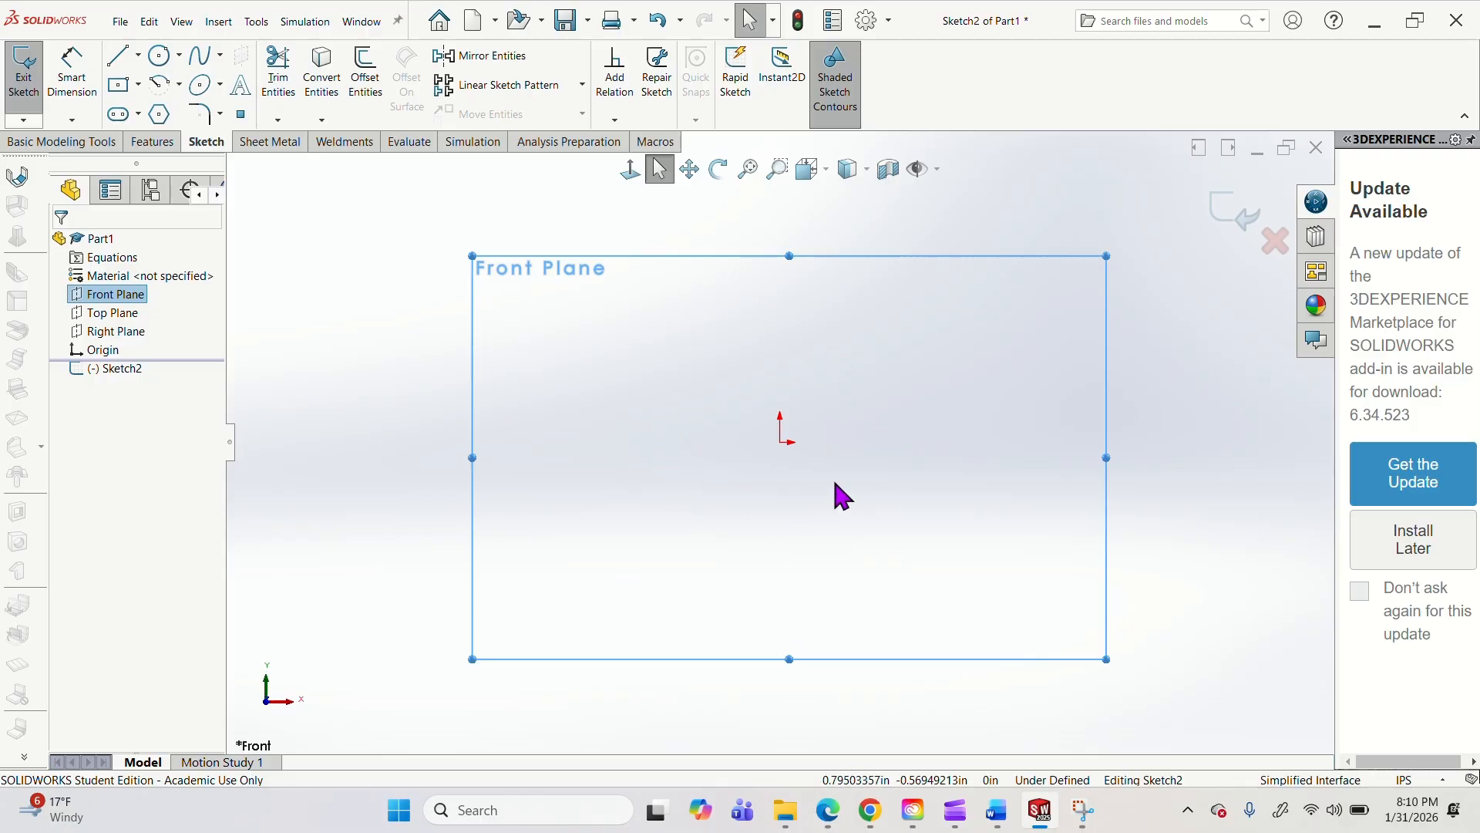
middle_drag(834, 483, 869, 497)
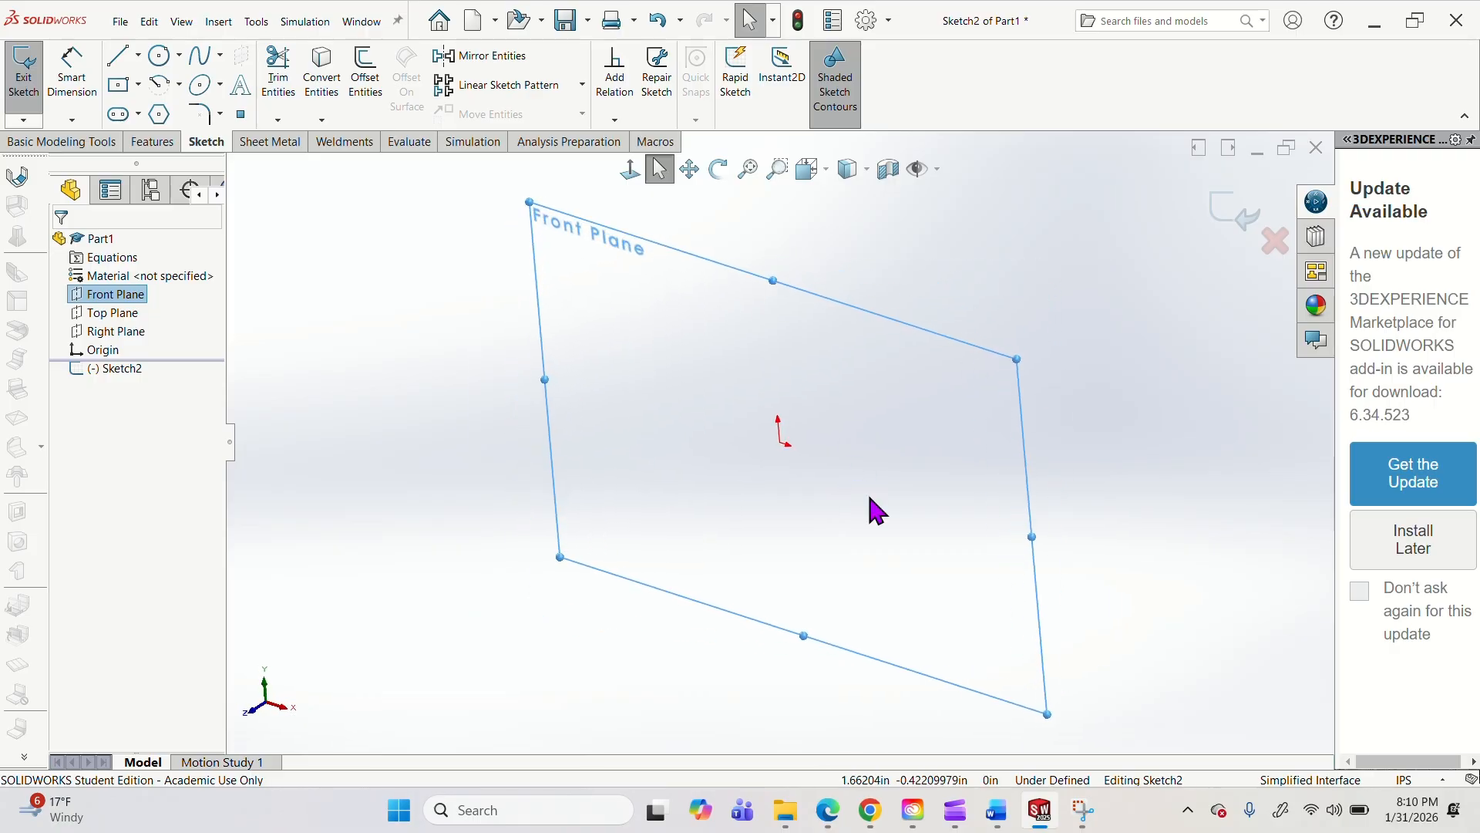
scroll(854, 510, up, 2)
scroll(856, 520, up, 1)
scroll(808, 501, down, 1)
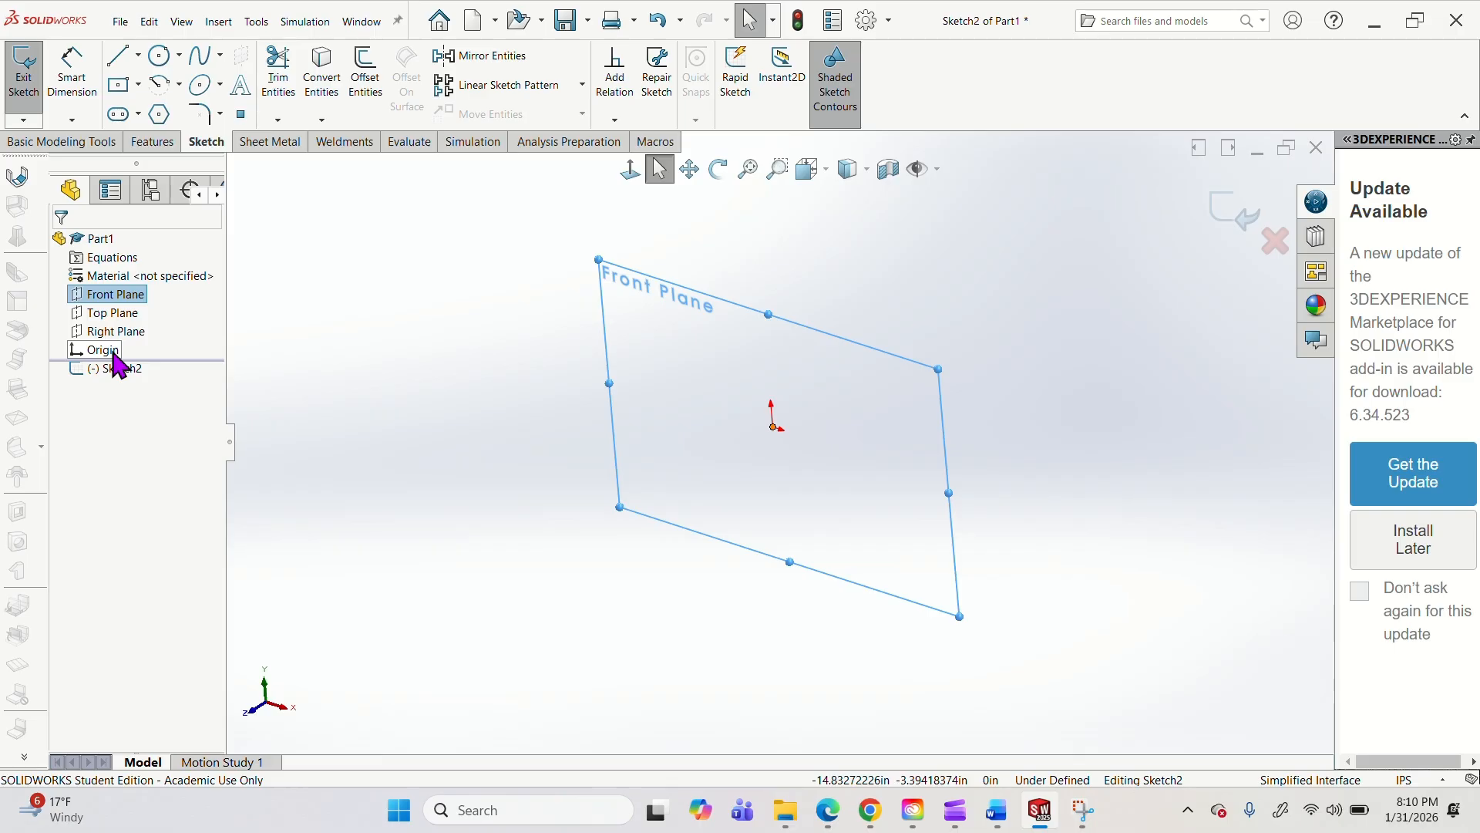
click(811, 169)
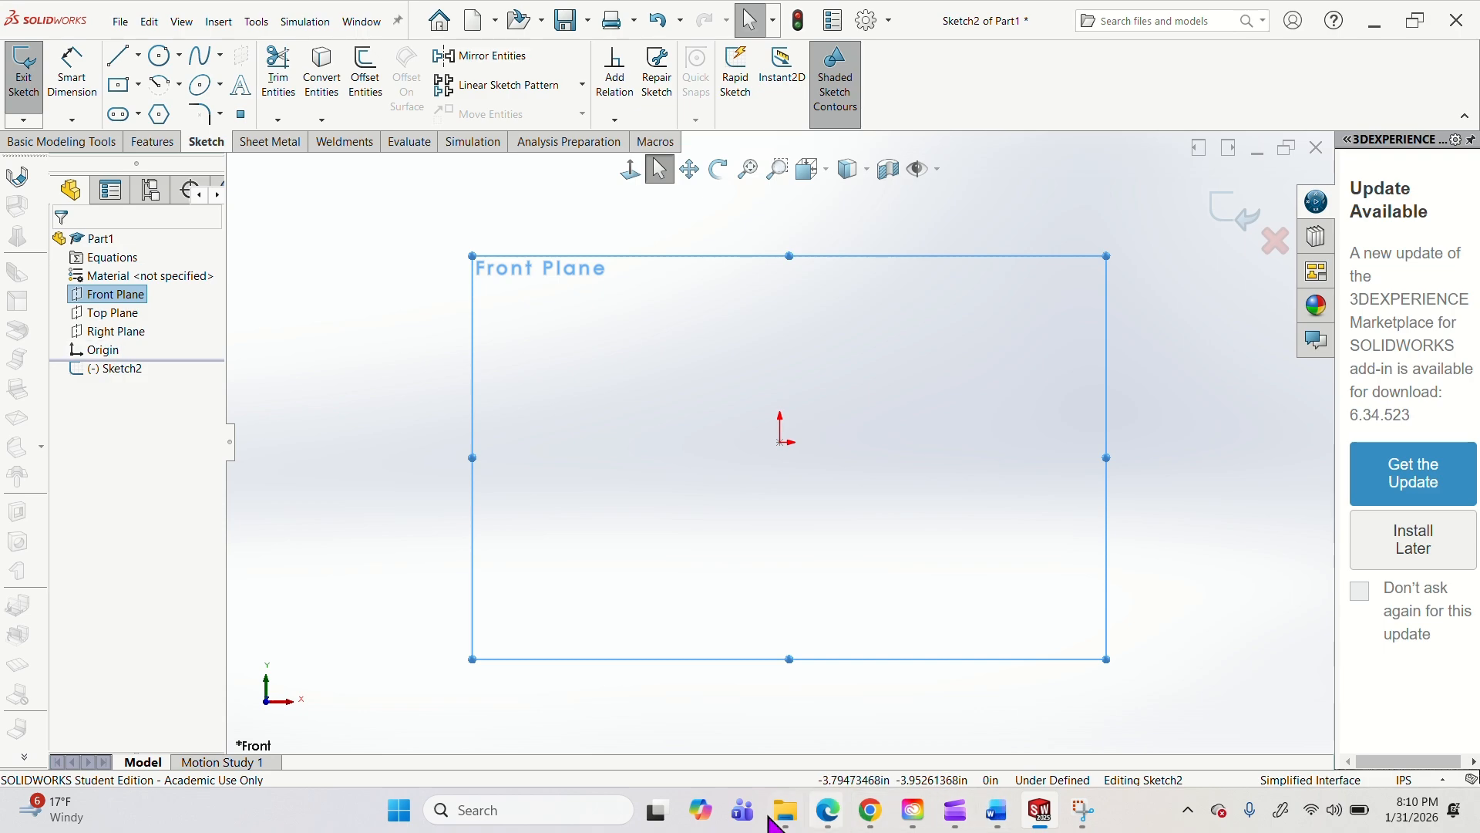
Switch to the Transfer Fork PDF and draw freehand reference lines along the front leg's bottom edge and vertically through its centre.
mouse_move(796, 815)
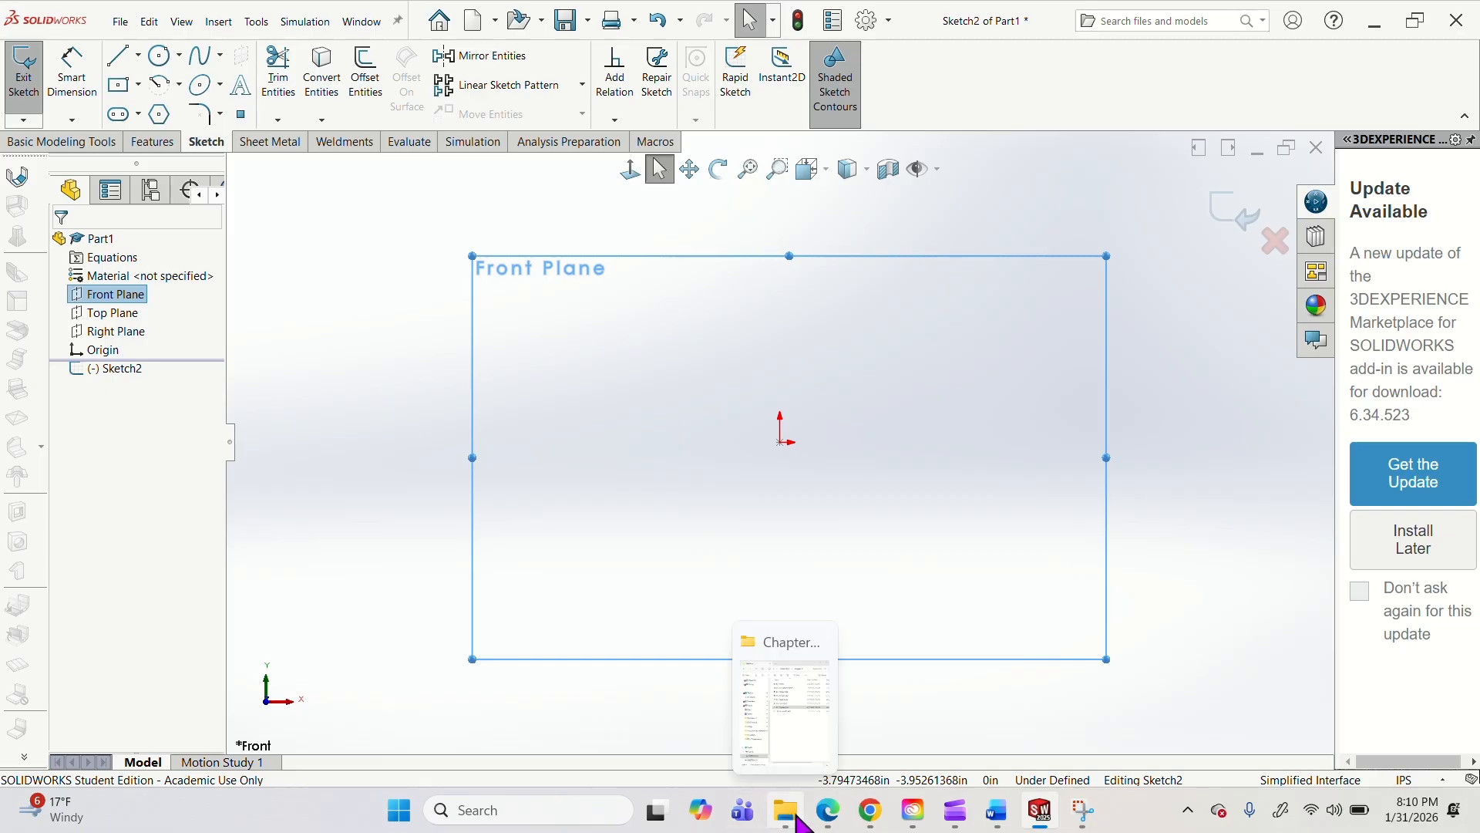
click(1186, 701)
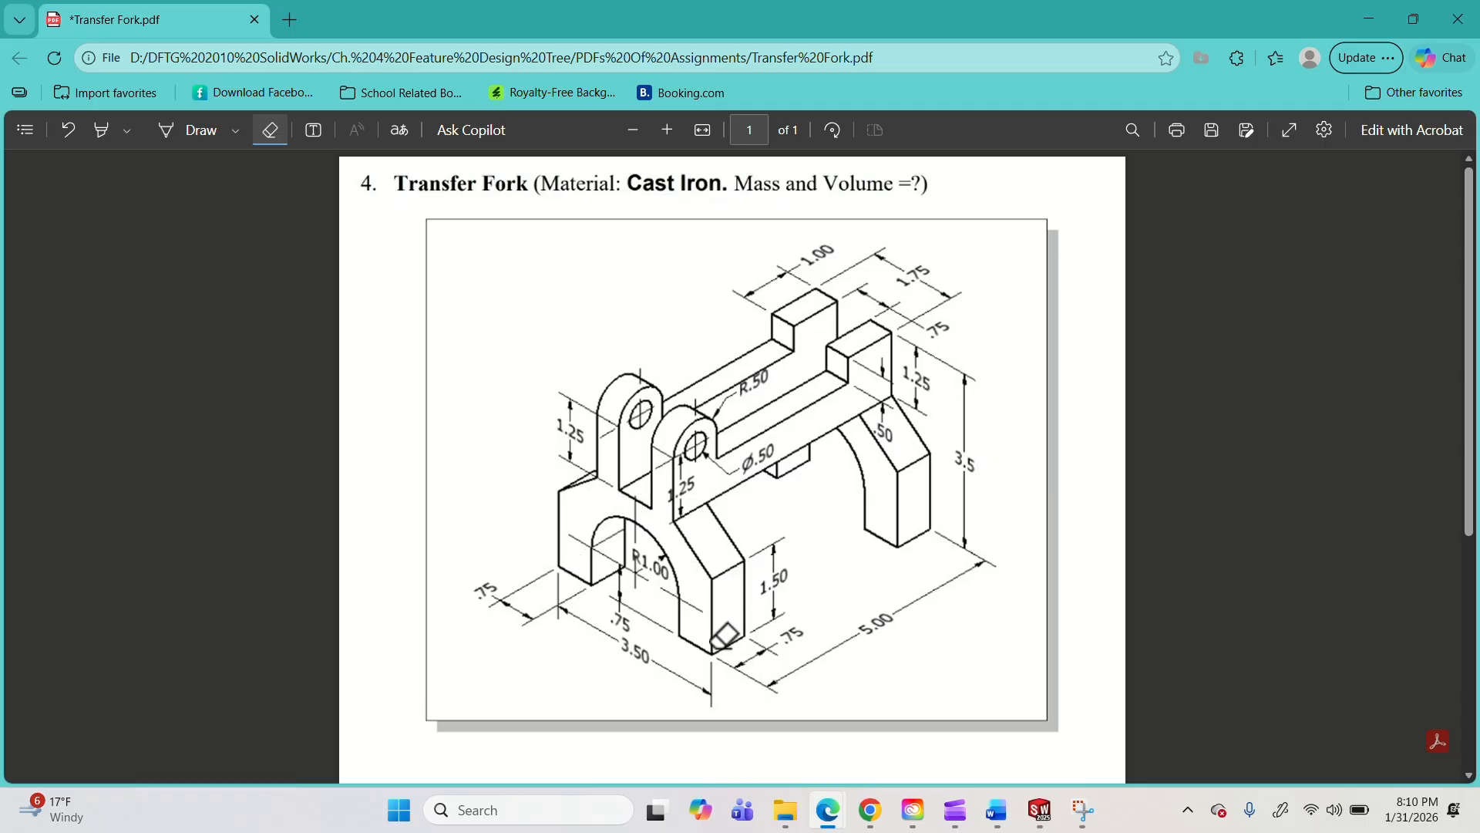
click(189, 131)
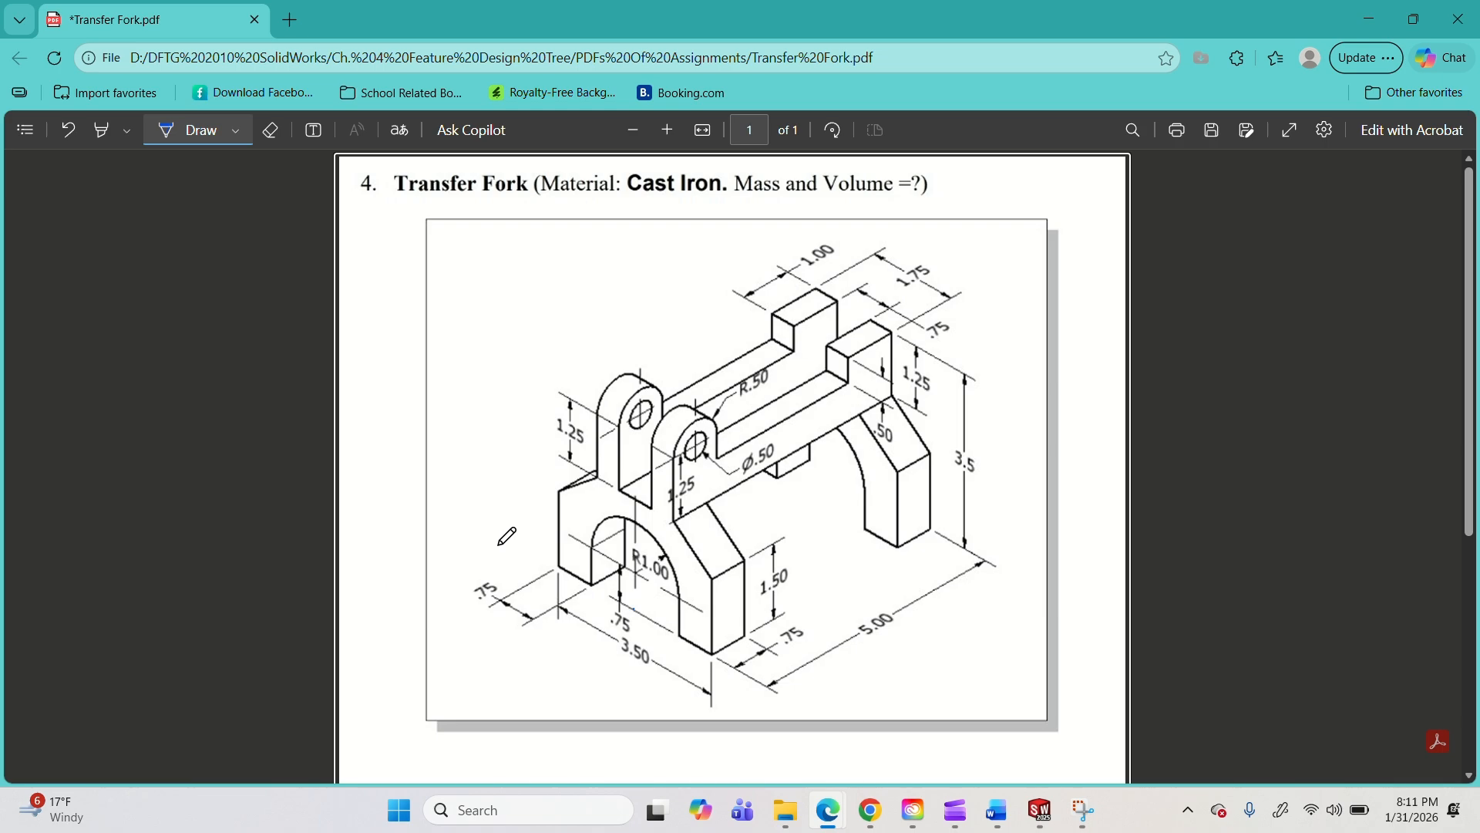
drag(517, 538, 794, 690)
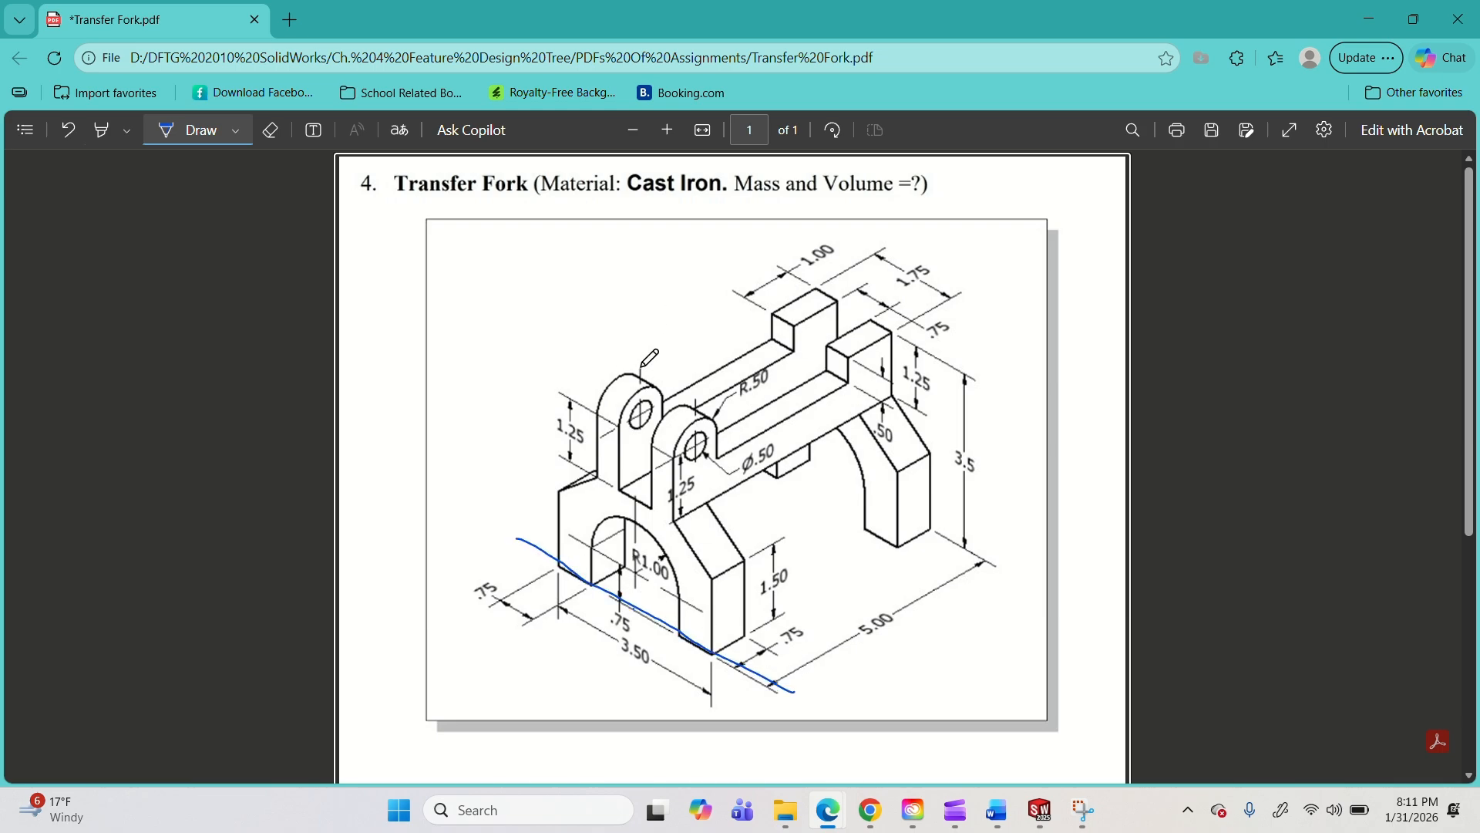
drag(643, 407, 632, 705)
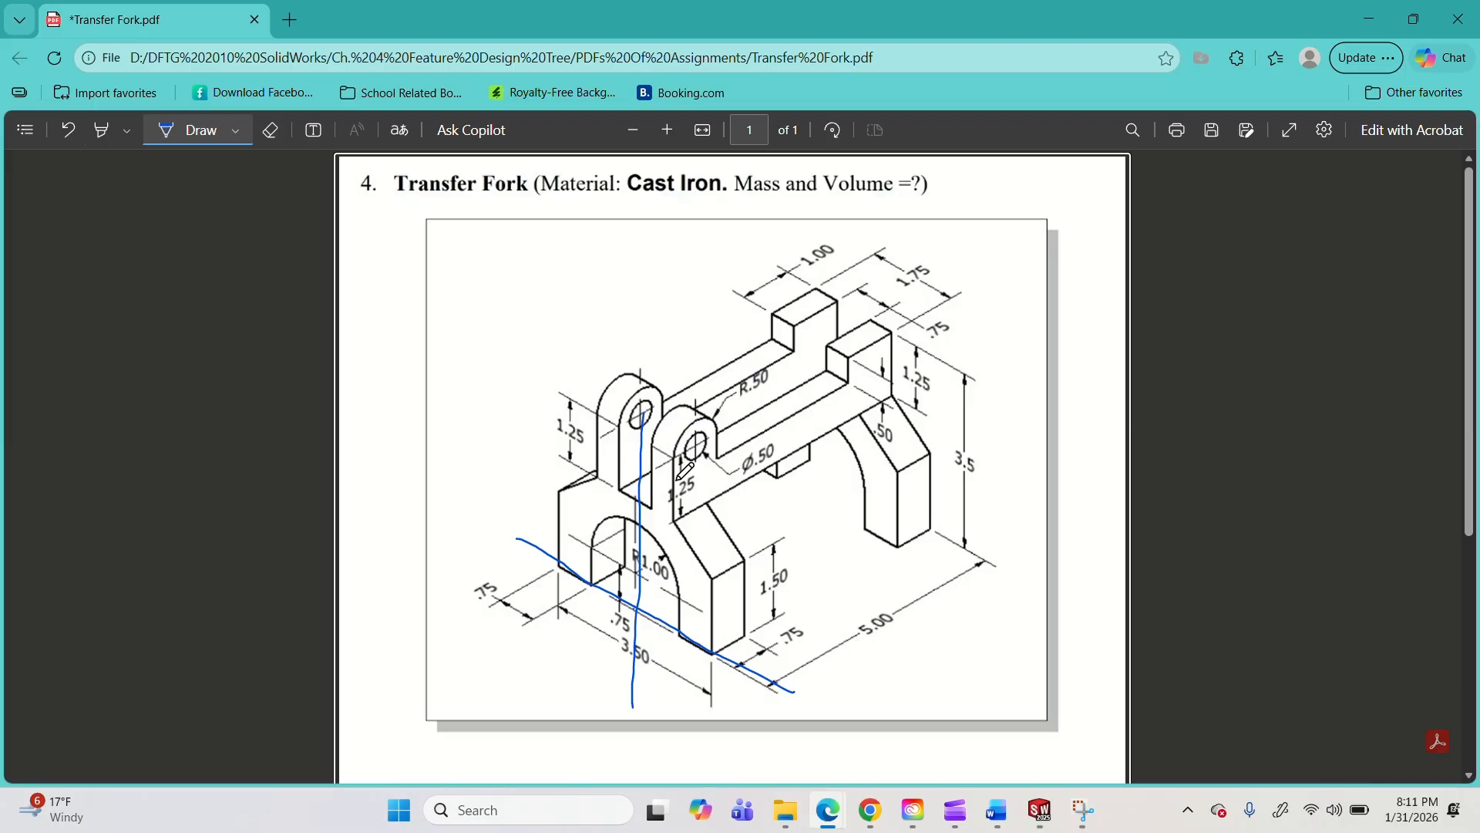
mouse_move(704, 460)
mouse_down()
mouse_move(717, 444)
mouse_move(696, 424)
mouse_move(689, 464)
mouse_up()
click(270, 130)
click(713, 424)
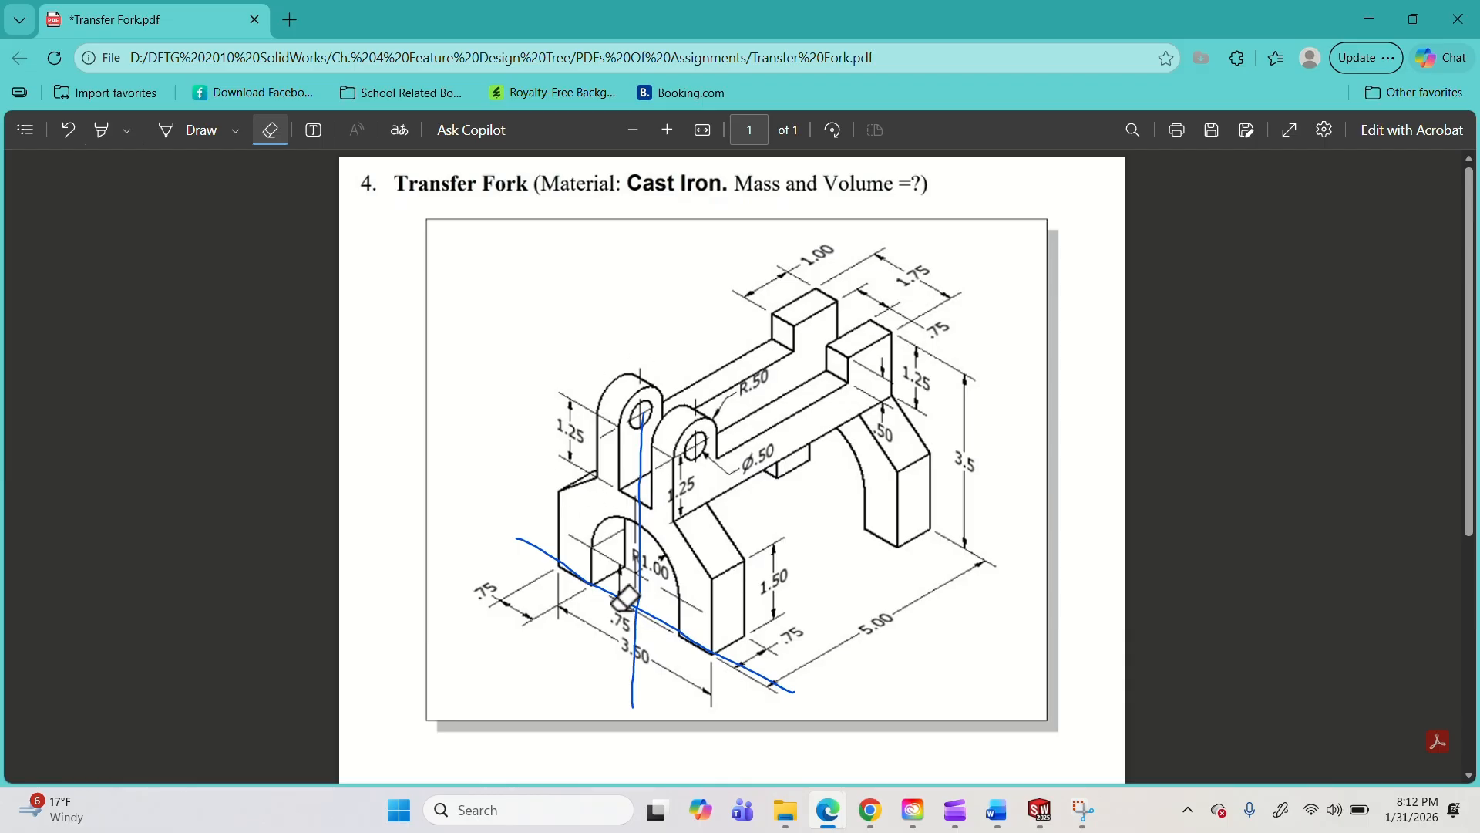
Switch back to SOLIDWORKS and show the Top Plane and Right Plane in the sketch view.
click(1370, 20)
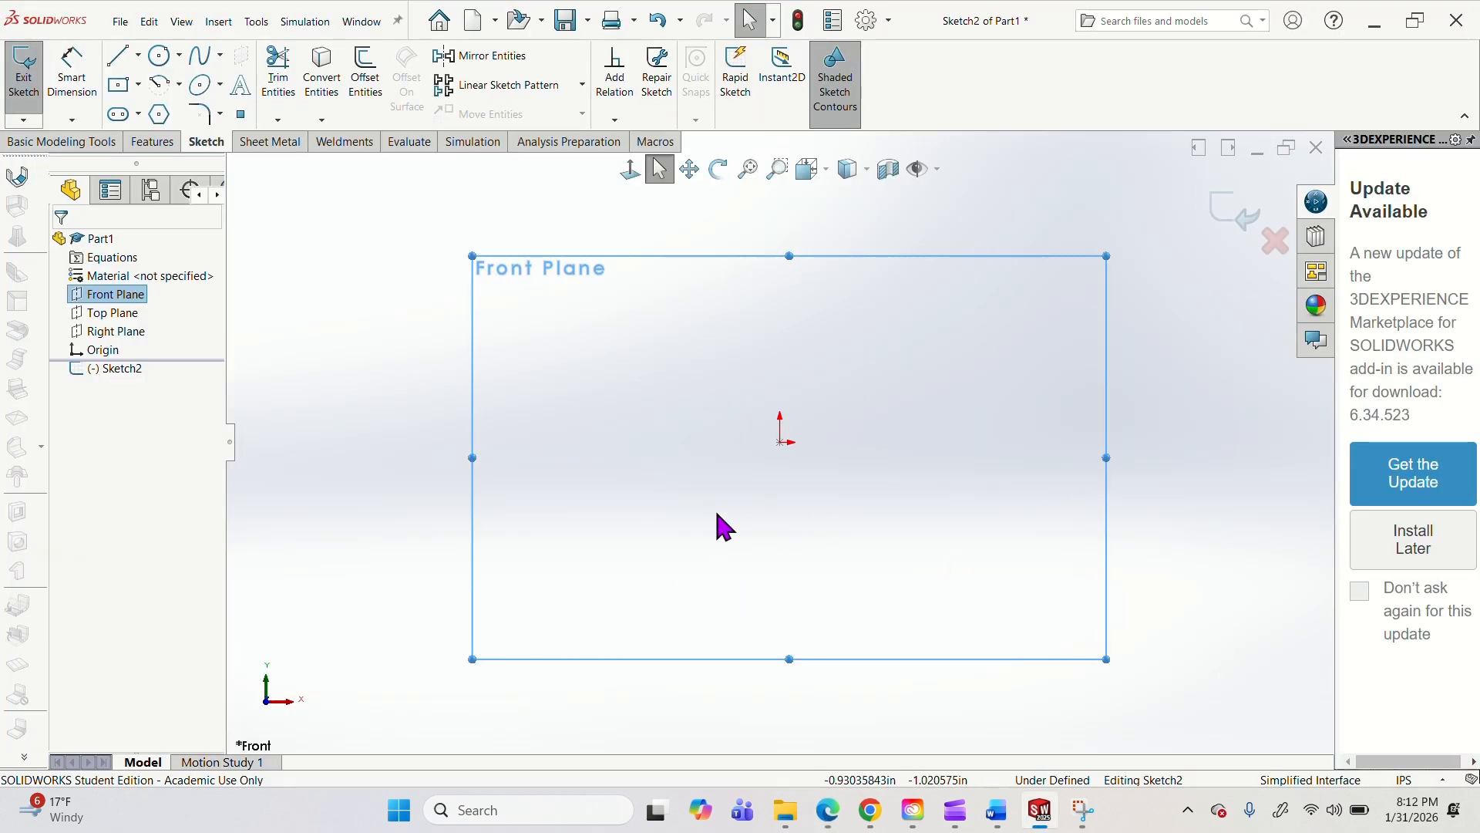
right_click(113, 322)
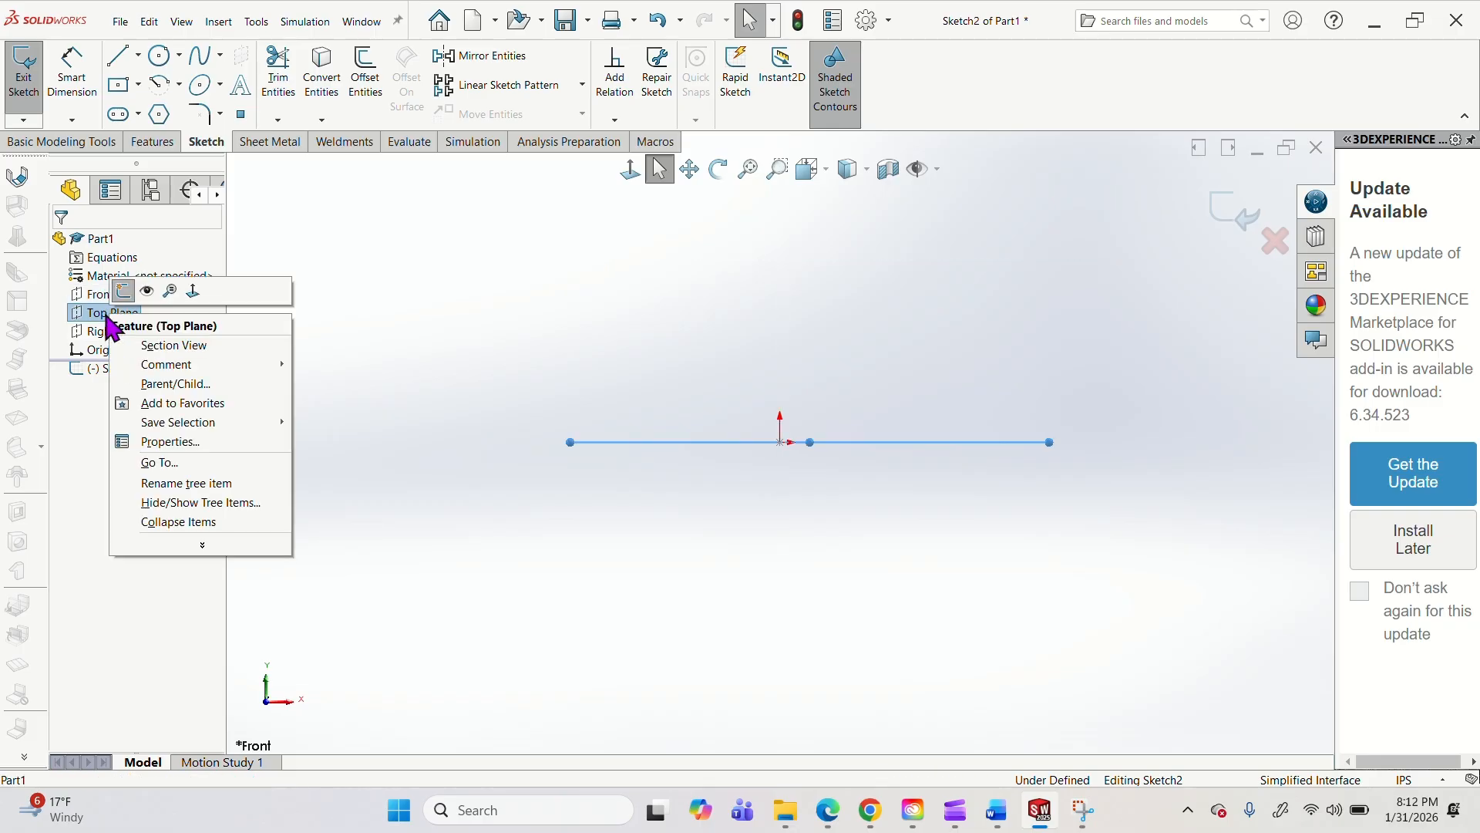
click(146, 293)
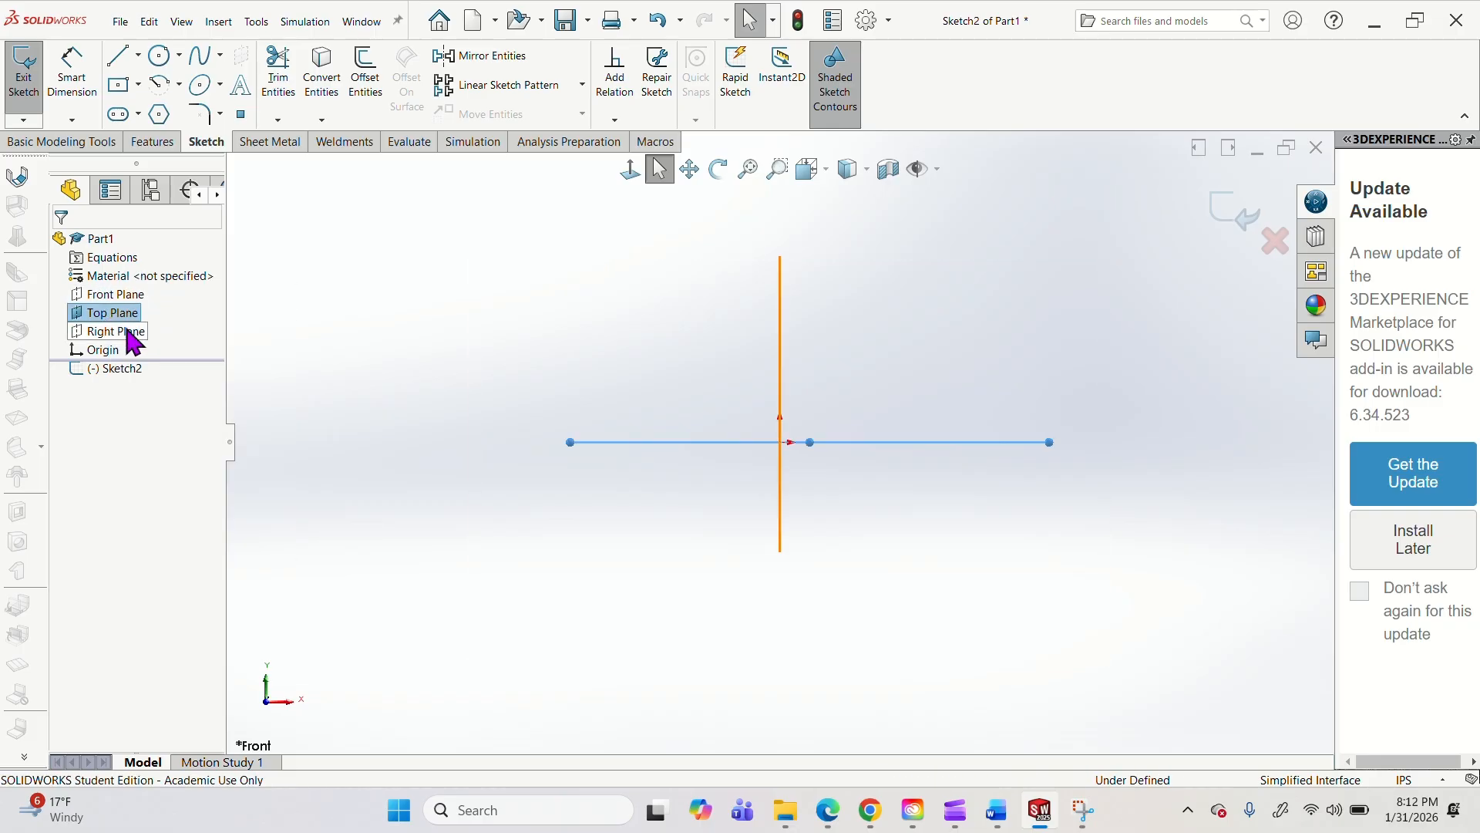
right_click(130, 339)
click(165, 308)
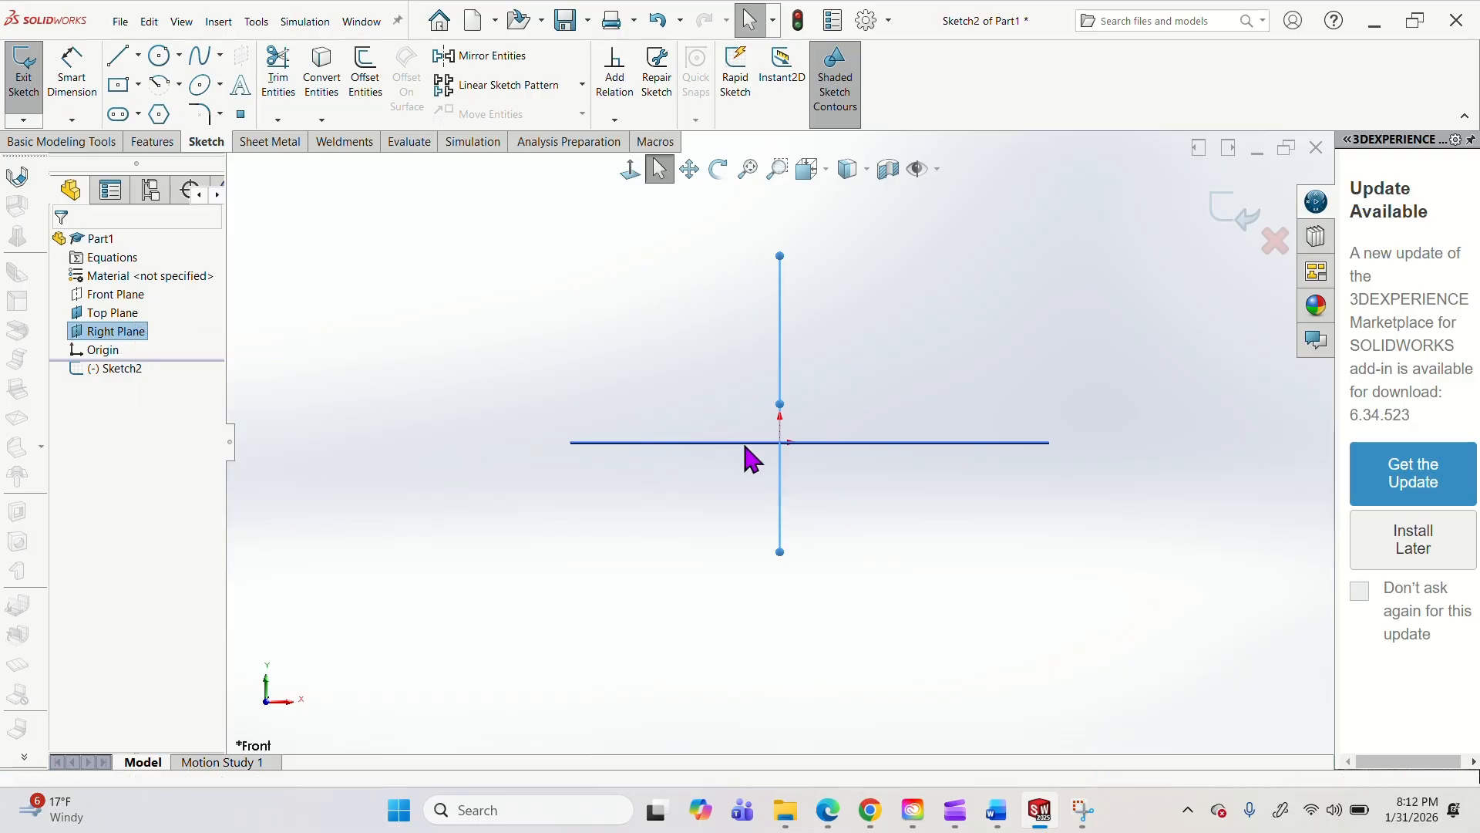
click(504, 260)
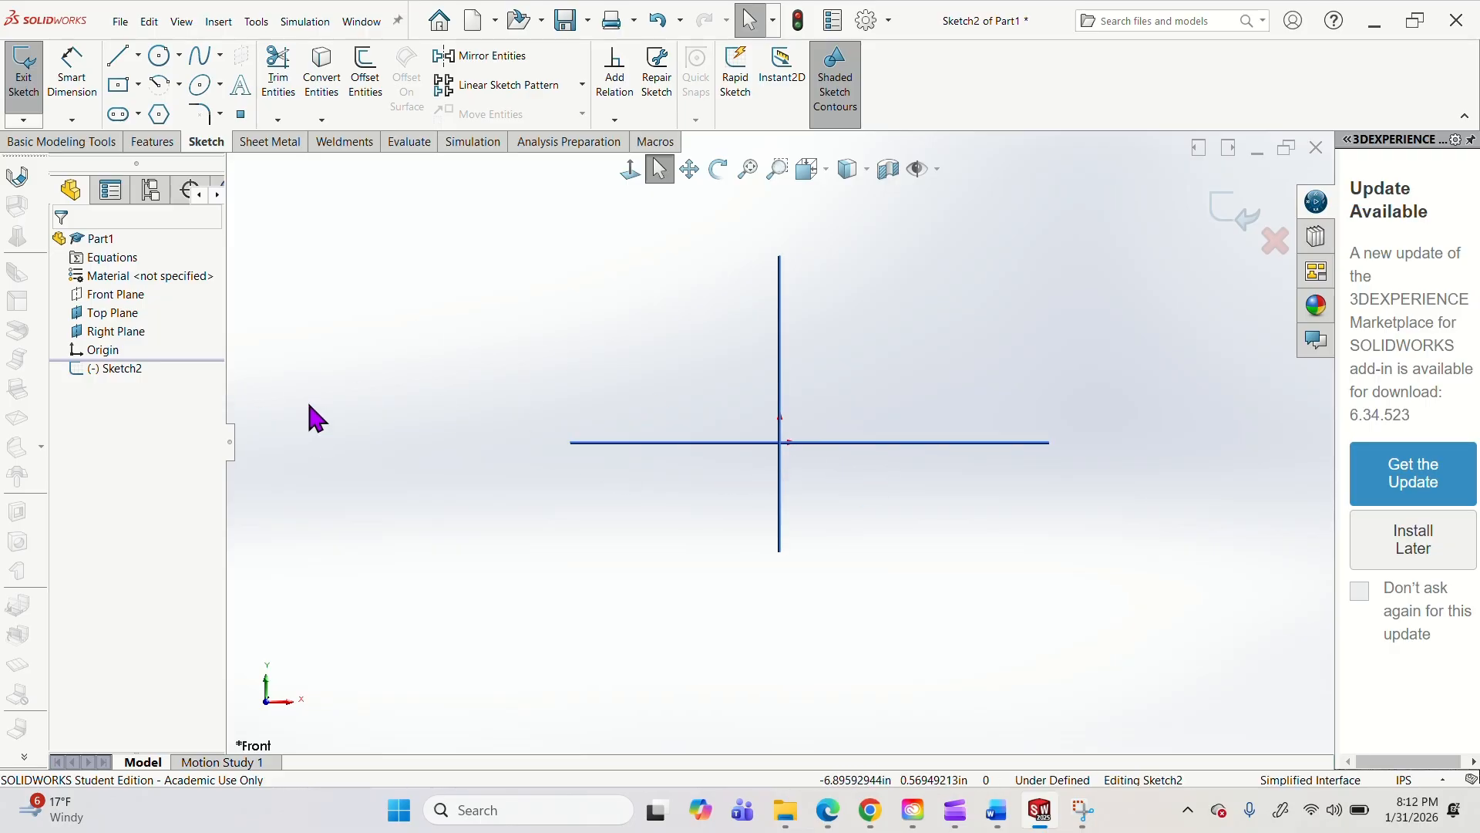
Sketch the fork's left outline from the Top Plane: about 1.5 in up, 1.1 in sloping inward, 1 in up, across, and 1.24 in down.
click(120, 58)
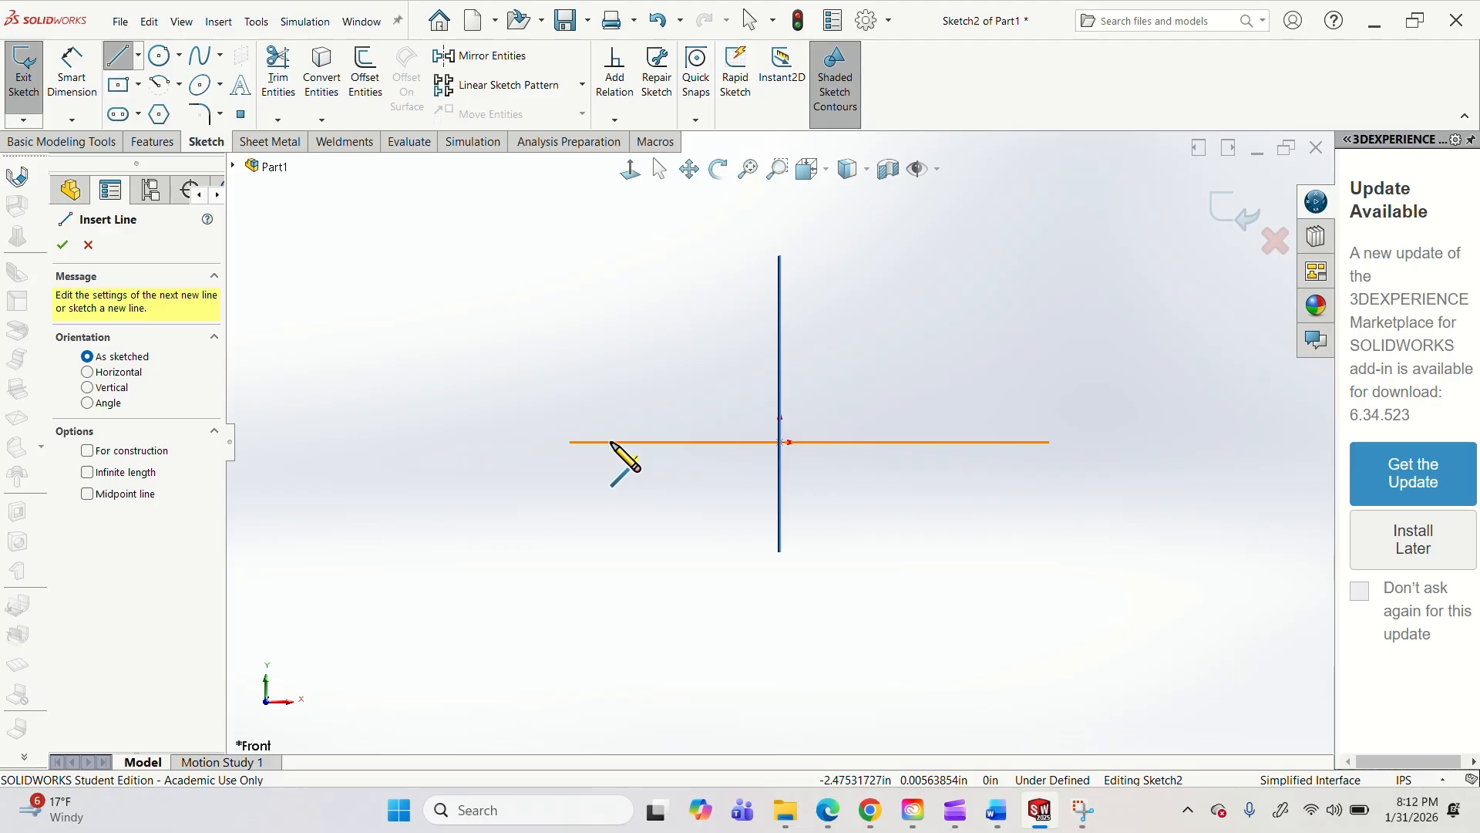
click(612, 443)
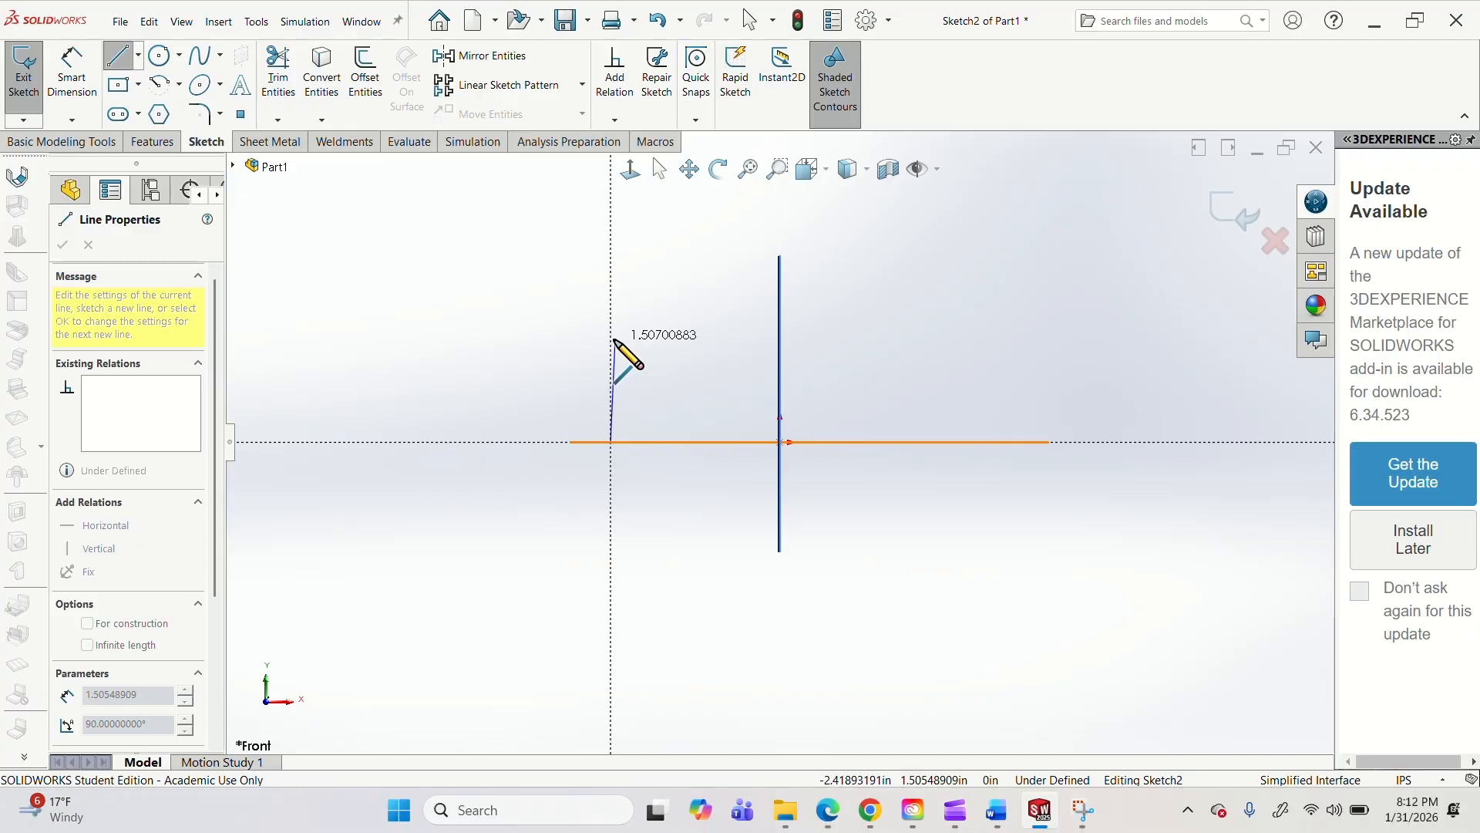
click(611, 339)
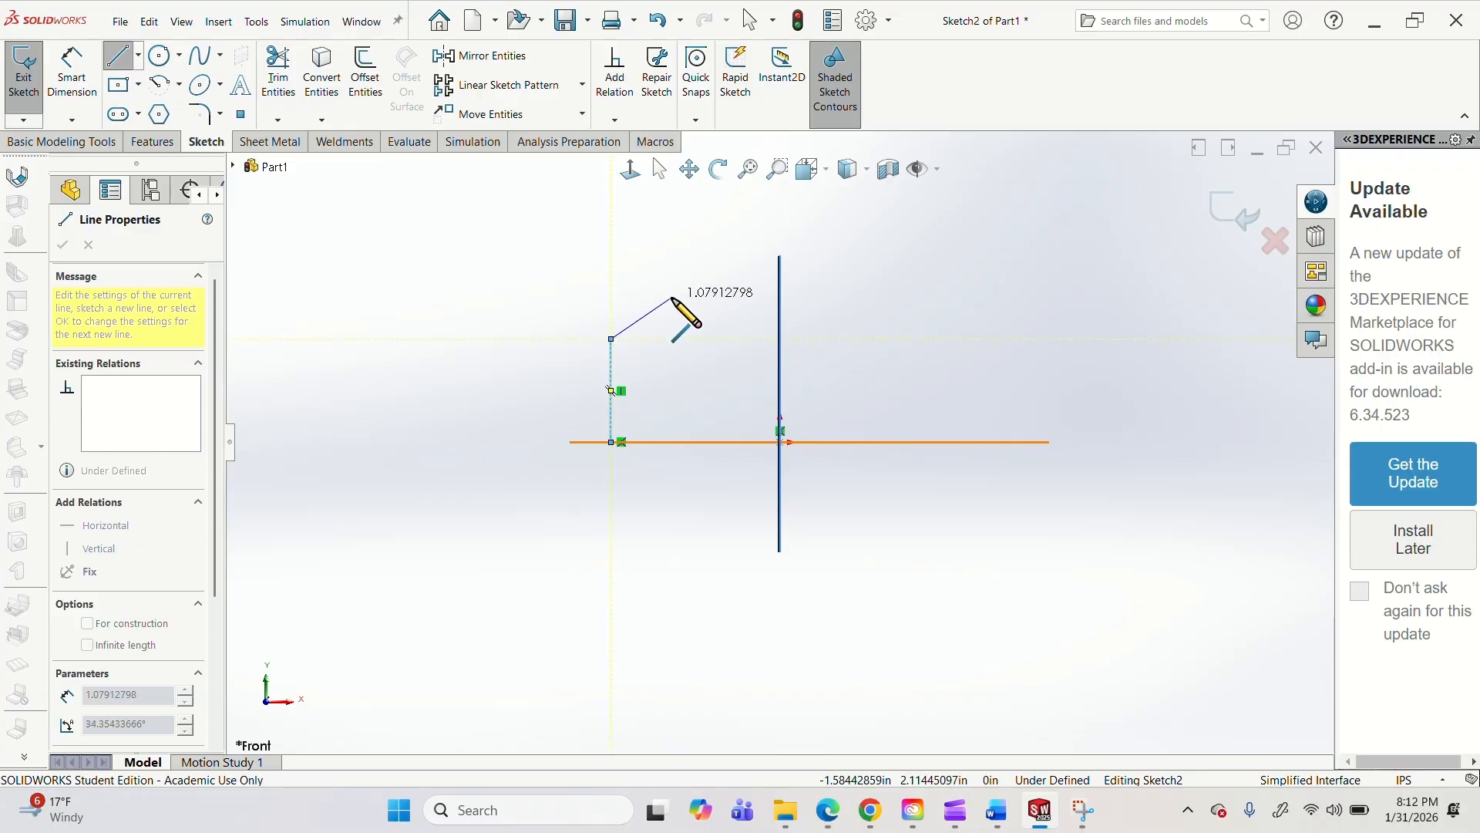
click(673, 297)
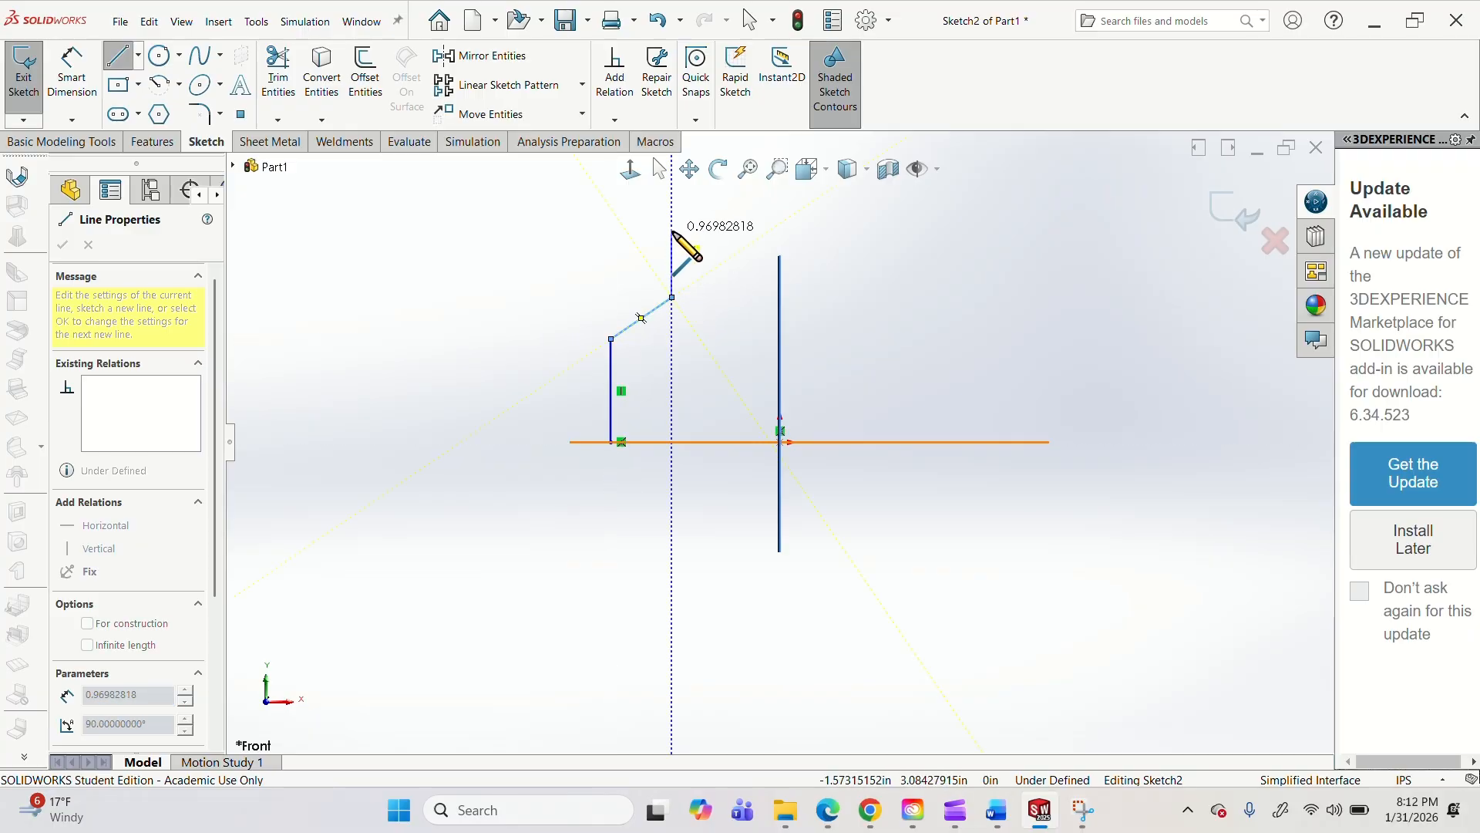
click(672, 231)
click(718, 231)
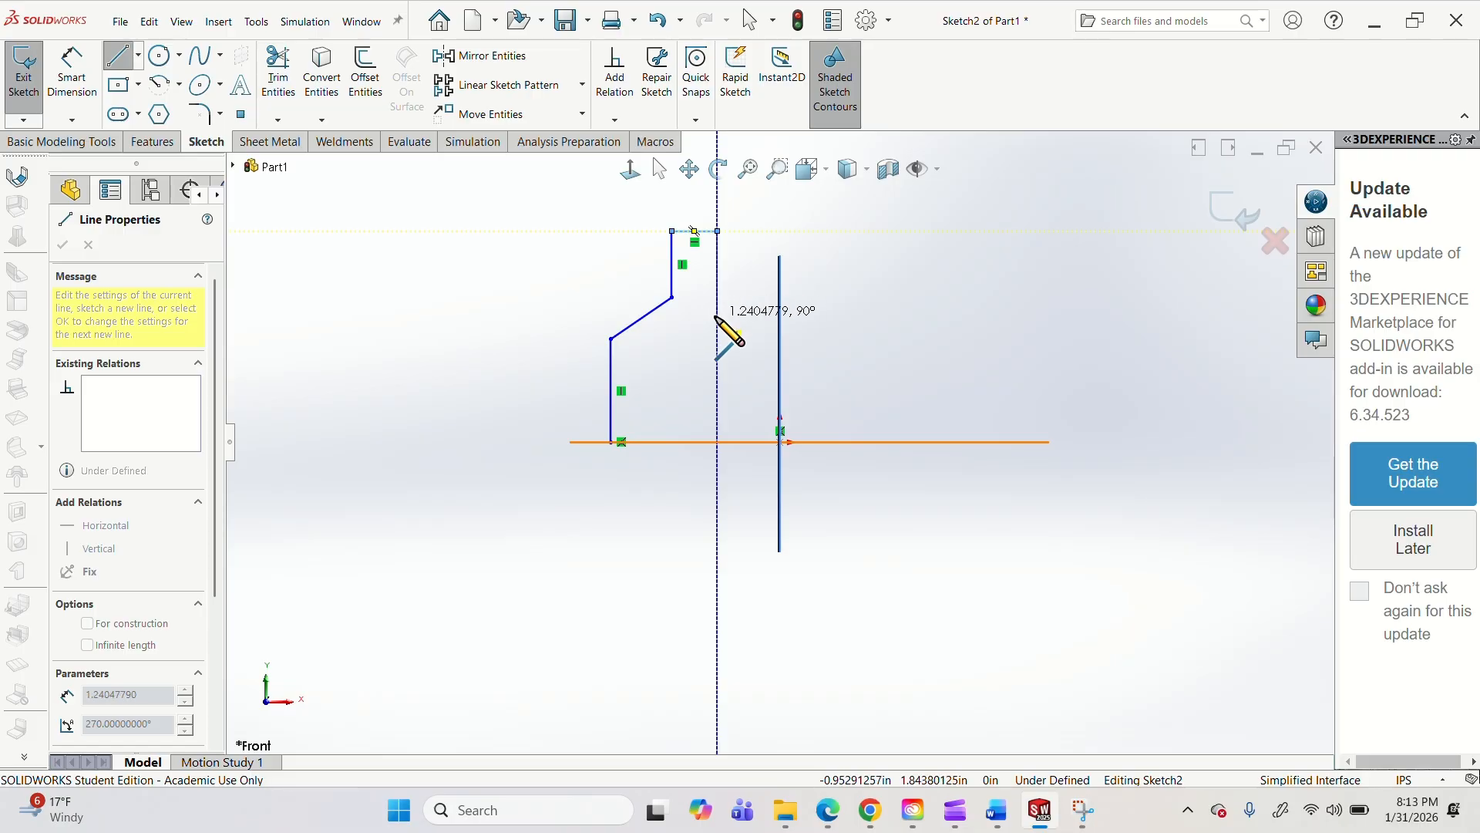
click(718, 316)
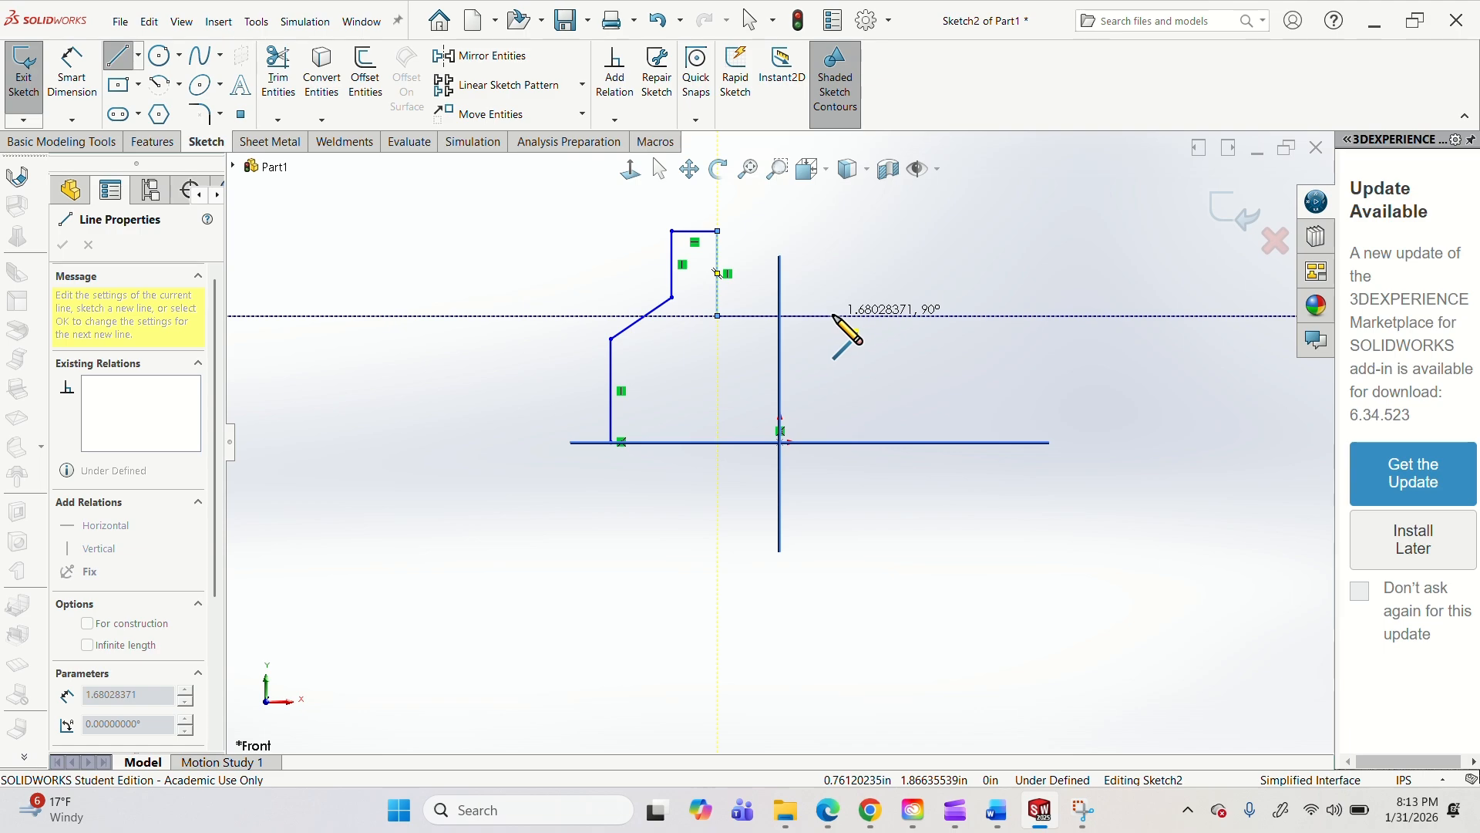
Continue the outline with a notch floor about 1.68 in wide, the right upright, slope and side, and a bottom edge about 0.92 in long.
click(831, 290)
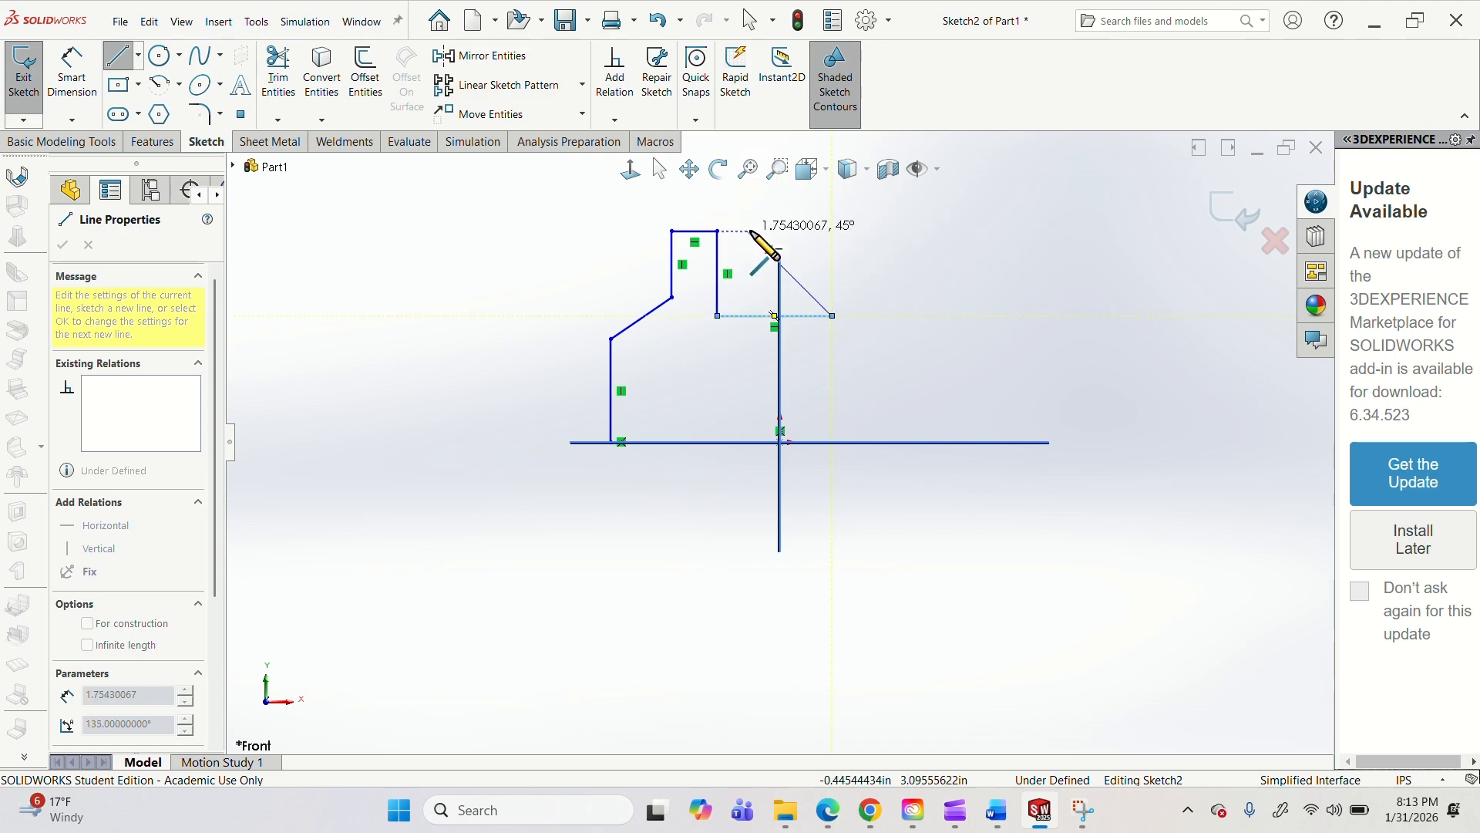
click(833, 232)
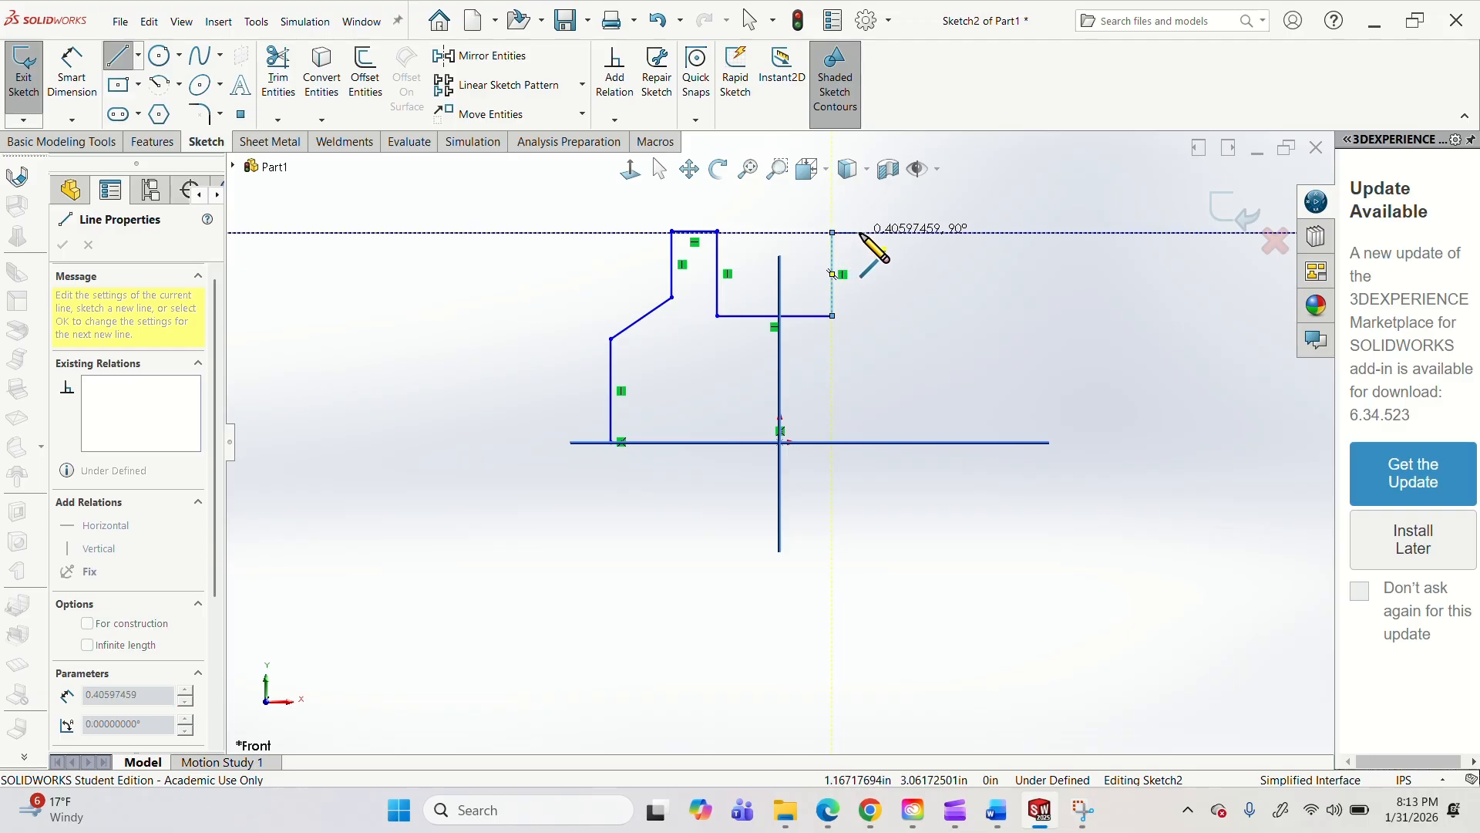
click(876, 232)
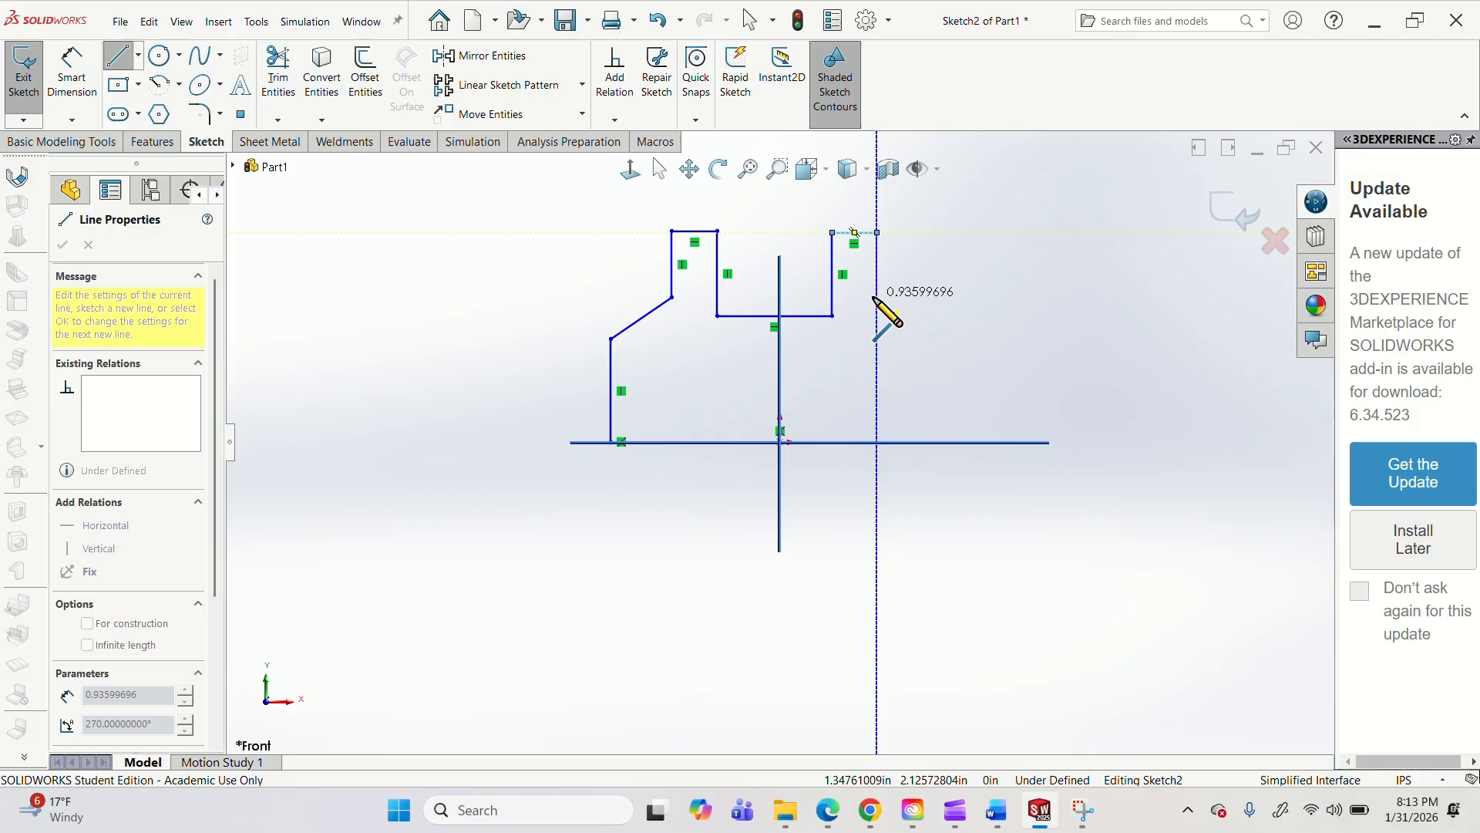
click(876, 289)
click(934, 346)
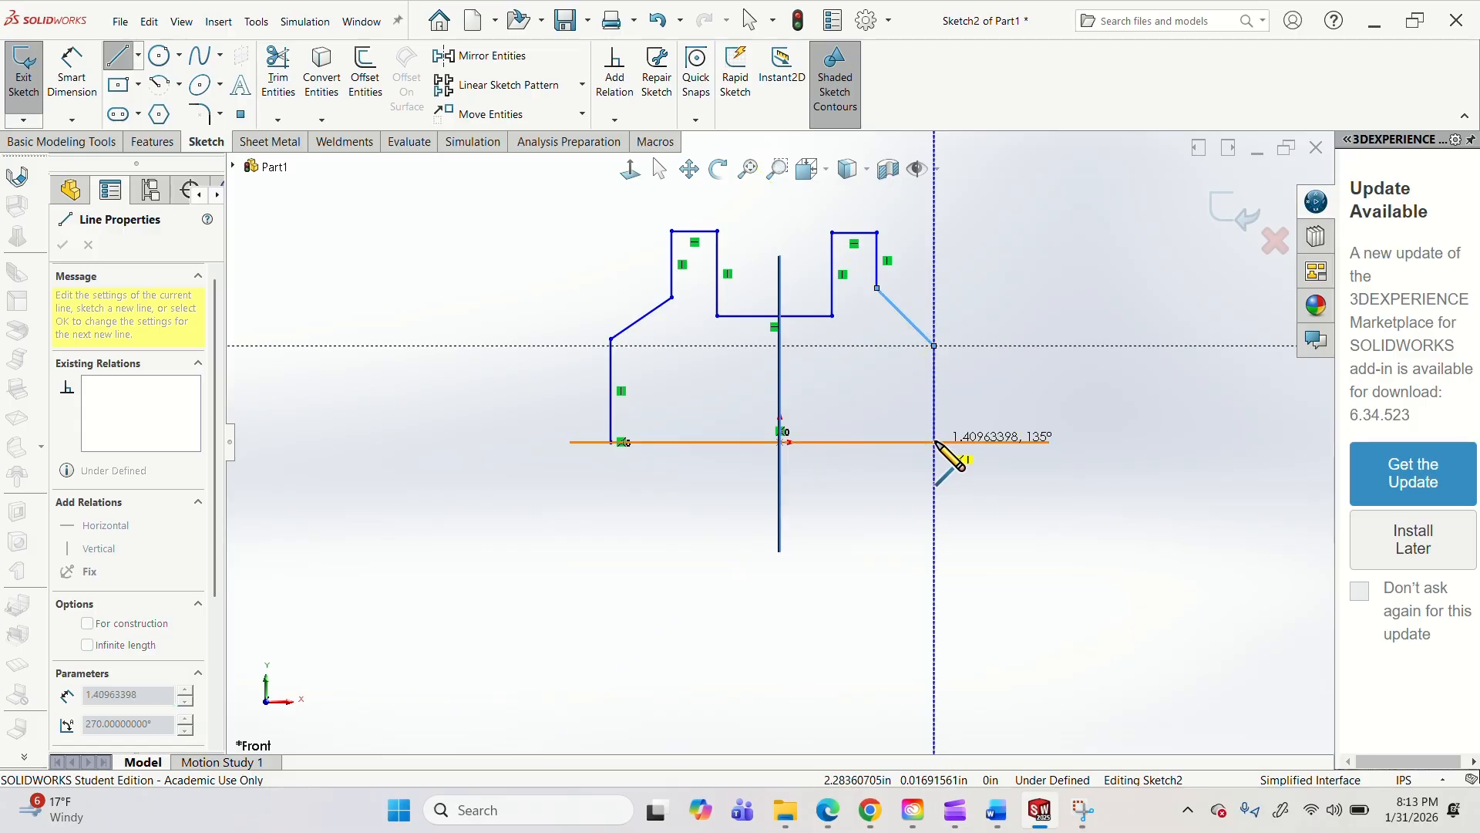
click(935, 442)
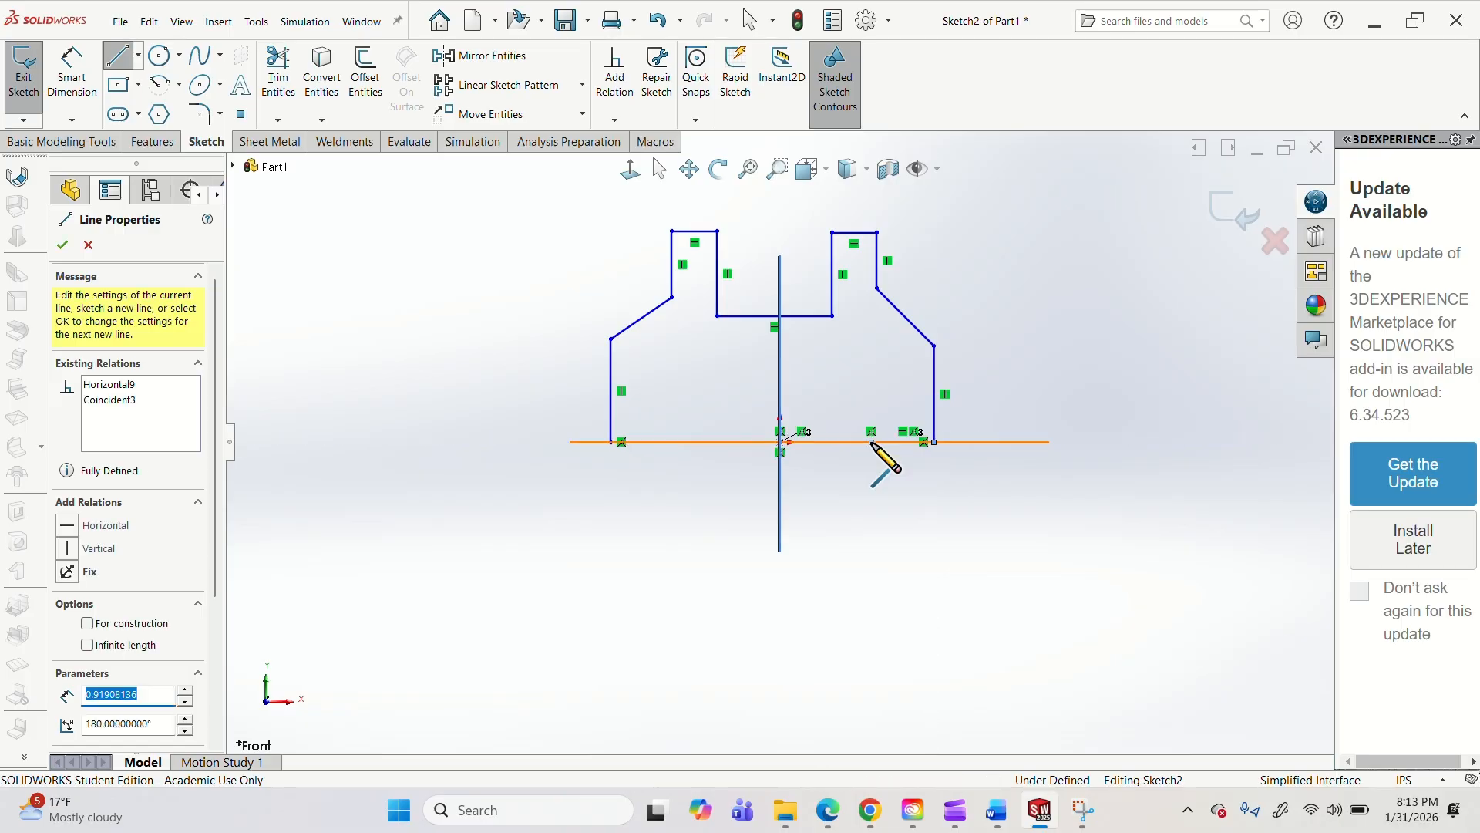
key(Escape)
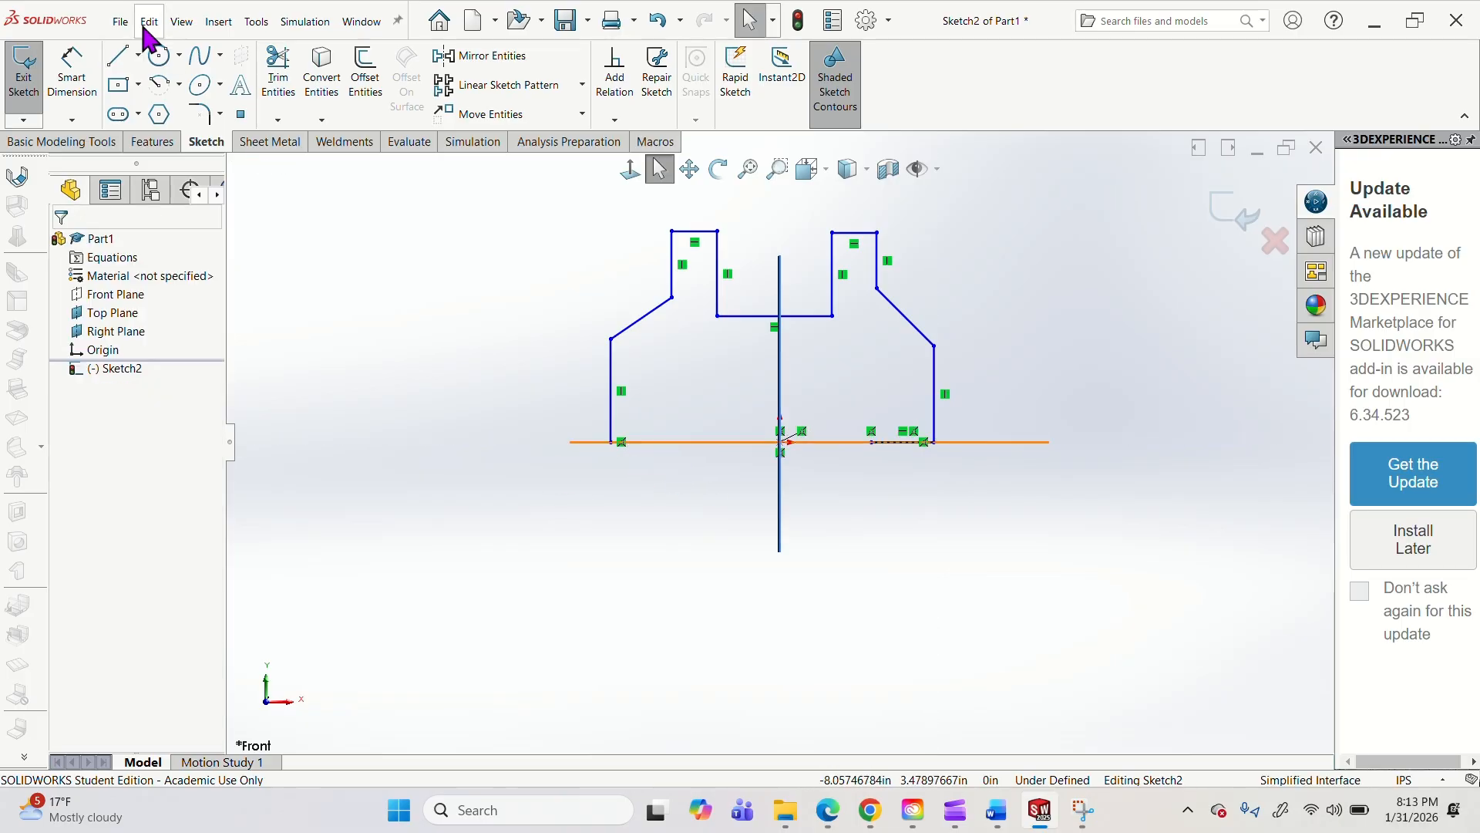
Sketch the left foot's bottom edge about 0.81 in inward along the Top Plane from the outline's open lower-left endpoint.
click(117, 56)
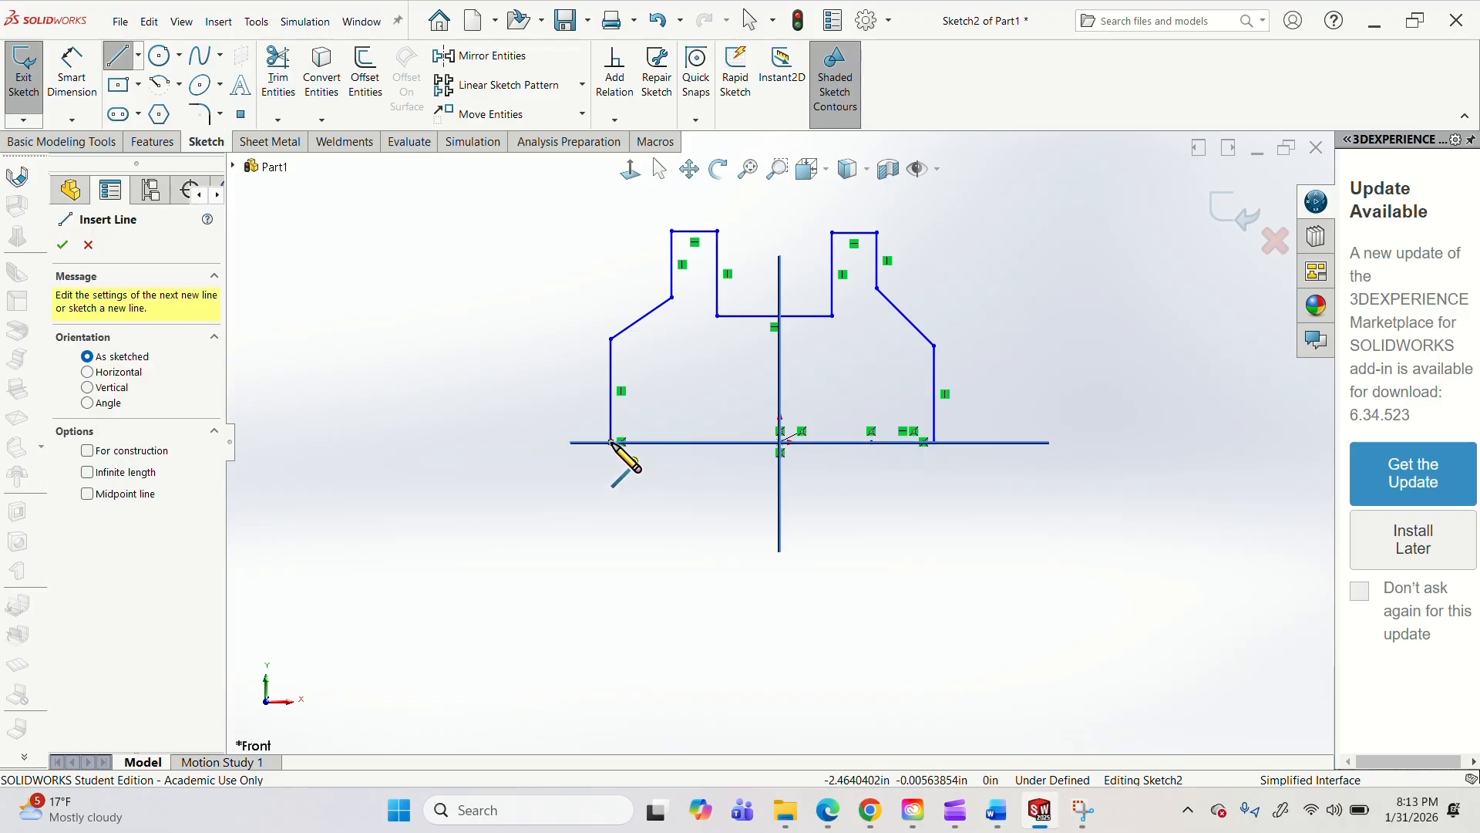
click(611, 442)
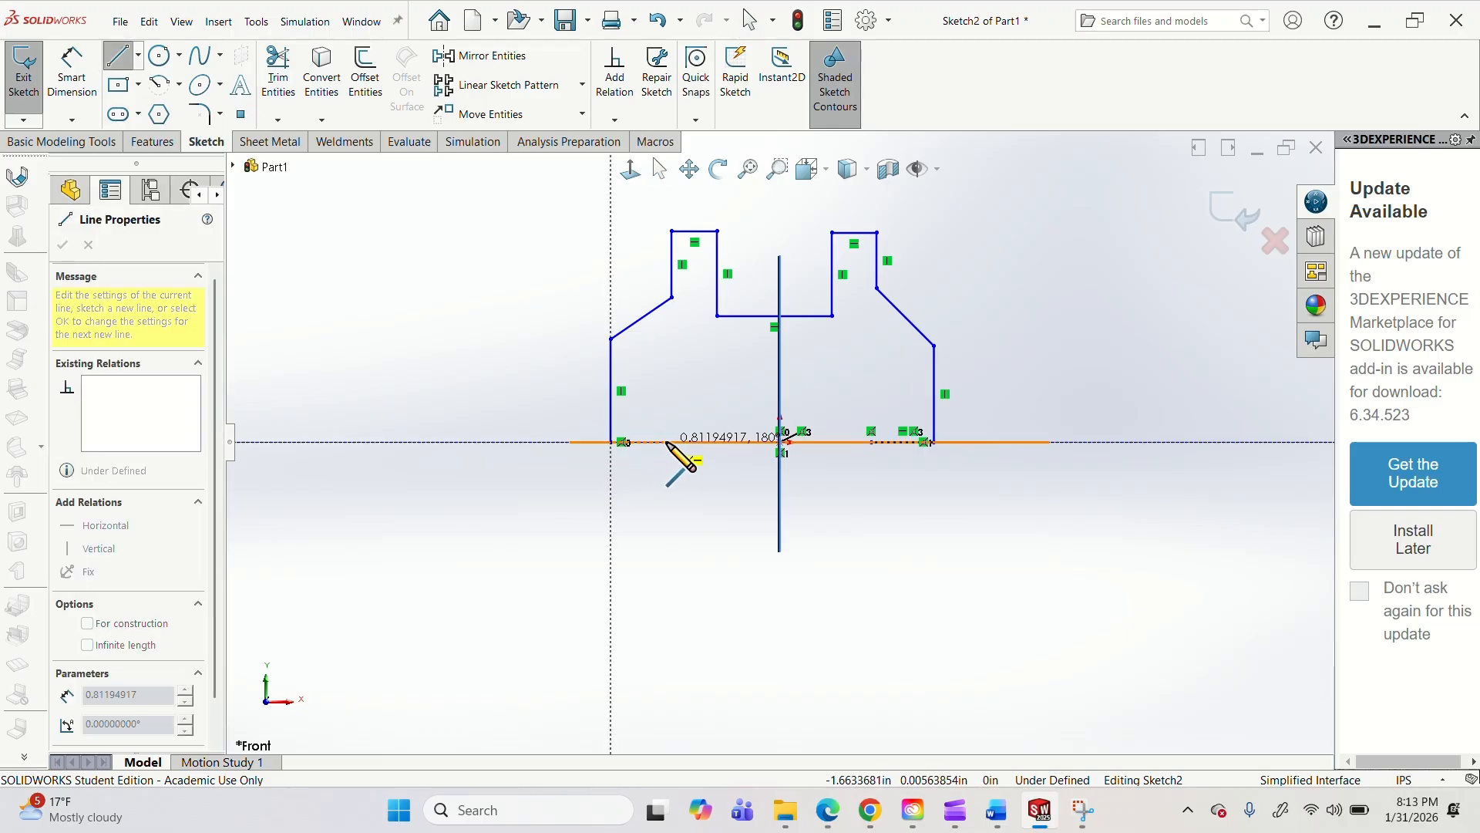
click(667, 442)
key(Escape)
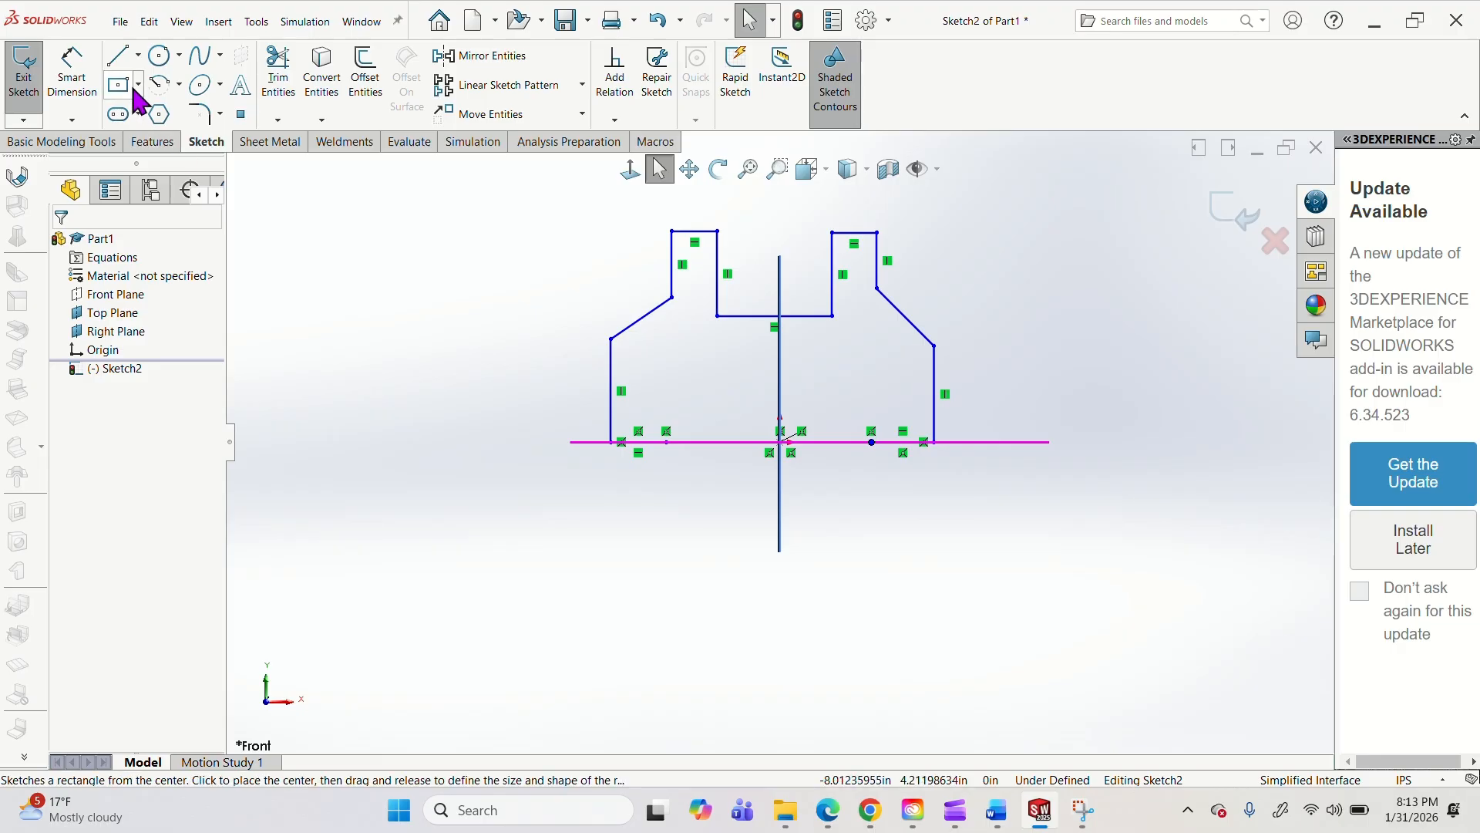
Sketch a center circle of about 0.55 in radius on the Right Plane line, about 0.86 in above the origin.
click(178, 55)
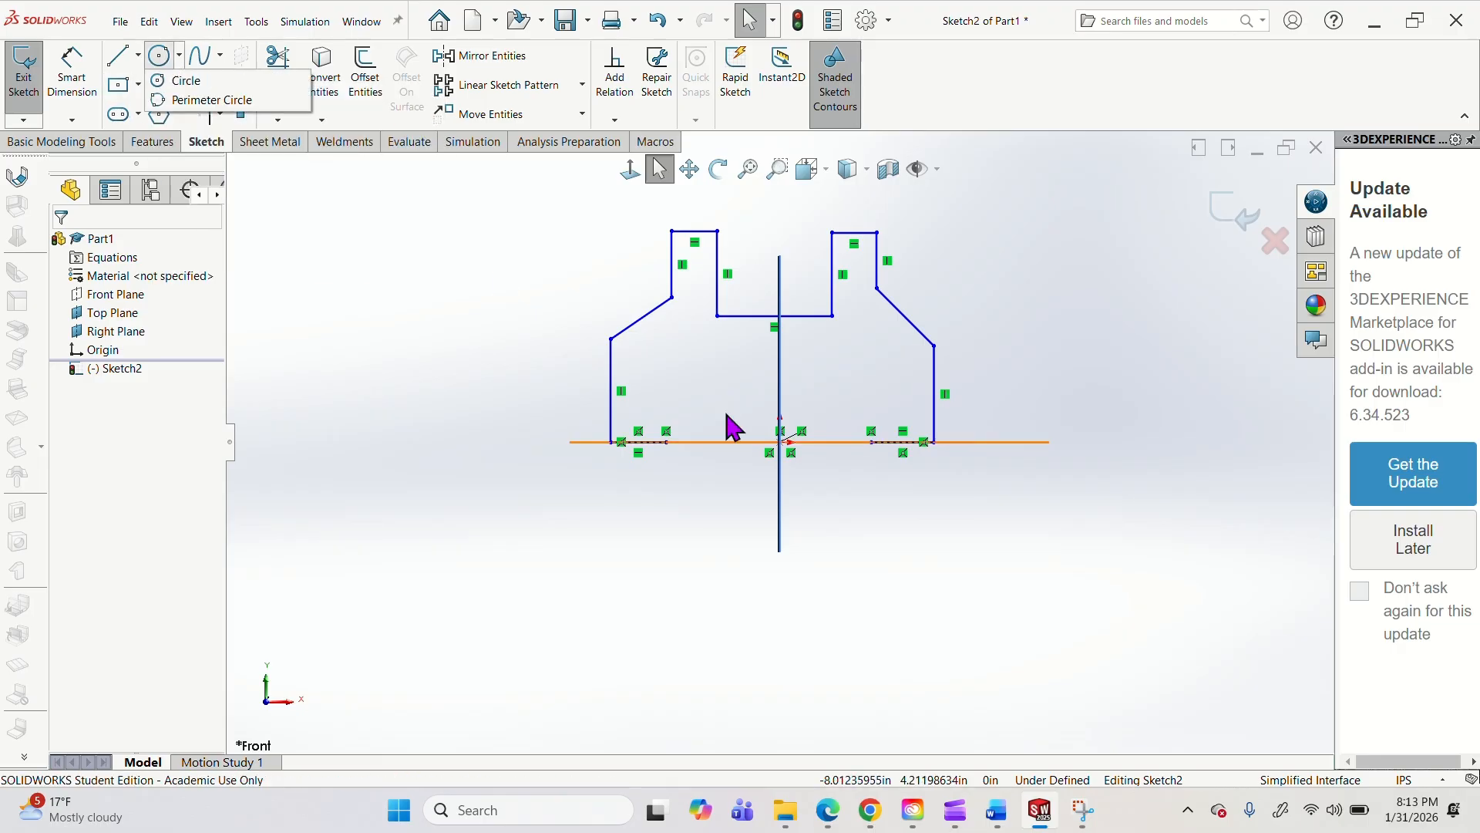
click(138, 55)
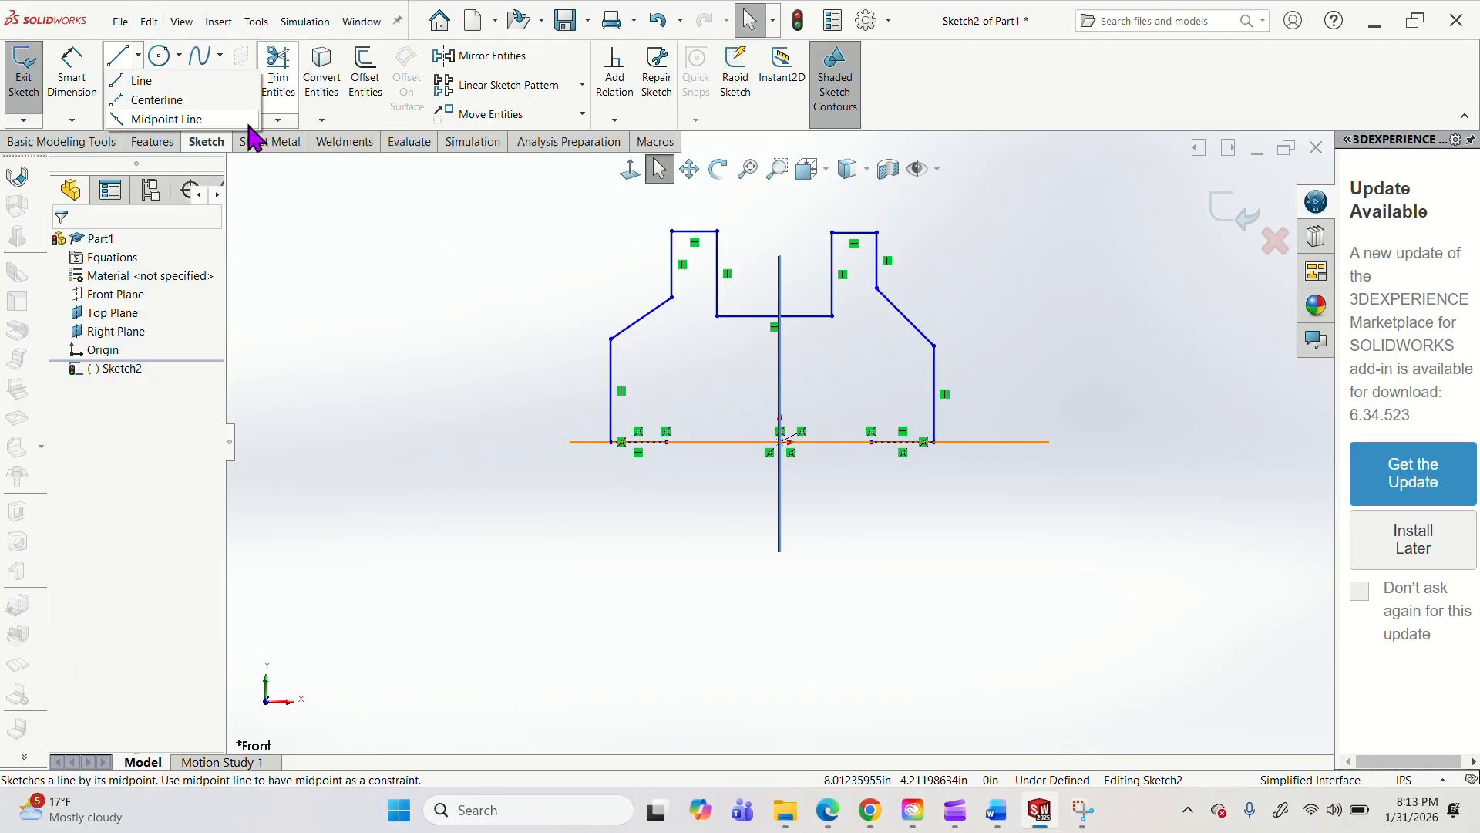
click(178, 55)
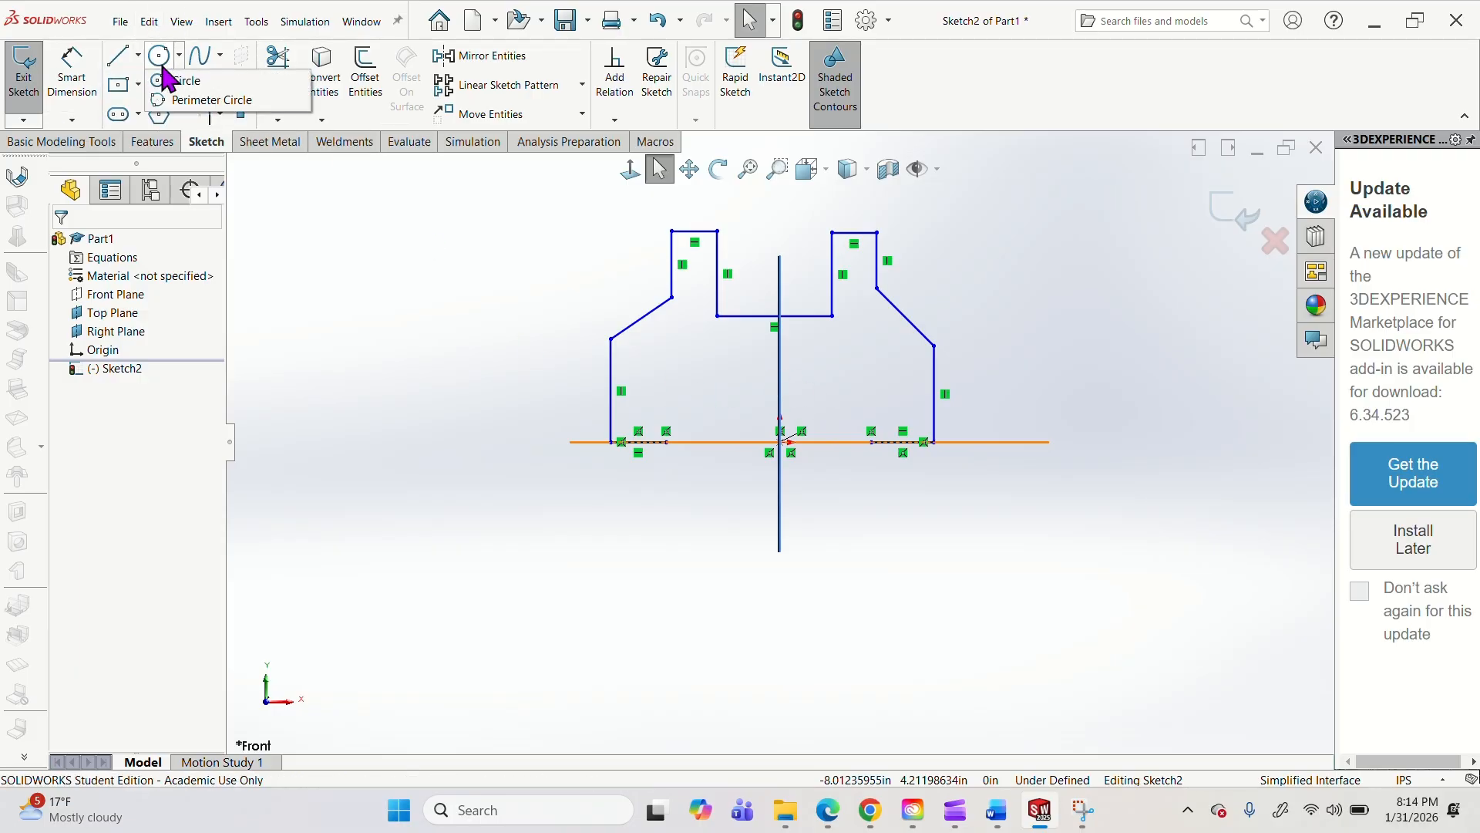
click(171, 80)
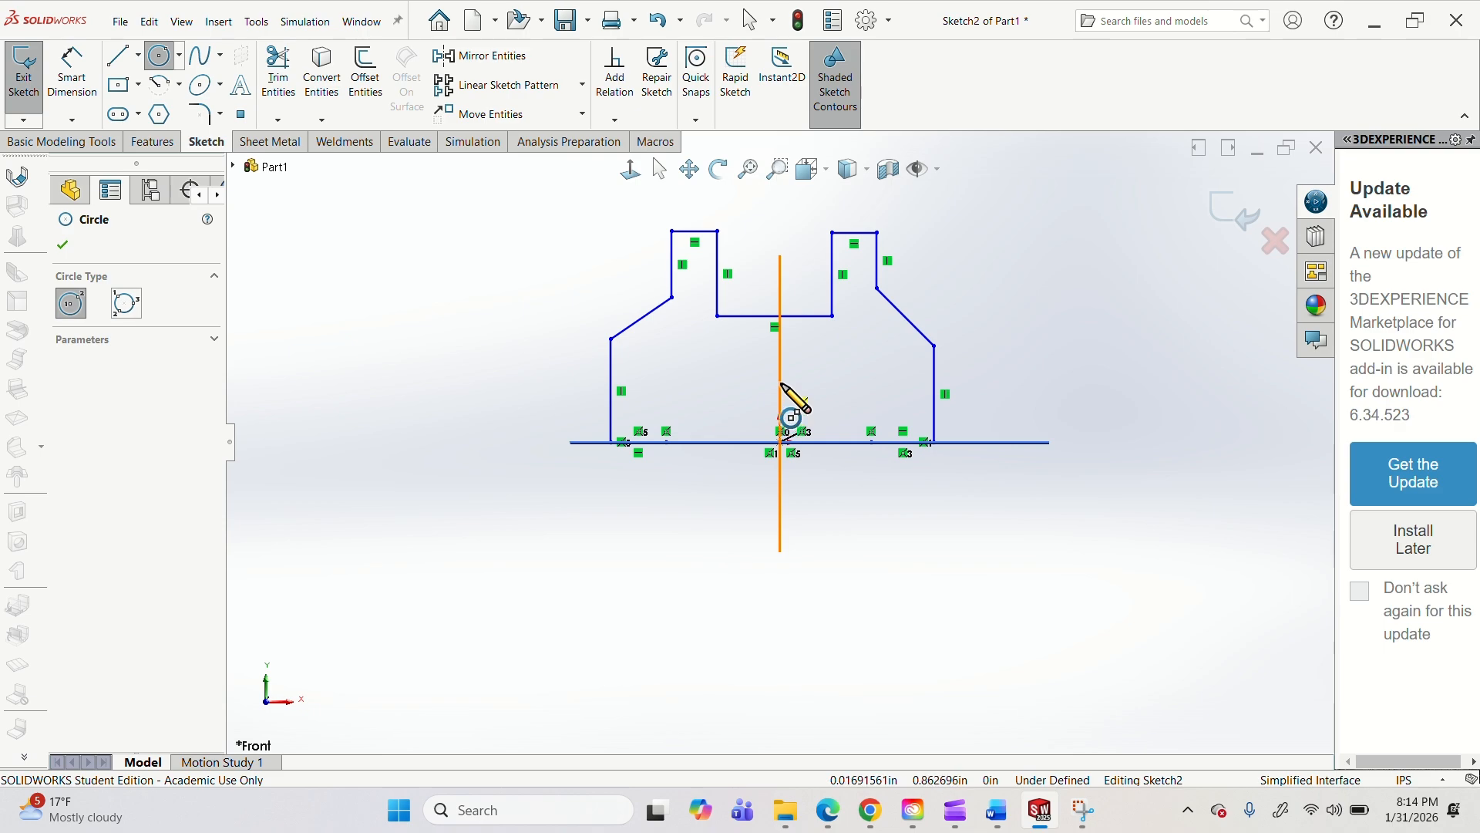
click(780, 383)
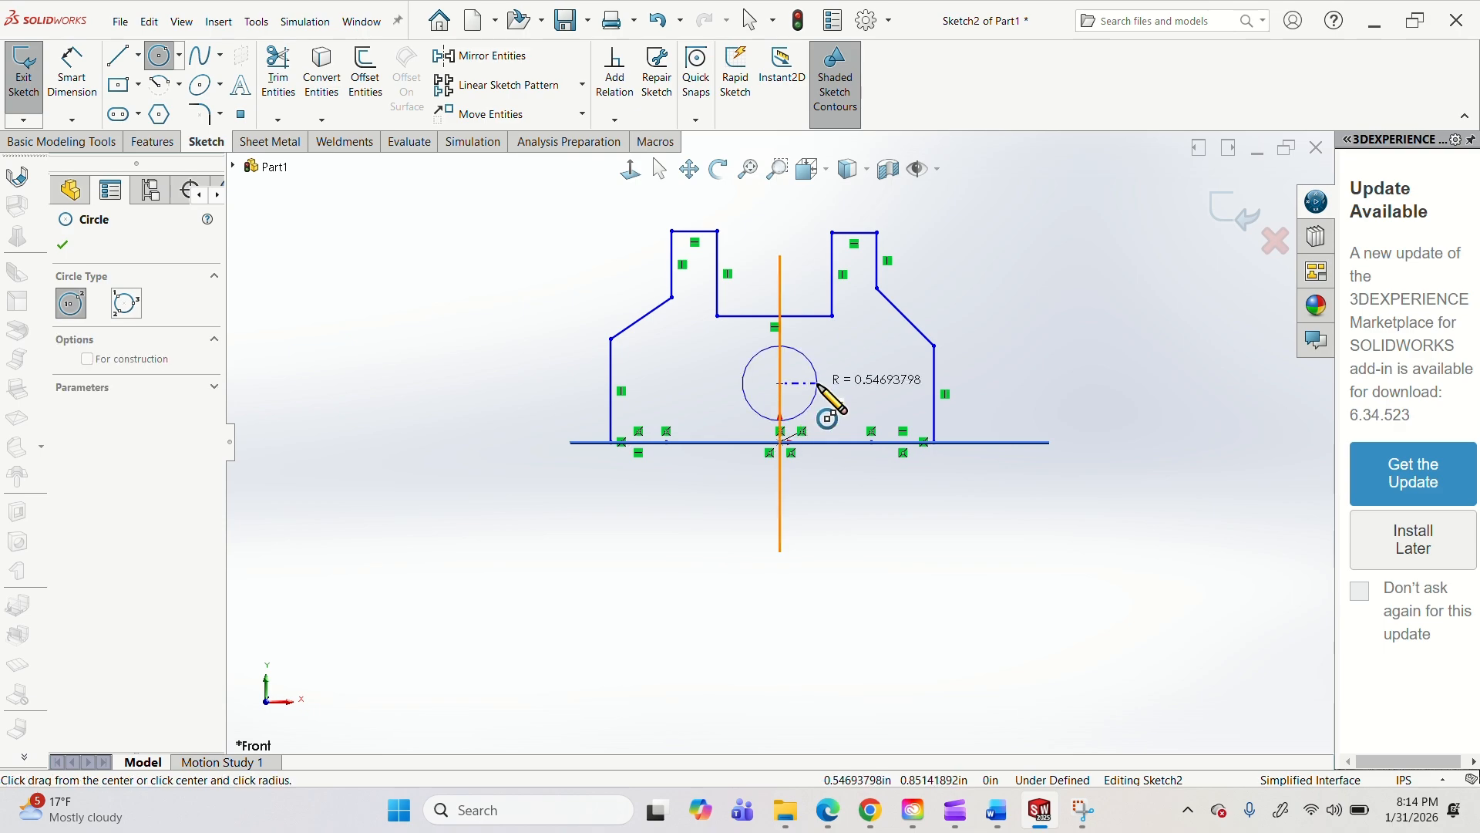
click(818, 384)
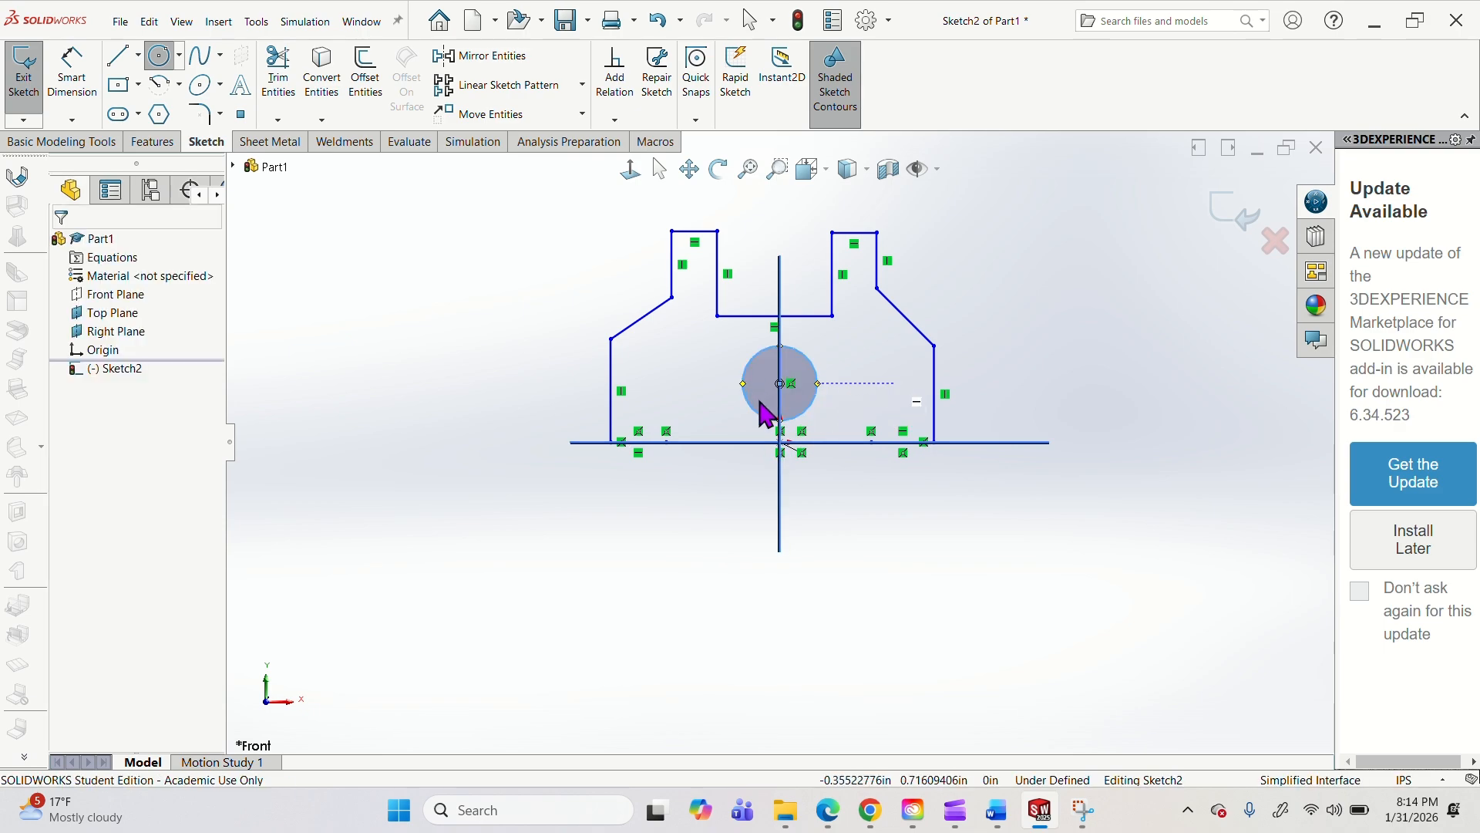
Move the circle's center along the Right Plane line to about 0.9 in above the origin.
key(Escape)
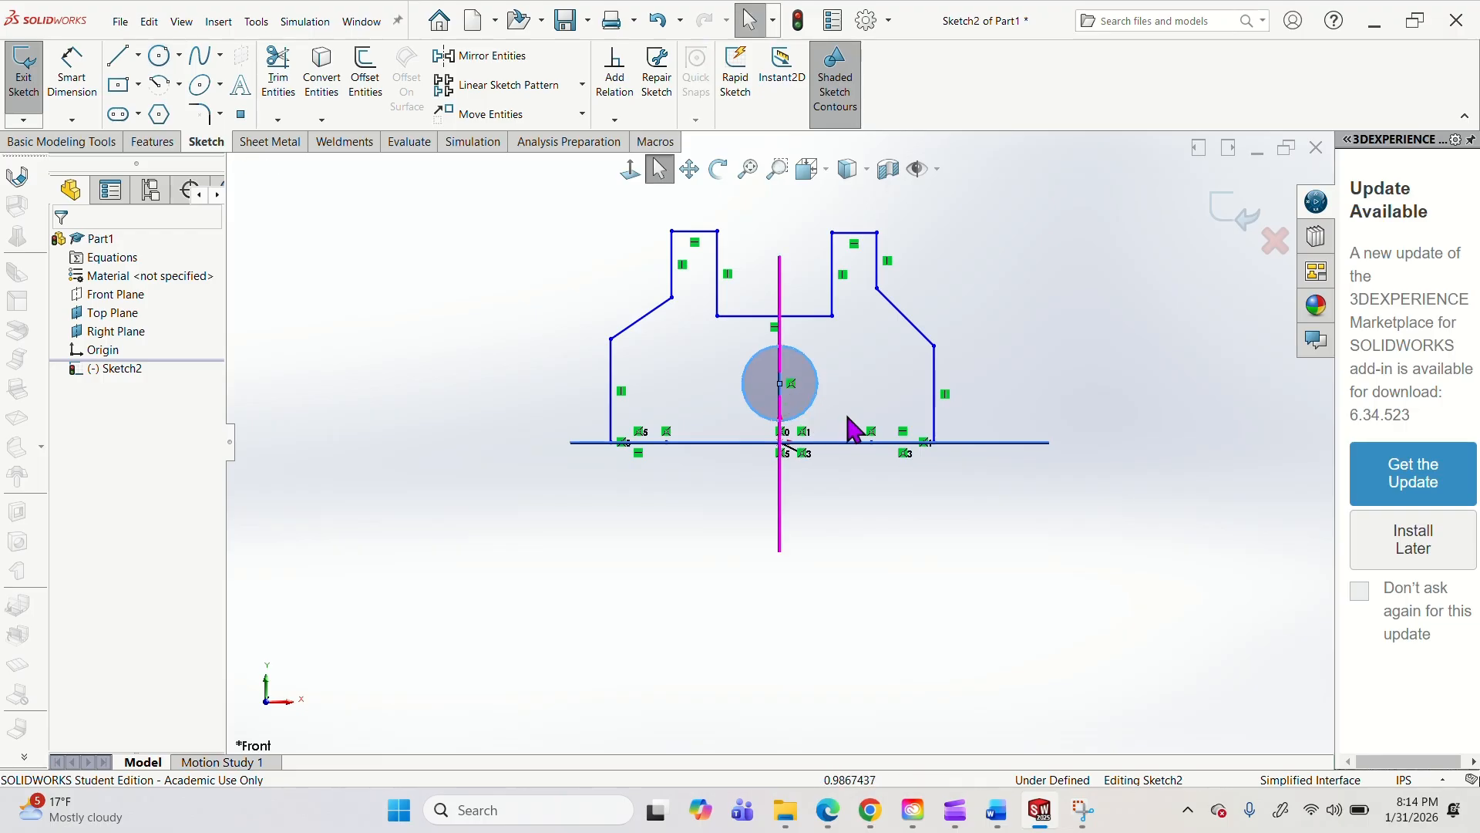
click(795, 389)
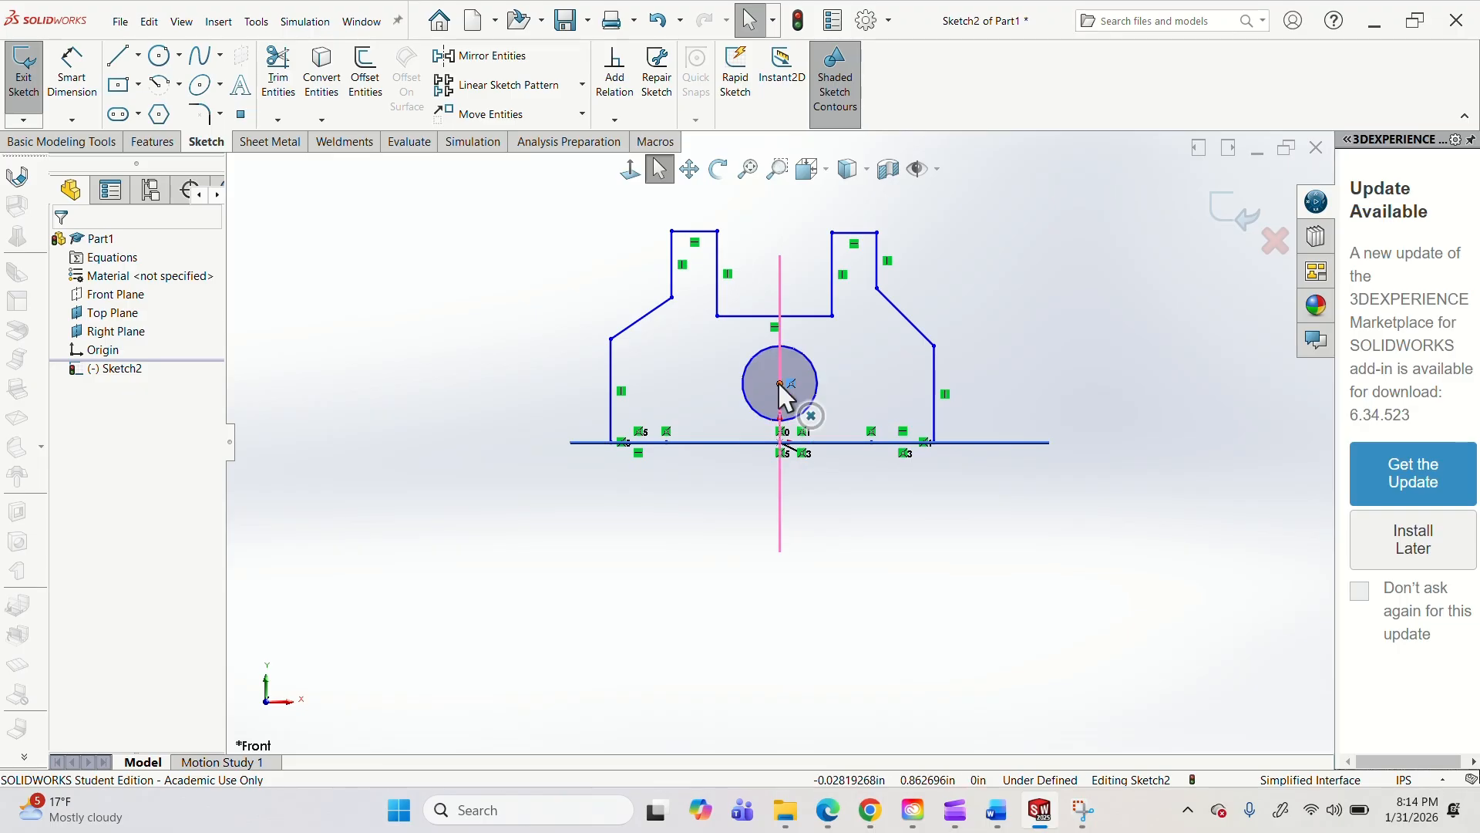
click(780, 380)
drag(854, 383, 794, 382)
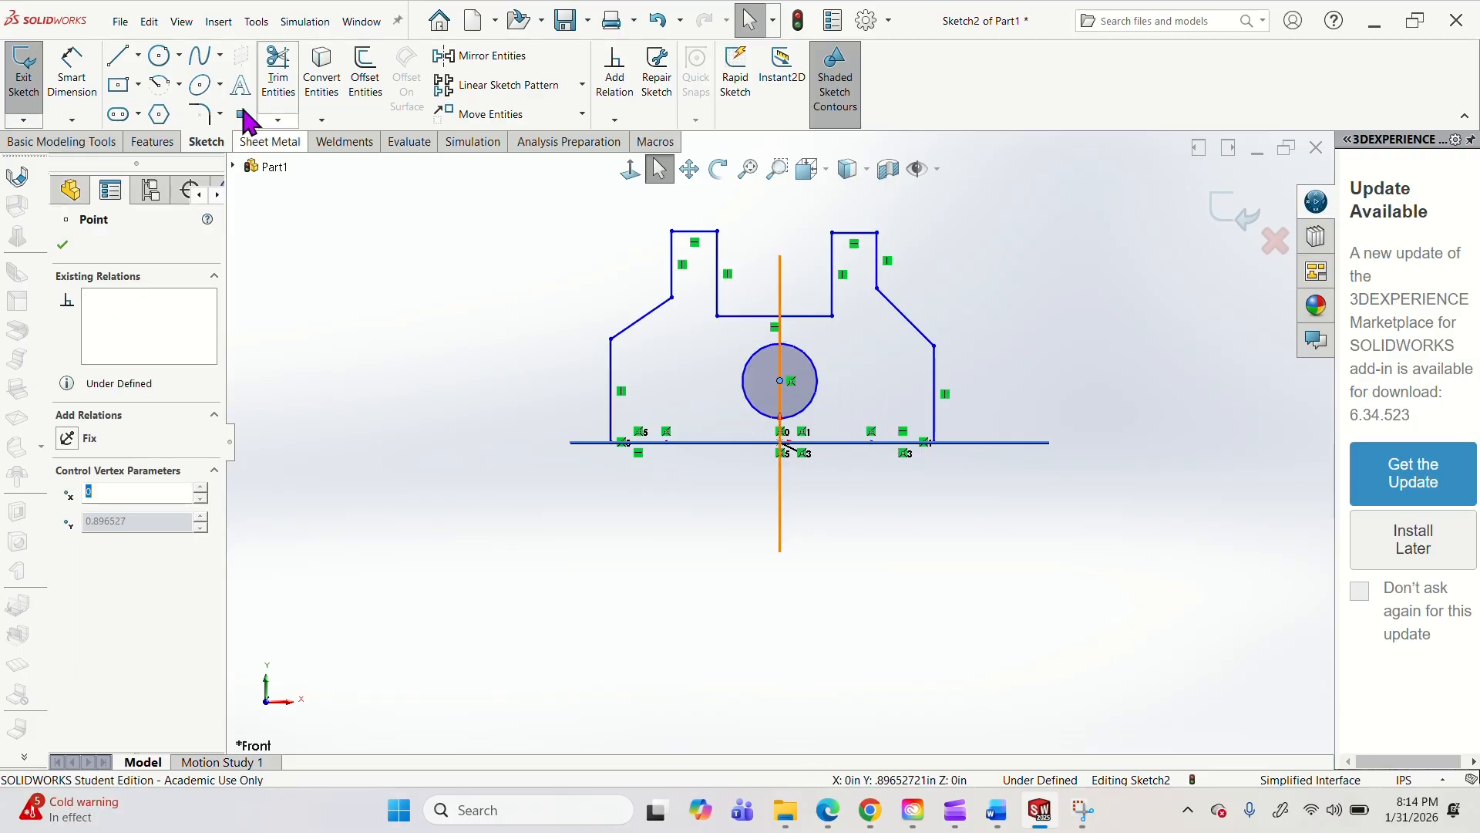
Add a diameter dimension to the center circle, keeping its drawn size.
click(72, 70)
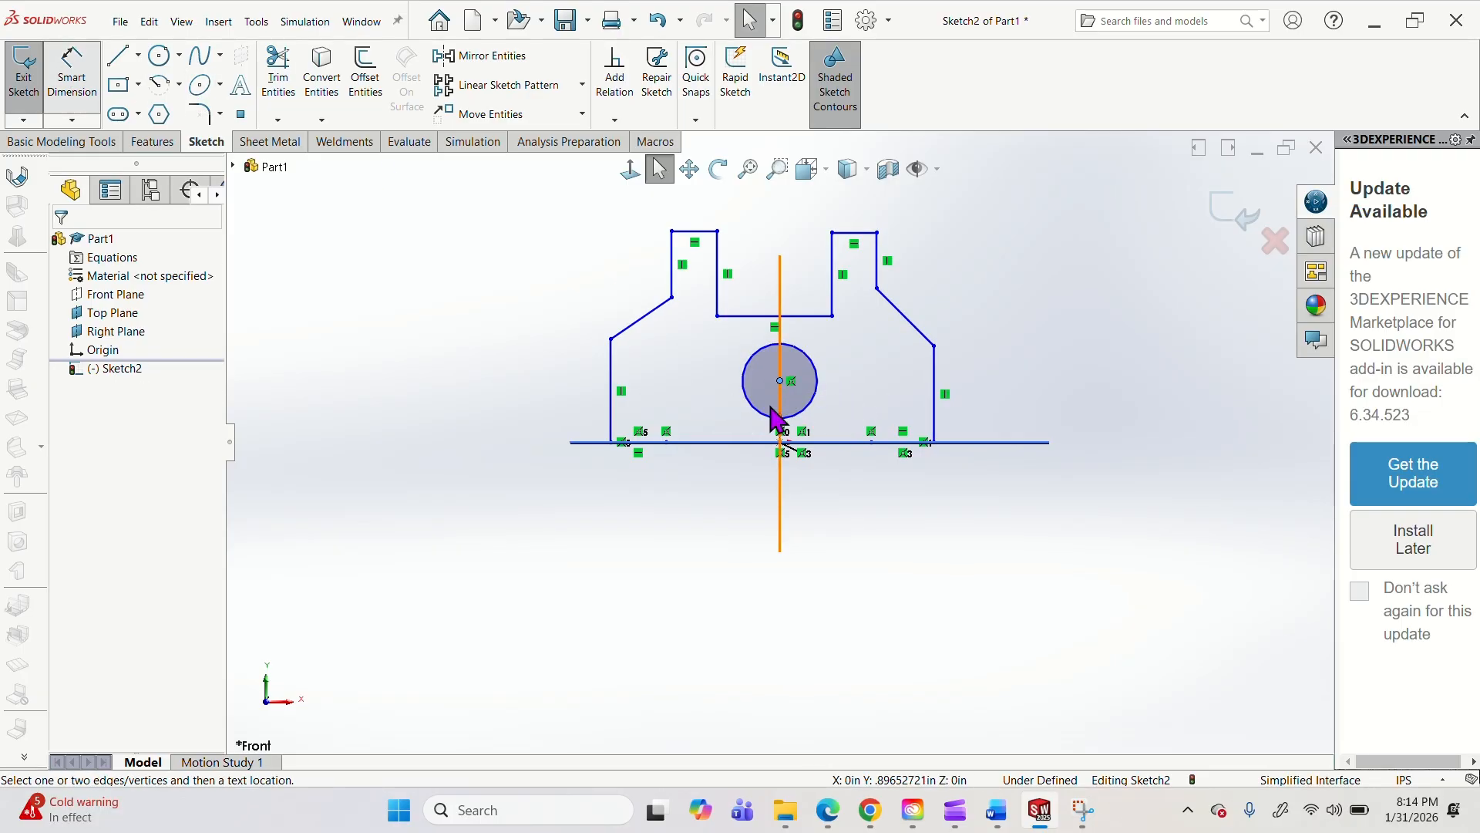
click(819, 381)
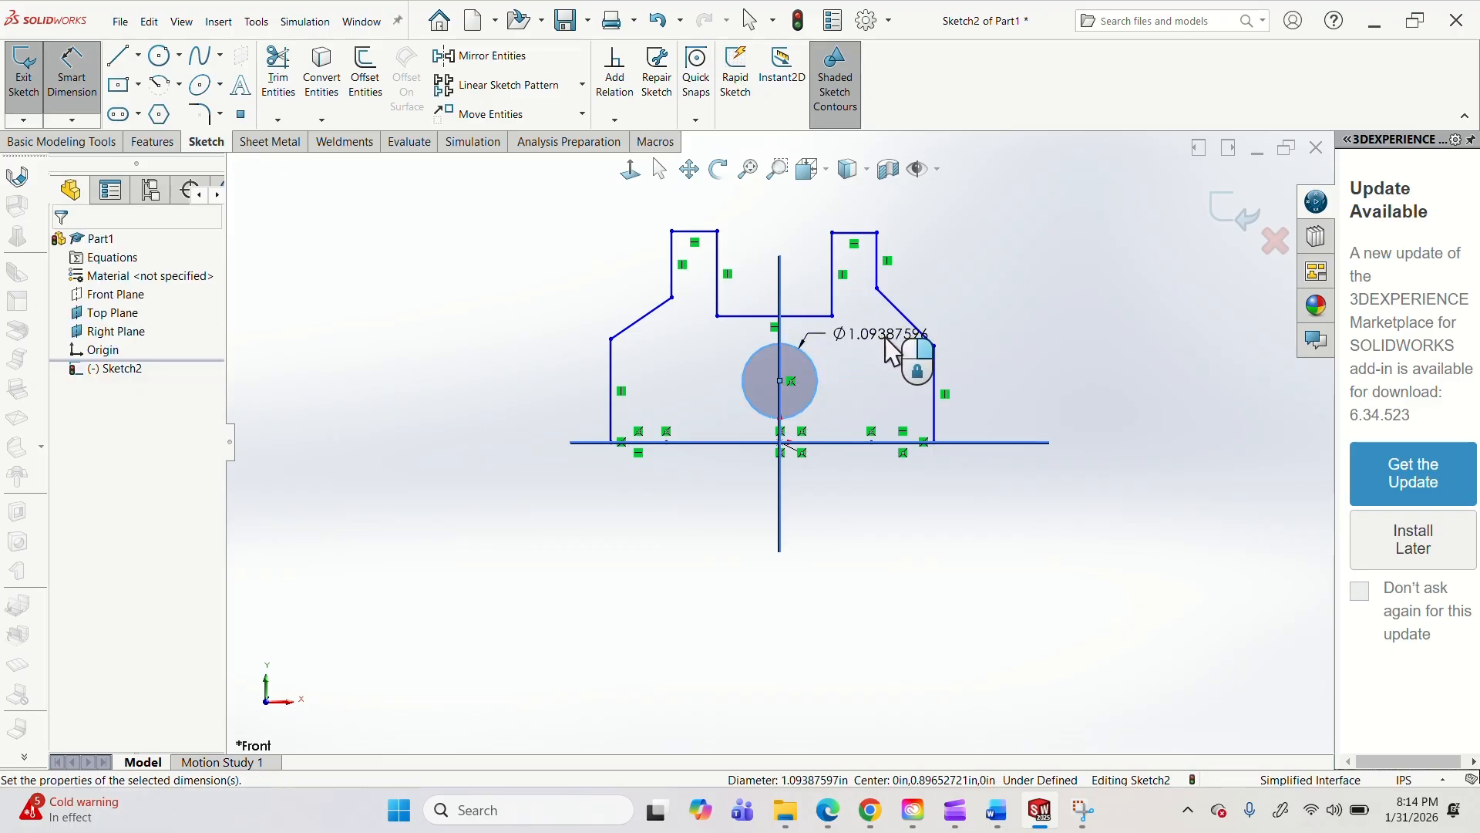
click(899, 351)
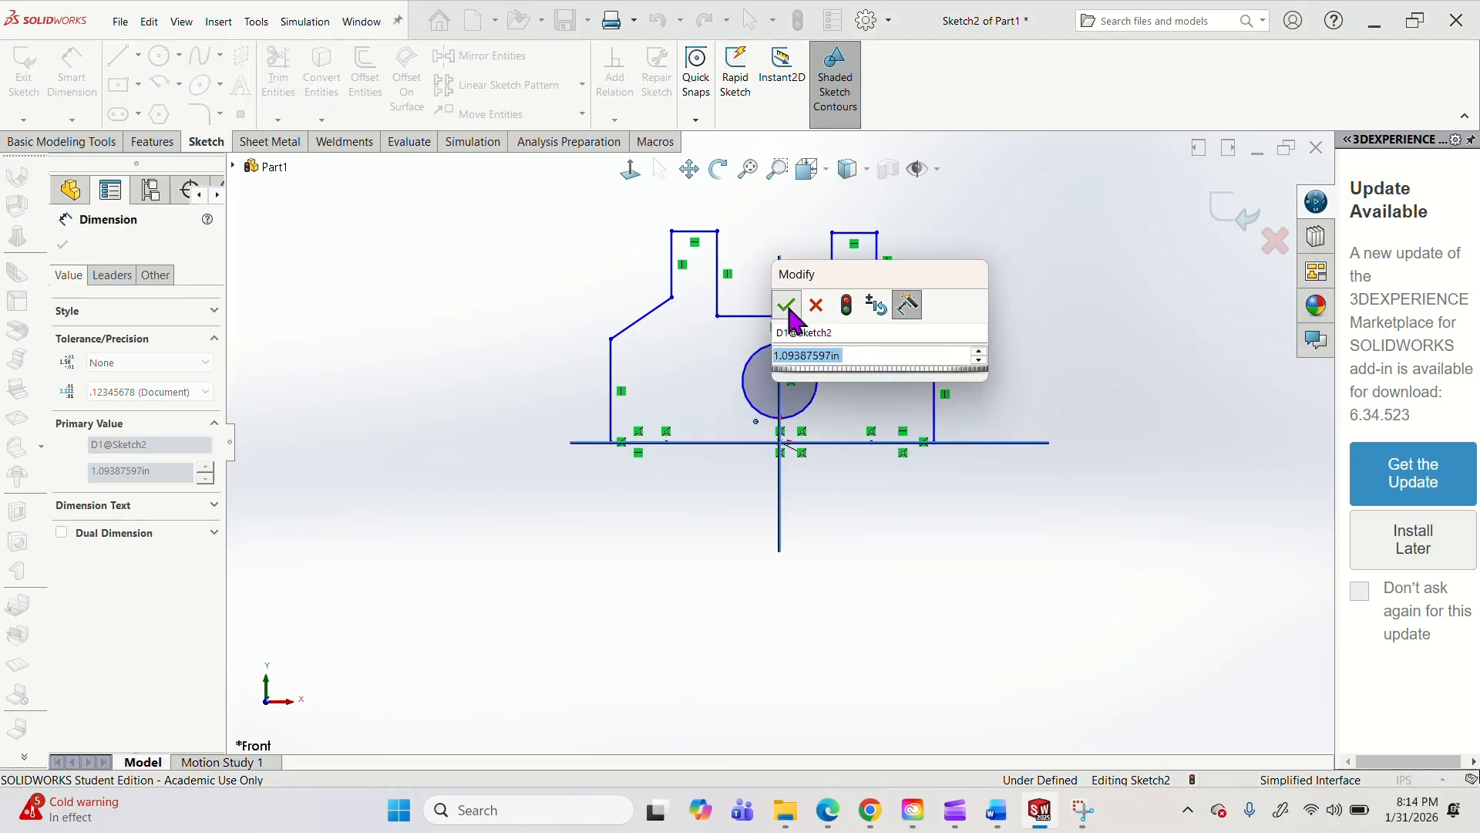
click(787, 308)
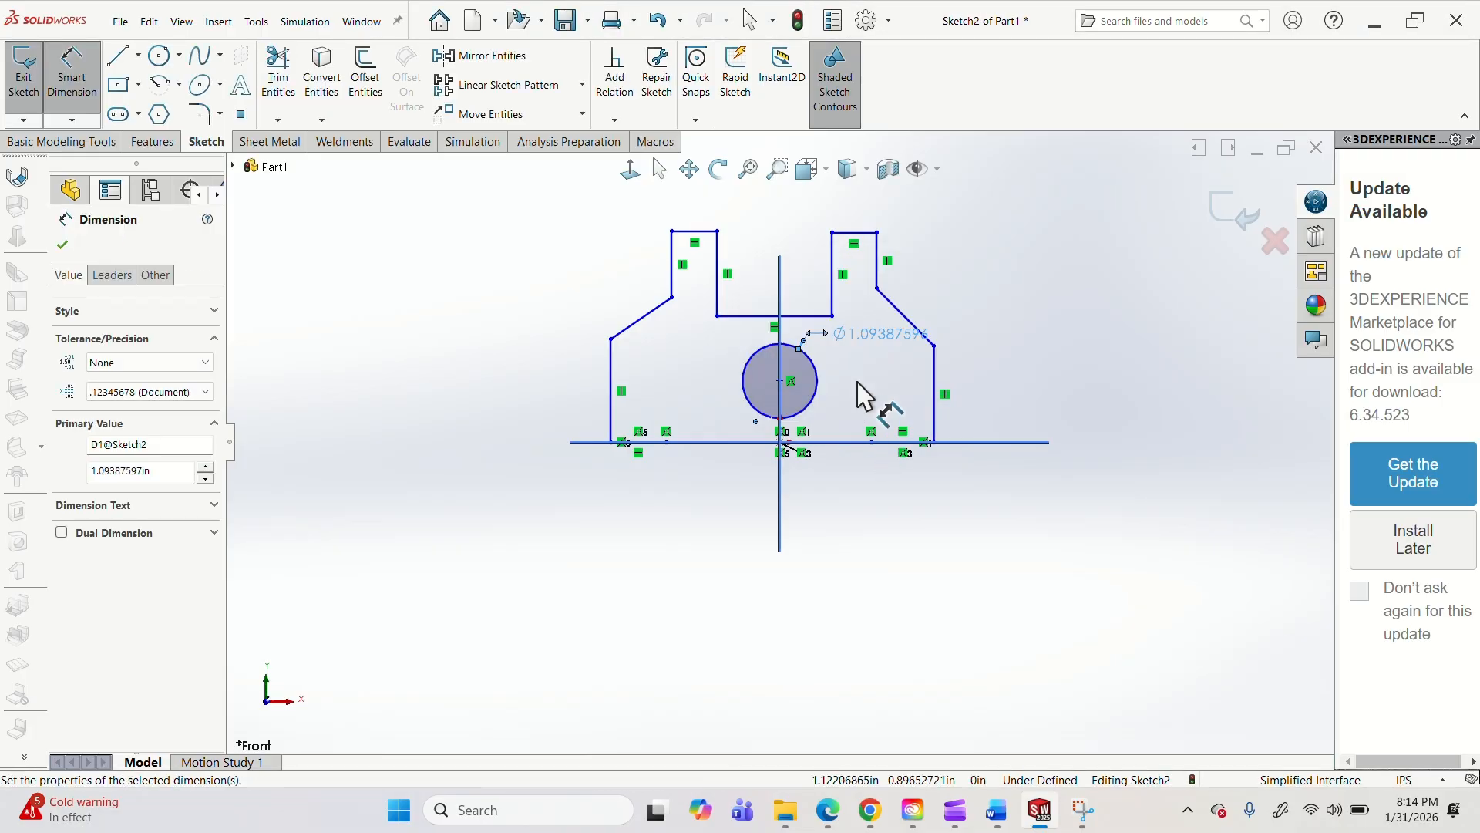
Display the center circle's dimension as a radius and set it to 1 in.
right_click(848, 339)
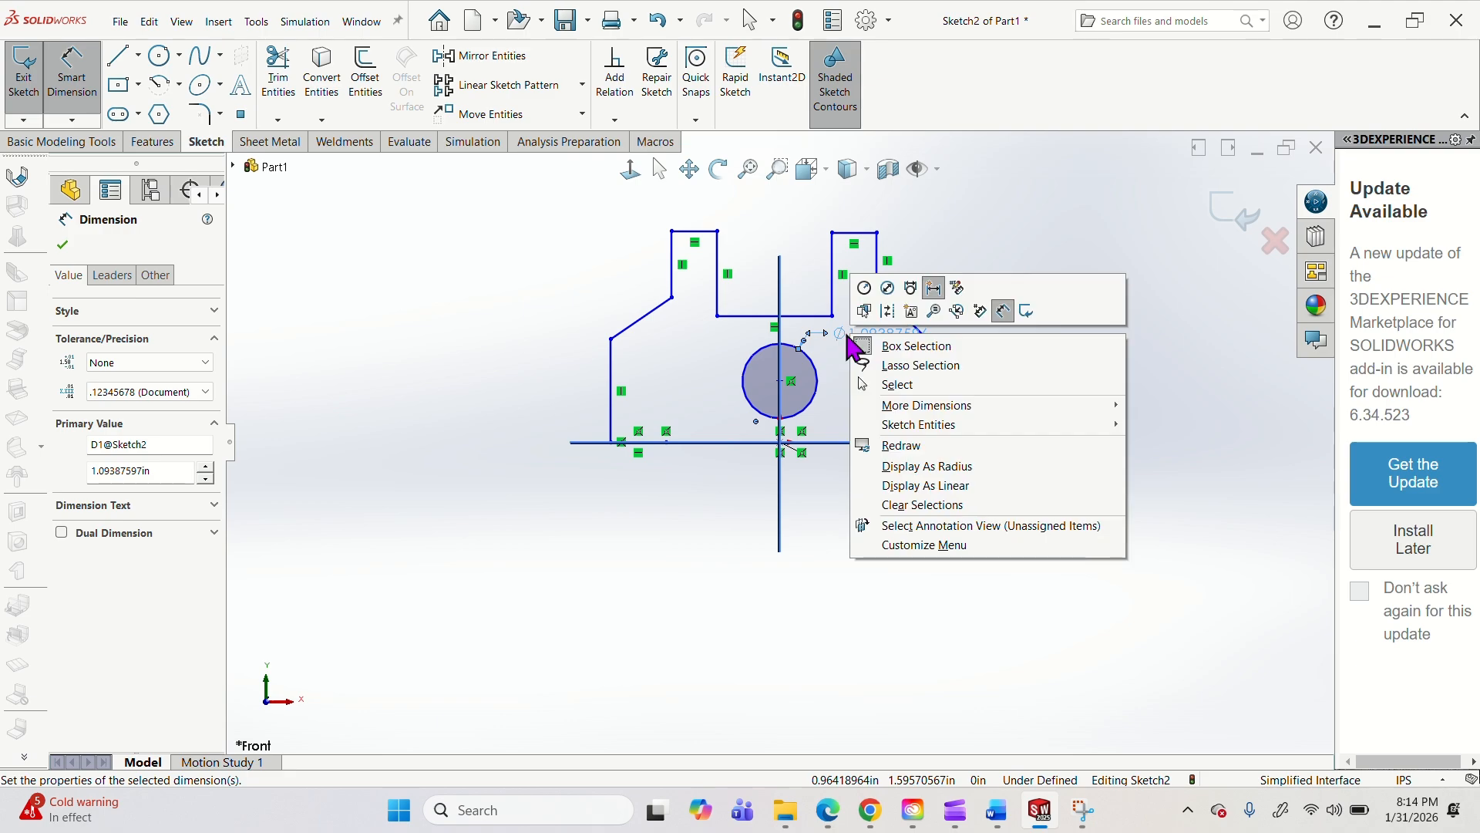
click(926, 466)
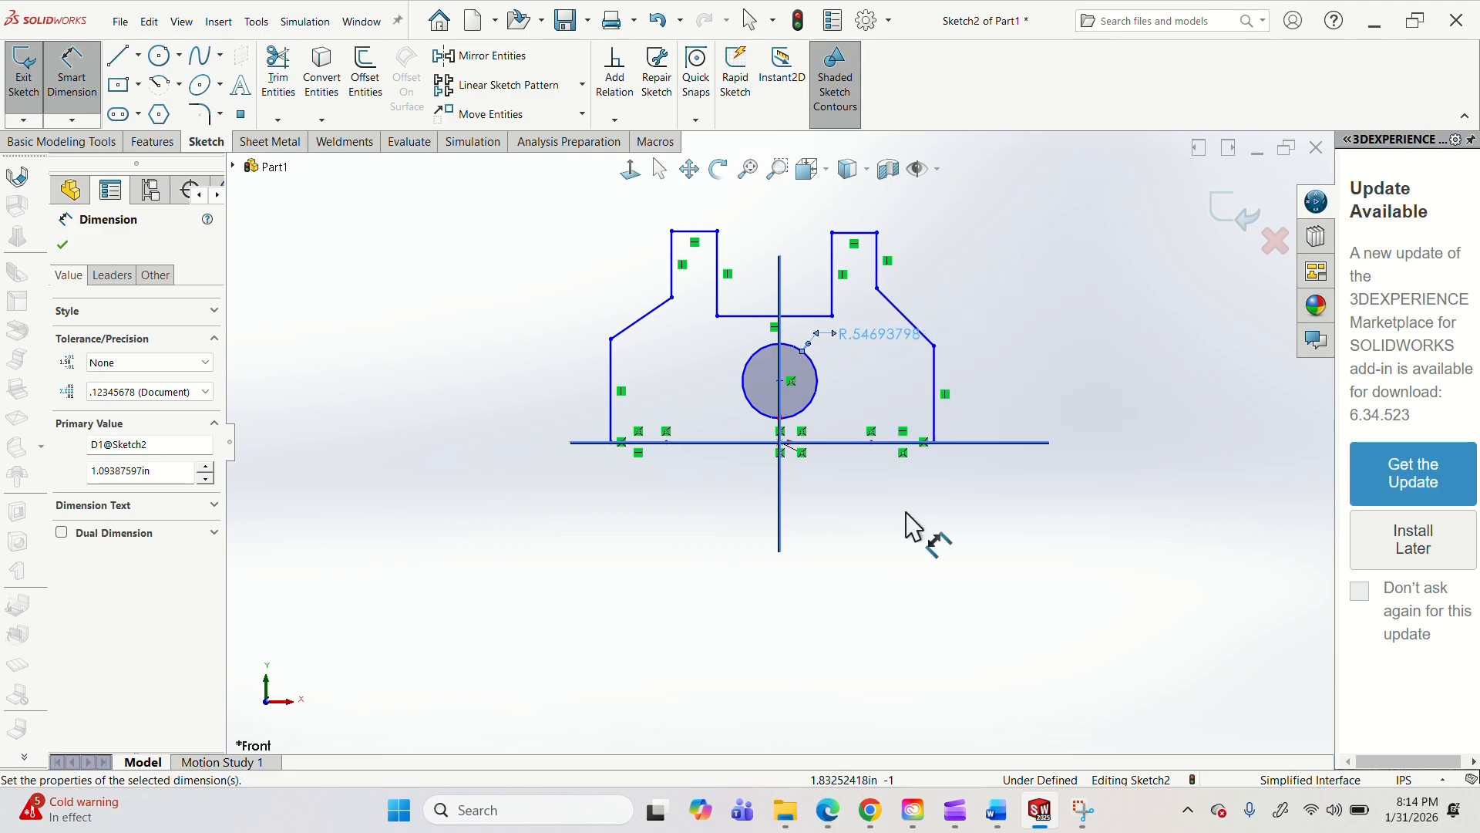
double_click(867, 339)
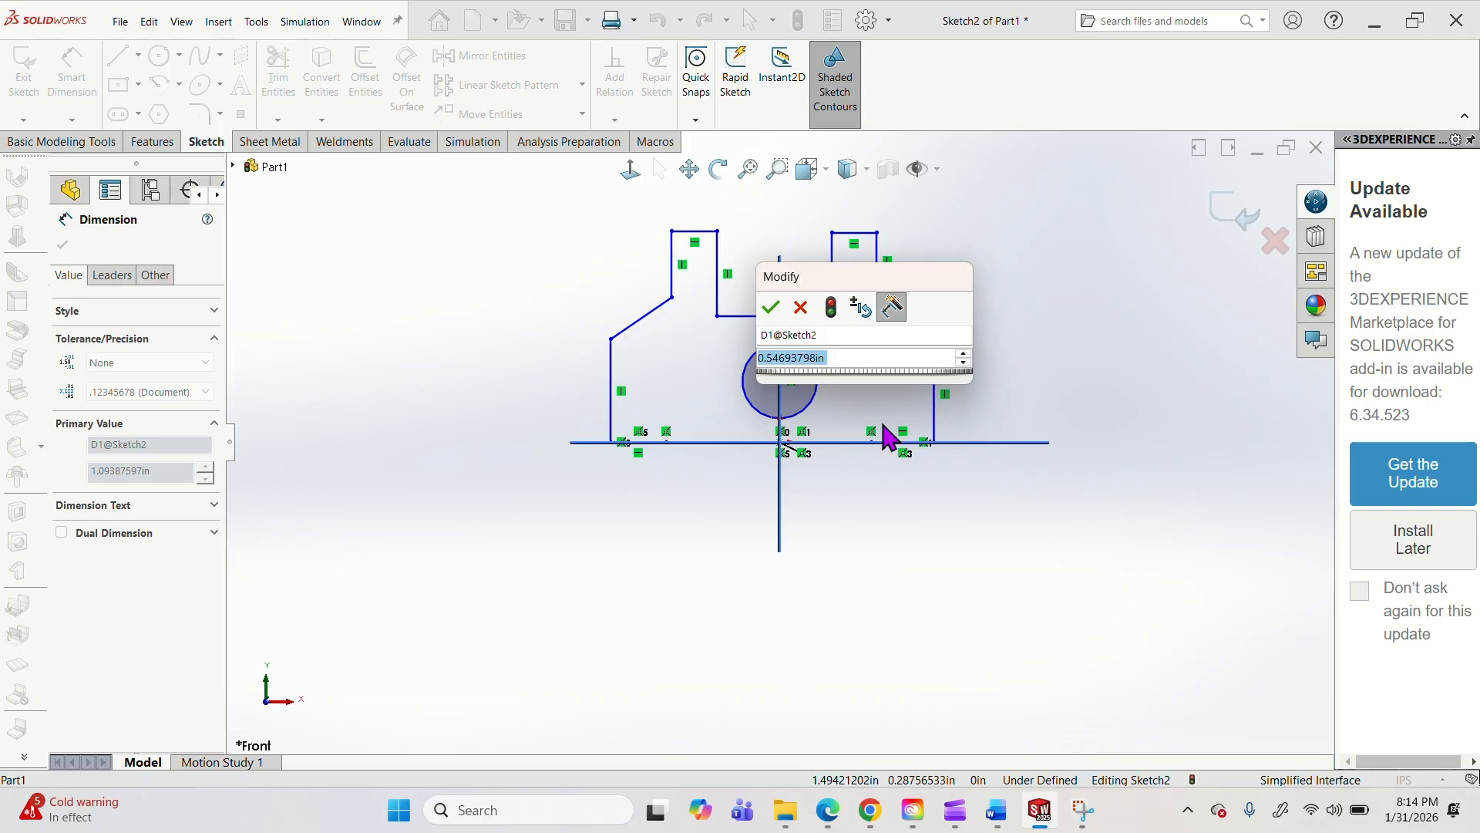
text(1)
key(Return)
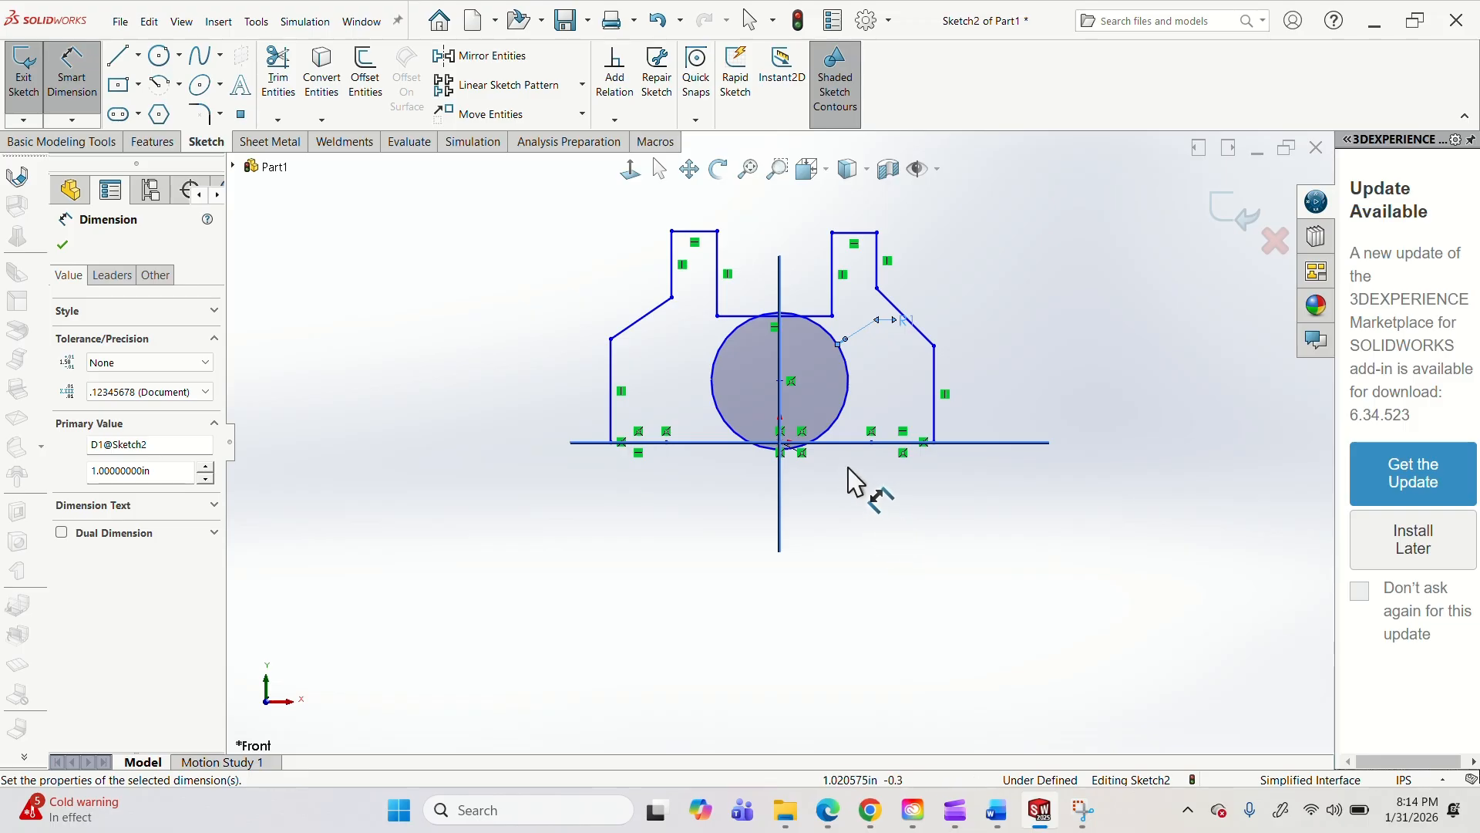
key(Escape)
key(Escape)
Stretch the outline upward until both prong tops sit about 3.7 in above the base, raising the notch floor and both sloped shoulders.
drag(697, 231, 700, 202)
drag(852, 232, 860, 191)
drag(826, 317, 817, 252)
drag(649, 313, 649, 297)
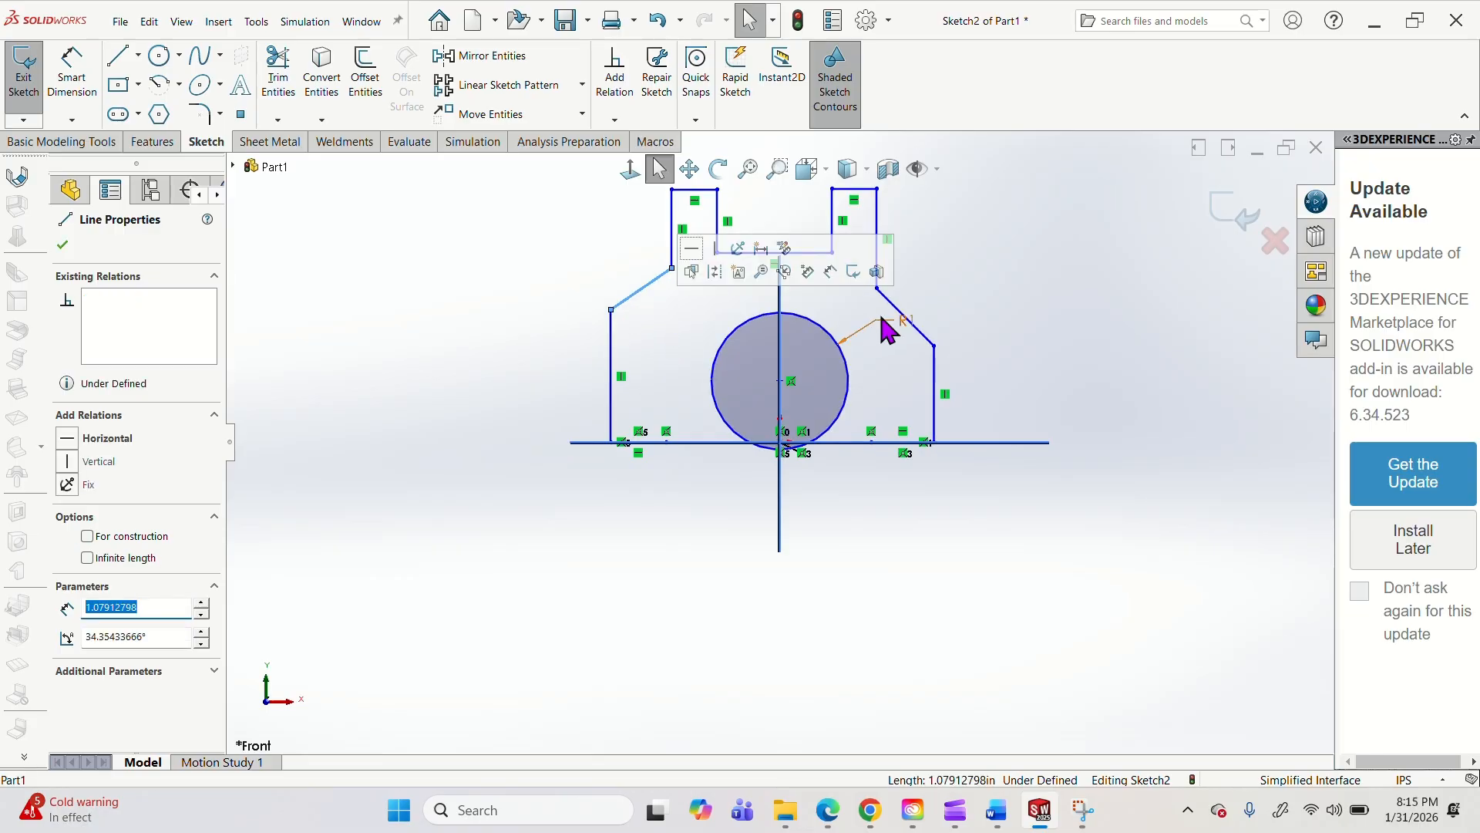
drag(931, 343, 935, 314)
Dimension the height from the right foot's bottom edge to the right prong's top edge as 3.5 in.
click(834, 442)
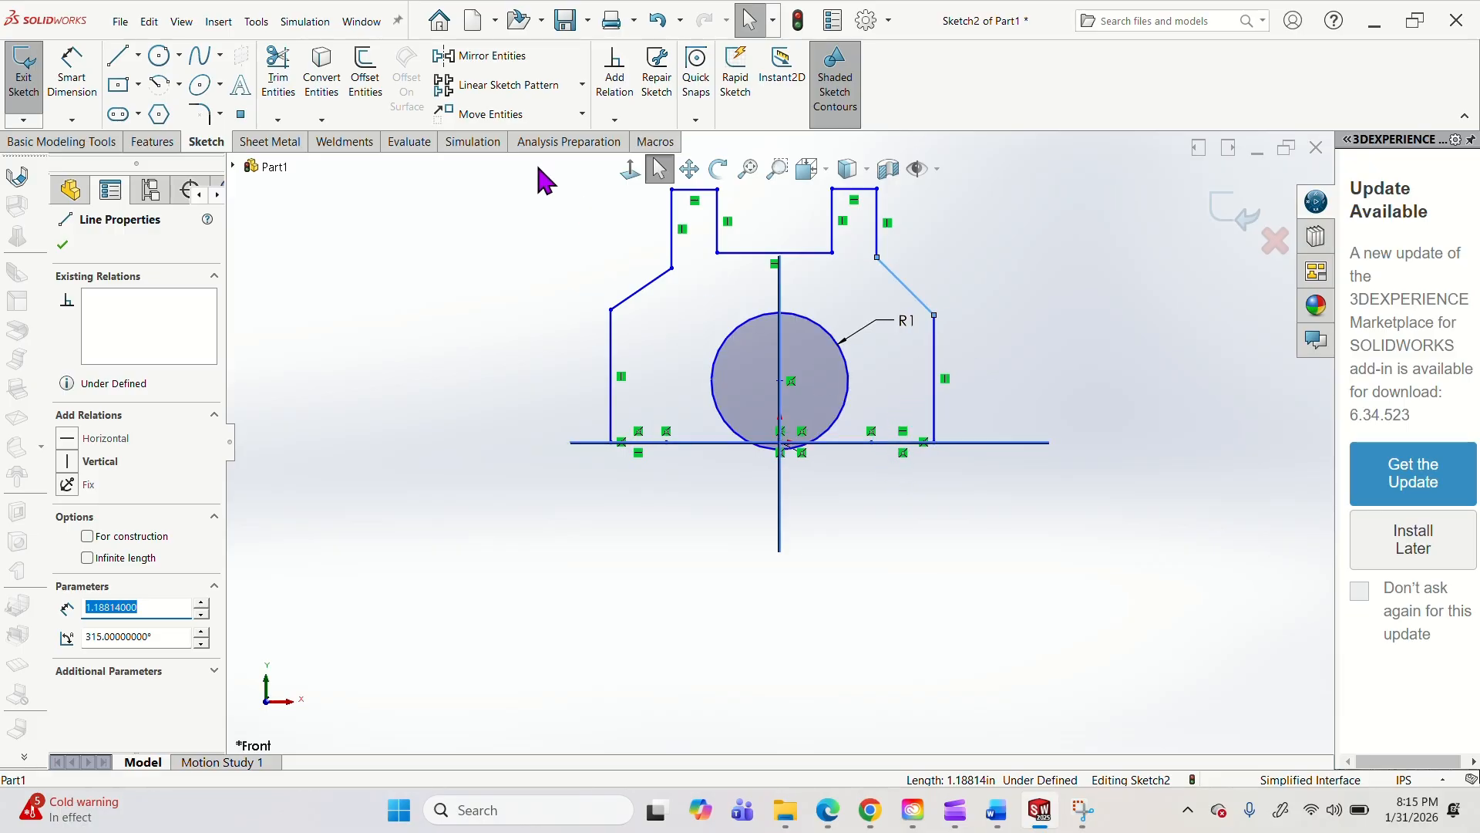
click(81, 57)
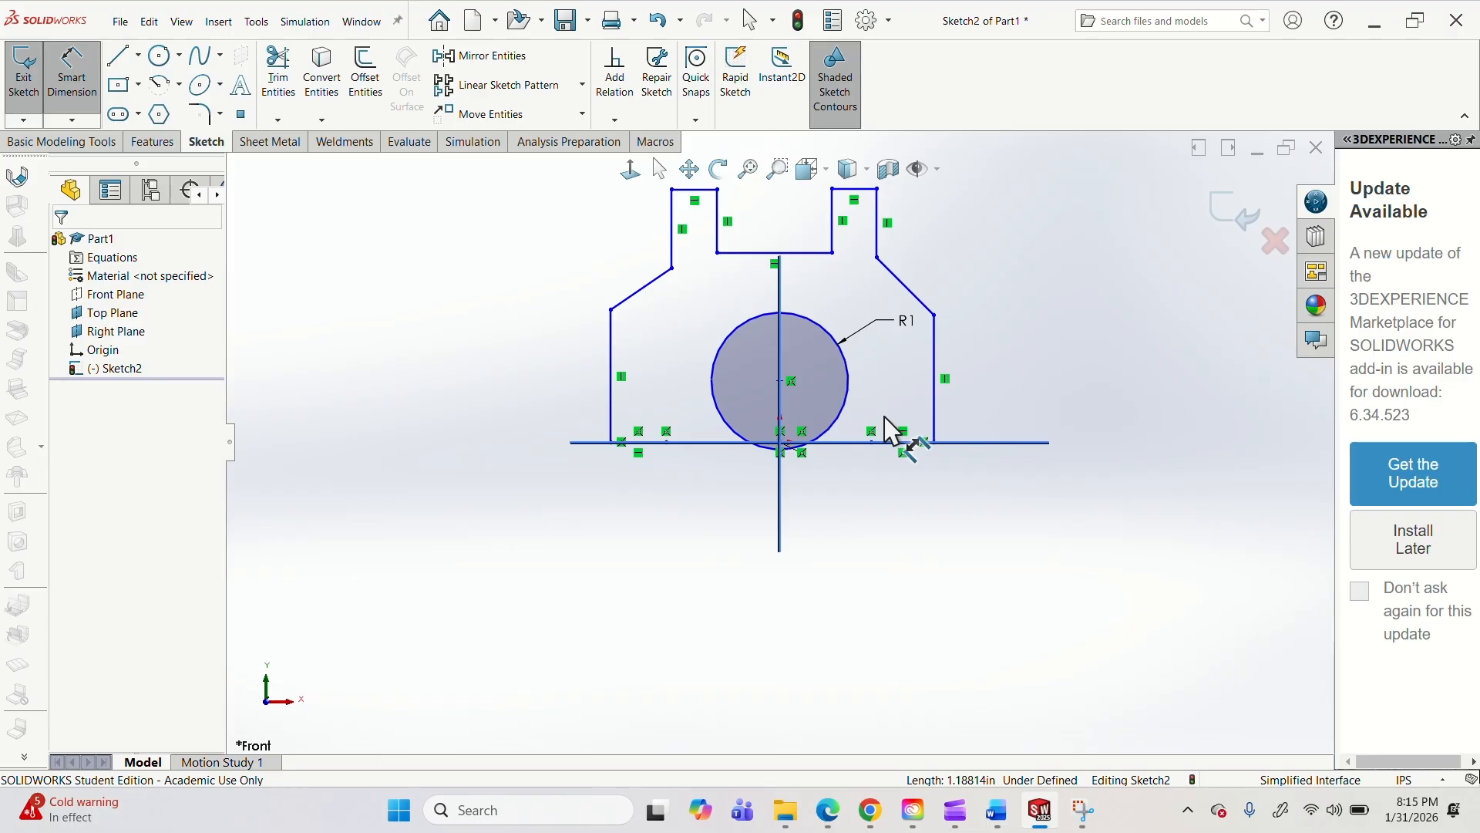
click(867, 190)
click(1085, 325)
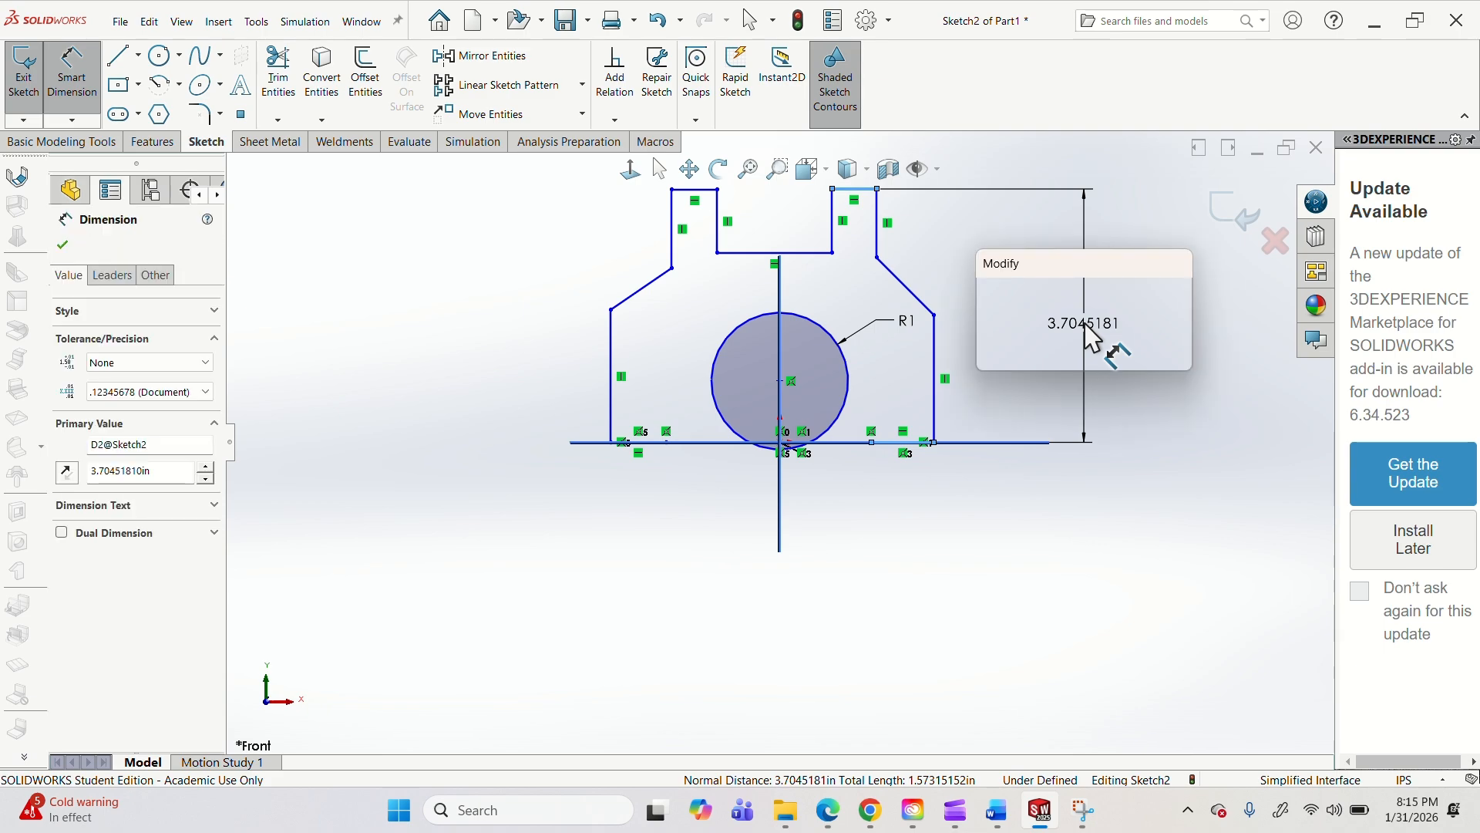
text(3.5)
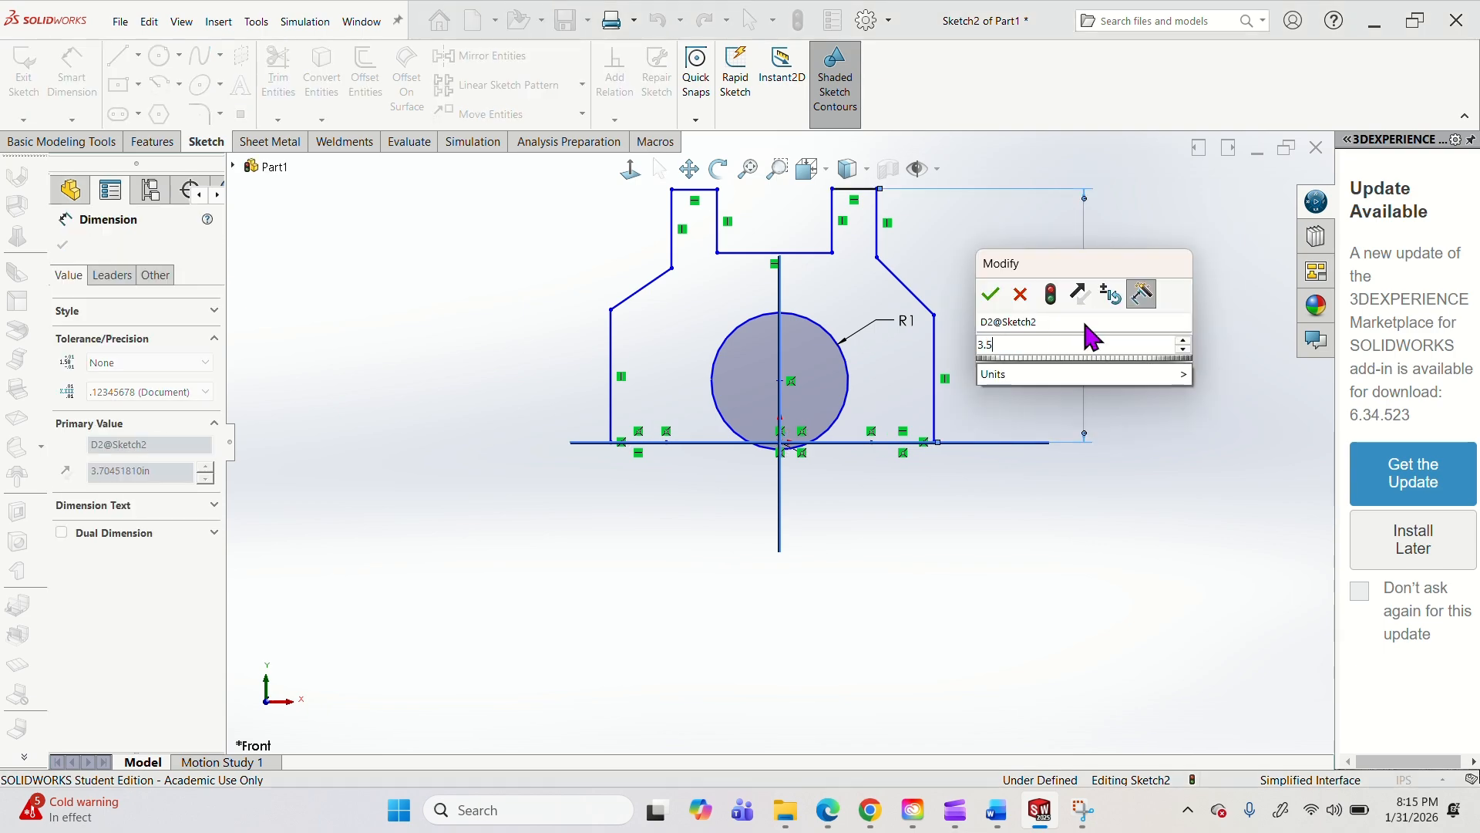
key(Return)
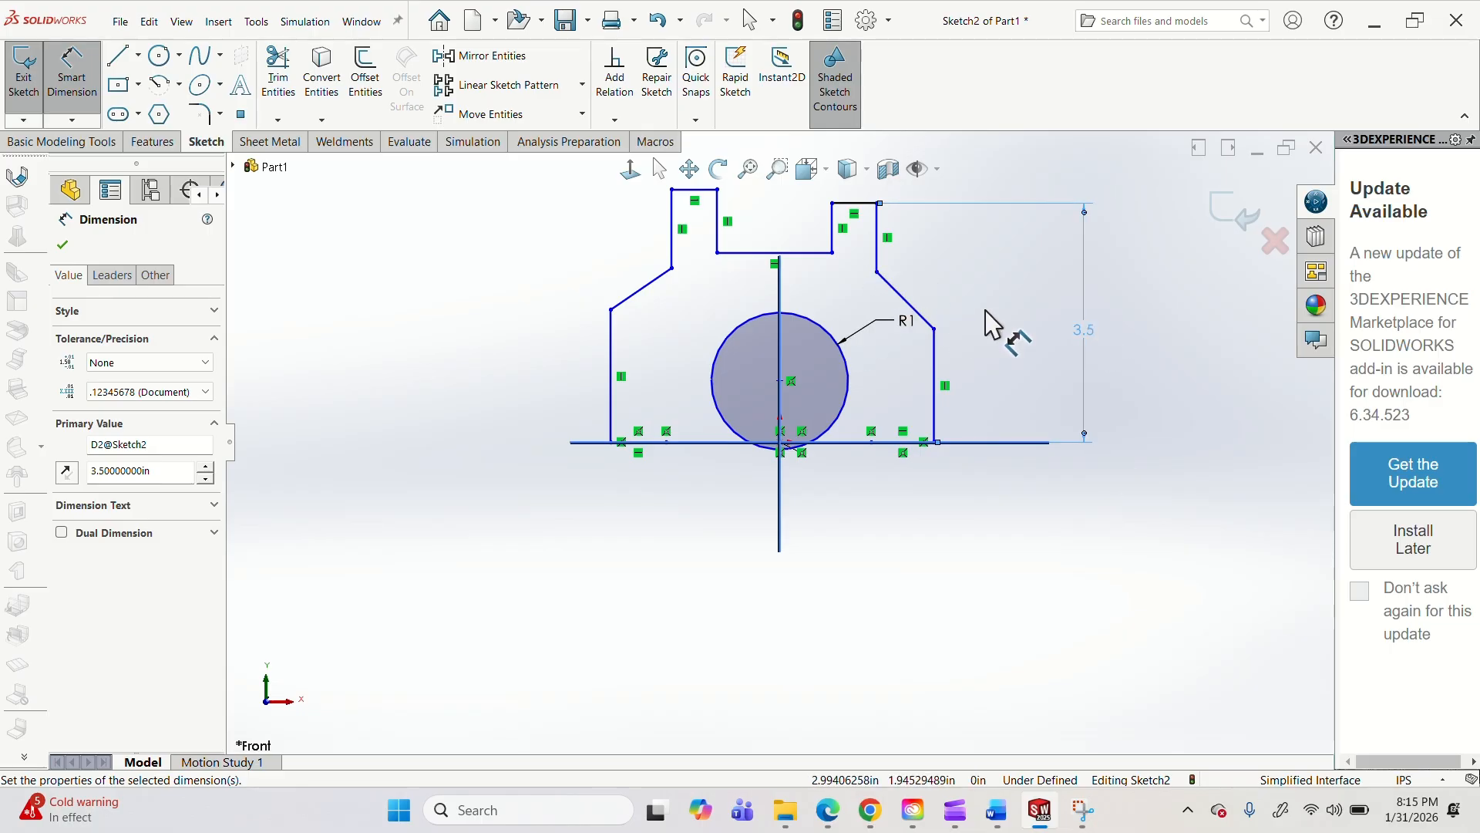
key(Escape)
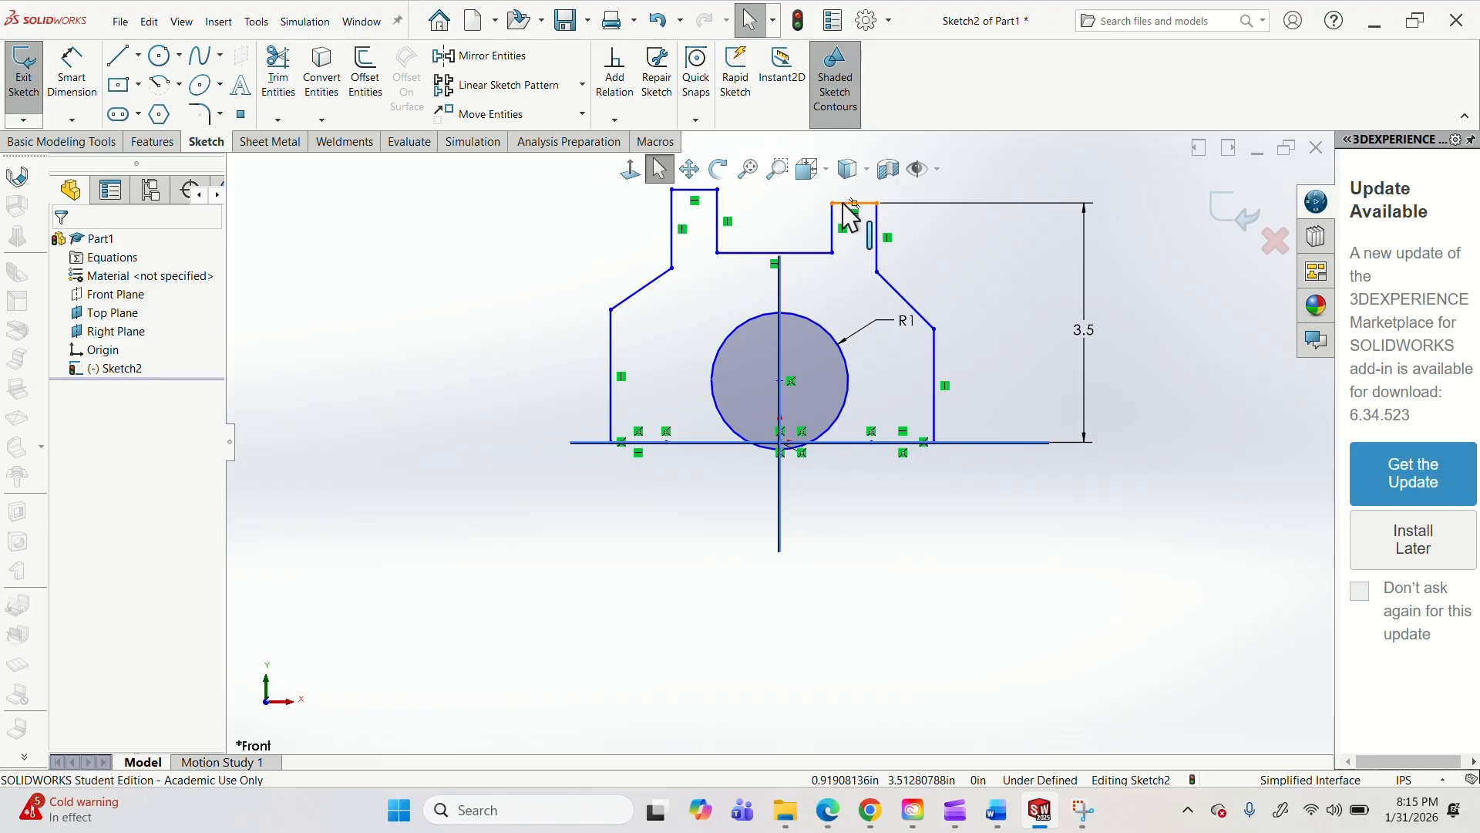
Make the top edges of the right and left prongs collinear.
click(847, 203)
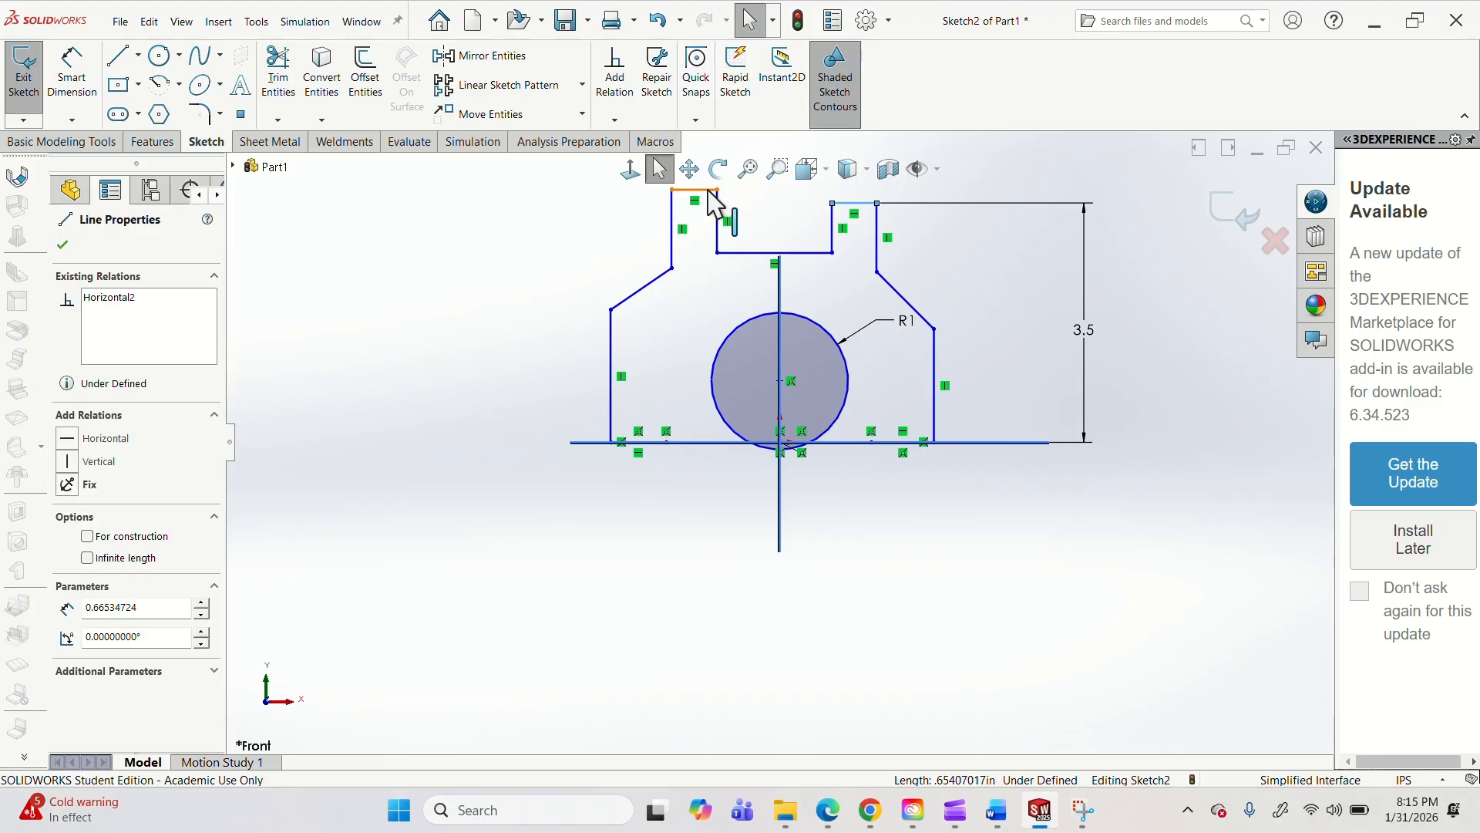
ctrl+click(709, 190)
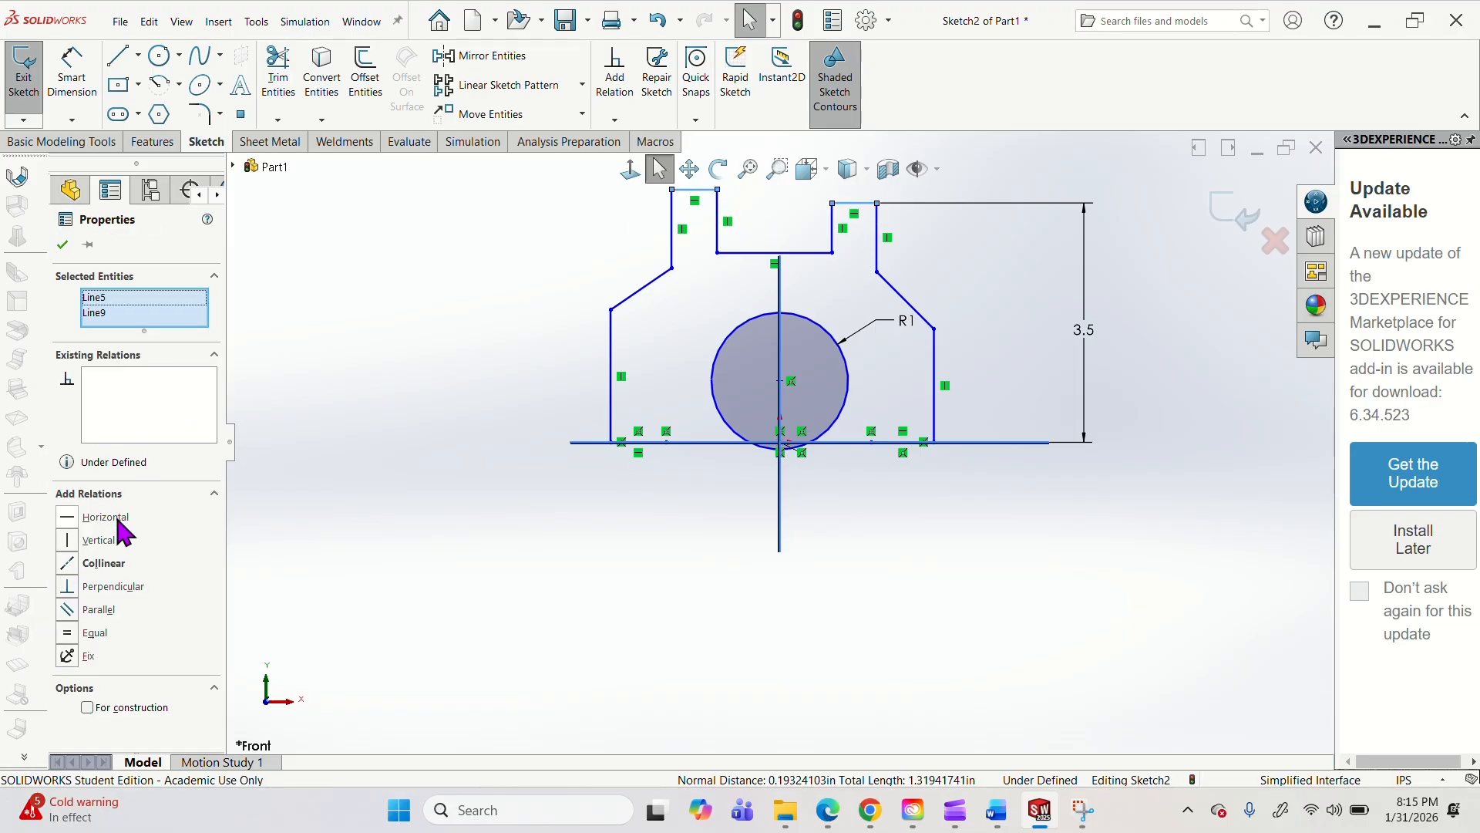
click(104, 565)
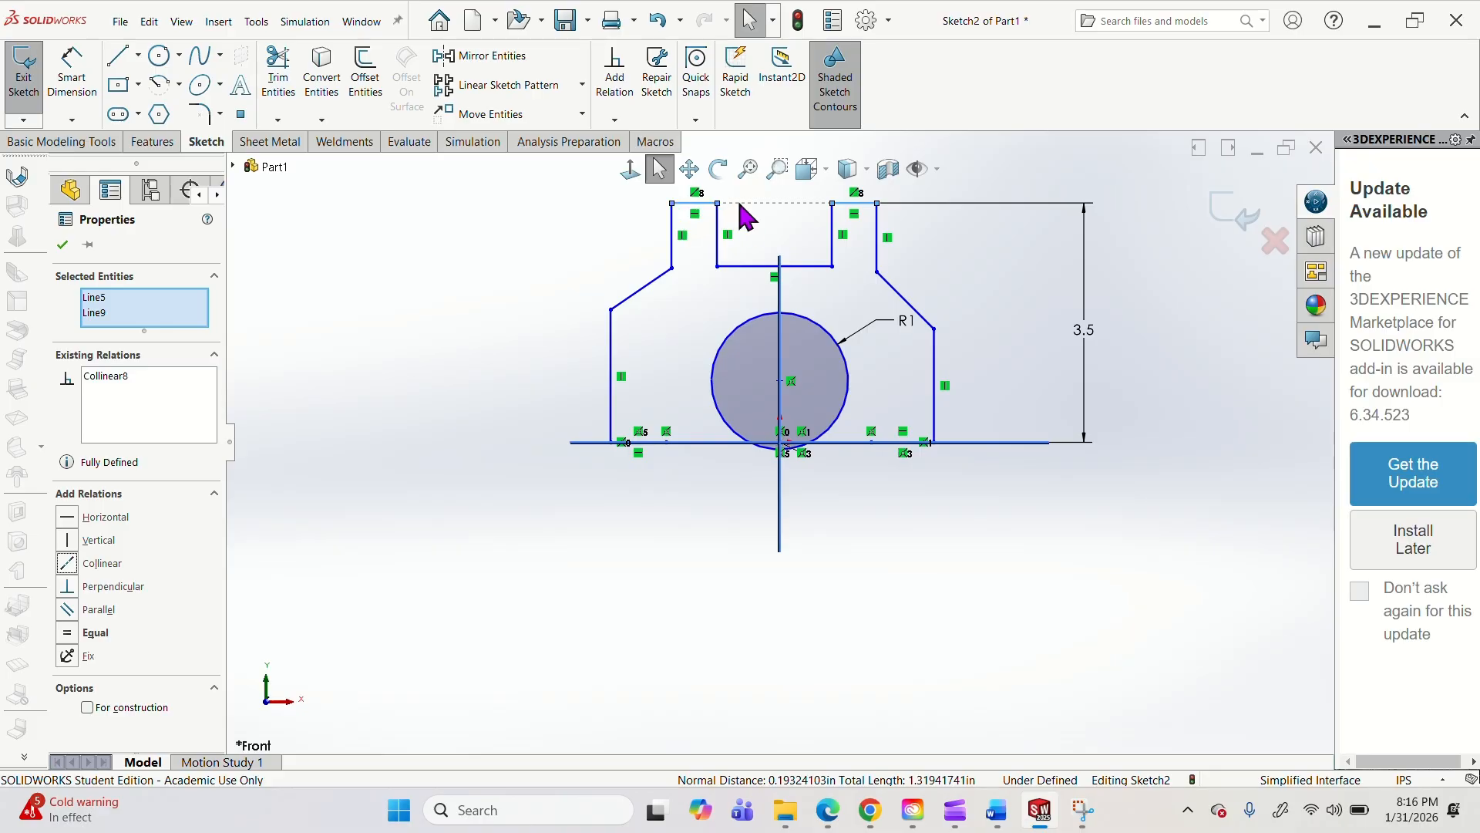
ctrl+click(694, 221)
ctrl+click(696, 211)
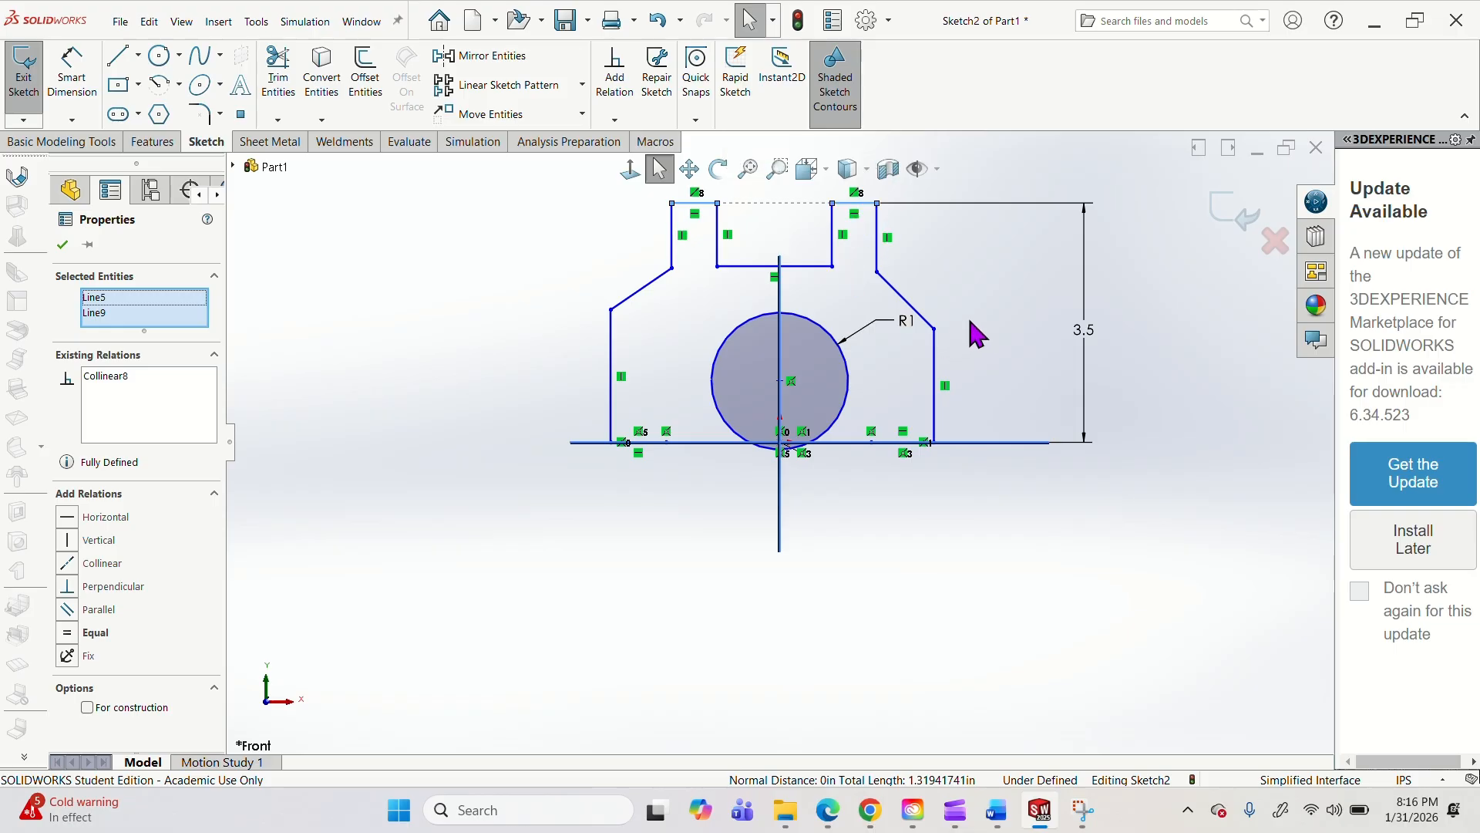
click(998, 350)
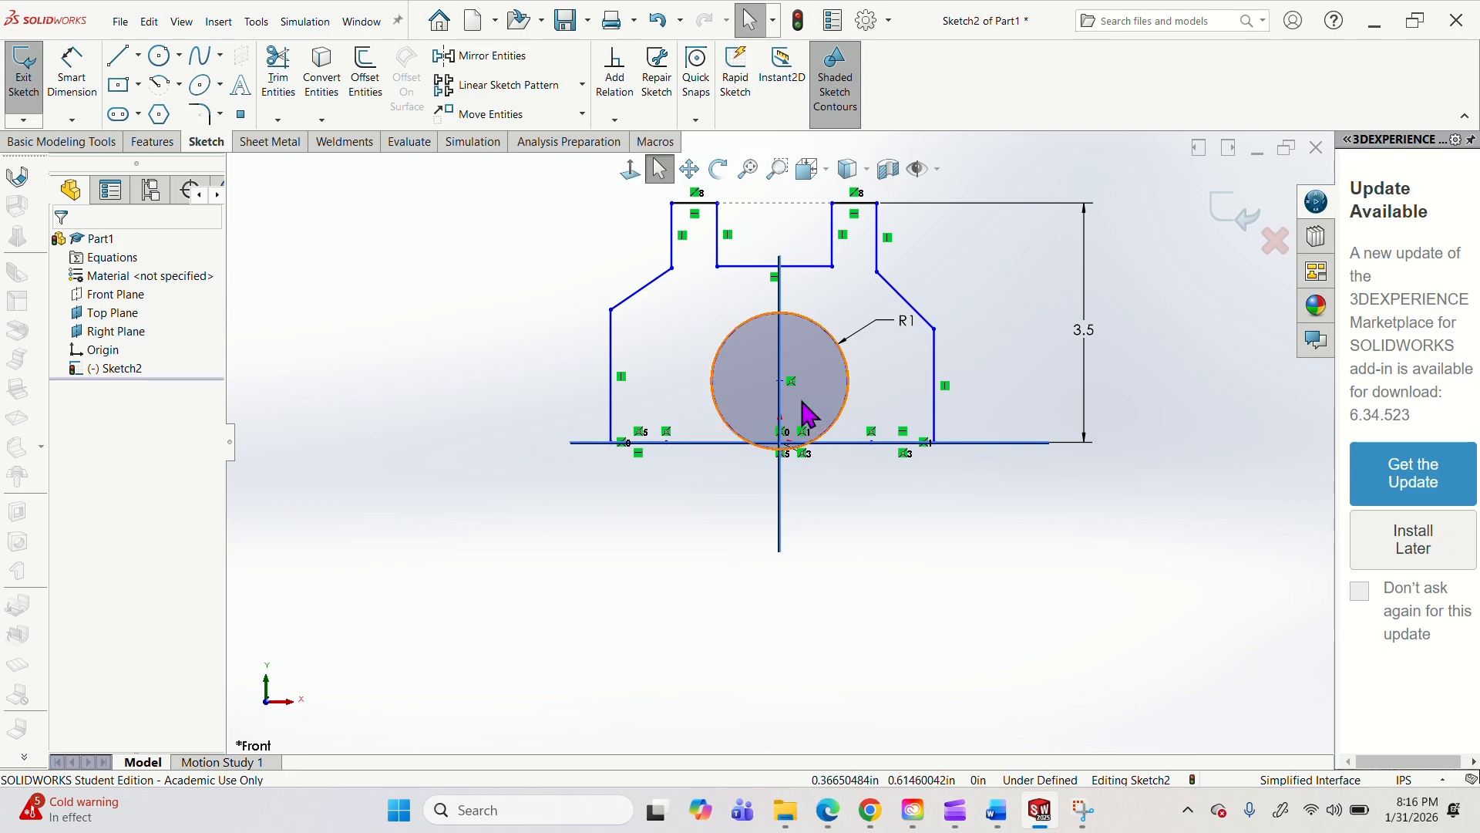
Move the circle's center up the Right Plane line to about 1.18 in above the origin.
mouse_move(778, 381)
mouse_down()
mouse_move(783, 486)
mouse_move(774, 360)
mouse_up()
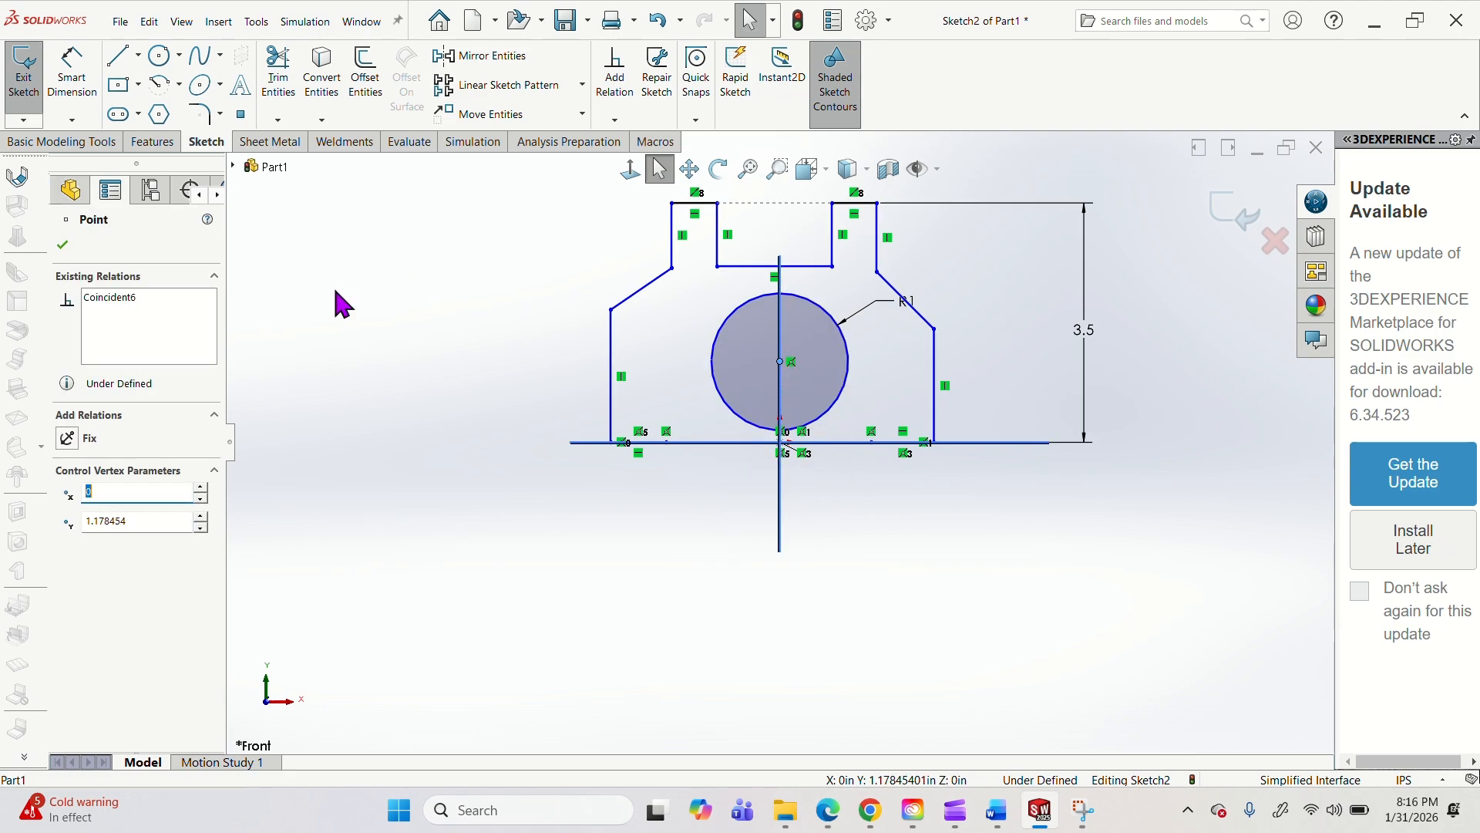
click(71, 189)
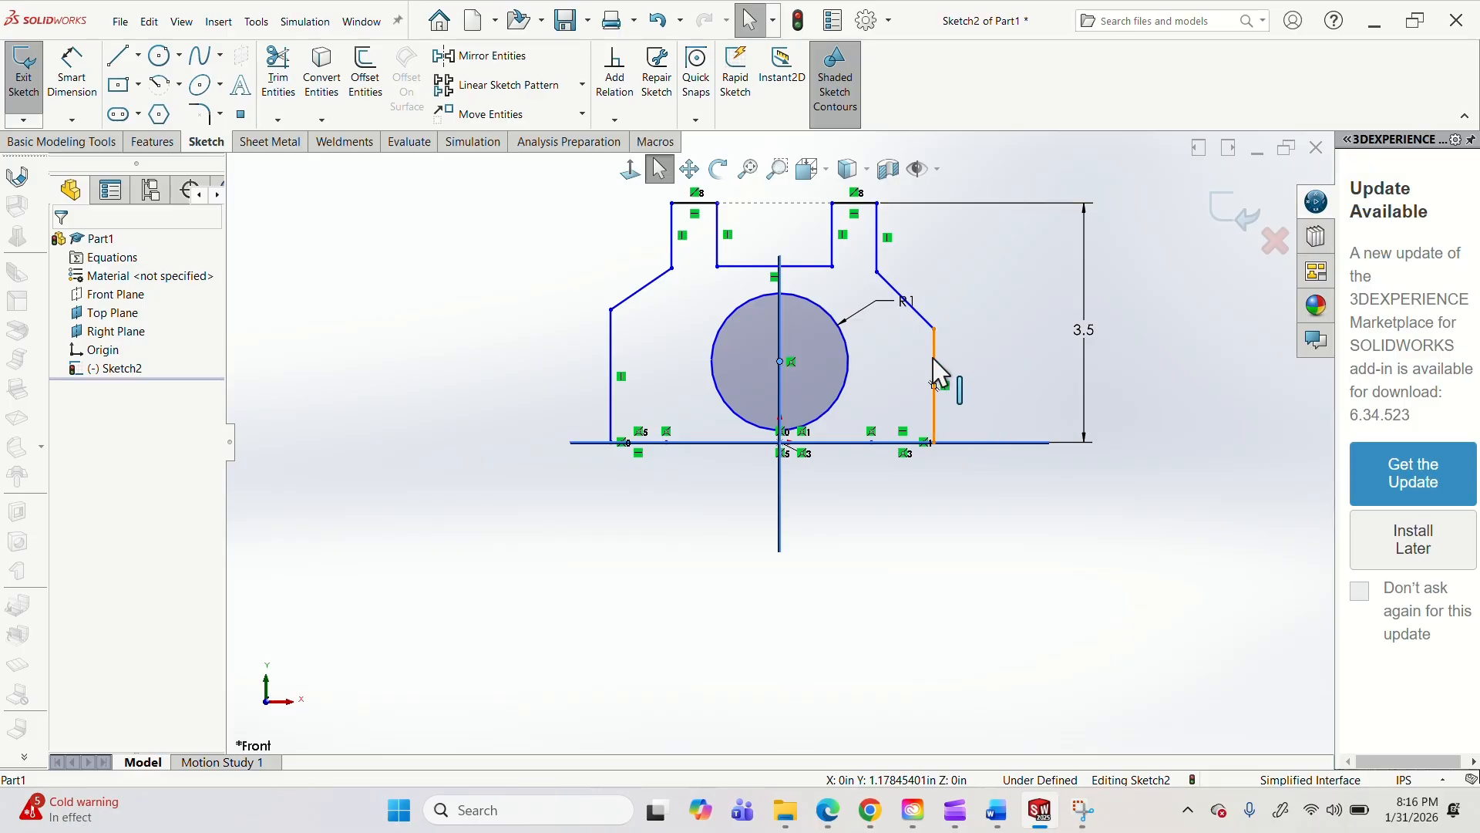
Dimension the outline's lower right vertical side at 1.5 in.
click(71, 71)
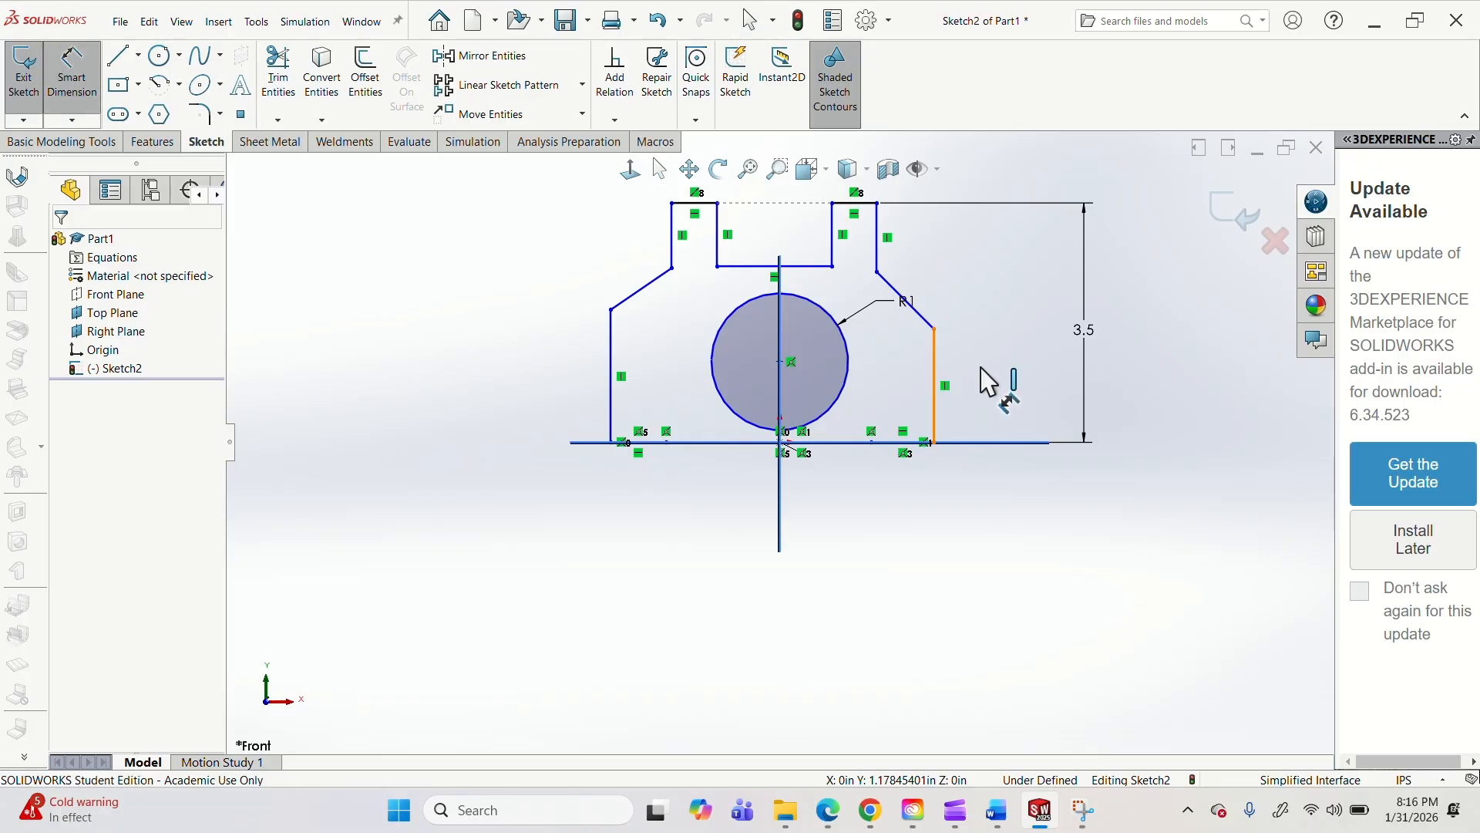
click(936, 365)
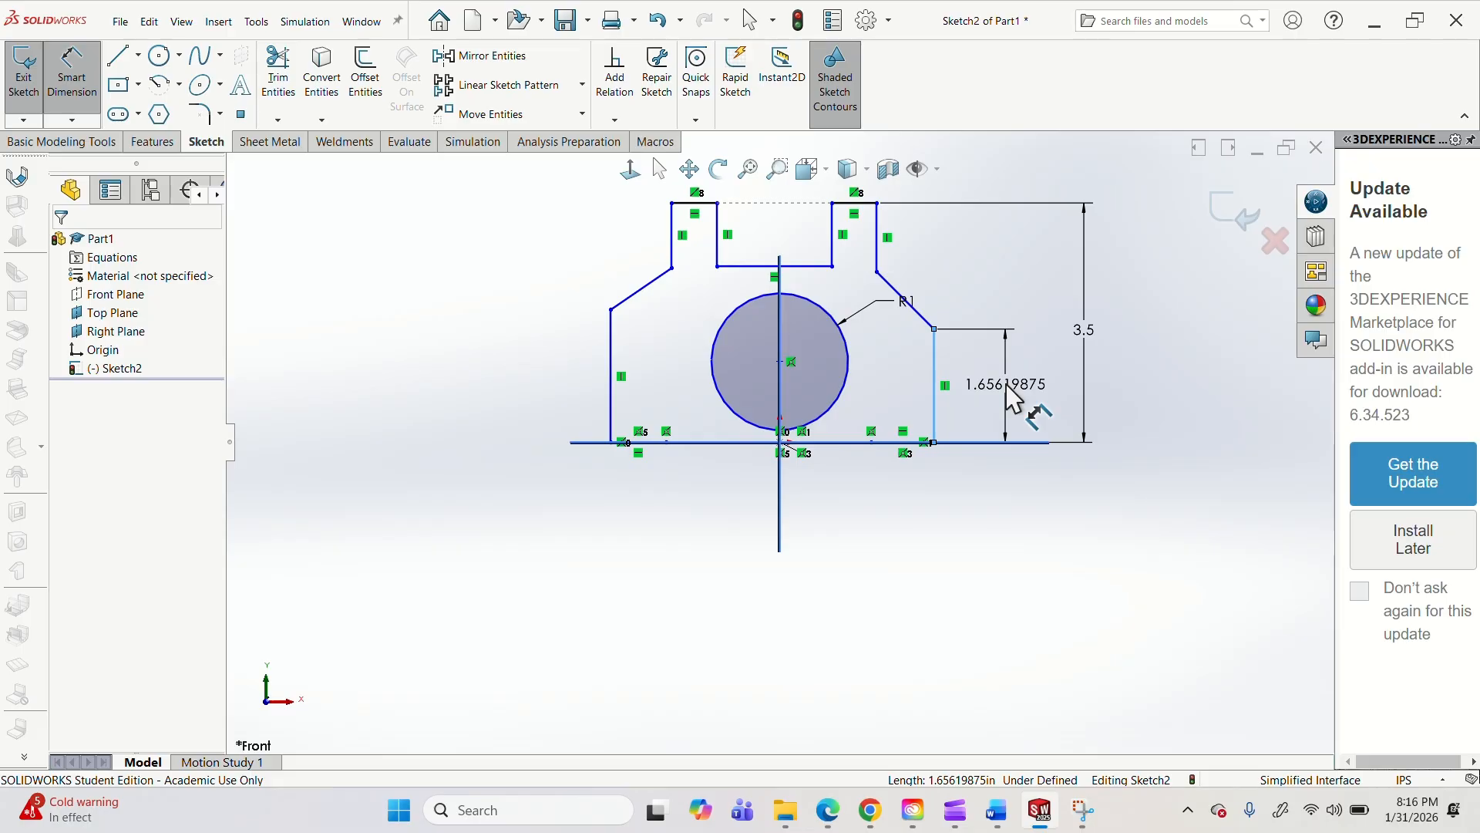
click(1014, 399)
text(1.5)
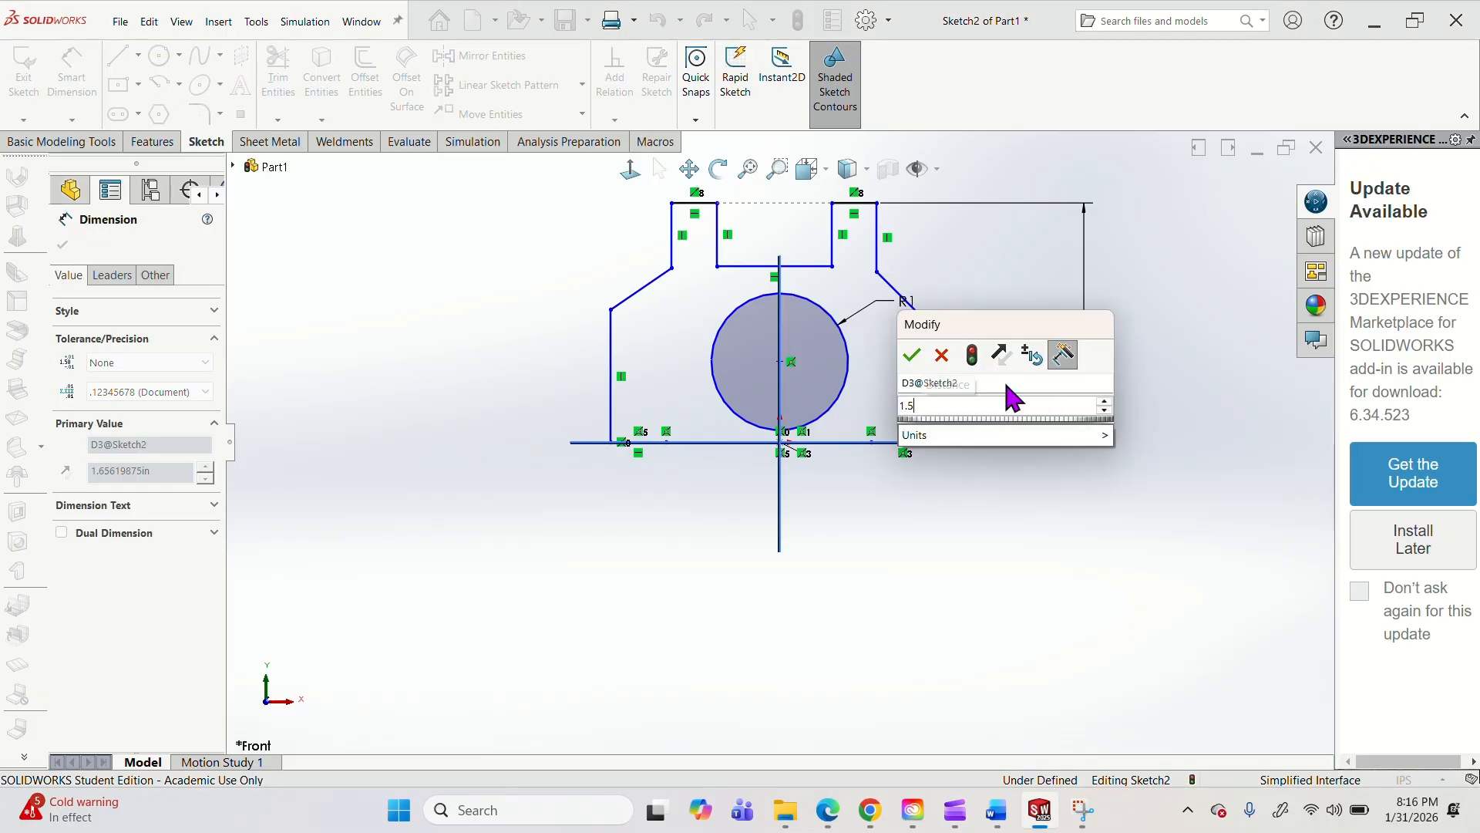
key(Return)
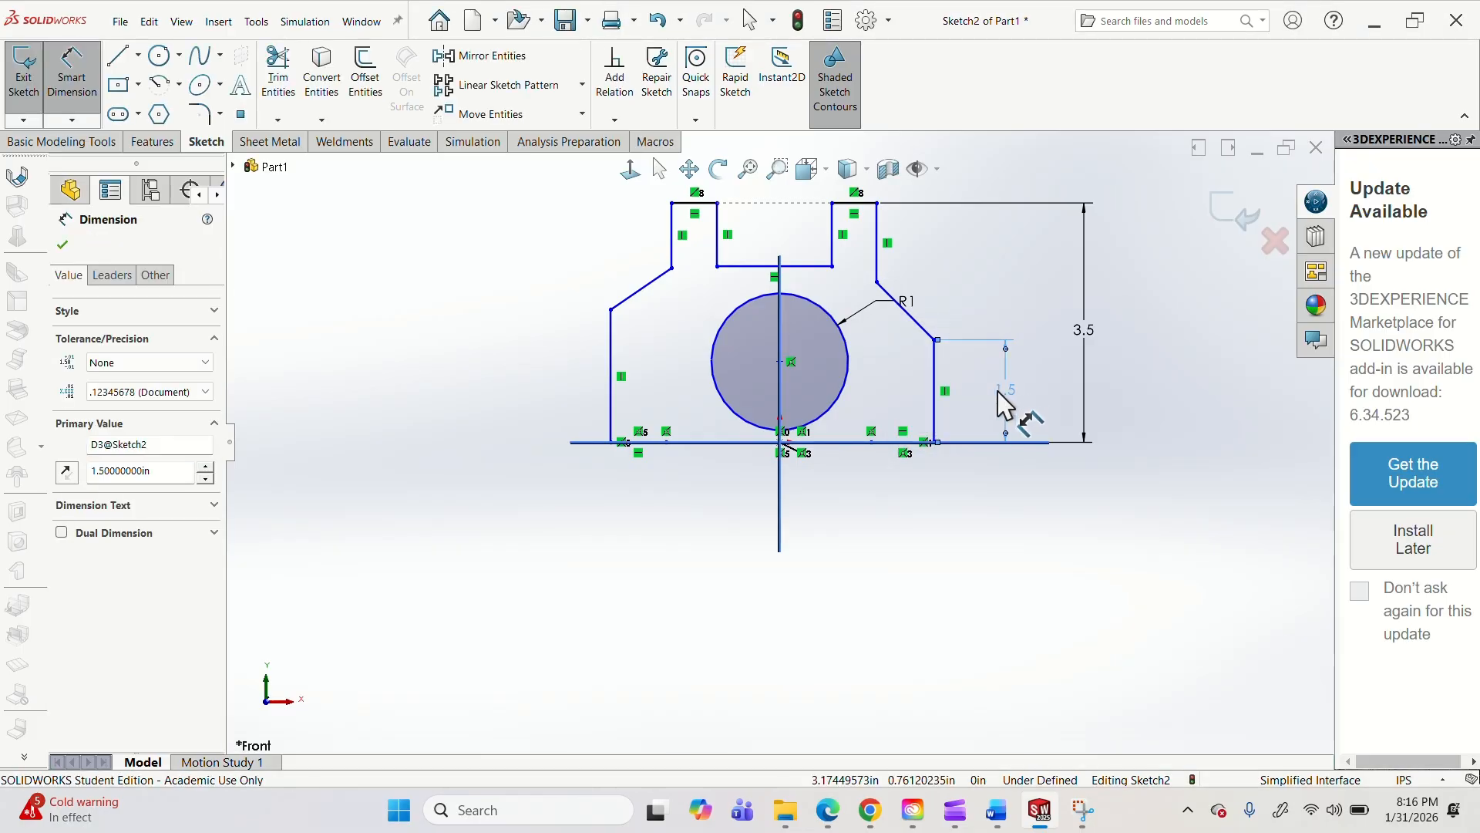
key(Escape)
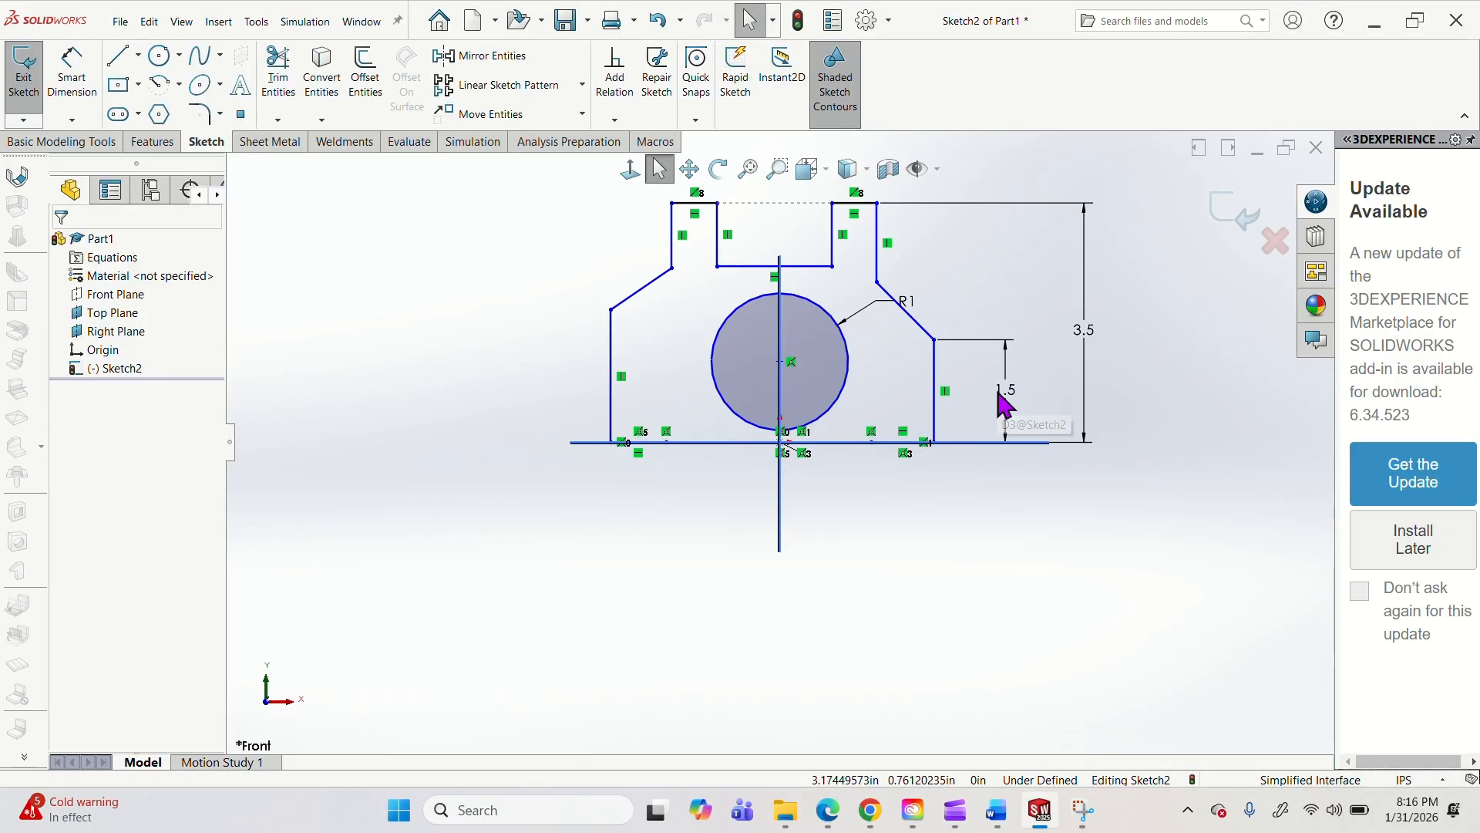
Make the outline's lower left and lower right vertical sides equal in length.
click(942, 379)
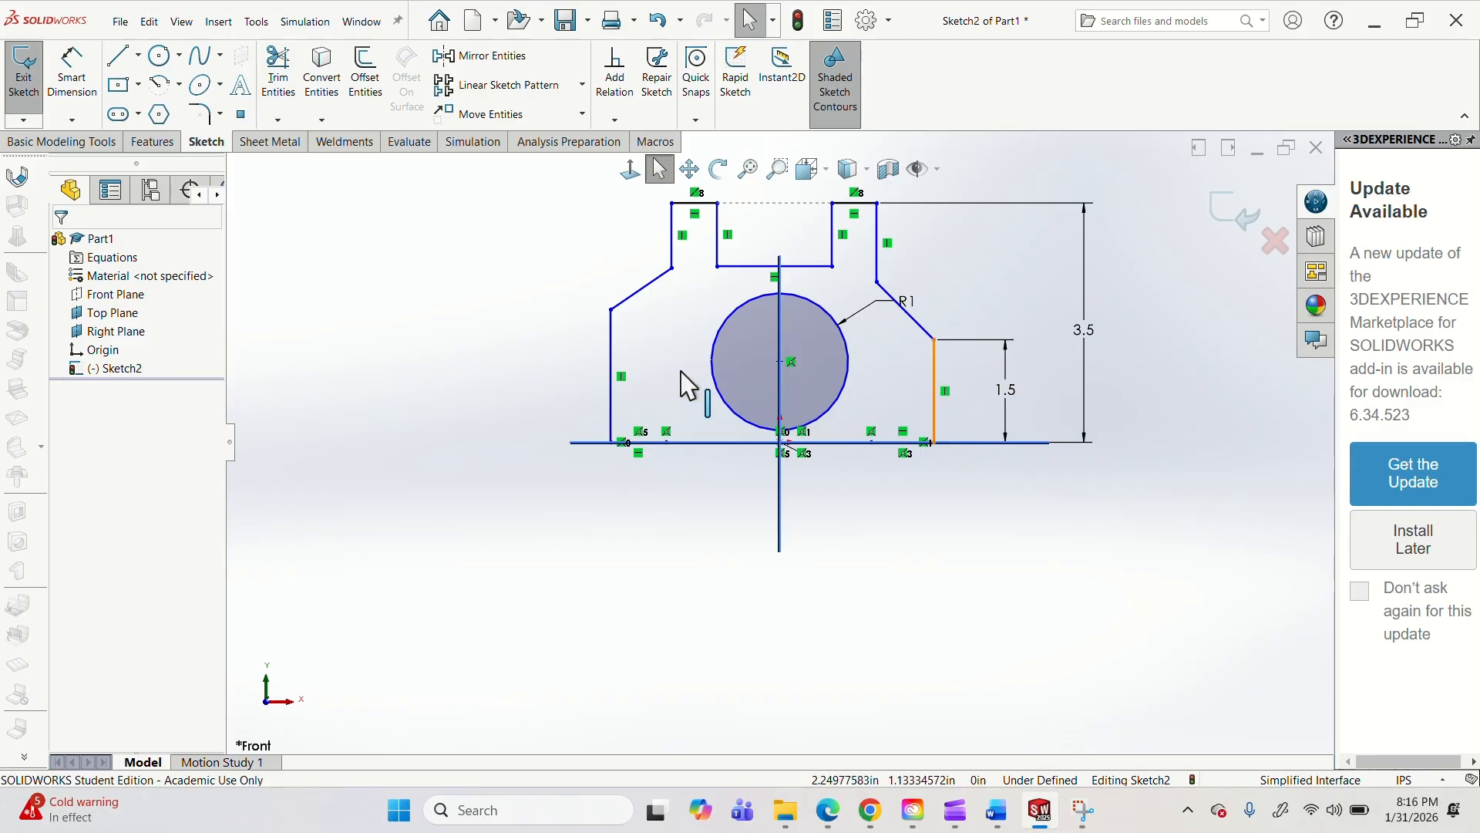
click(615, 370)
ctrl+click(616, 368)
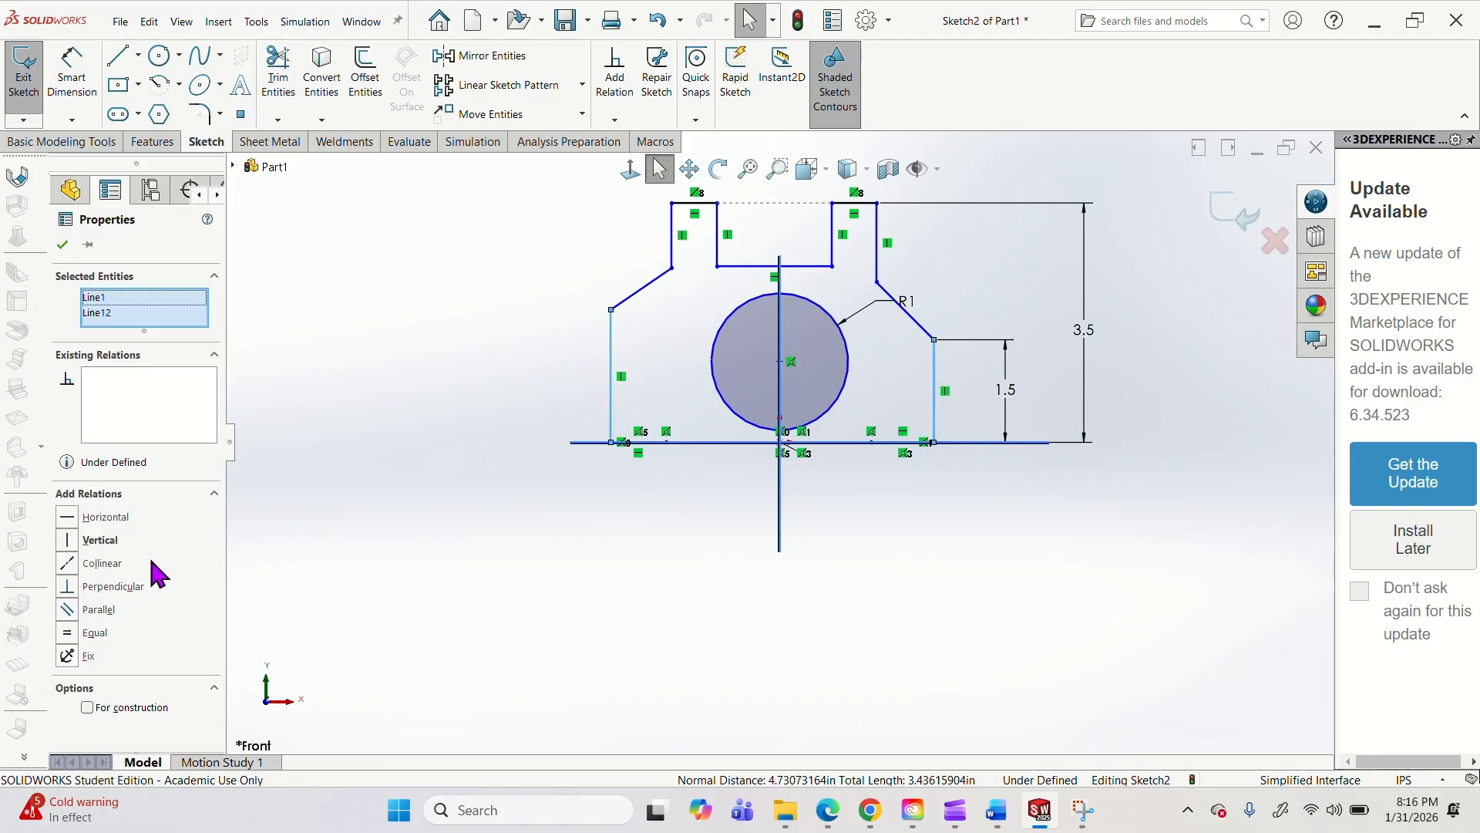
click(96, 632)
click(958, 353)
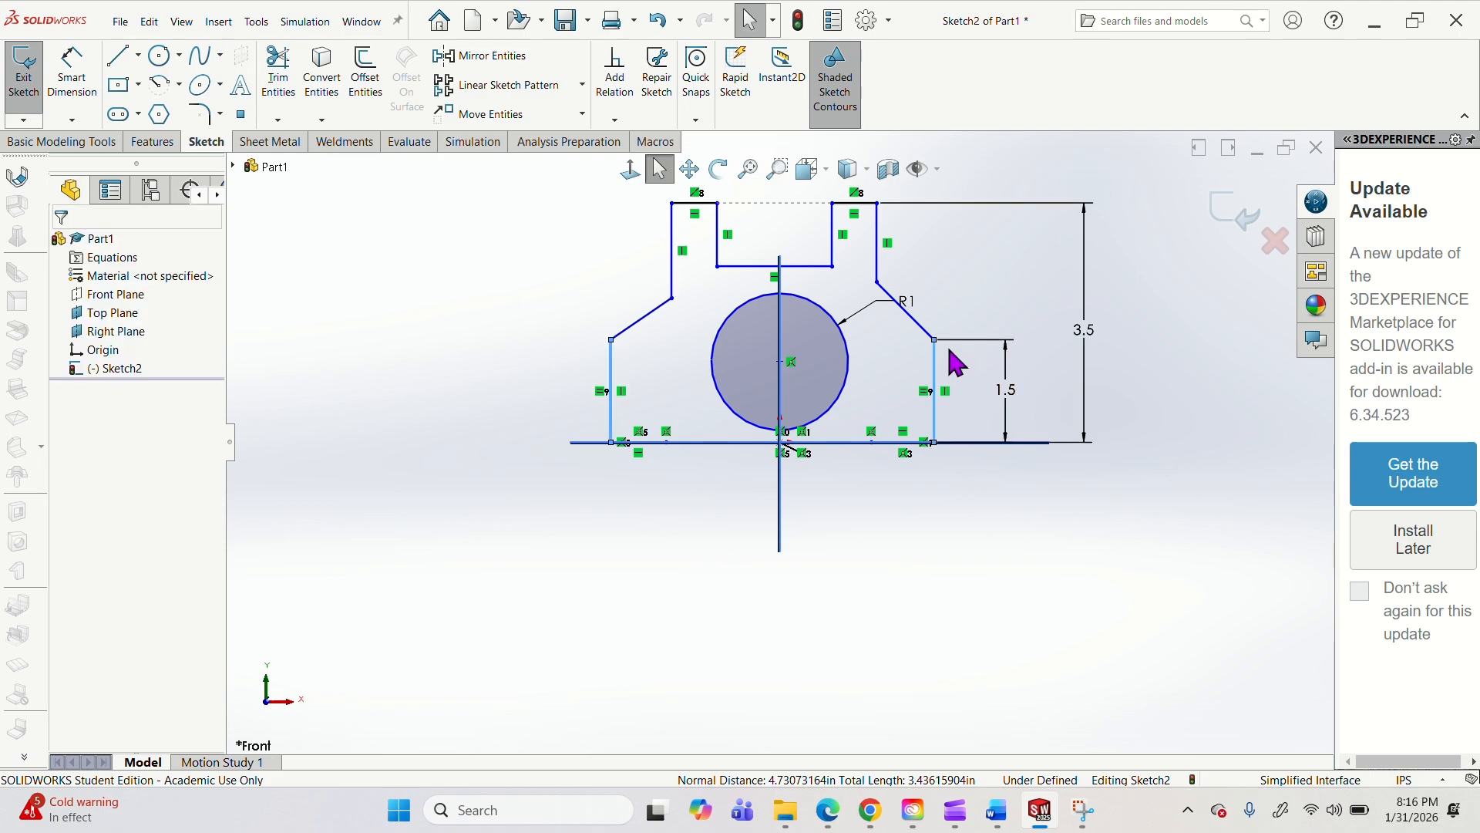
click(911, 308)
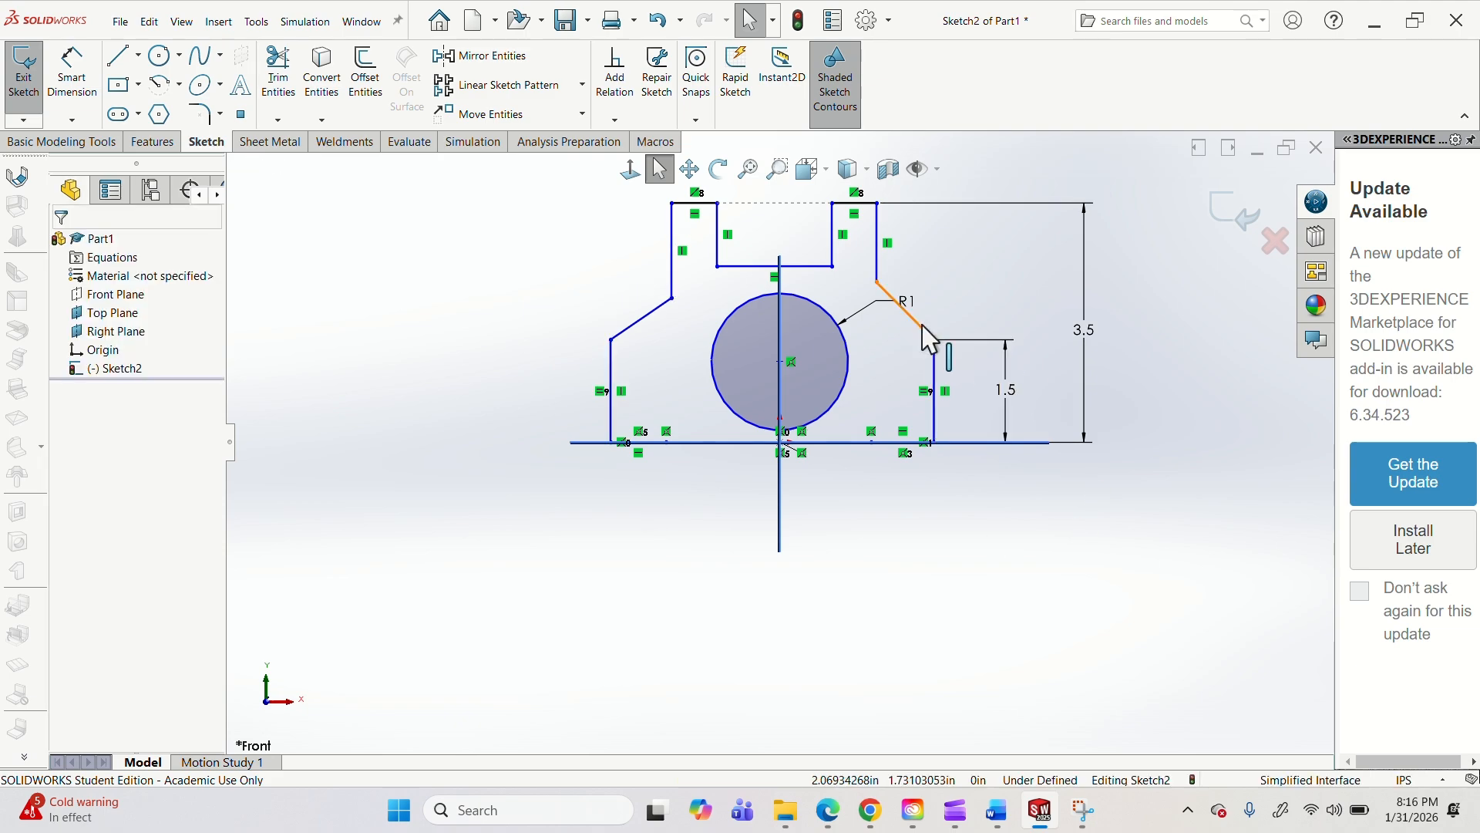
key(Return)
ctrl+click(625, 331)
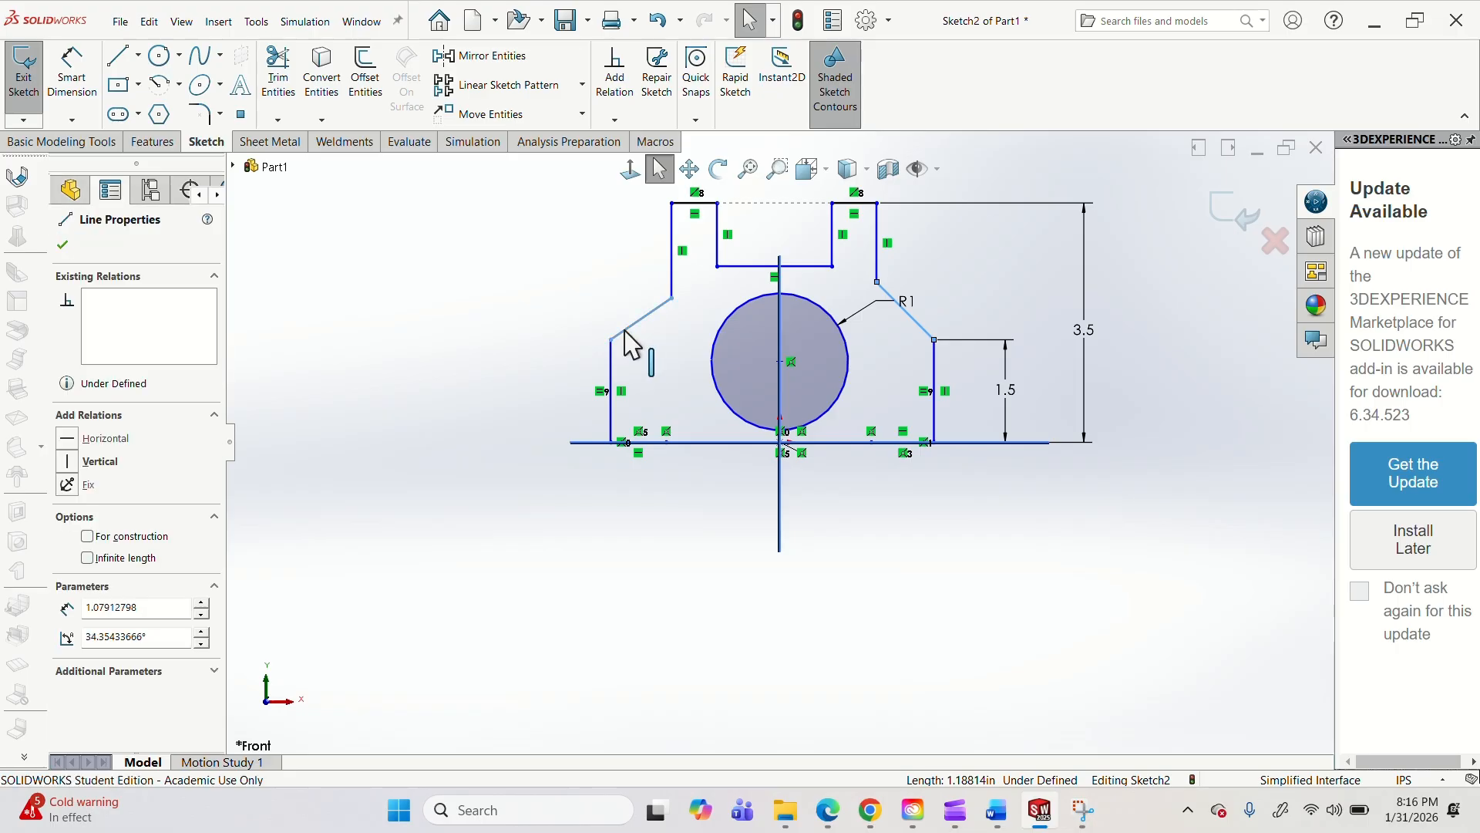
key(Escape)
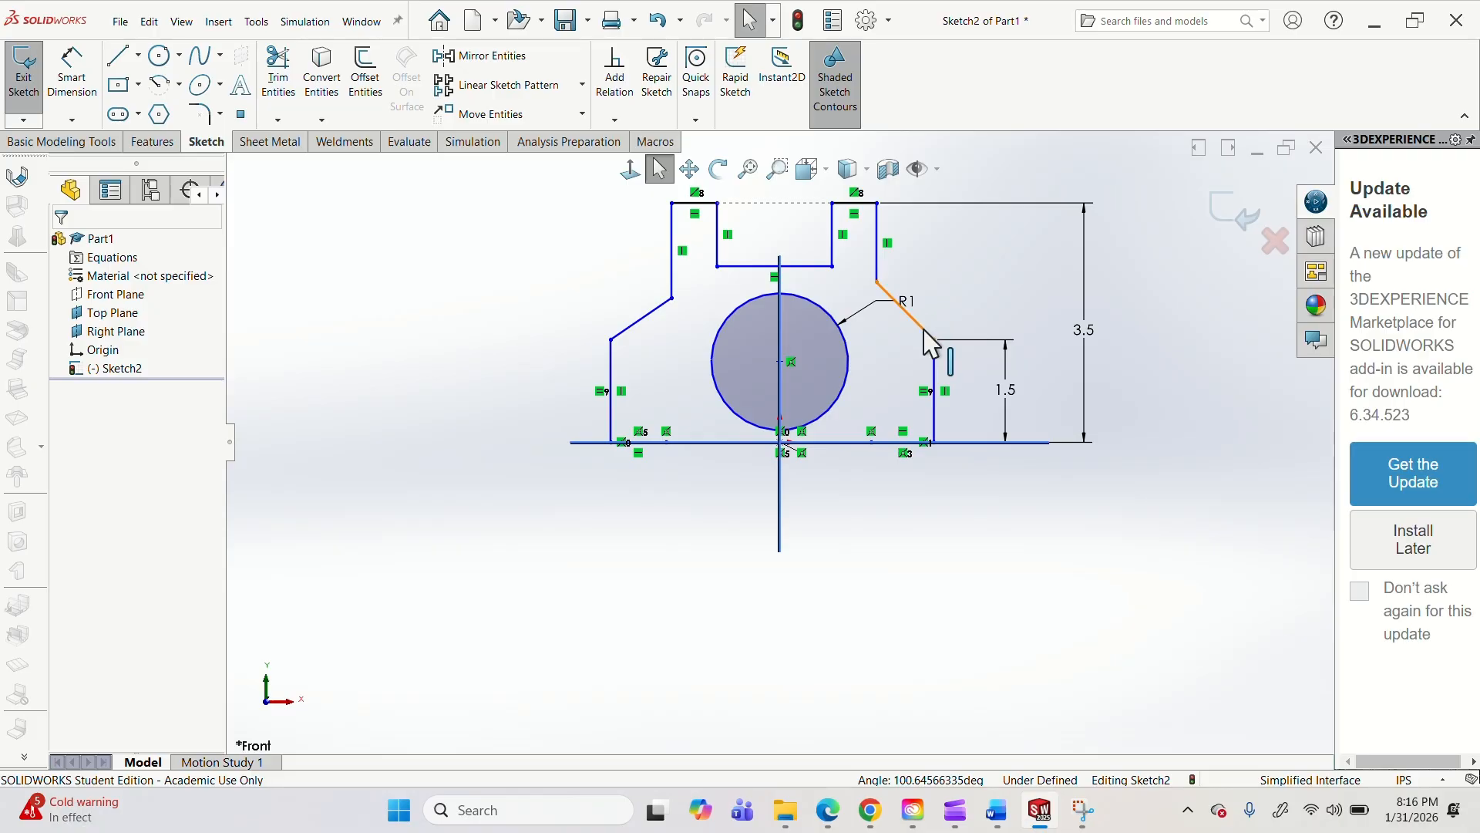
Make the outline's left and right sloped shoulder lines equal in length.
click(931, 345)
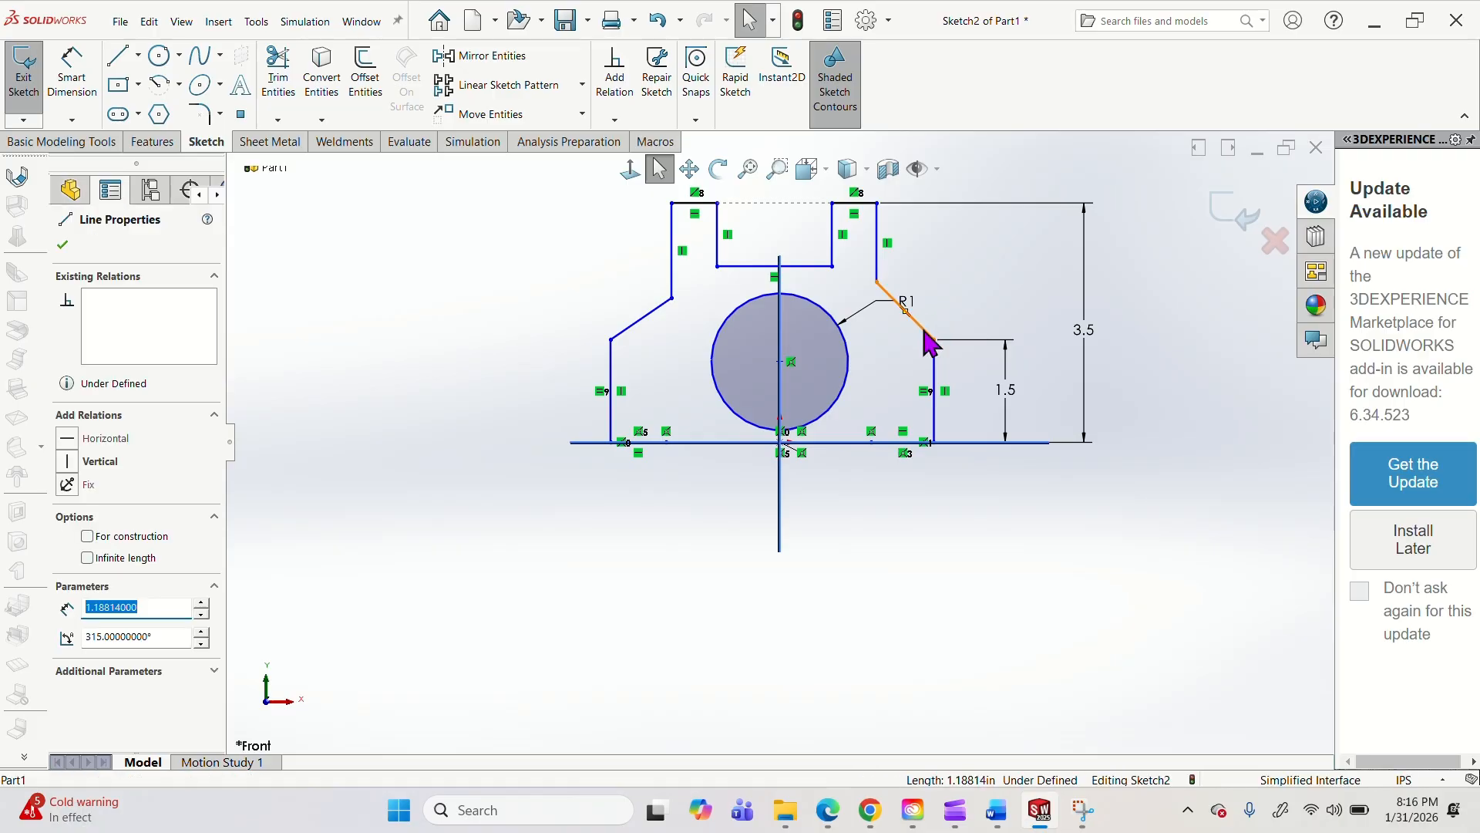
click(622, 333)
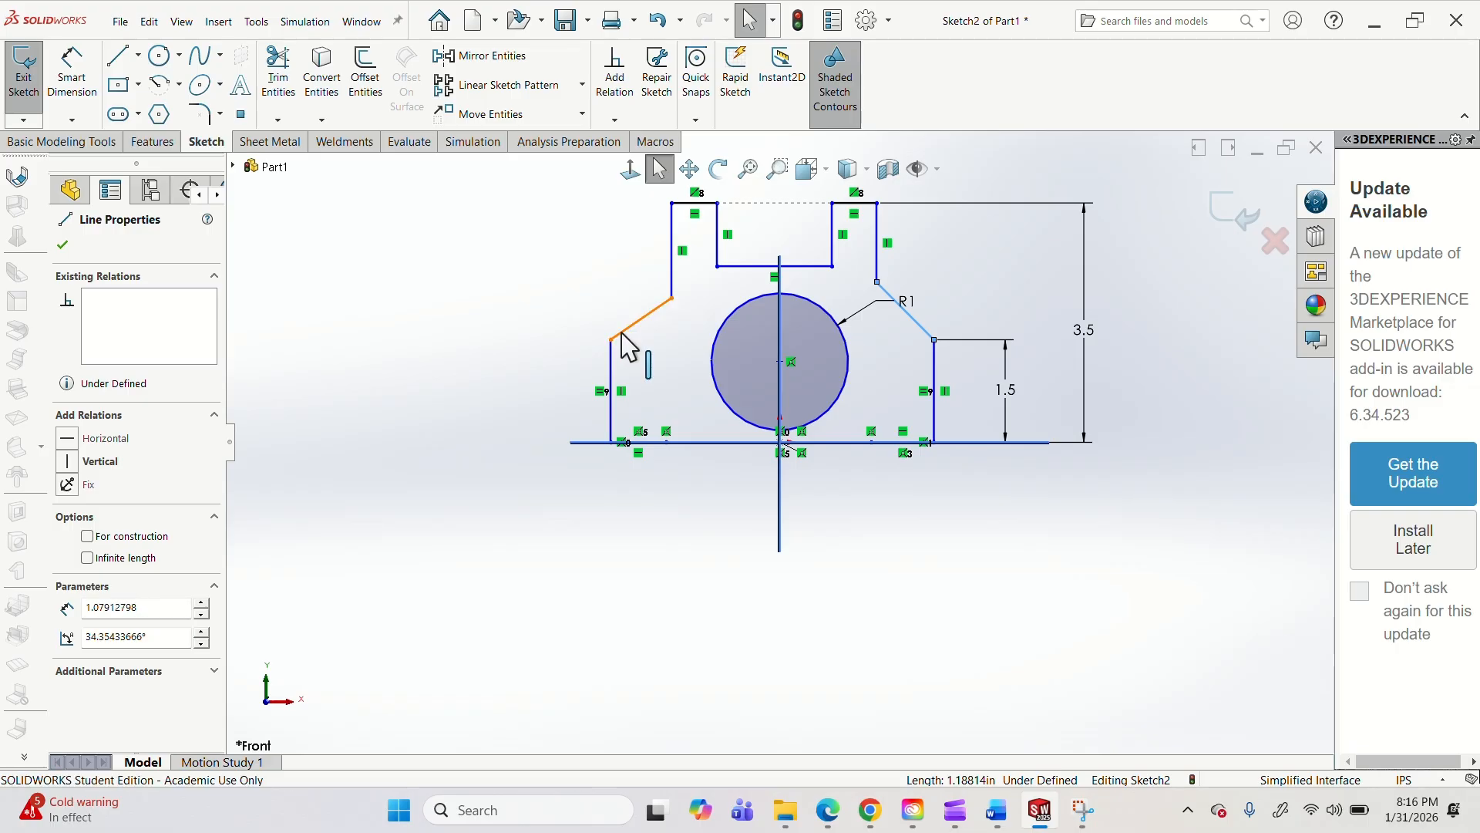
ctrl+click(622, 333)
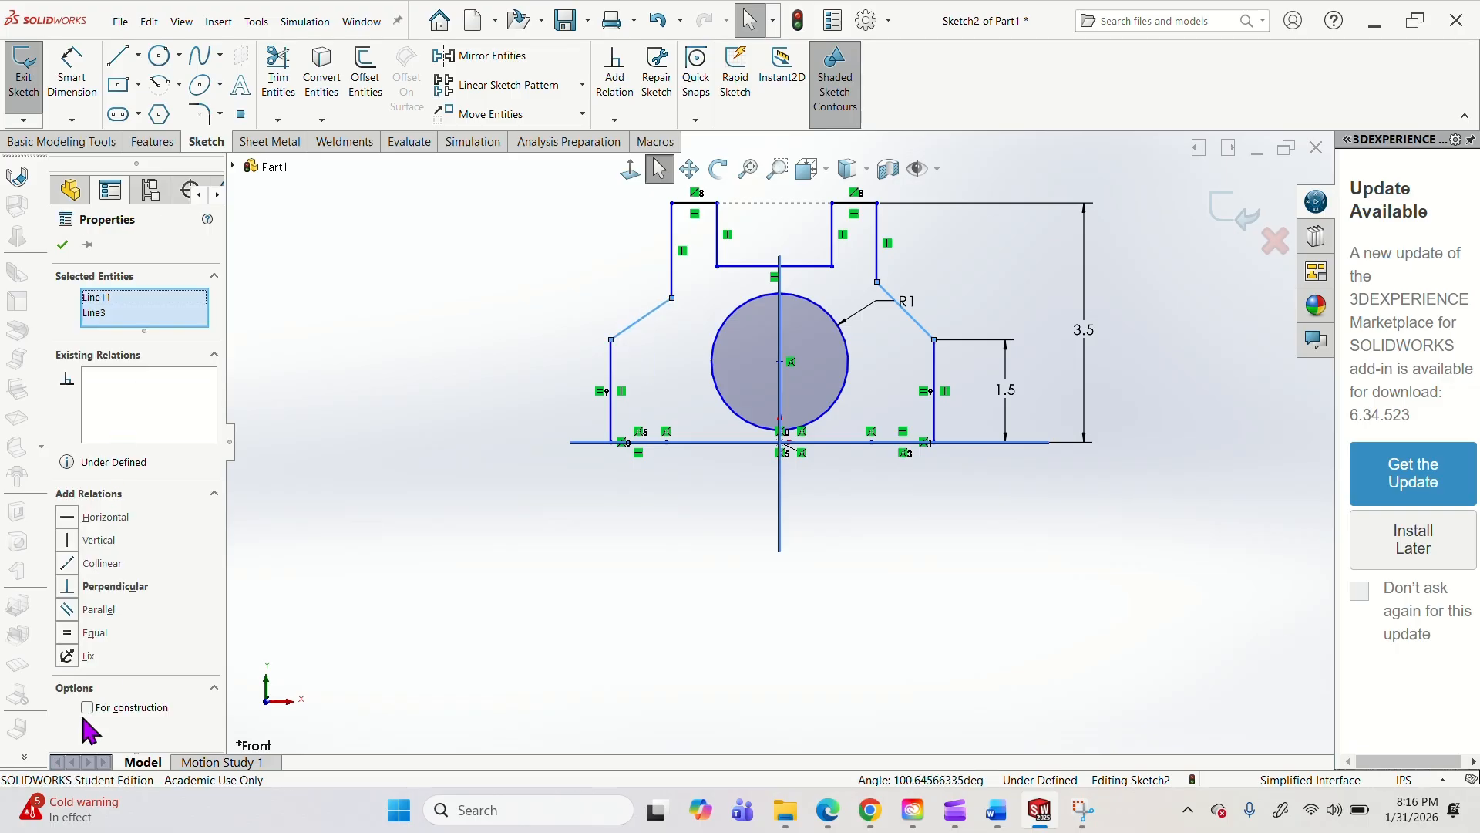
click(94, 633)
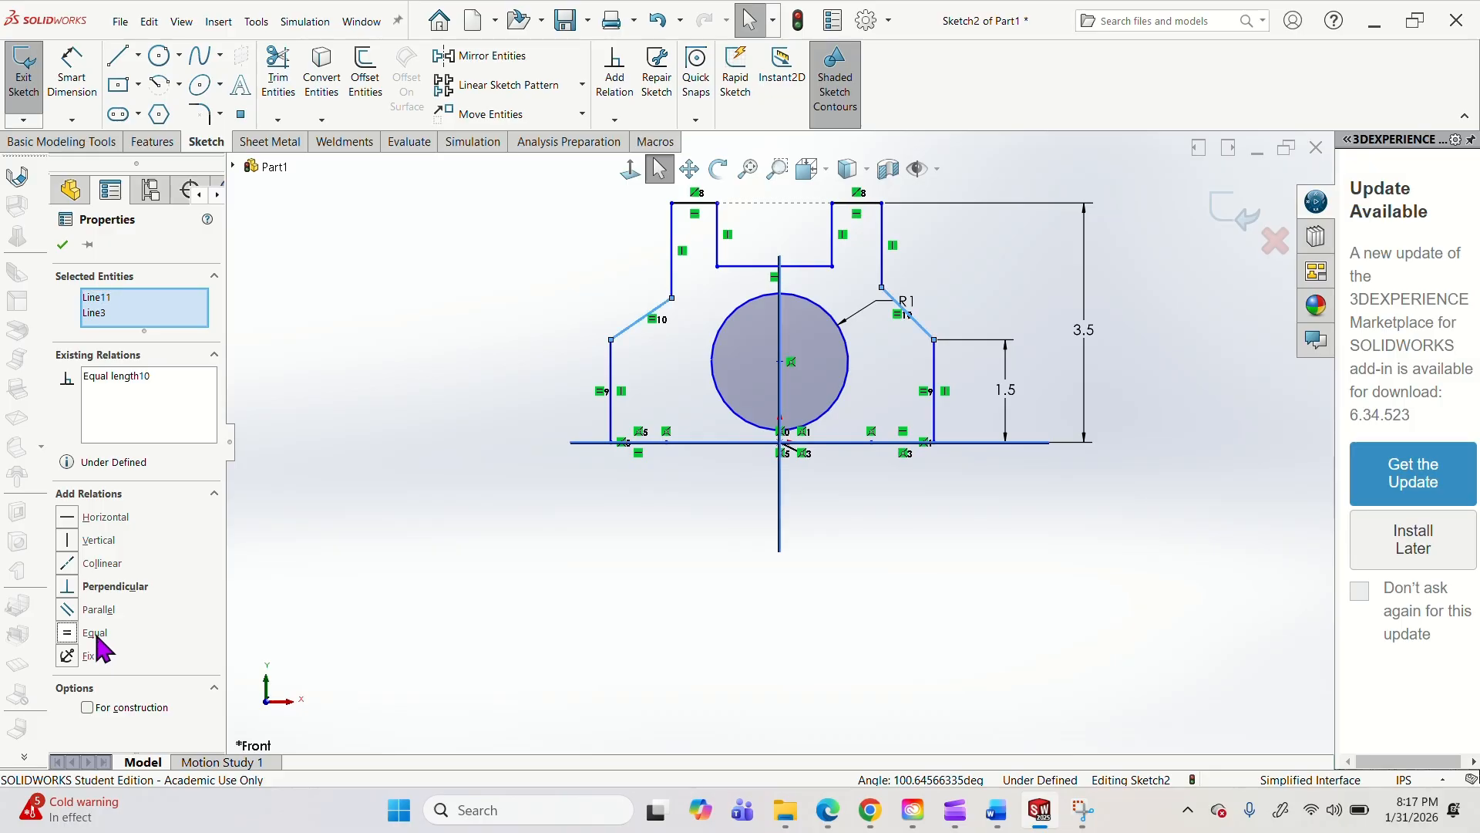
click(450, 486)
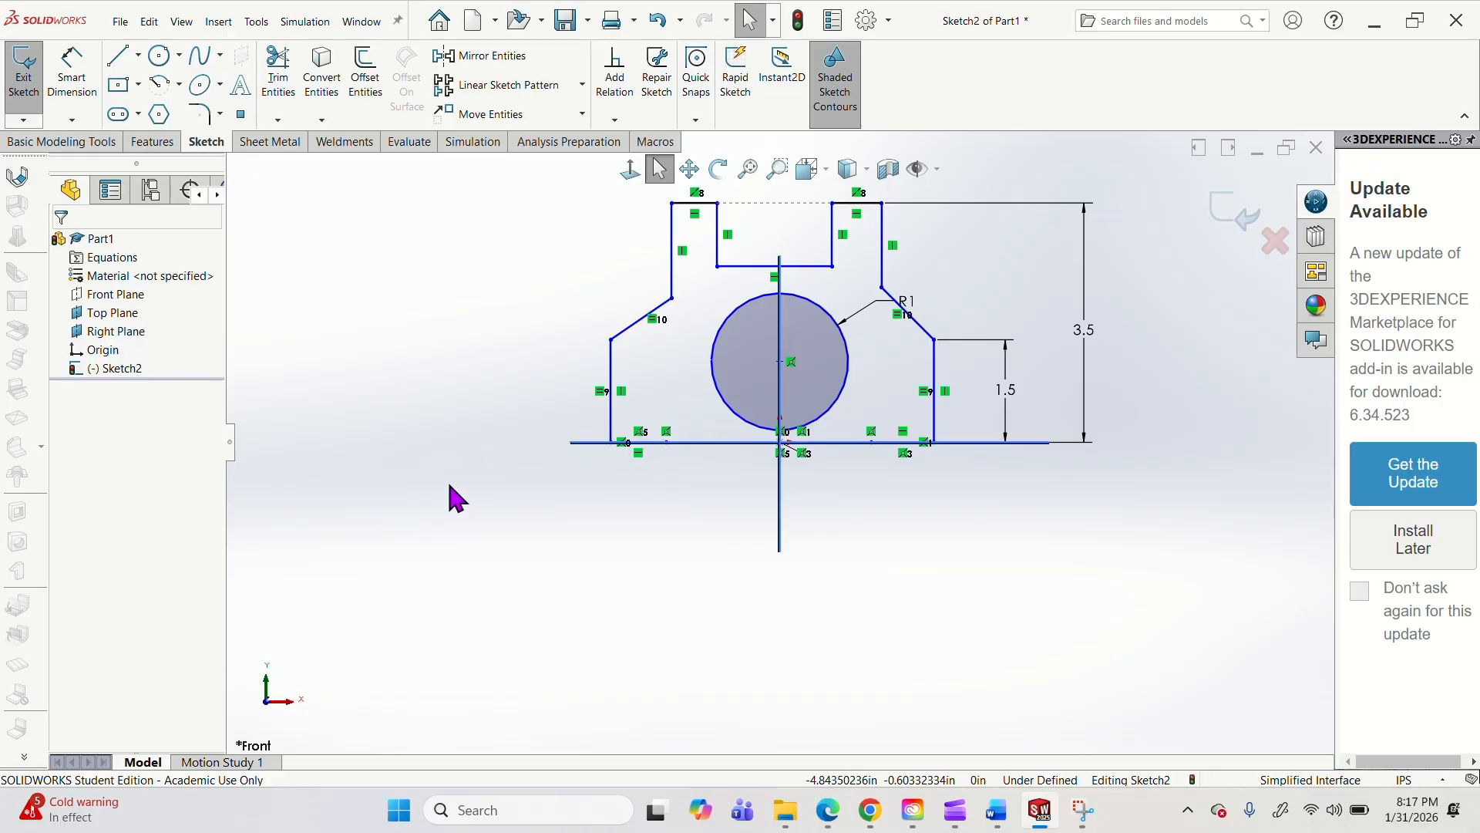
click(614, 81)
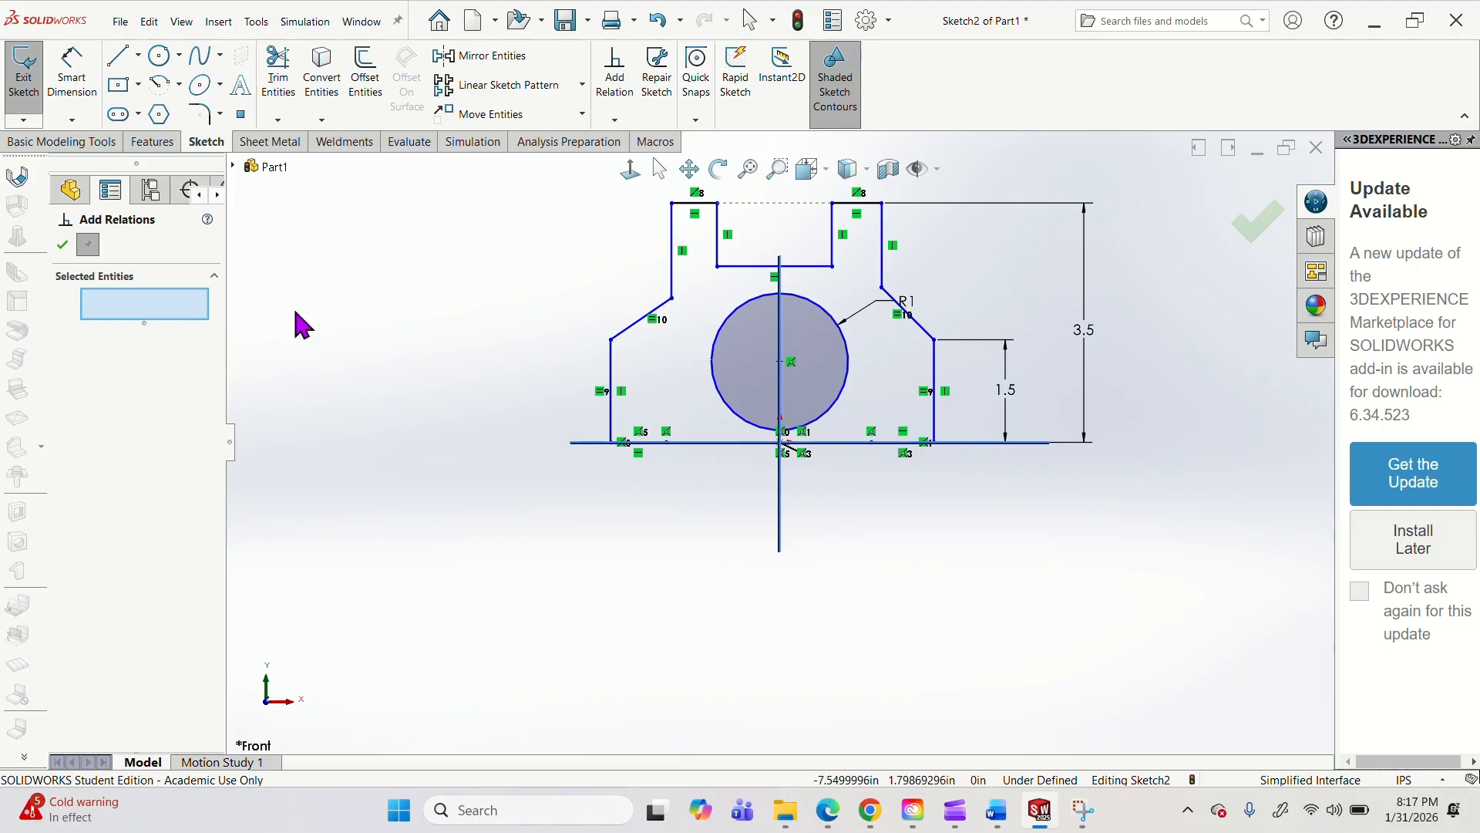
click(62, 245)
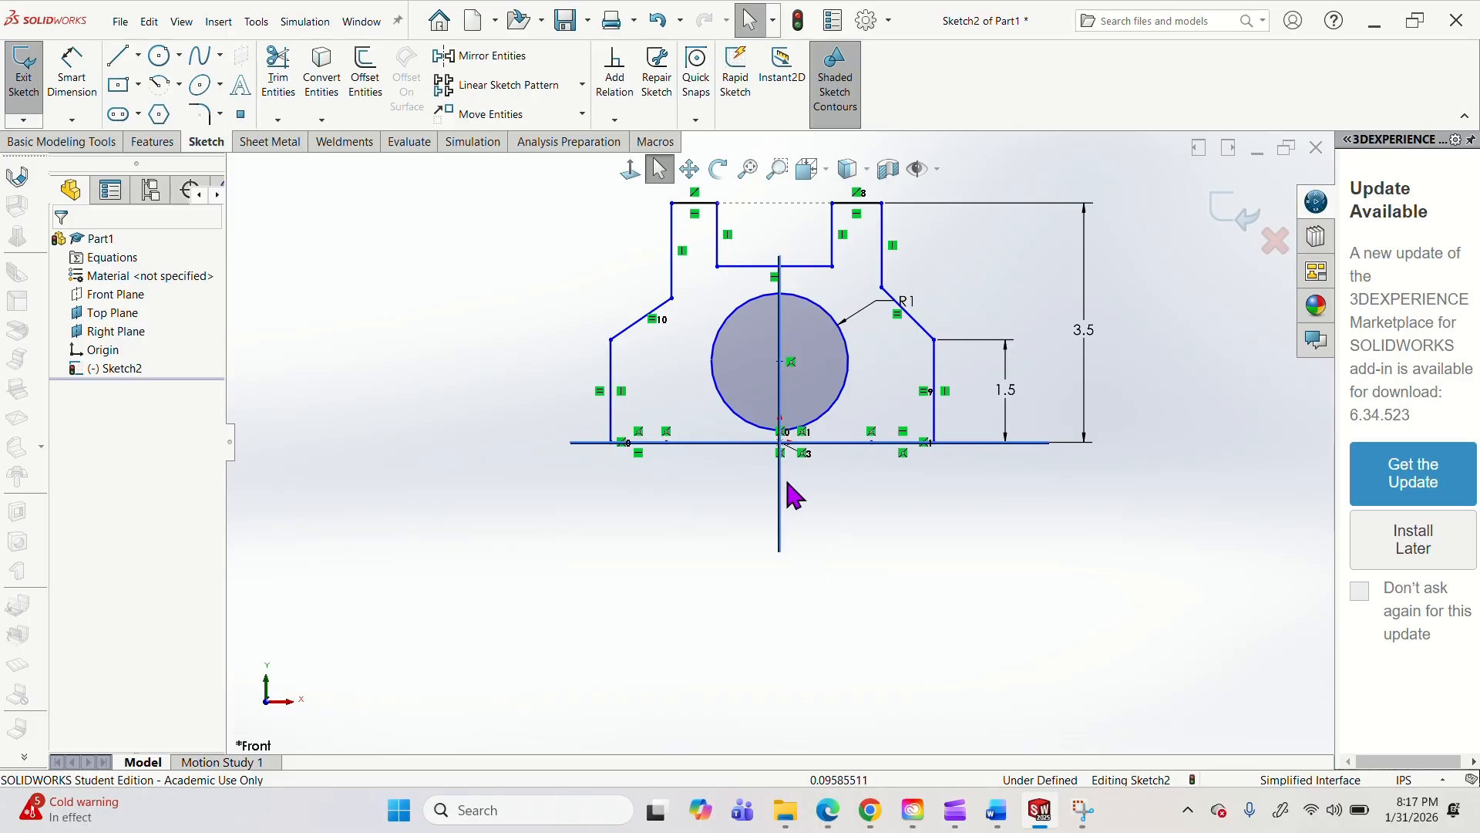
Dimension the distance between the outline's lower left and lower right vertical sides at 3.5 in.
click(72, 71)
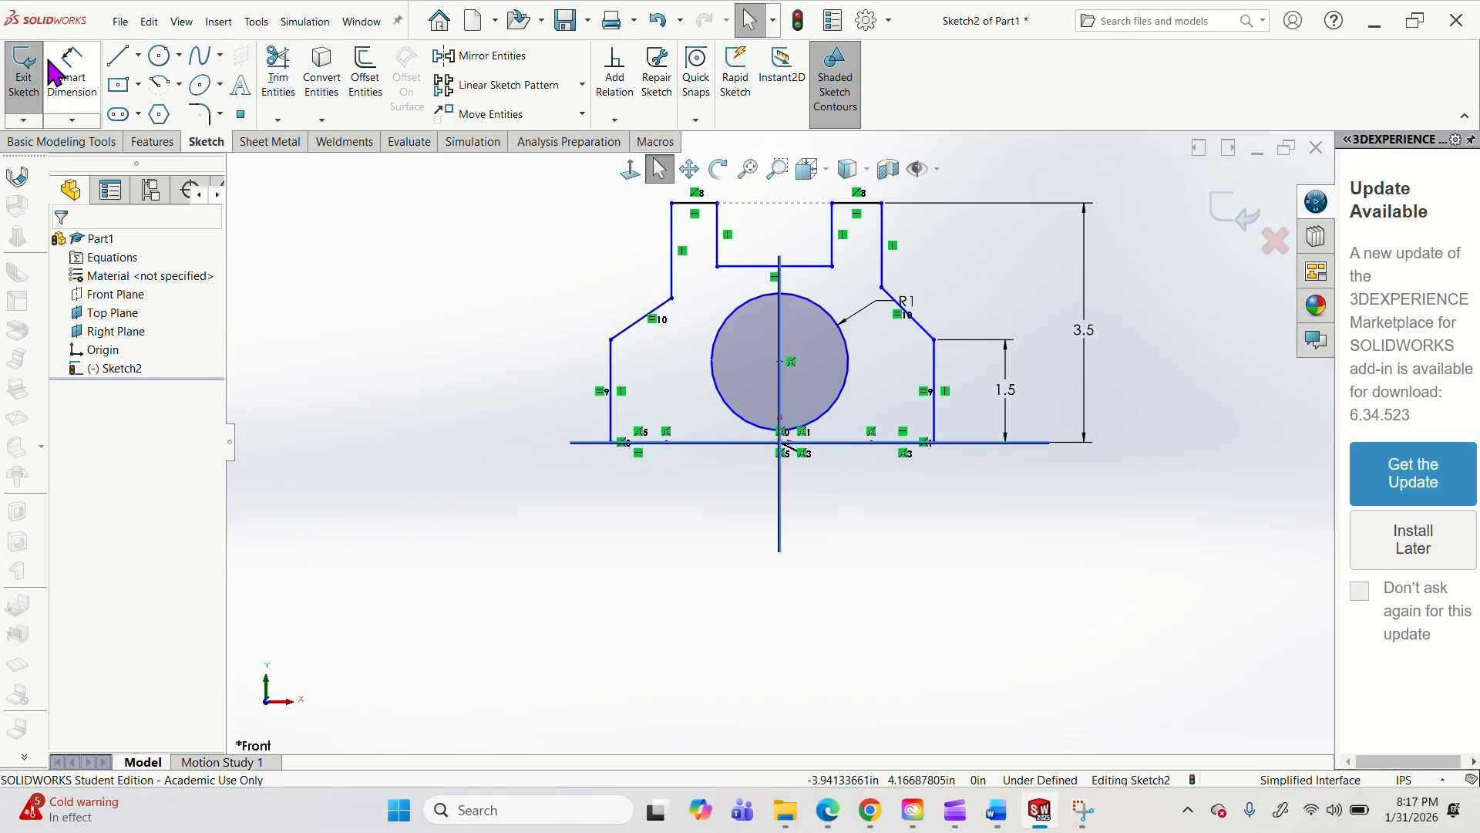
click(612, 381)
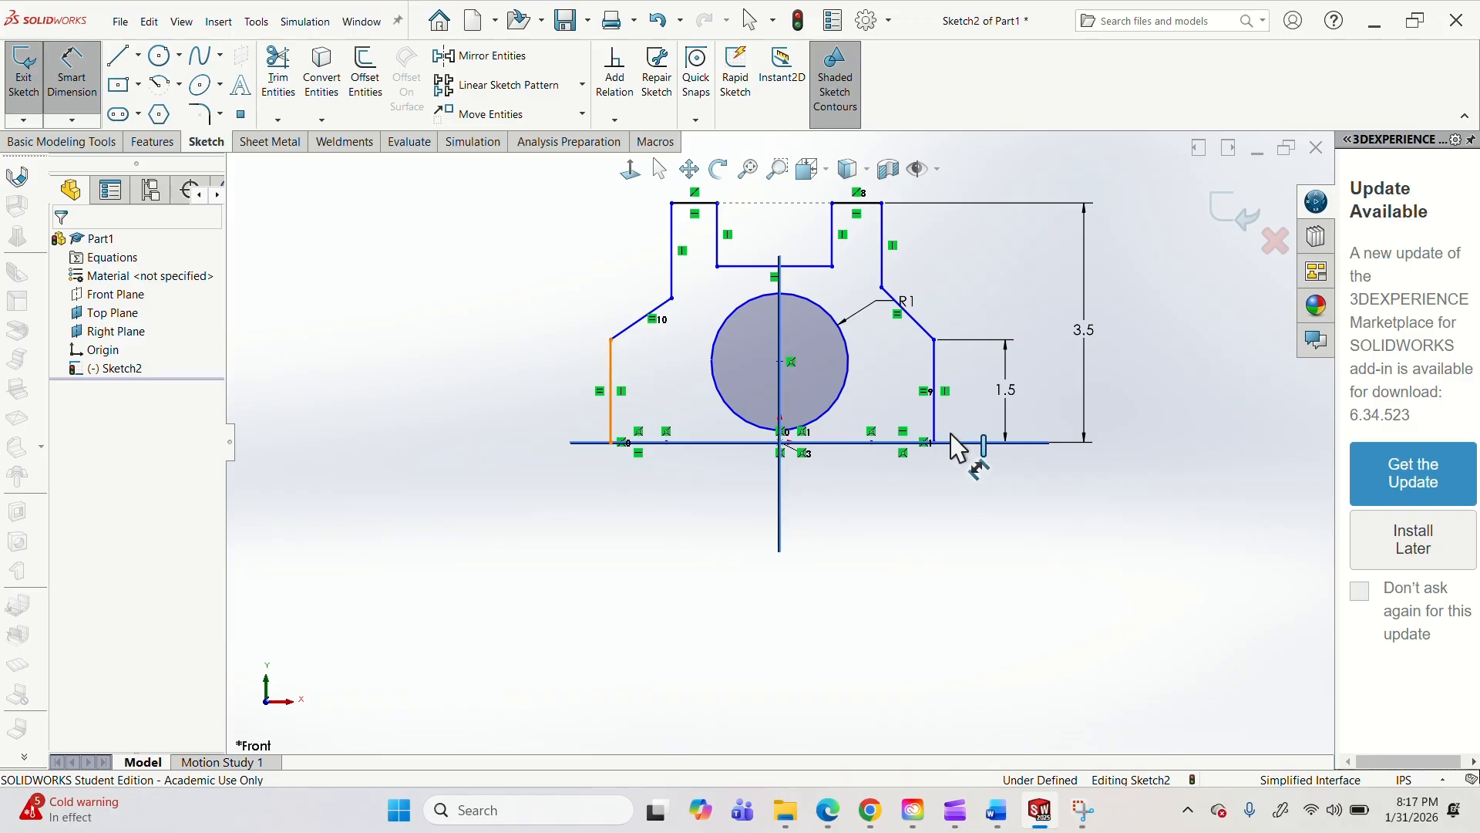
click(935, 391)
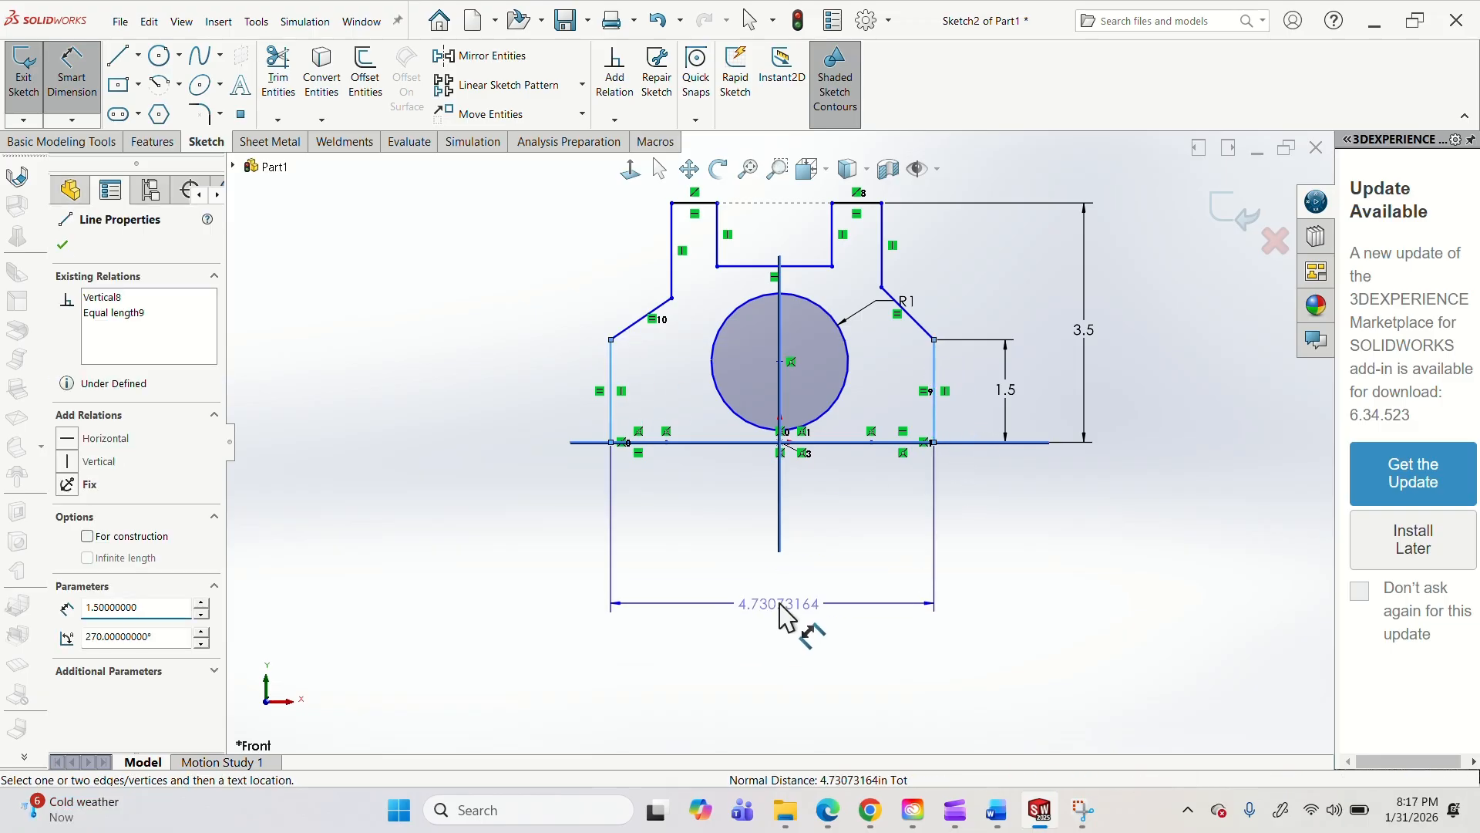
click(780, 607)
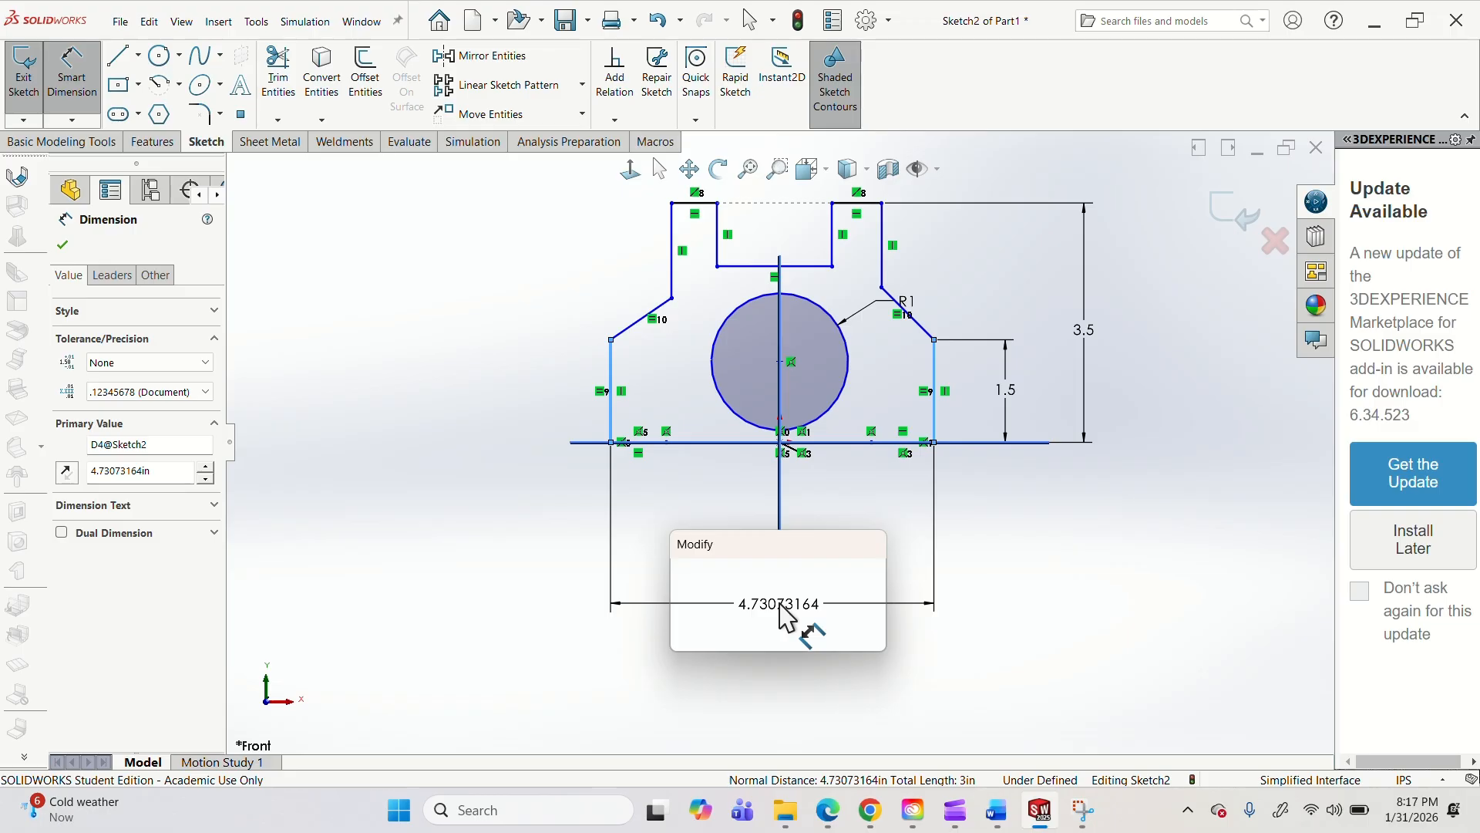
text(4.5)
key(Return)
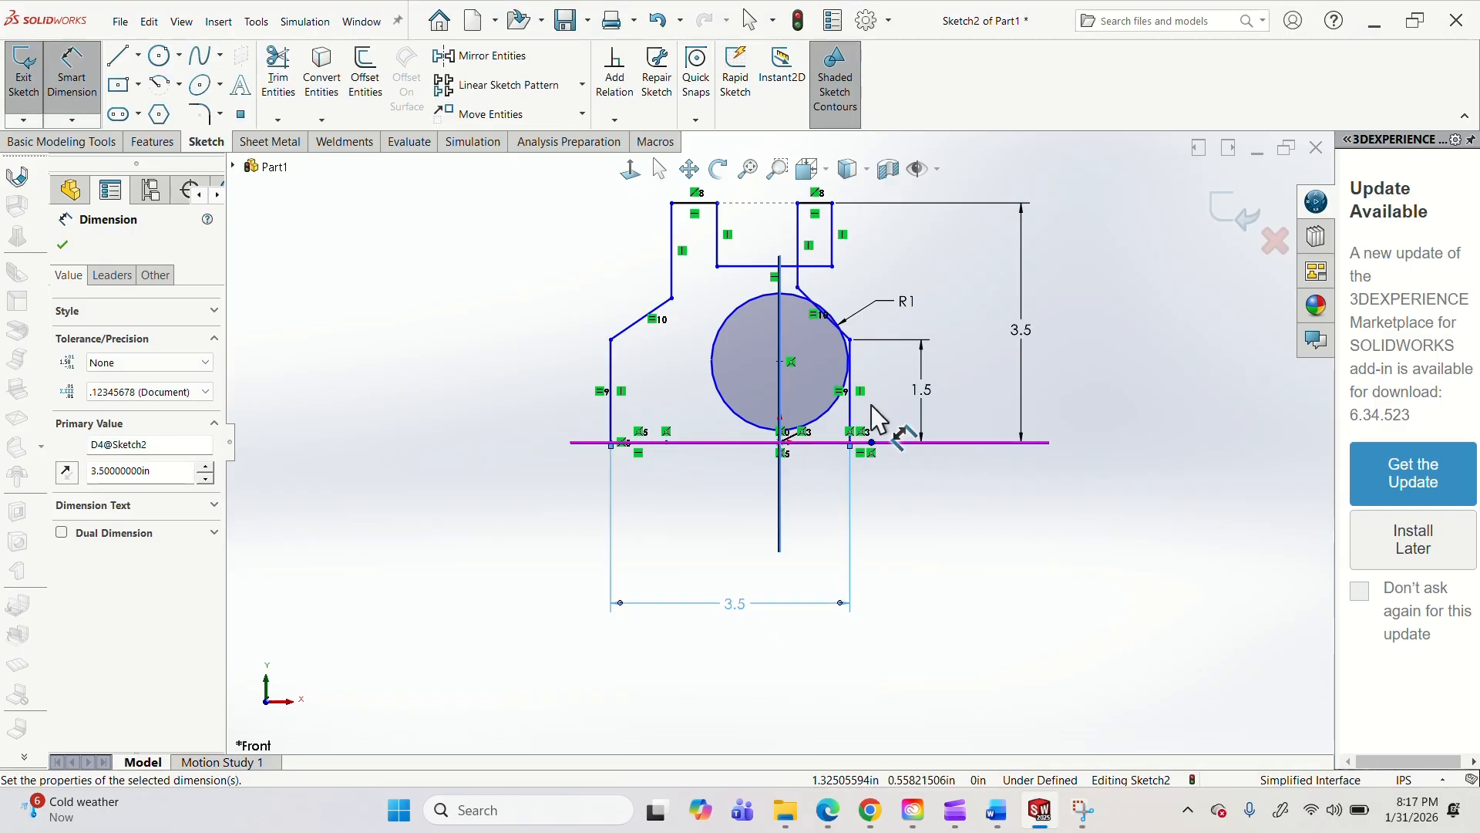
key(Escape)
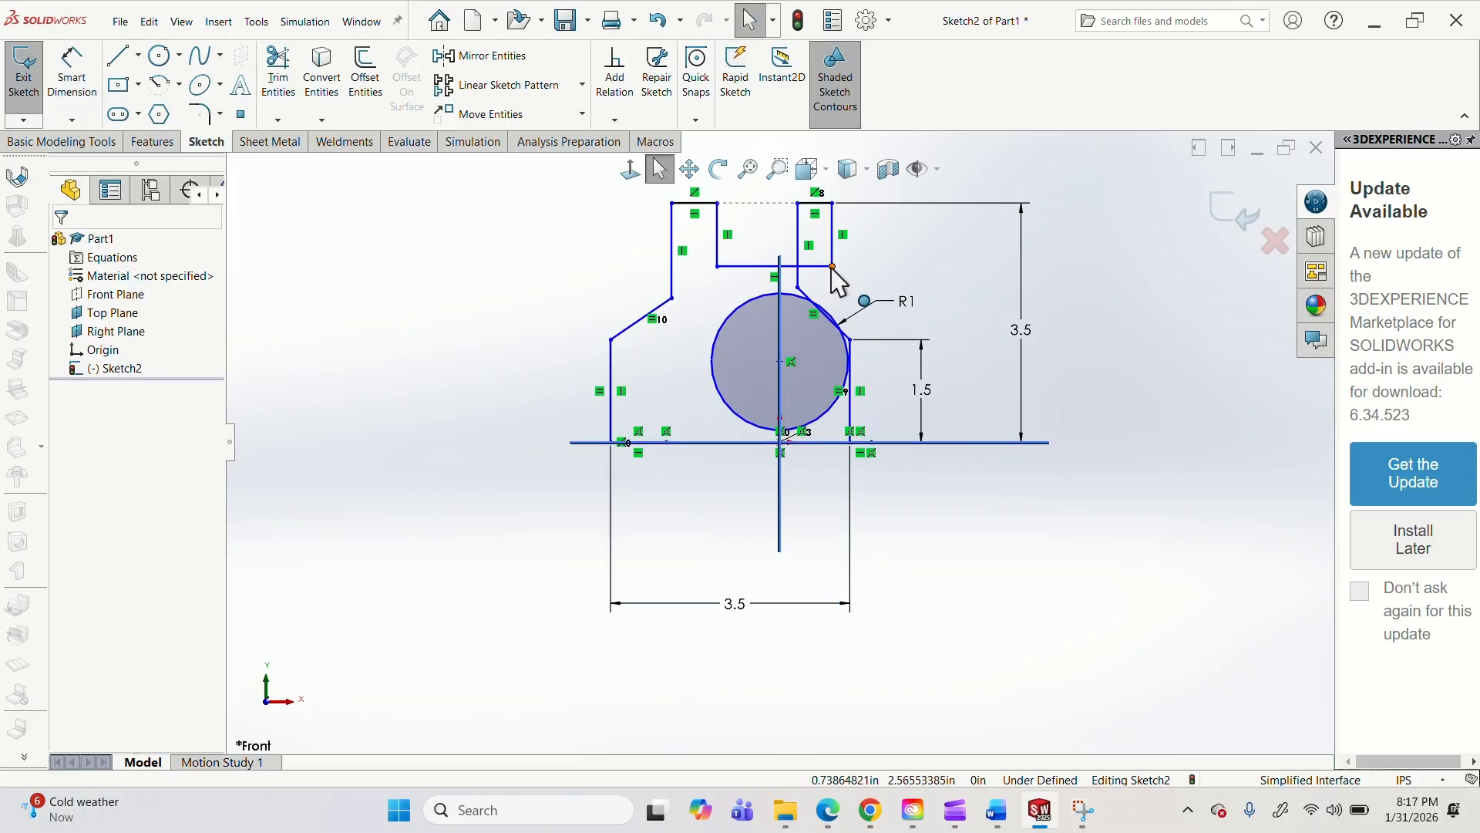
Move the right shoulder's upper corner to about (1.08, 2.18) in and the fork slot's lower right corner to about (0.51, 2.53) in.
click(799, 269)
mouse_move(799, 269)
mouse_down()
mouse_move(872, 364)
mouse_move(886, 354)
mouse_move(878, 340)
mouse_move(817, 314)
mouse_move(854, 294)
mouse_up()
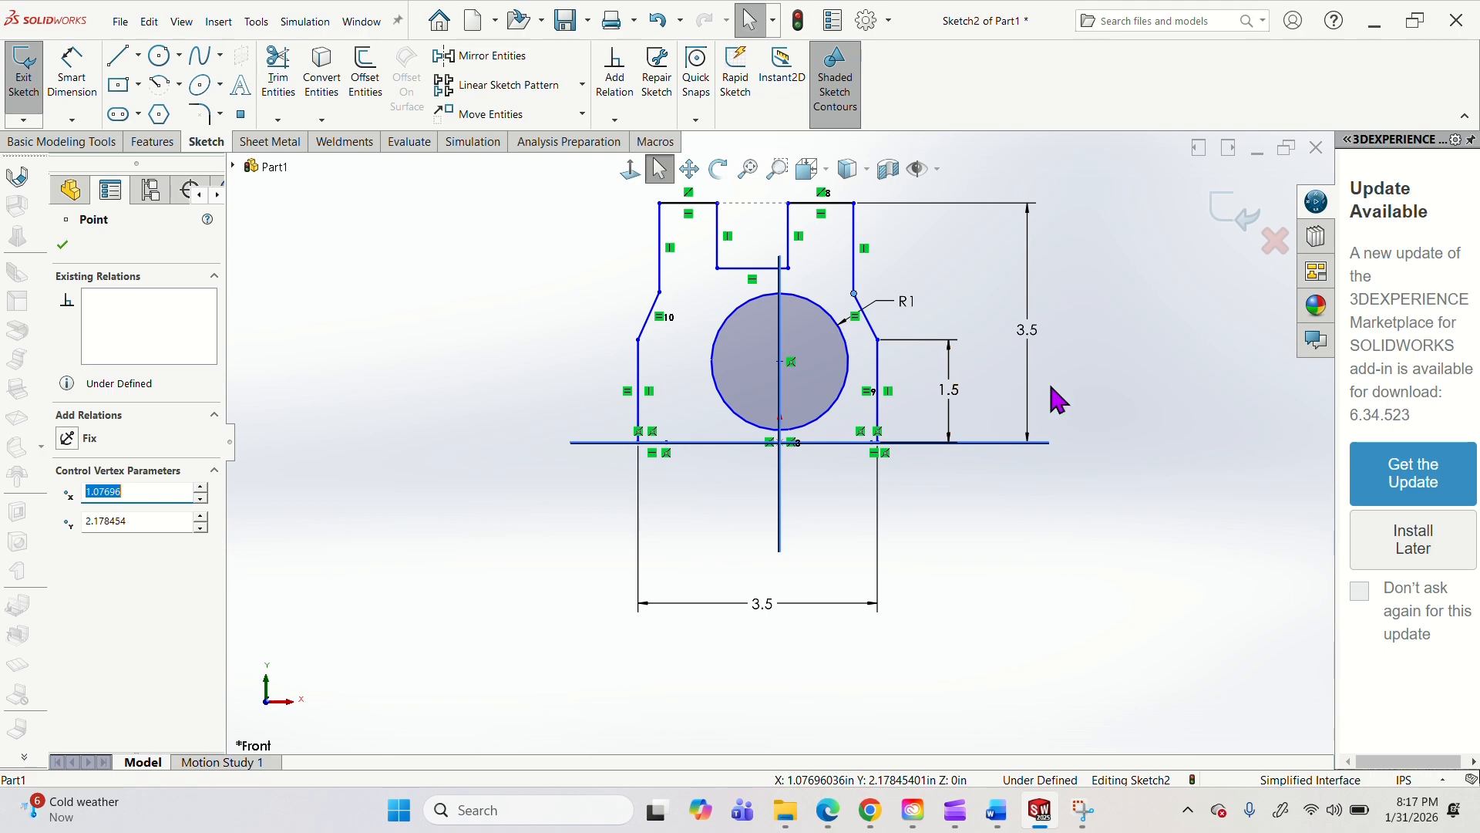
drag(788, 269, 815, 269)
click(854, 293)
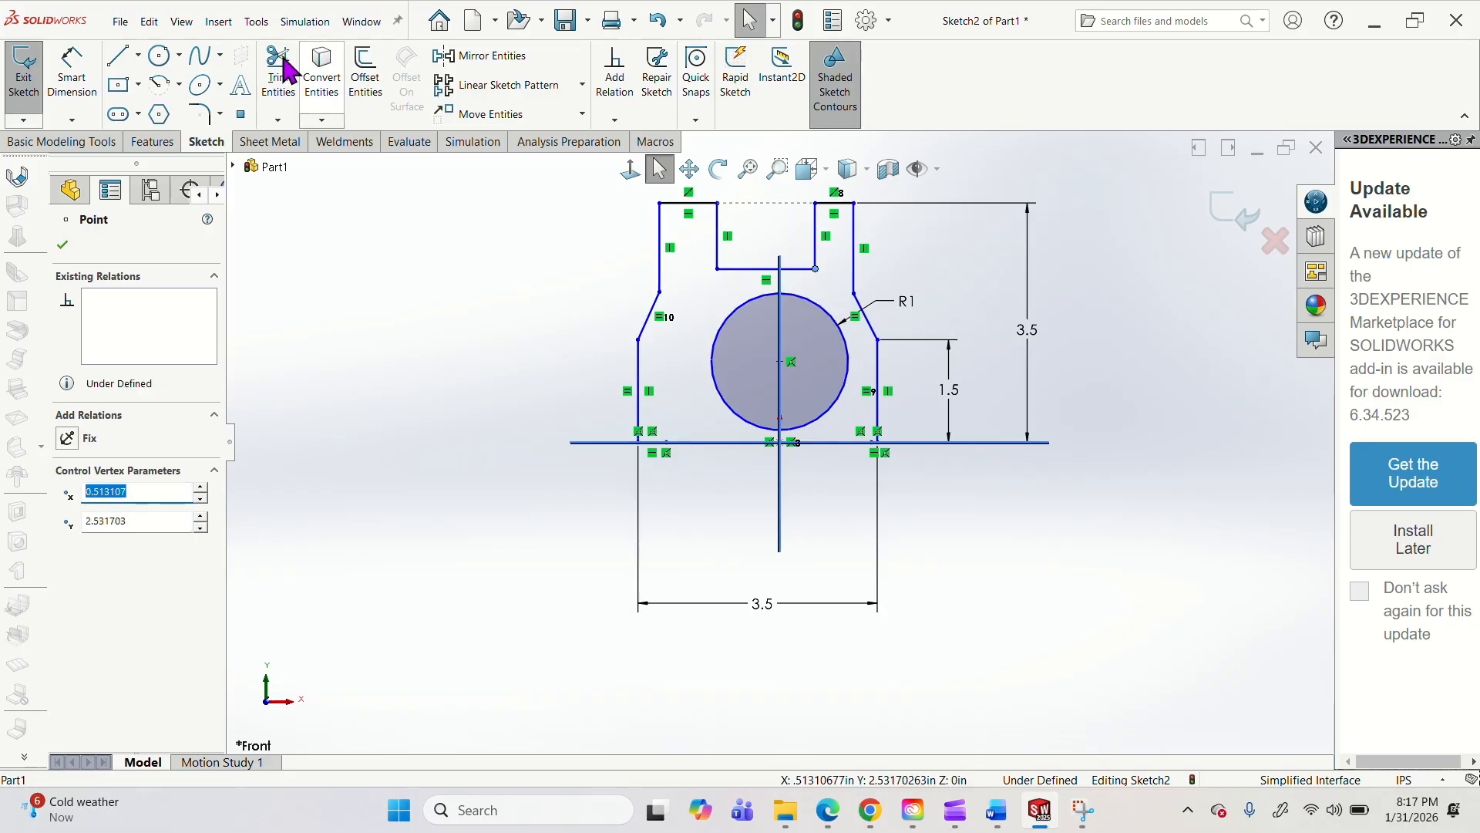
Turn on Dynamic Mirror for the sketch with the Right Plane as the mirror line.
click(268, 25)
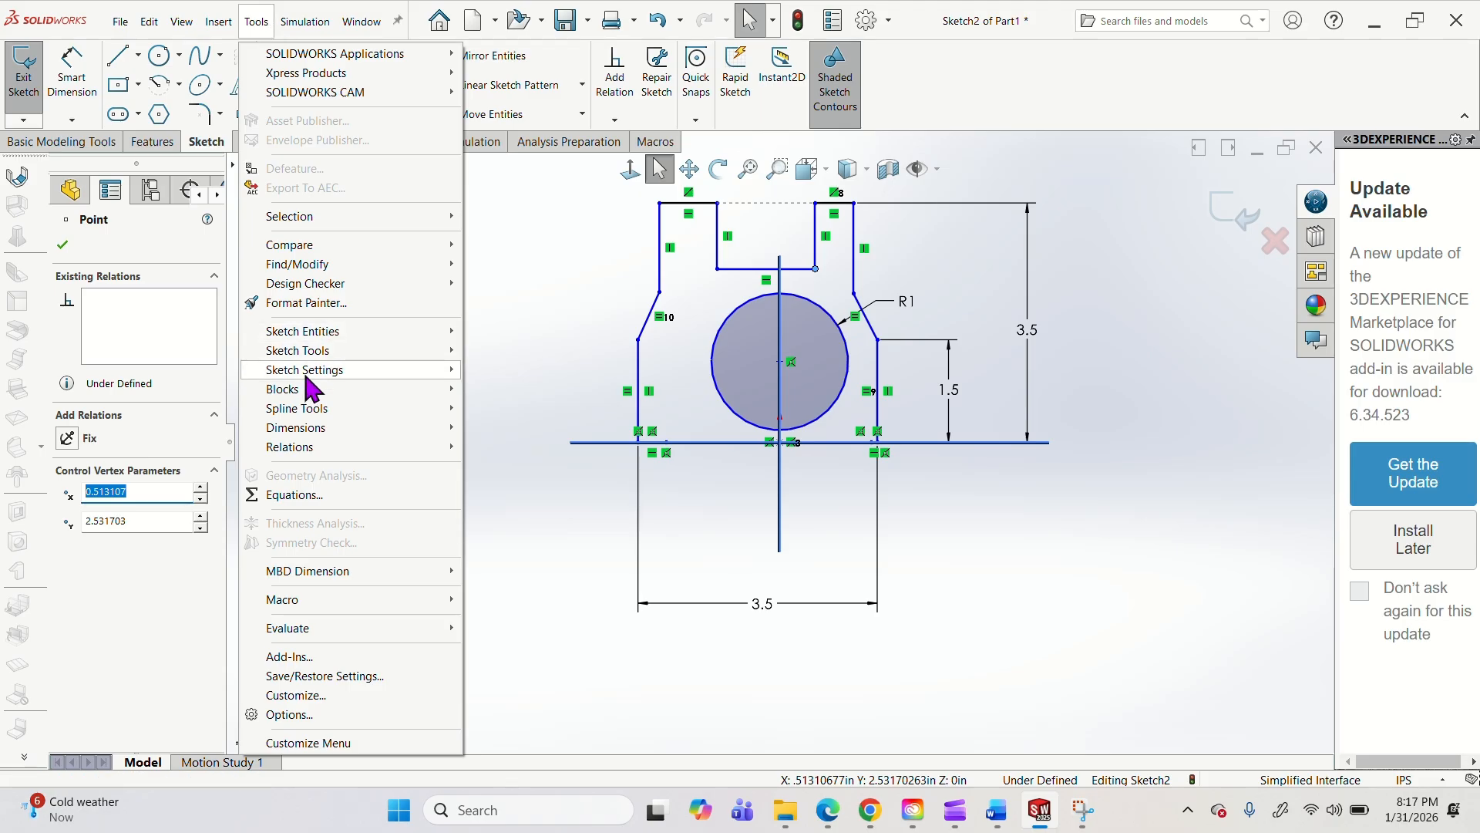
mouse_move(321, 351)
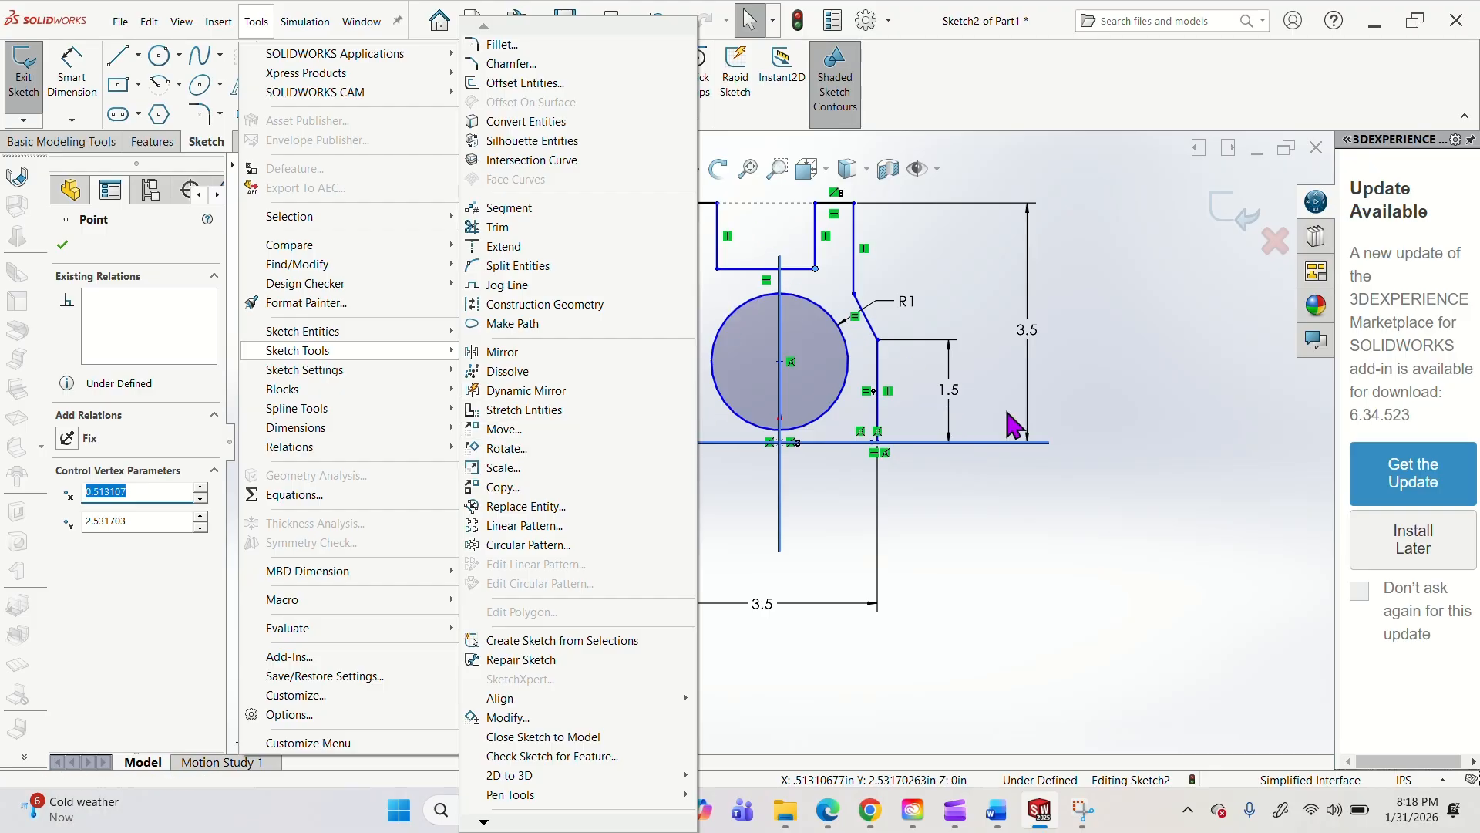
click(1068, 580)
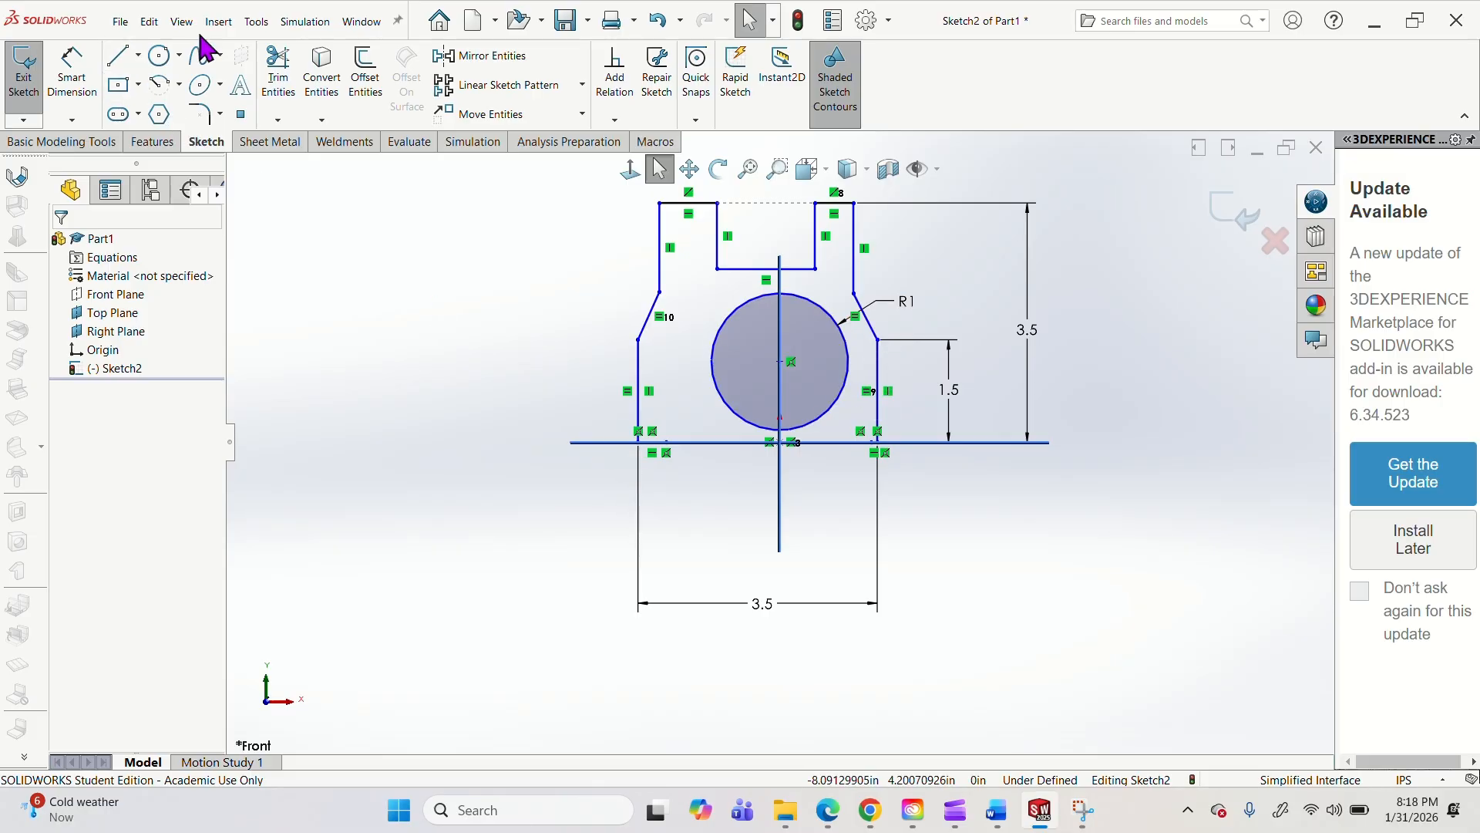
click(255, 30)
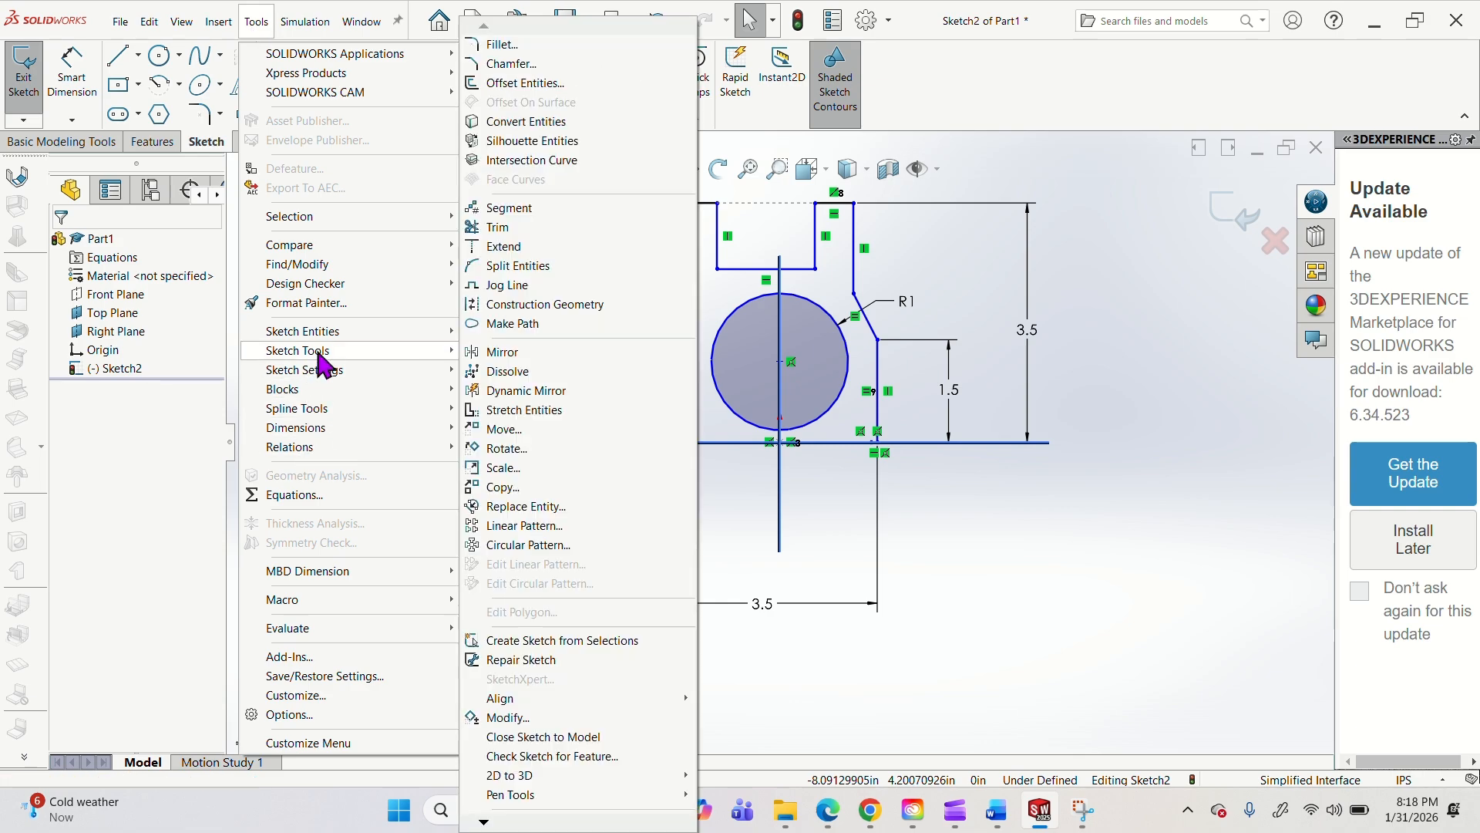
click(509, 392)
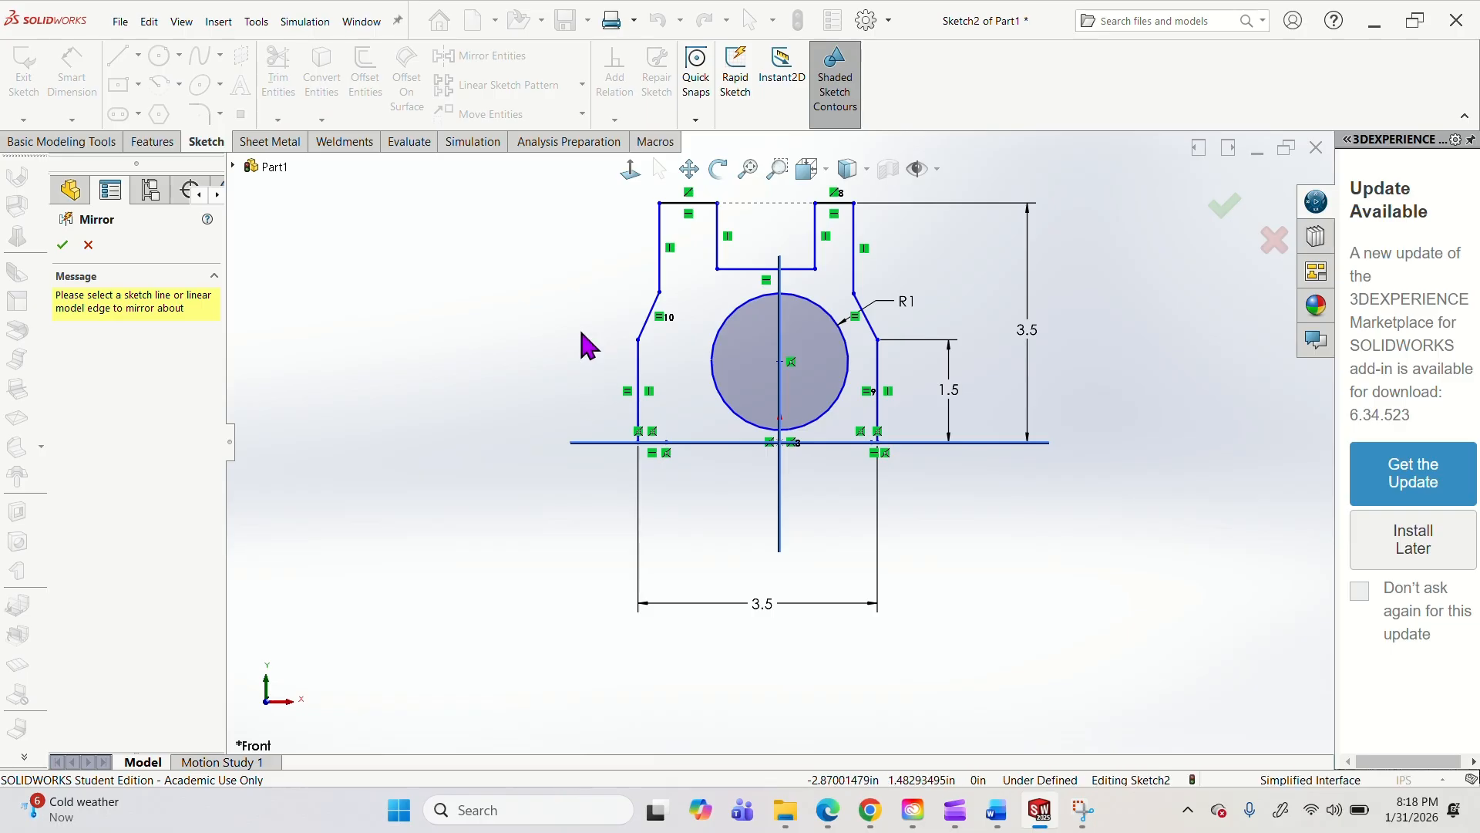
mouse_move(865, 304)
middle_down()
mouse_move(793, 290)
mouse_move(732, 308)
middle_up()
key(Escape)
key(Escape)
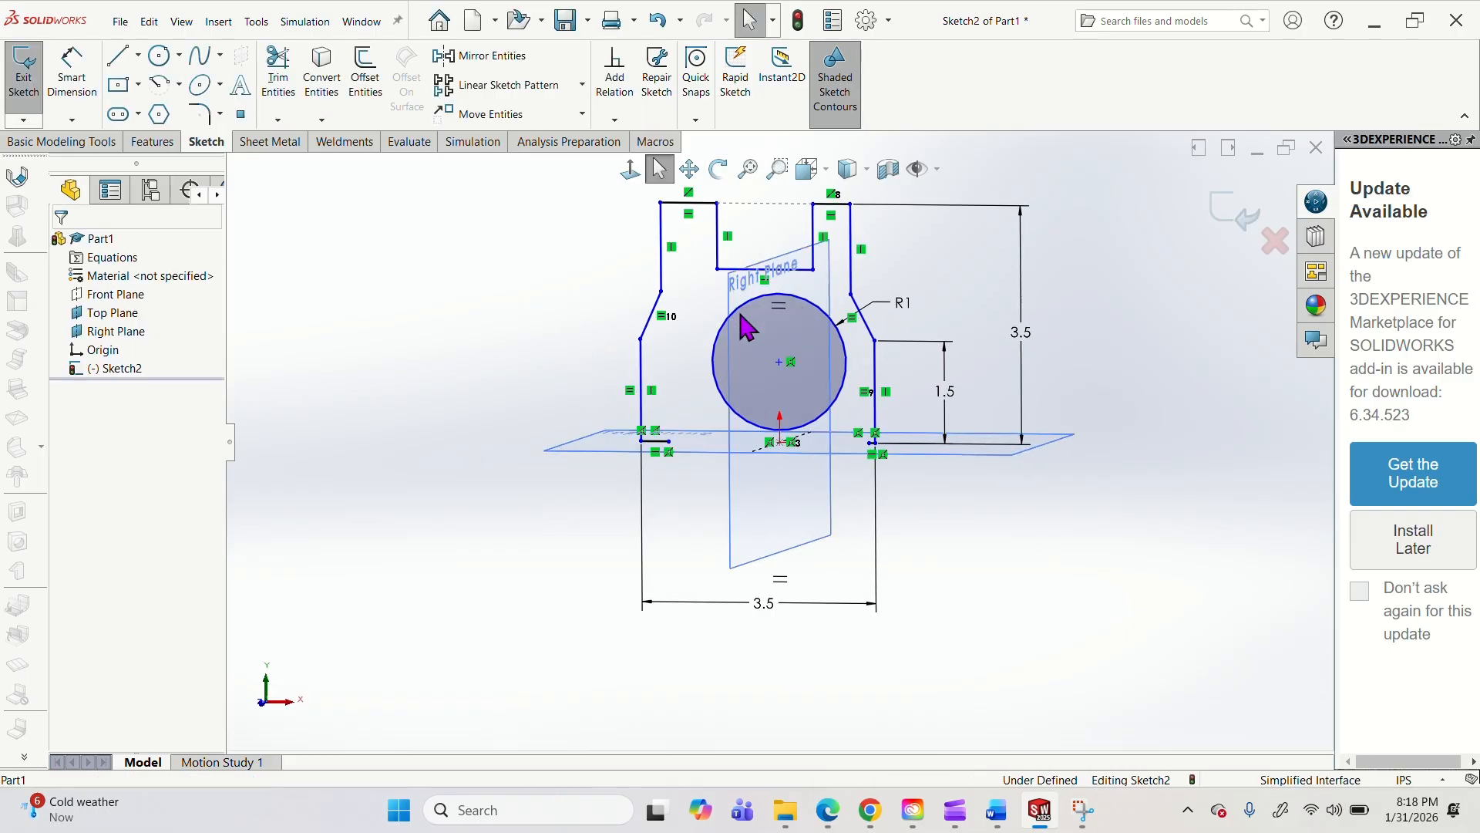
click(828, 177)
click(843, 239)
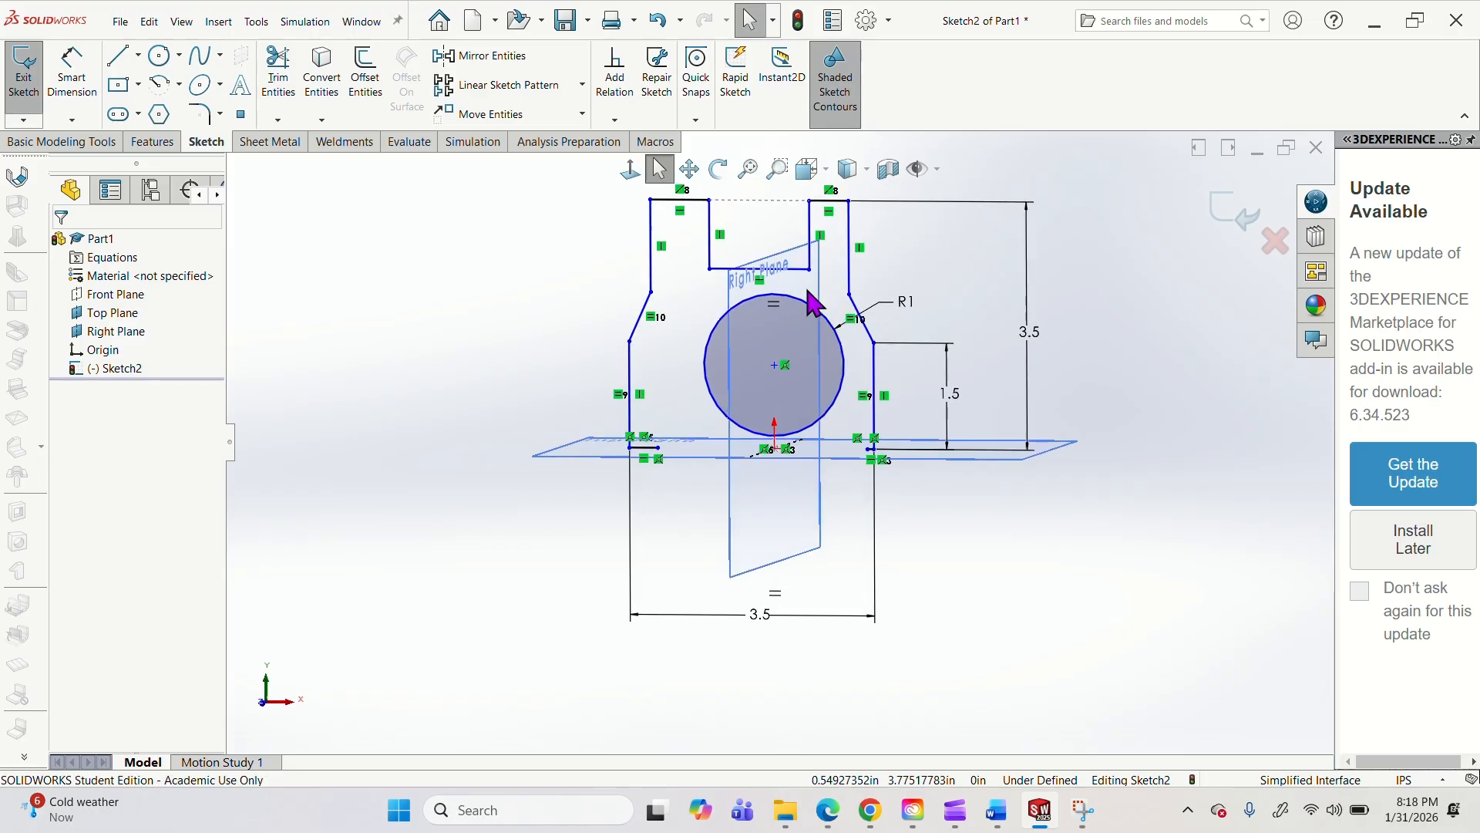
Sketch a vertical test line about 2.03 in long up from the Top Plane outside the outline's left side, mirrored about the Right Plane.
click(117, 55)
click(515, 486)
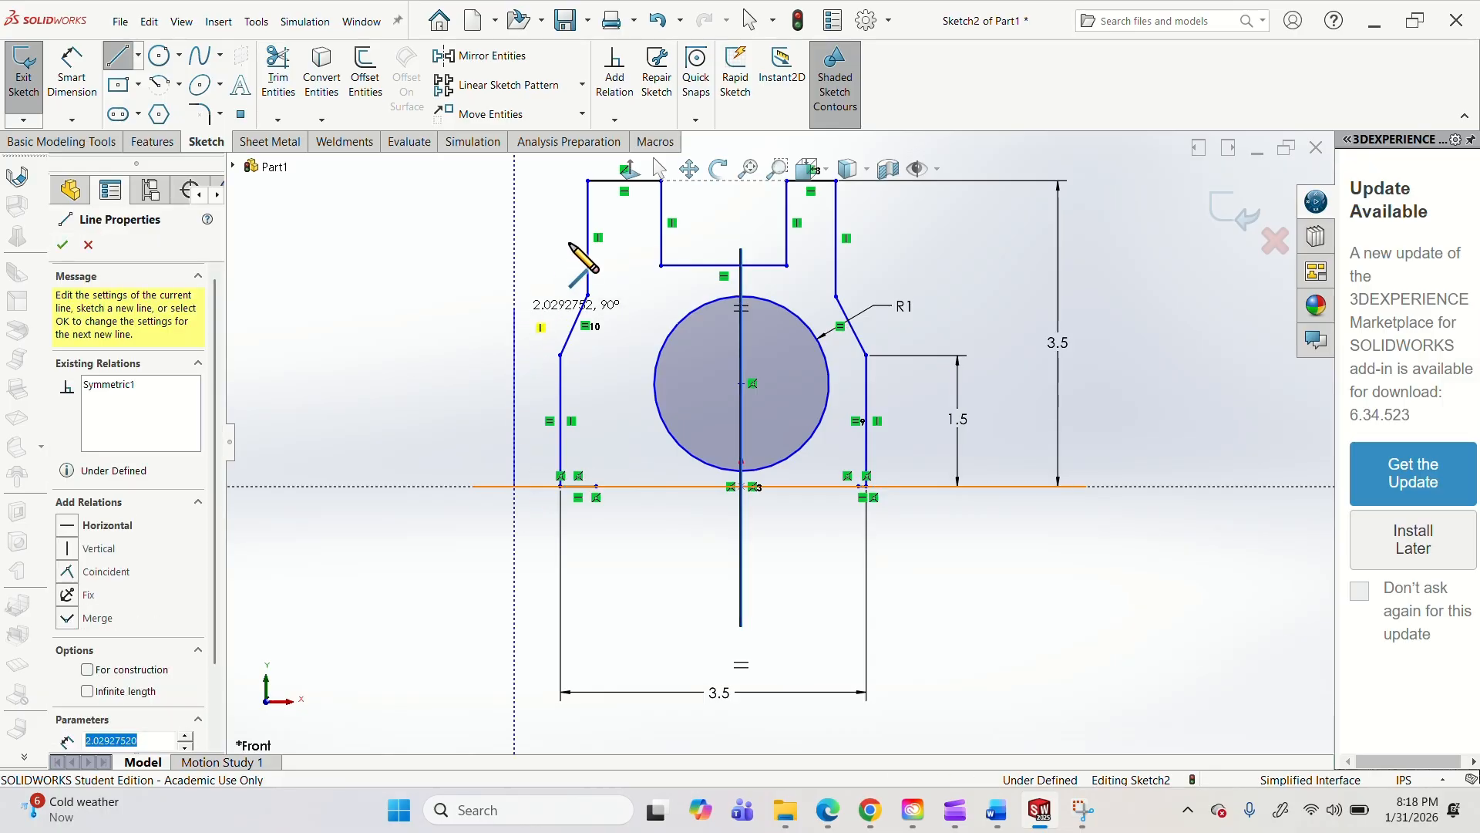
click(515, 310)
mouse_move(563, 229)
middle_down()
mouse_move(555, 319)
mouse_move(569, 279)
middle_up()
click(824, 171)
click(808, 232)
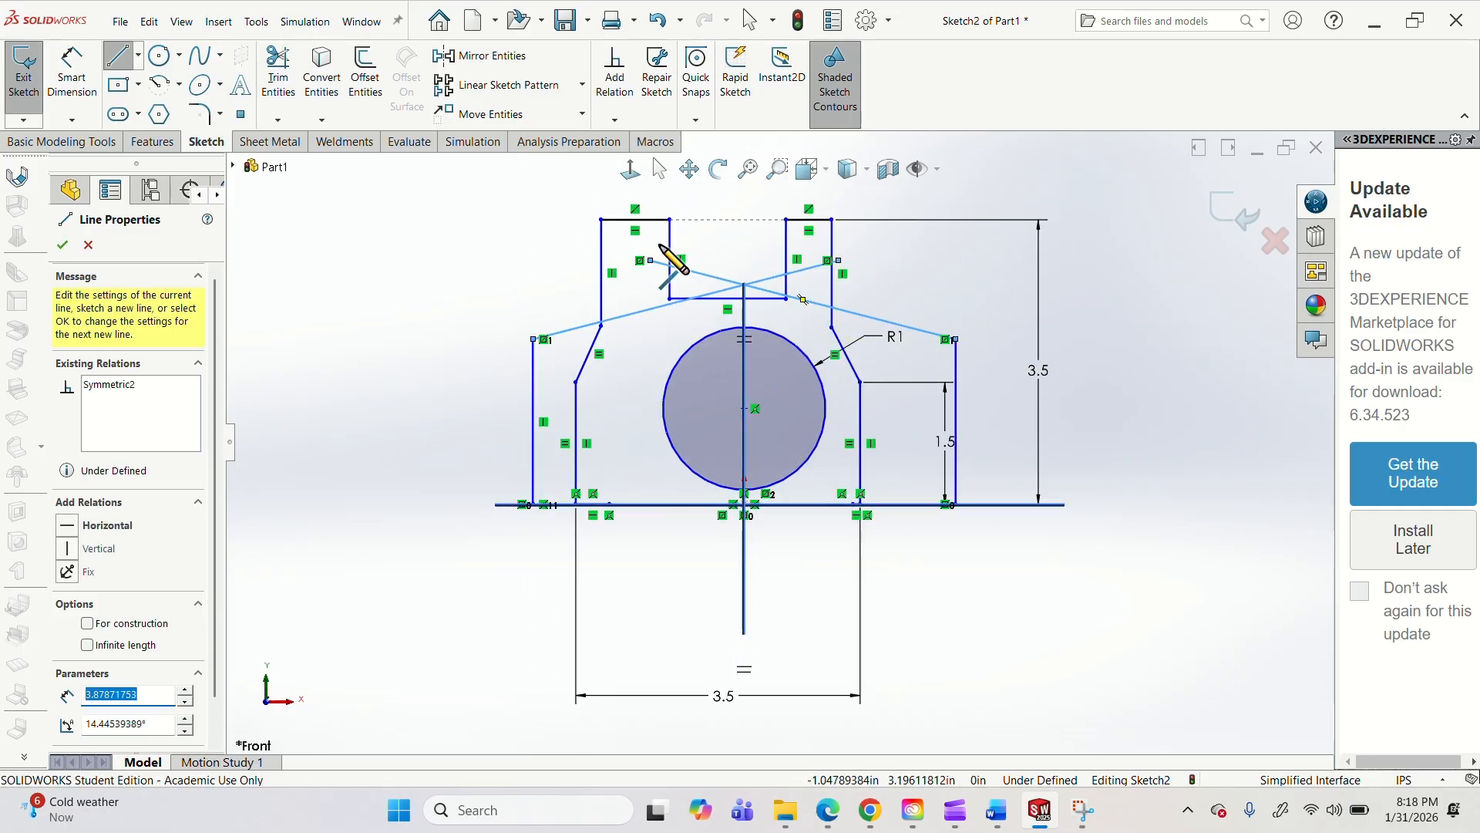
key(Escape)
mouse_move(840, 264)
mouse_down()
mouse_move(619, 270)
mouse_move(485, 296)
mouse_move(390, 270)
mouse_move(586, 284)
mouse_move(575, 266)
mouse_move(532, 266)
mouse_up()
click(540, 287)
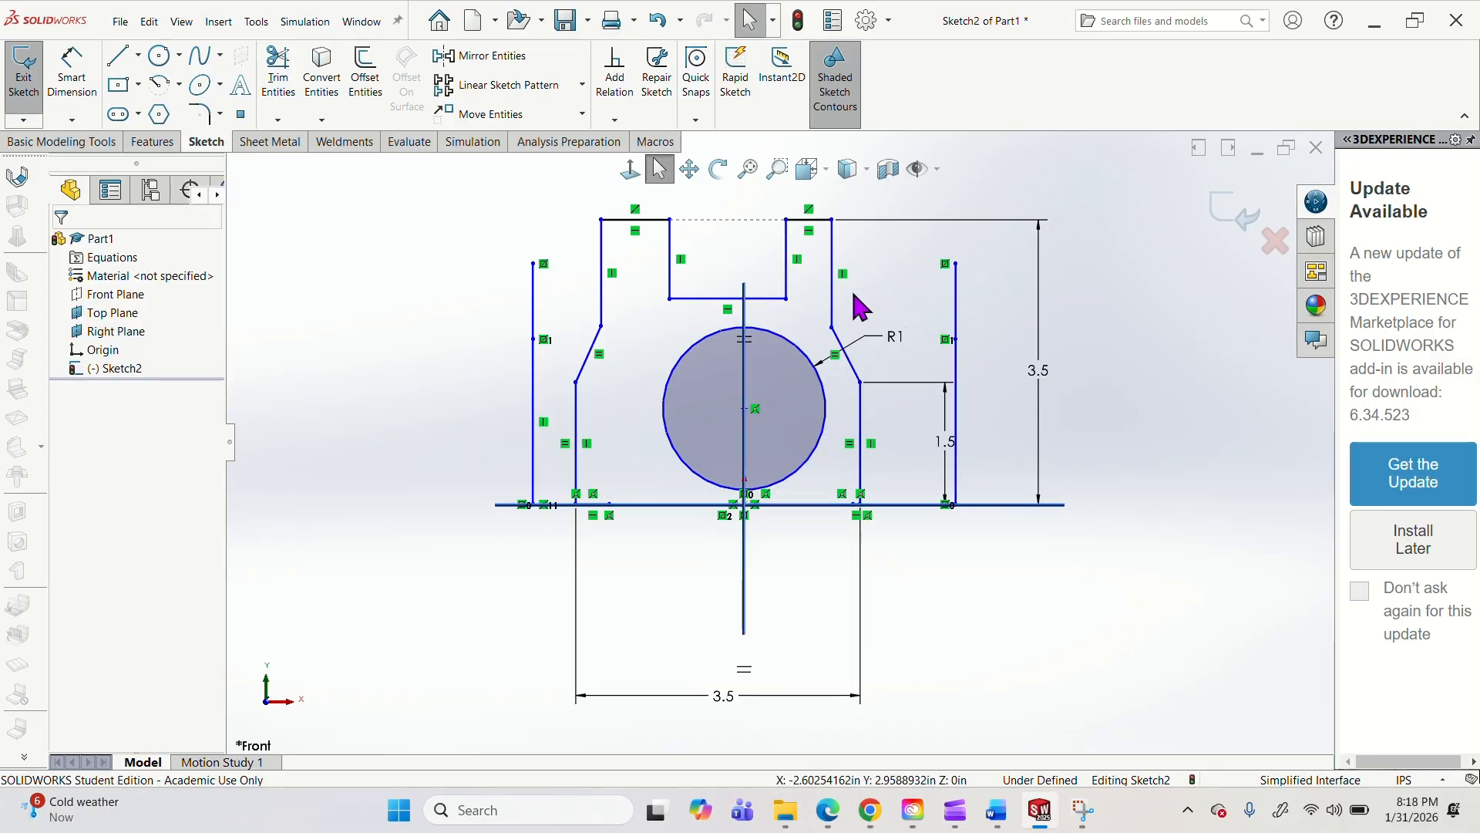
Undo the mirrored test lines and the dynamic mirroring.
key(ctrl+z)
key(ctrl+z)
key(ctrl+z)
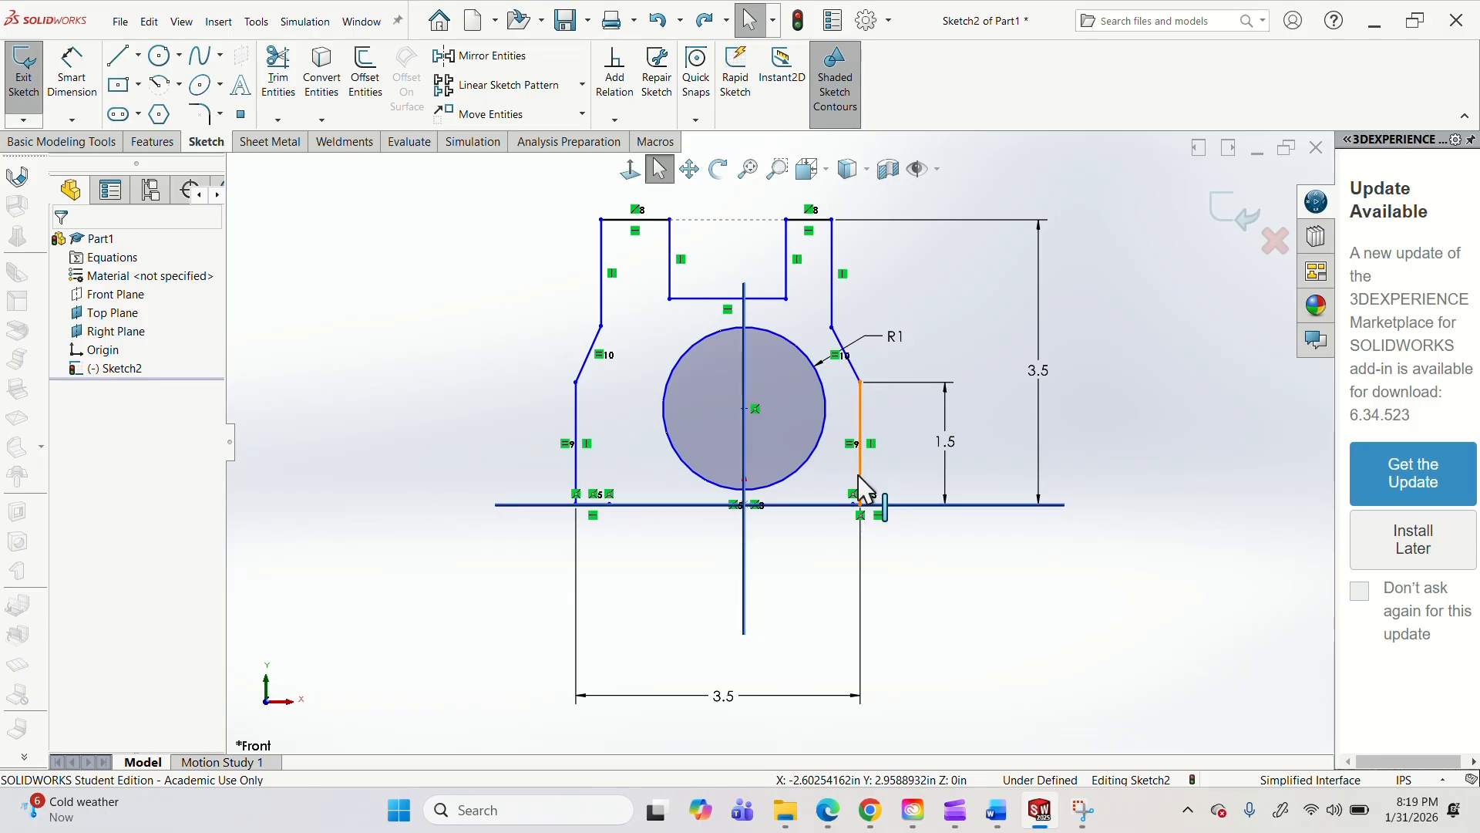
Extend both bottom edges inward, the right one's end to about 0.94 in from the origin, and shift the right vertical side slightly outward.
click(609, 505)
drag(644, 503, 645, 504)
drag(854, 504, 822, 513)
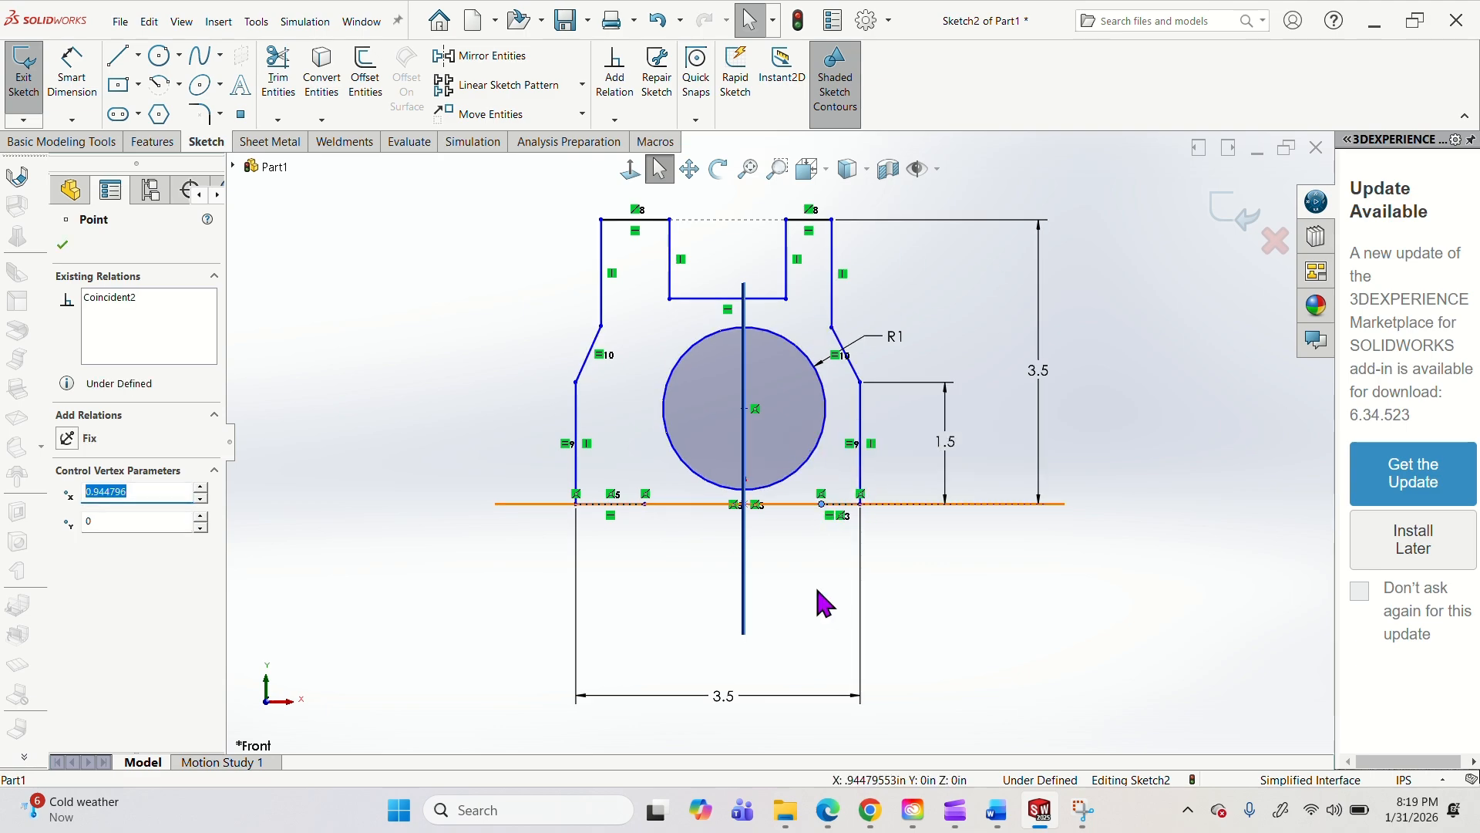
mouse_move(861, 412)
mouse_down()
mouse_move(844, 412)
mouse_move(878, 413)
mouse_move(864, 413)
mouse_up()
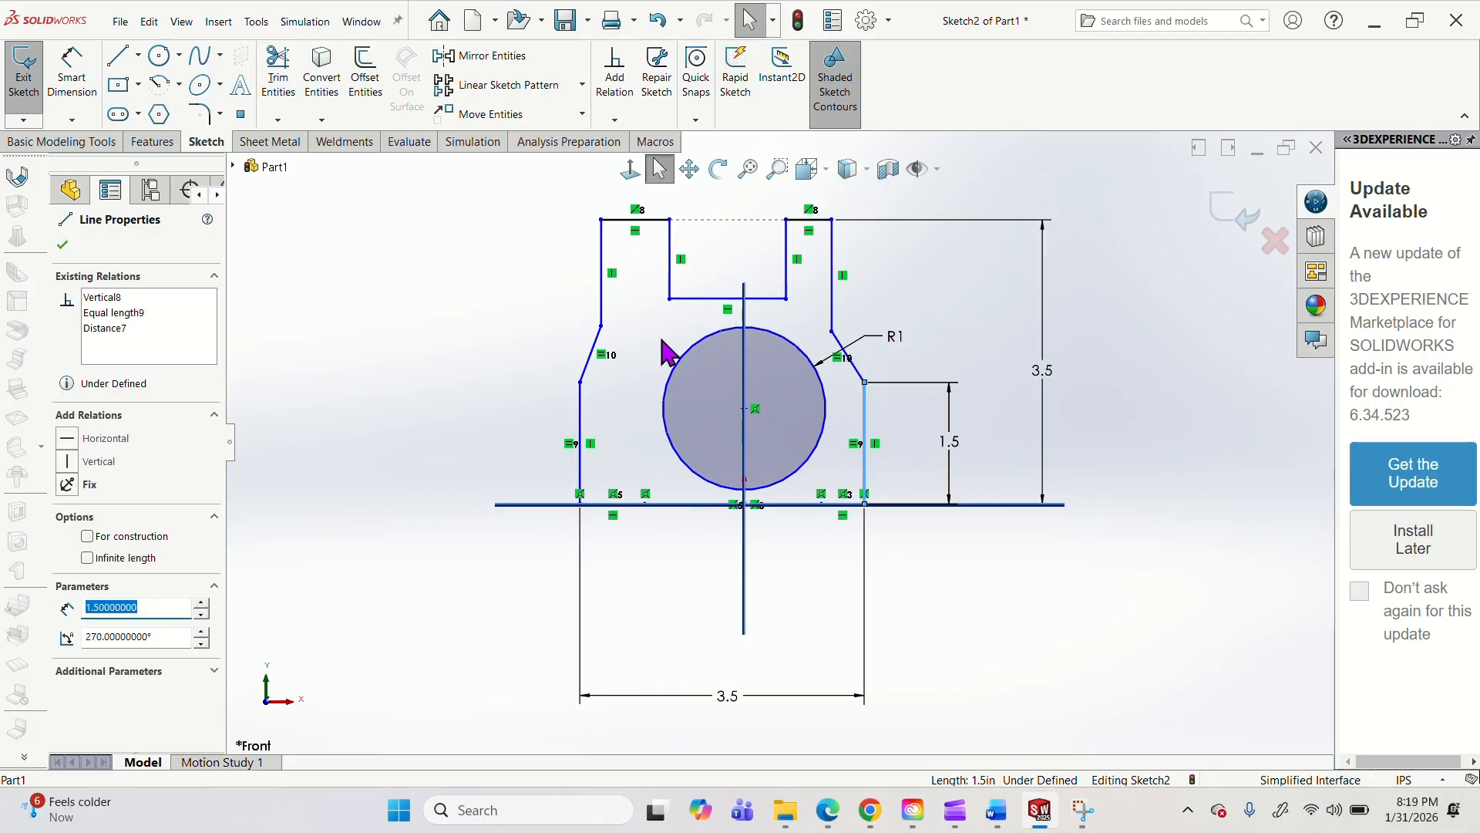
Make the midpoint of the fork slot's bottom edge coincident with the Right Plane.
click(694, 300)
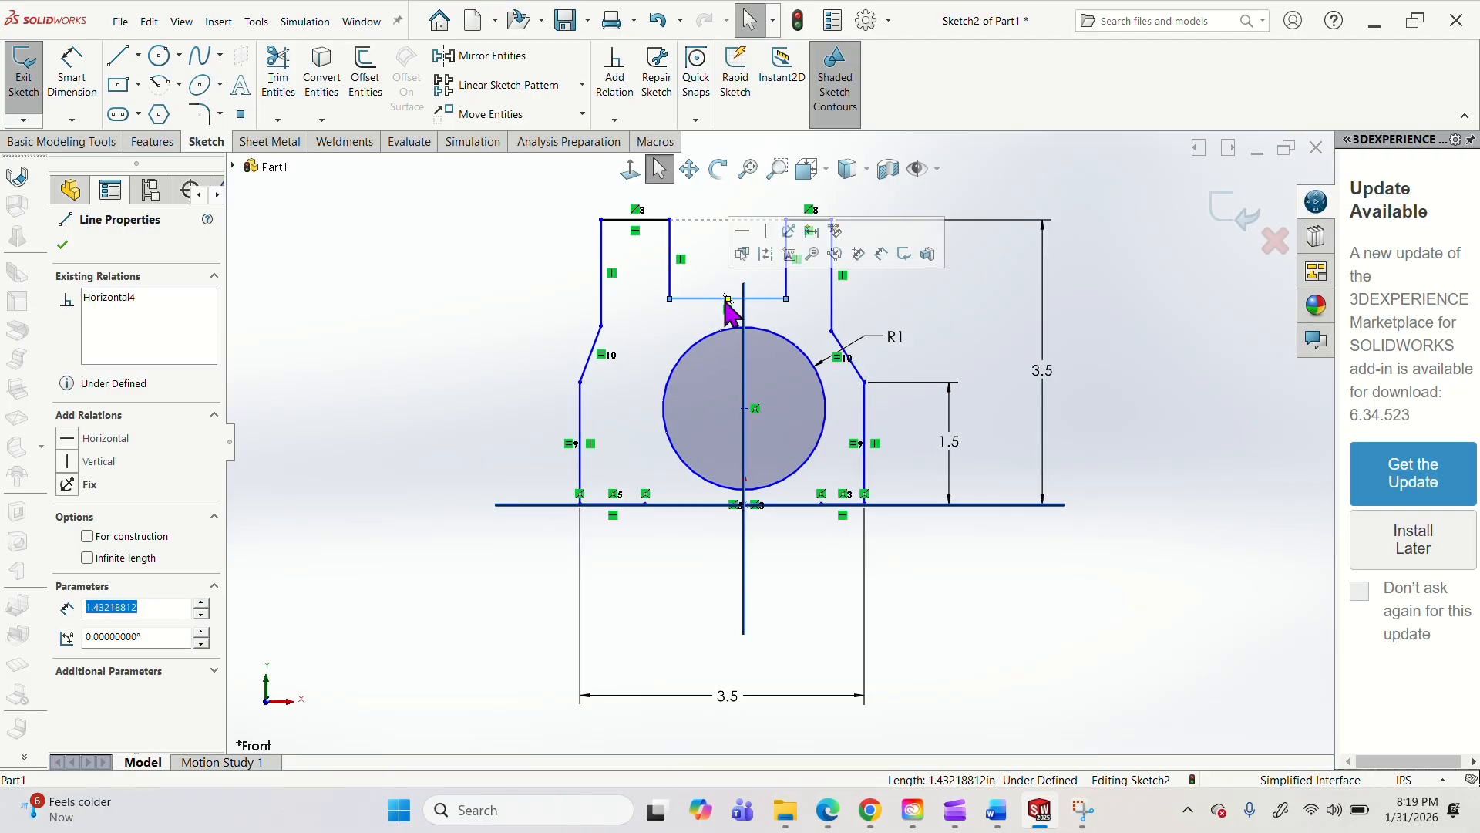
click(727, 299)
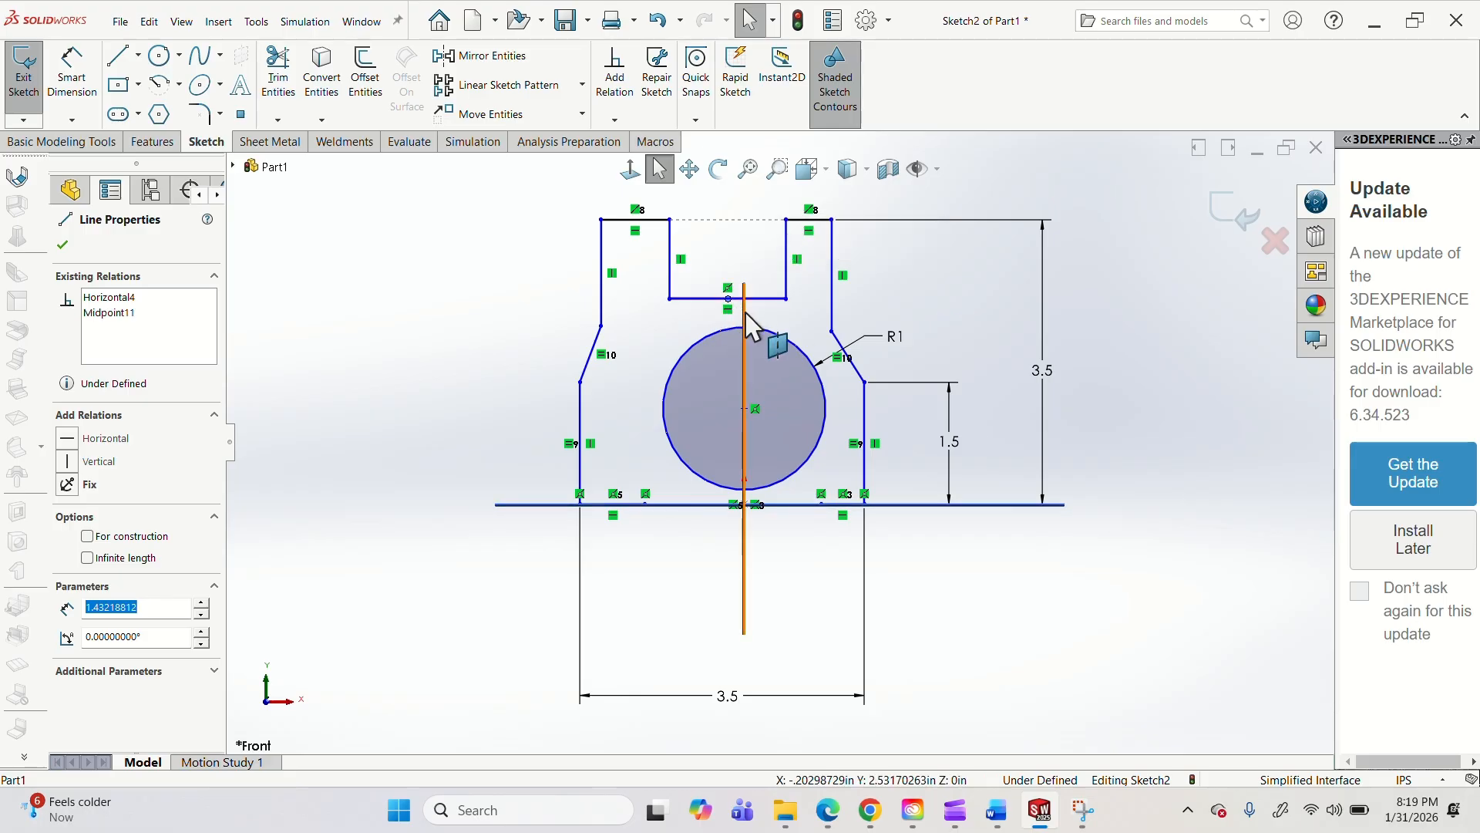
ctrl+click(745, 314)
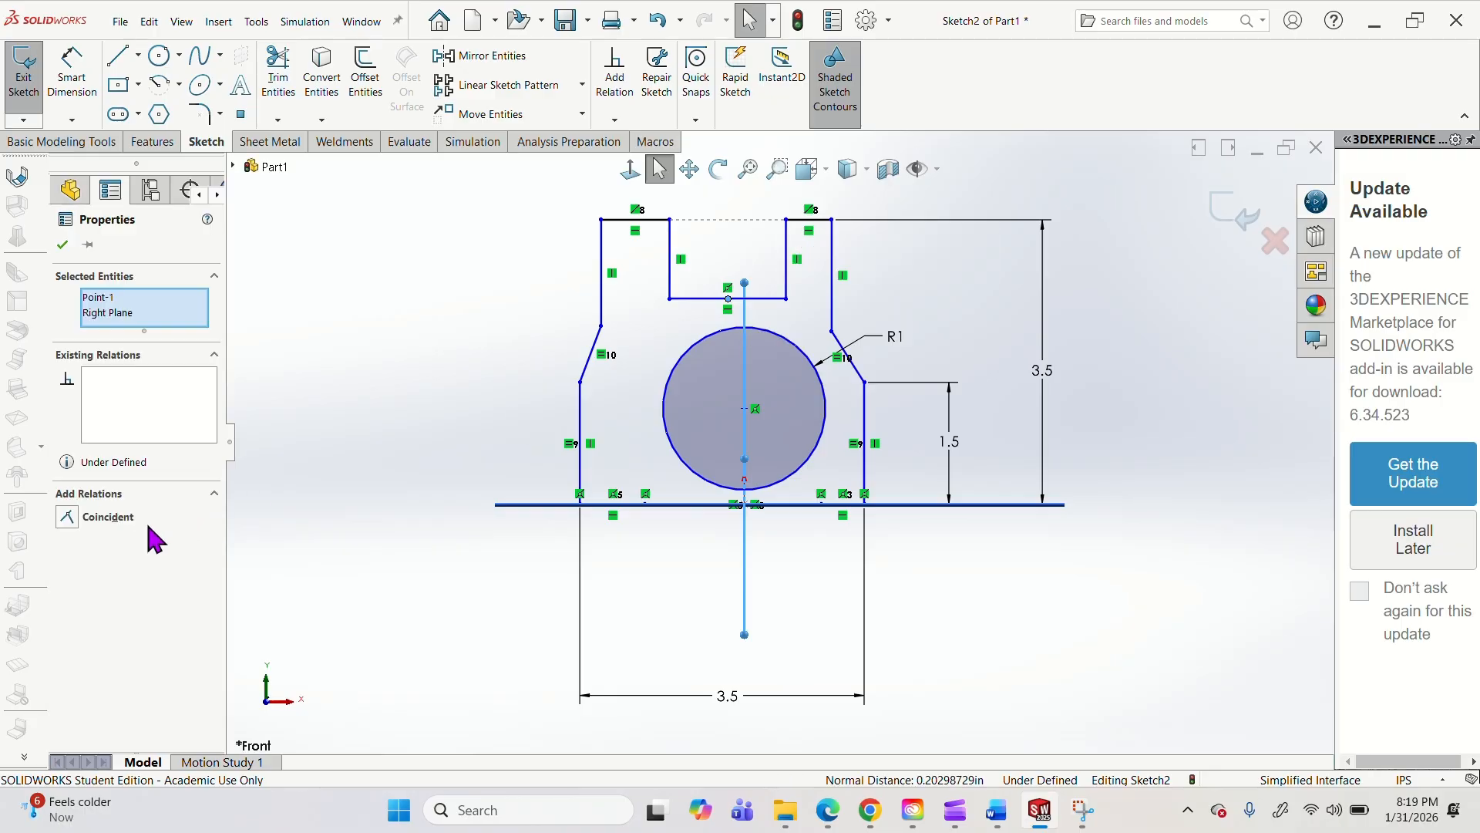
click(108, 518)
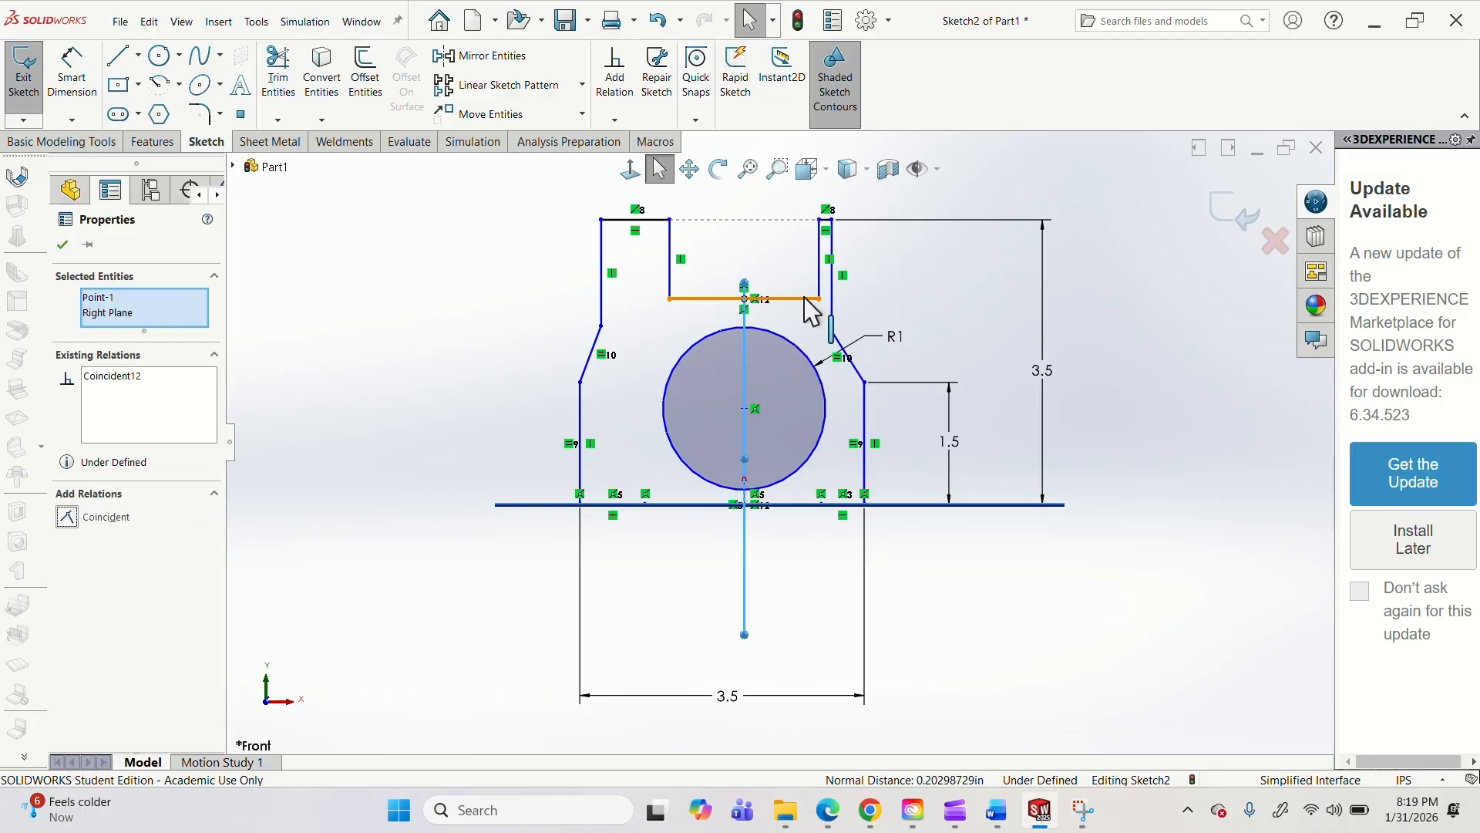
Narrow the fork slot, moving its lower right corner to about 0.55 in from the Right Plane, and make the two top edges equal.
drag(819, 299, 789, 302)
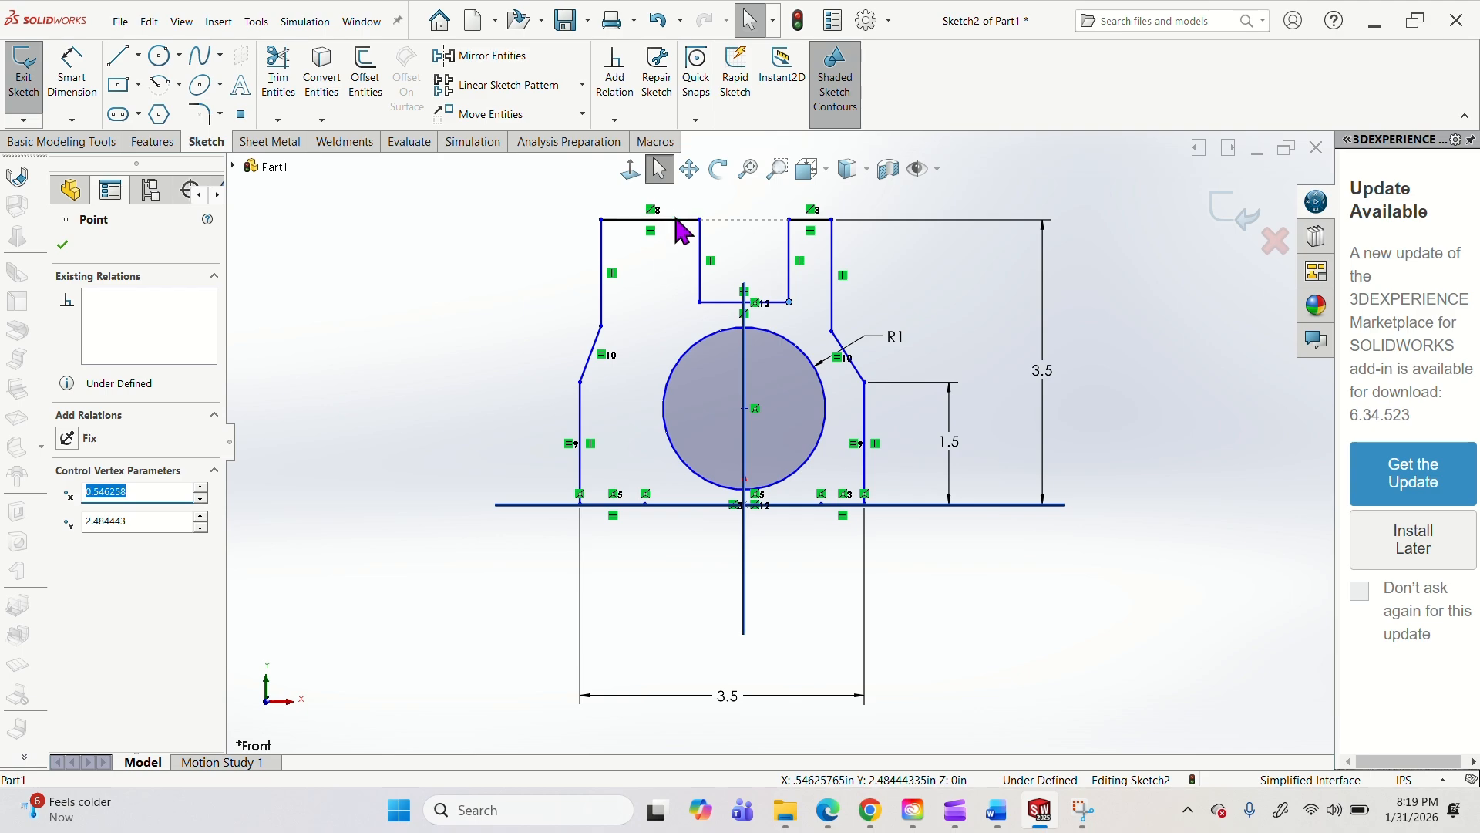
click(802, 221)
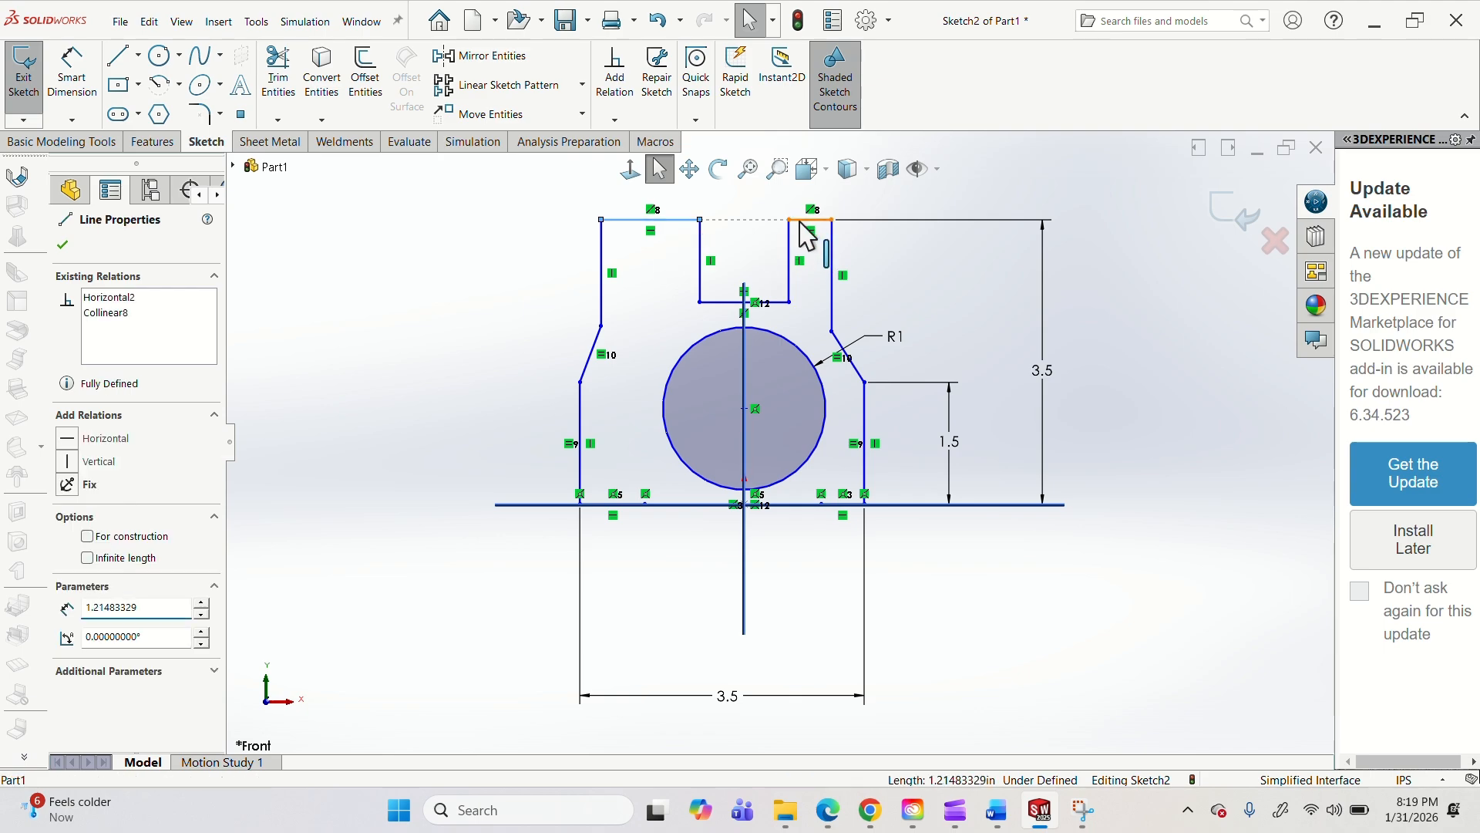
ctrl+click(694, 221)
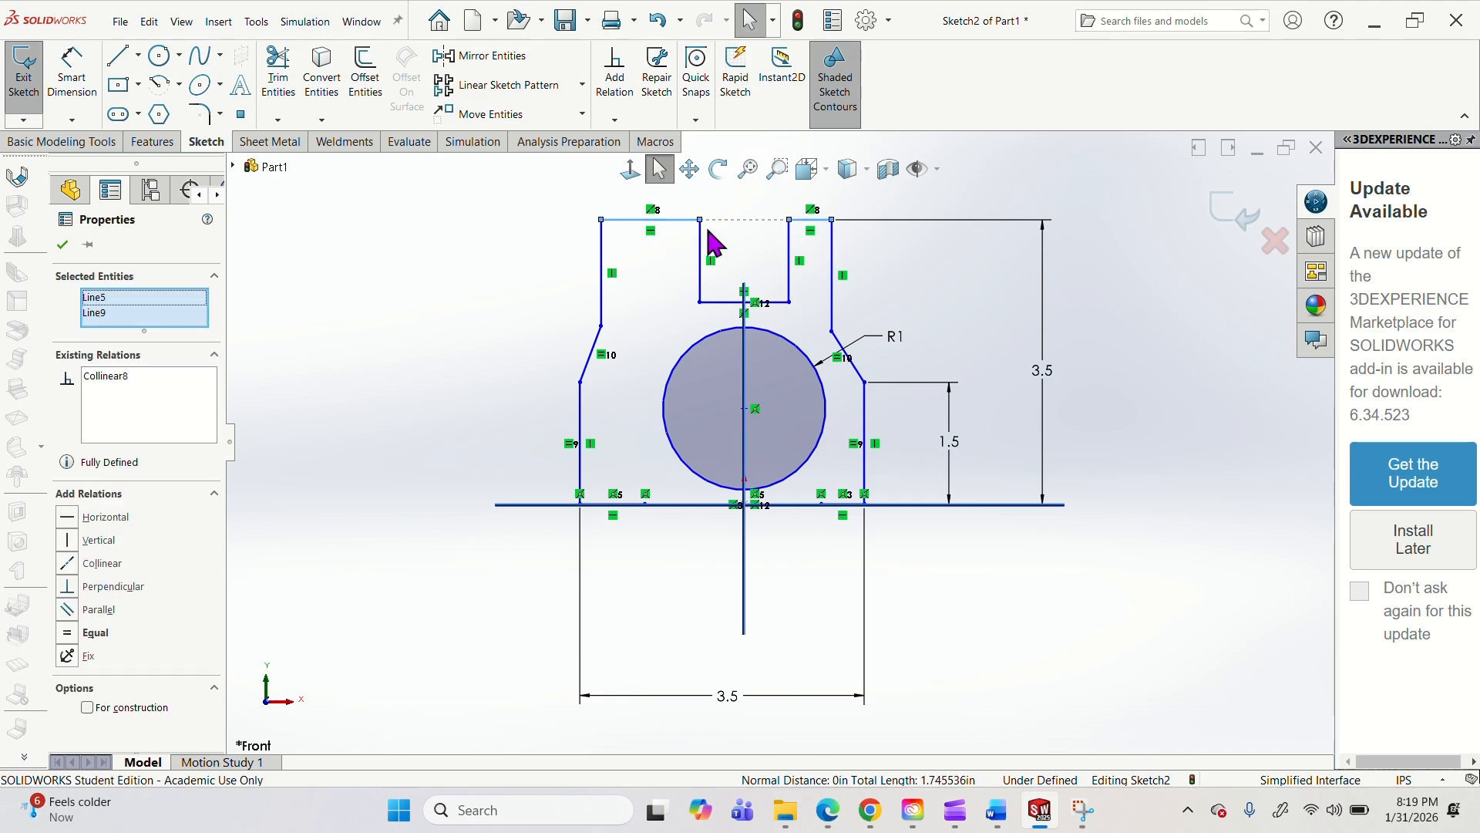
click(95, 632)
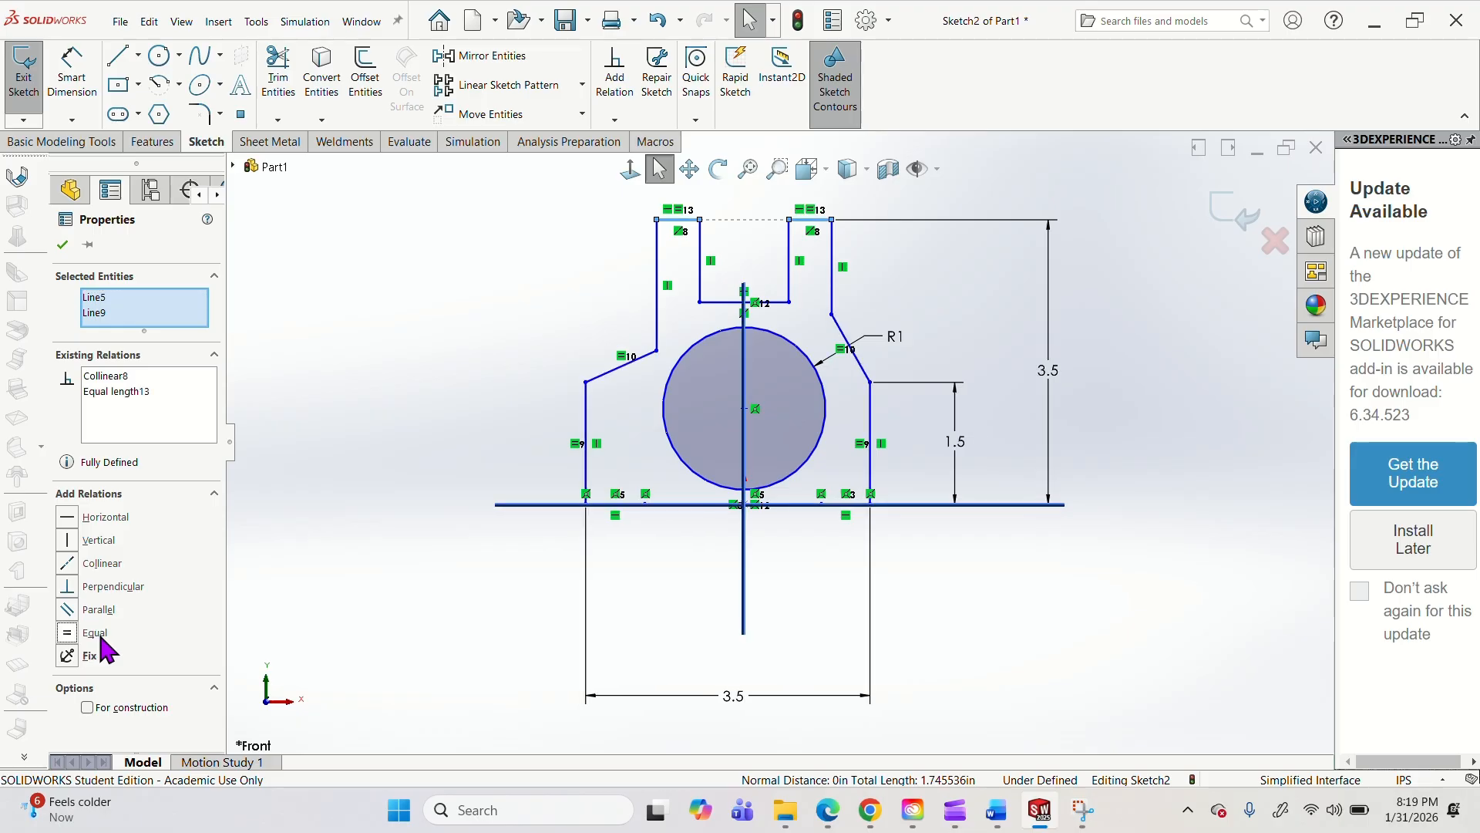
click(686, 510)
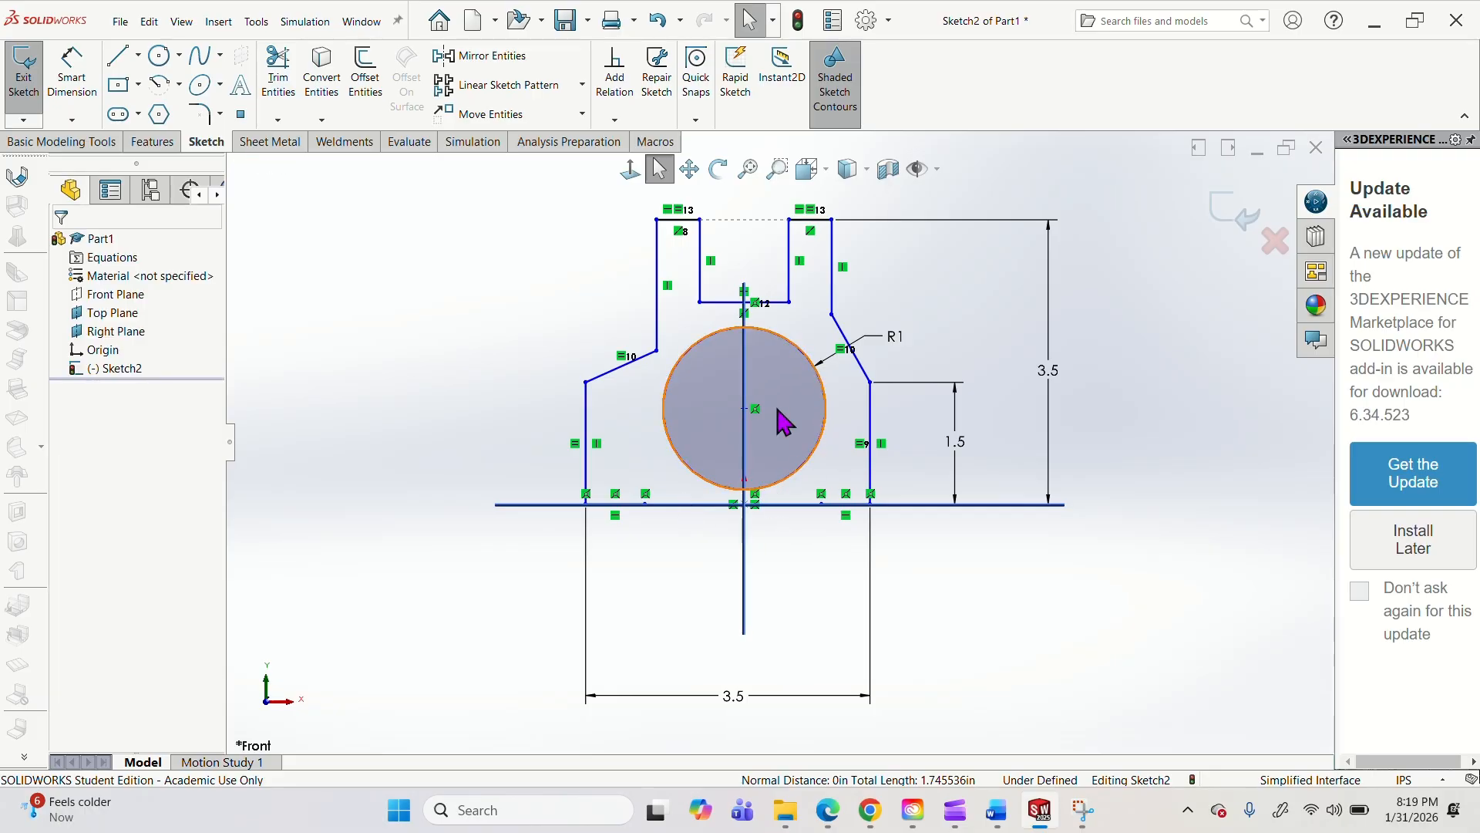
Reshape the upper outline by moving the shoulder corners, the right one to about 1.17 in from the Right Plane and 2.24 in high.
drag(655, 347, 642, 339)
click(848, 315)
drag(848, 315, 840, 324)
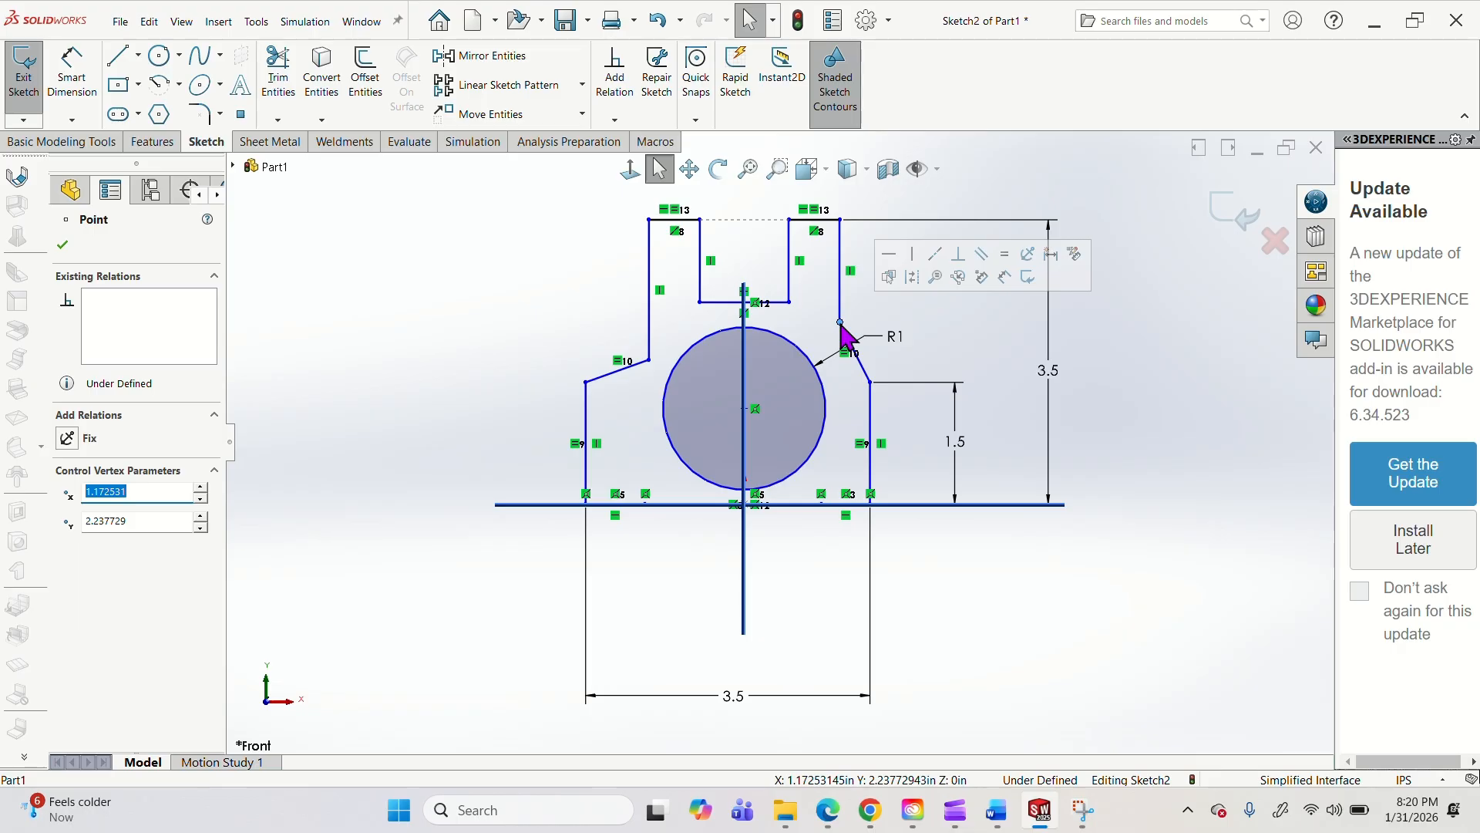
Dimension the fork's right outer vertical side to 1.25 in.
click(72, 73)
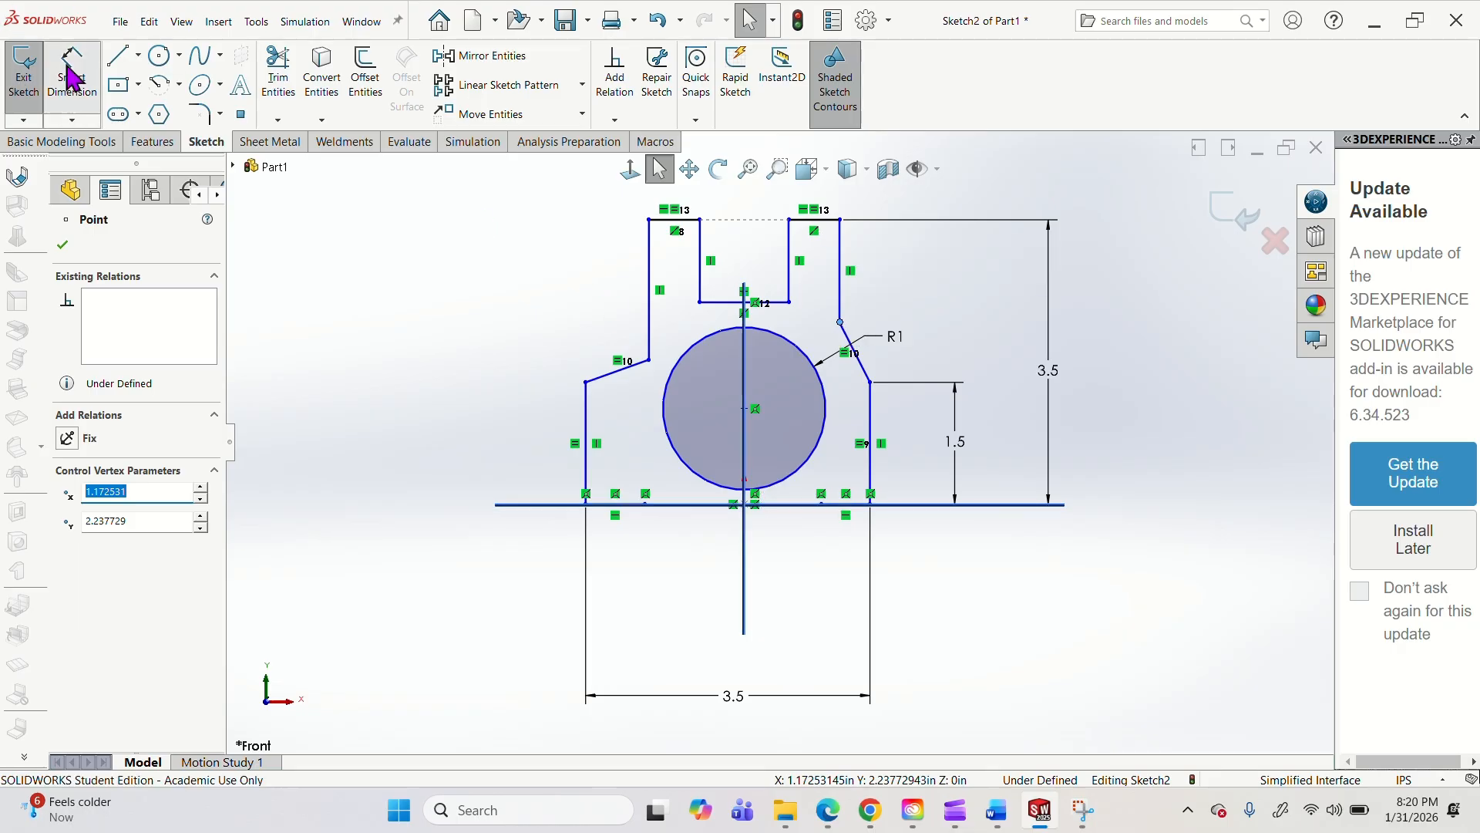
click(841, 293)
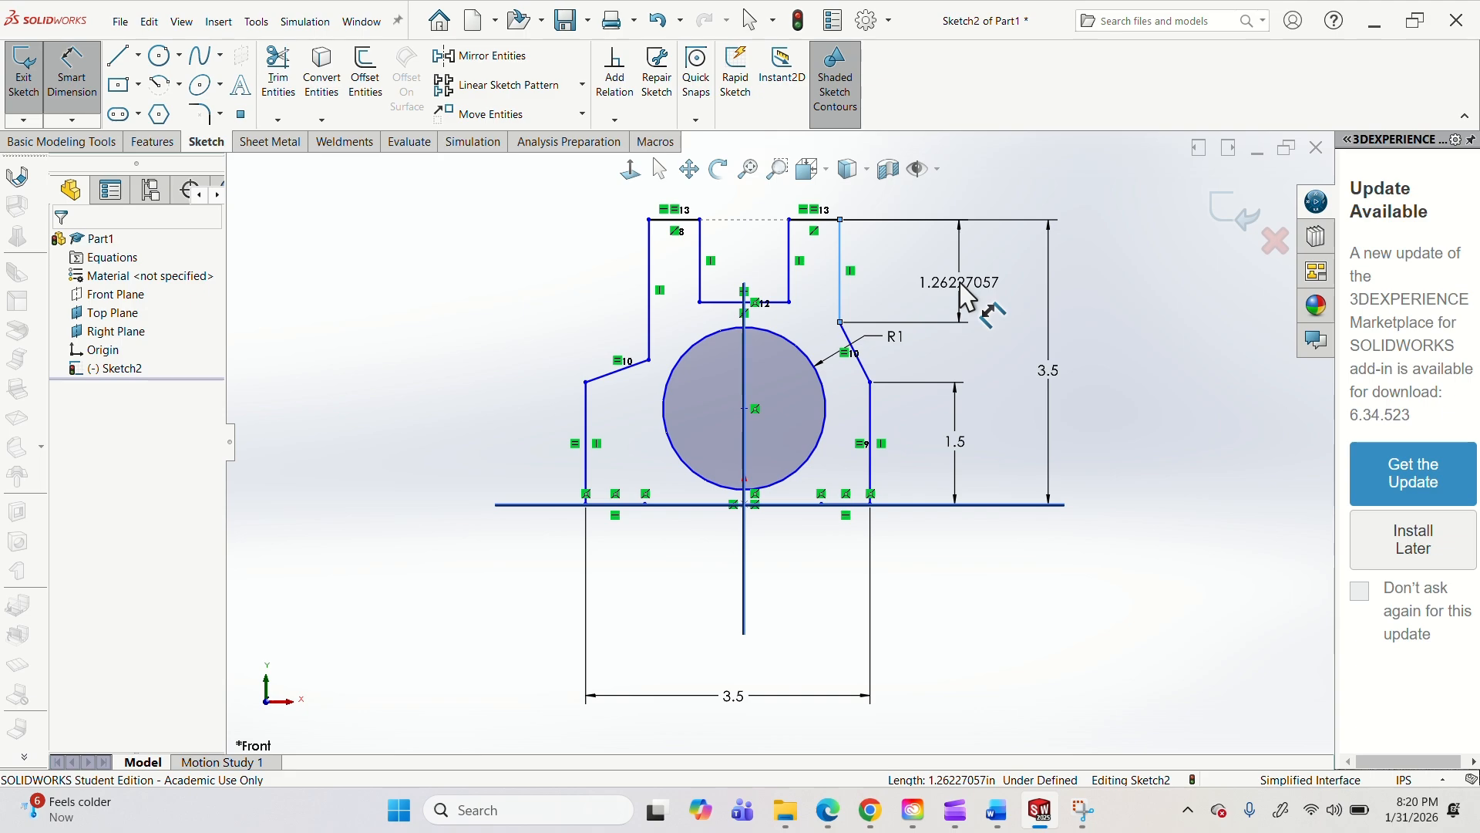
click(966, 296)
text(1.25)
key(Return)
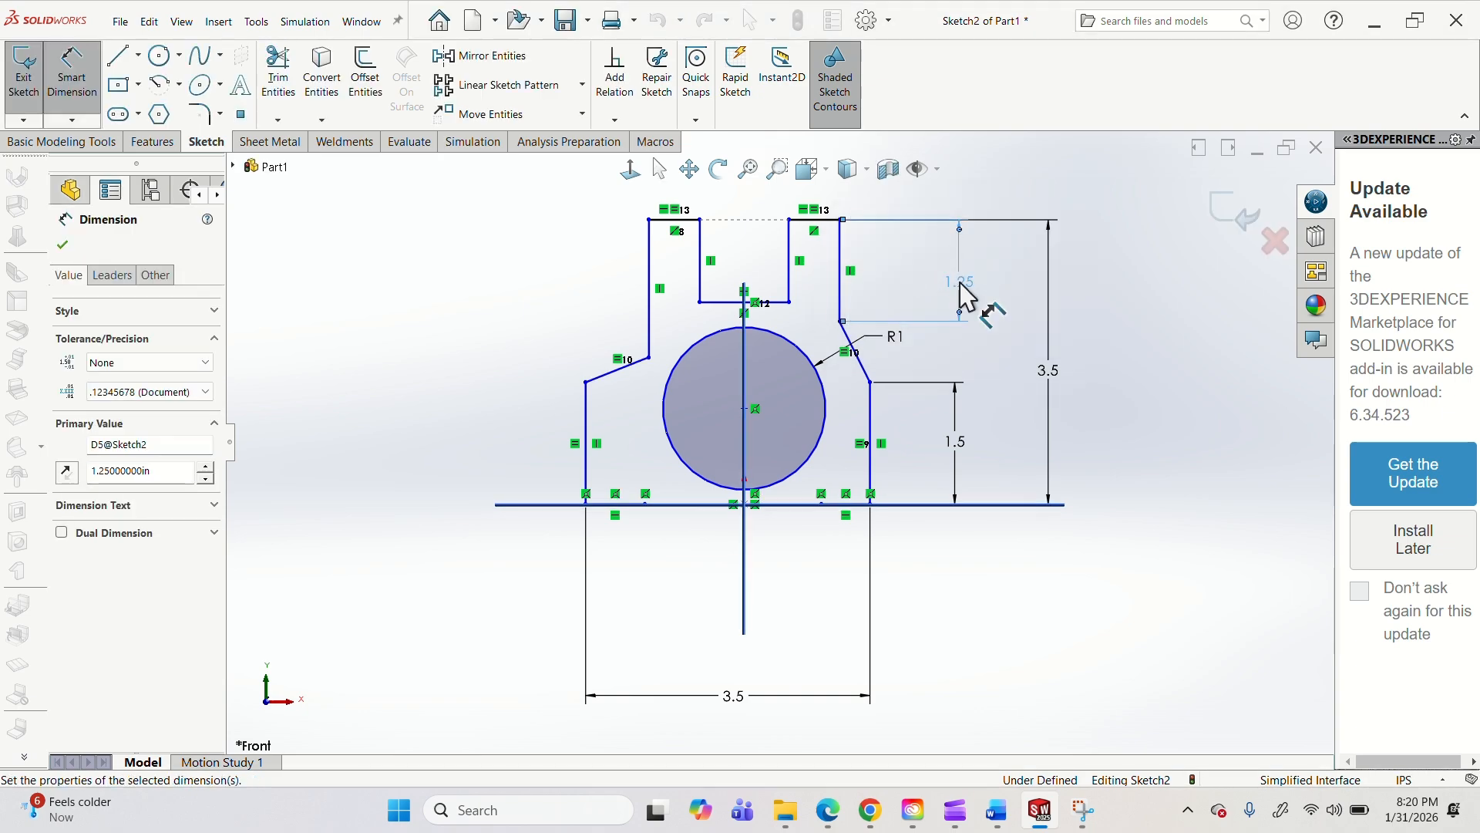
key(Escape)
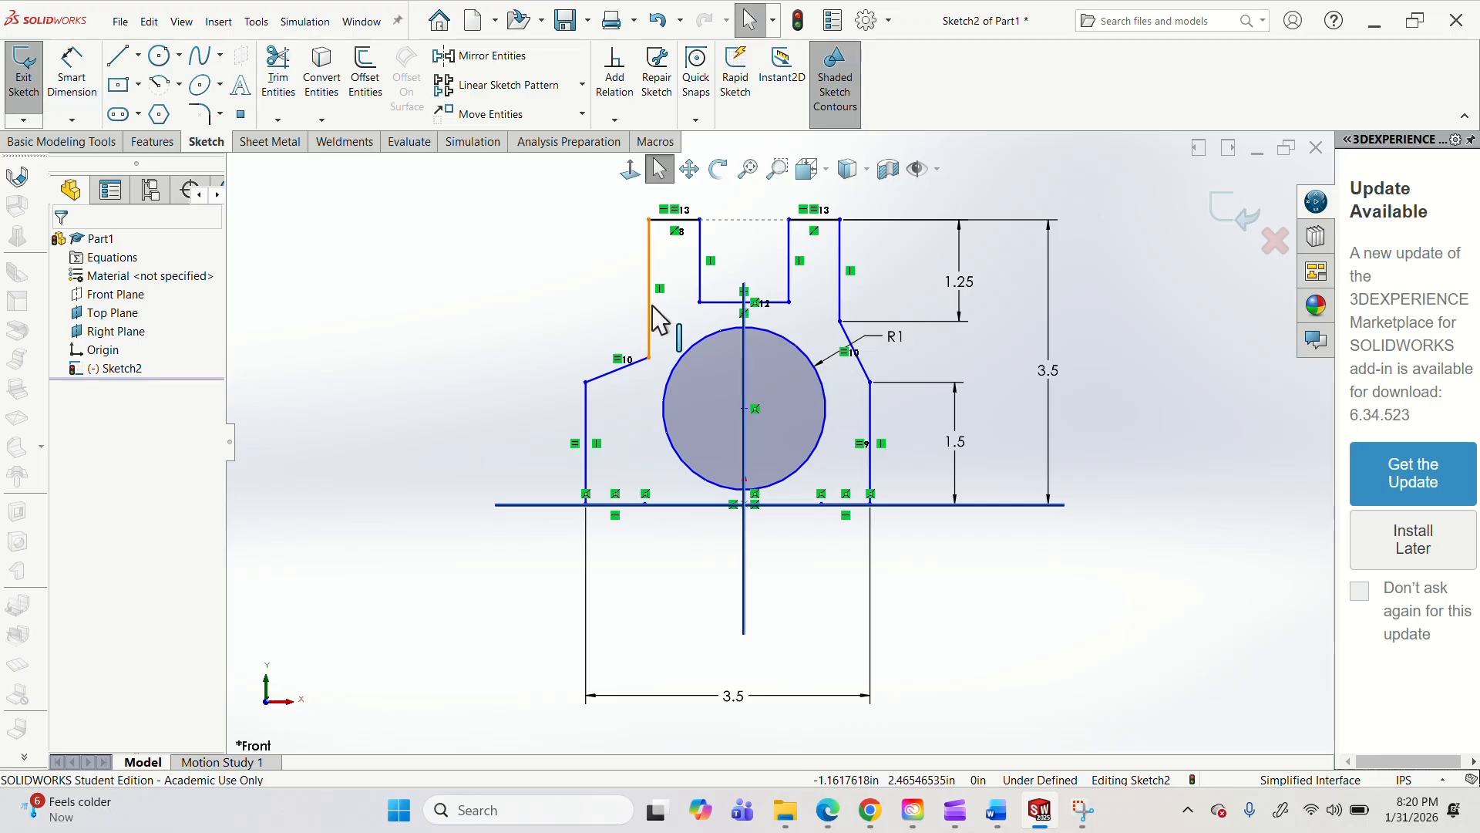
Make the fork's left and right outer vertical sides equal in length.
click(650, 317)
ctrl+click(842, 305)
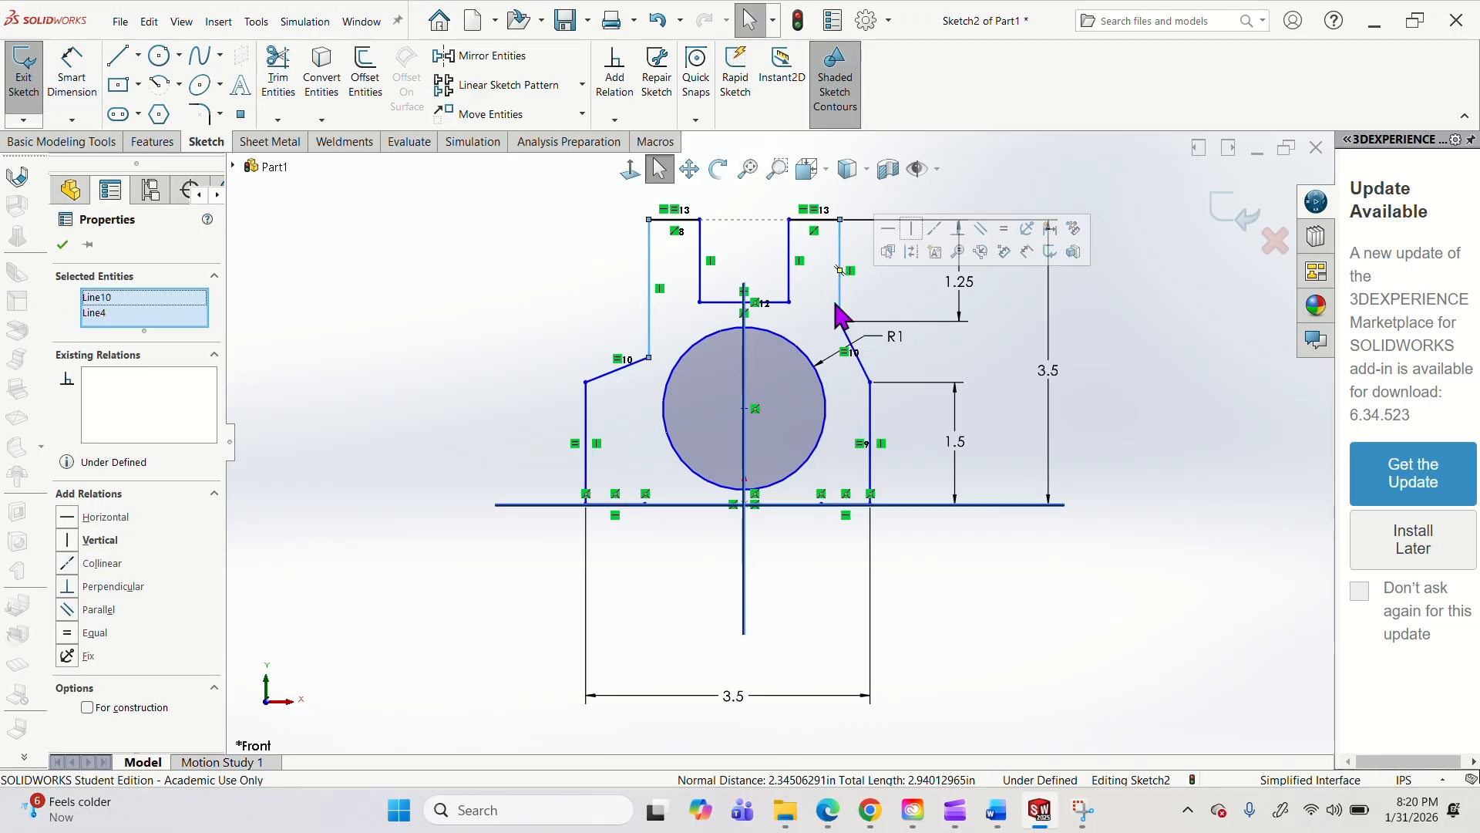
click(93, 632)
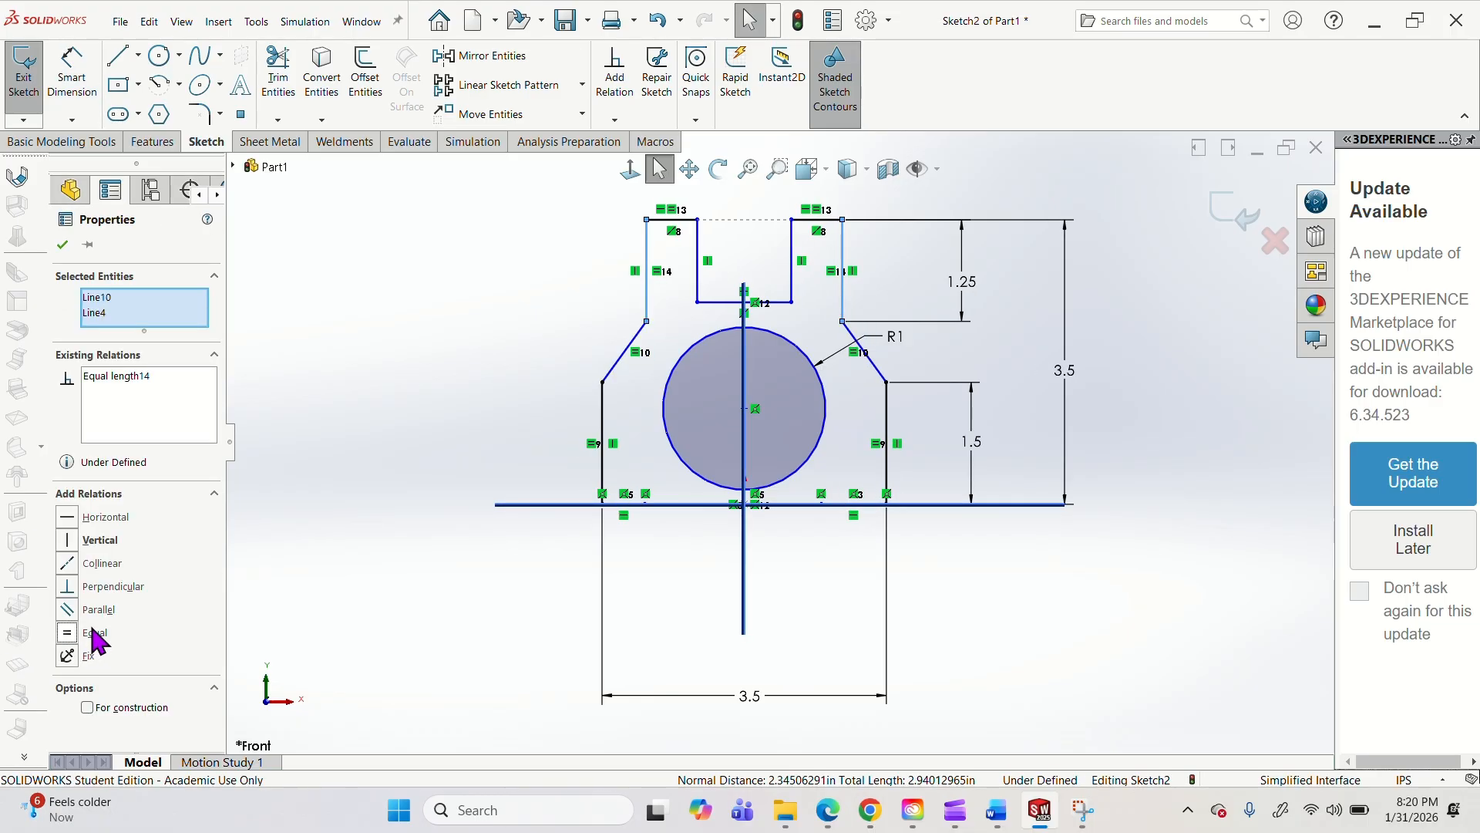
click(416, 347)
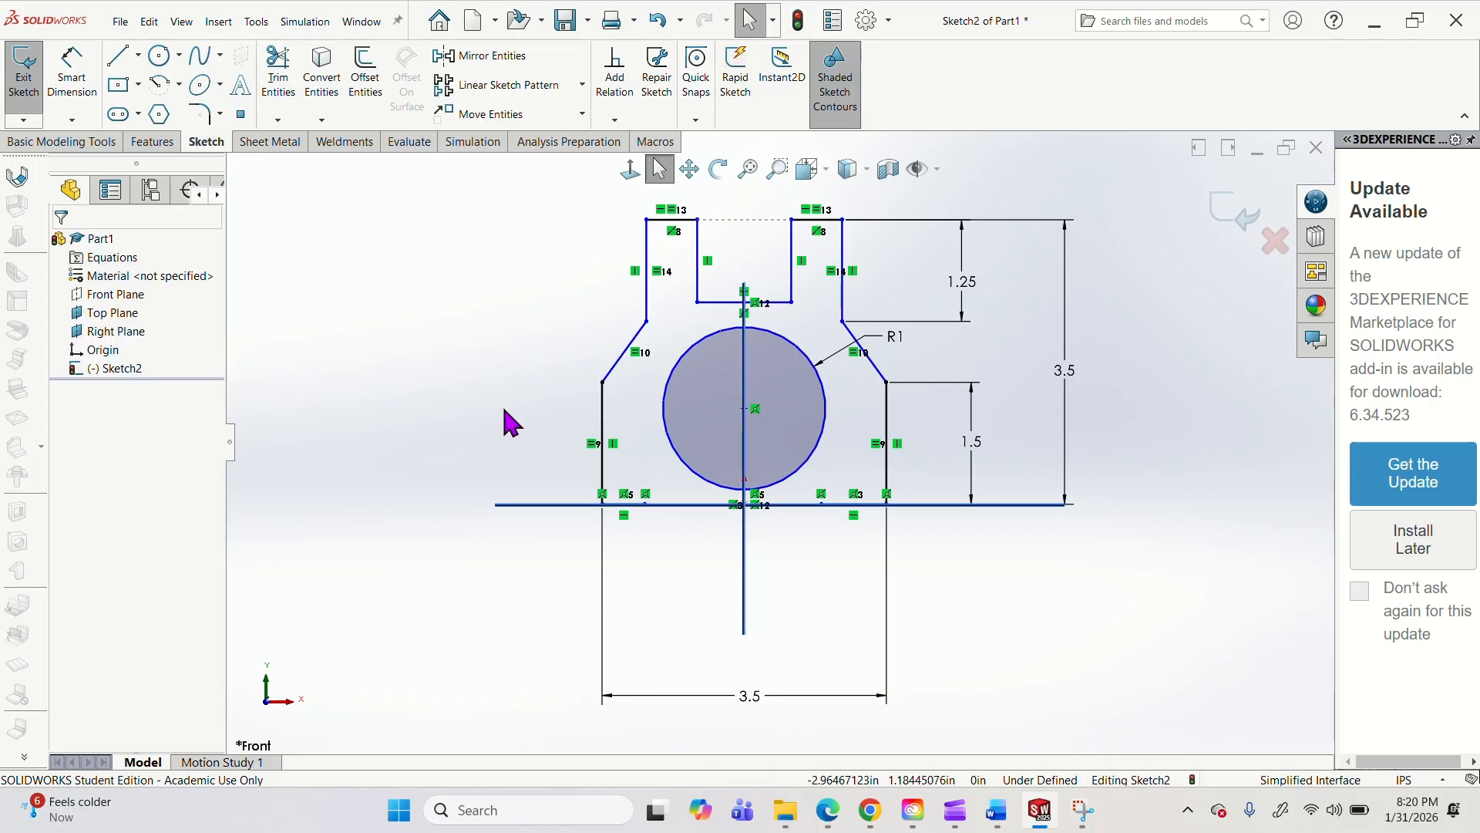
Dimension the height of the circle's centre above the Top Plane to .75 in.
click(71, 70)
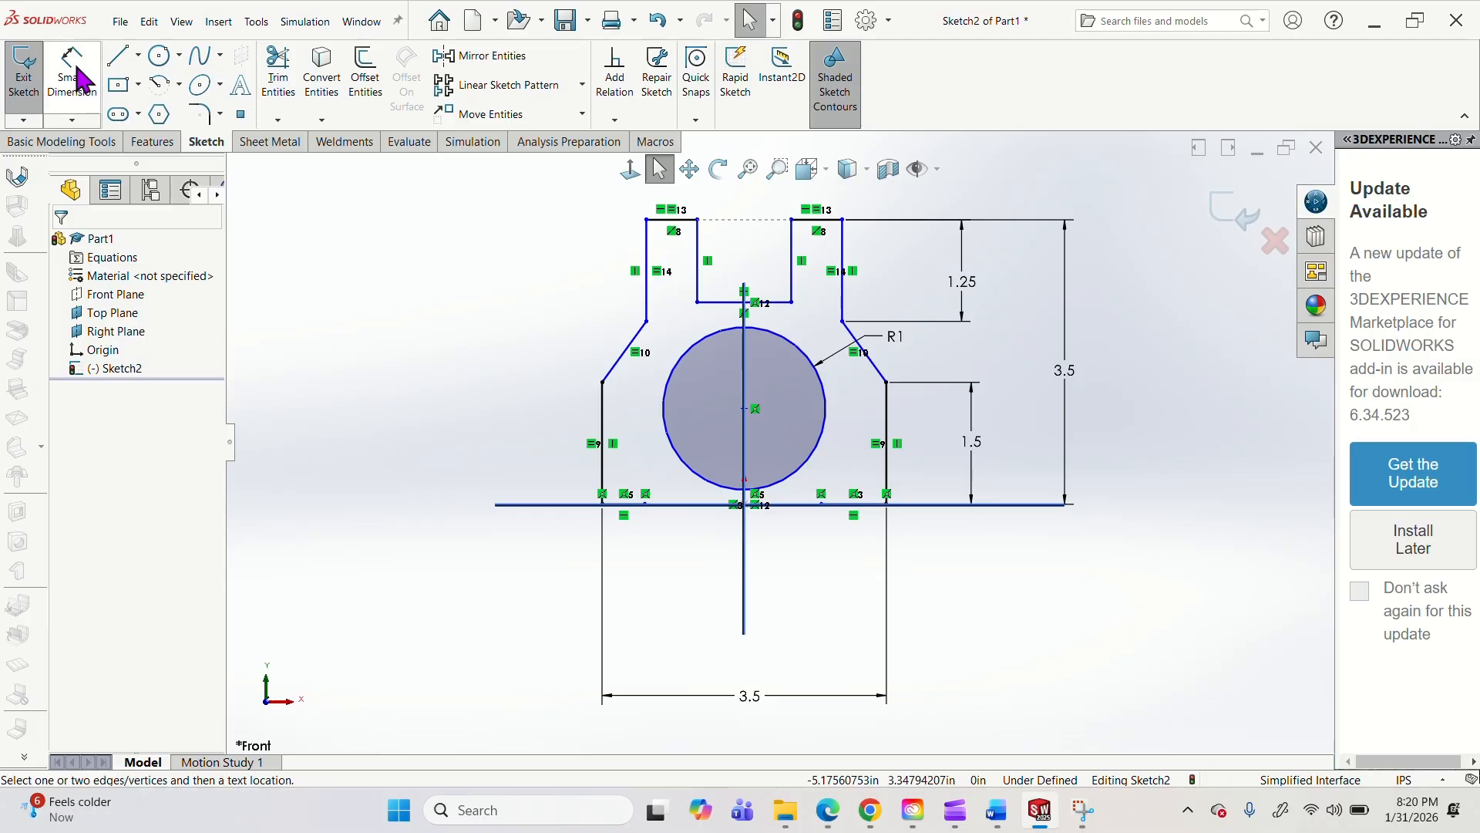
click(781, 505)
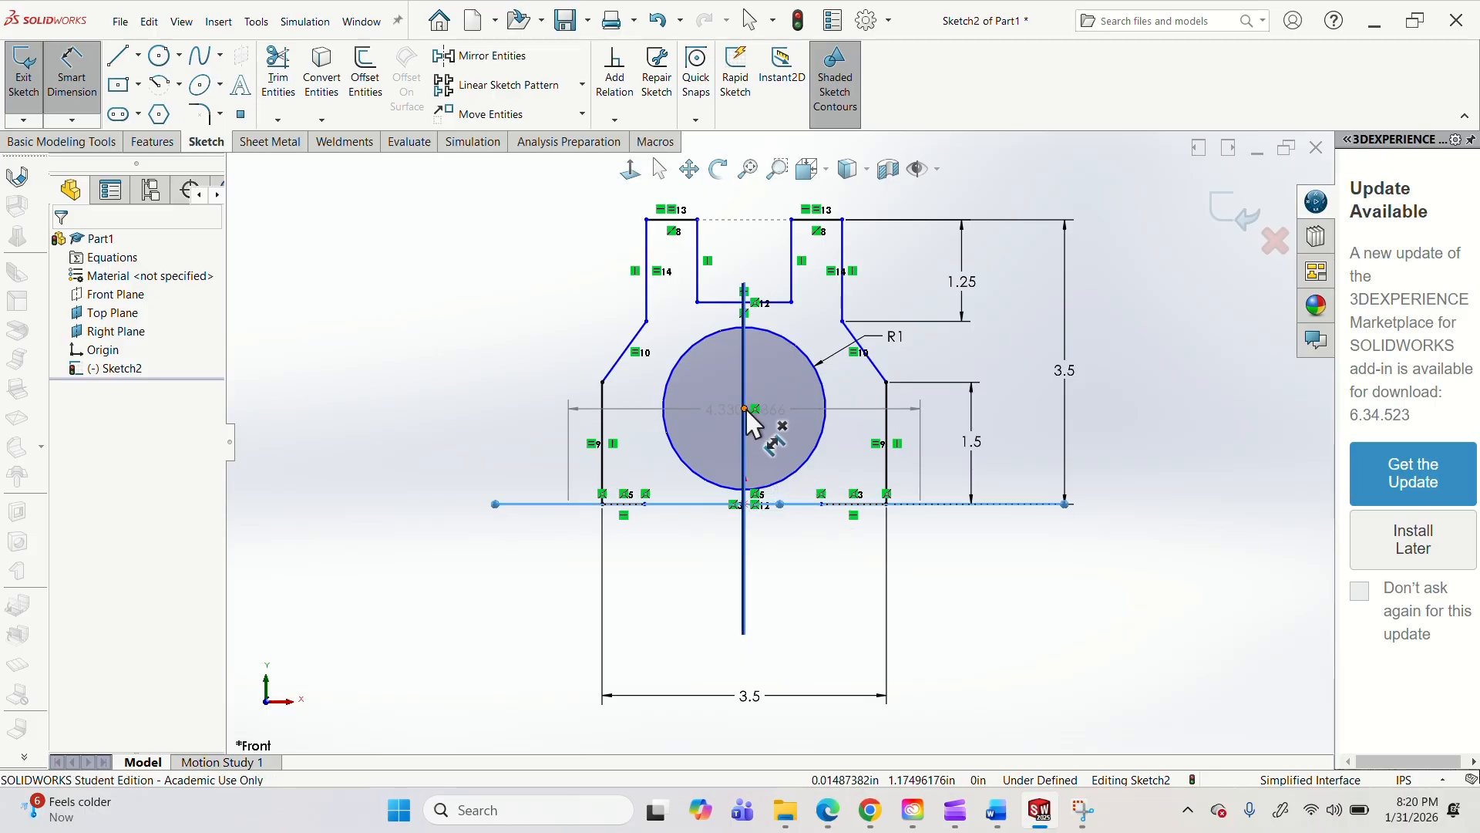
click(745, 409)
click(786, 457)
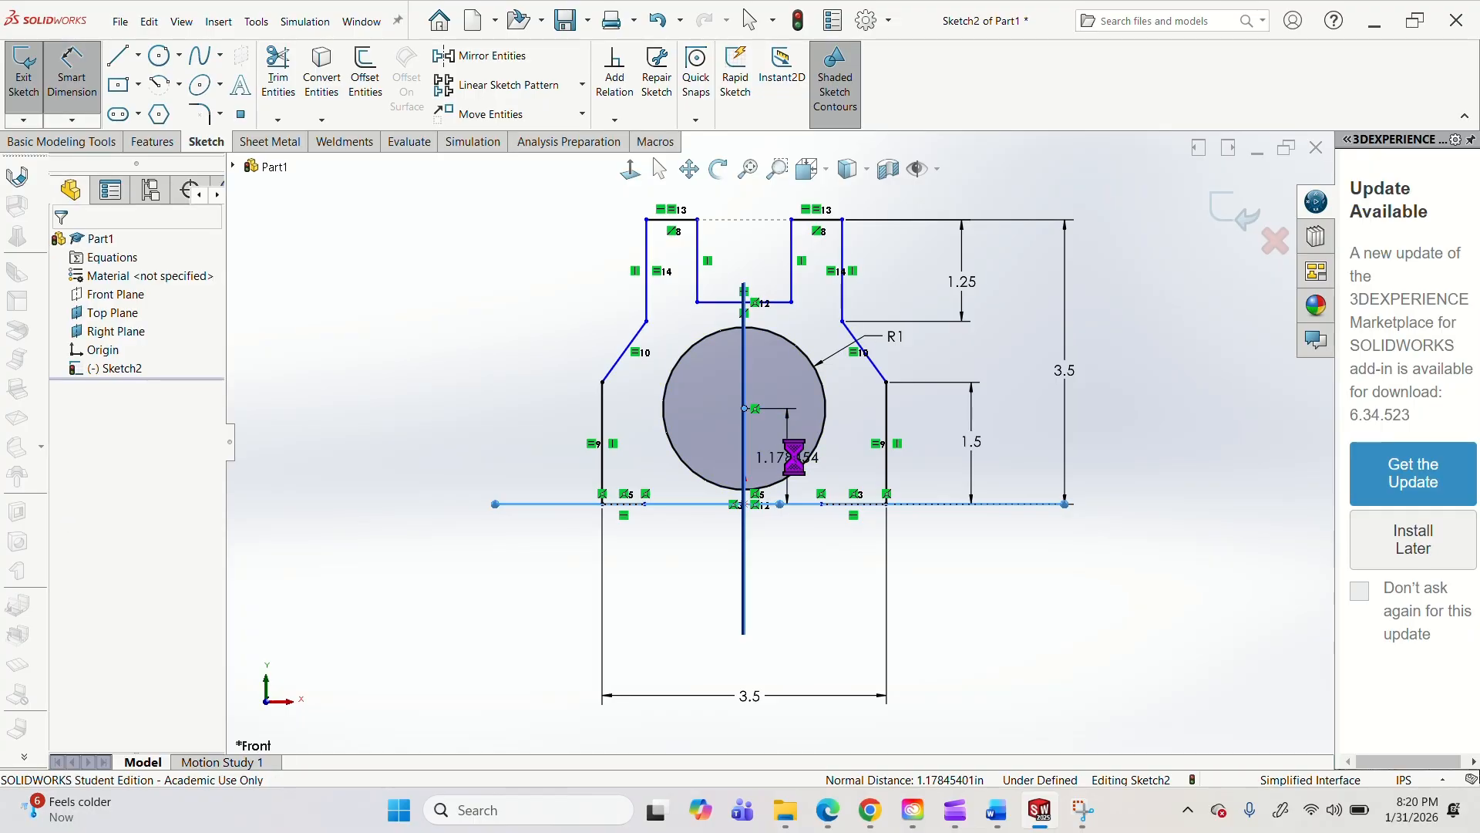
text(.75)
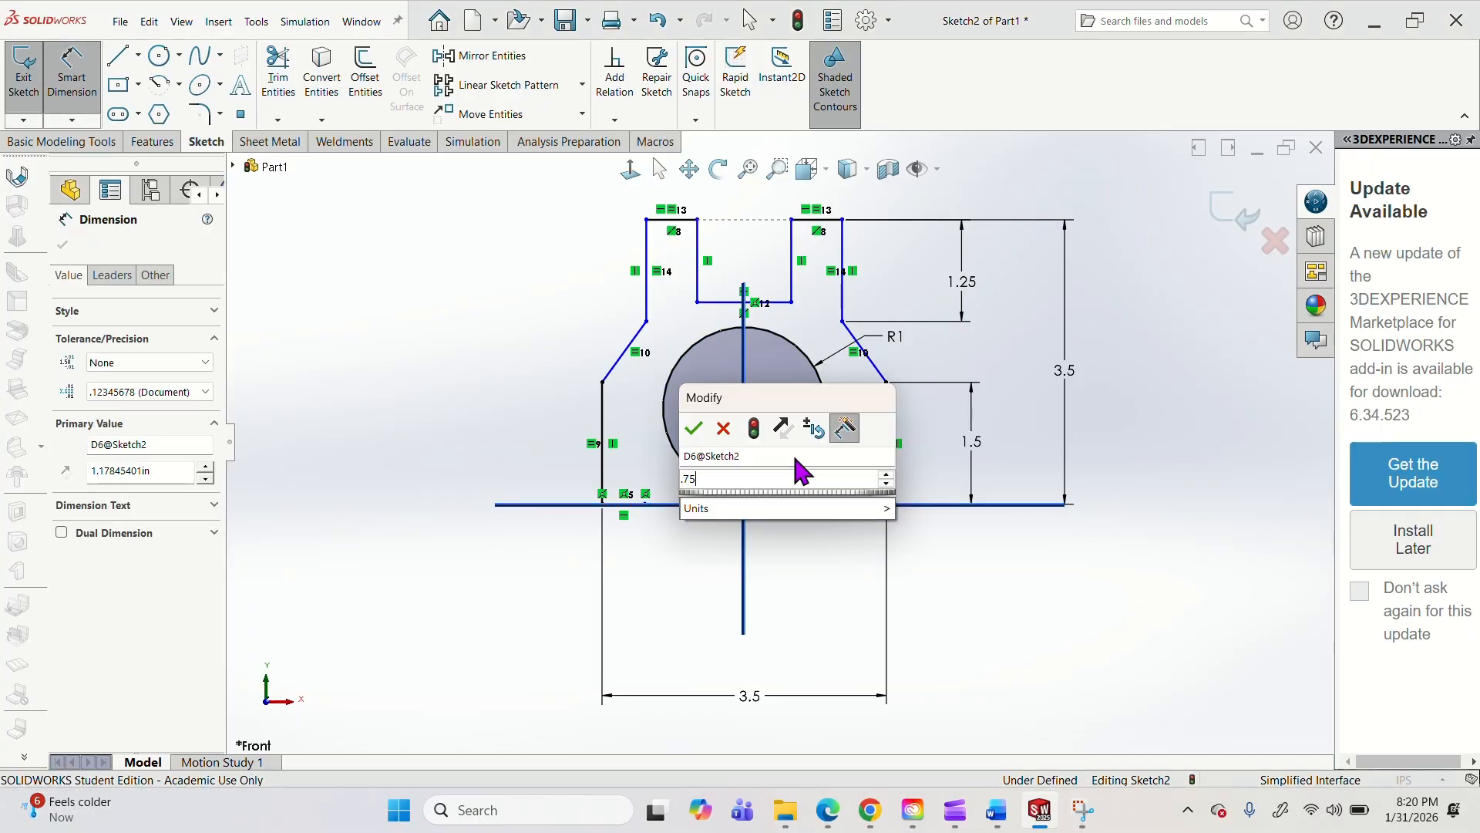
key(Return)
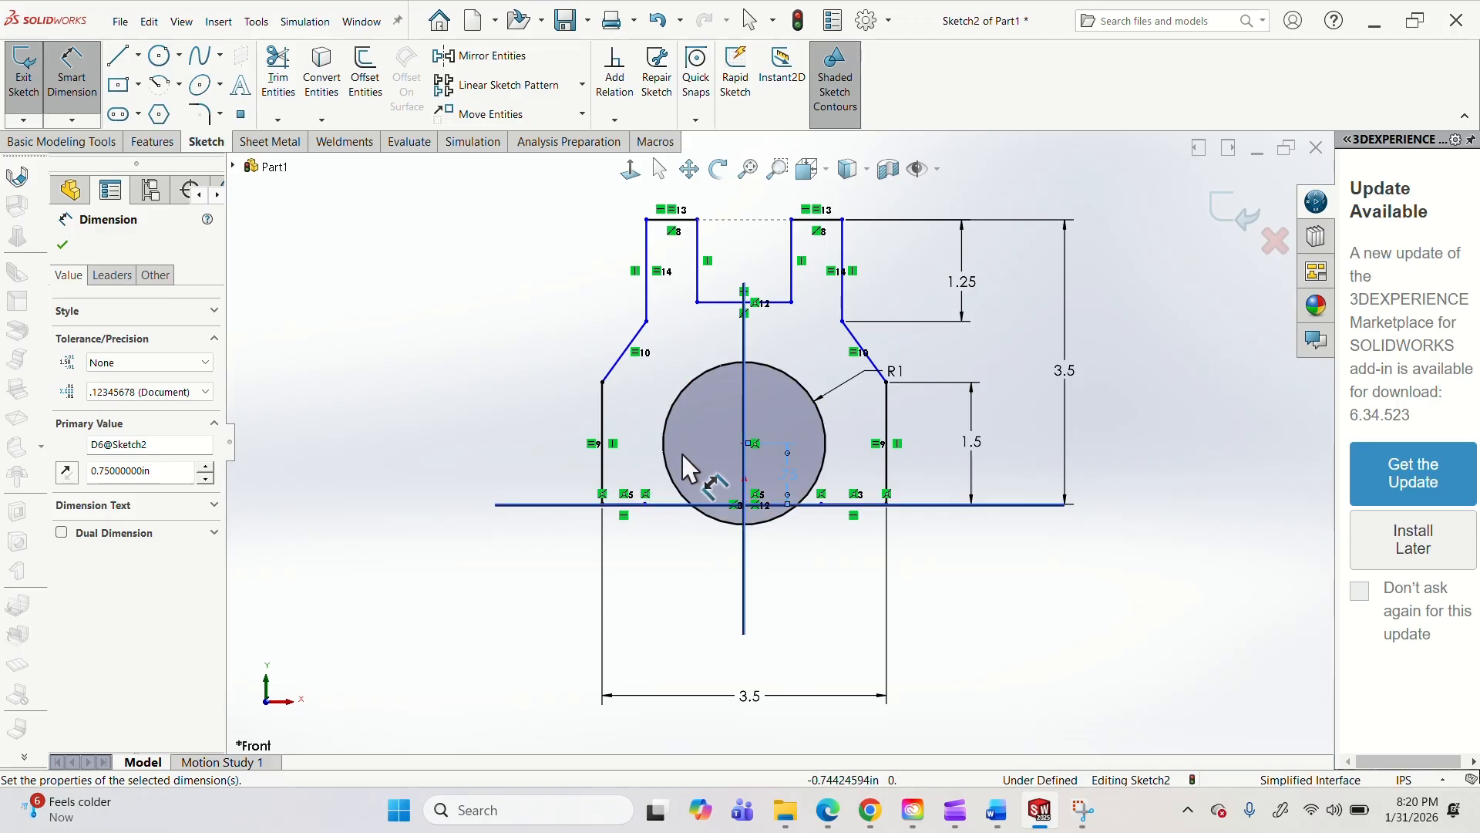
key(Escape)
Widen the fork by moving the left shoulder corner outward to about 1.29 in from the Right Plane.
click(621, 353)
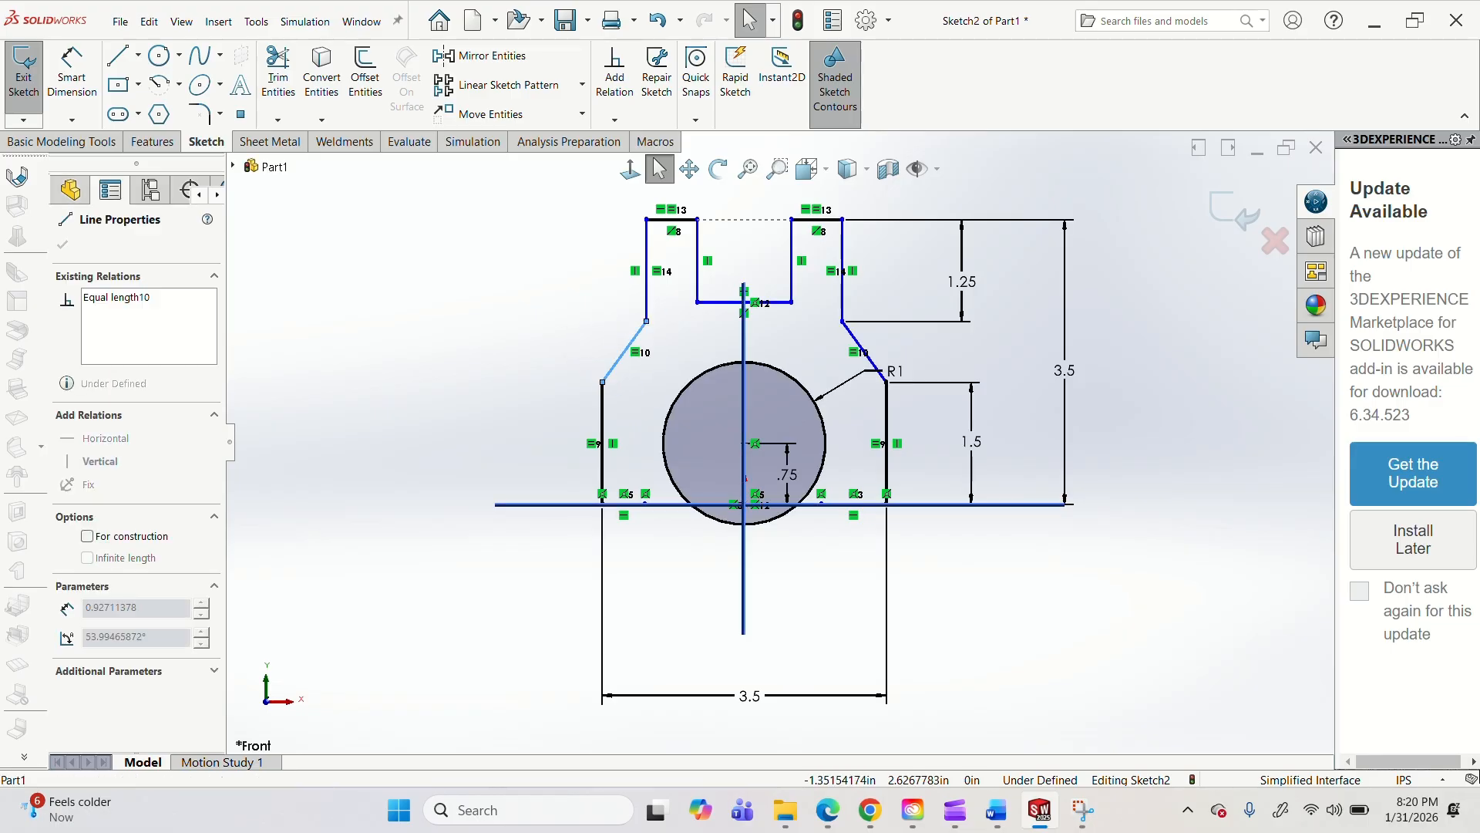
mouse_move(646, 321)
mouse_down()
mouse_move(665, 386)
mouse_move(678, 323)
mouse_move(528, 333)
mouse_move(614, 224)
mouse_move(720, 343)
mouse_move(712, 316)
mouse_move(641, 318)
mouse_up()
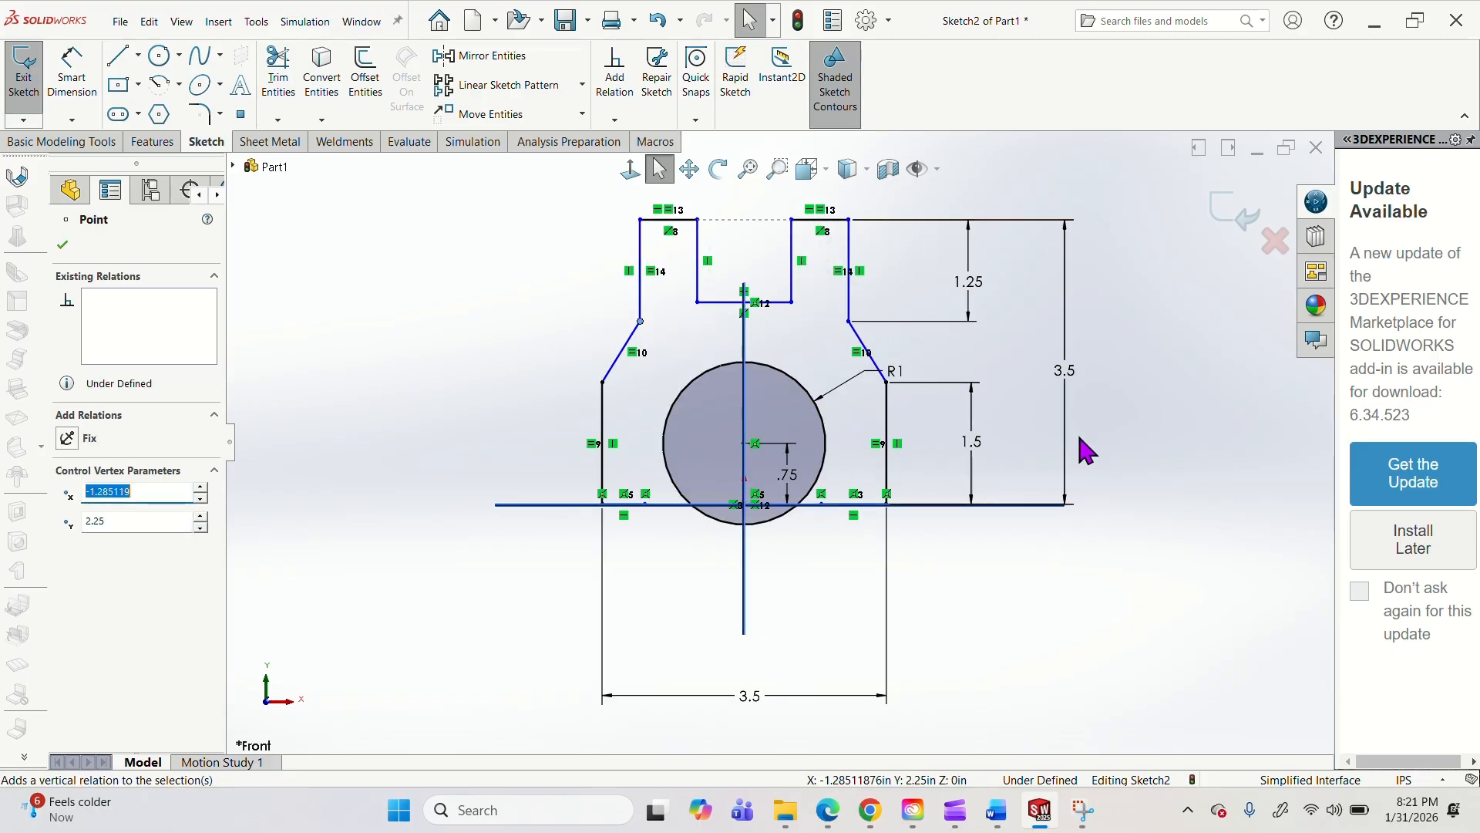
click(924, 472)
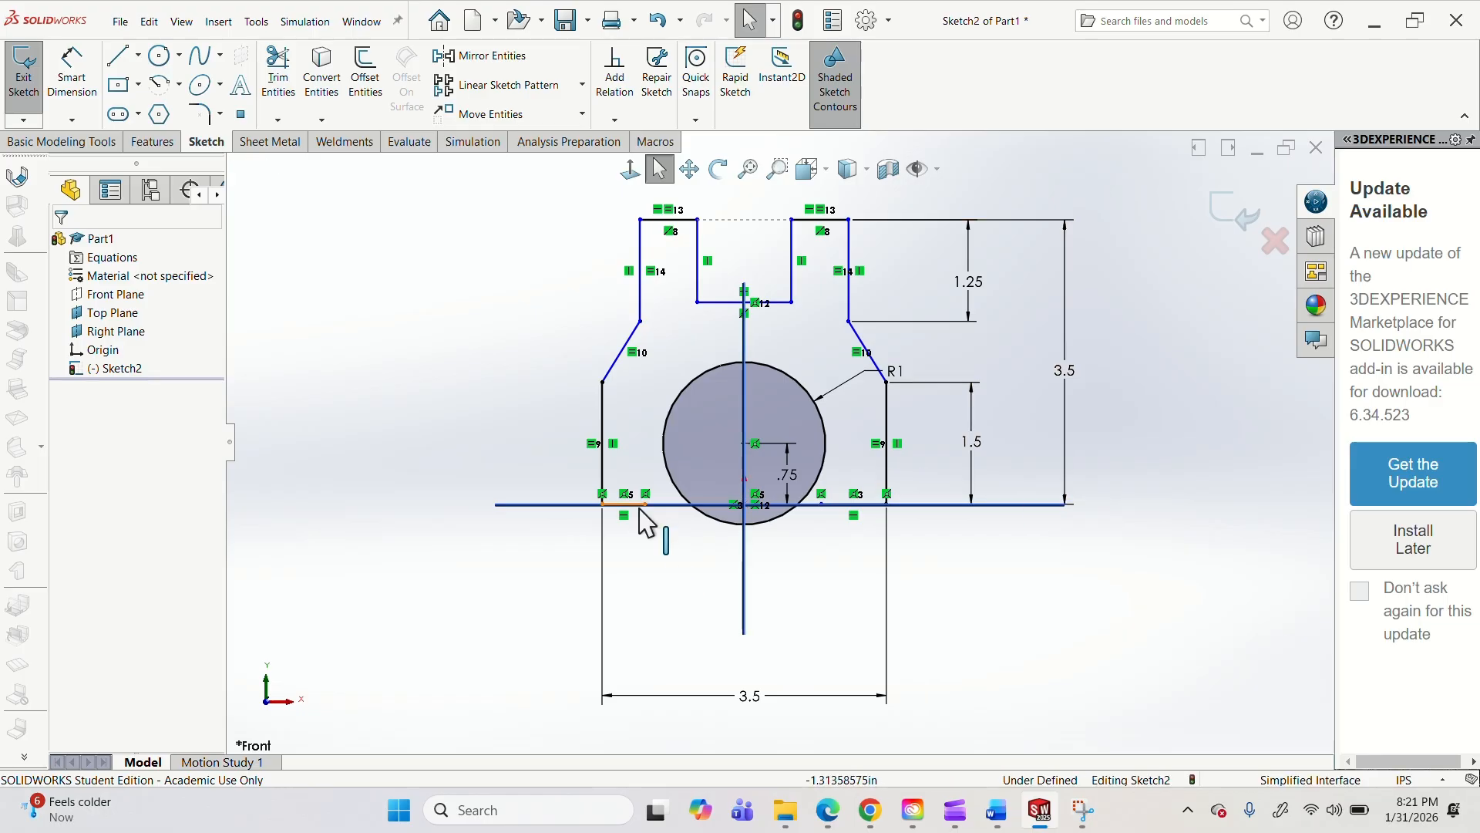
Extend the left bottom edge inward to about 1.15 in from the origin and hide the Top Plane.
mouse_move(646, 504)
mouse_down()
mouse_move(453, 499)
mouse_move(651, 503)
mouse_up()
key(Escape)
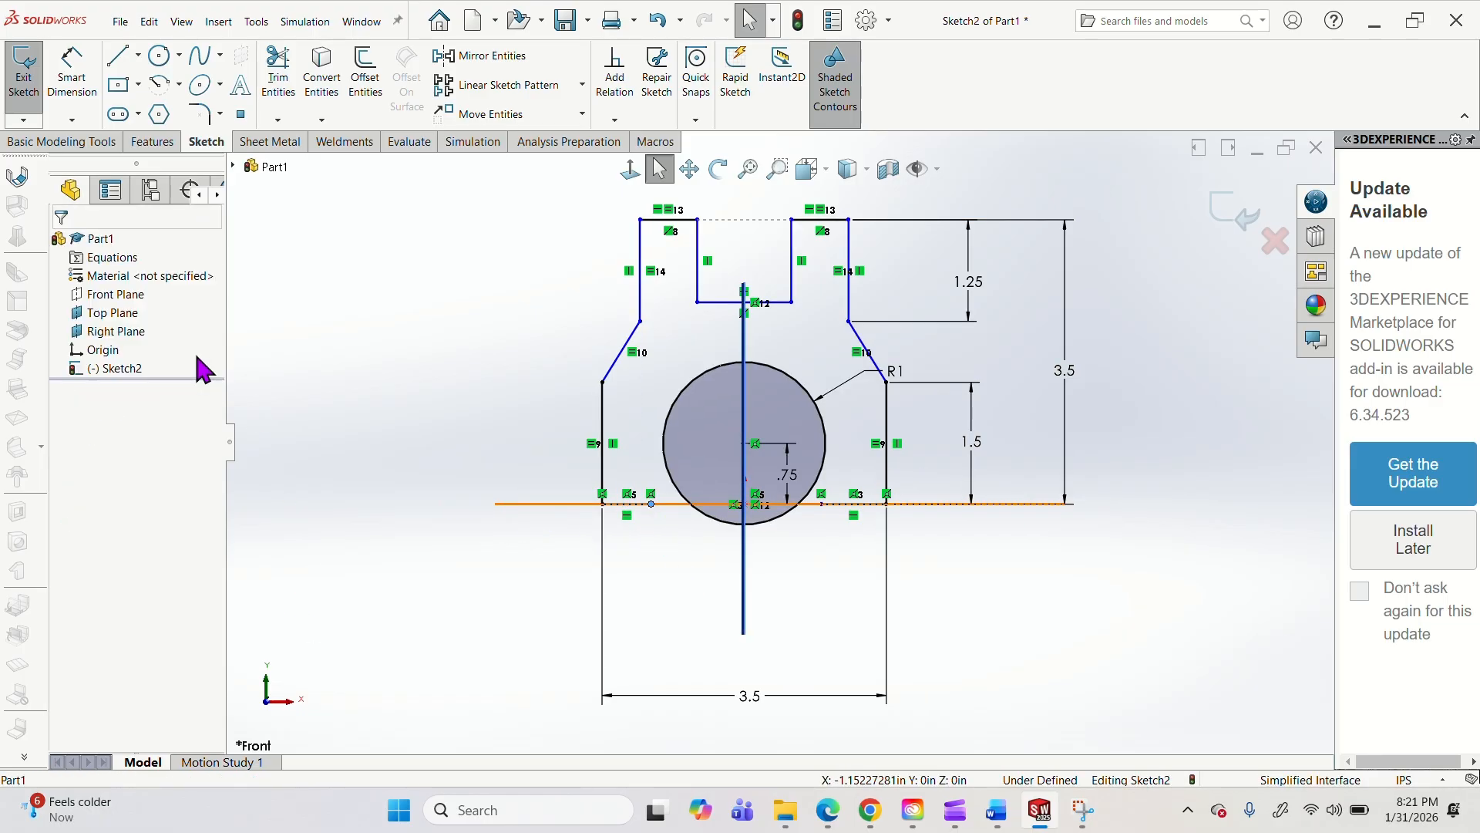
click(101, 313)
right_click(101, 312)
click(136, 286)
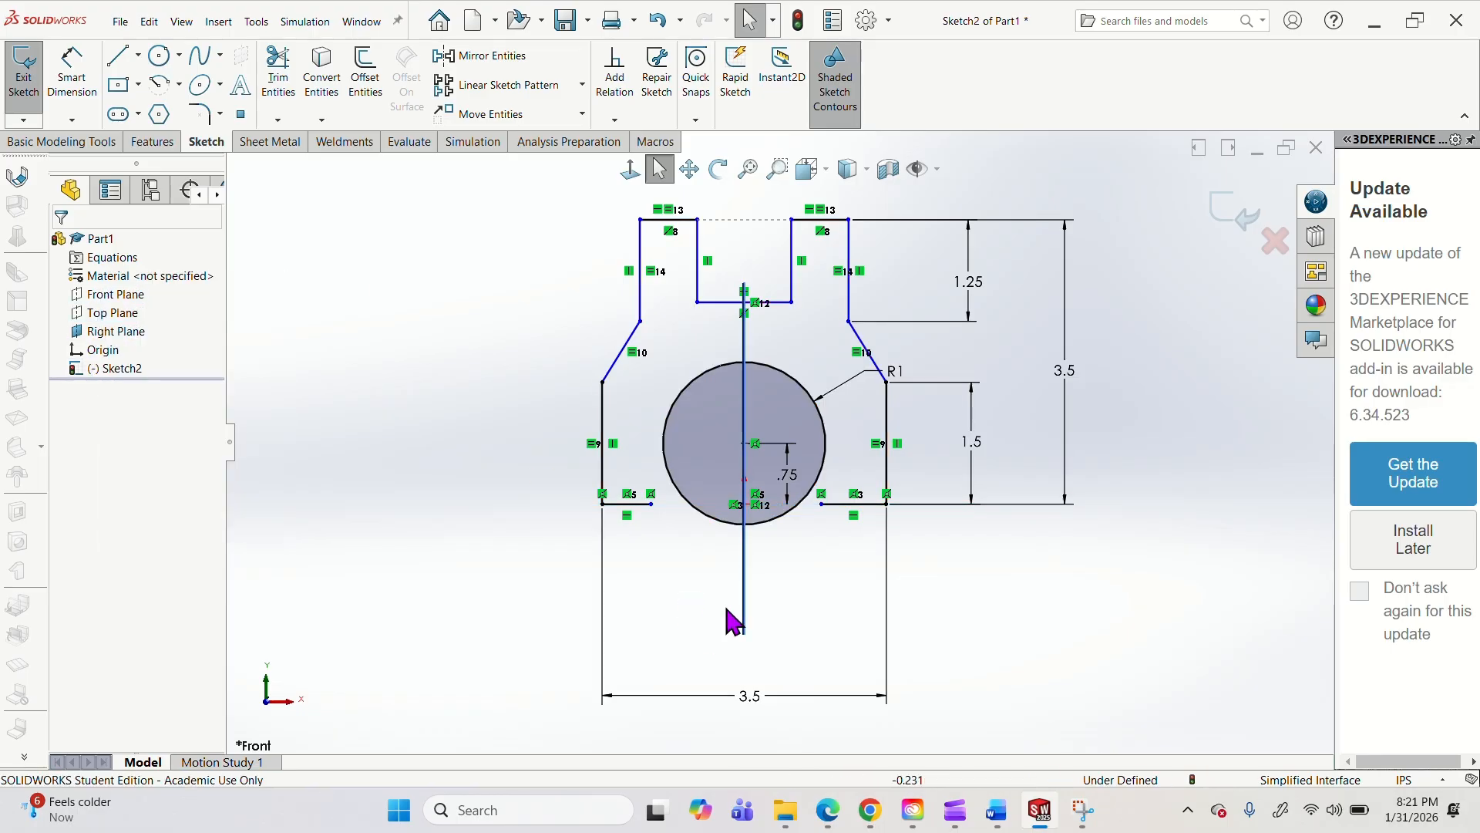
Shorten the right bottom edge to end about 1.15 in from the origin and make both bottom edges equal in length.
drag(819, 507, 838, 512)
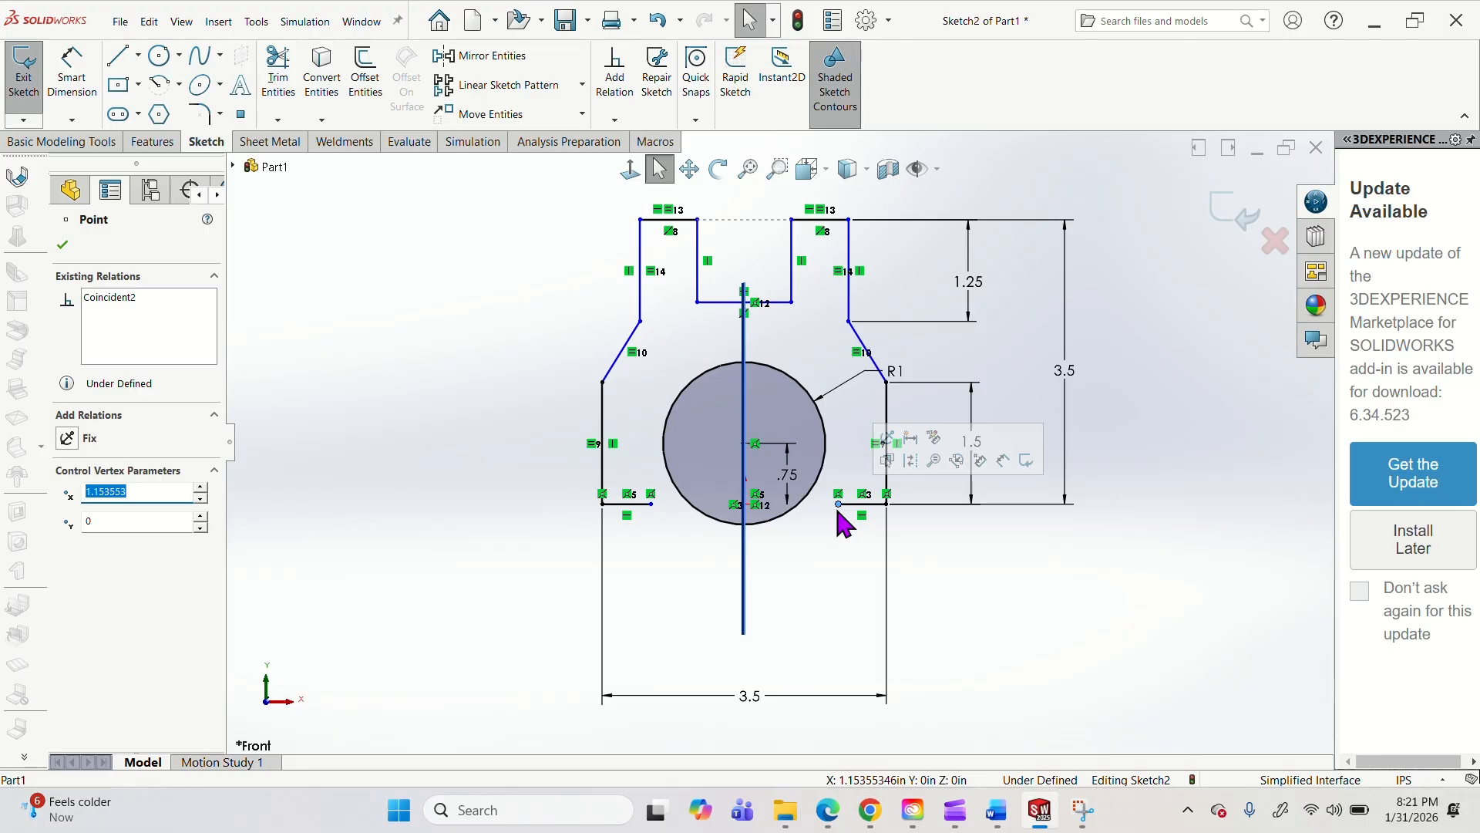
click(625, 504)
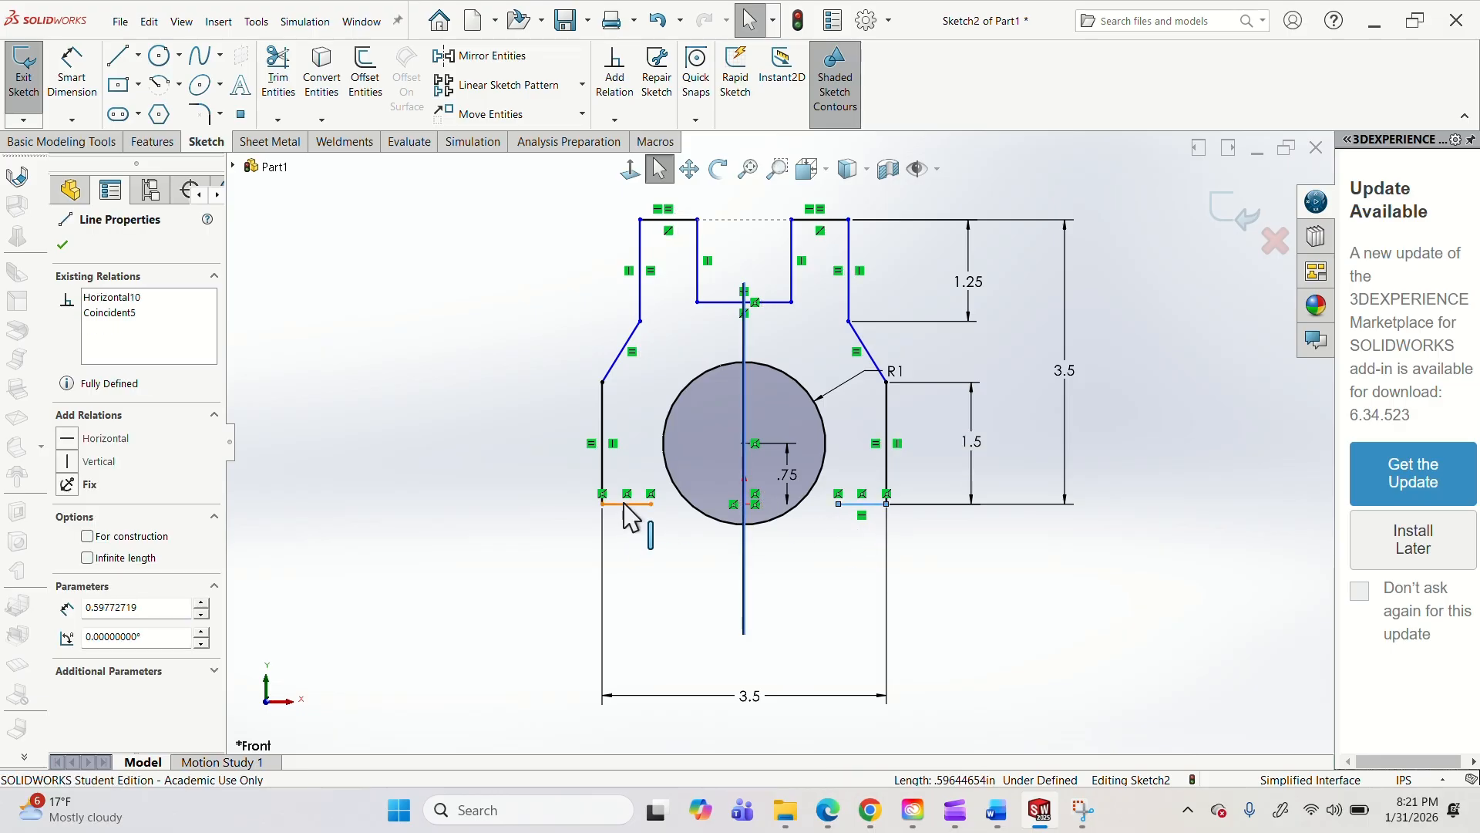
ctrl+click(626, 506)
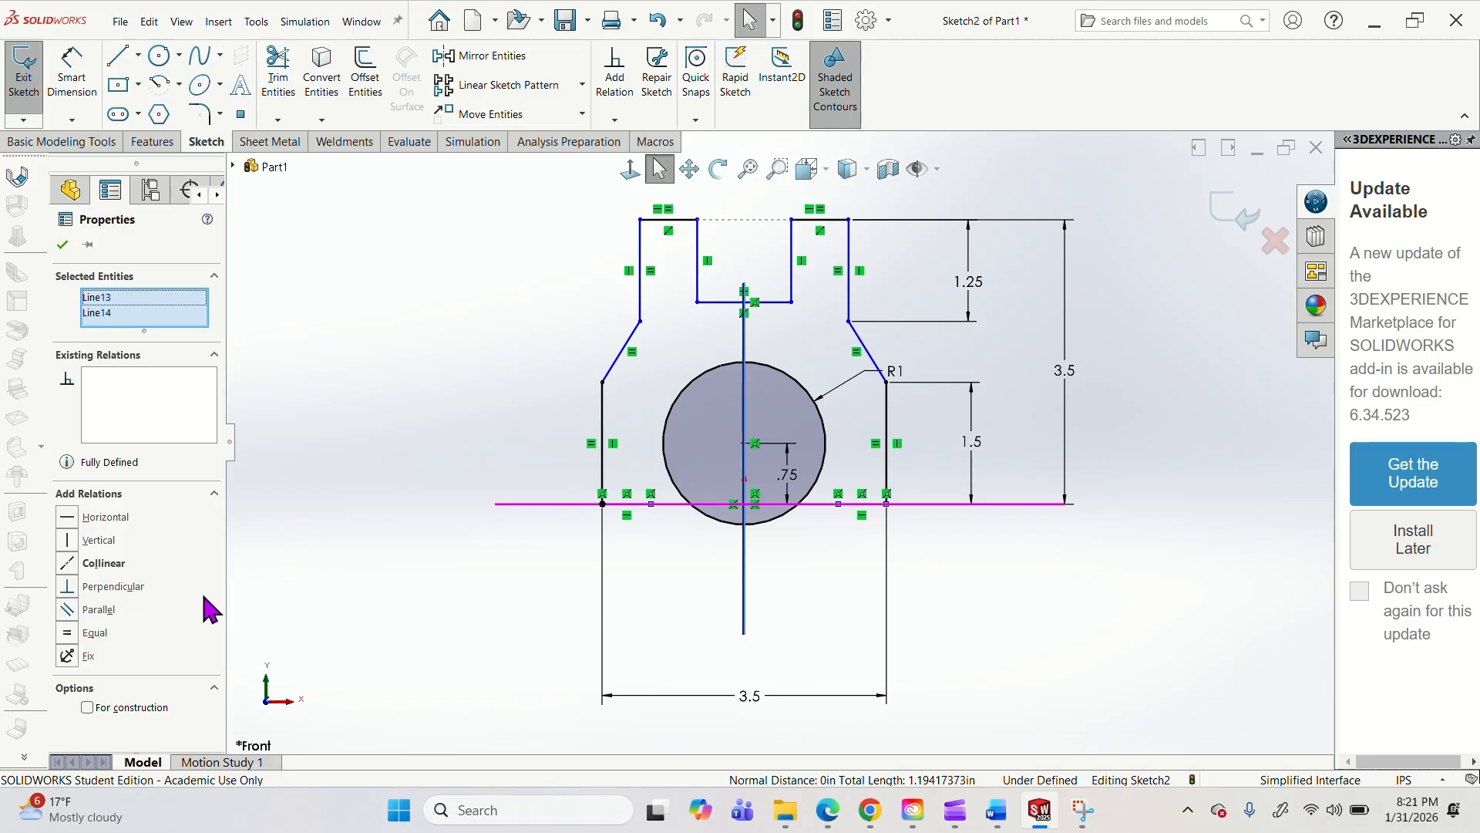
click(96, 633)
click(766, 611)
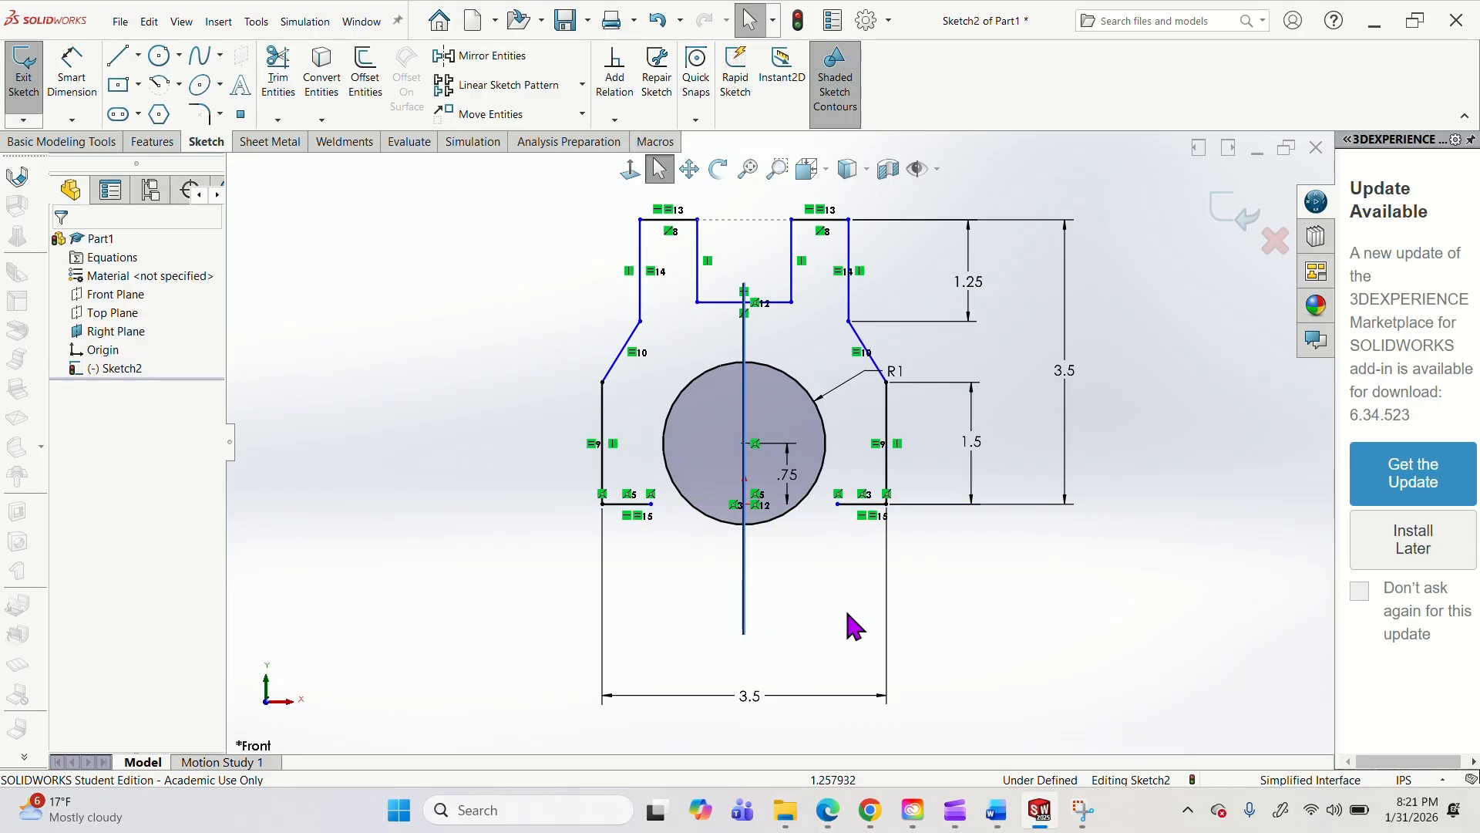
Sketch a 0.75 in vertical line down from the circle's left quadrant and join the left bottom edge's inner end to it.
click(118, 57)
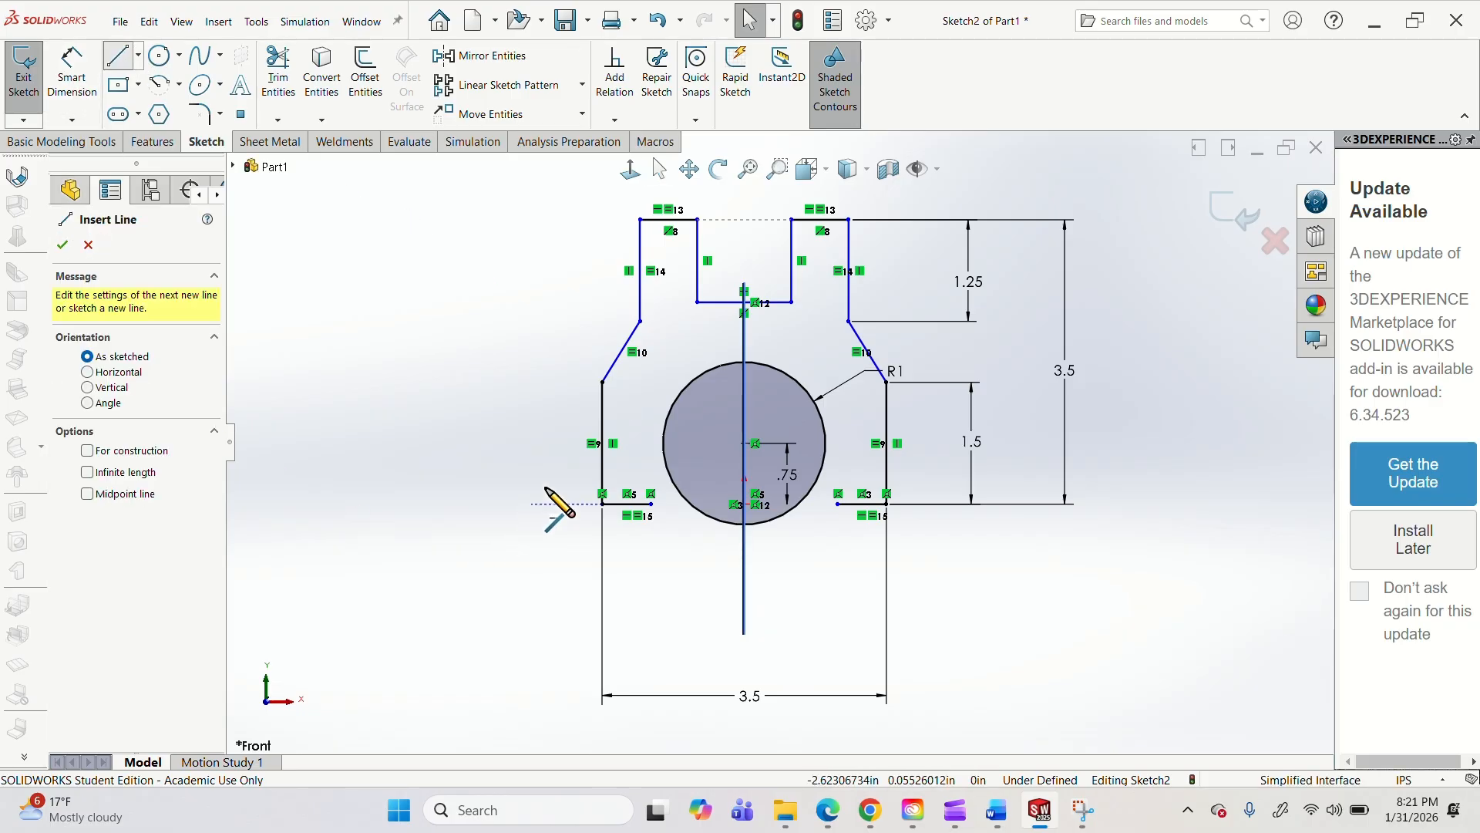
click(662, 443)
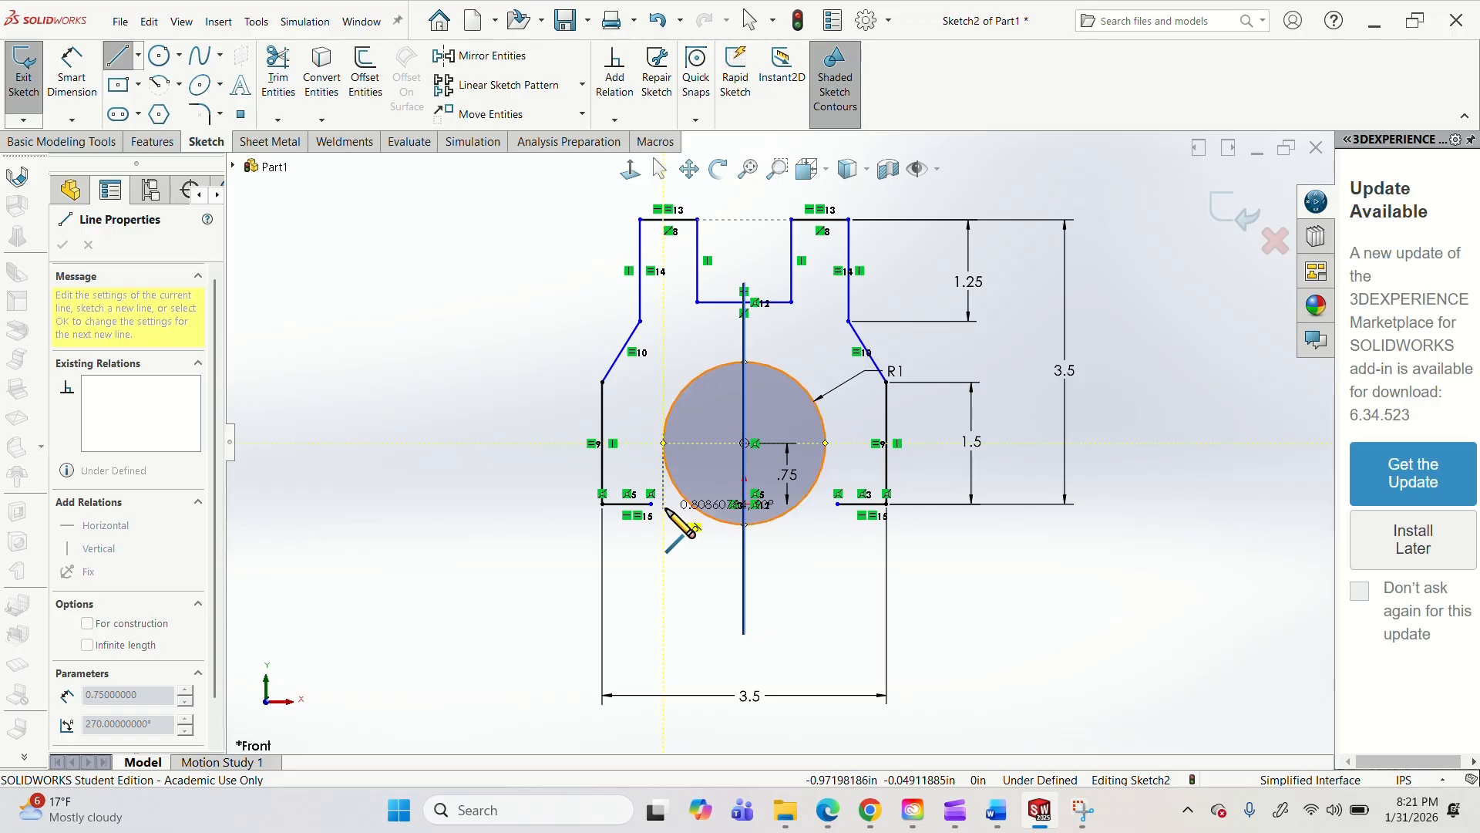
click(663, 504)
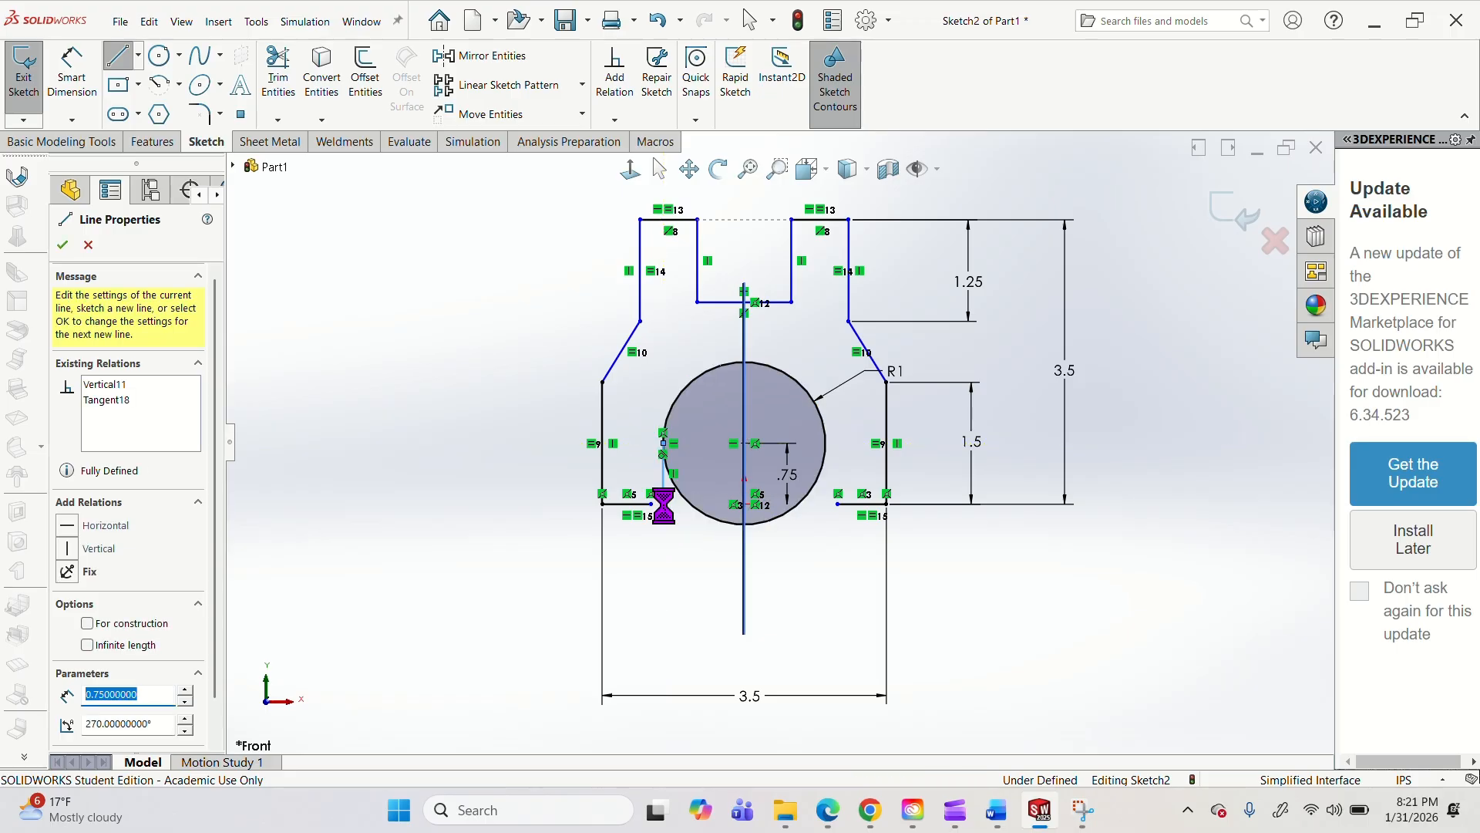
key(Escape)
mouse_move(652, 505)
mouse_down()
mouse_move(679, 521)
mouse_move(663, 506)
mouse_up()
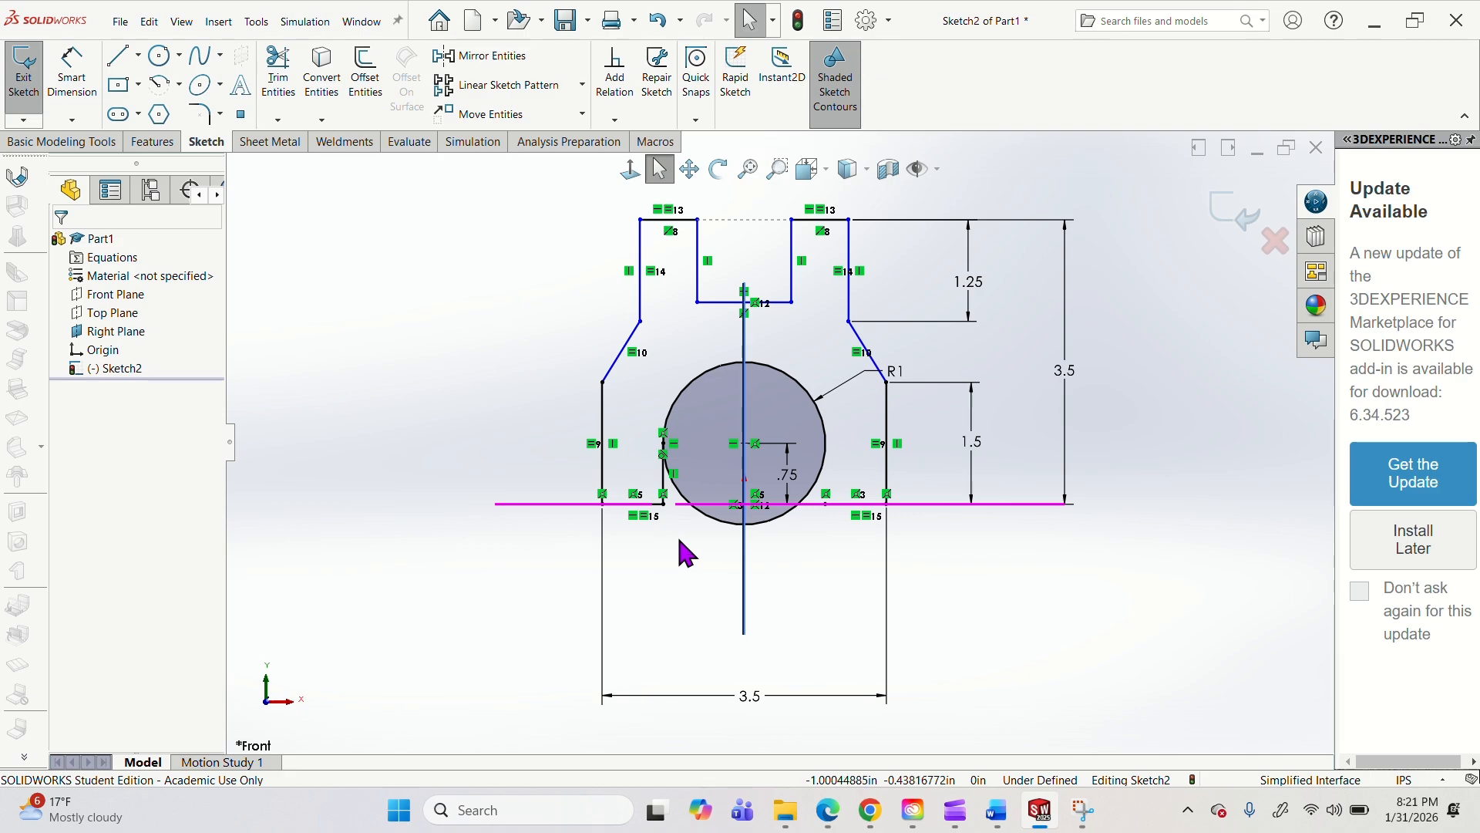
Sketch a 0.75 in vertical line from the circle's right quadrant down to the right bottom edge's inner end.
click(120, 56)
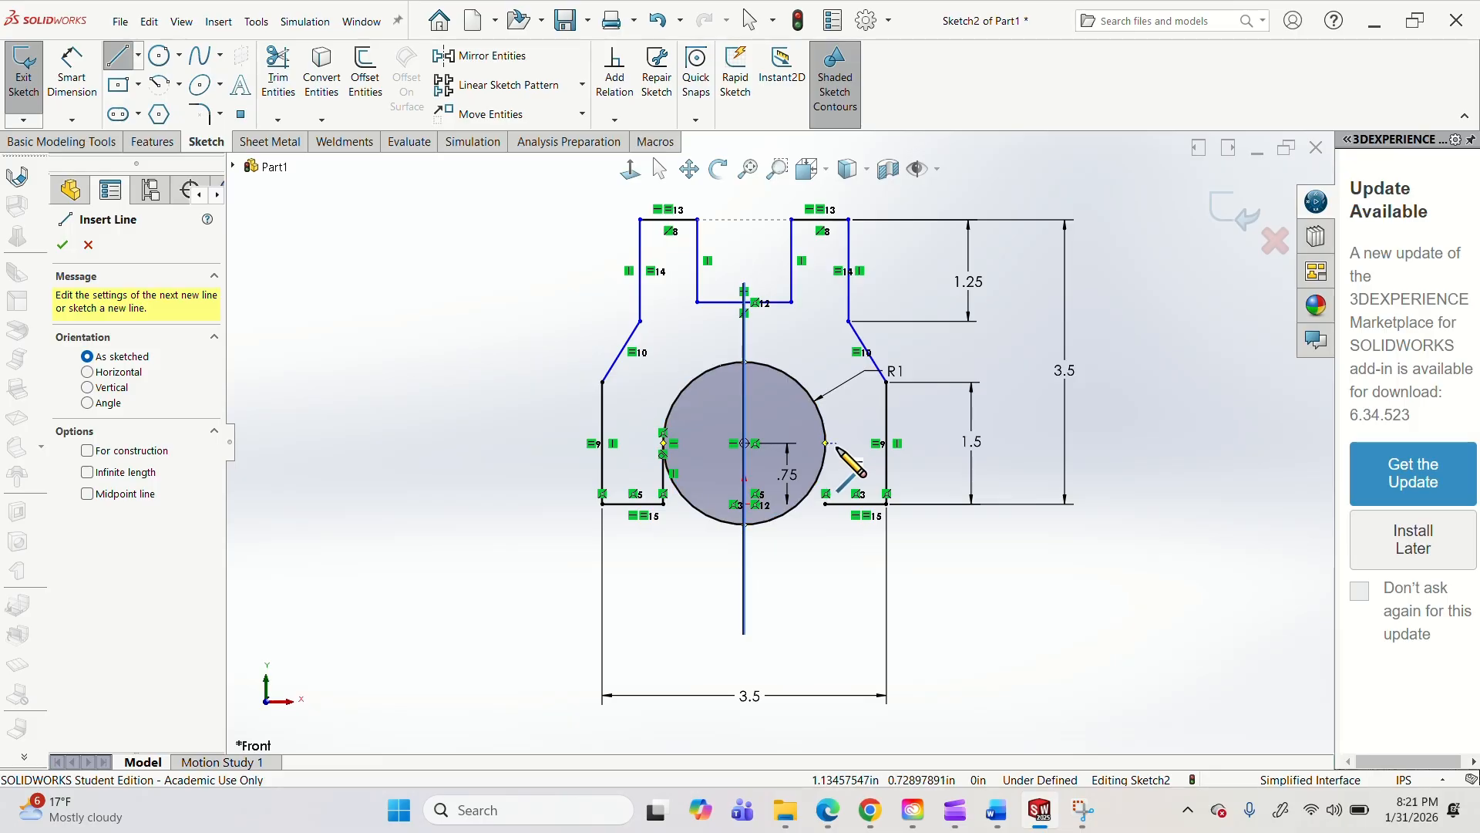
click(826, 444)
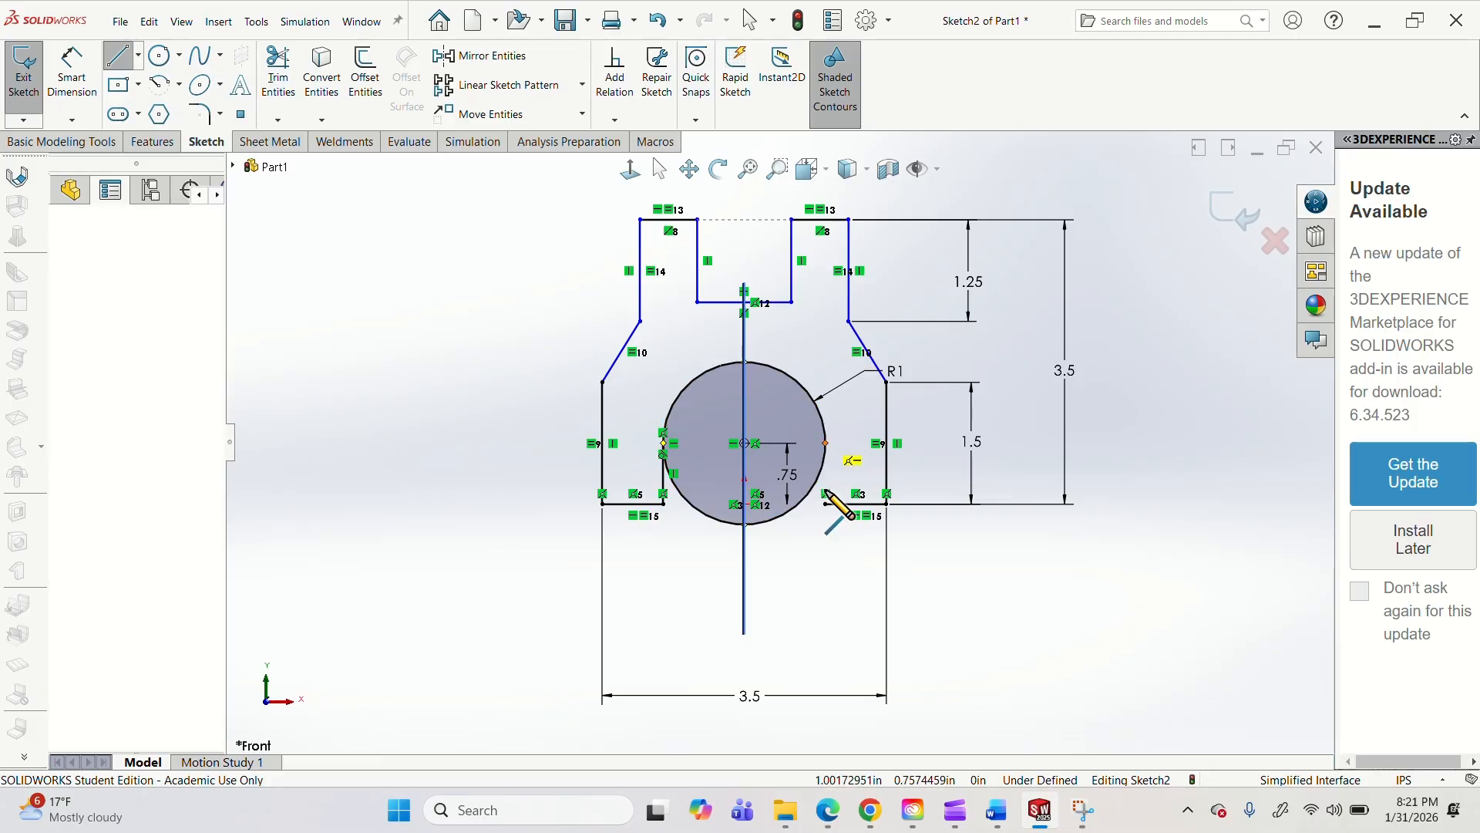
click(826, 504)
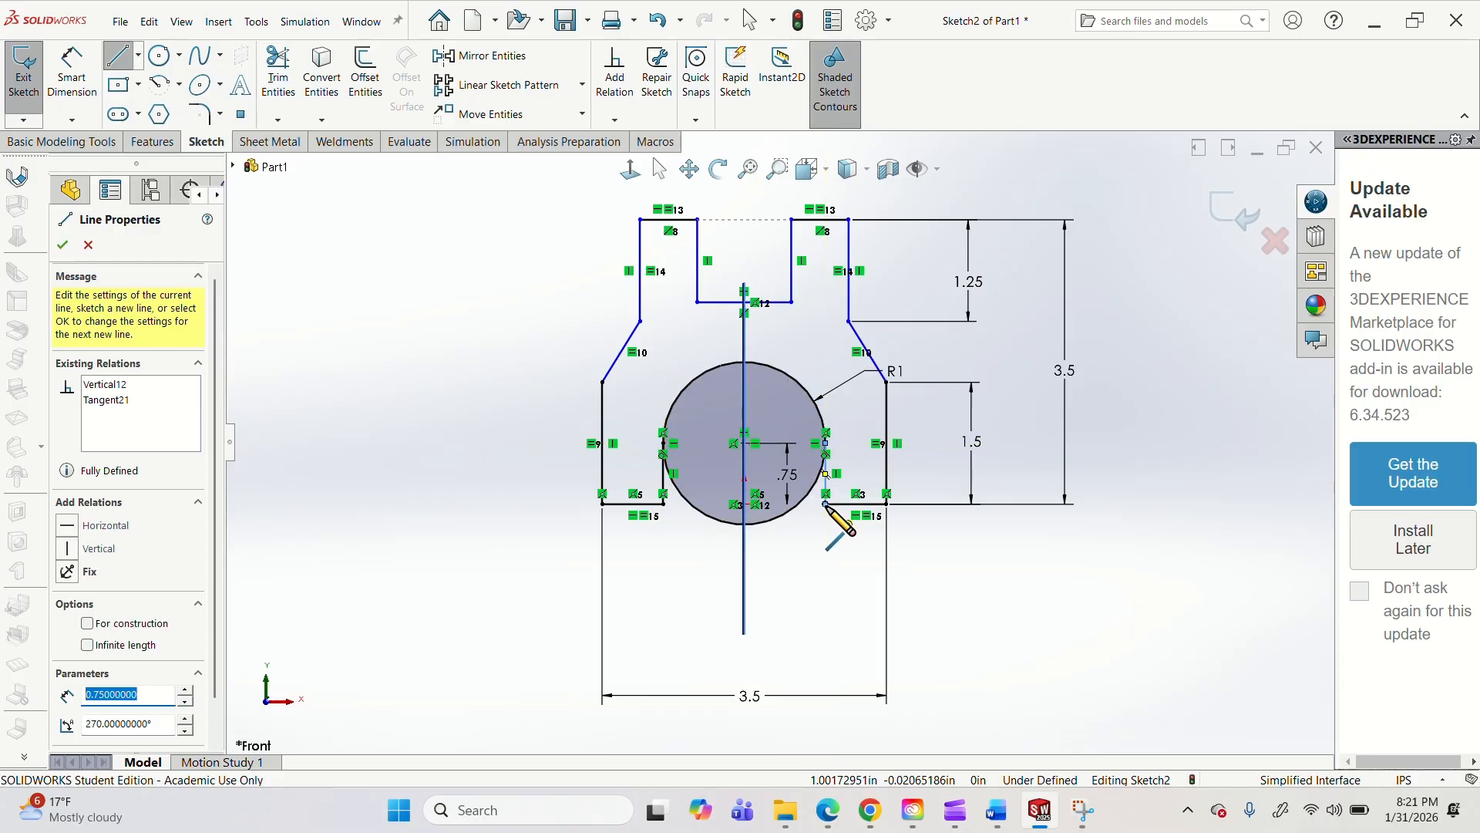
key(Escape)
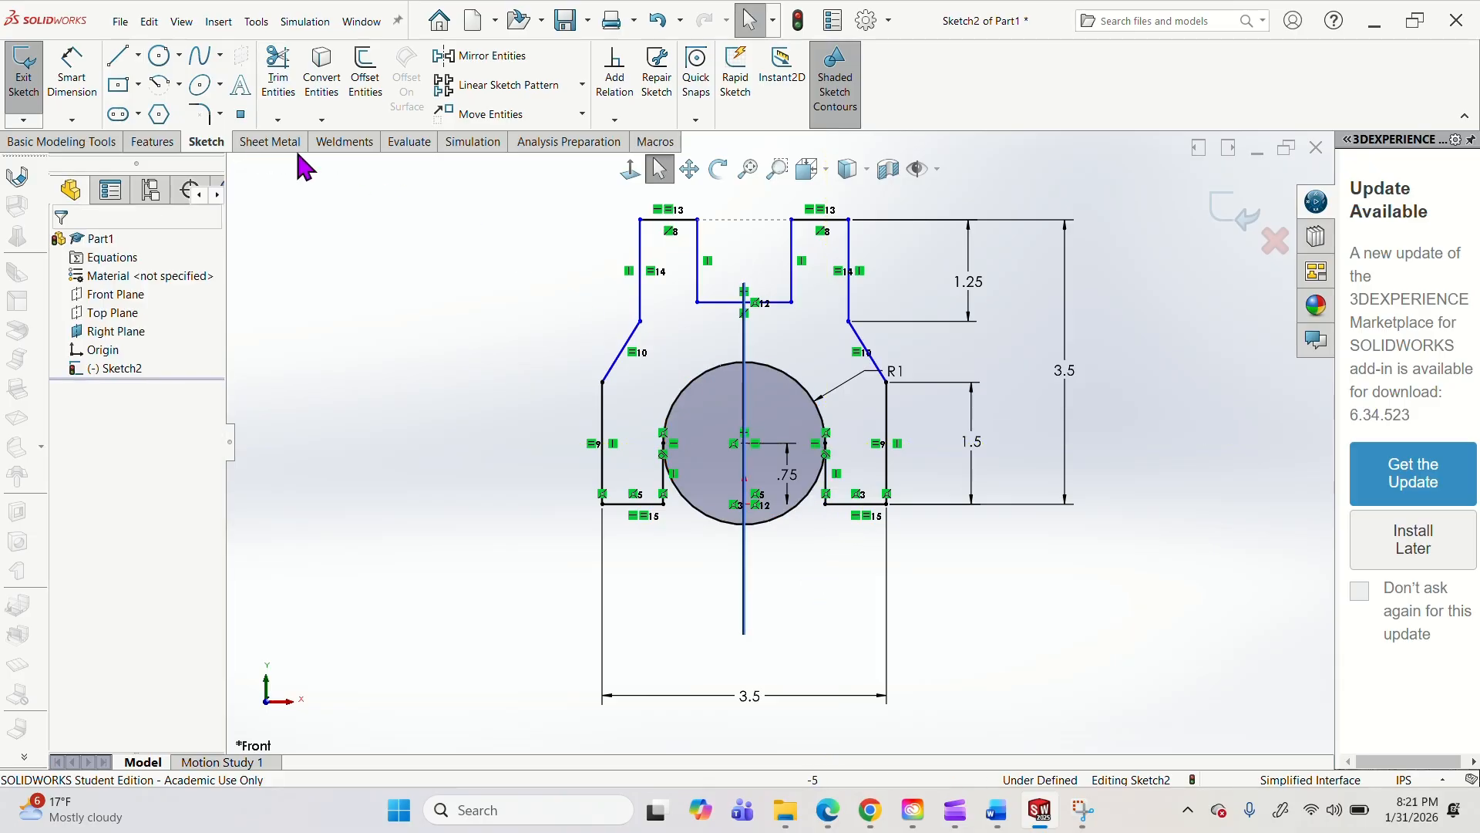
Trim away the lower part of the R1 circle between the two legs to leave an open arch.
click(279, 71)
click(699, 525)
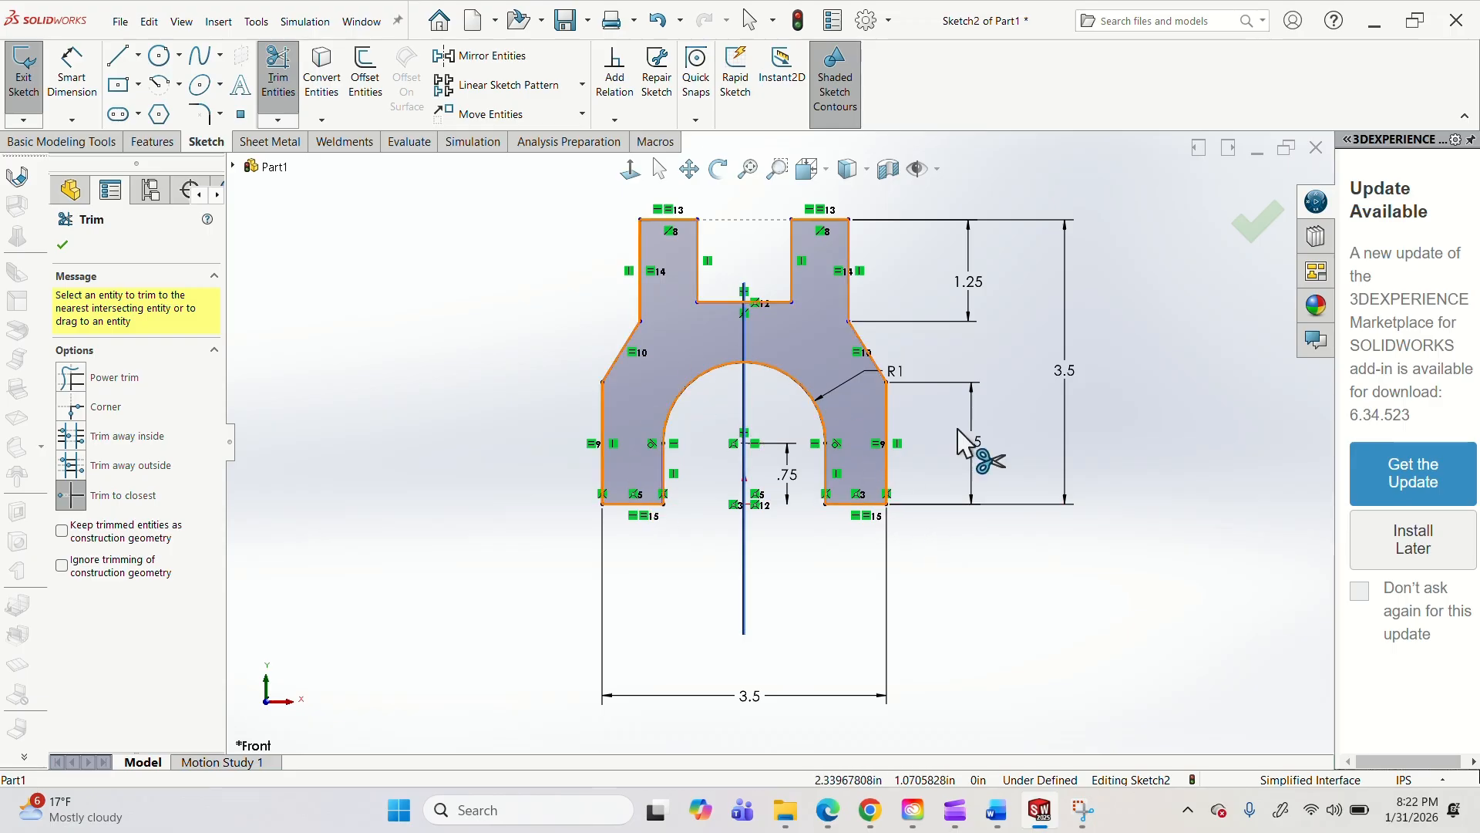
key(Escape)
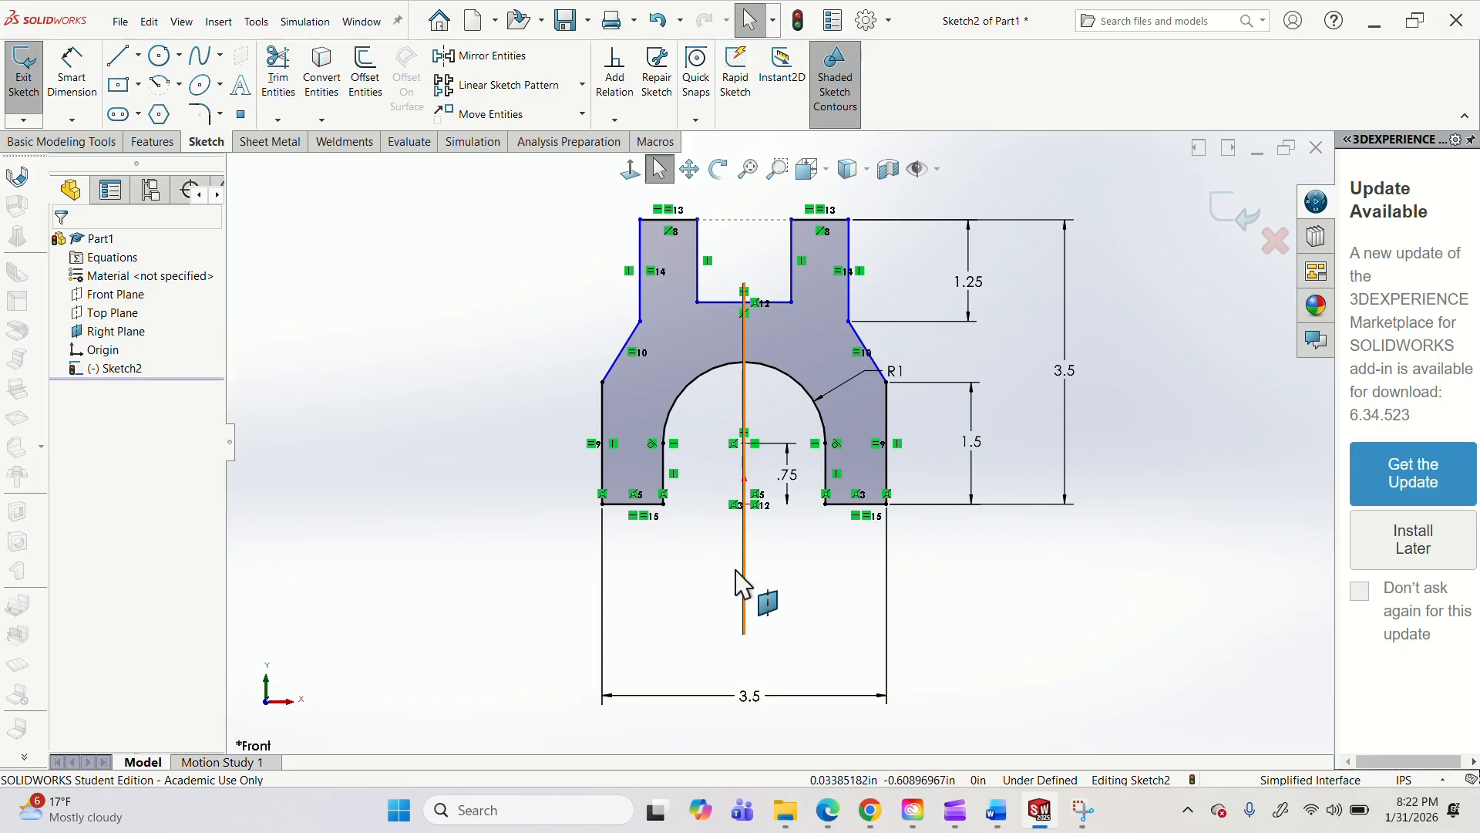
Switch to the Transfer Fork PDF in Edge, erase the blue pen marks on the drawing, and return to SOLIDWORKS.
click(824, 807)
click(1096, 691)
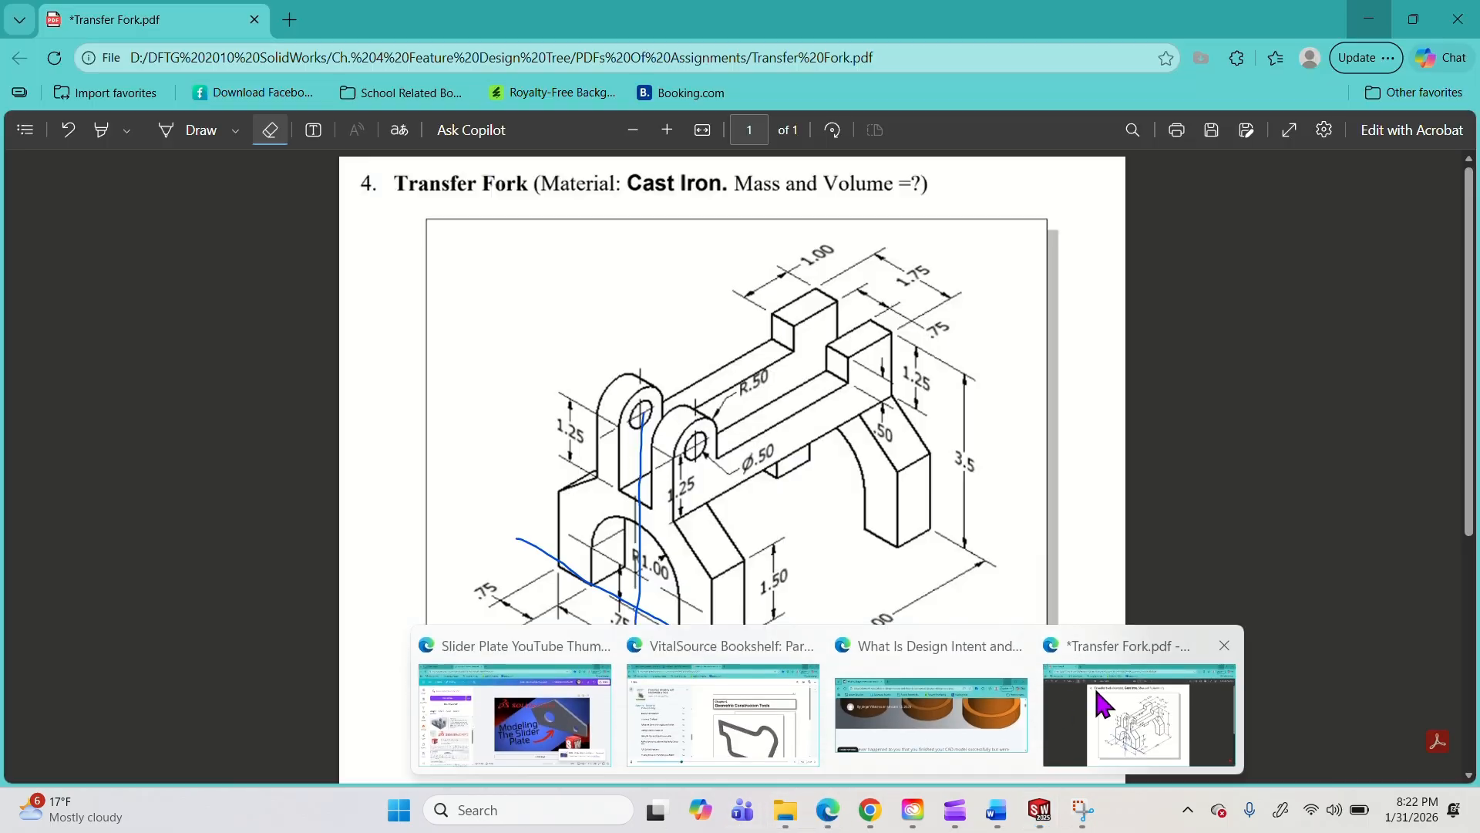
click(638, 569)
click(654, 616)
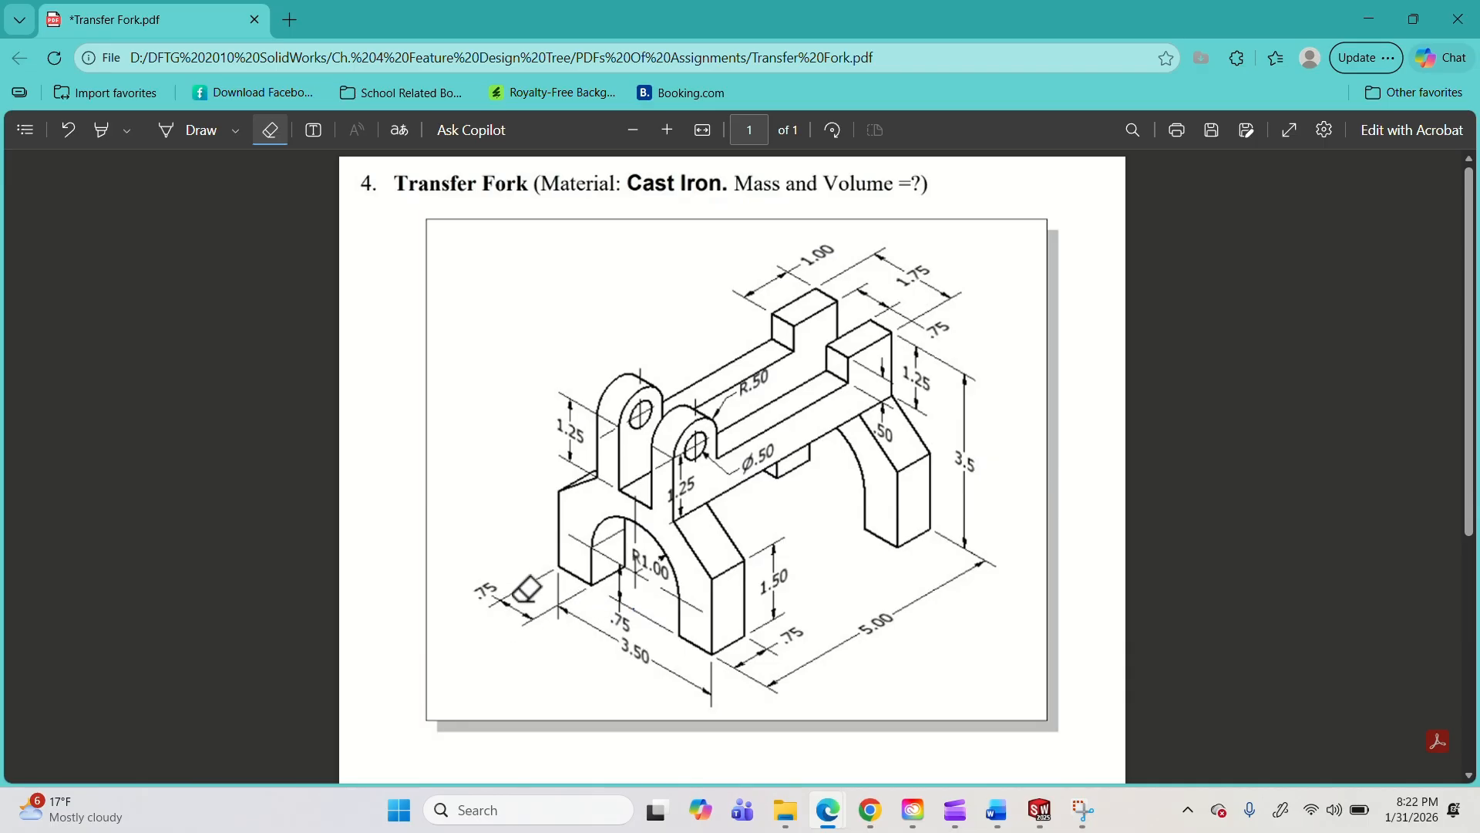
click(1370, 20)
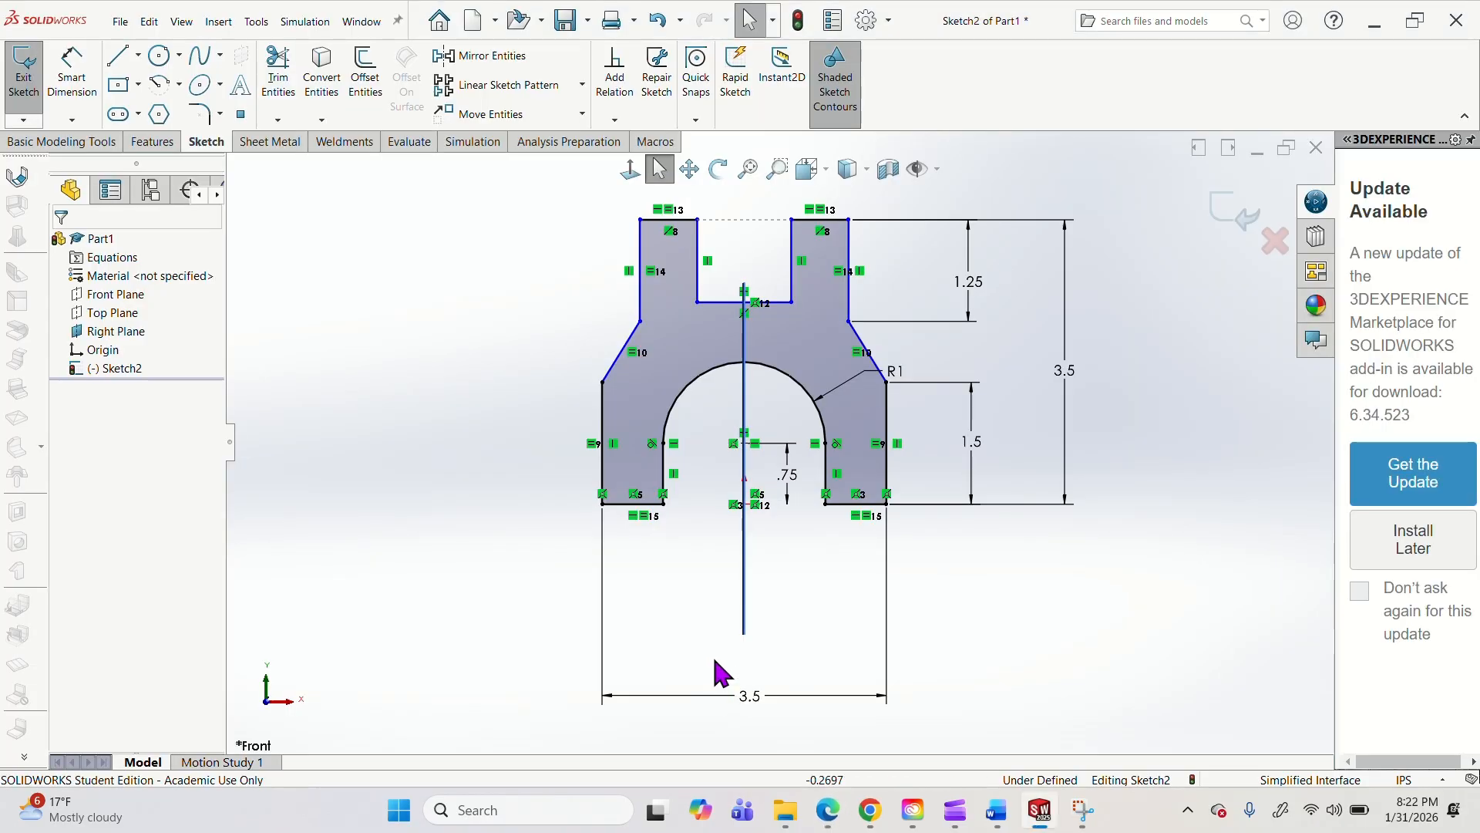
click(73, 86)
click(629, 504)
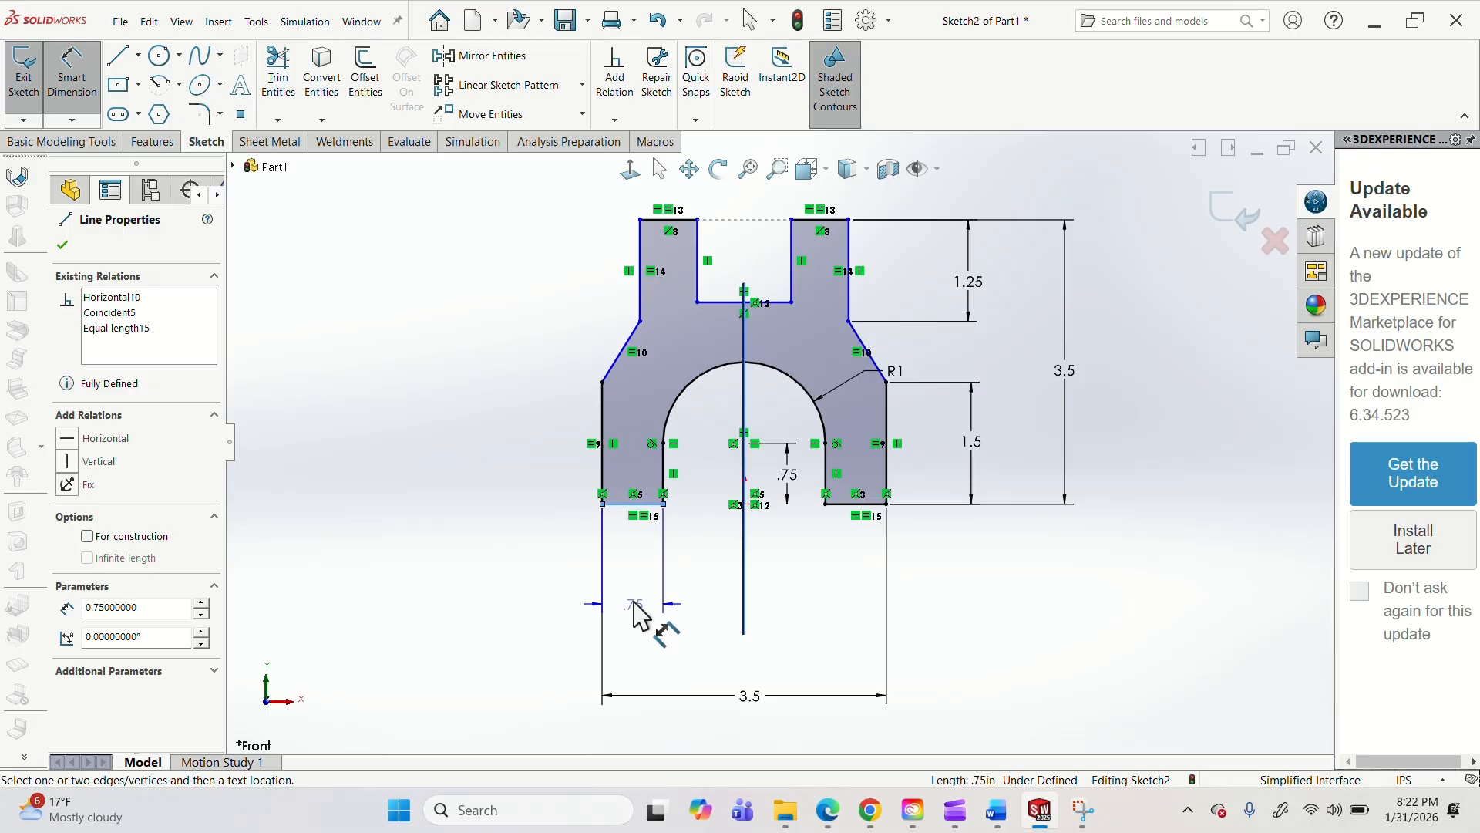
key(Escape)
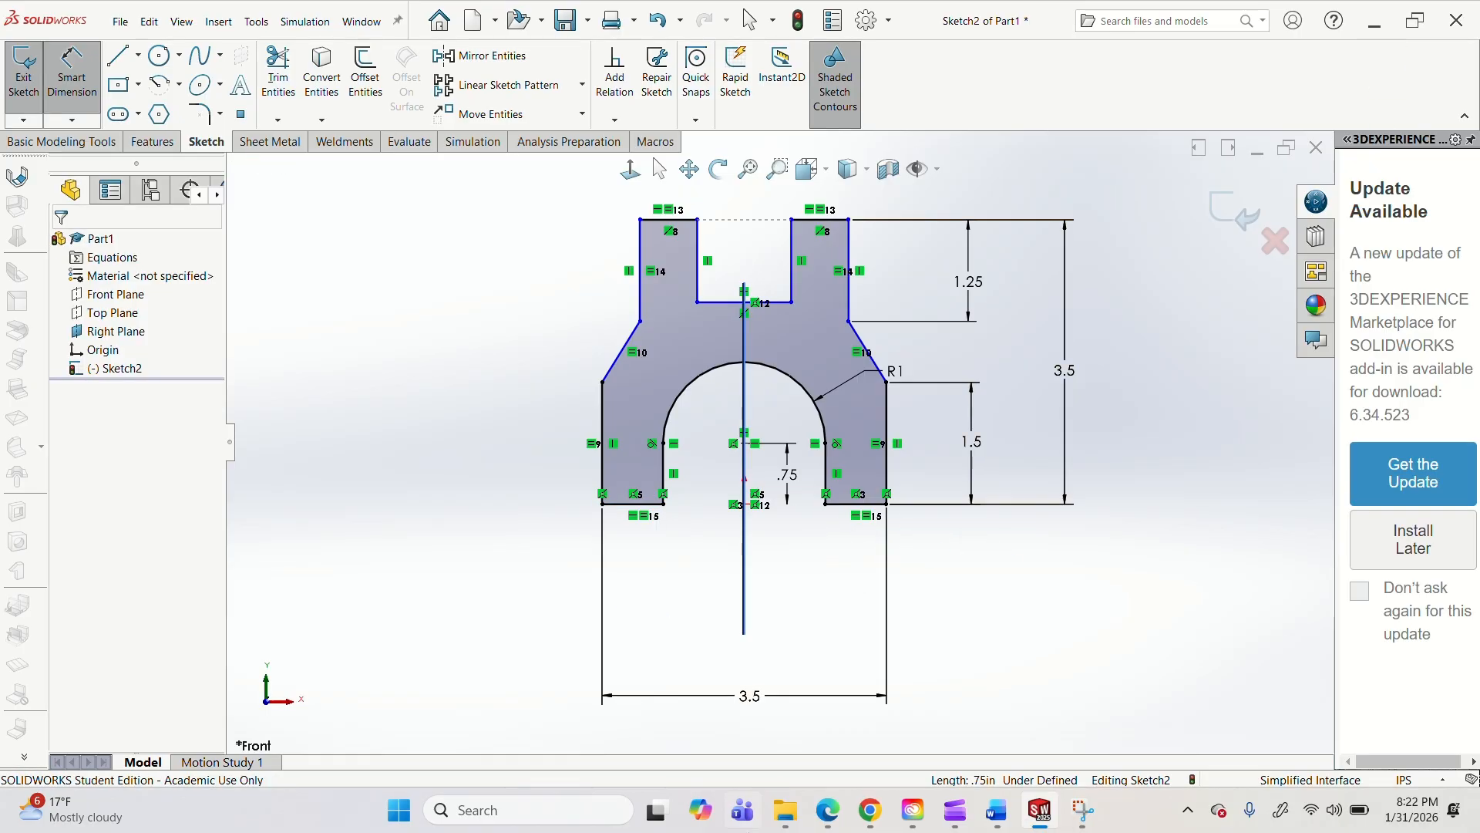
Switch to the Transfer Fork PDF in Edge, tick off the 1.75 and .75 upper width dimensions with the pen, and return to SOLIDWORKS.
click(830, 816)
click(1082, 747)
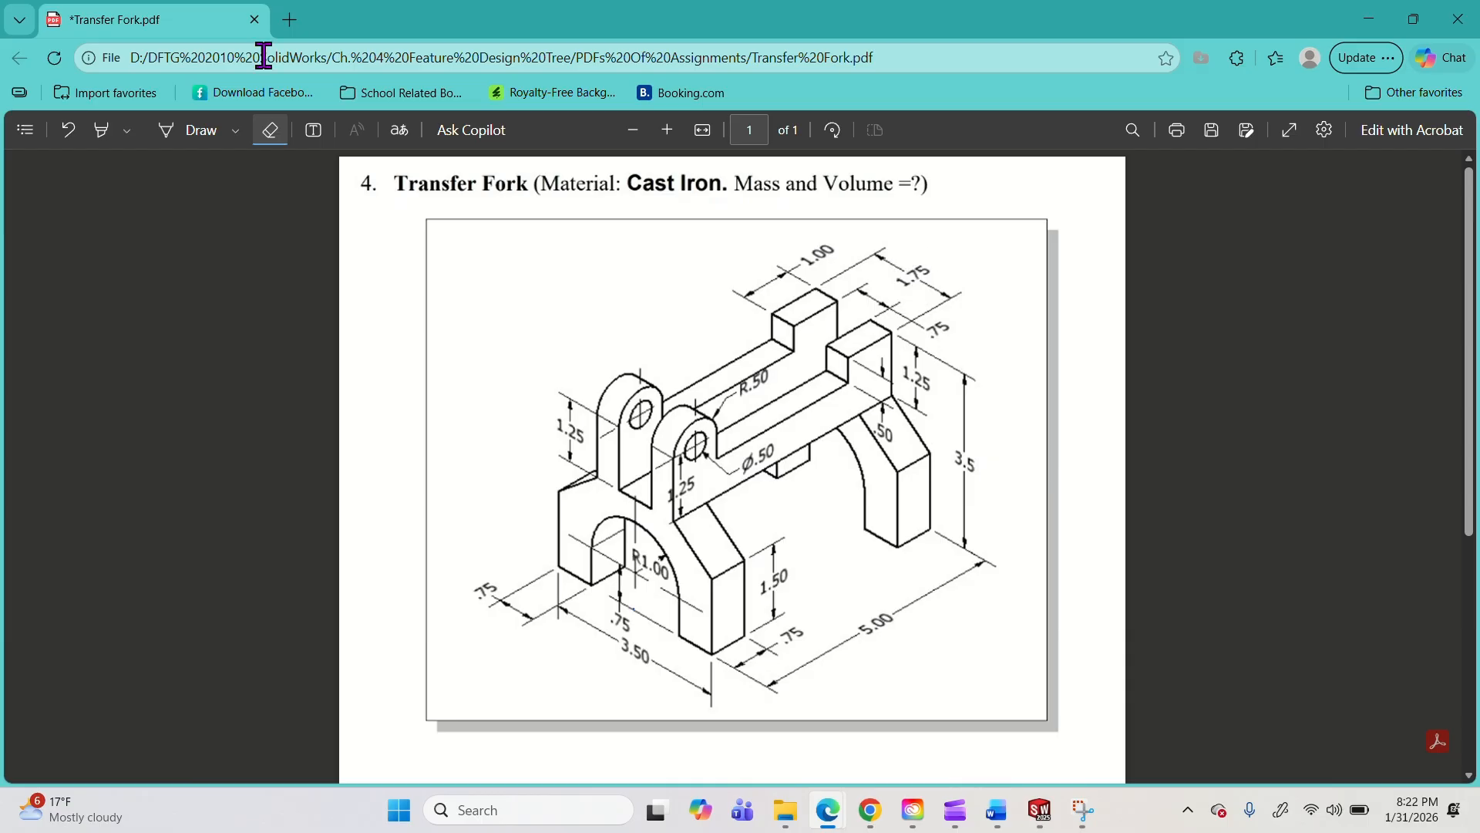
click(199, 131)
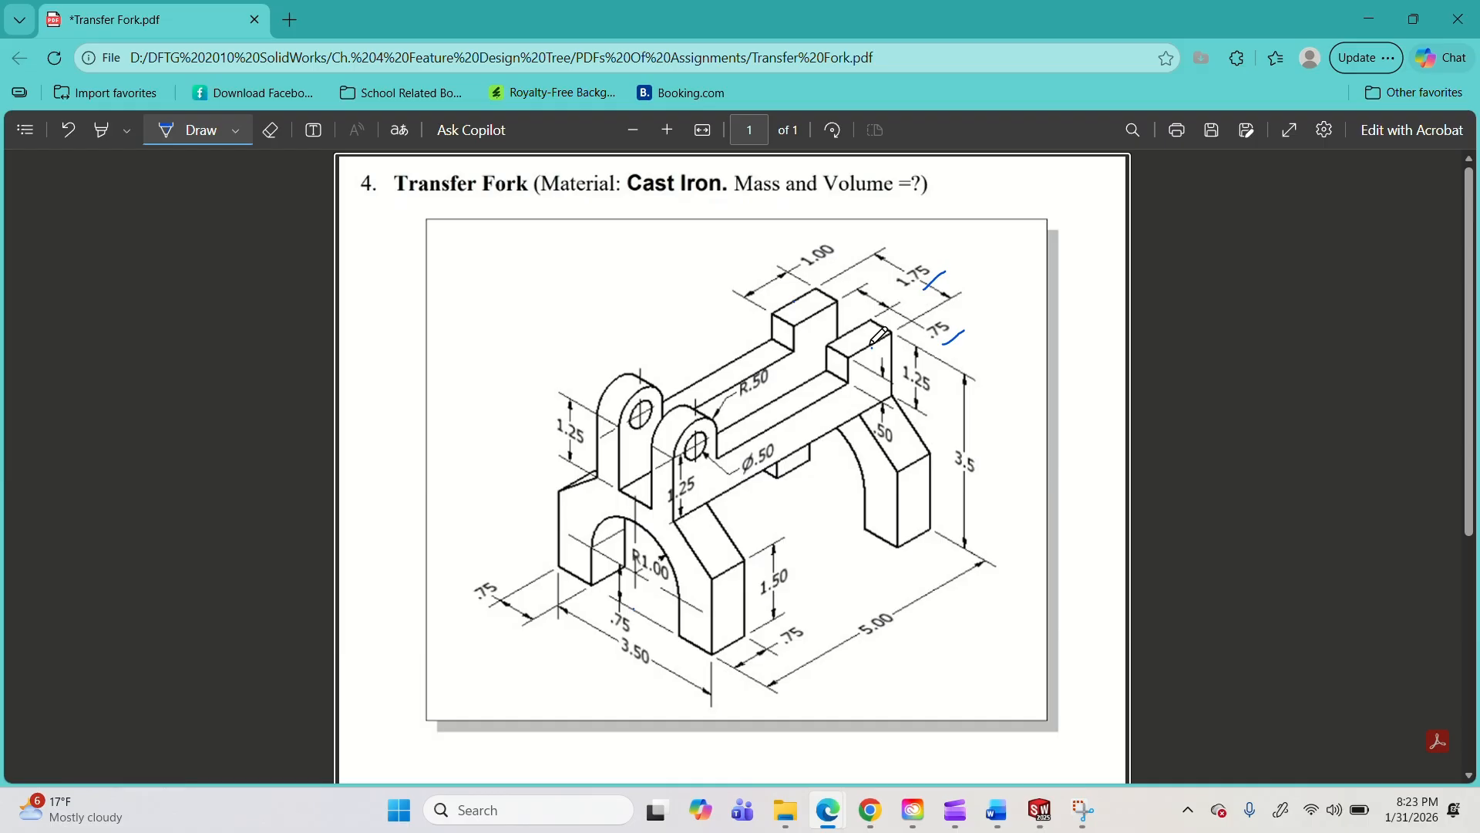
click(1365, 29)
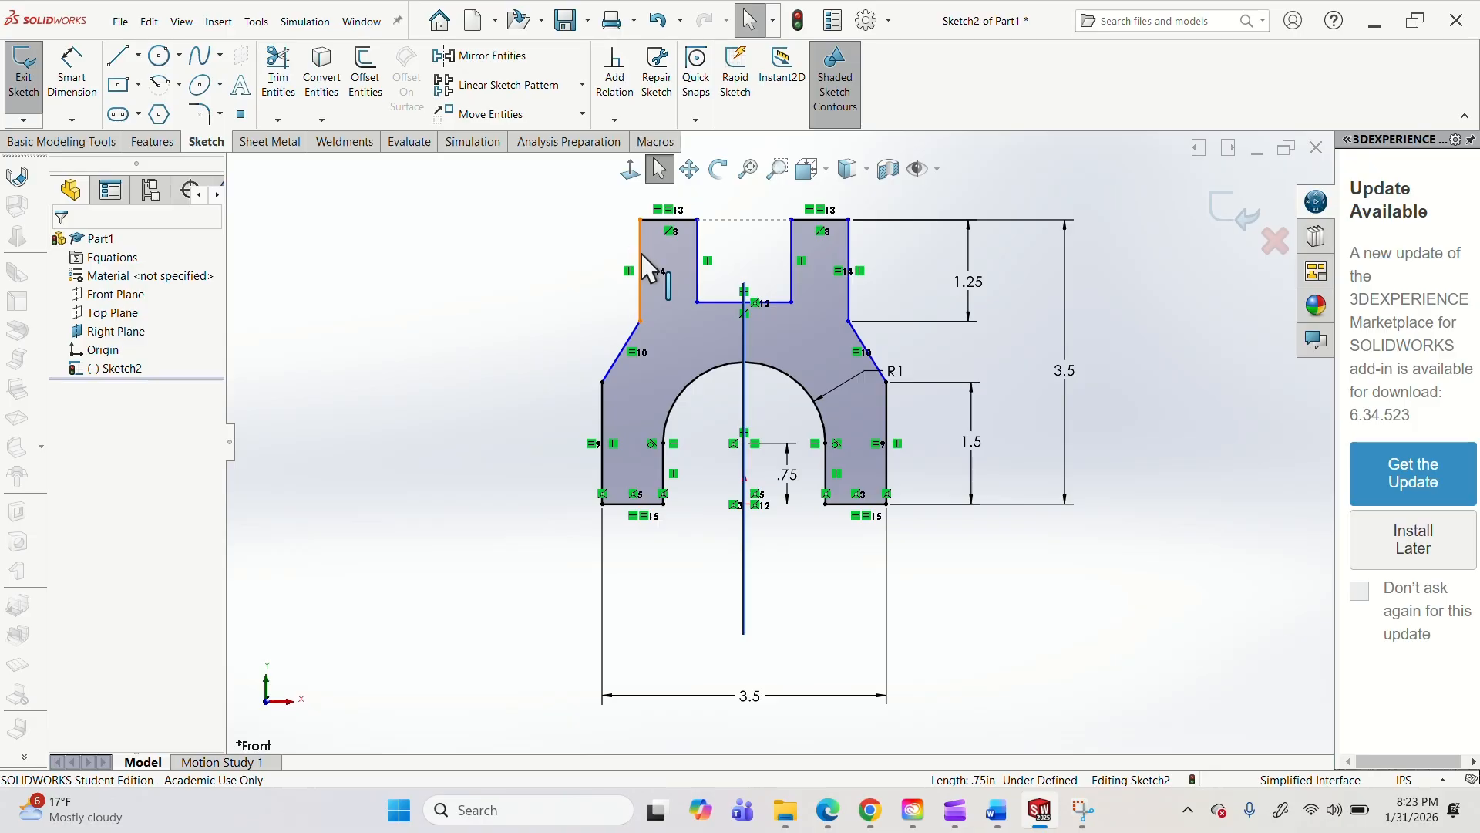
Dimension the overall width between the outer vertical edges of the two upper prongs as 1.75 in.
click(72, 71)
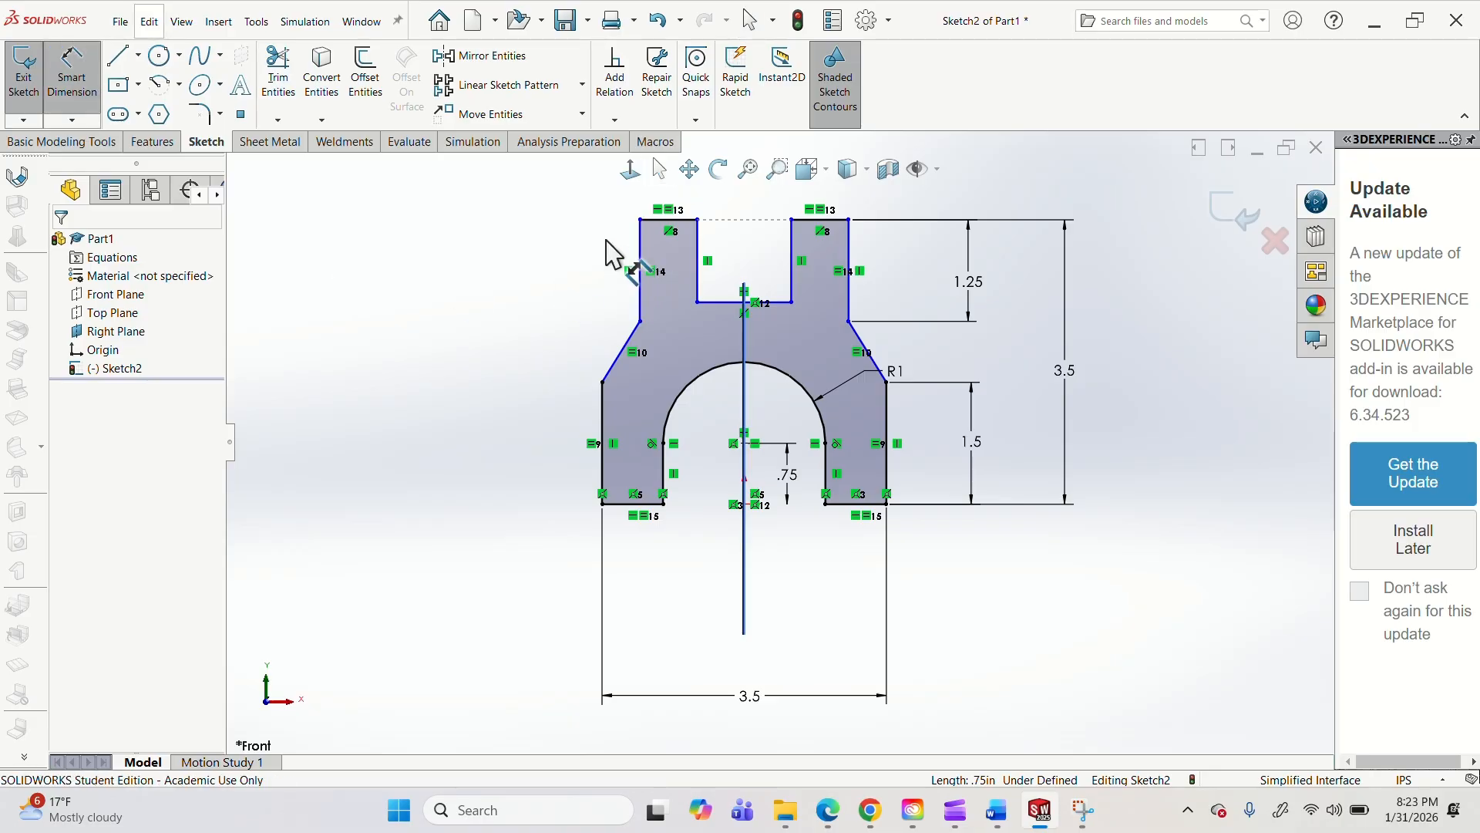
click(648, 258)
click(852, 265)
scroll(853, 264, up, 2)
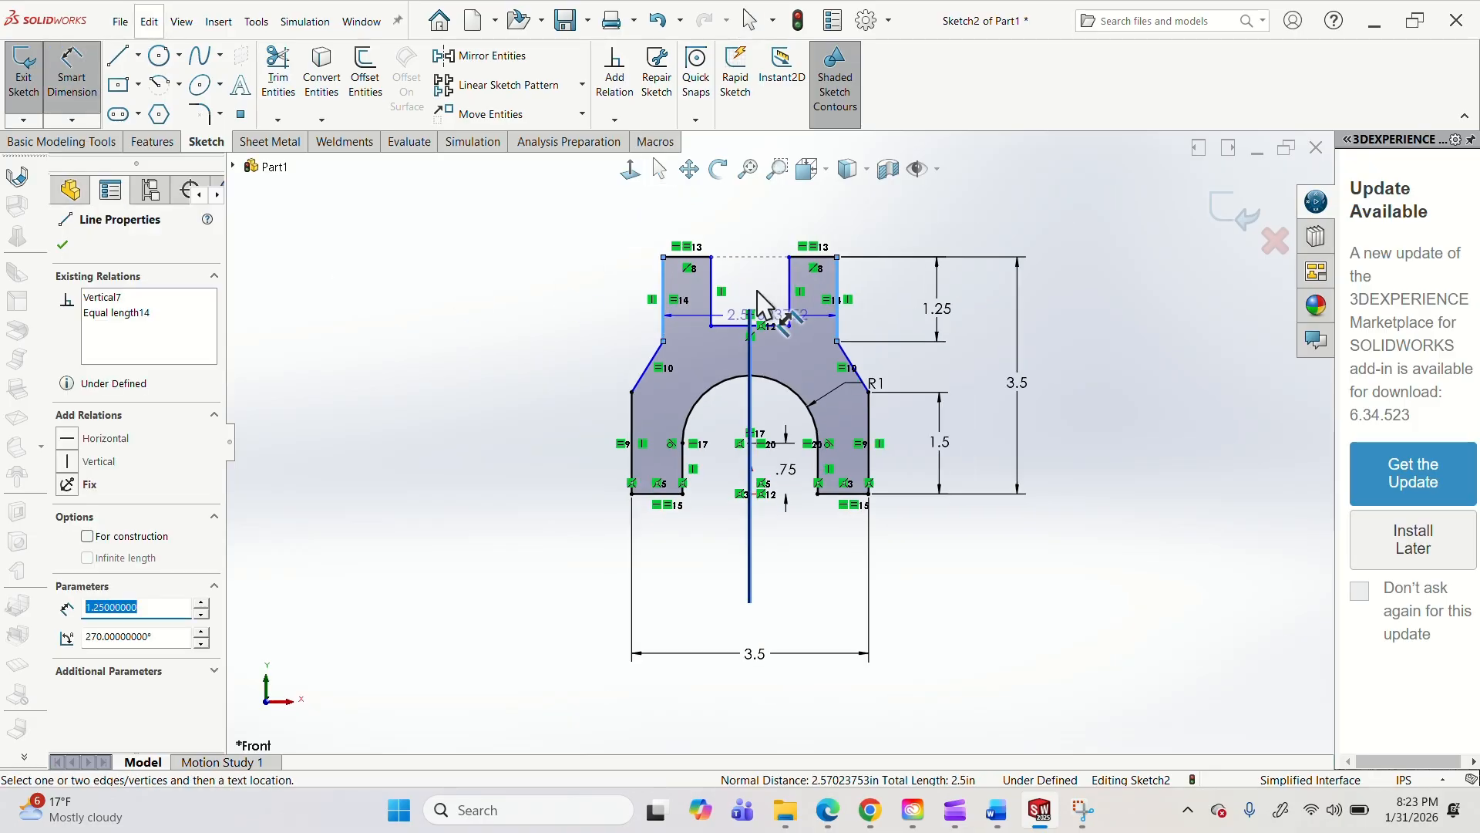
click(756, 224)
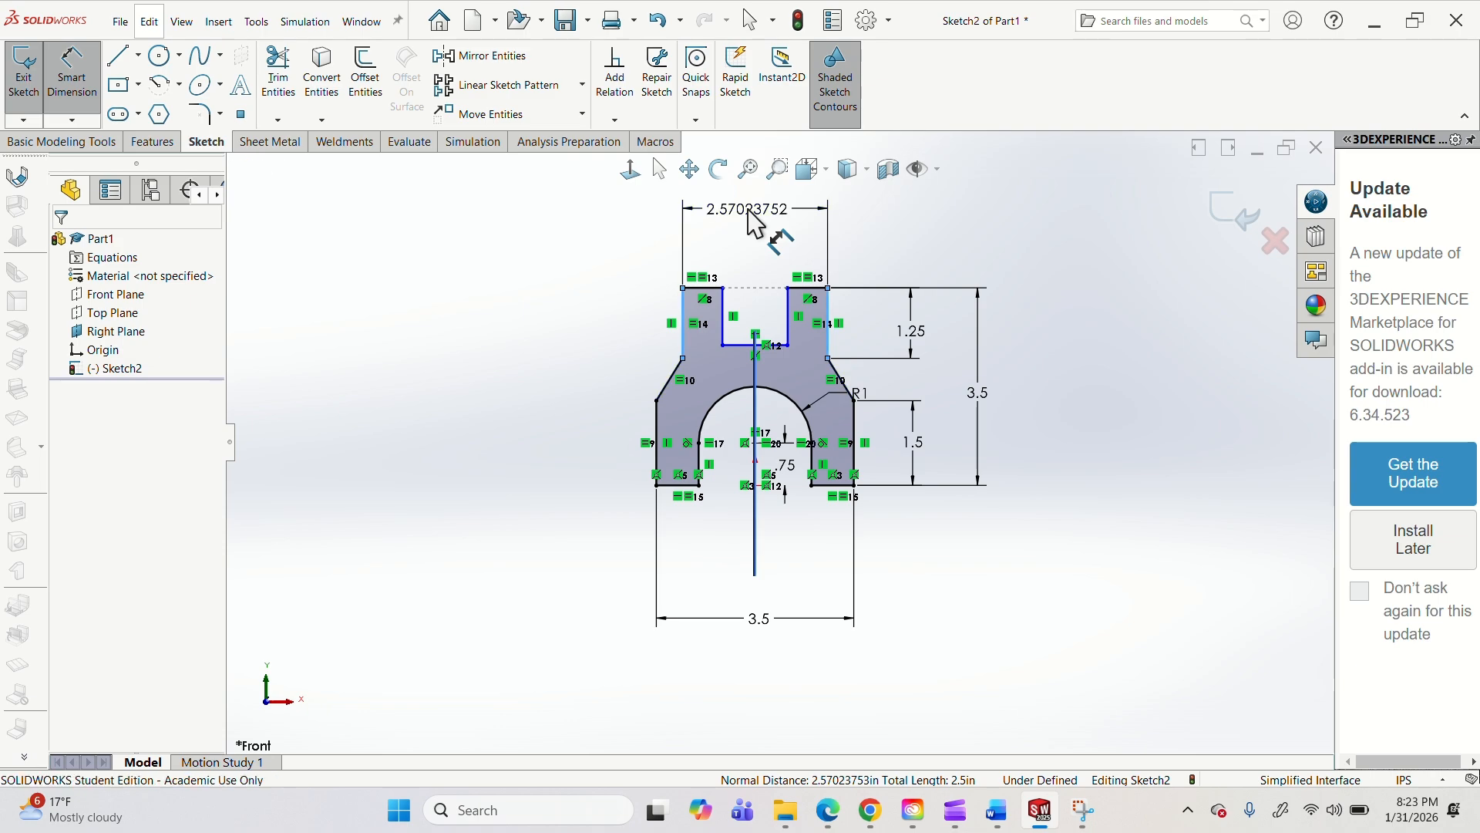
text(1.75)
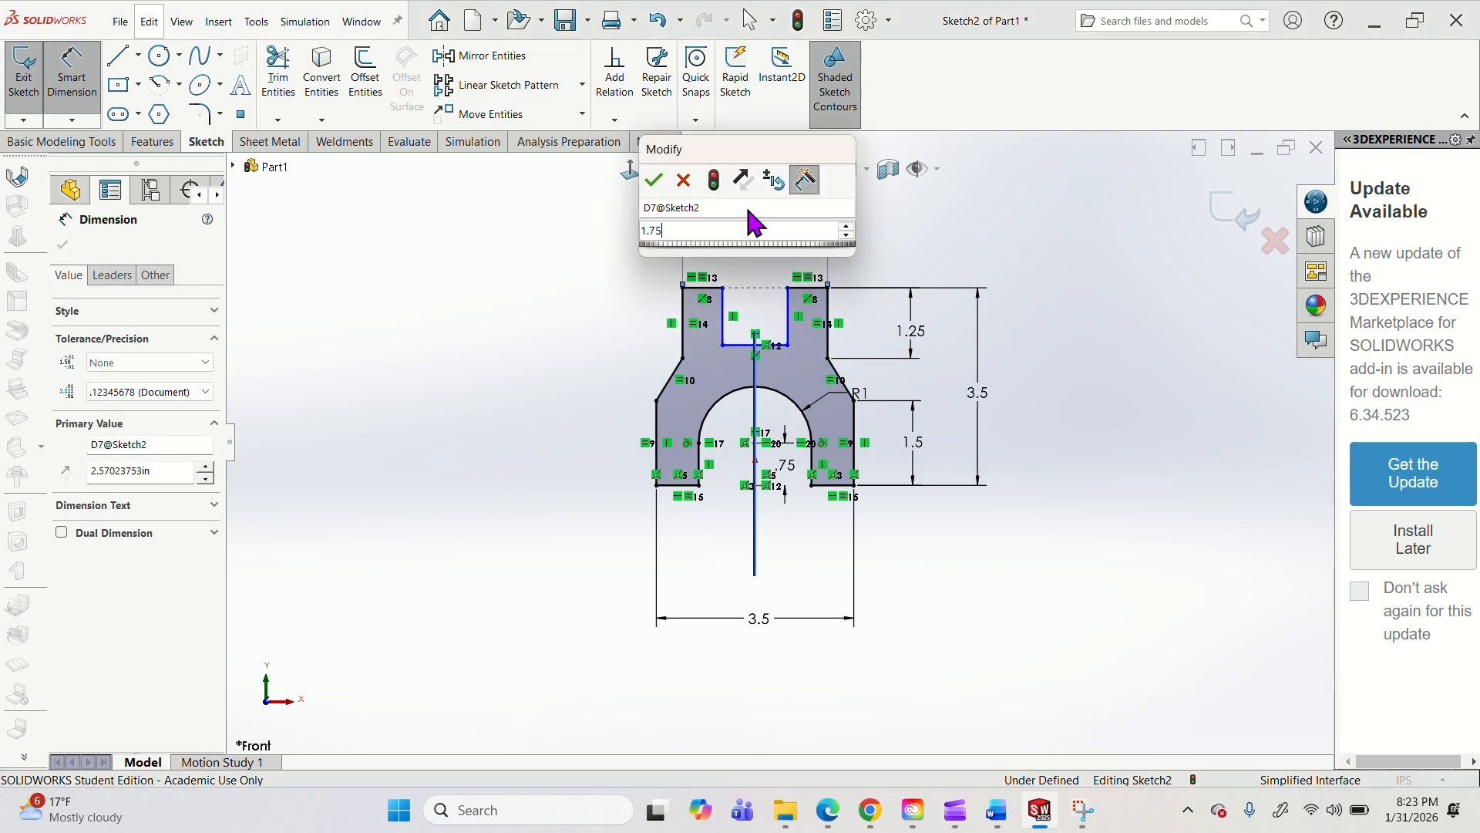
key(Return)
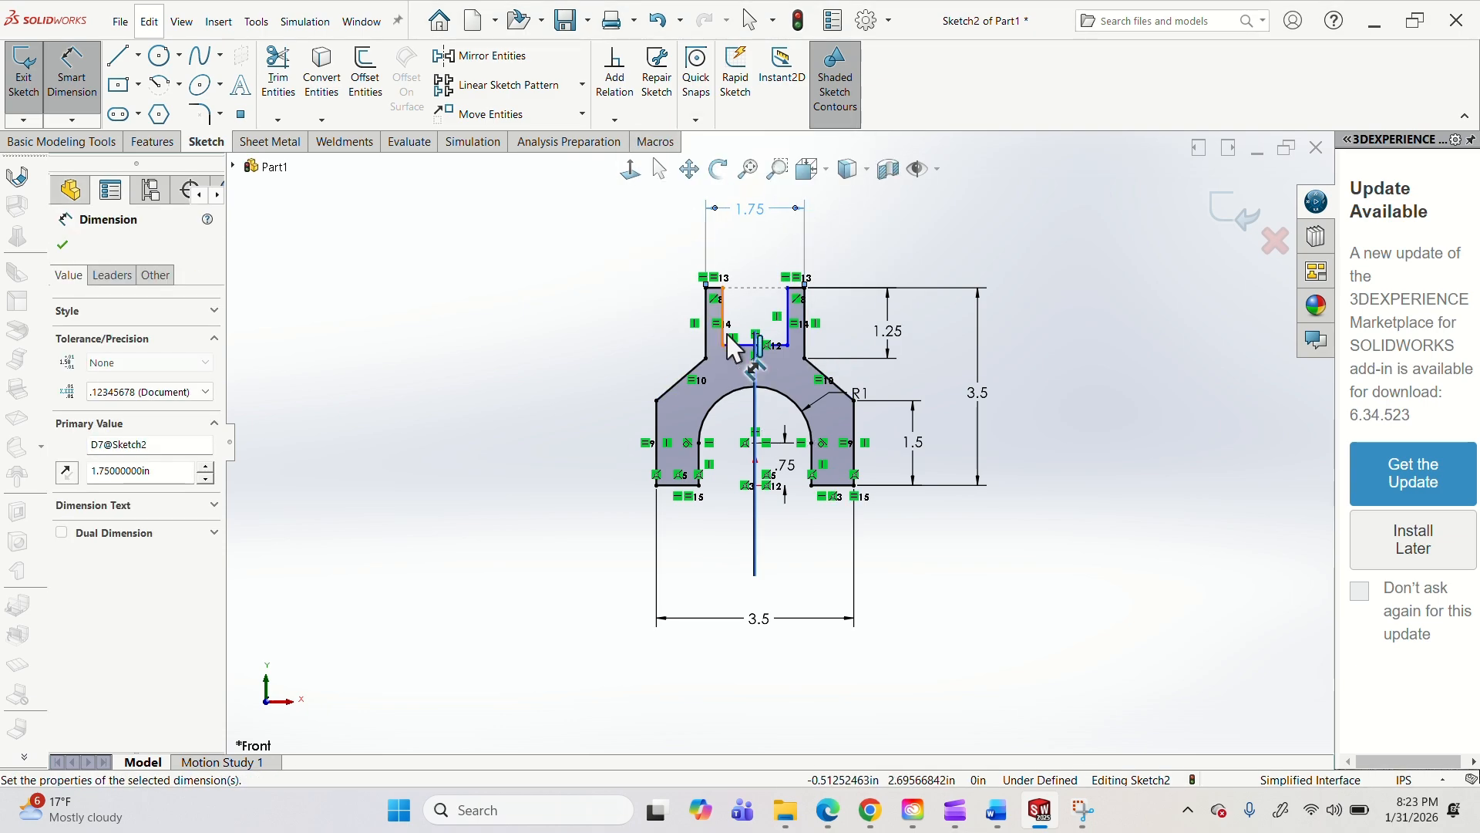
Dimension the width of the slot between the two upper prongs as 0.75 in.
click(726, 333)
click(787, 328)
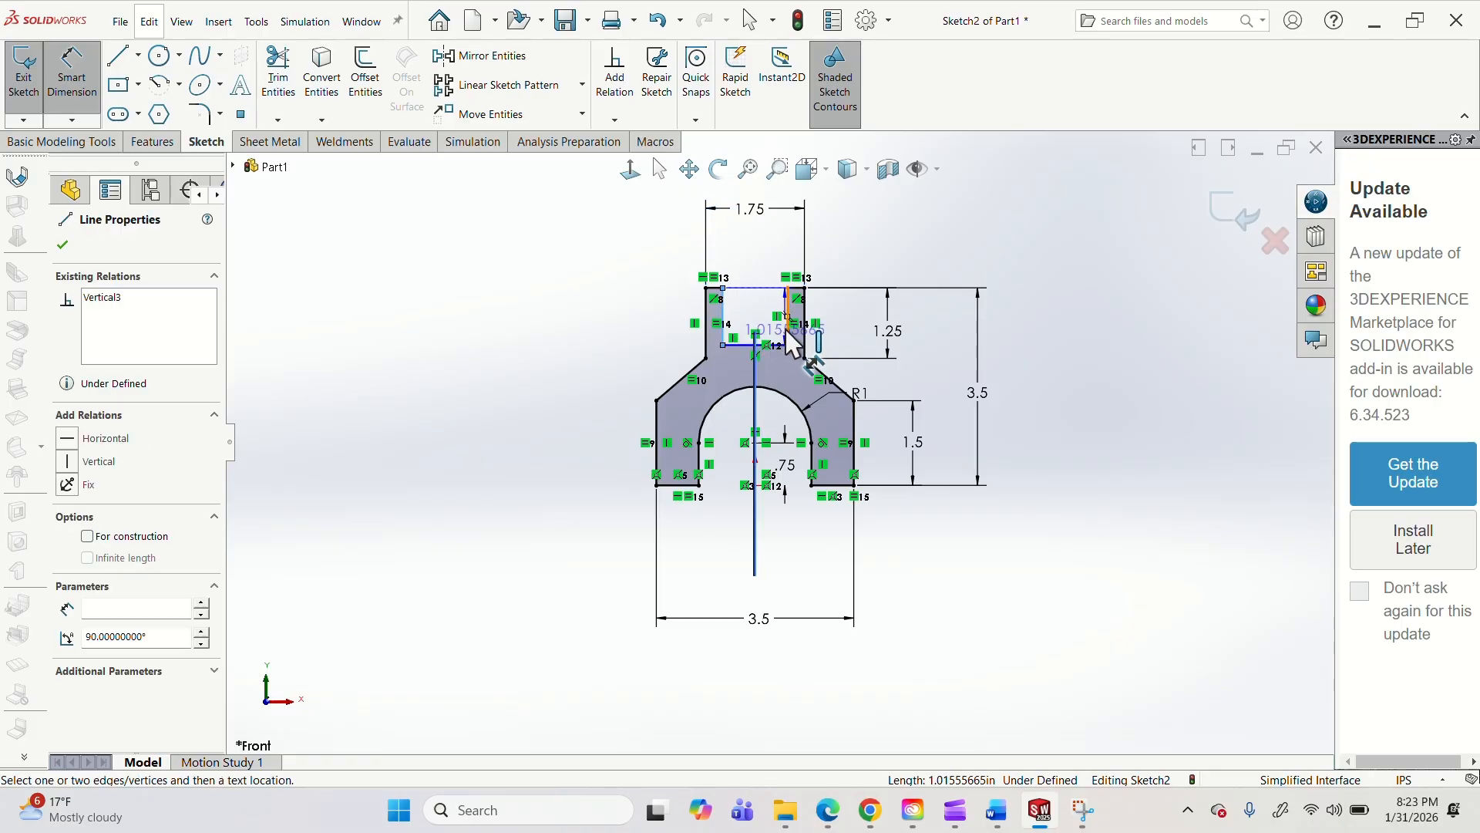
click(754, 252)
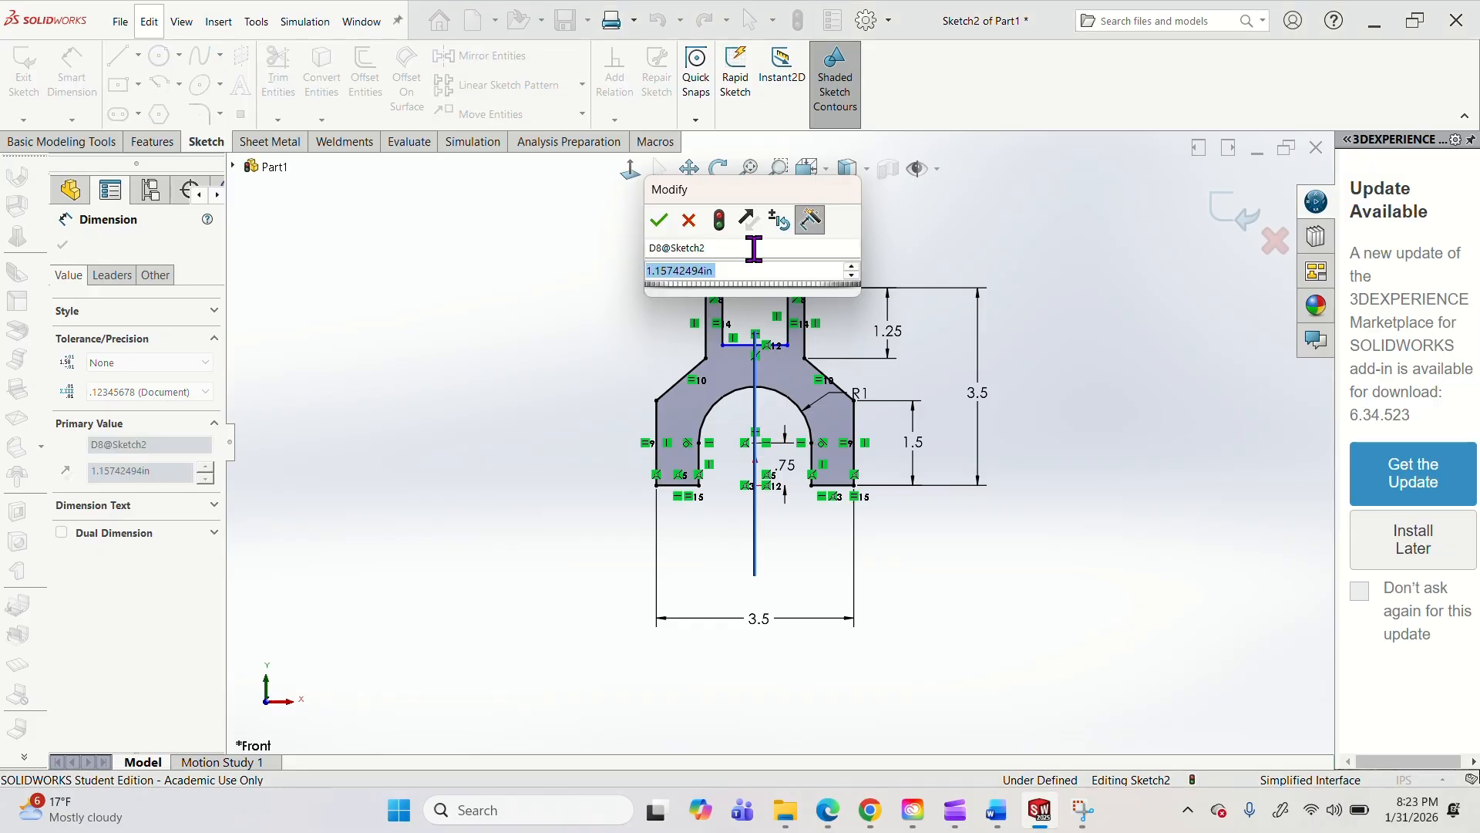
text(1.75)
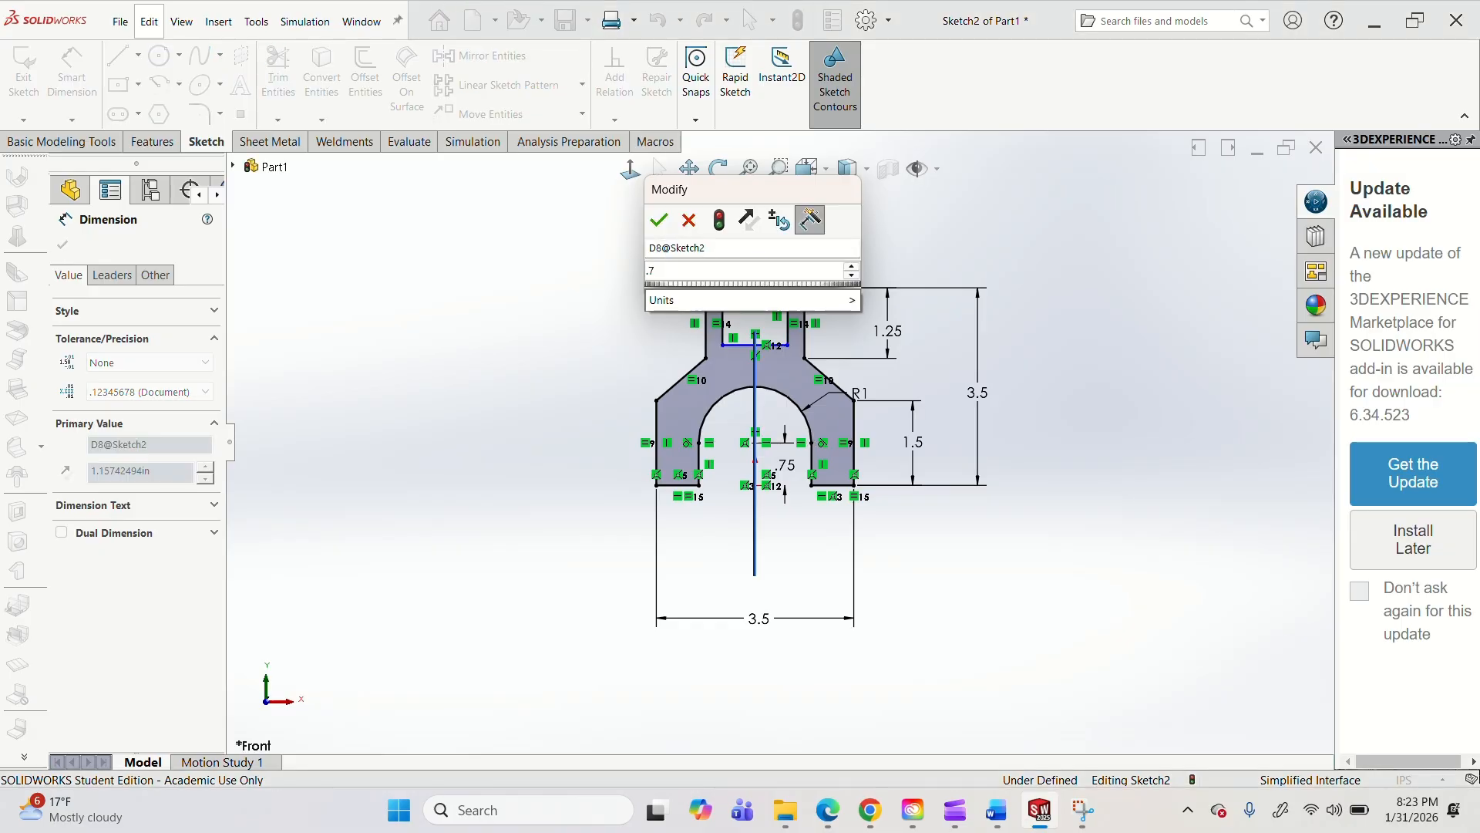
key(Return)
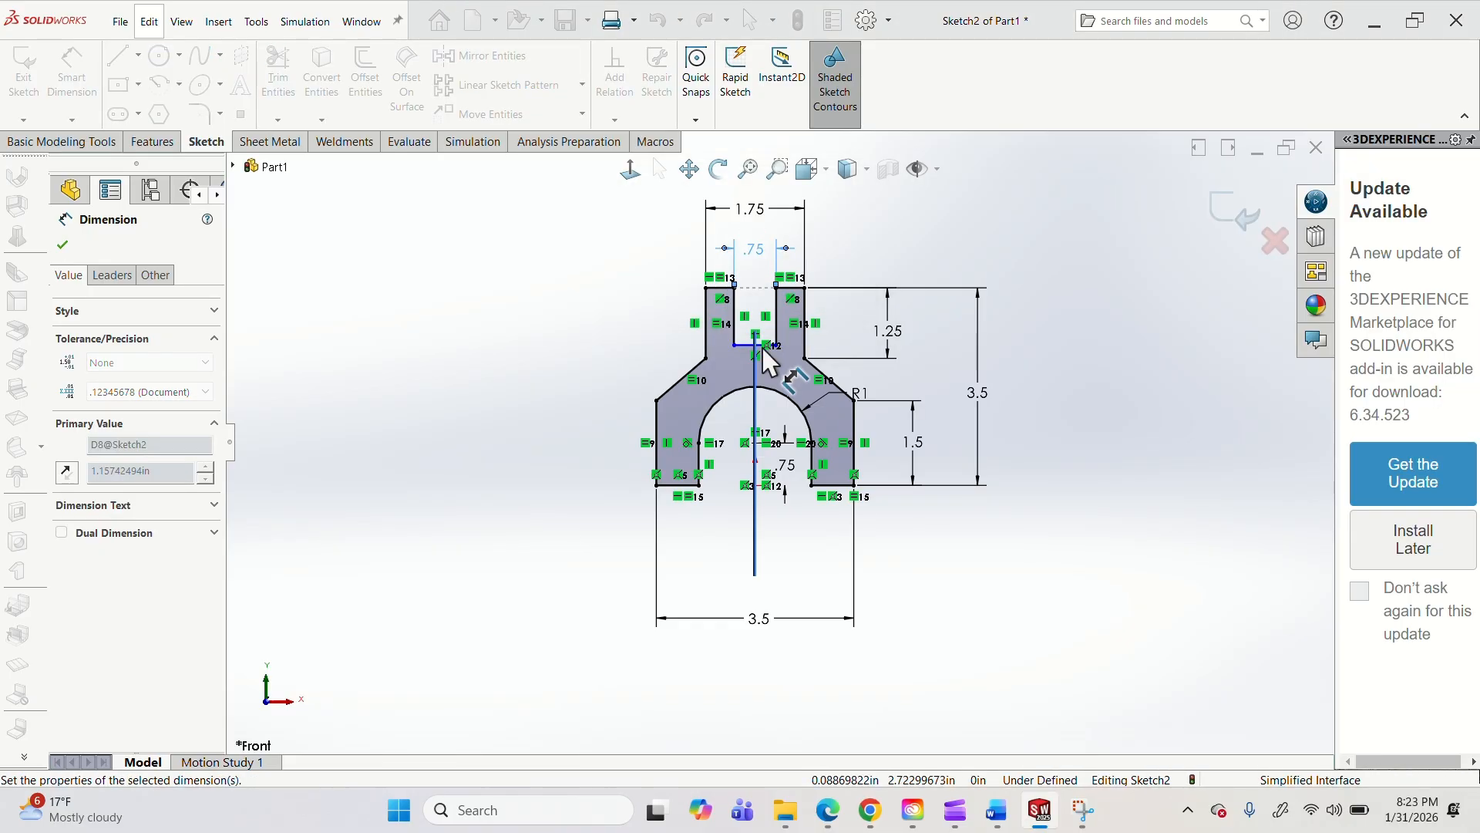
Move the bottom edge of the slot between the prongs upward to make the slot shallower, and restore the front view.
scroll(780, 374, down, 5)
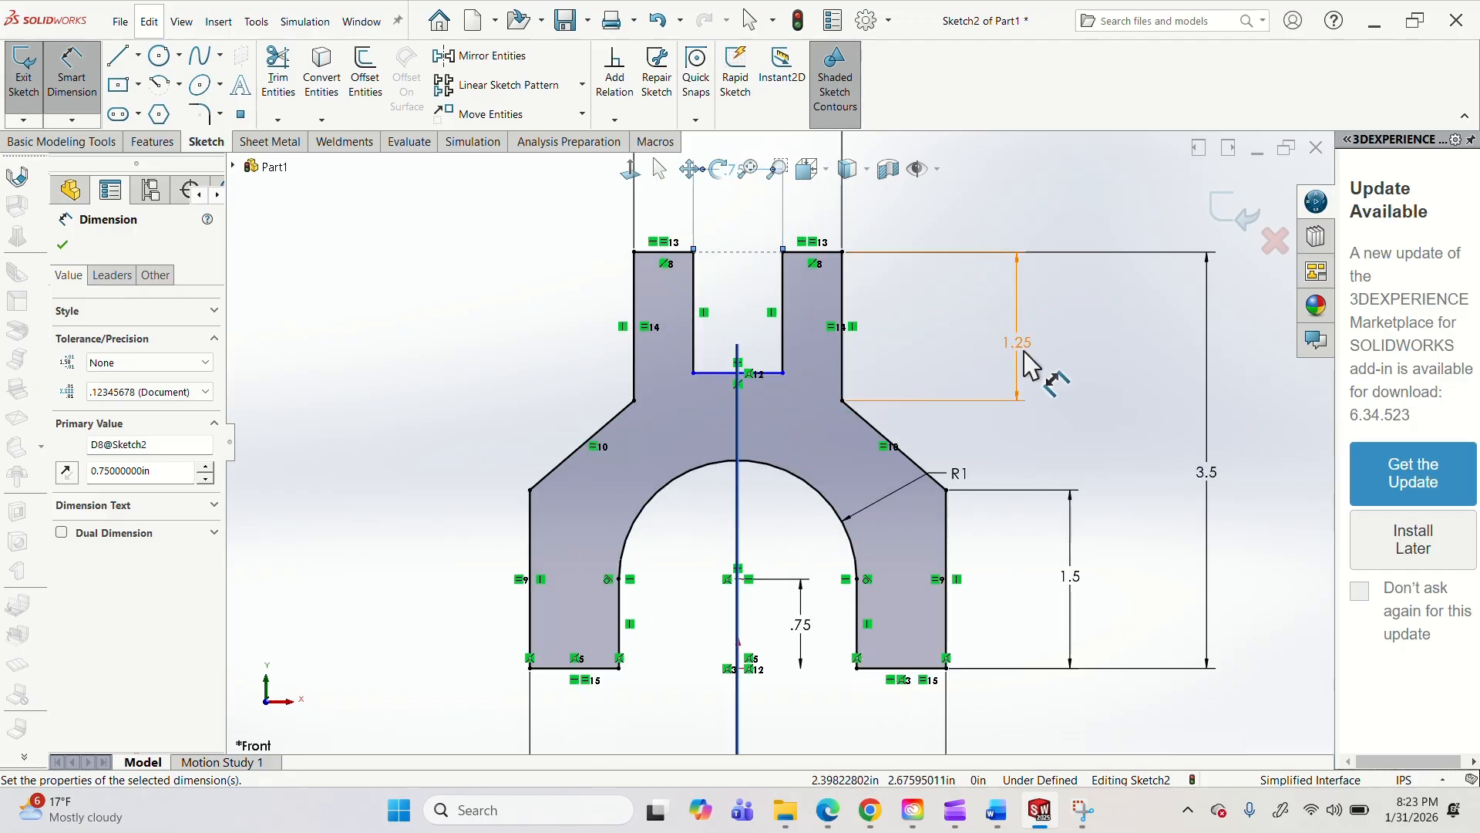
middle_drag(935, 363, 898, 370)
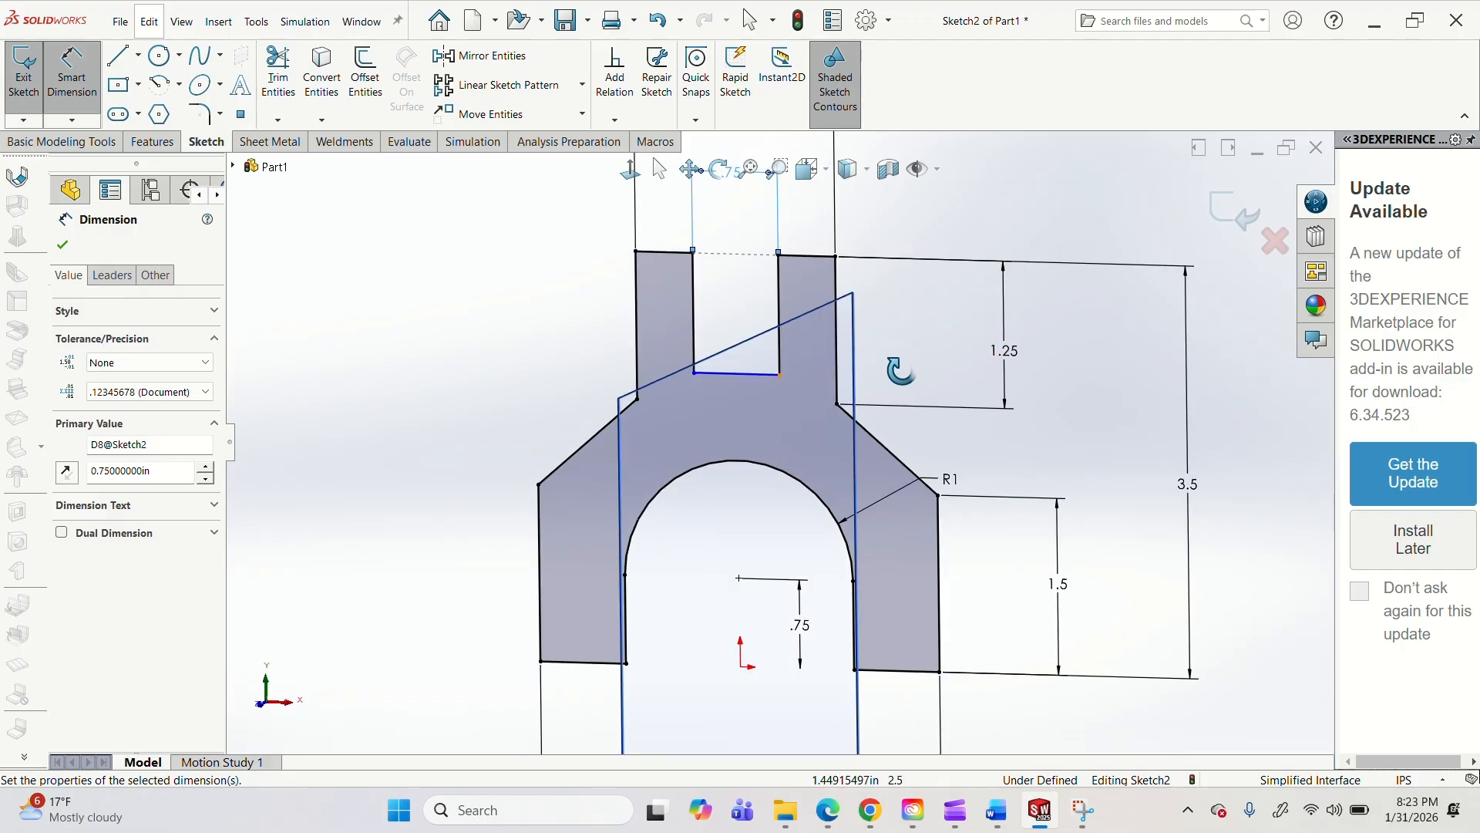
key(Escape)
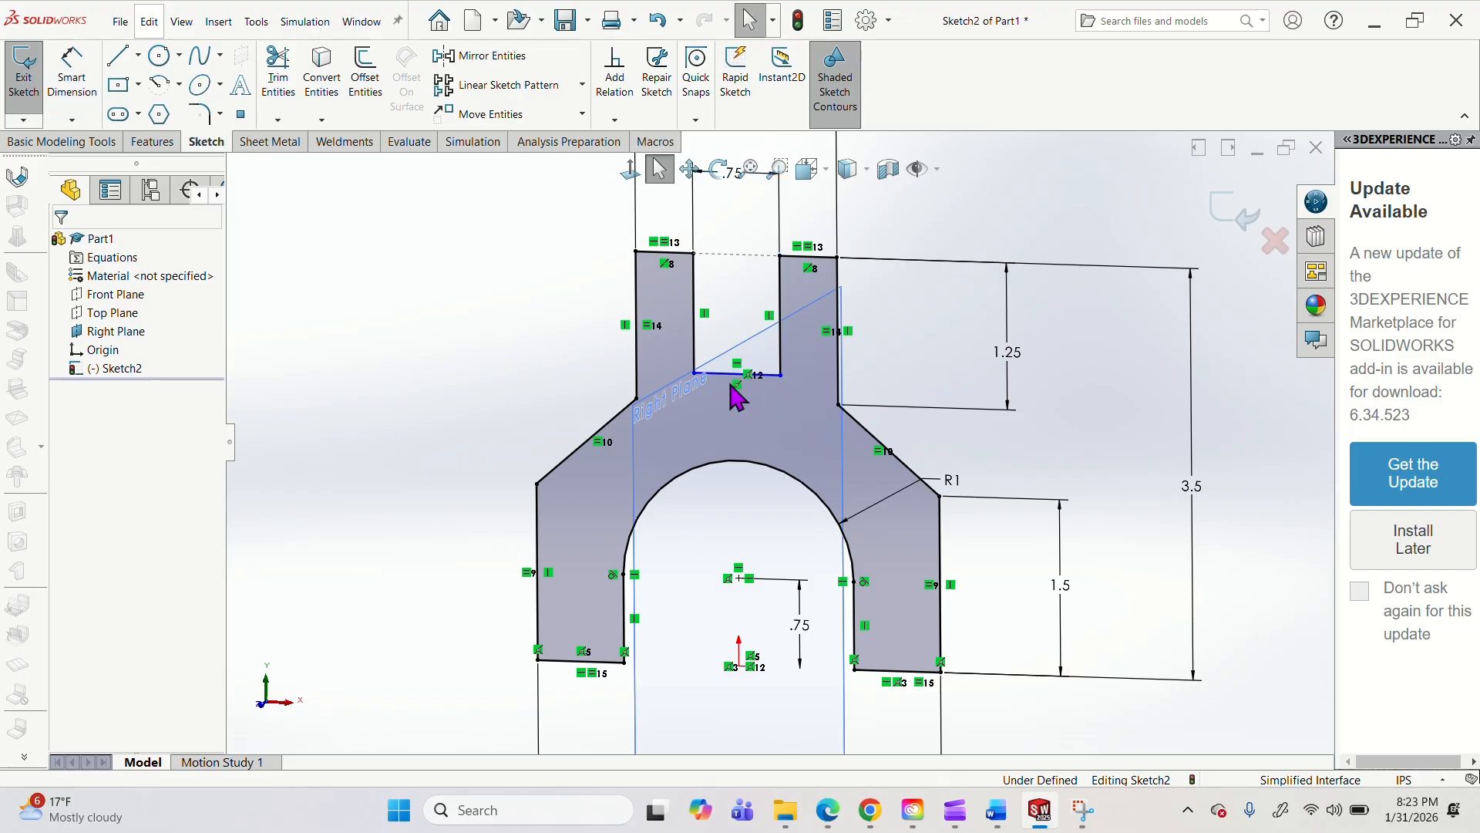
drag(732, 375, 735, 333)
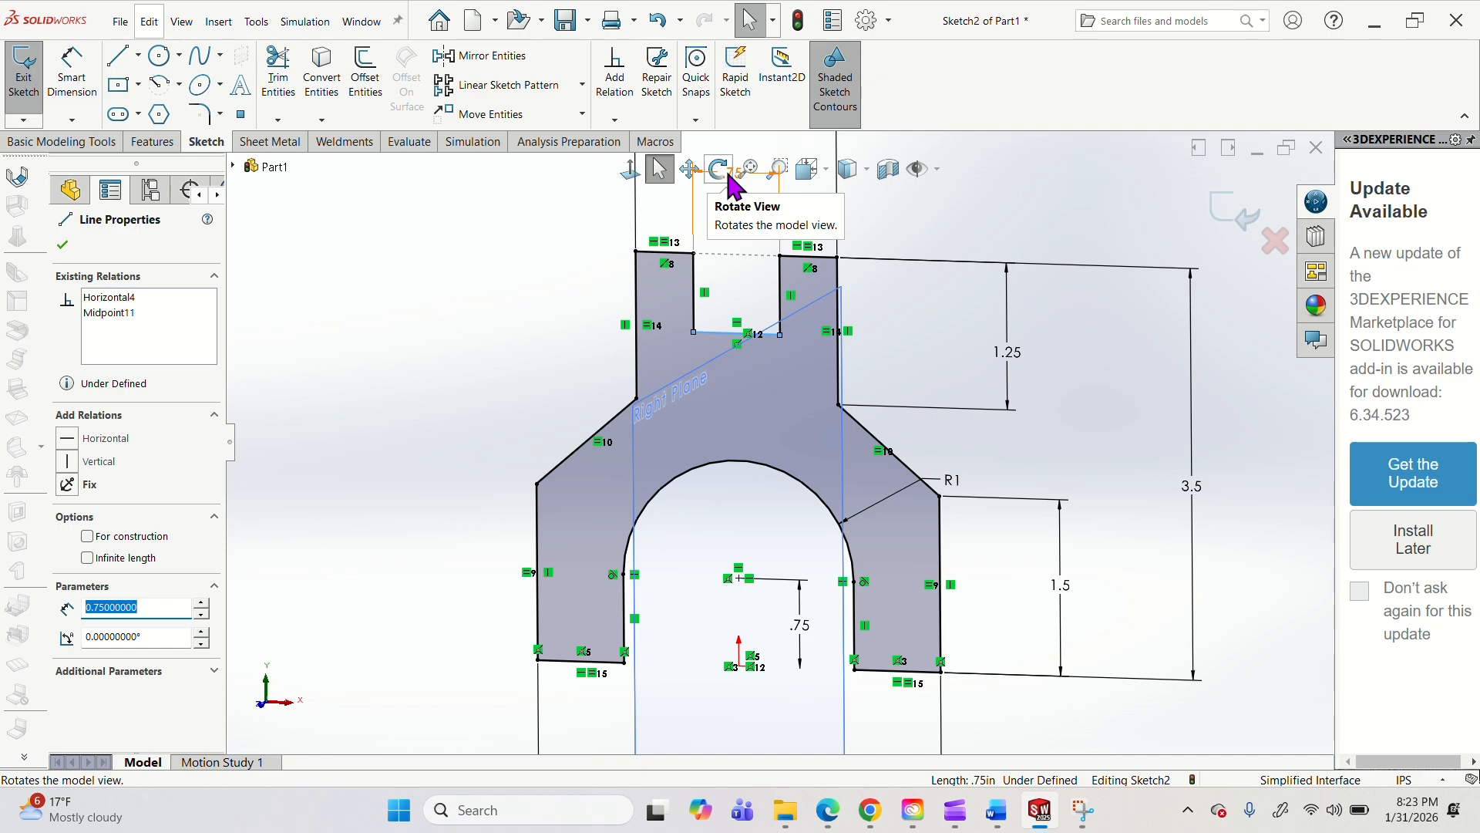
click(807, 168)
click(839, 262)
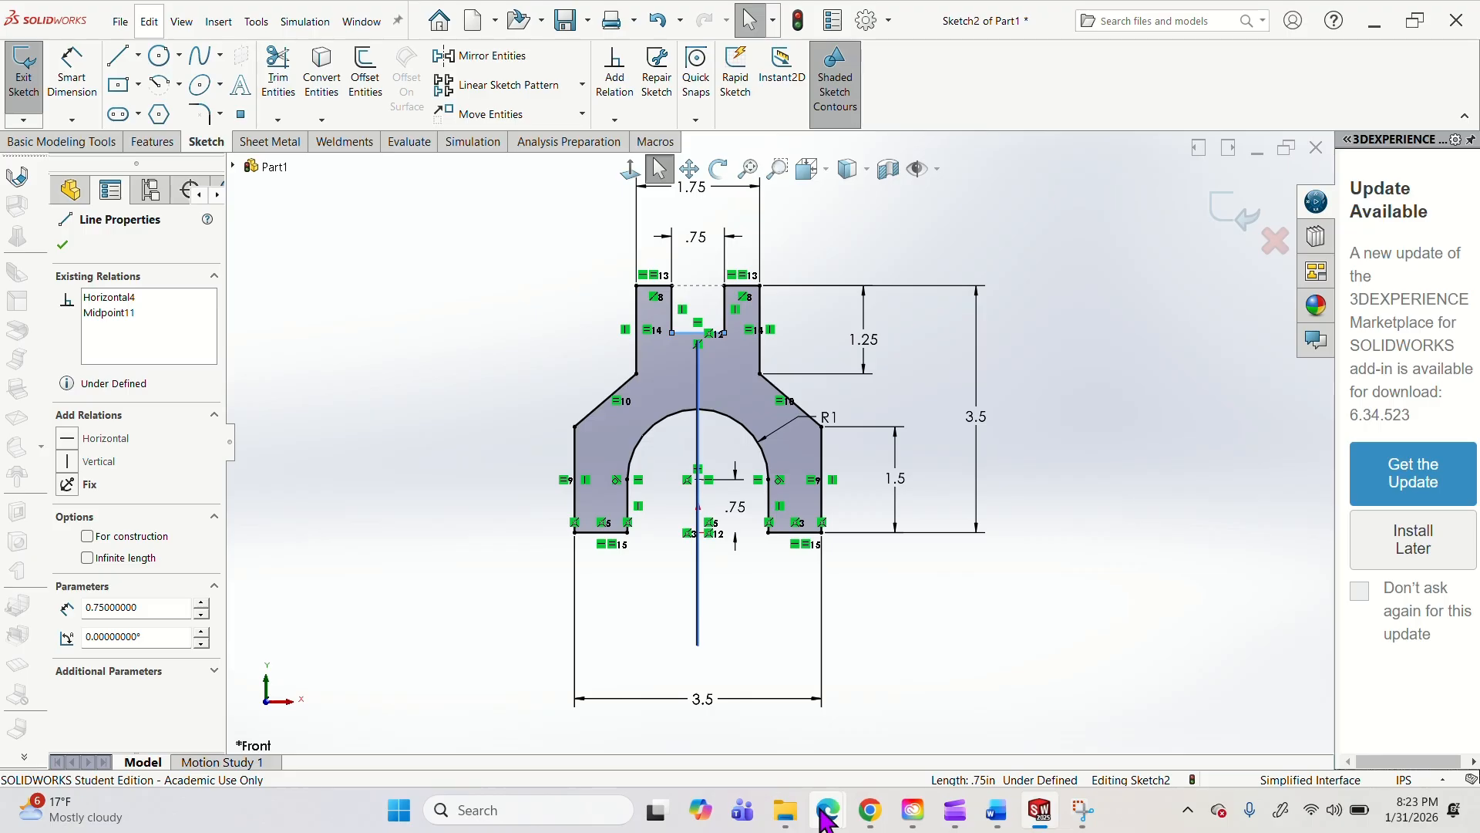
Switch to the Transfer Fork PDF in Edge to check the drawing for the slot's depth.
mouse_move(858, 794)
click(1108, 701)
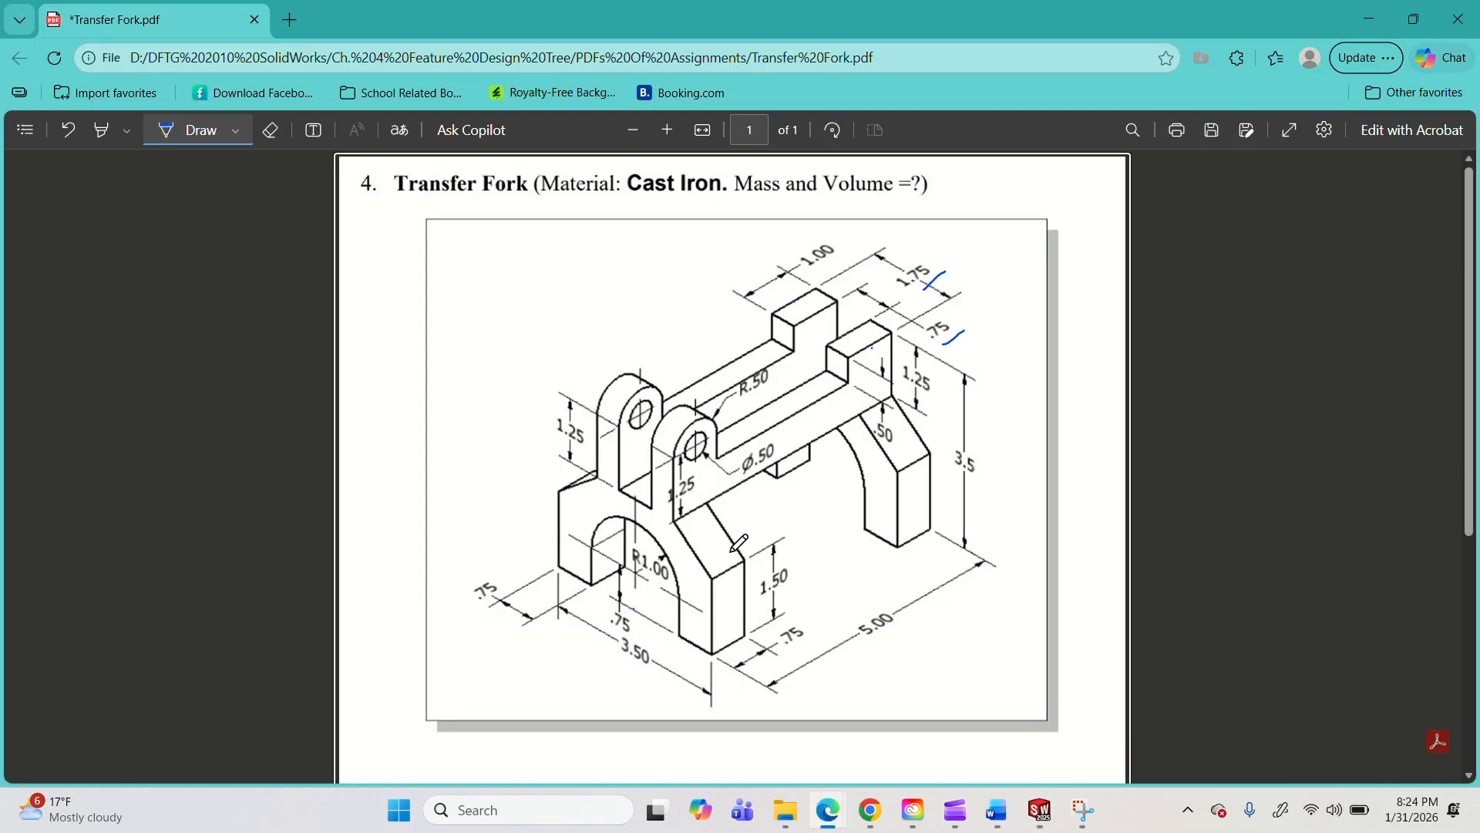
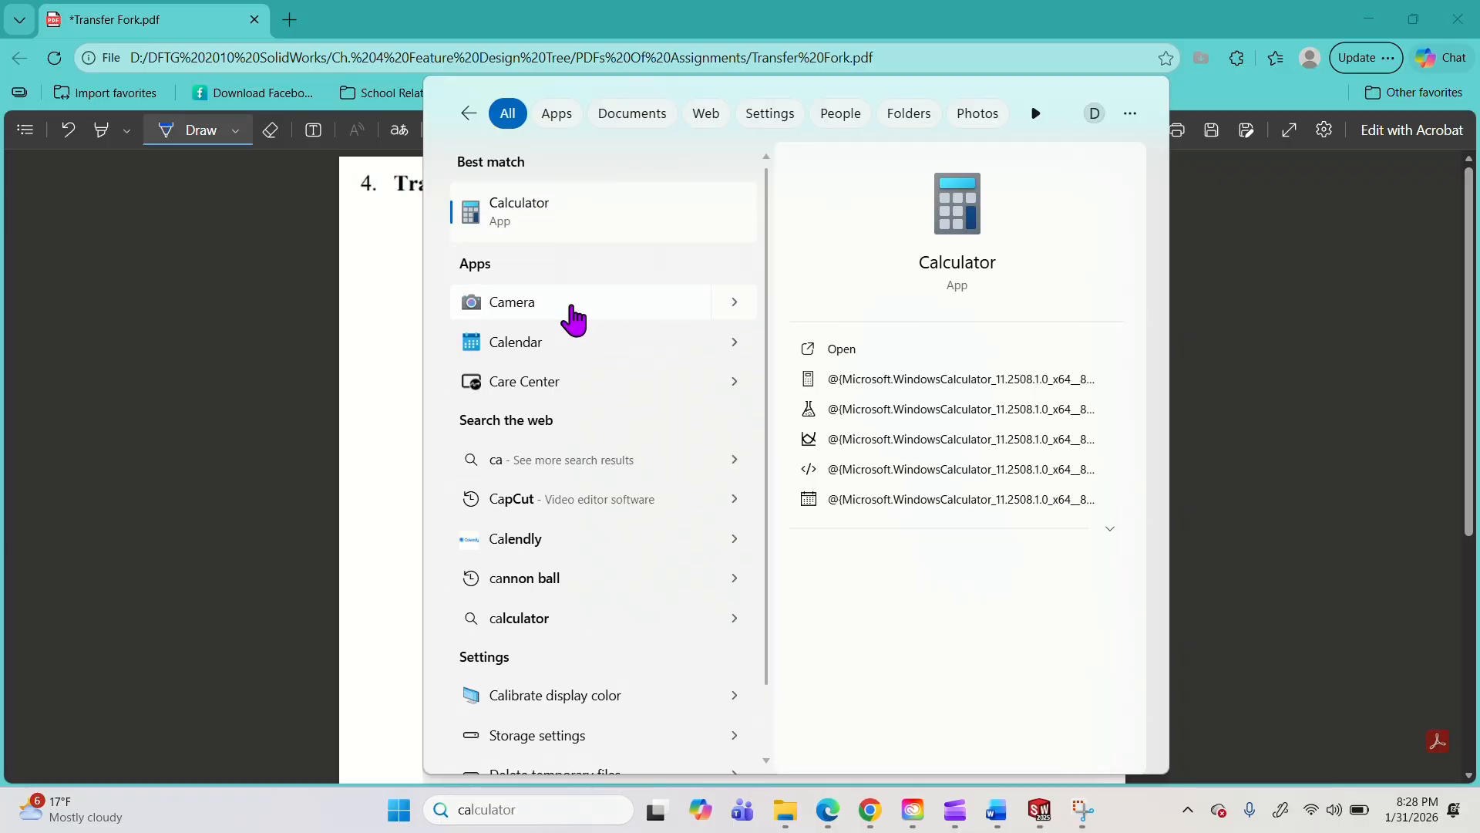
Open Calculator and subtract 1.25 from 3.5 to work out the height below the upper prongs.
key(Return)
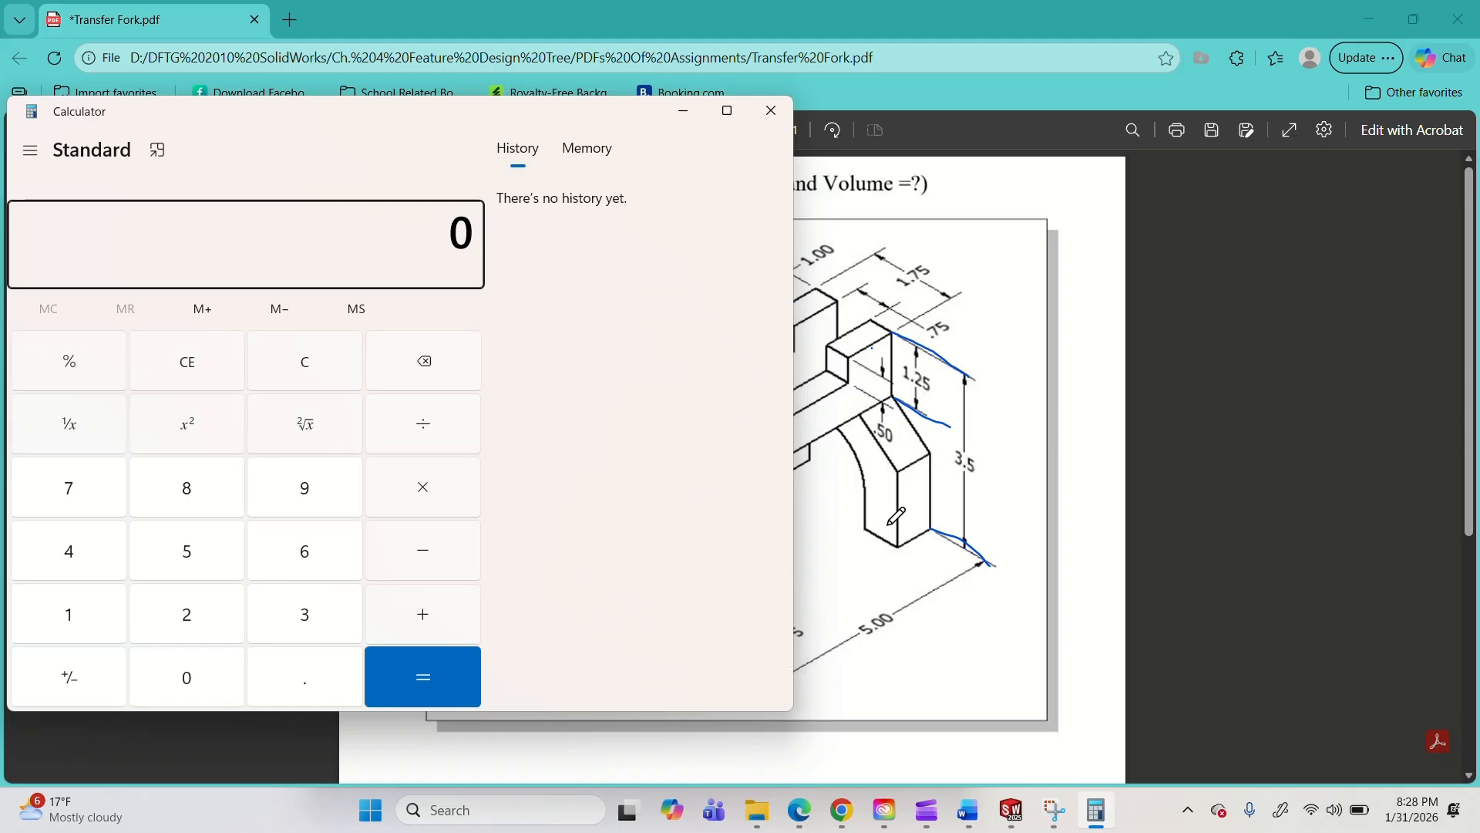
text(3.5)
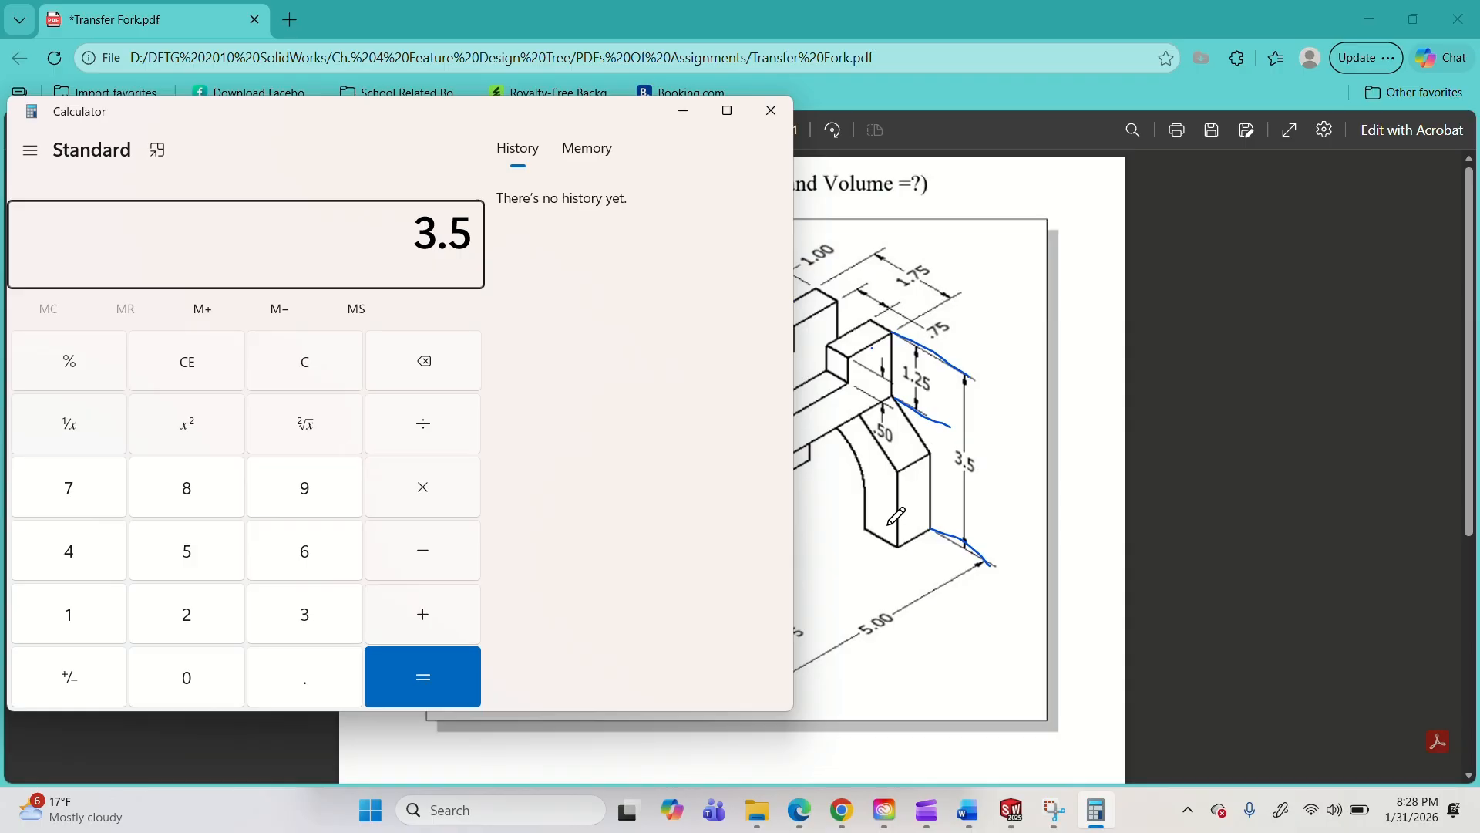
text( - 1.25)
key(Return)
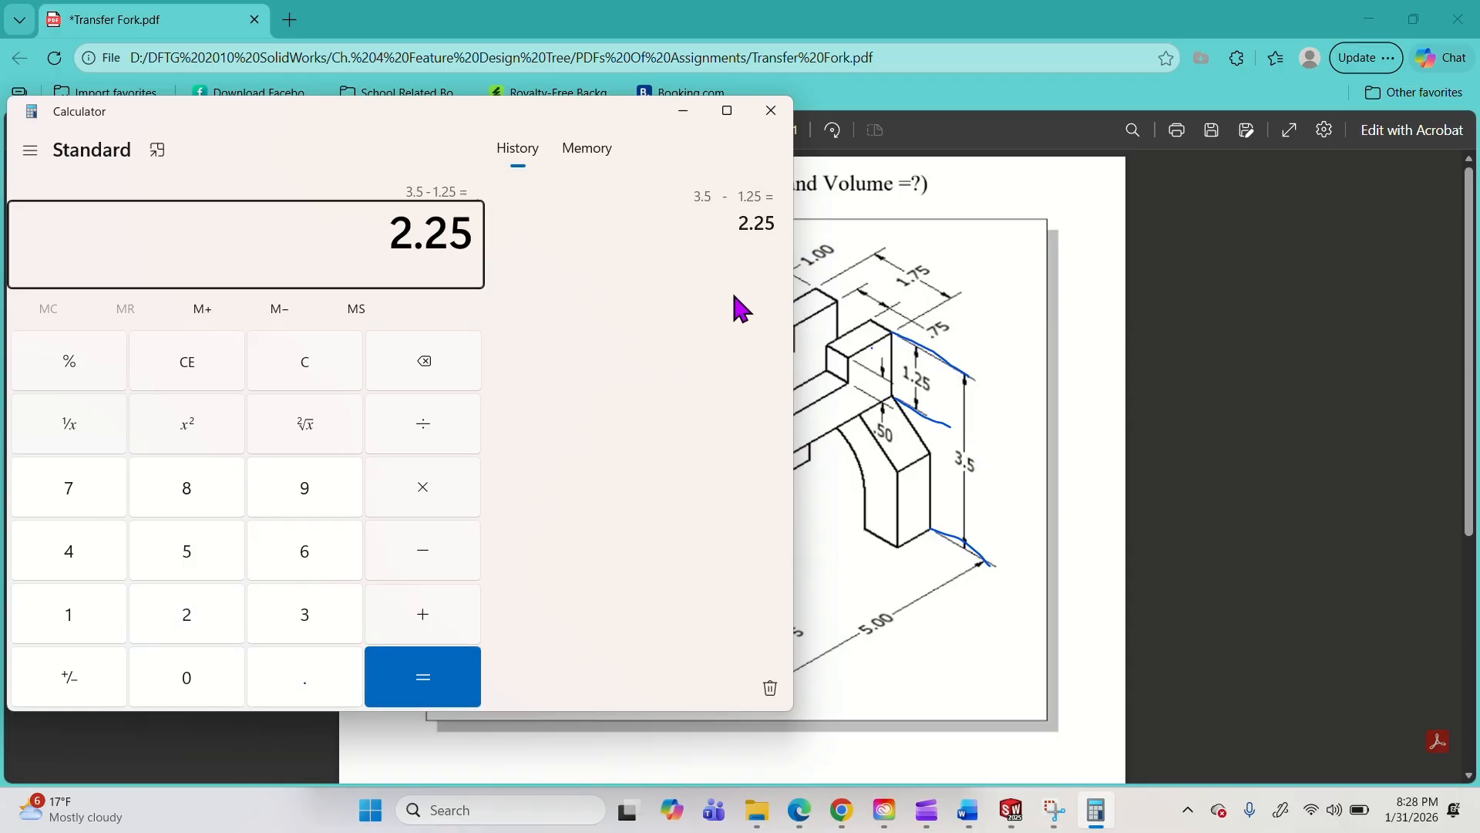
click(685, 112)
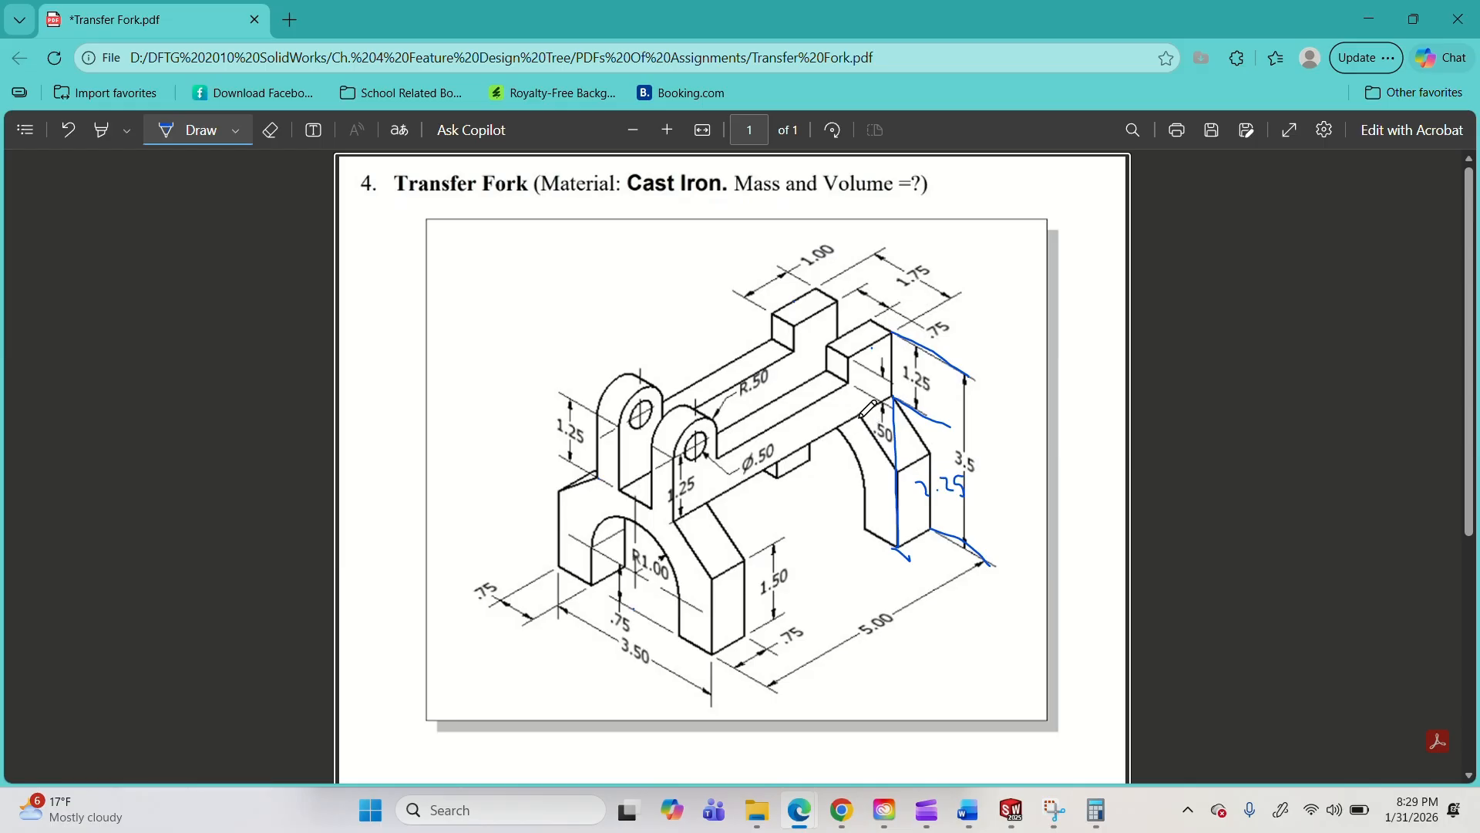
Switch back to SOLIDWORKS and start a new sketch on the Right Plane.
click(1369, 19)
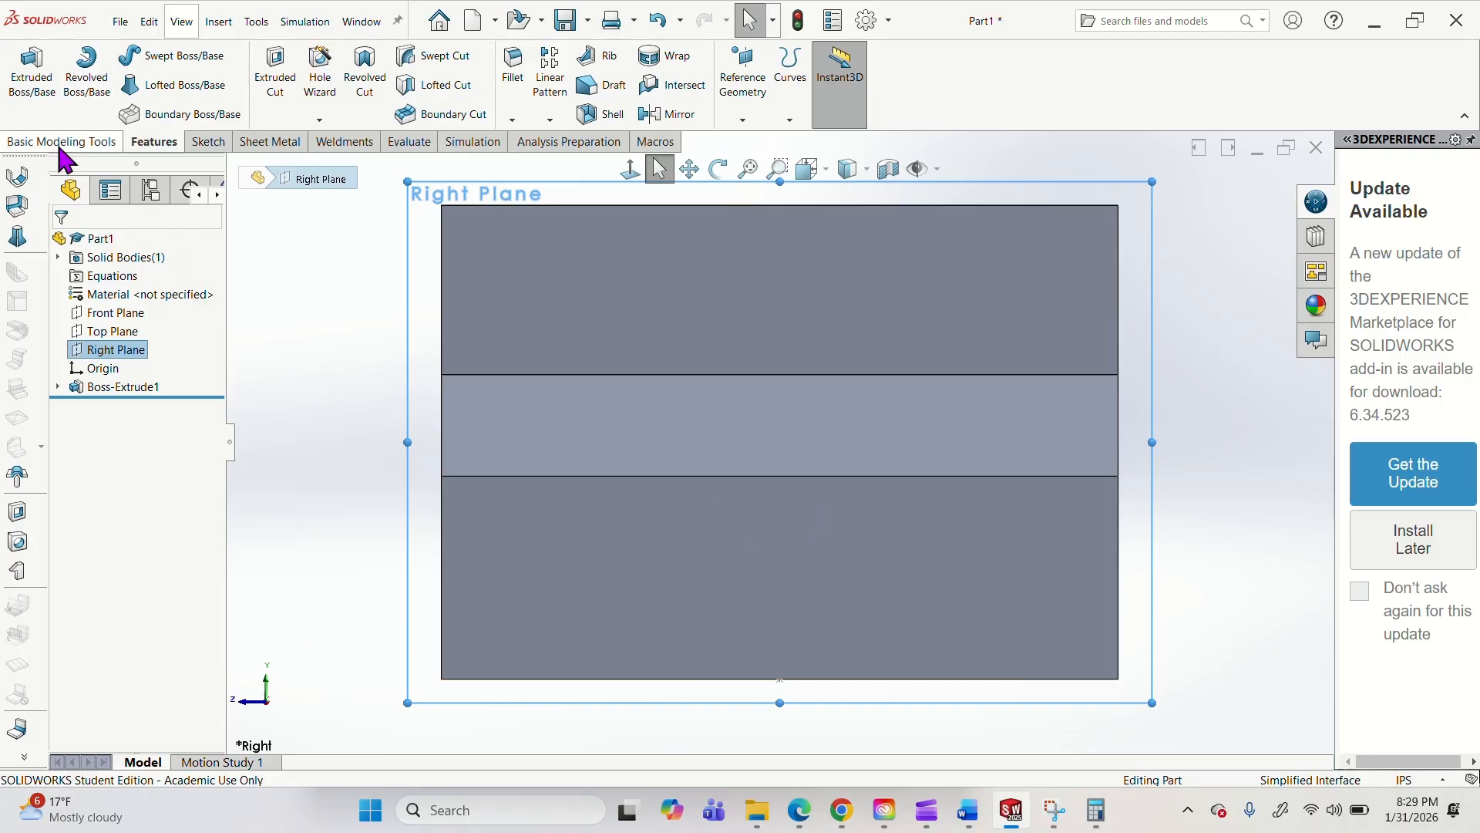
right_click(126, 358)
click(136, 323)
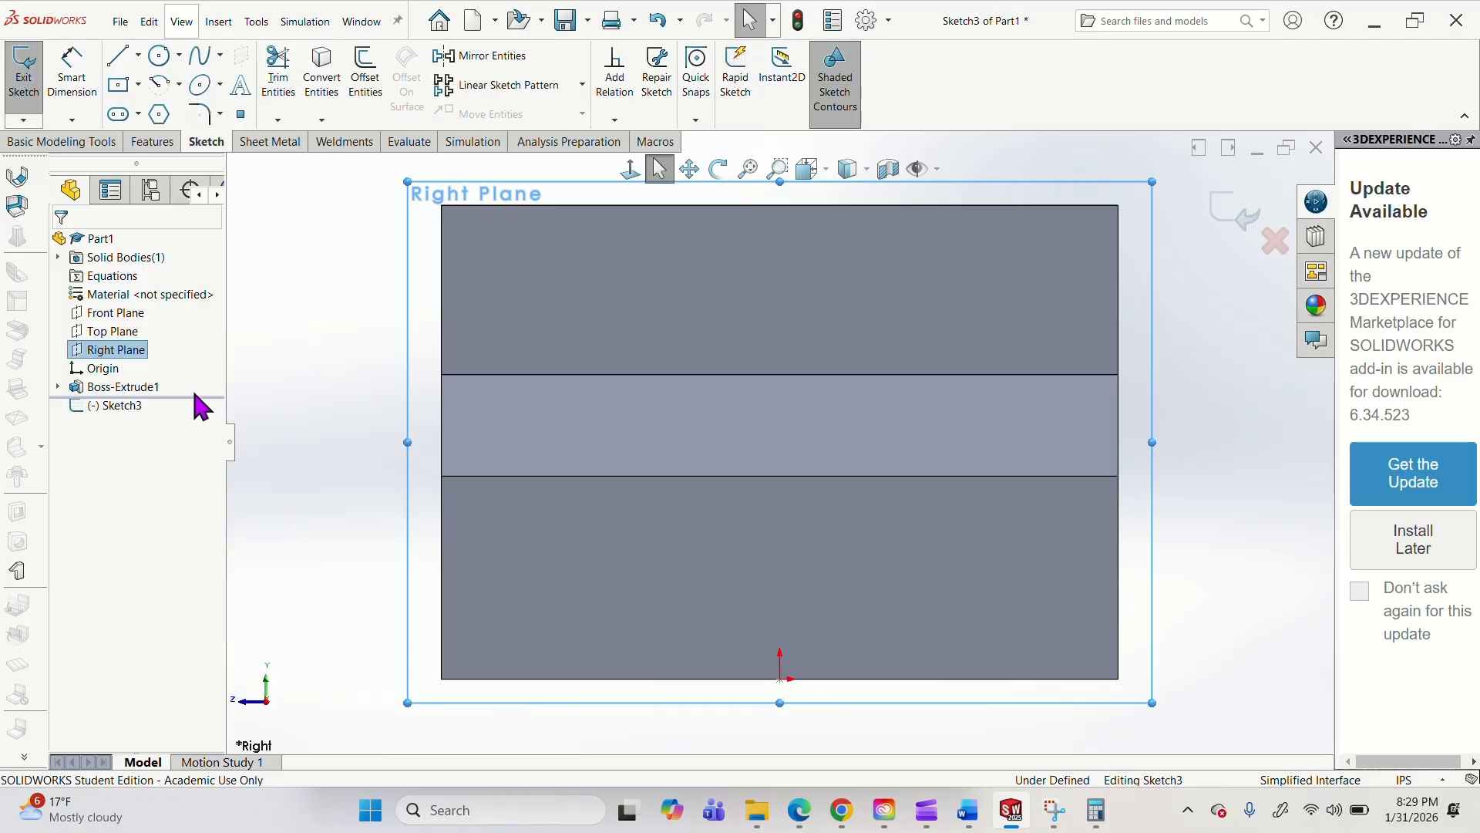
click(120, 84)
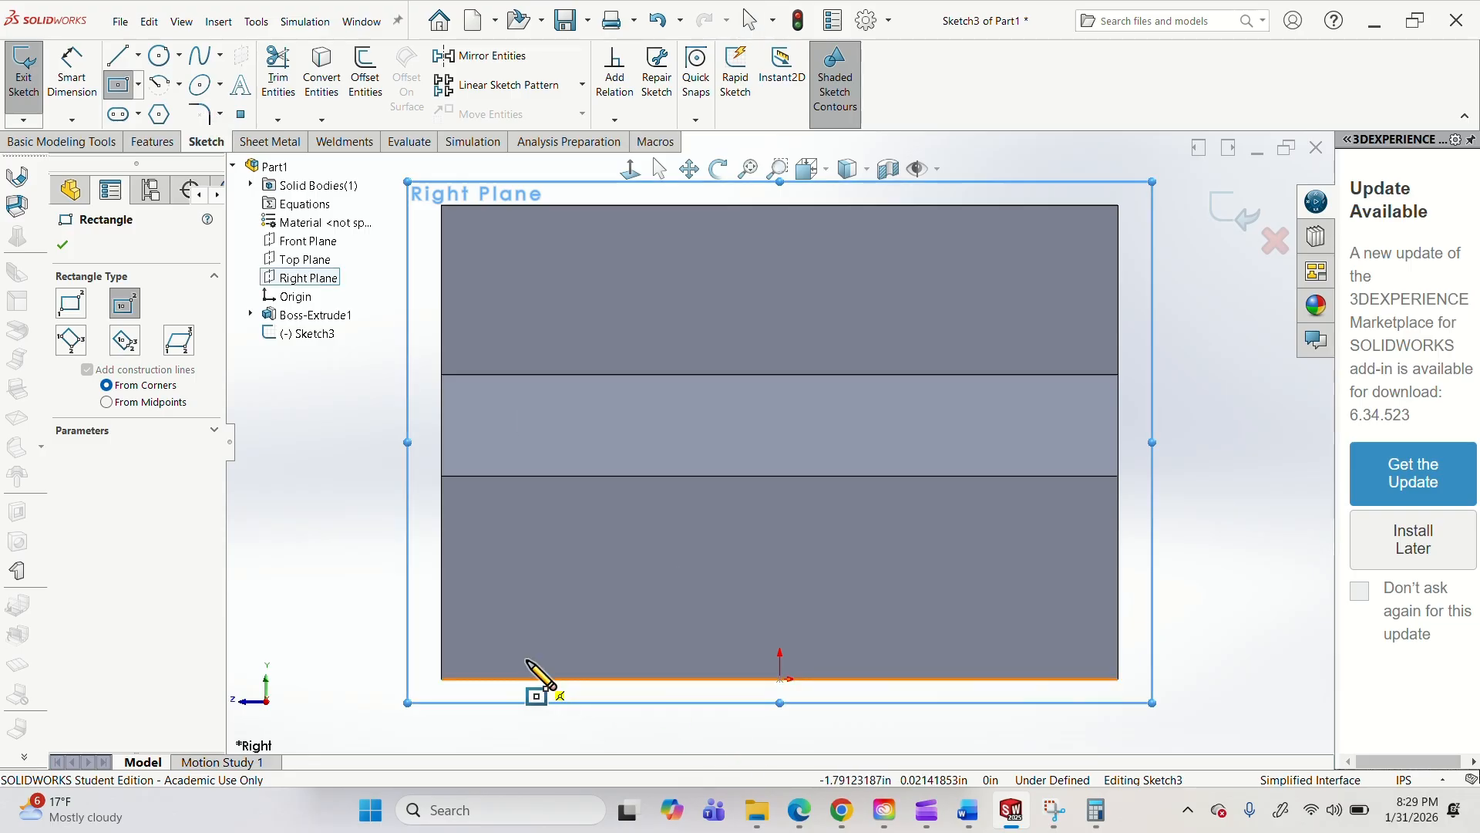
click(71, 303)
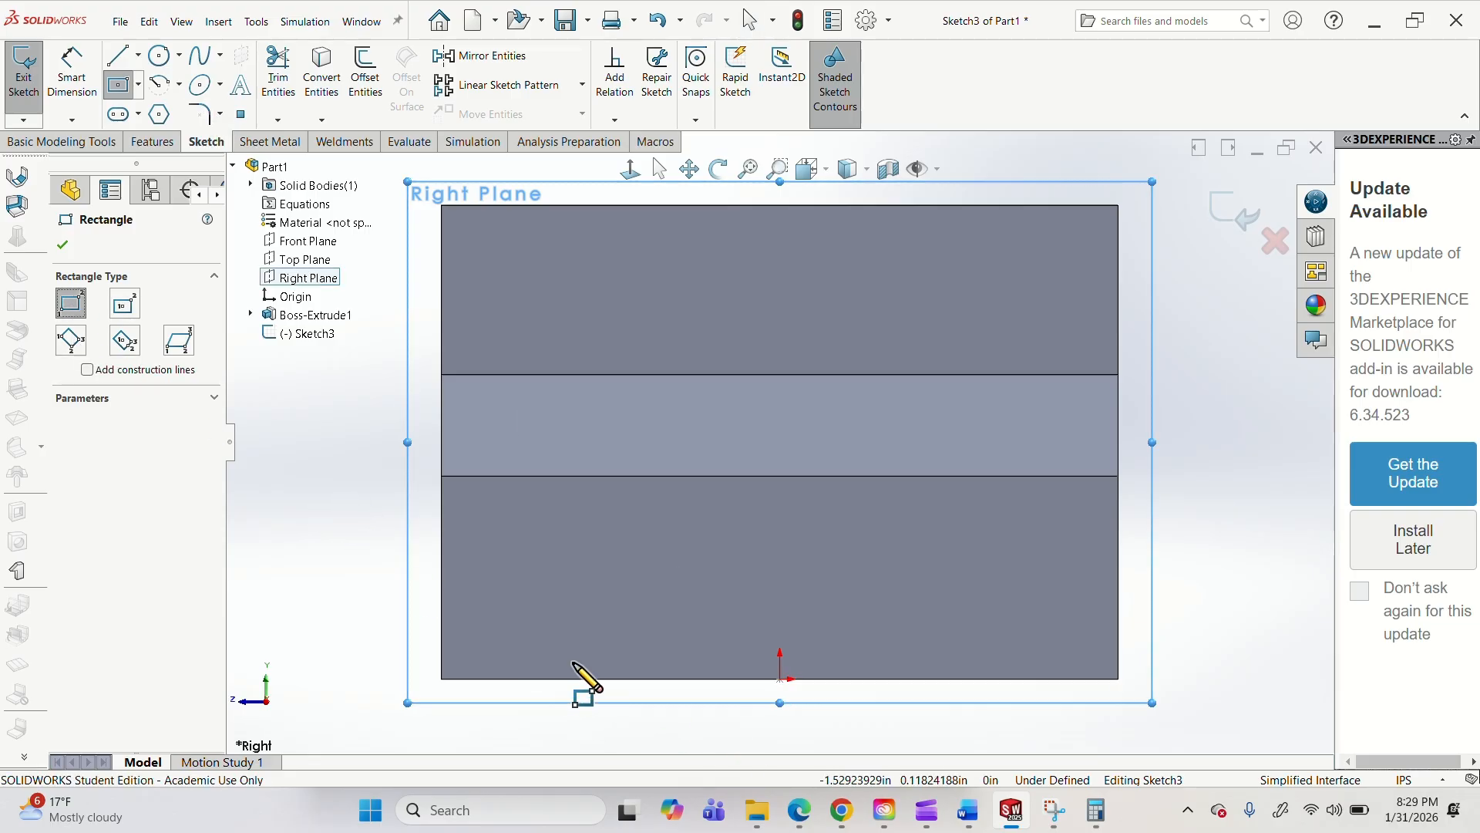
click(125, 304)
click(788, 566)
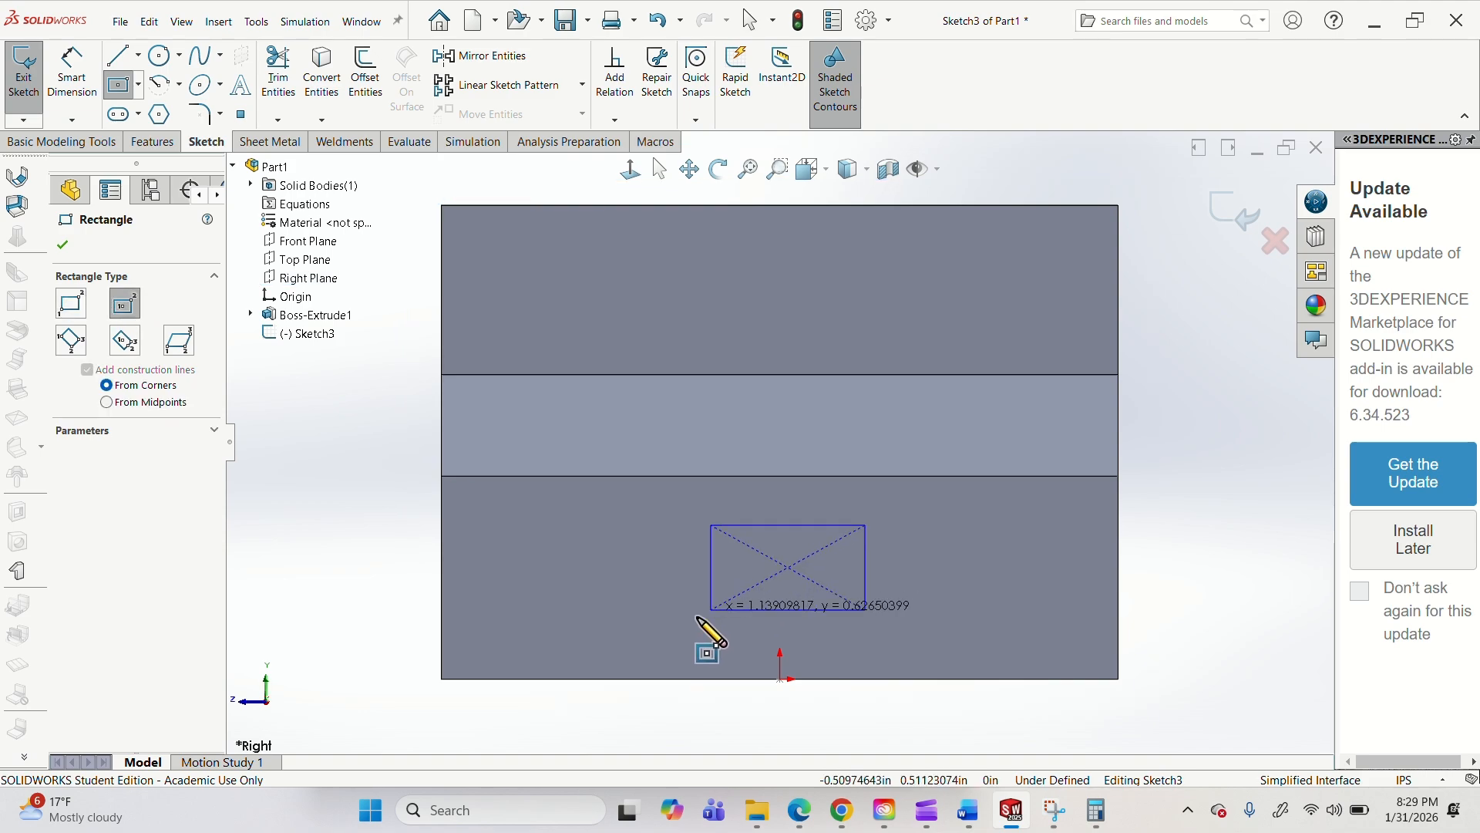
key(Escape)
key(Escape)
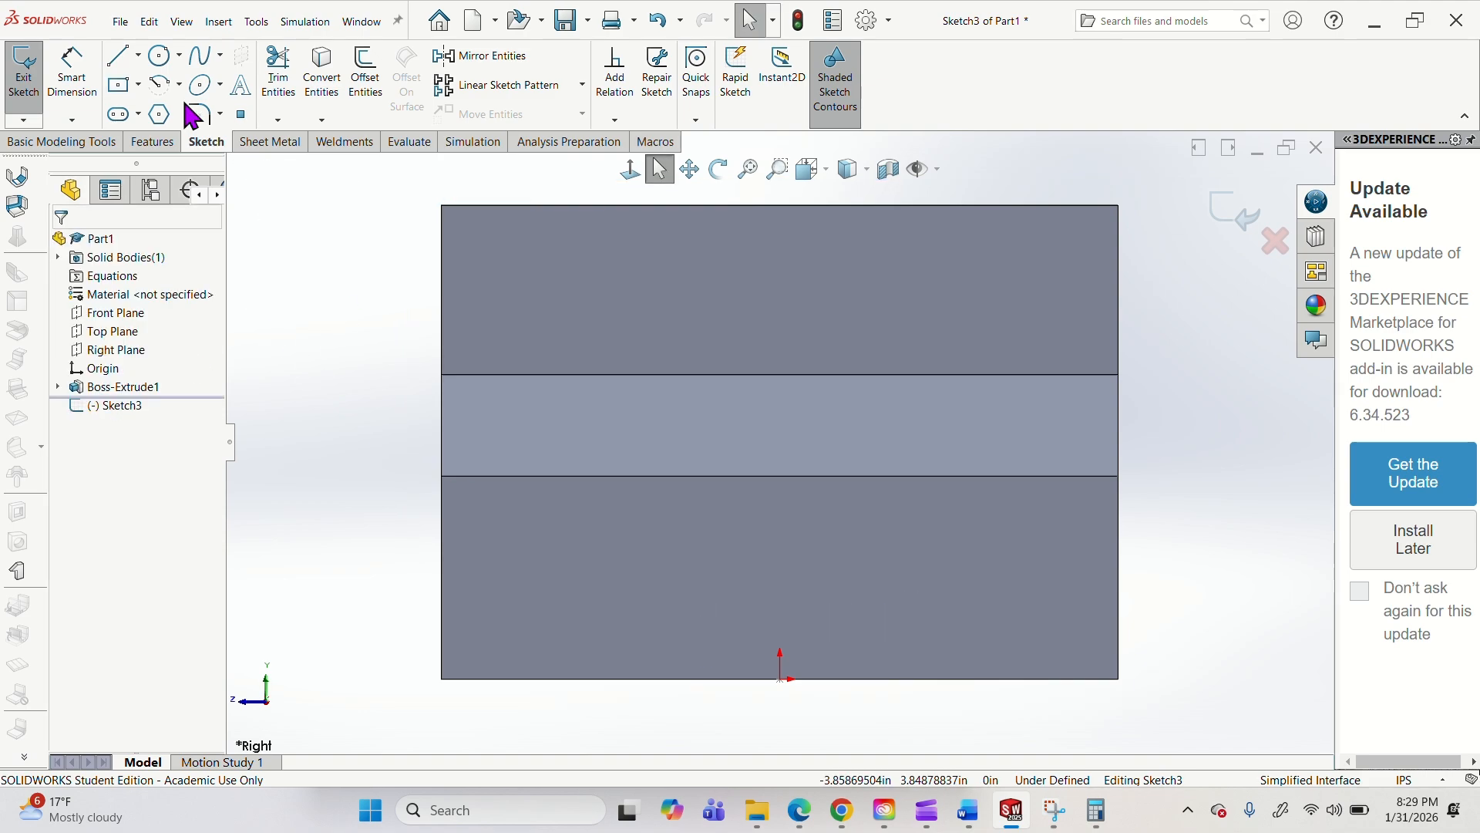
key(Return)
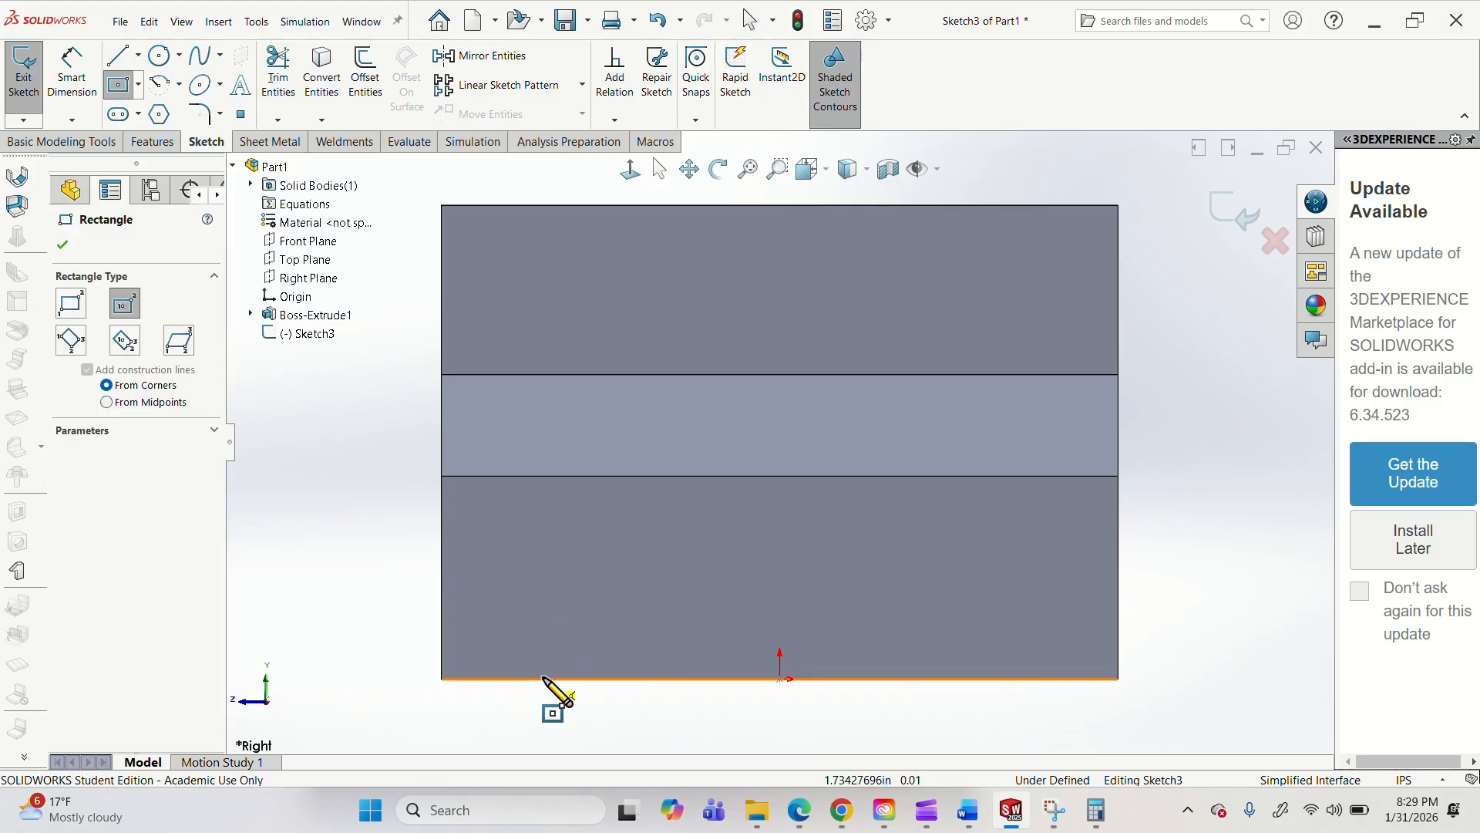
click(535, 678)
key(Escape)
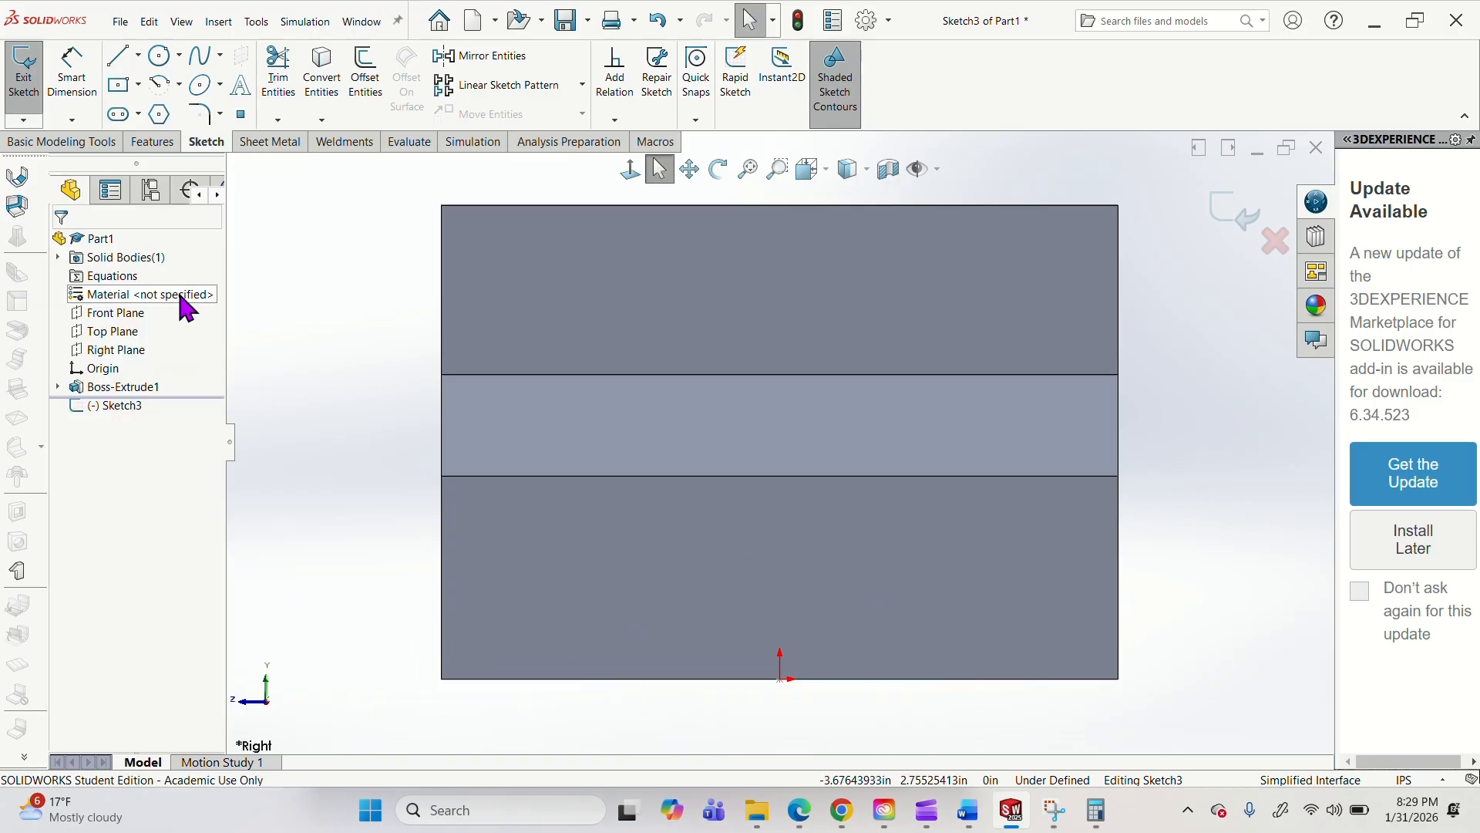
Sketch a corner rectangle about 3.8 in wide and 1.8 in high, with its base on the body's bottom edge.
key(Return)
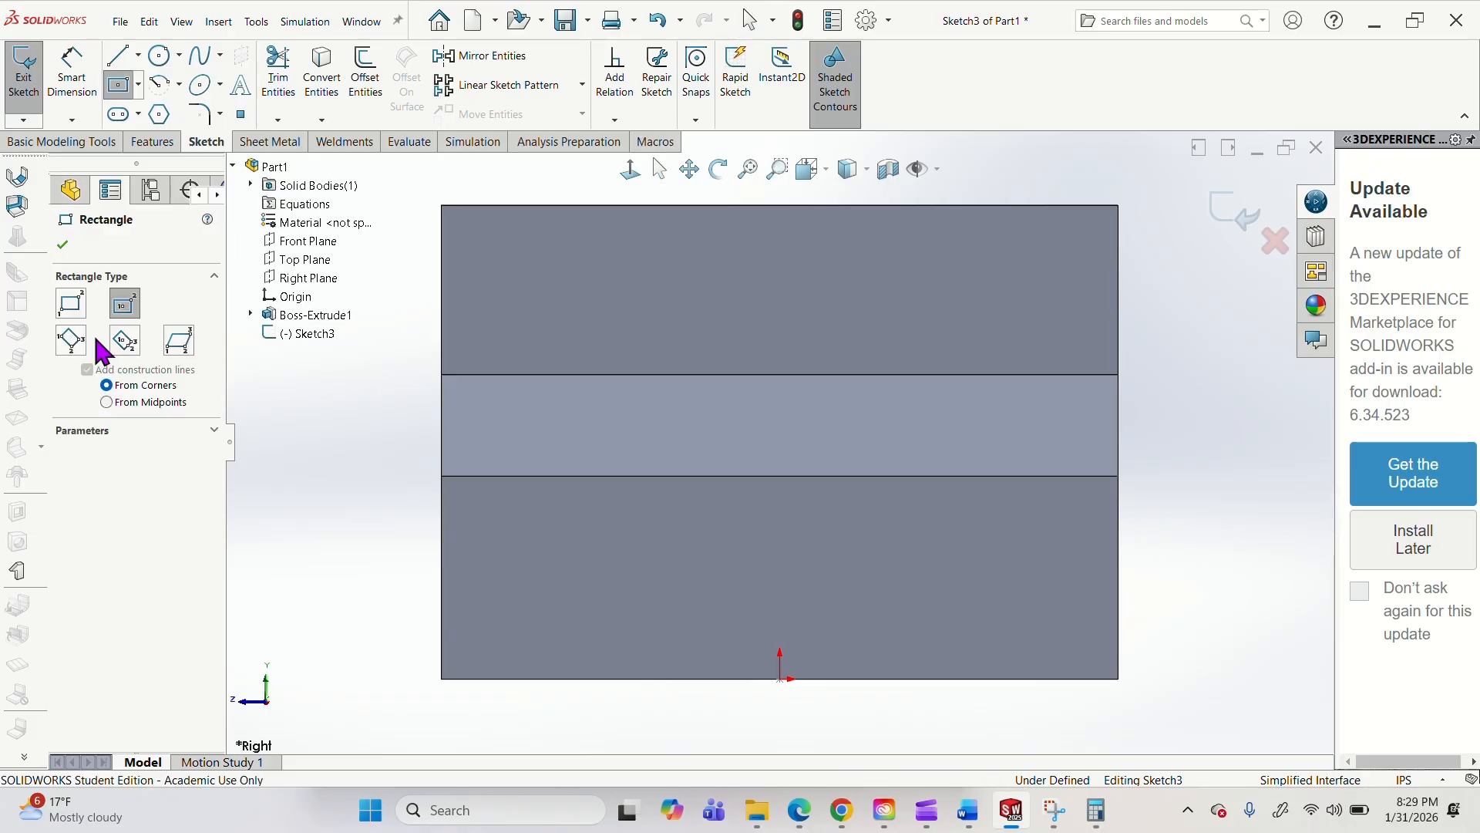
click(69, 305)
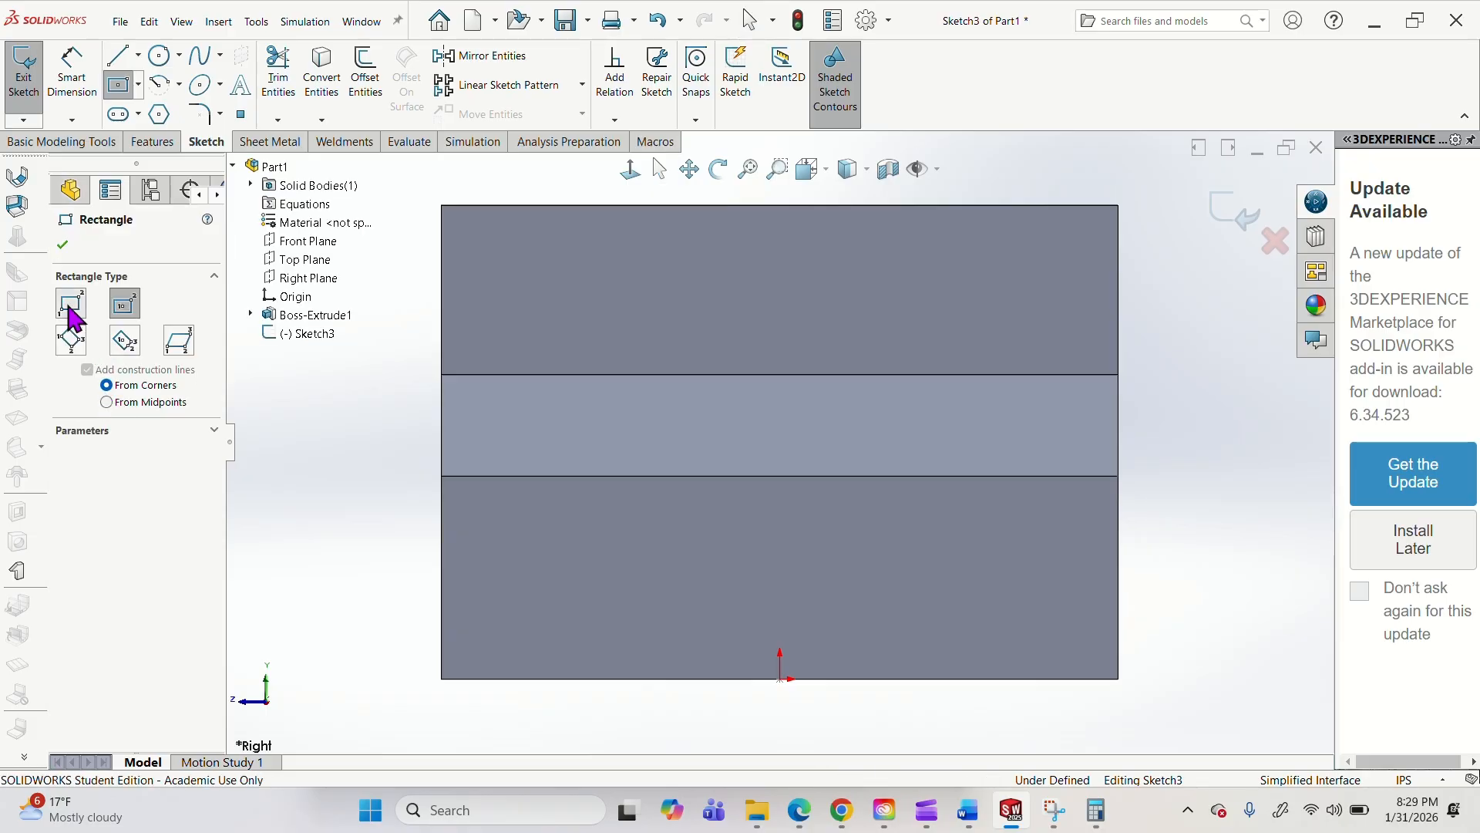
click(537, 678)
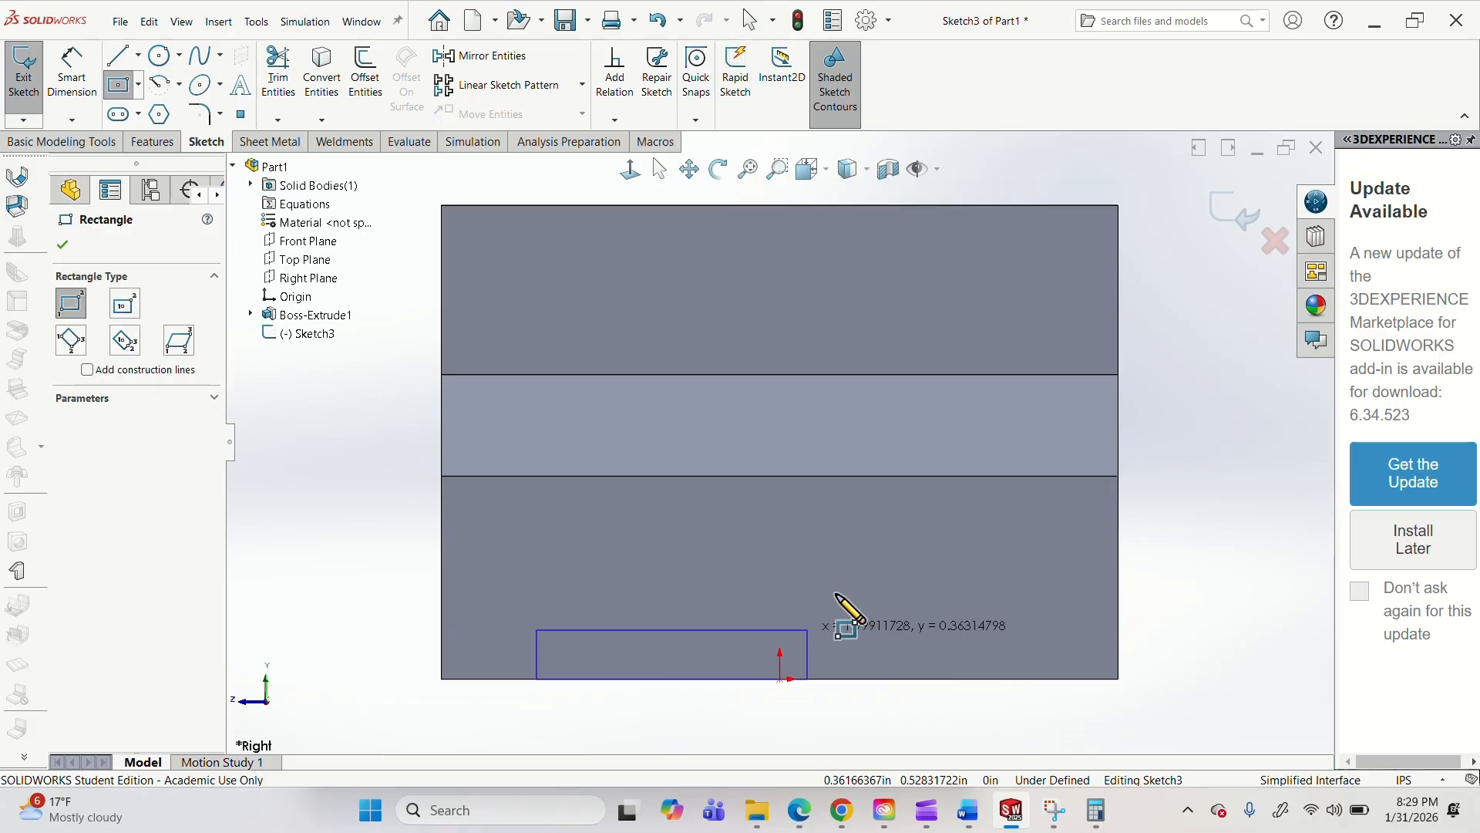
click(1047, 432)
key(Escape)
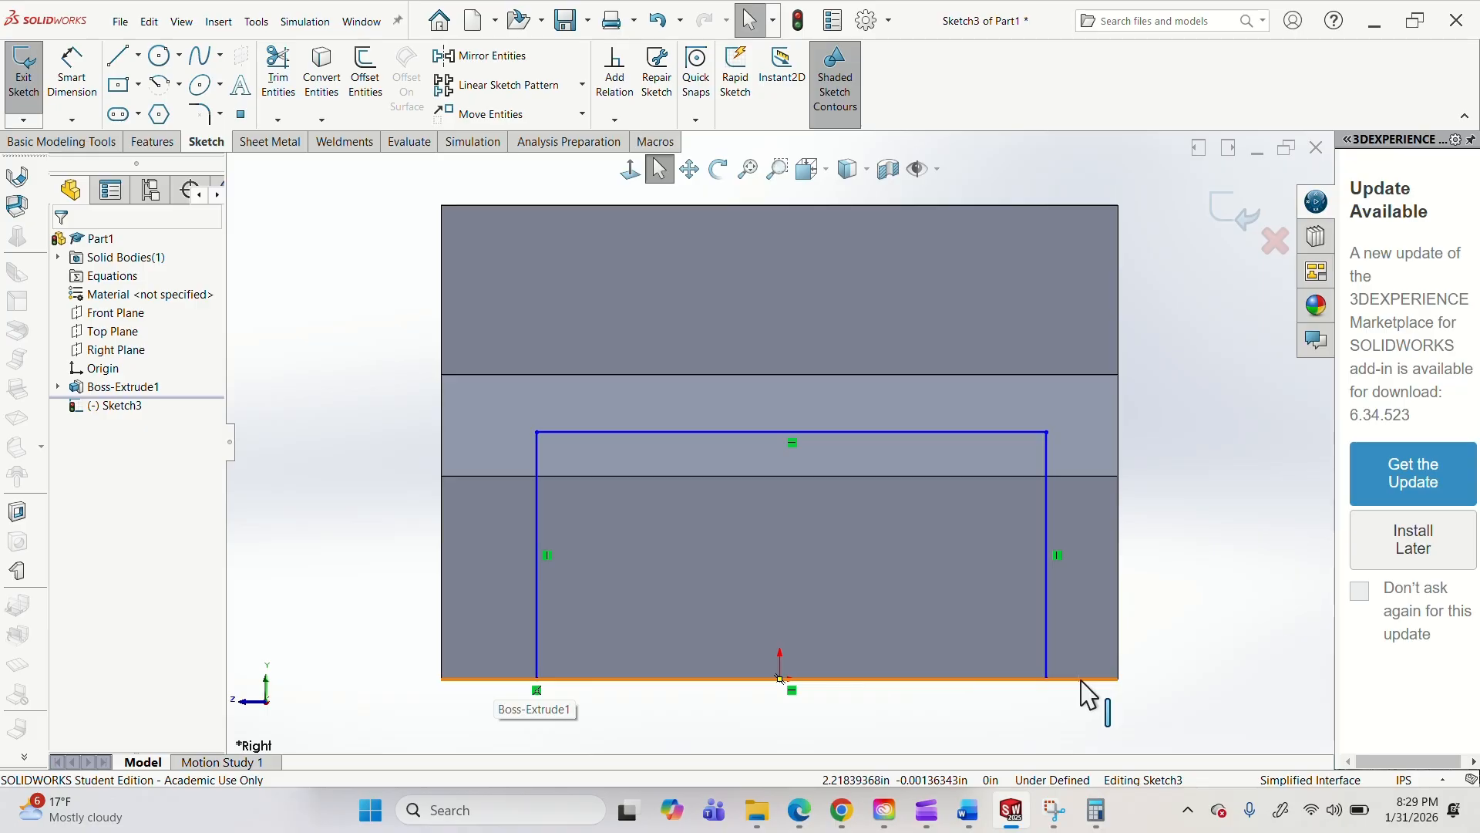
Dimension the distance from the body's left vertical edge to the rectangle's left side as 0.75 in.
key(d)
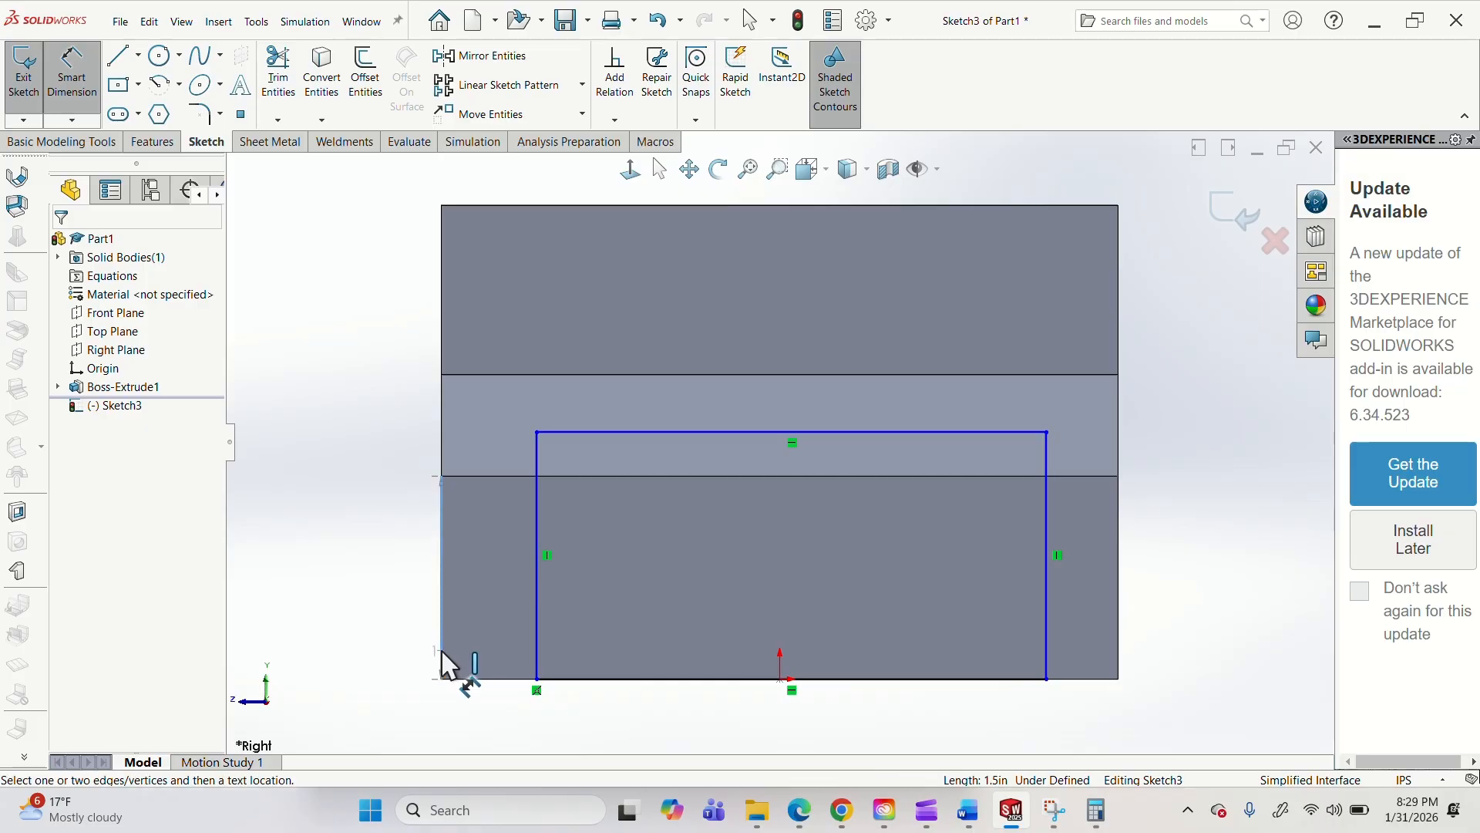
click(539, 619)
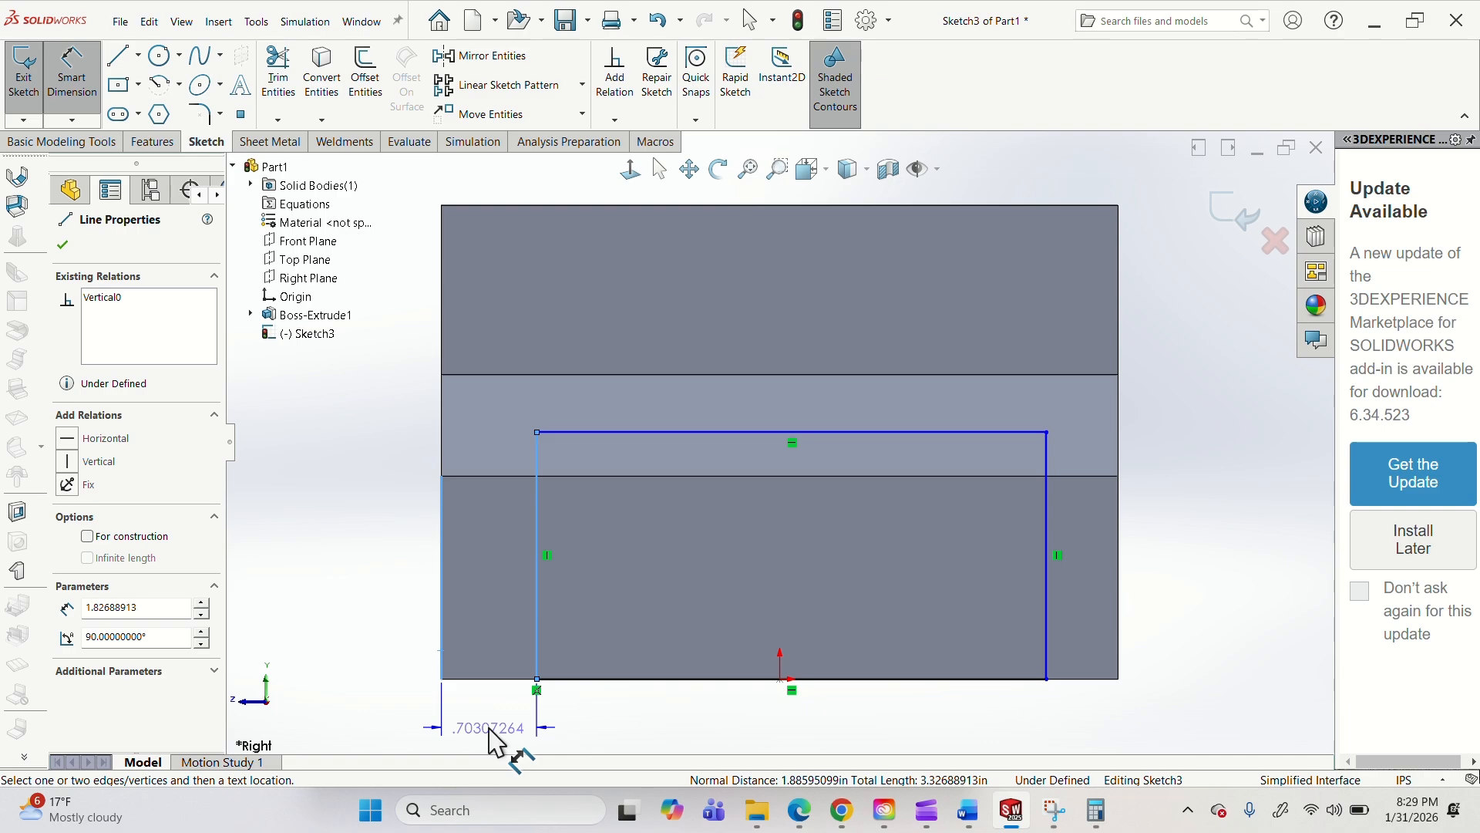
click(490, 731)
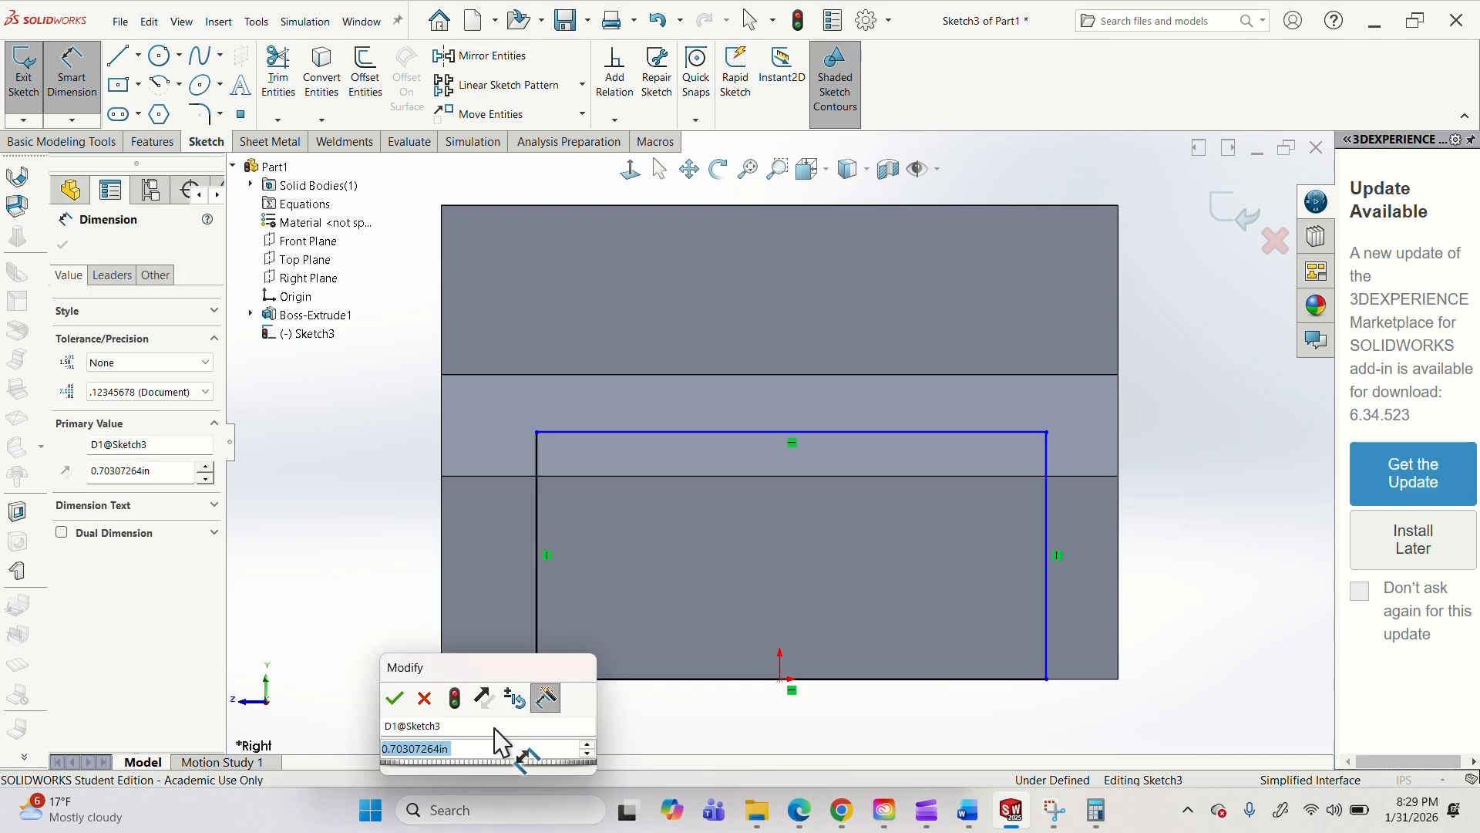
text(.753)
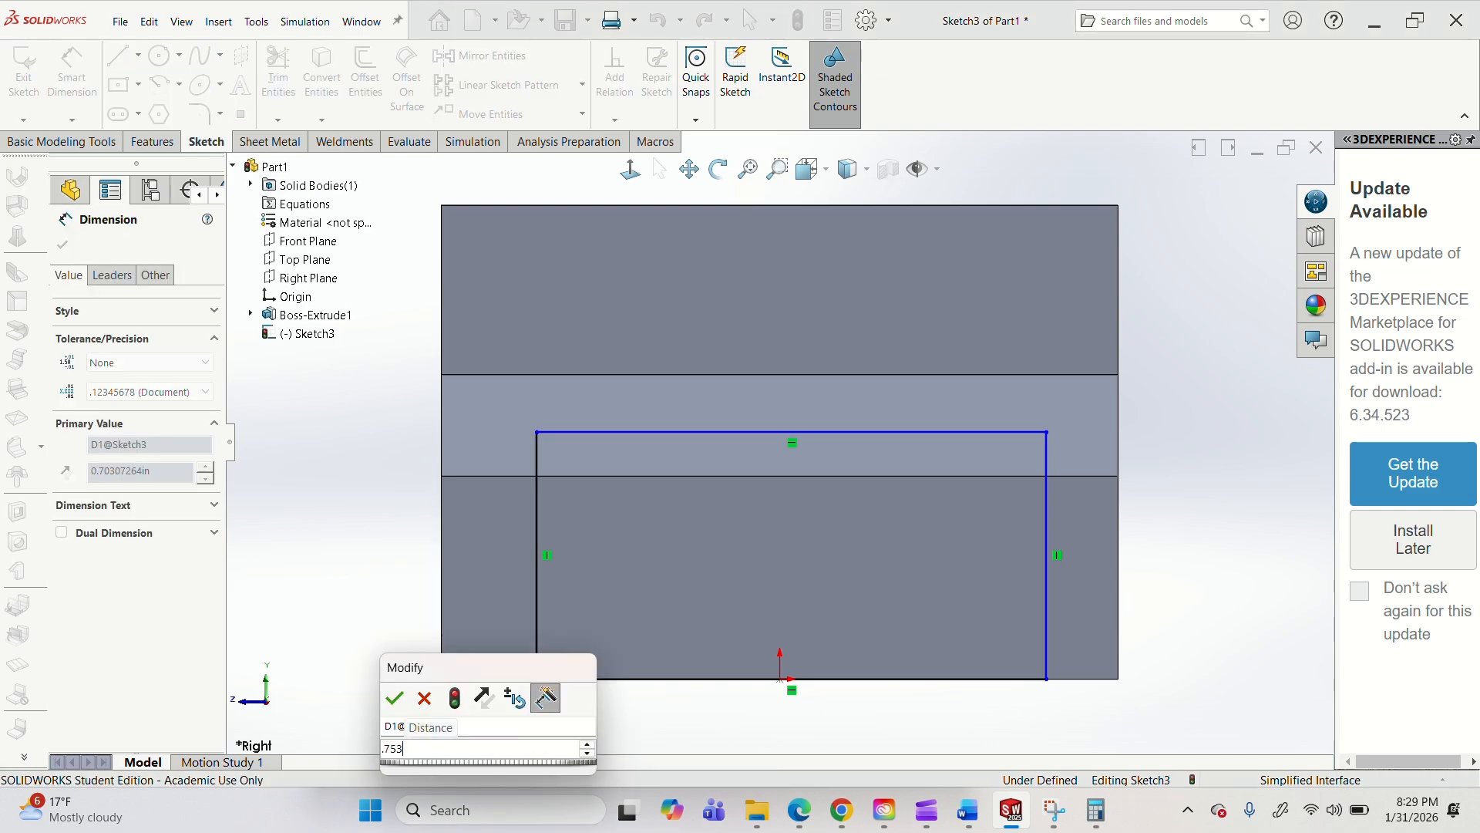
key(Return)
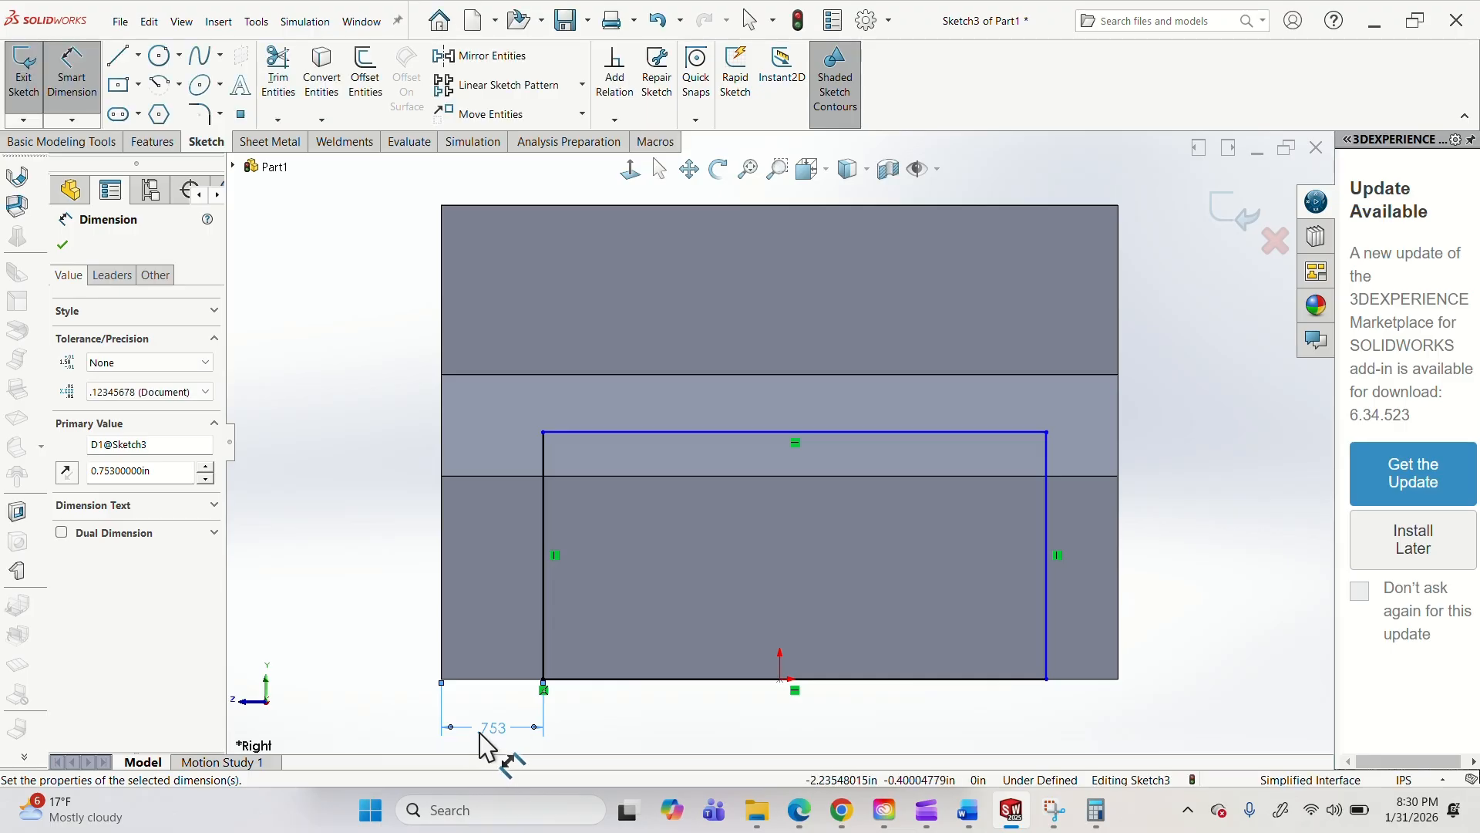
double_click(490, 729)
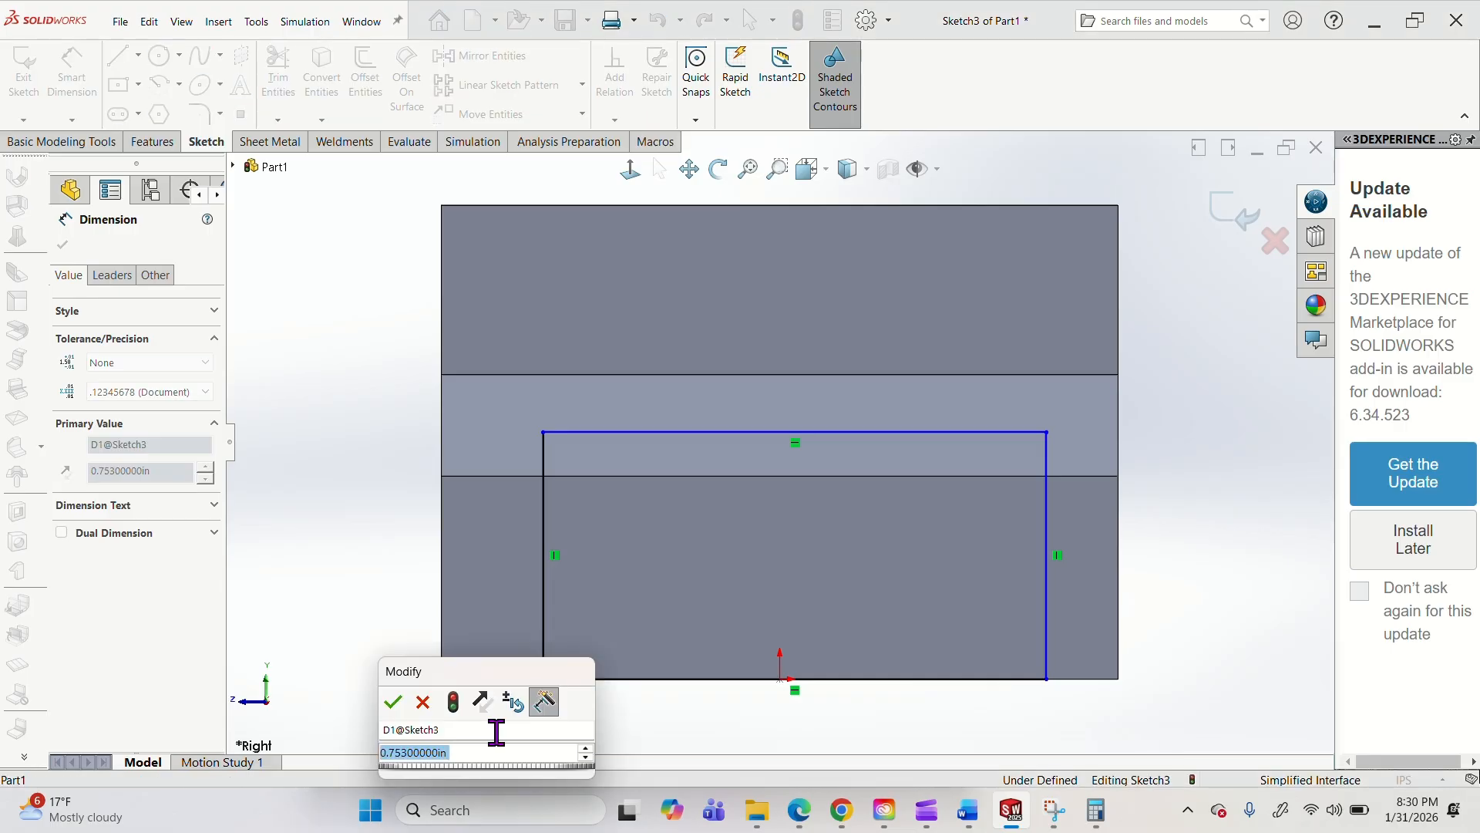
key(Return)
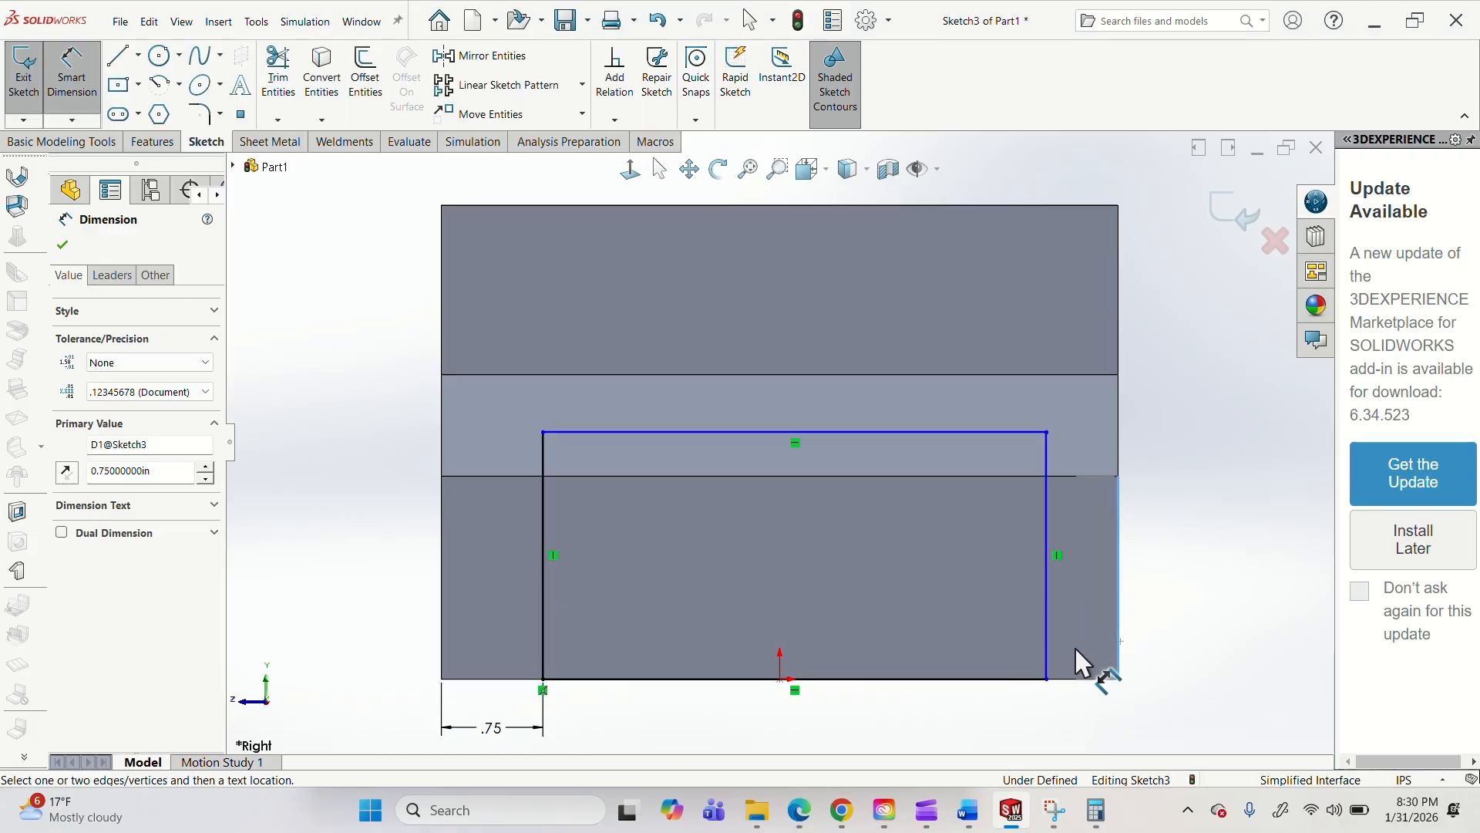
Dimension the distance from the rectangle's right side to the body's right vertical edge as 0.75 in.
click(1048, 672)
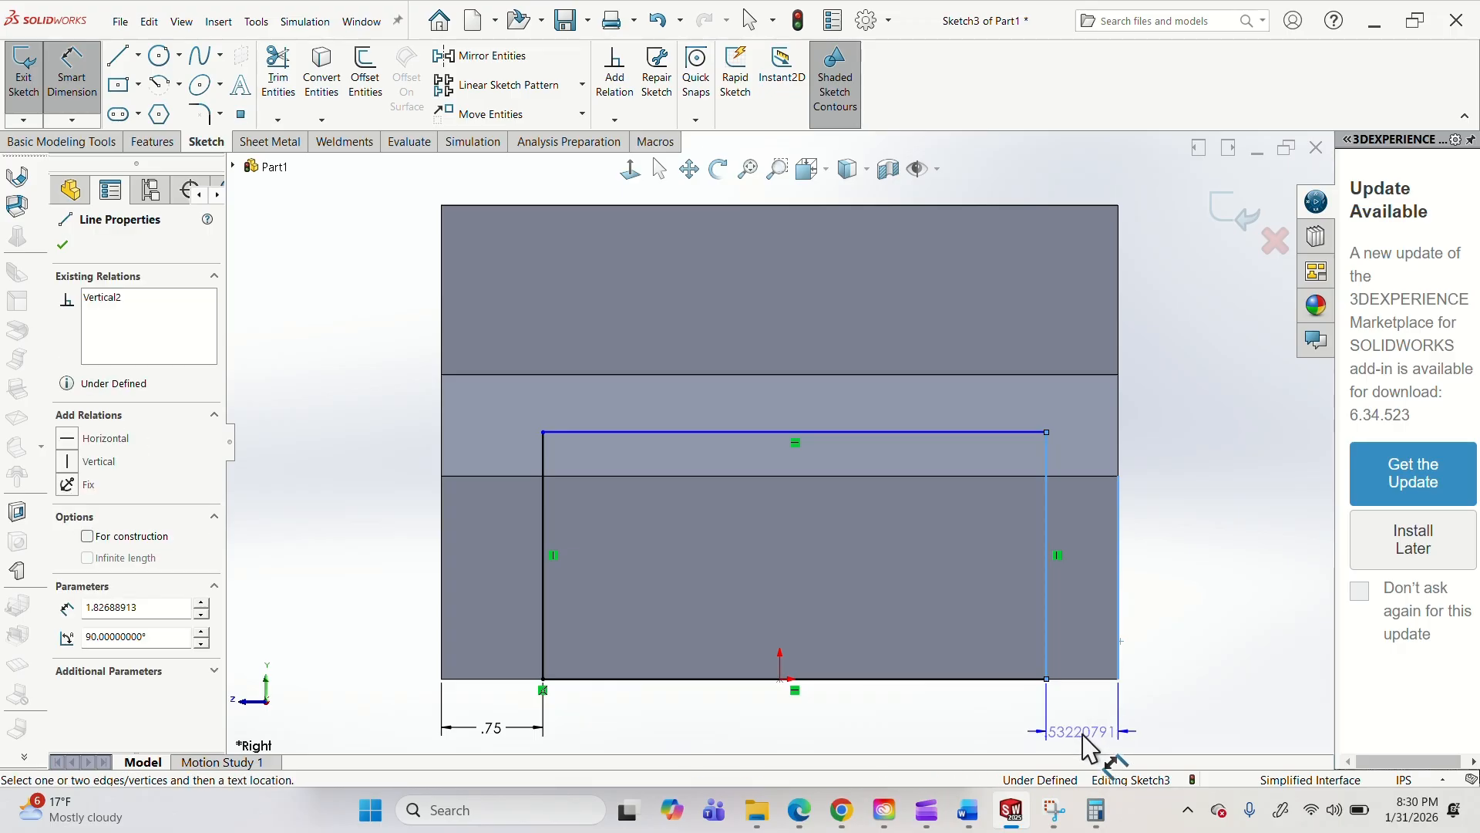
click(1088, 748)
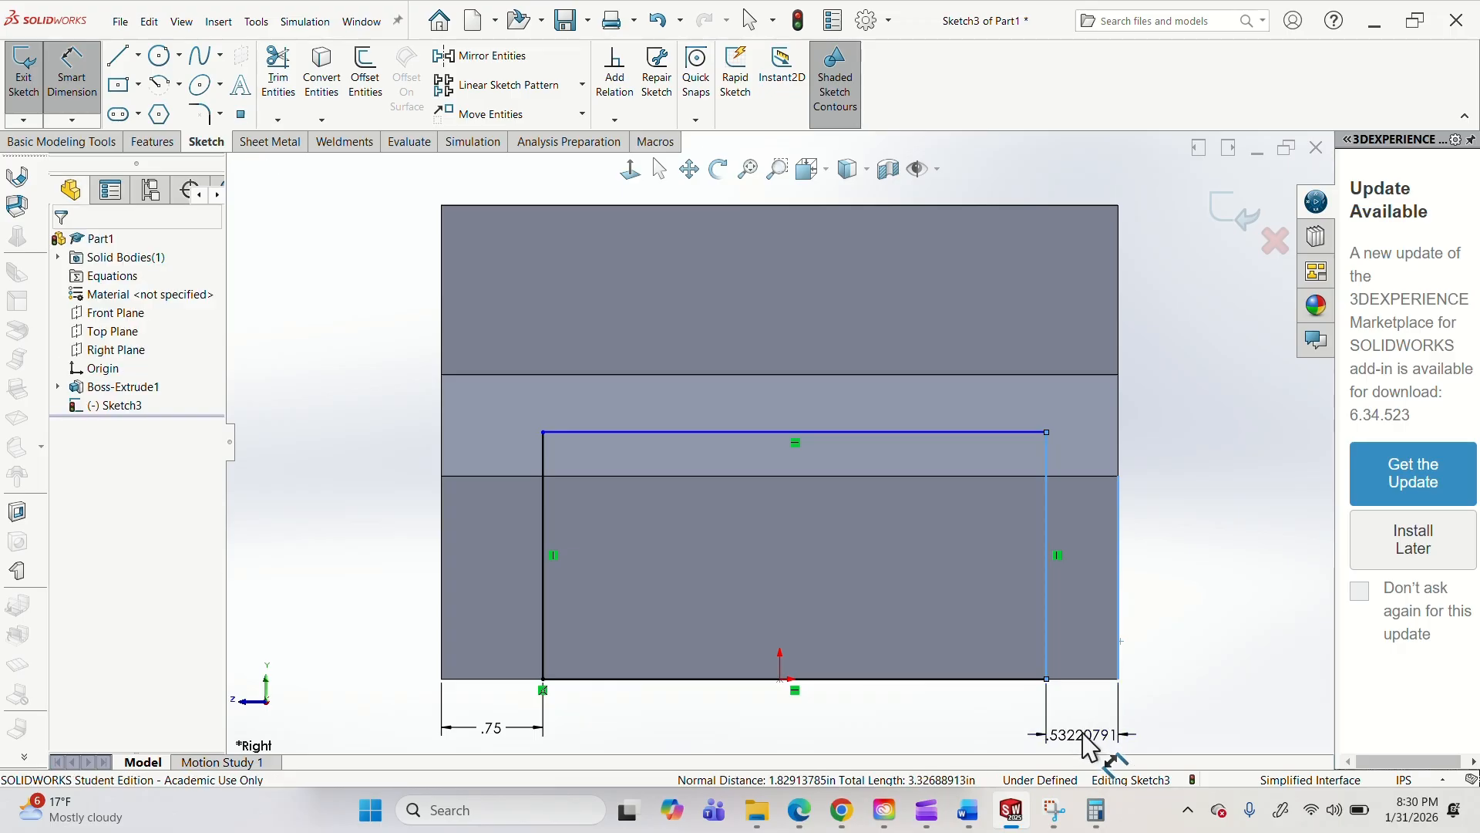
text(.75)
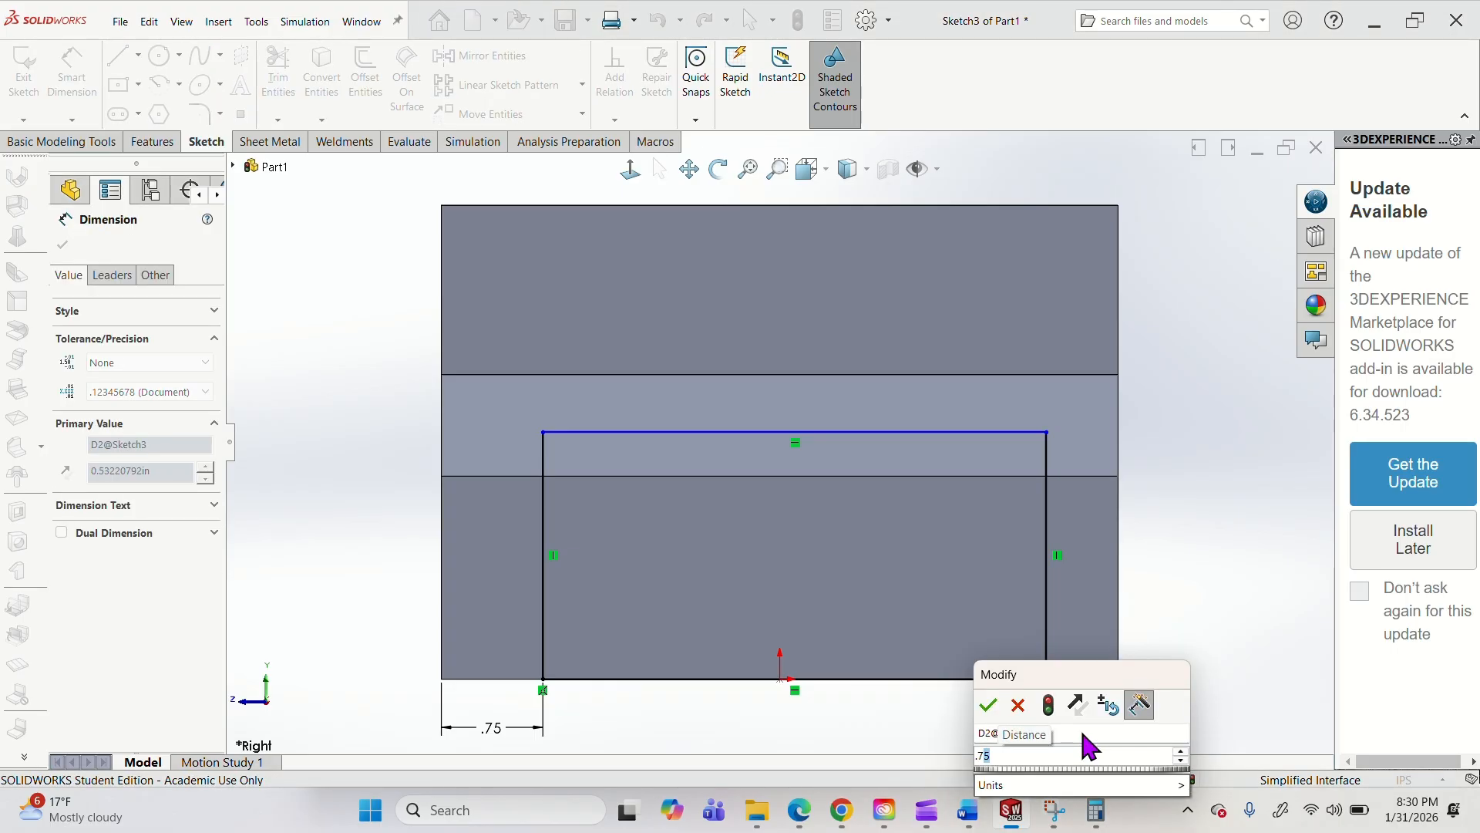
key(Return)
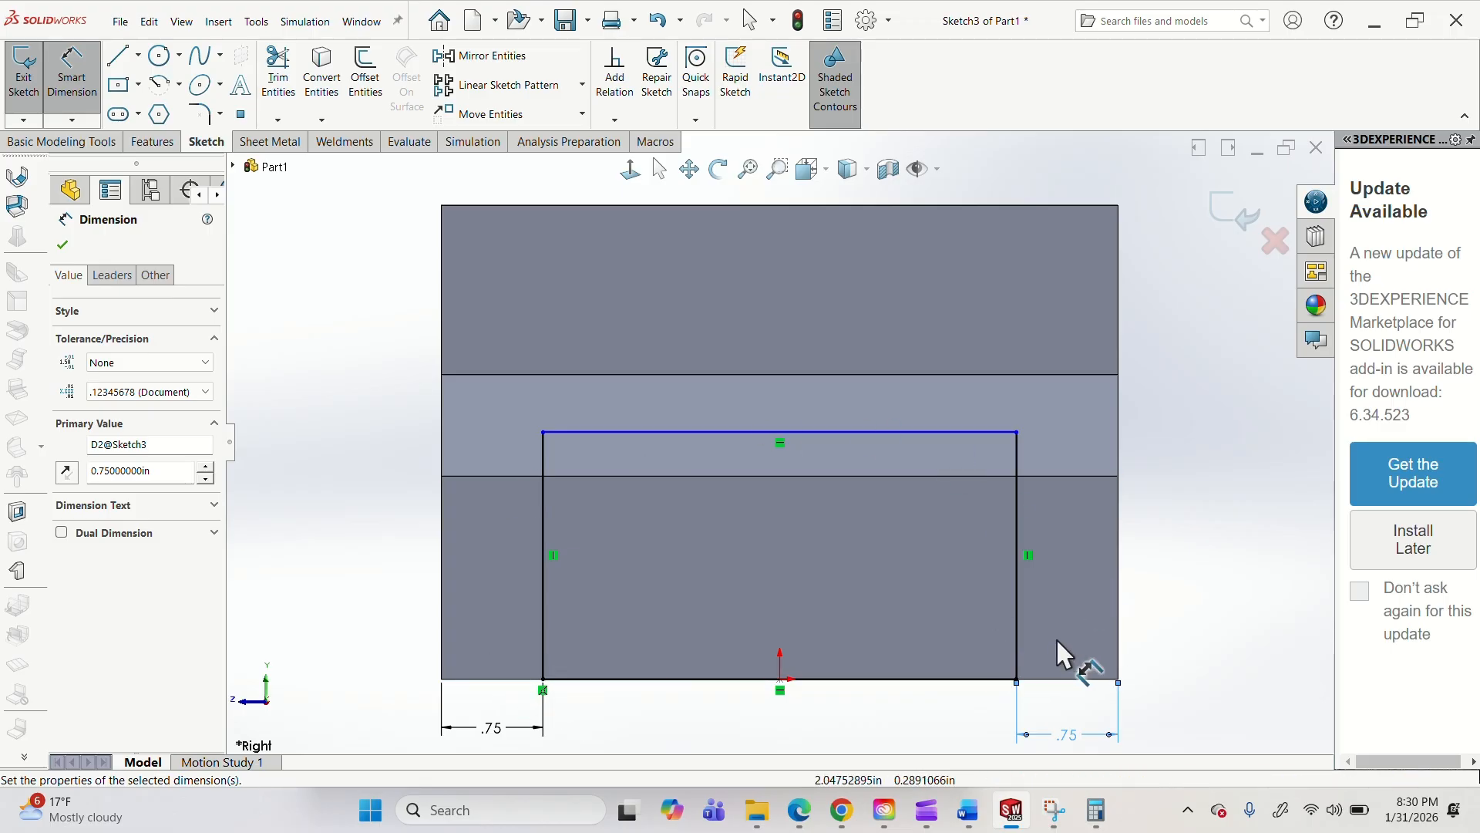
Dimension the rectangle's height as 2.25 in and exit the sketch.
click(888, 681)
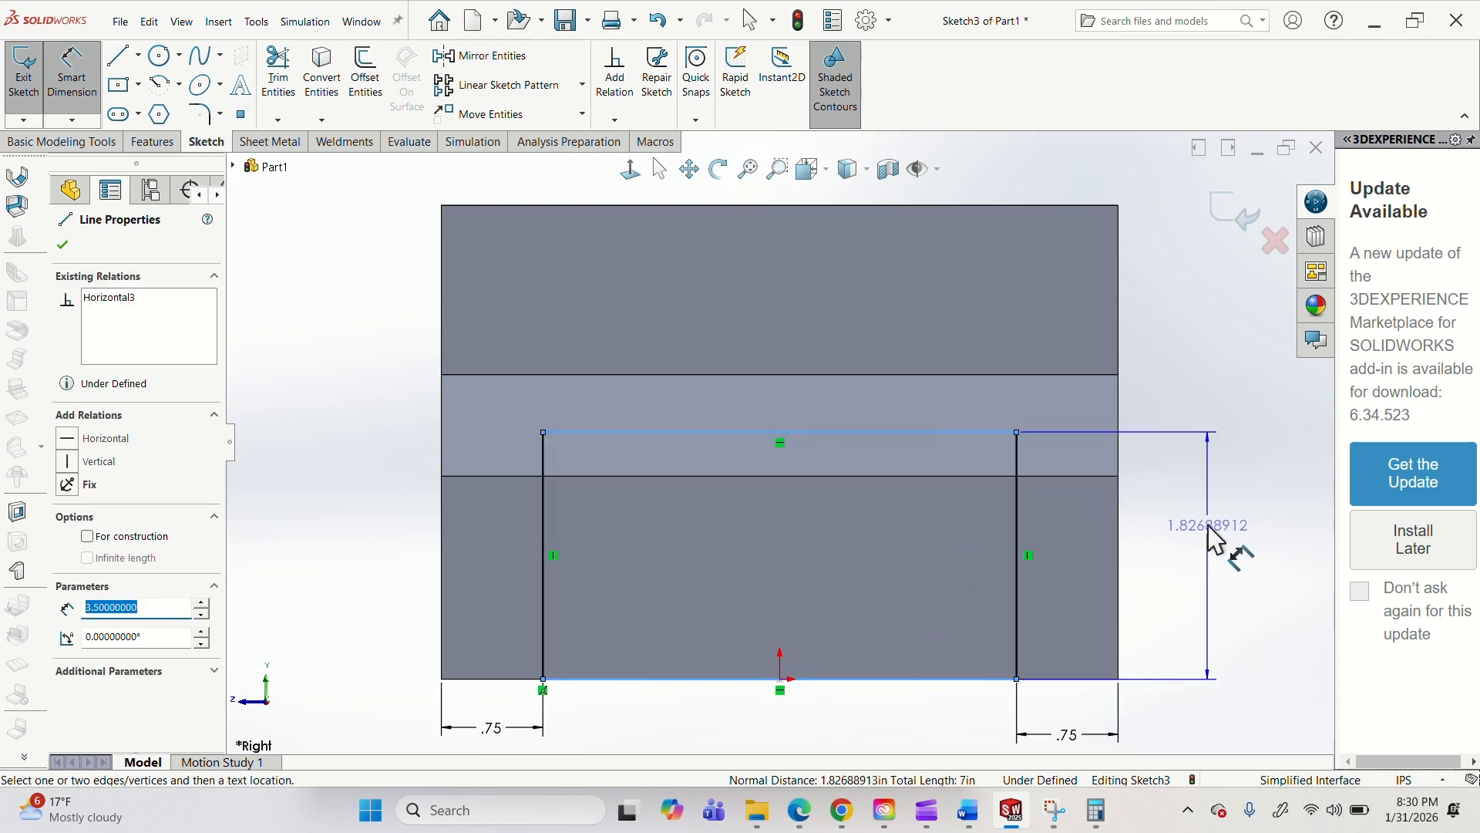
click(1207, 526)
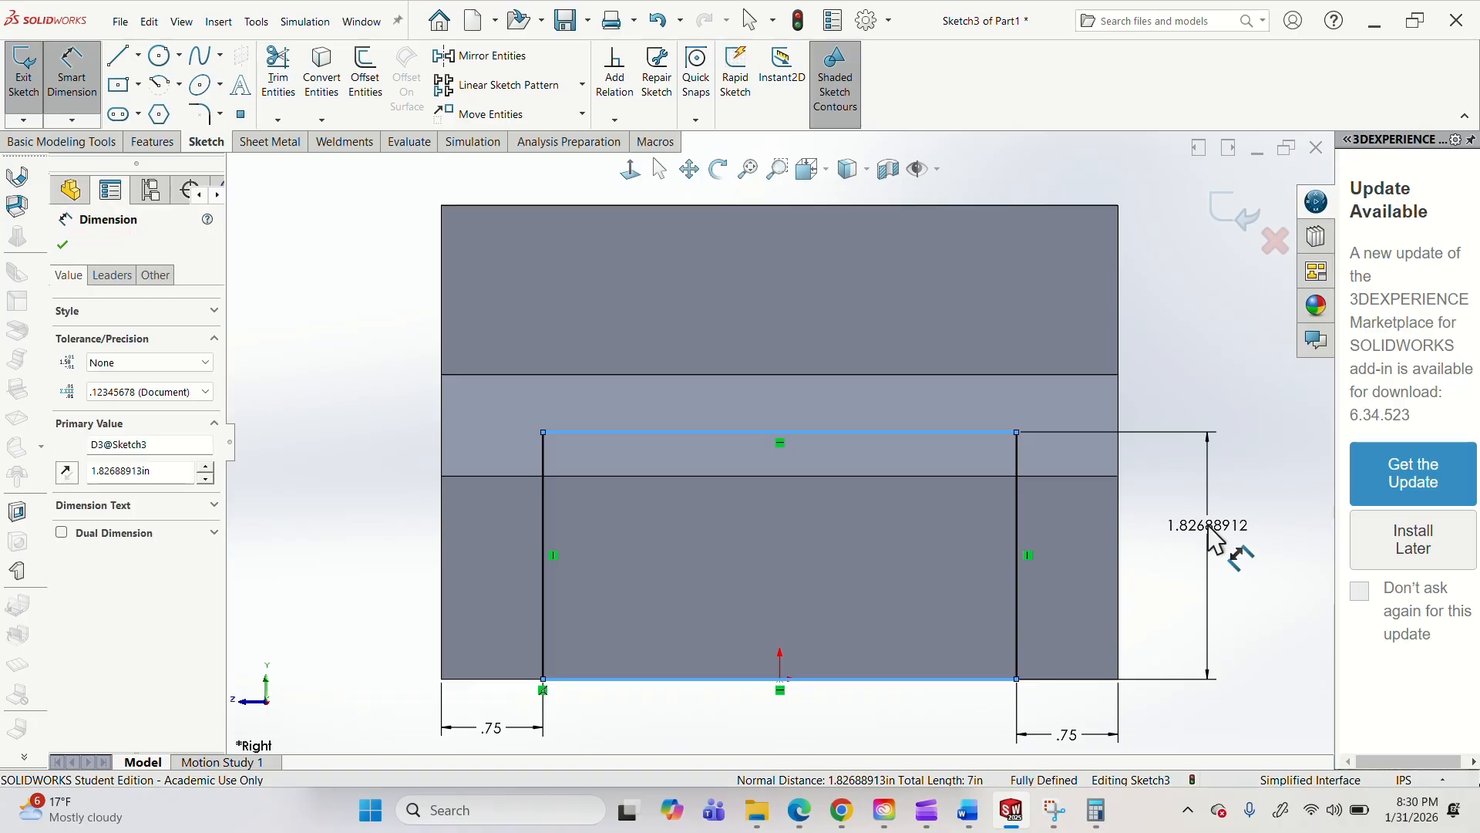
text(.2.25)
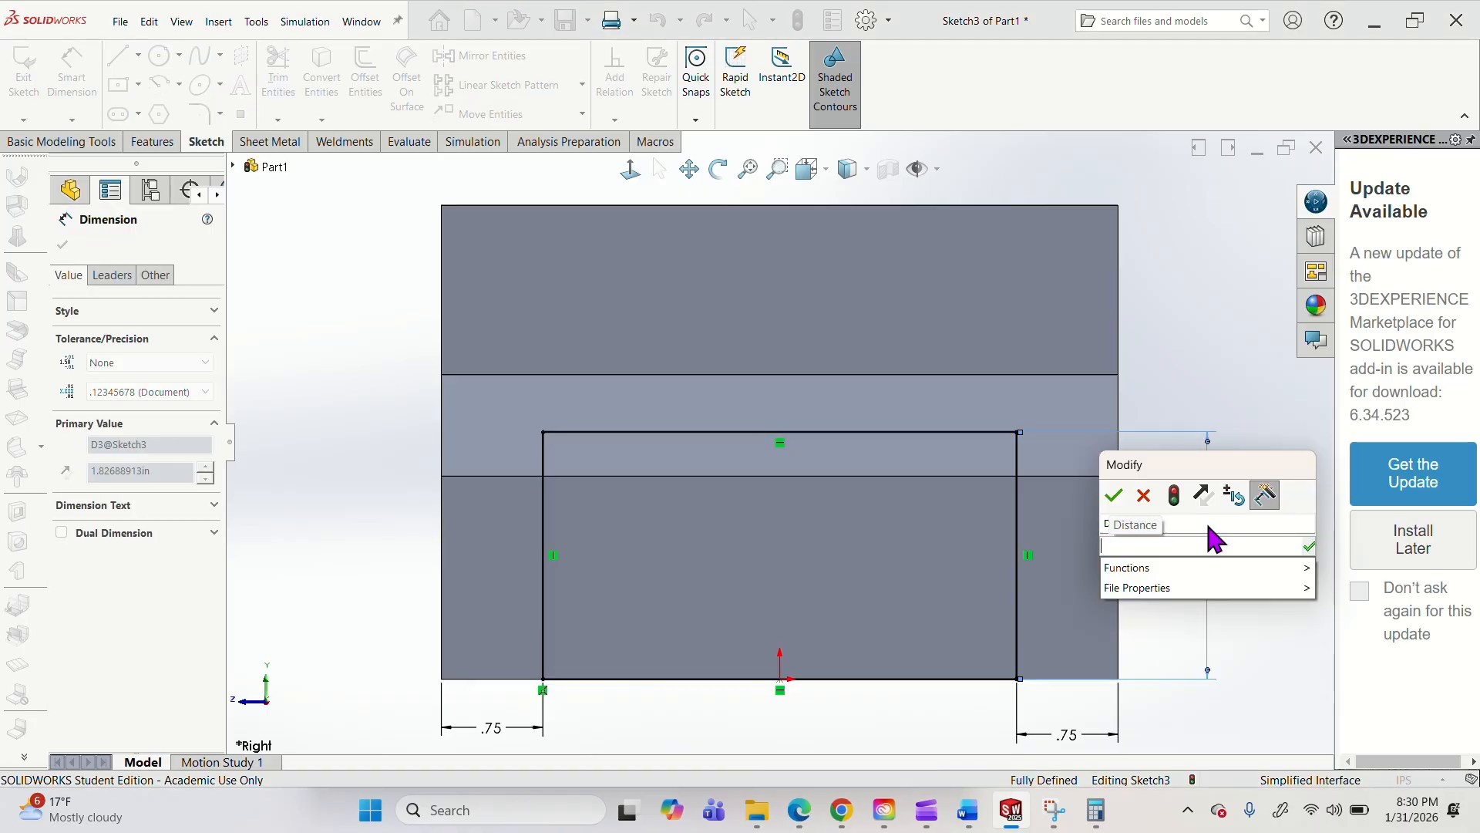
key(Return)
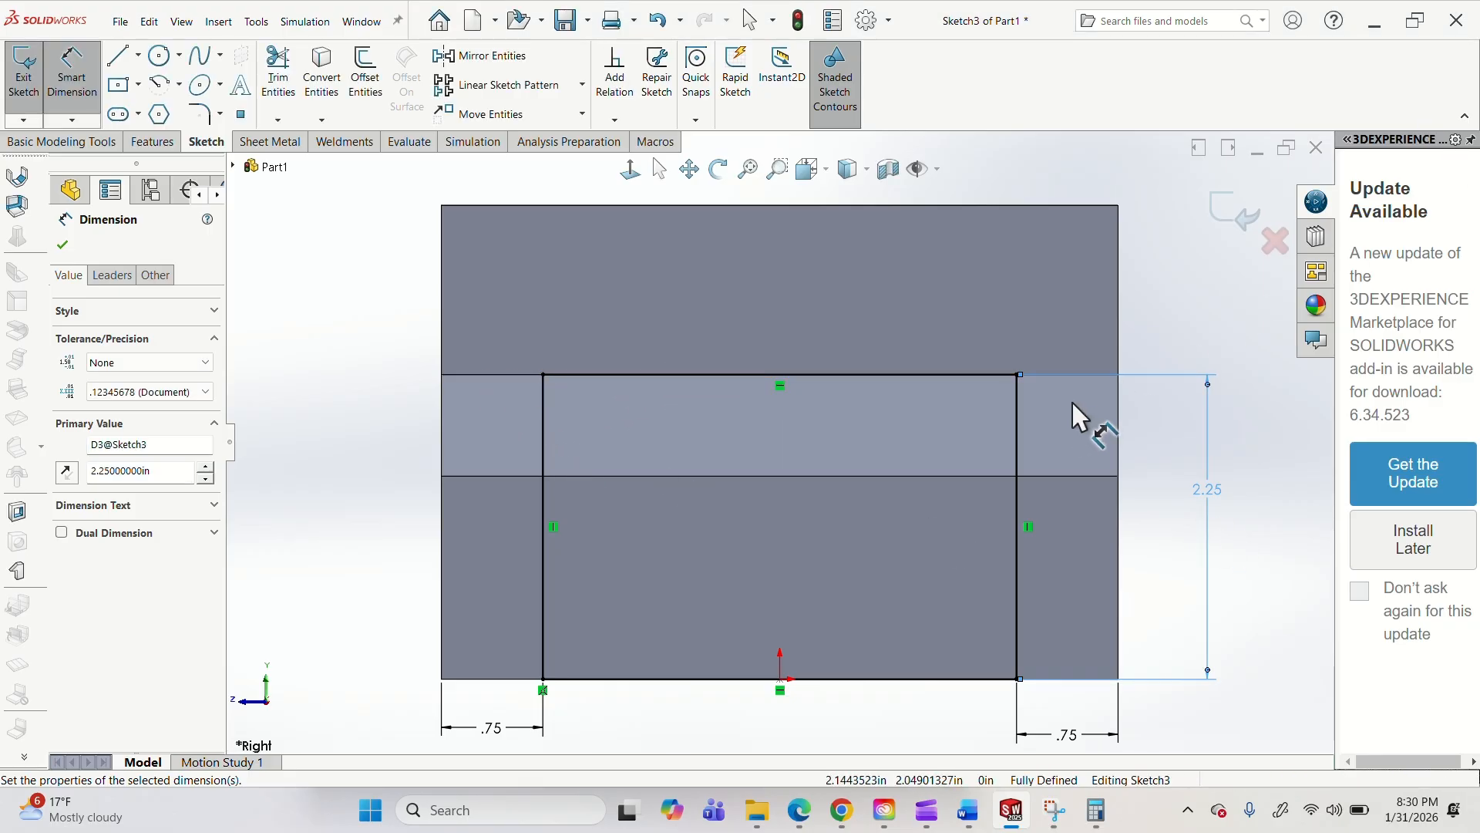
middle_drag(1072, 400, 1195, 467)
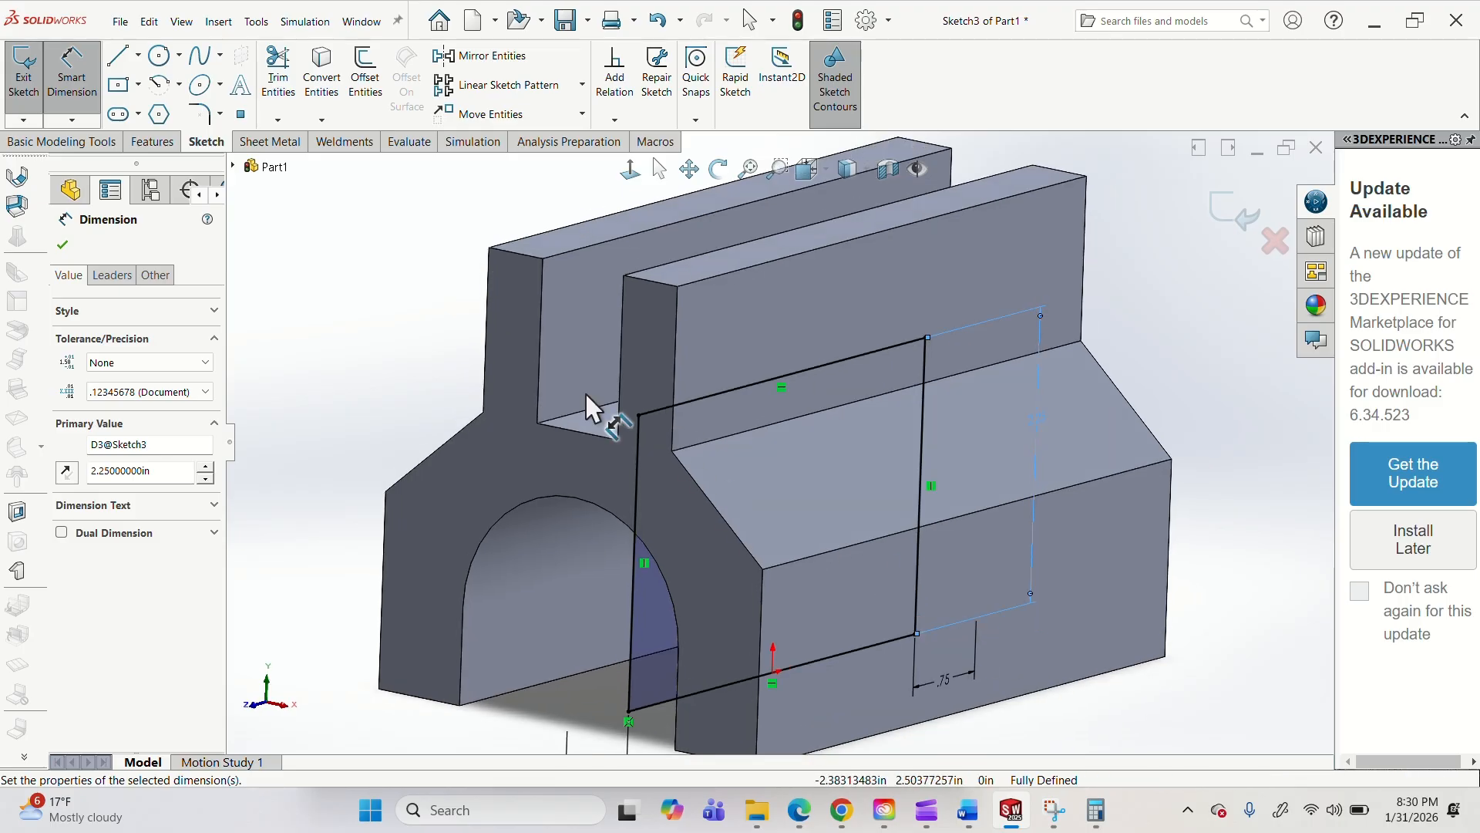
click(1242, 230)
Cut the body with the rectangle sketch using an Extruded Cut with the Mid Plane end condition.
click(154, 143)
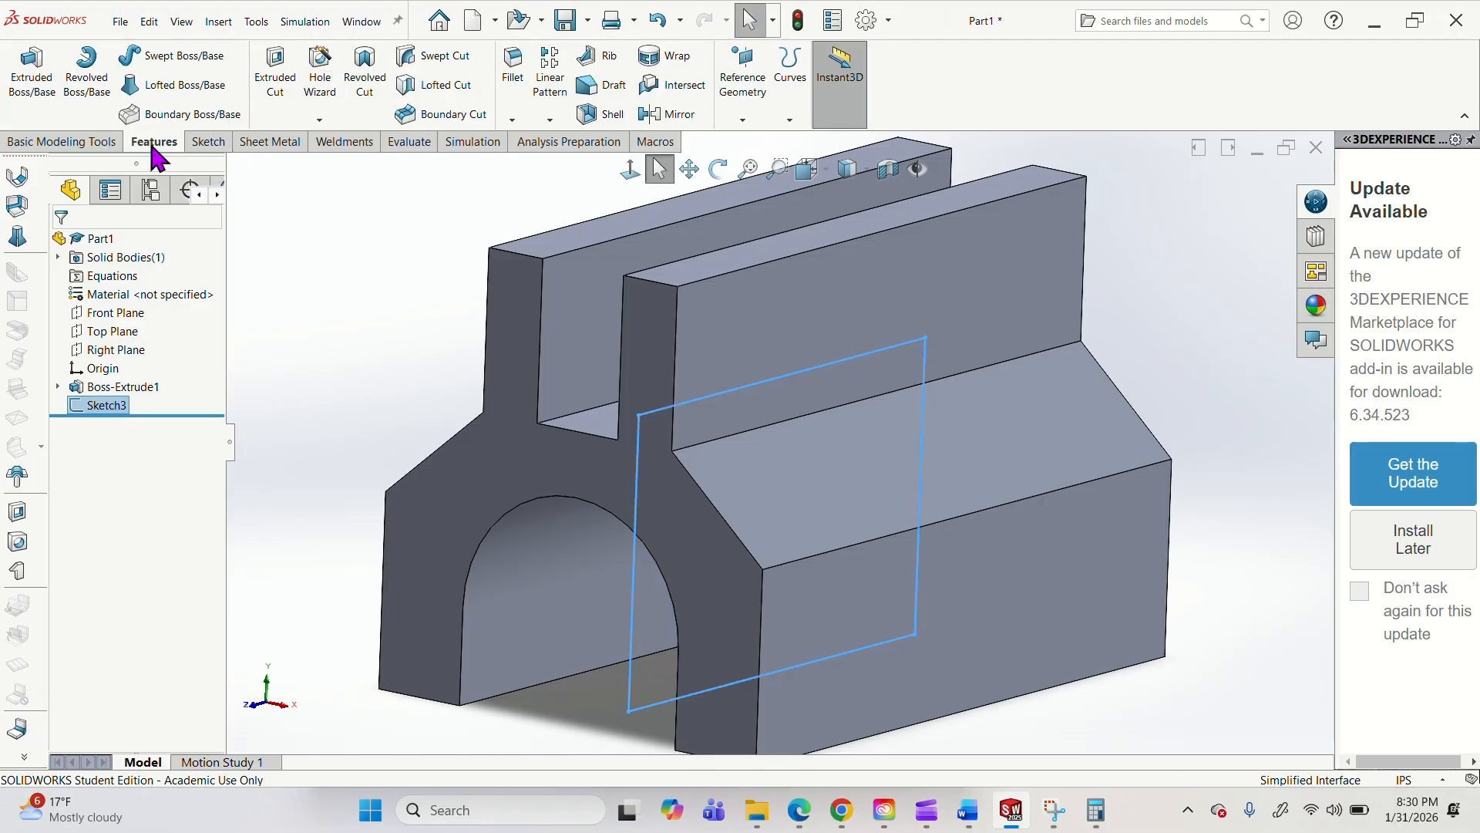
click(275, 77)
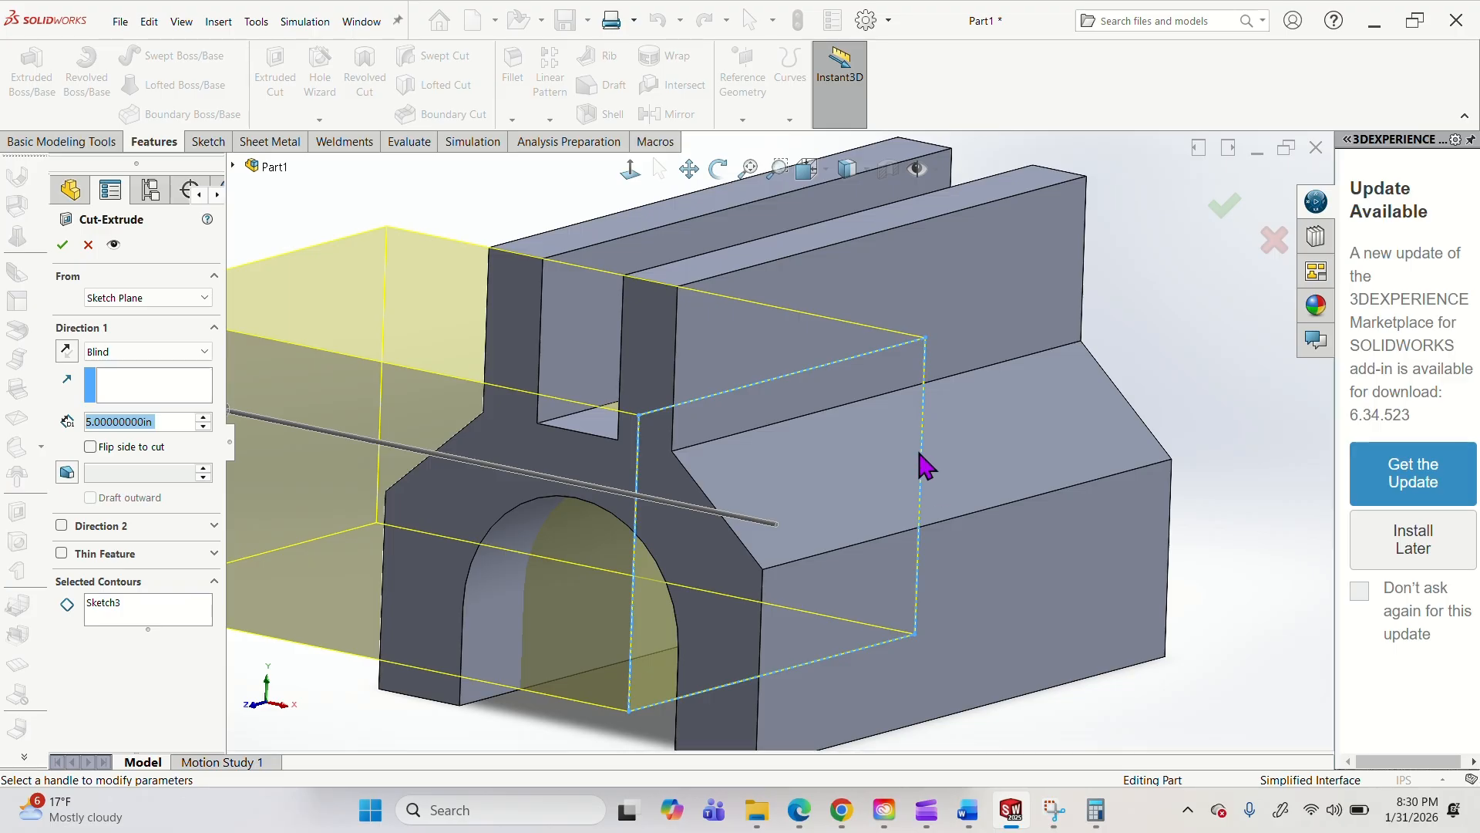
middle_drag(892, 511, 941, 501)
click(116, 351)
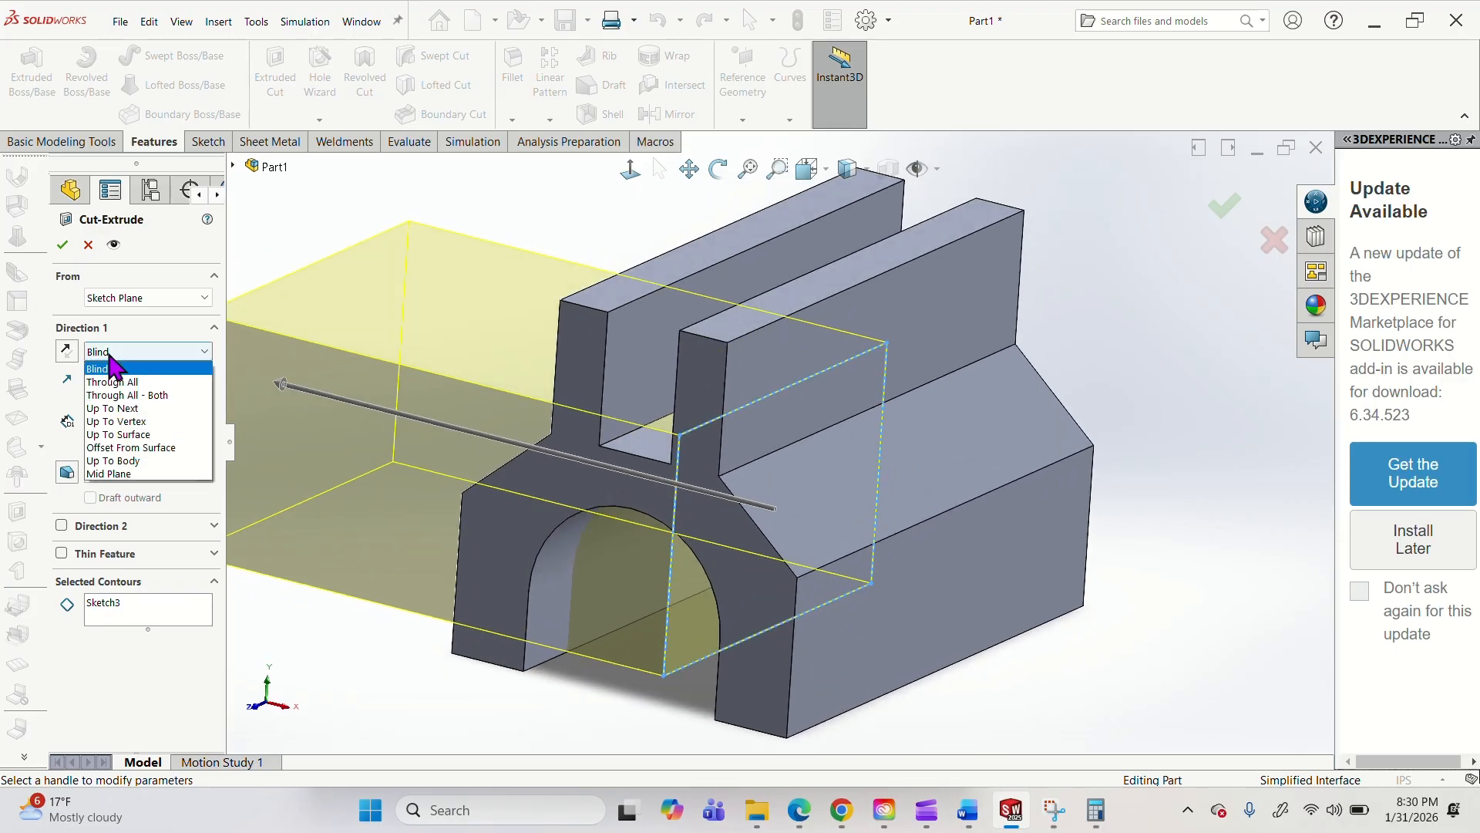
click(108, 464)
middle_drag(809, 432, 719, 468)
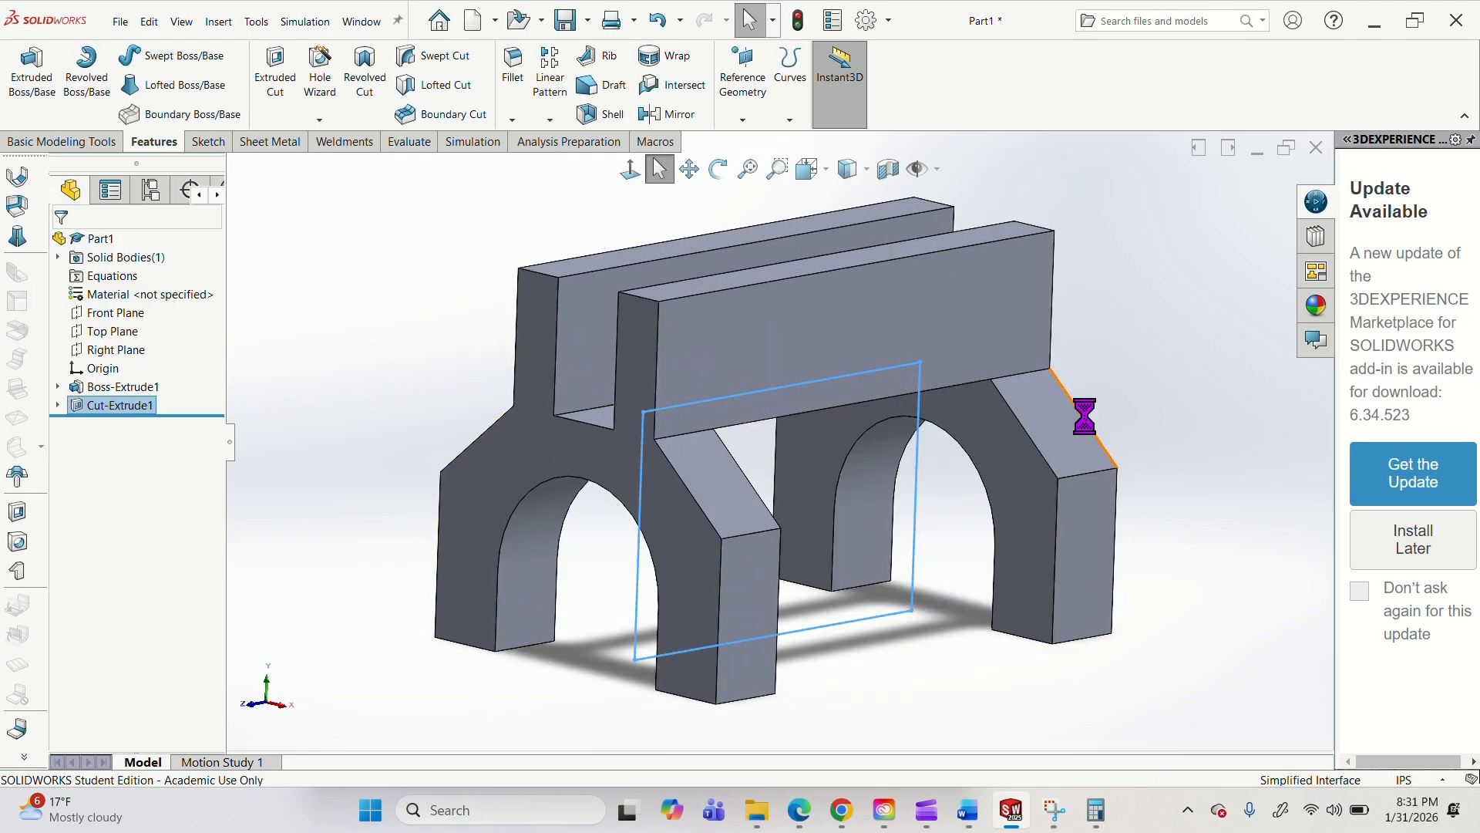
middle_drag(959, 565, 894, 545)
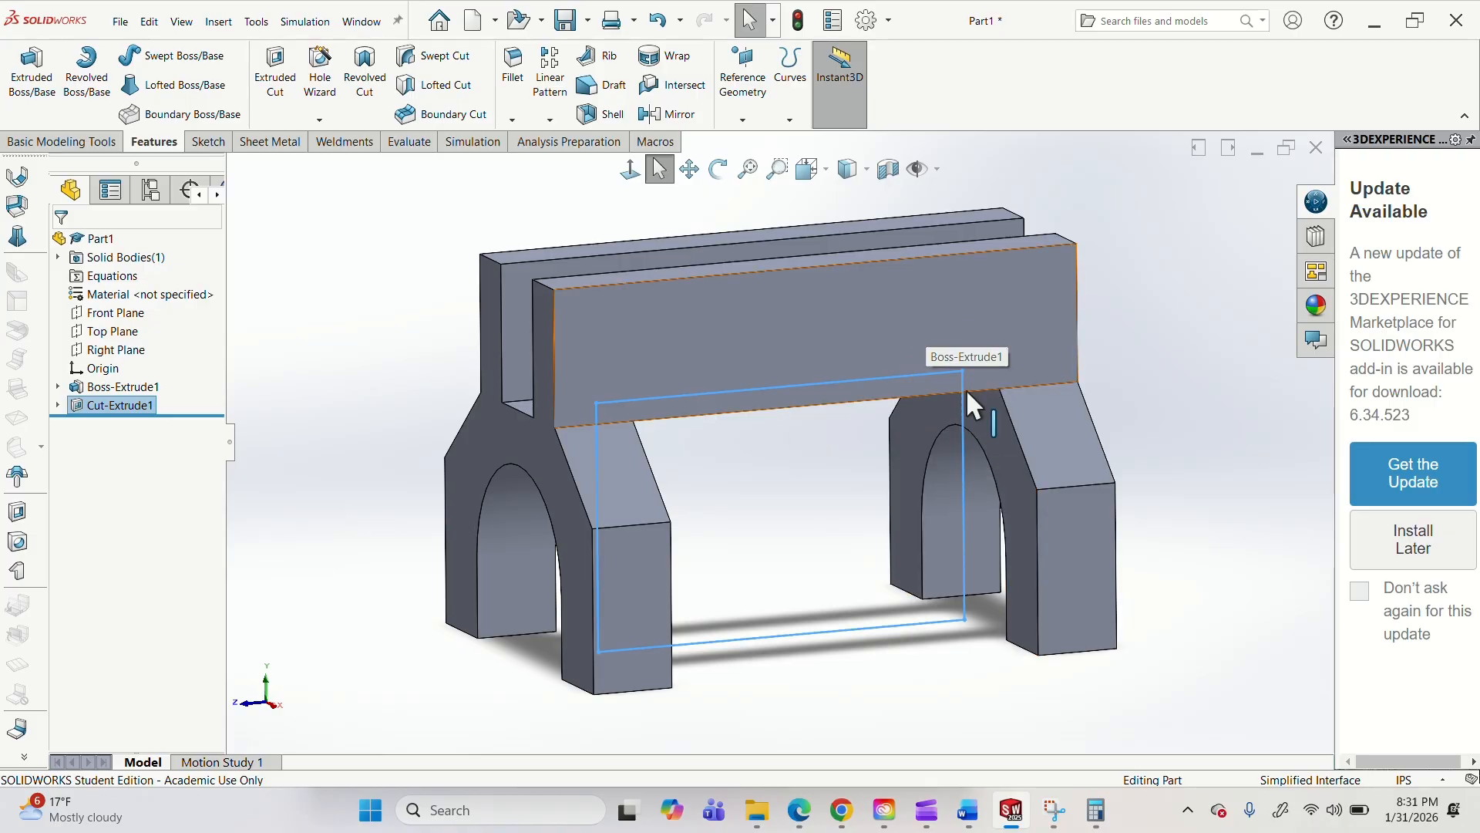
Open the rectangle sketch belonging to the extruded cut for editing.
click(59, 406)
right_click(119, 426)
key(Escape)
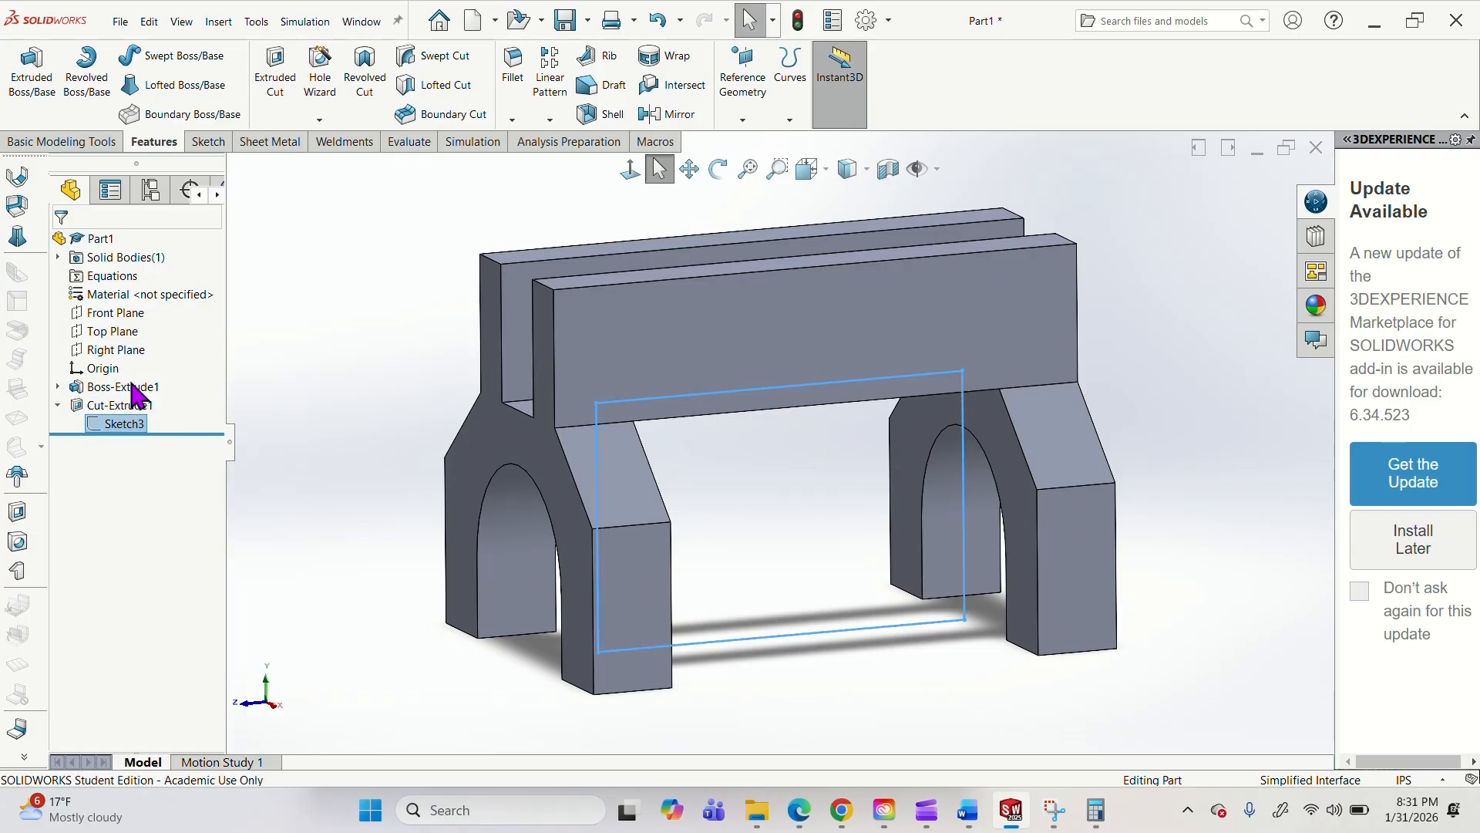
click(131, 383)
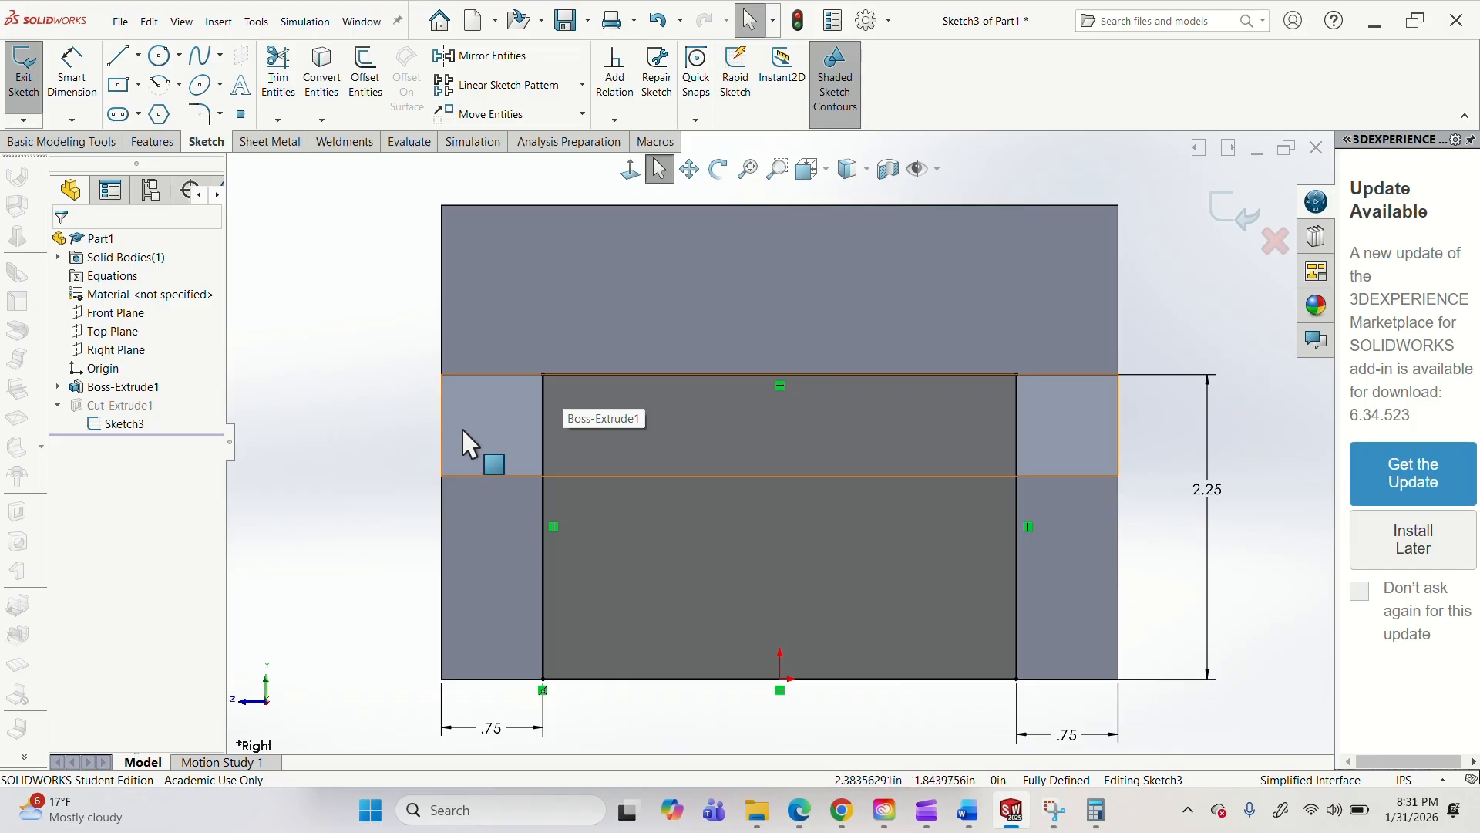
click(1233, 214)
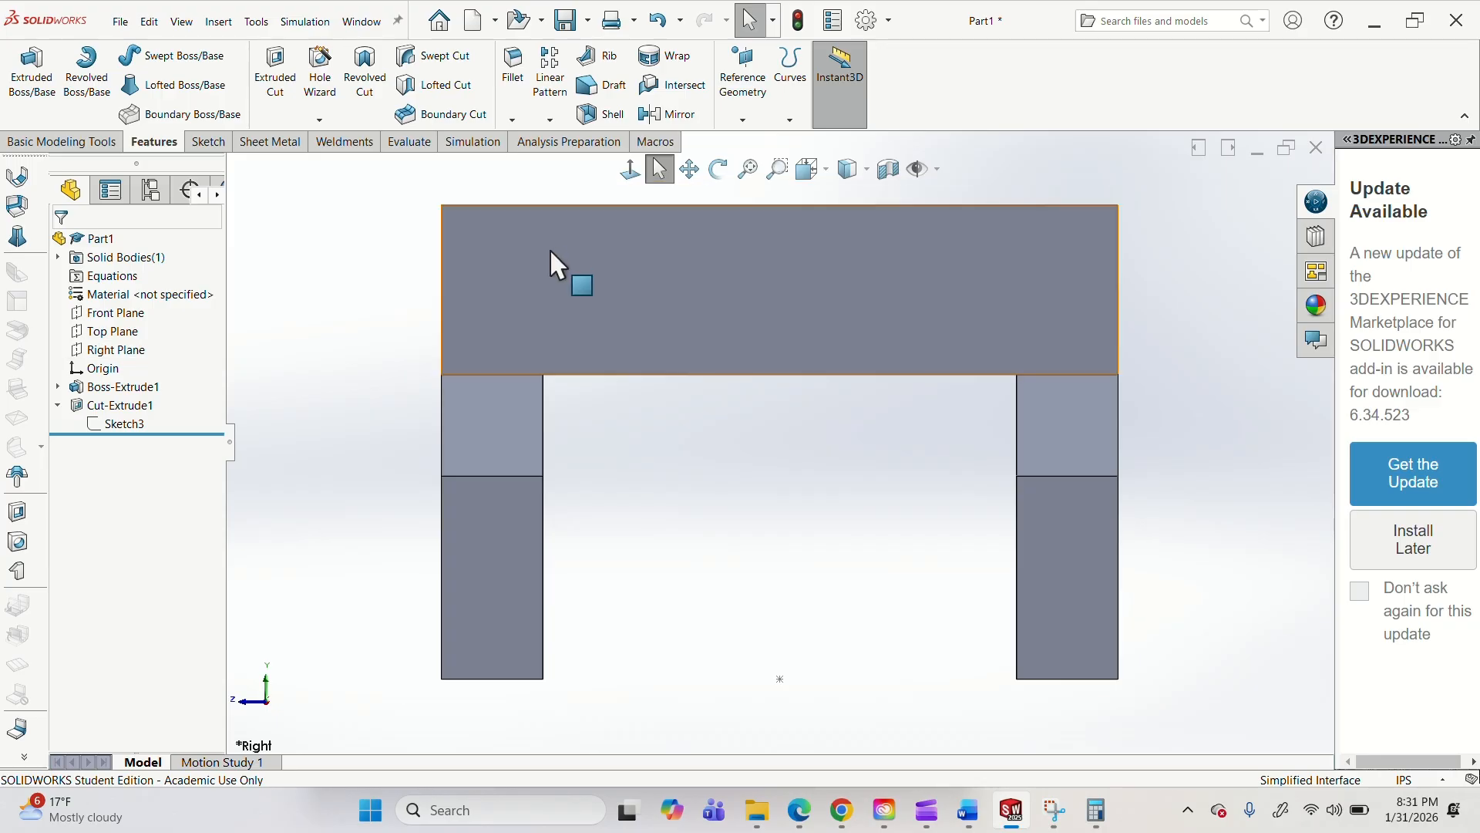
click(123, 424)
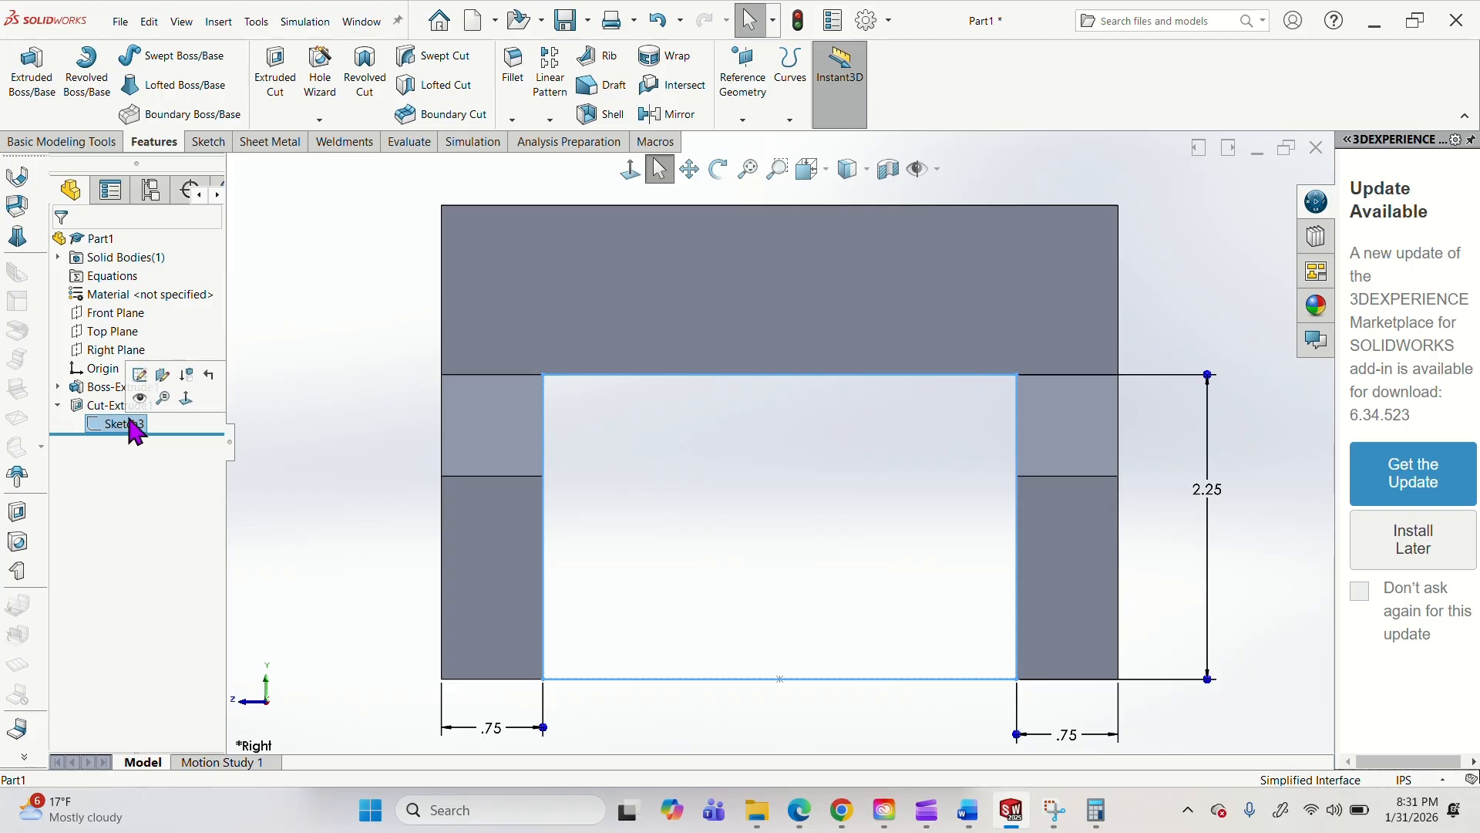
click(139, 374)
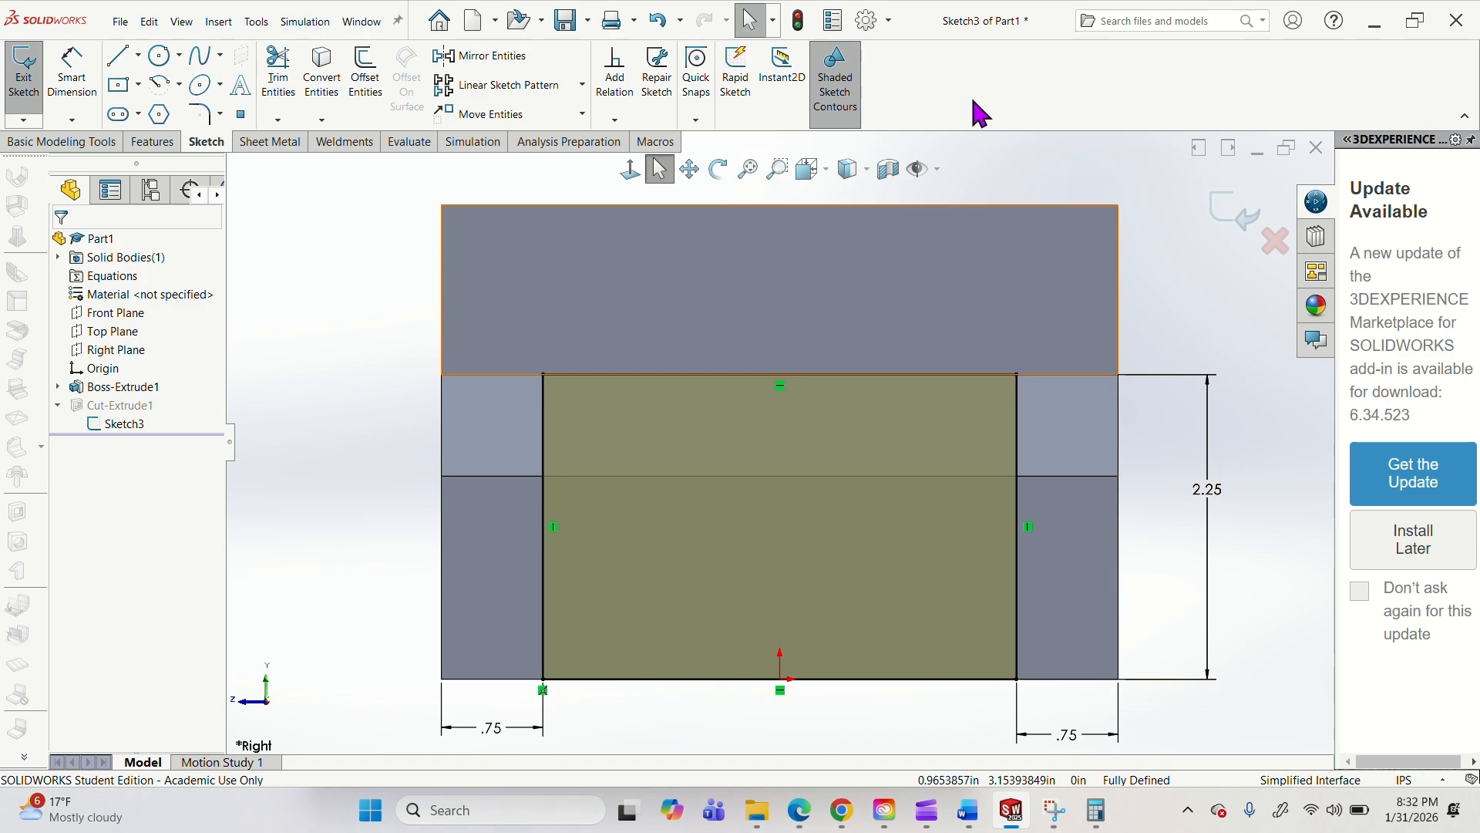
Sketch a corner rectangle about 3.5 in wide and 0.7 in high, with its upper side on the body's top edge.
click(118, 87)
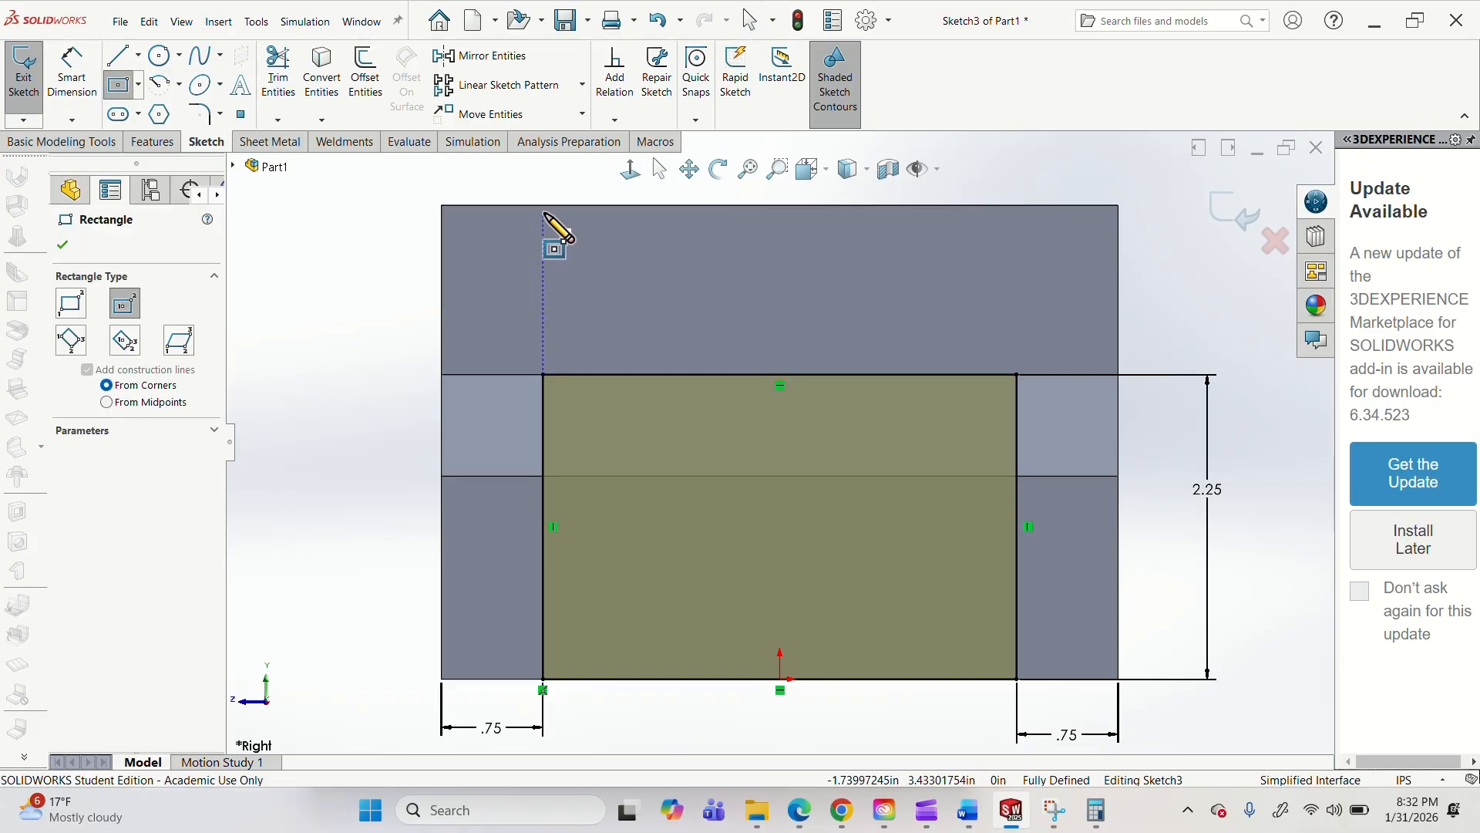
click(552, 205)
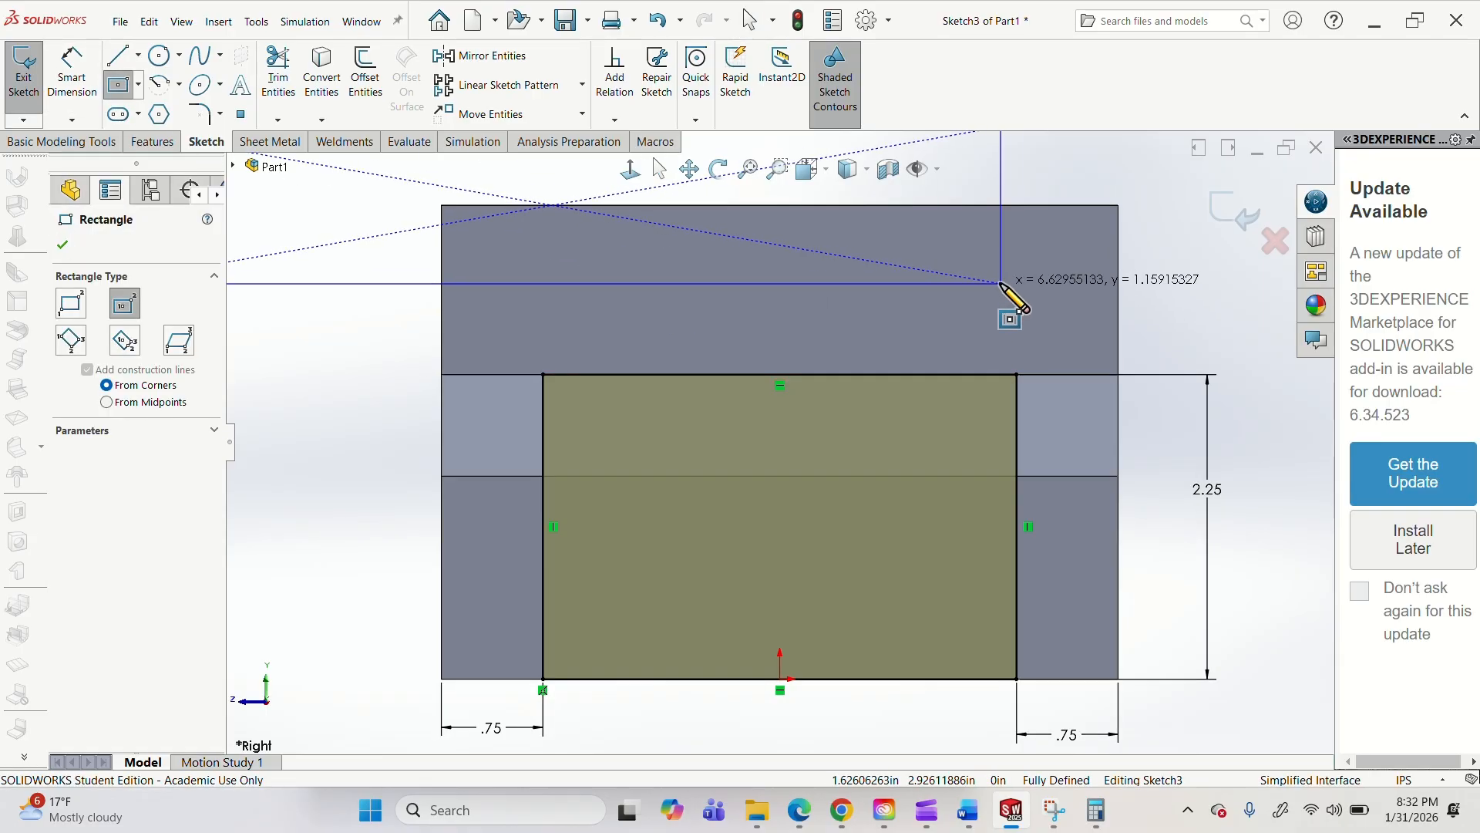
click(70, 304)
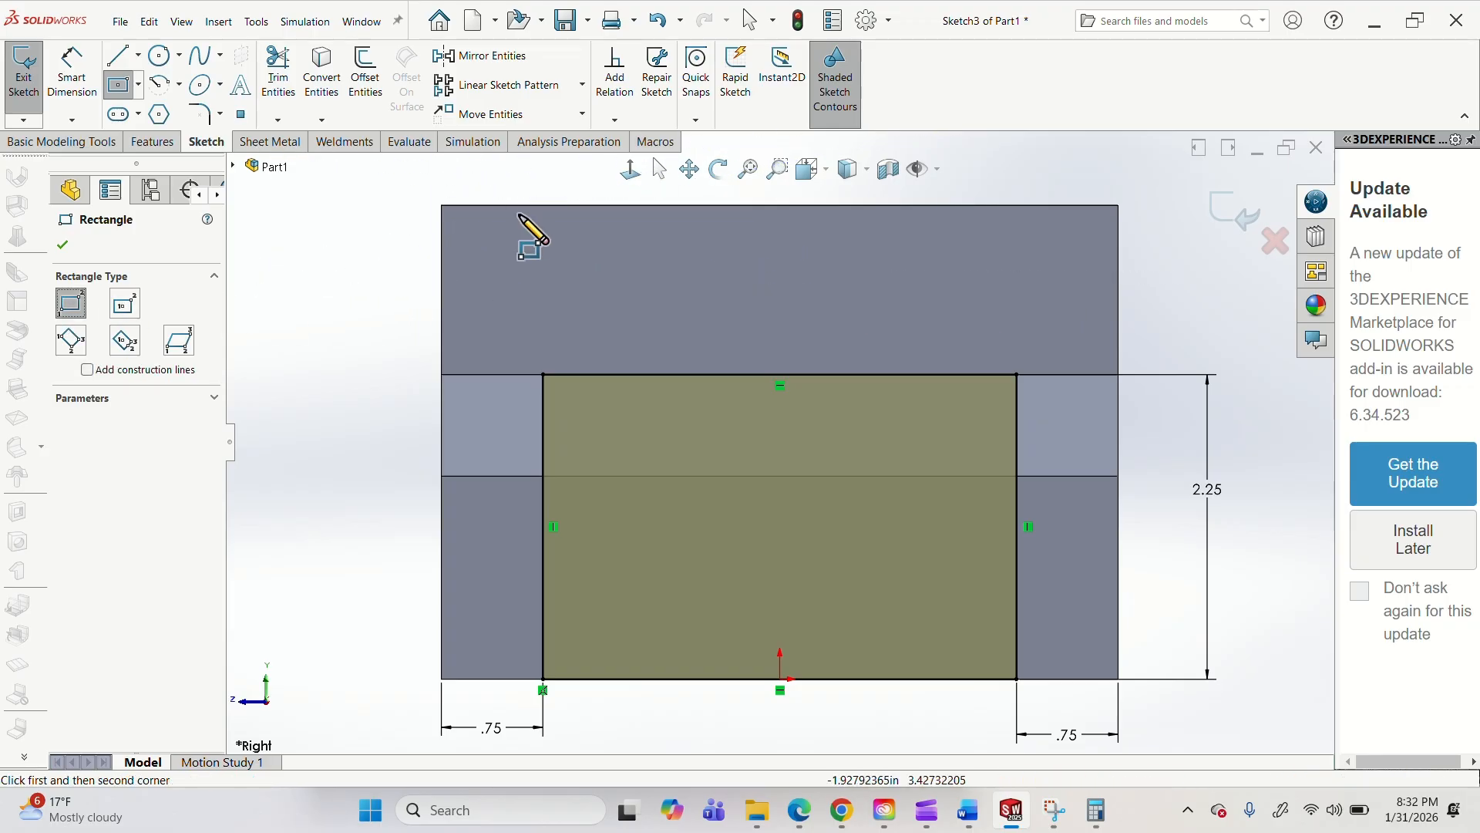
click(550, 206)
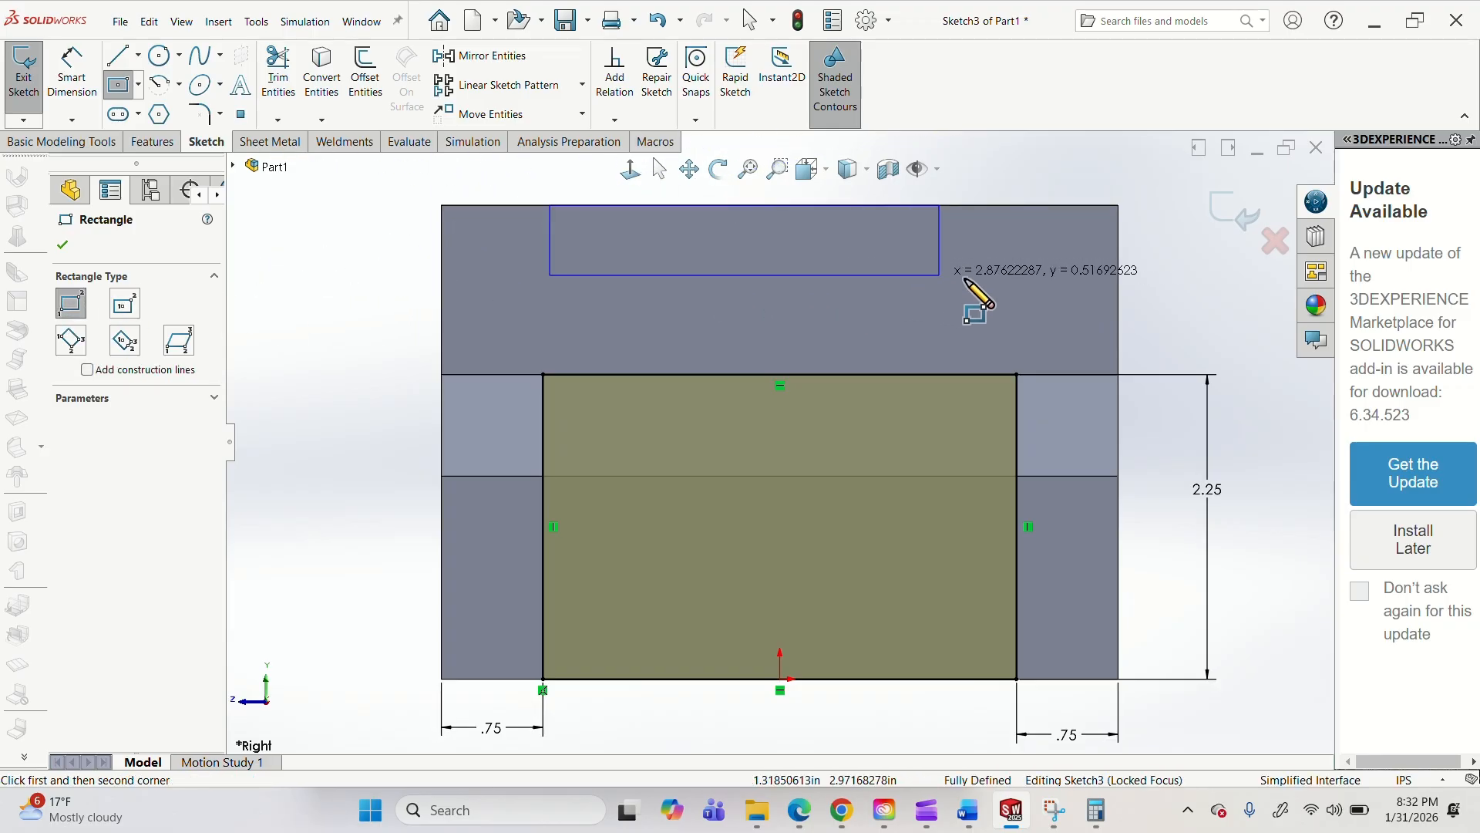
click(1017, 302)
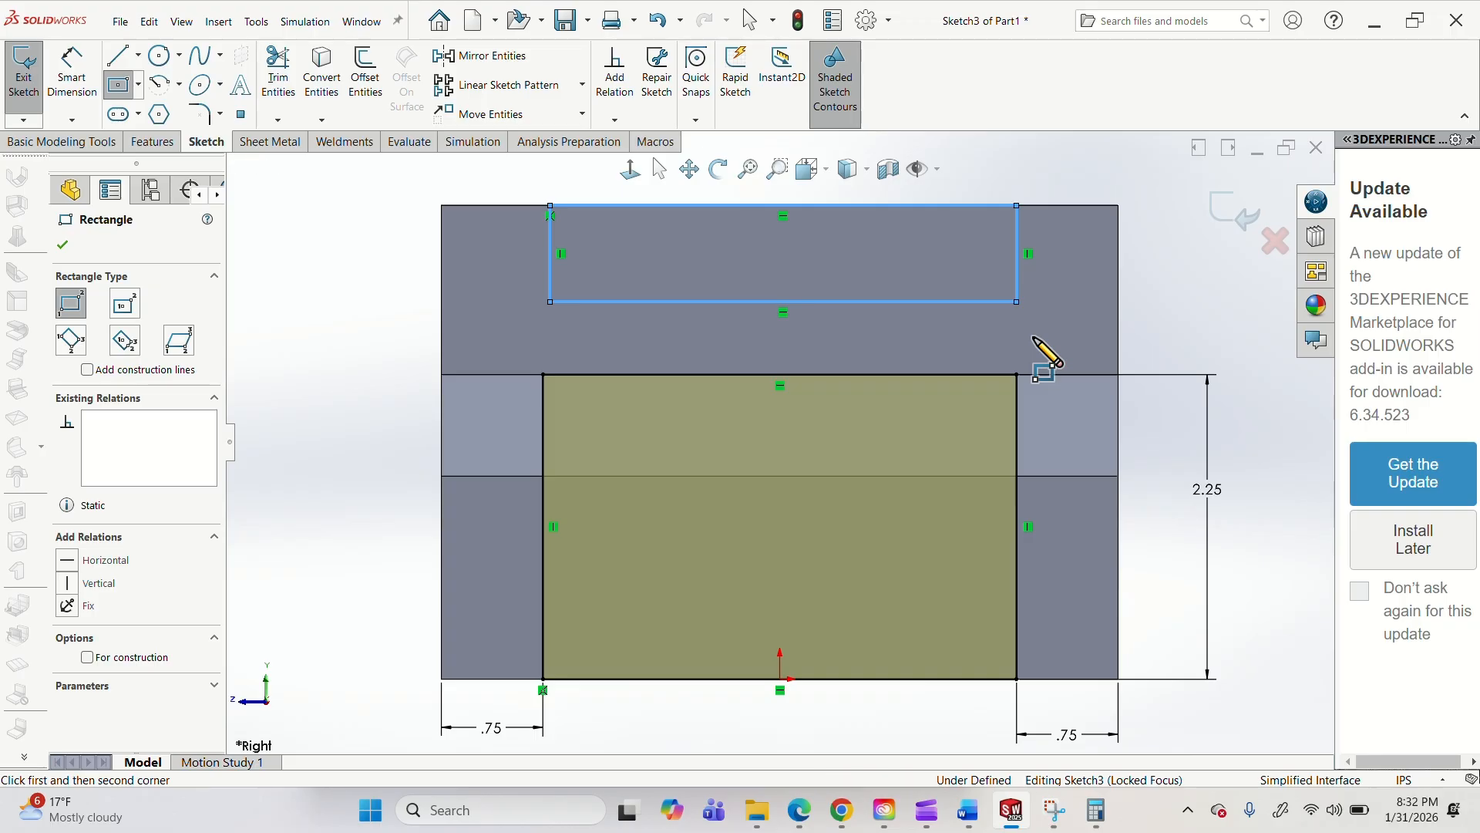
key(Escape)
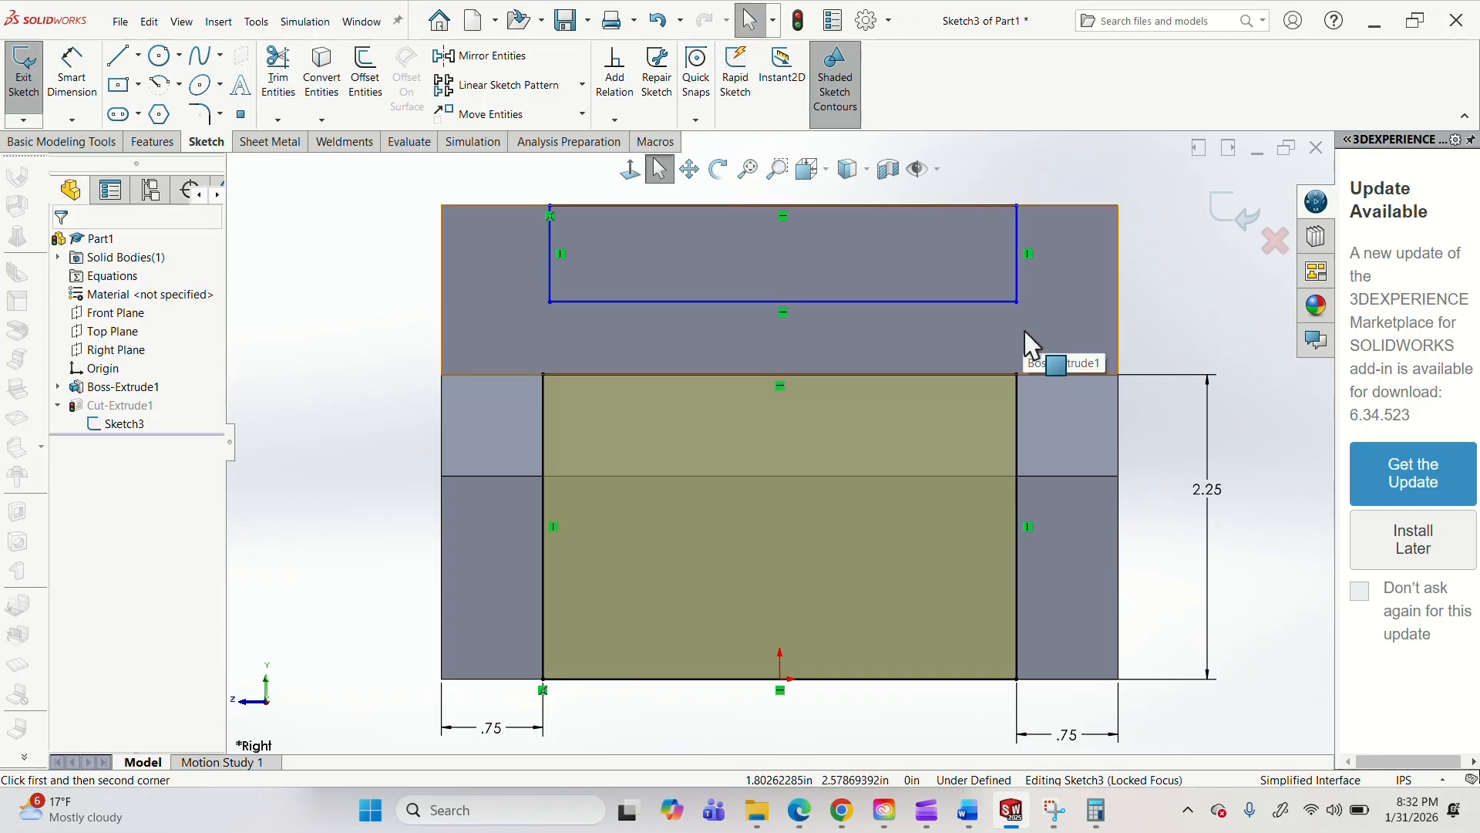
Dimension the distance from the upper rectangle's right side to the body's right vertical edge as 1 in.
click(561, 256)
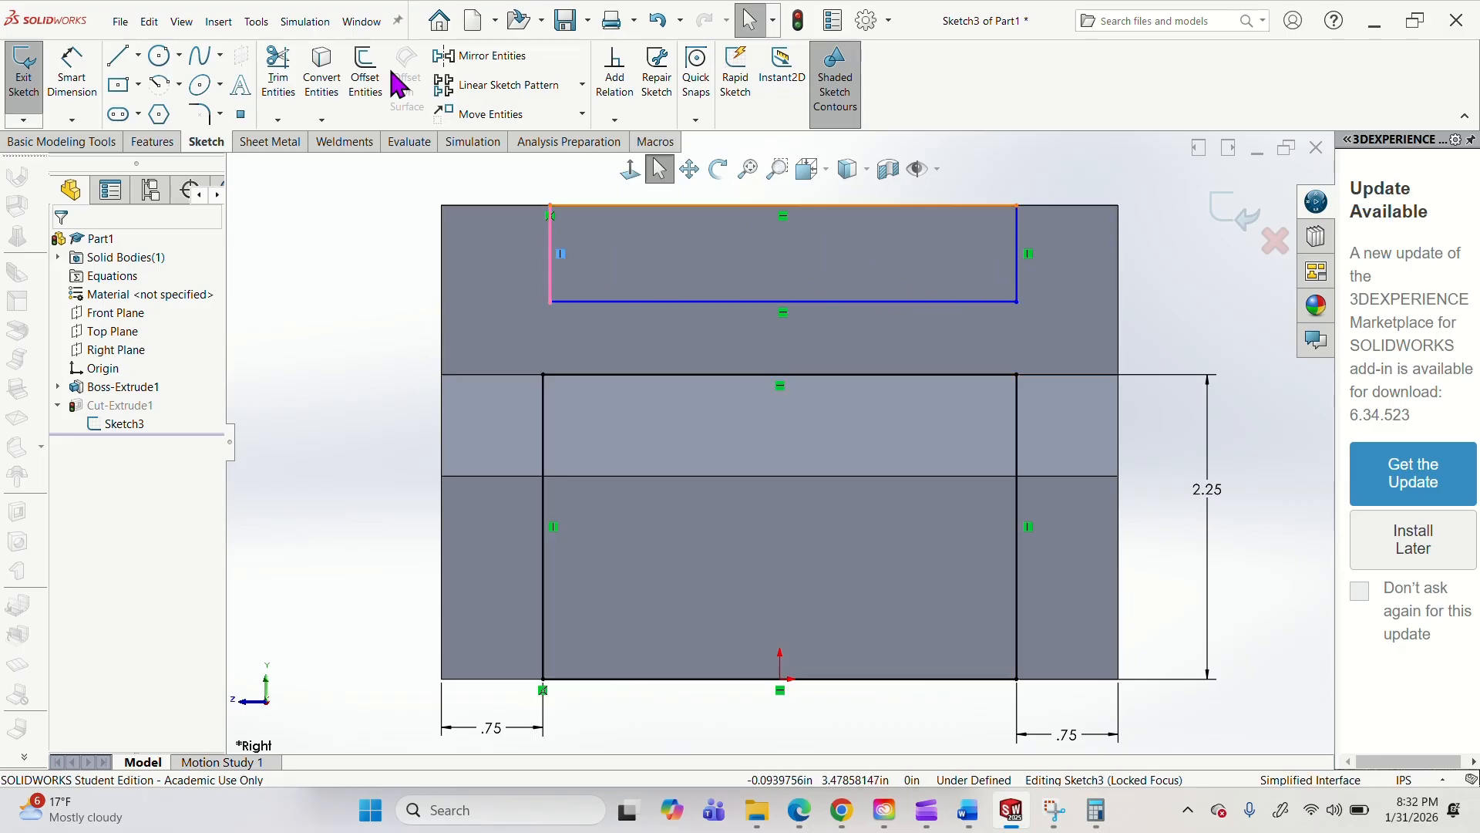
click(83, 77)
middle_drag(648, 482, 537, 482)
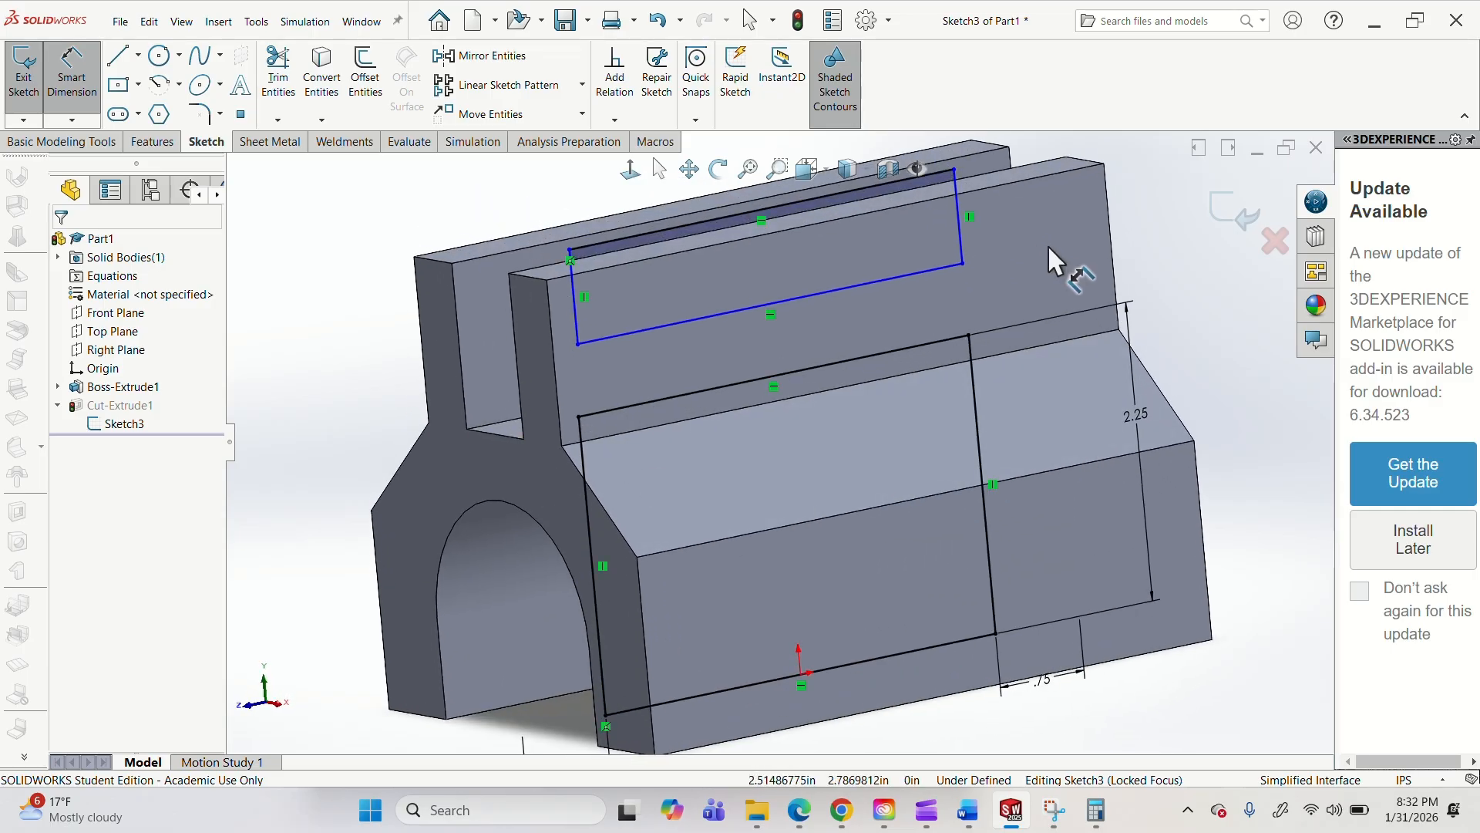
middle_drag(1048, 244, 880, 182)
click(807, 169)
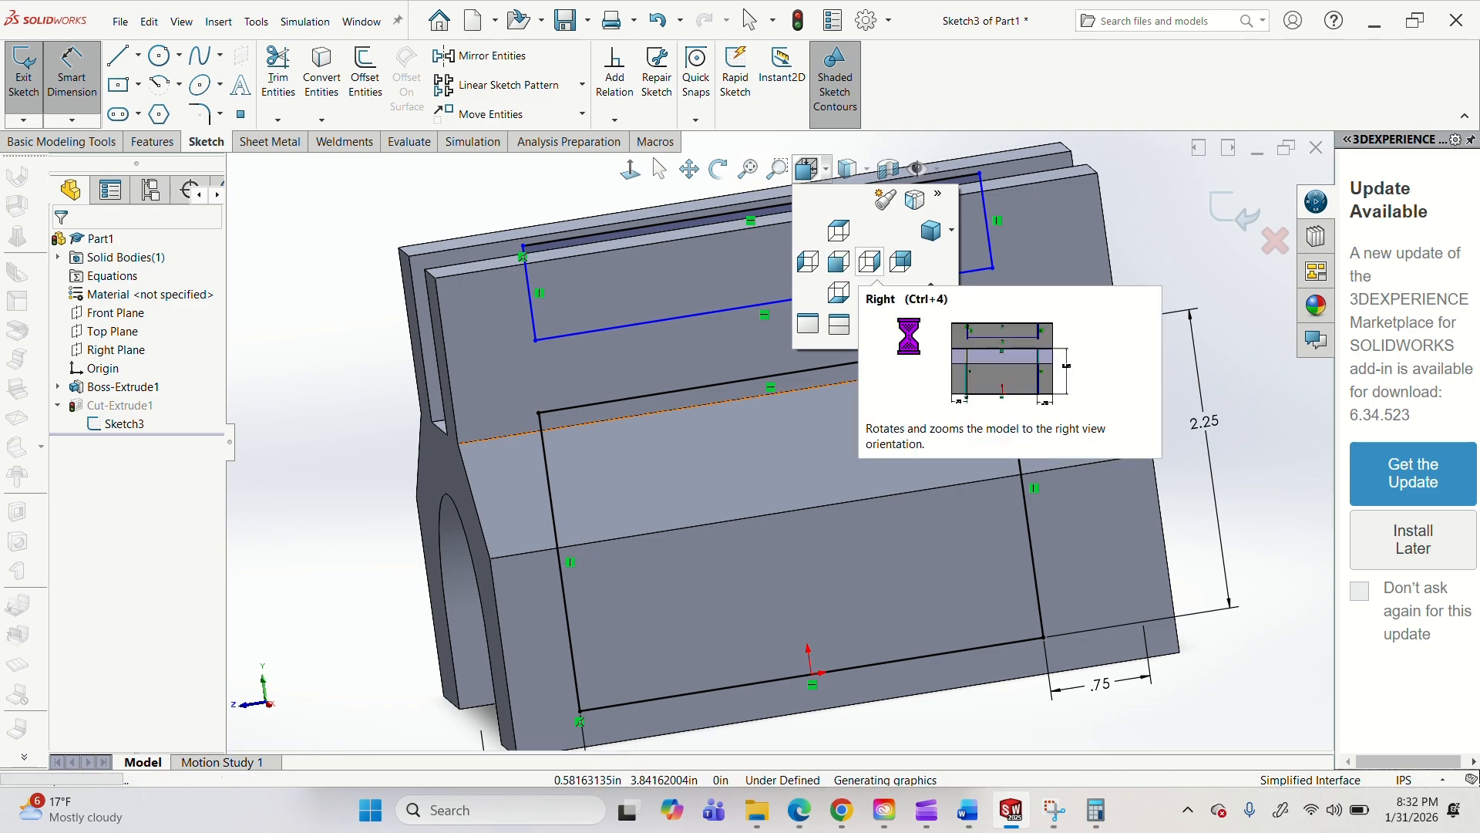
click(870, 262)
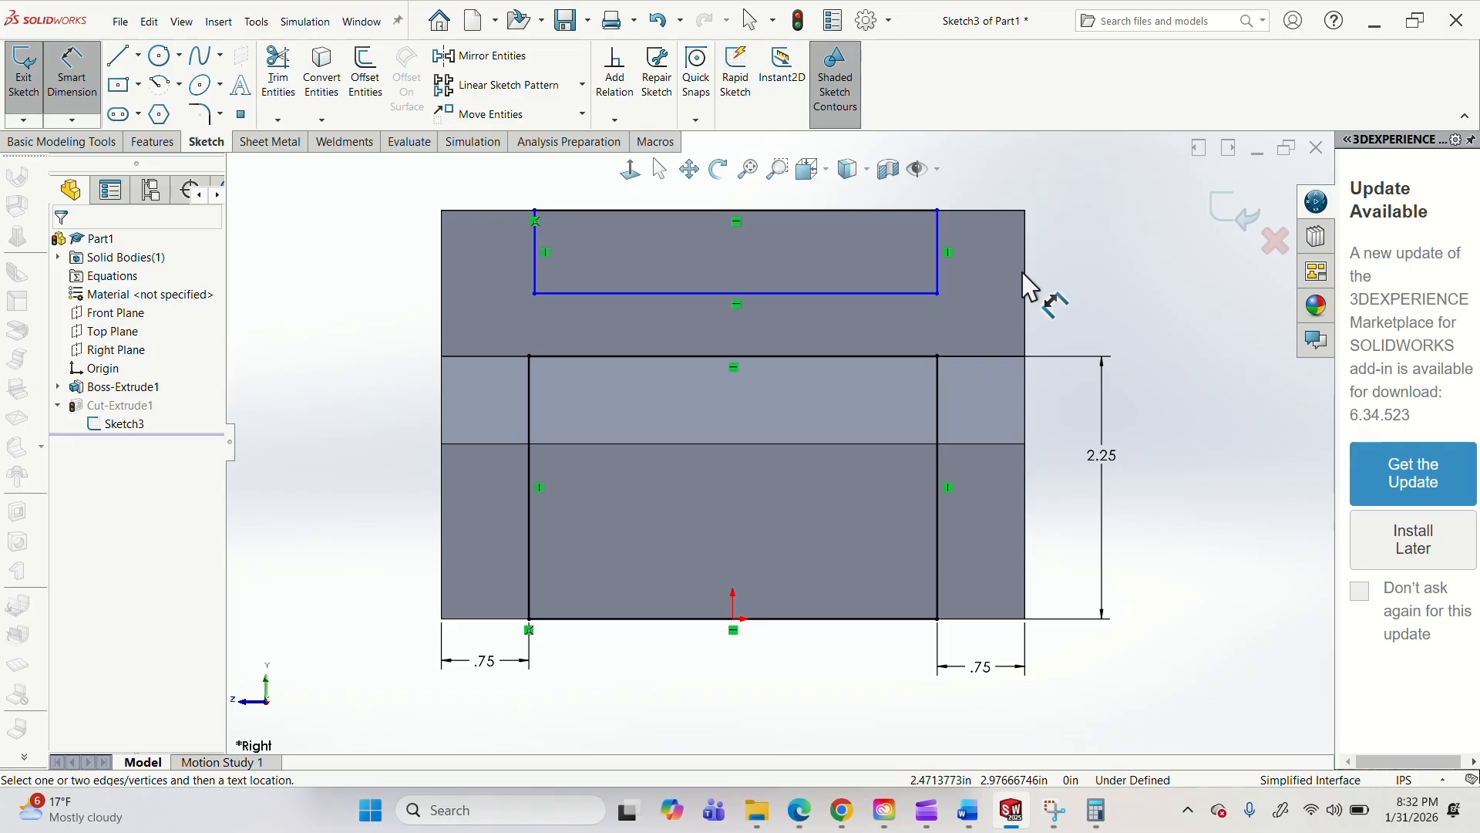
click(1025, 282)
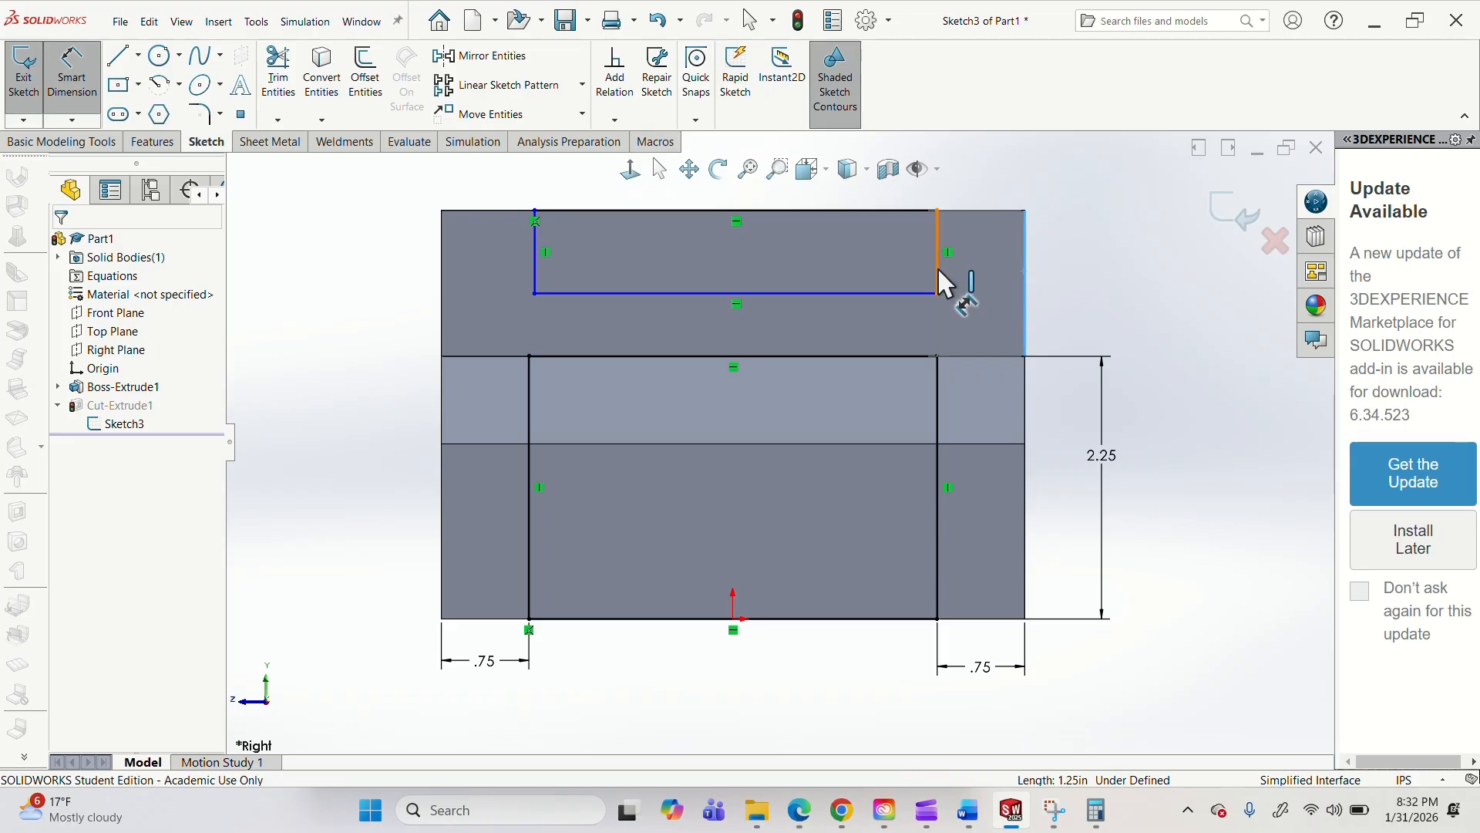
click(938, 270)
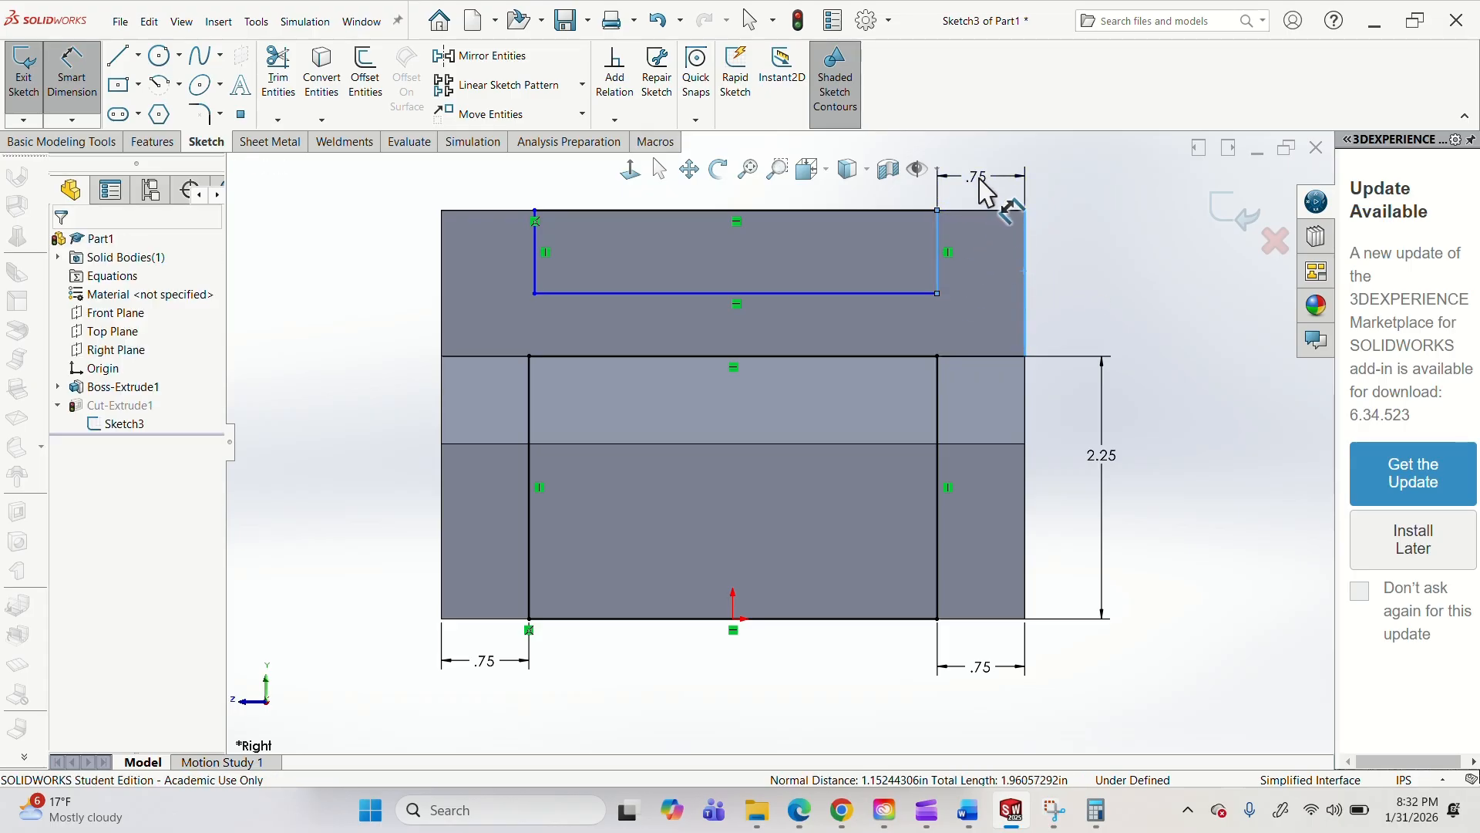
click(986, 189)
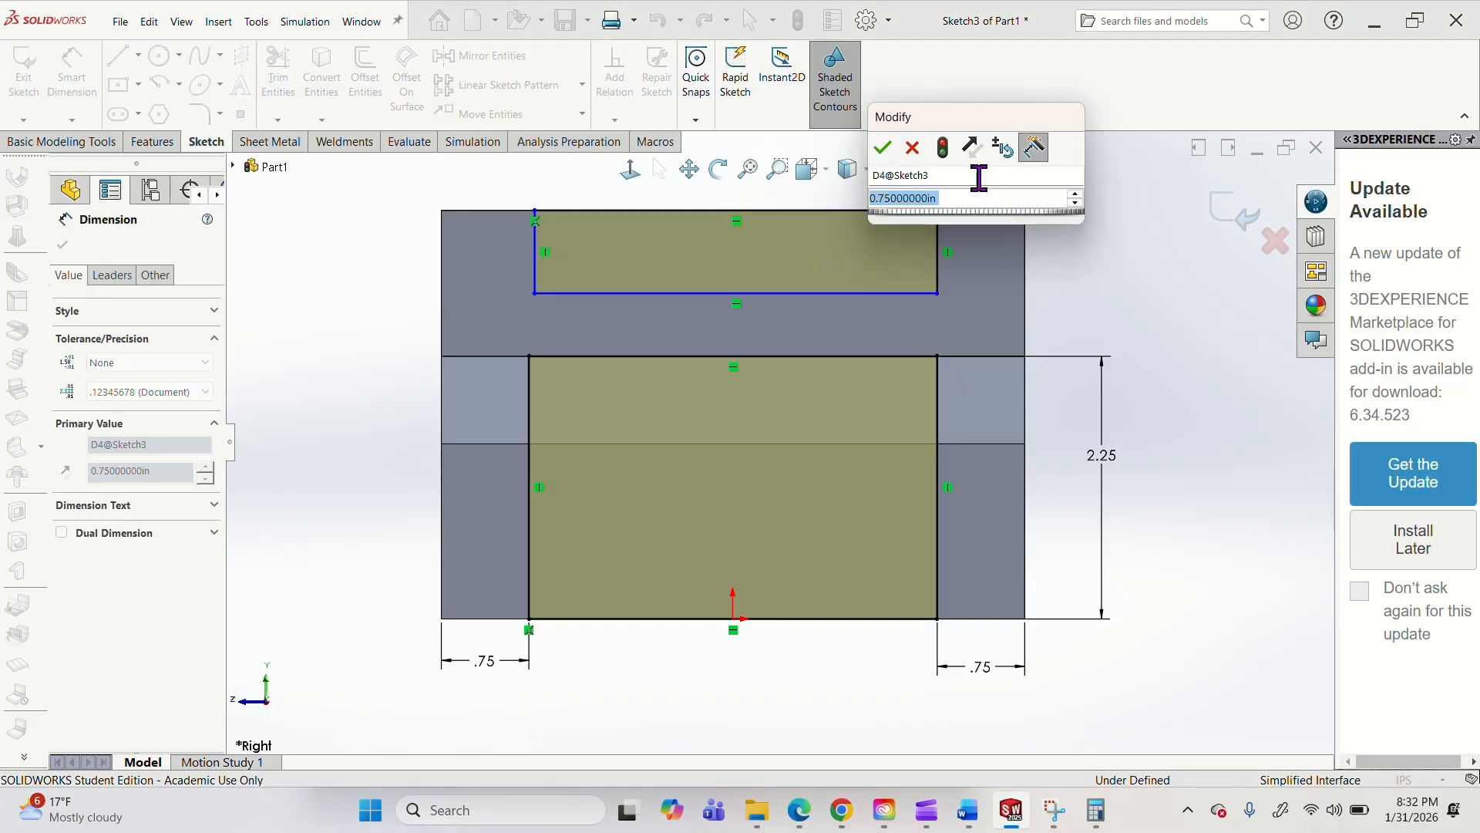
text(1)
key(Return)
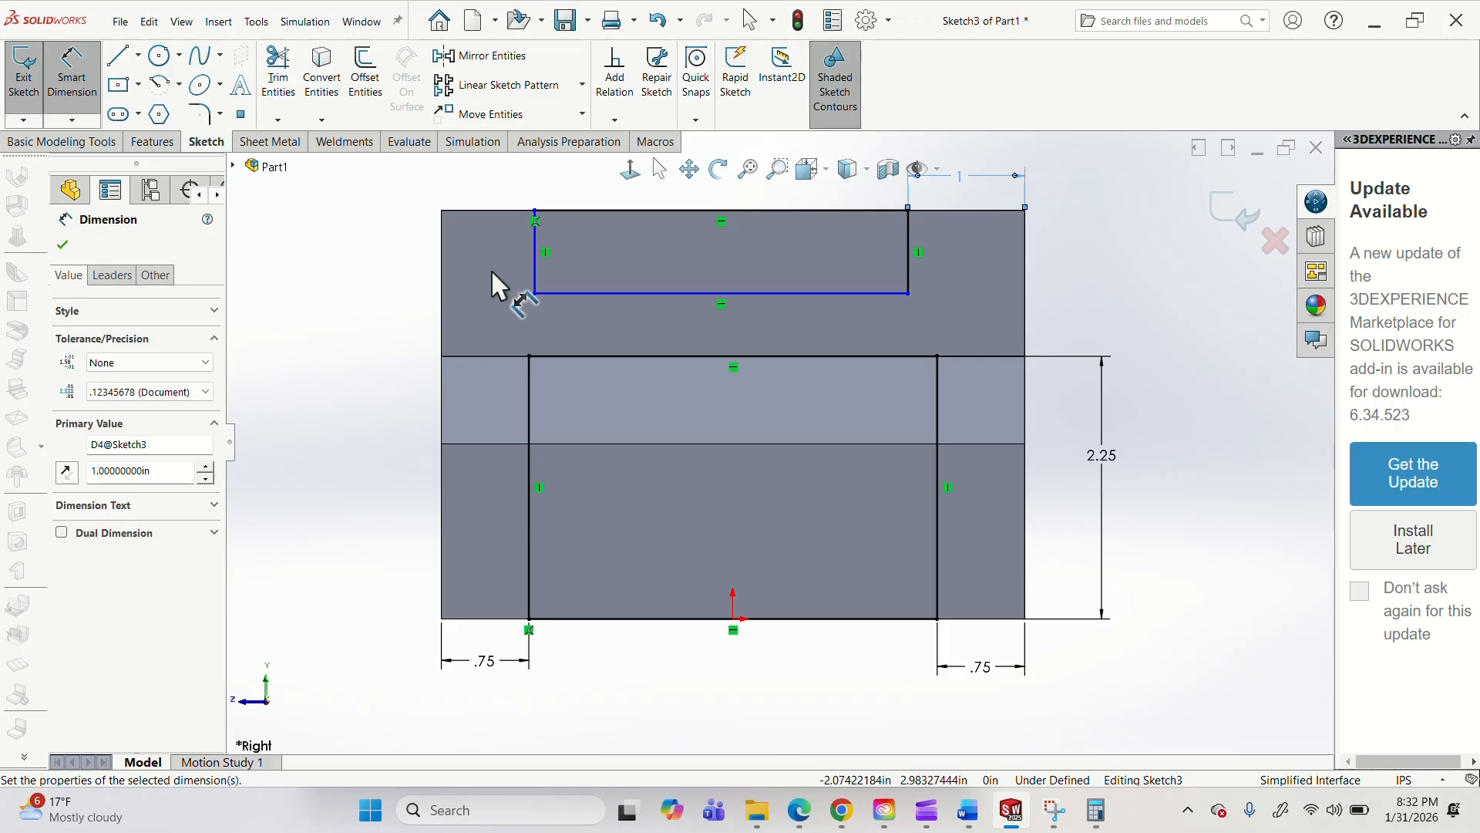
Sketch a circle in the empty space left of the body and dimension its diameter as 1 in.
click(159, 54)
mouse_move(306, 294)
mouse_down()
mouse_move(340, 363)
mouse_move(333, 333)
mouse_up()
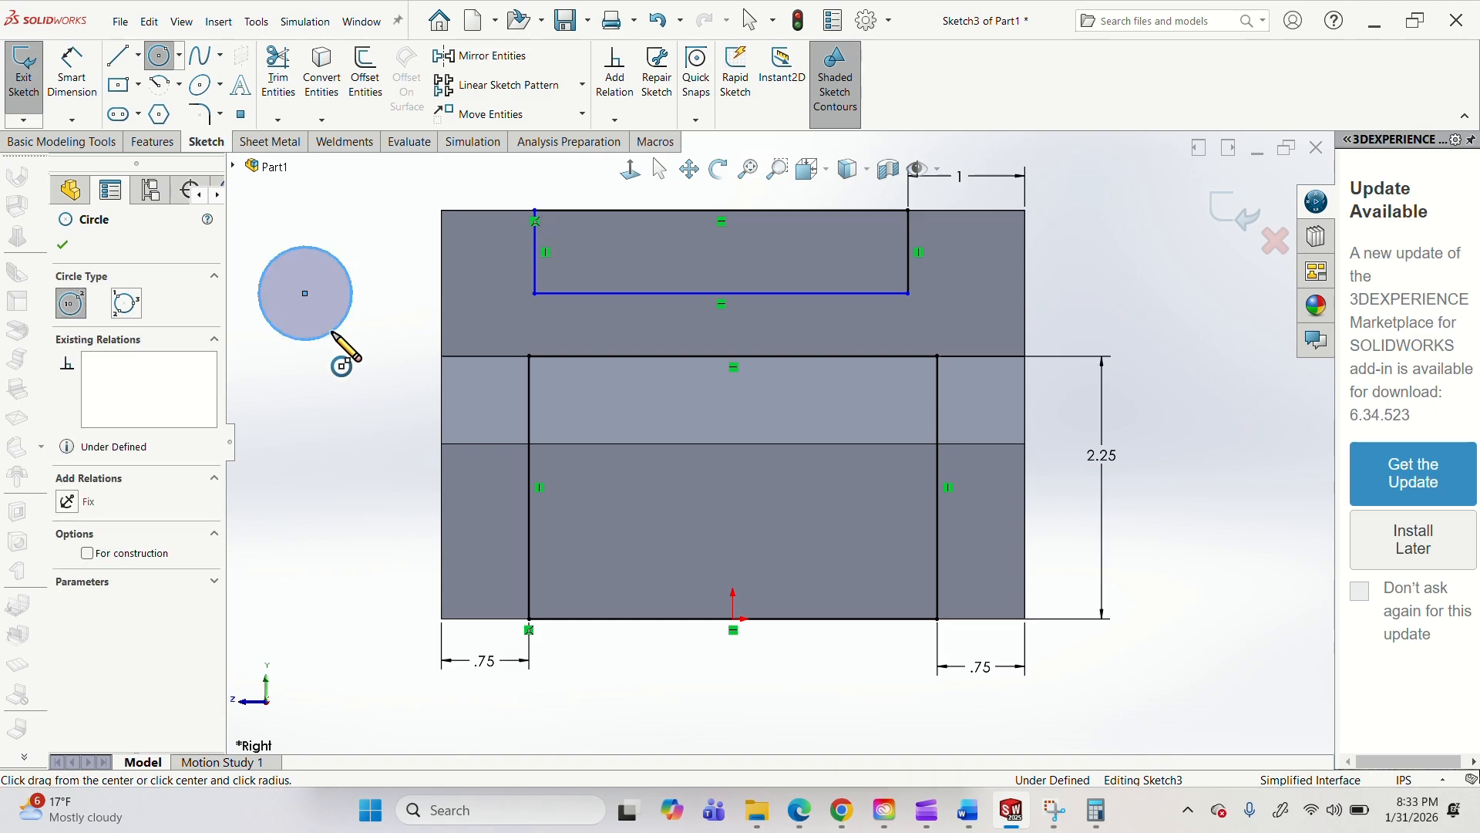
key(Escape)
click(81, 63)
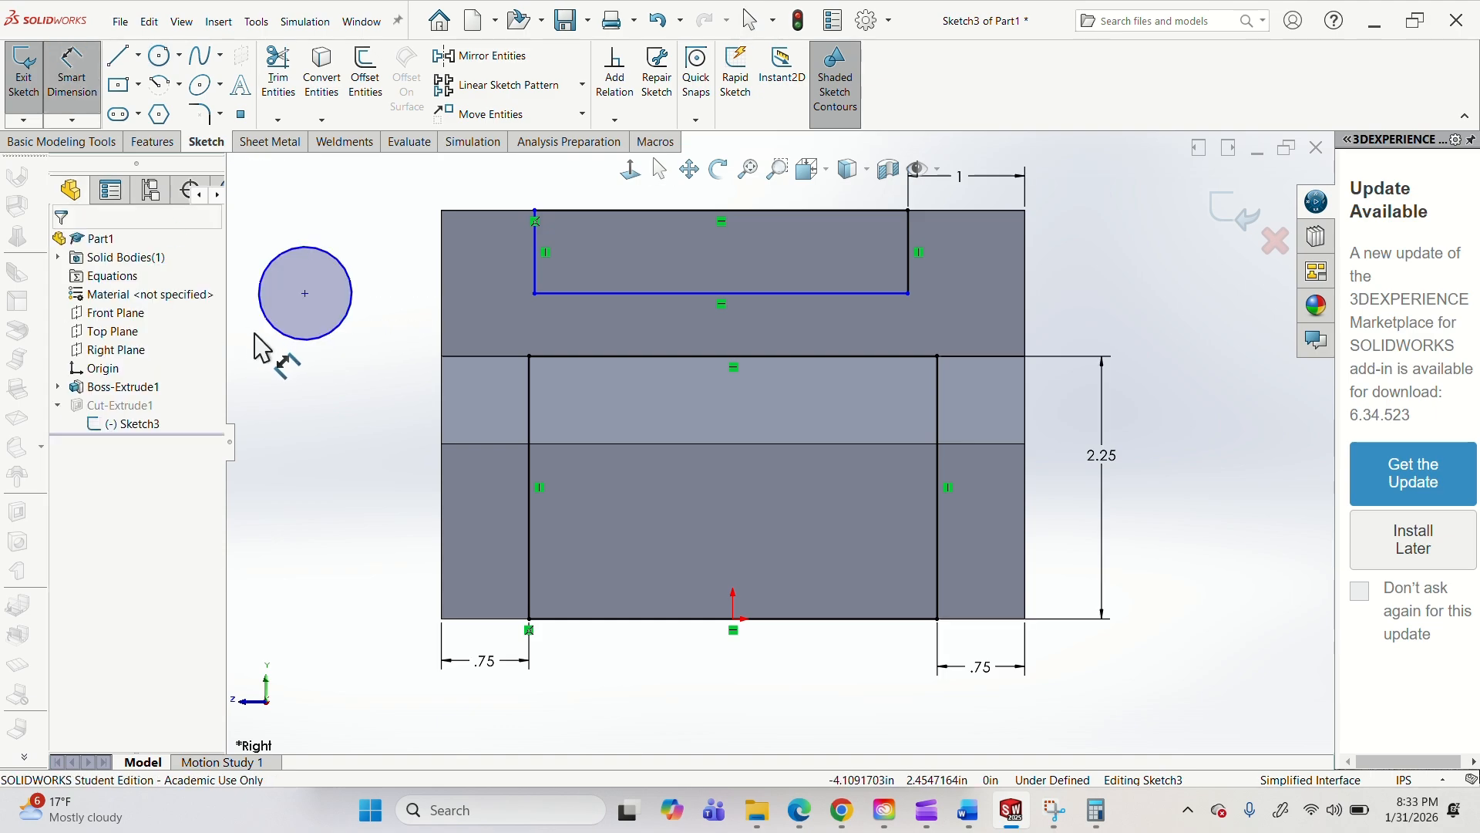
click(303, 343)
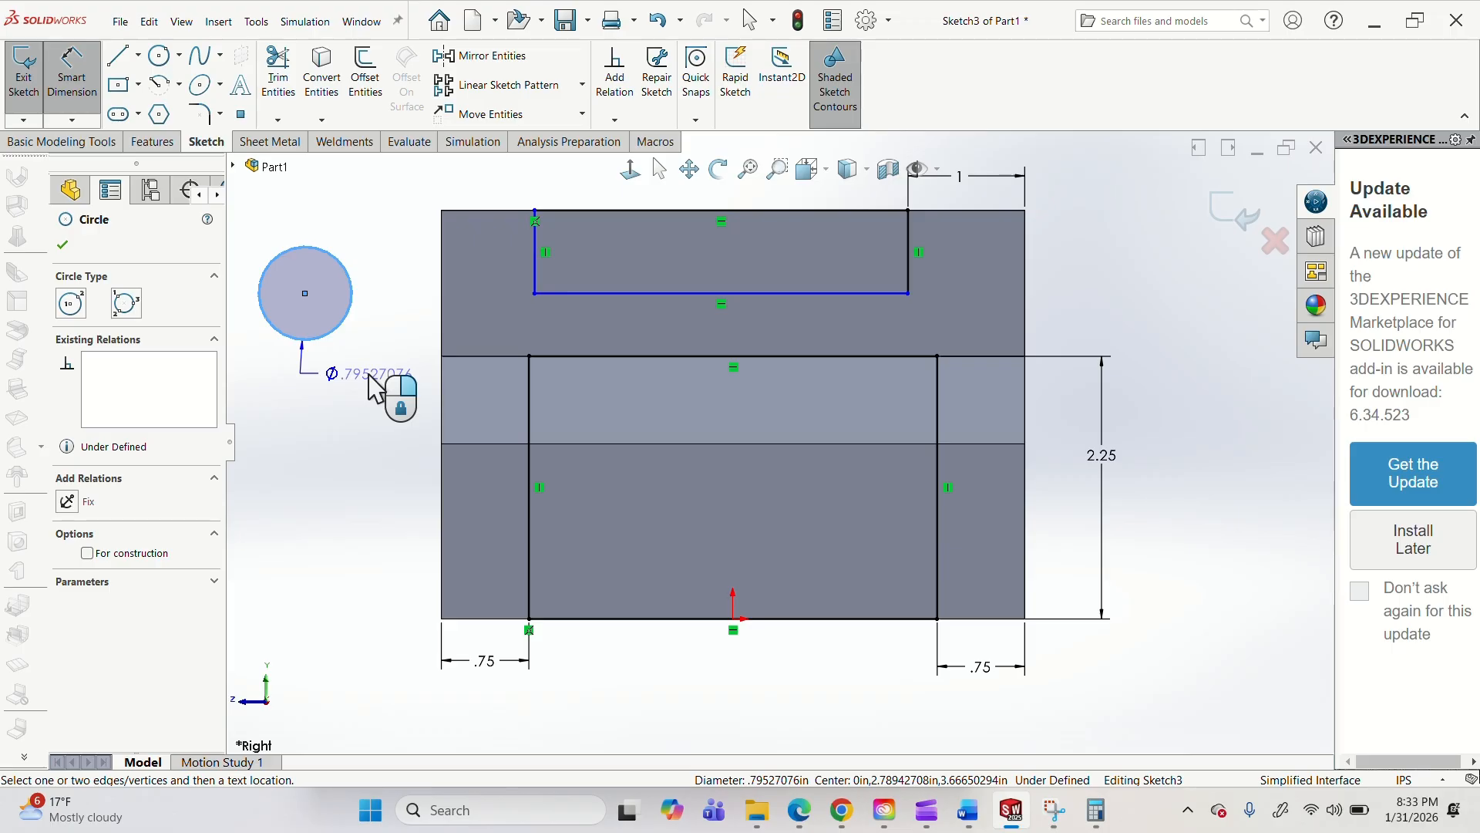
click(374, 388)
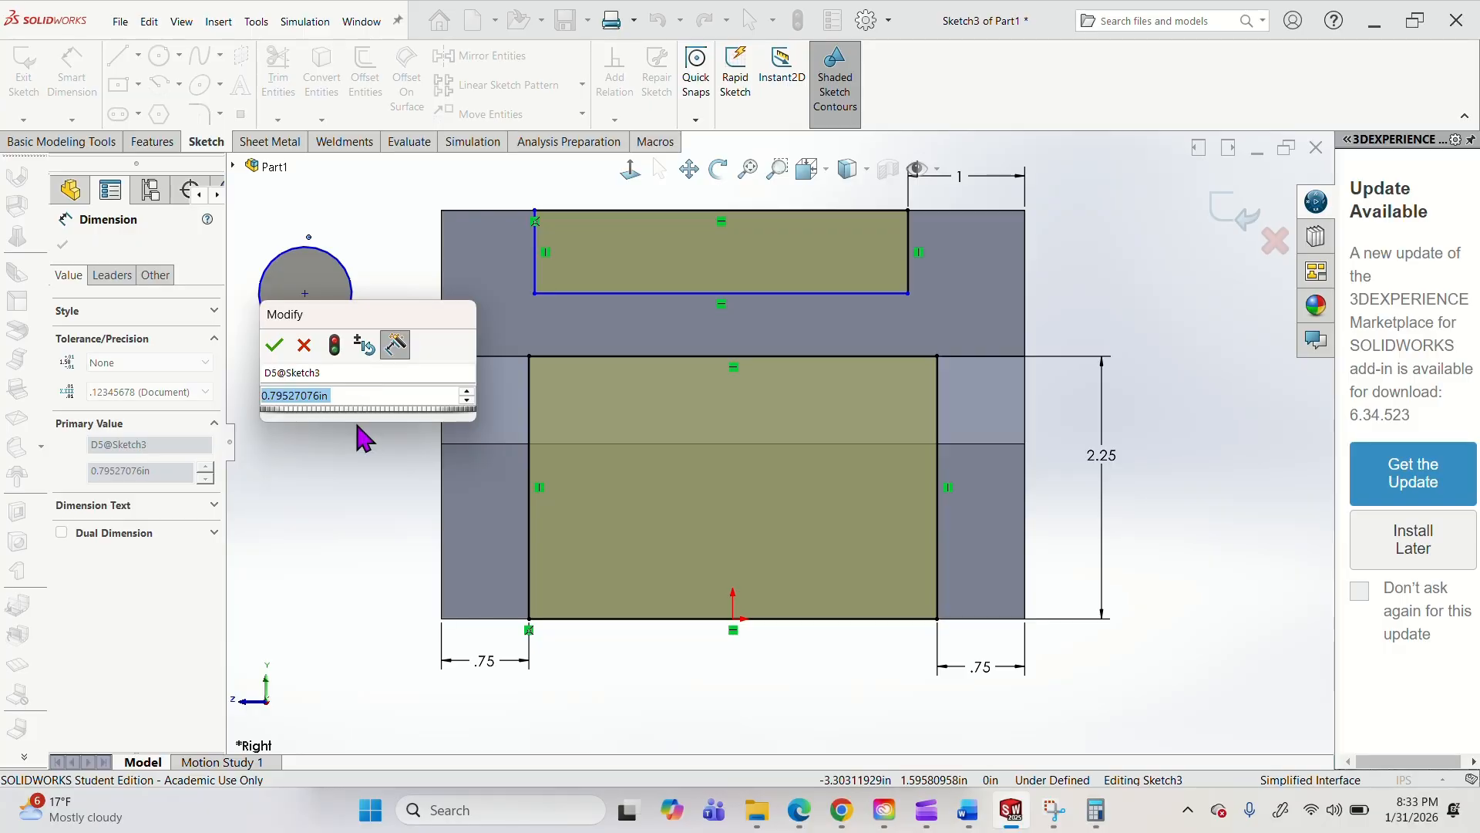
text(1)
key(Return)
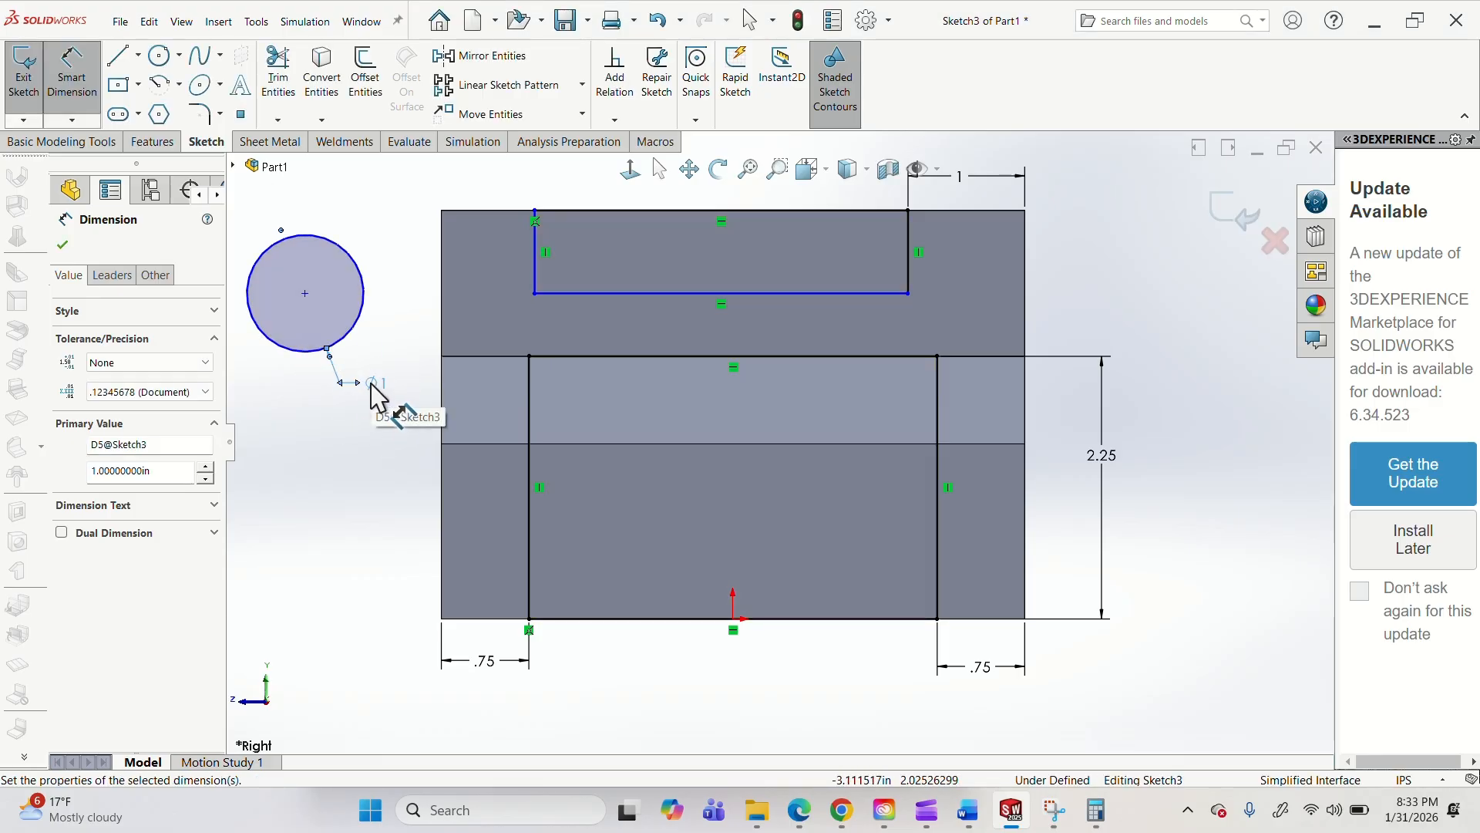
Display the circle's diameter dimension as a radius.
right_click(371, 386)
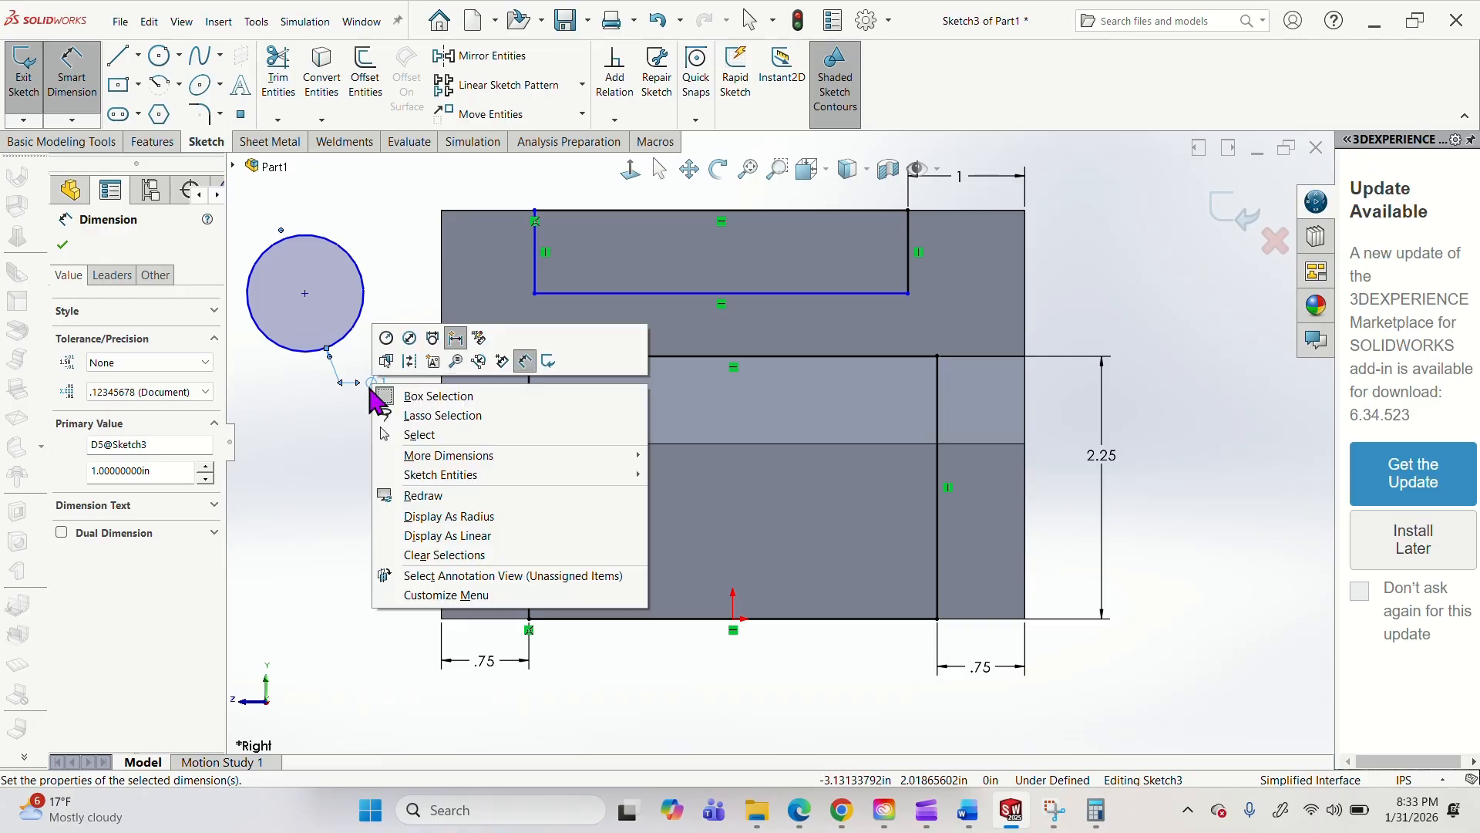
click(453, 521)
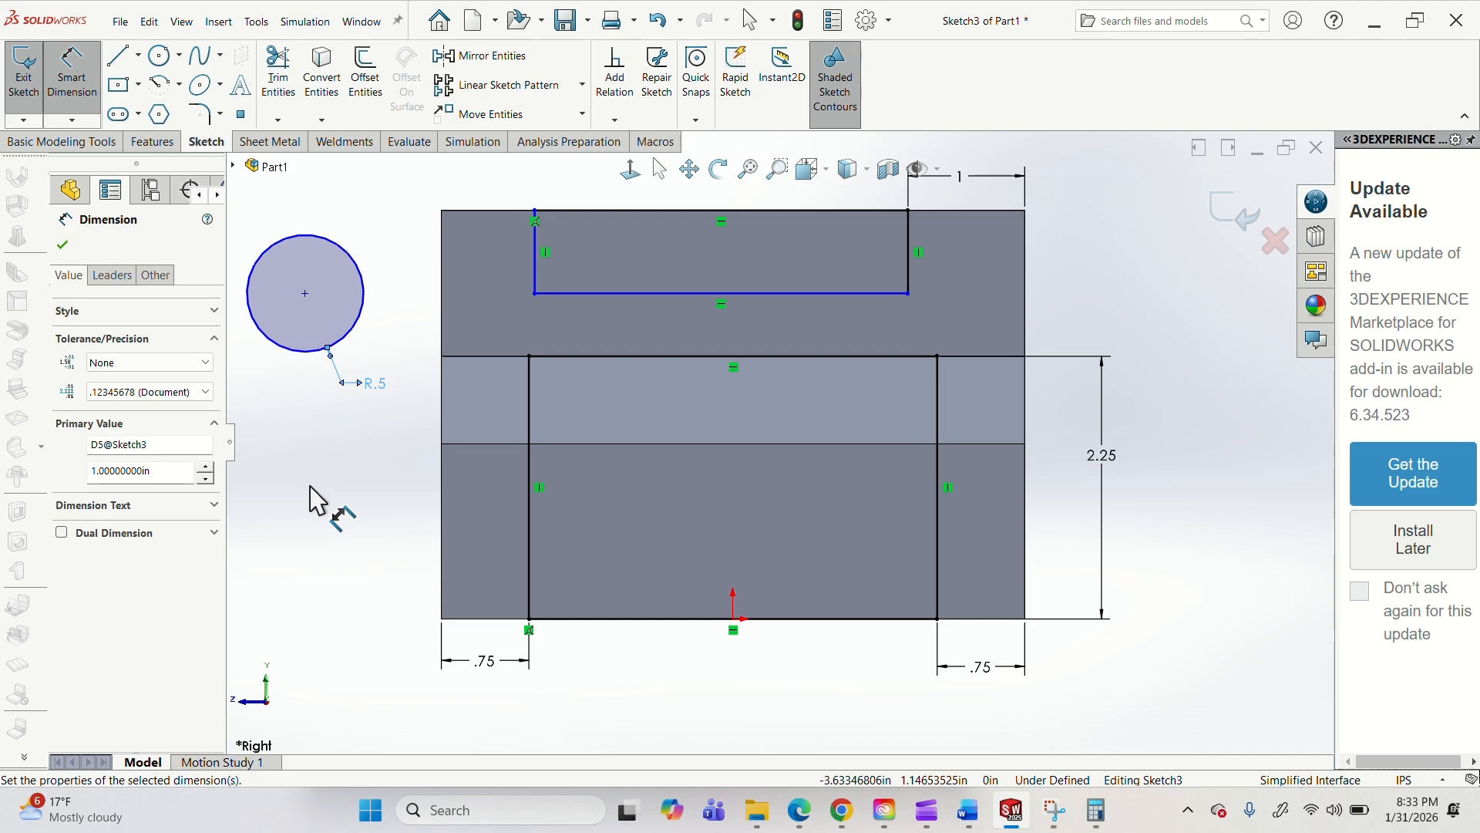
key(Escape)
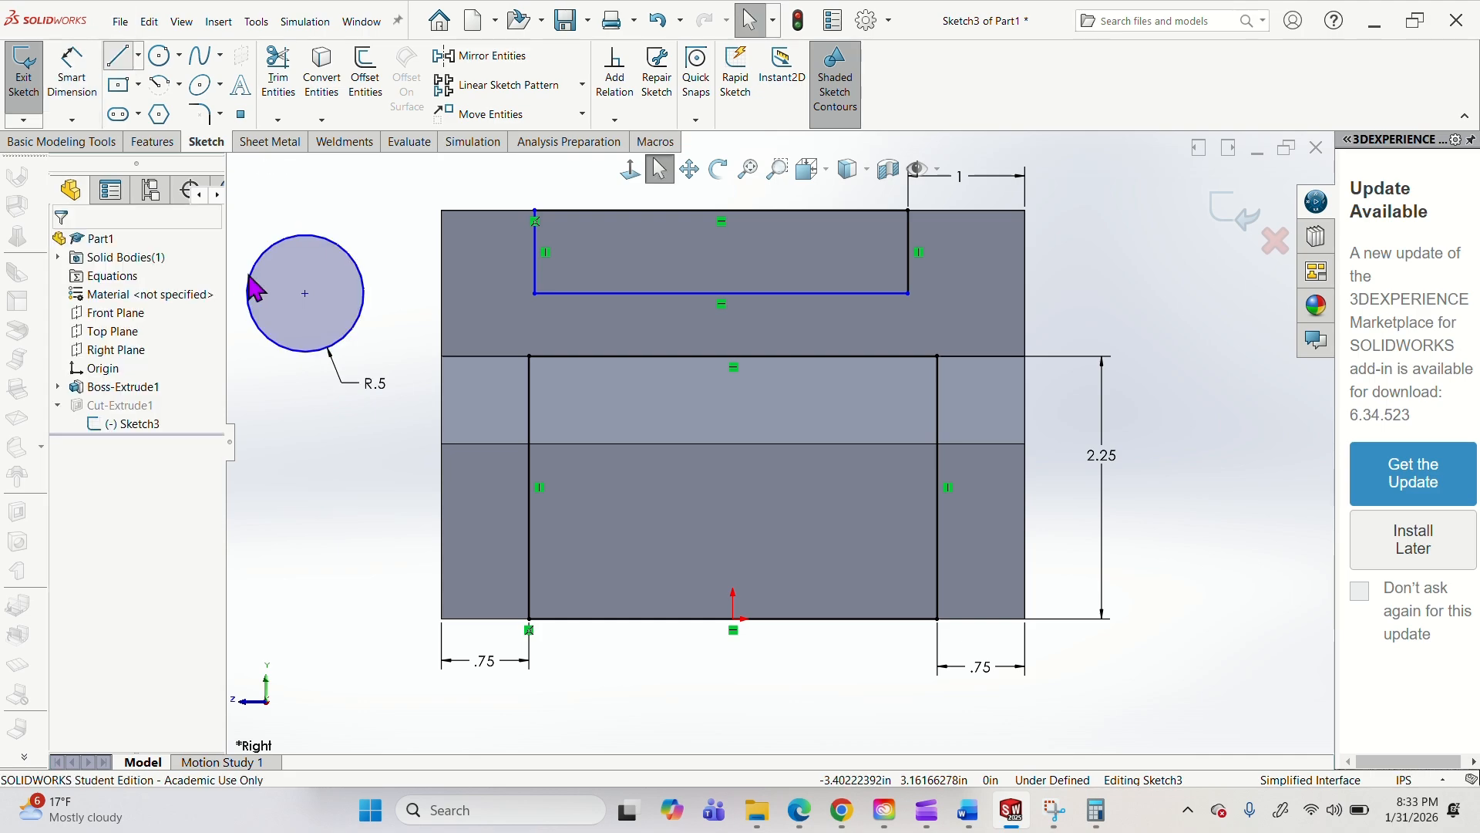
Draw a horizontal line across the circle through its centre, joining its left and right quadrant points.
key(l)
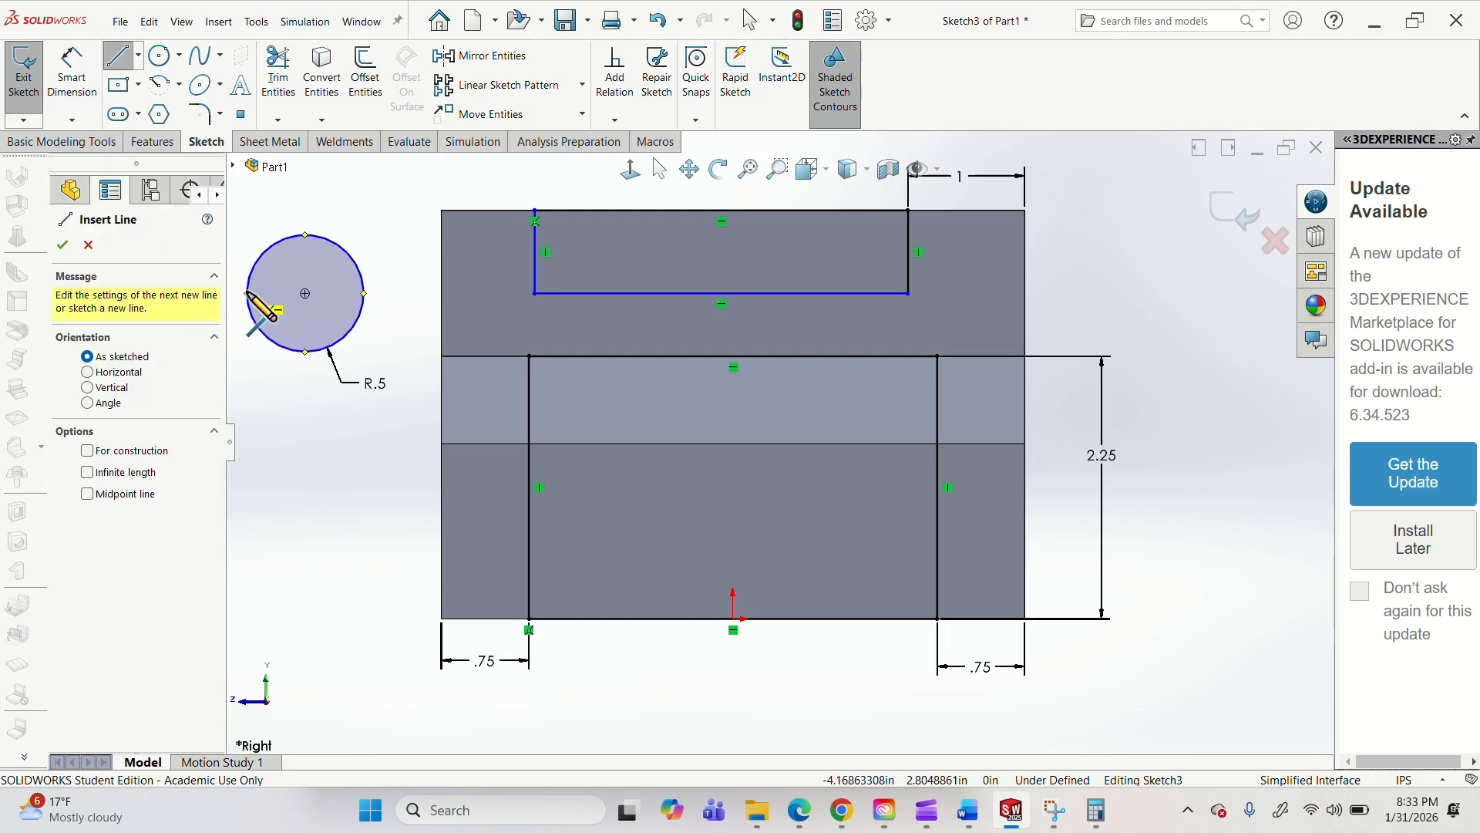
click(247, 293)
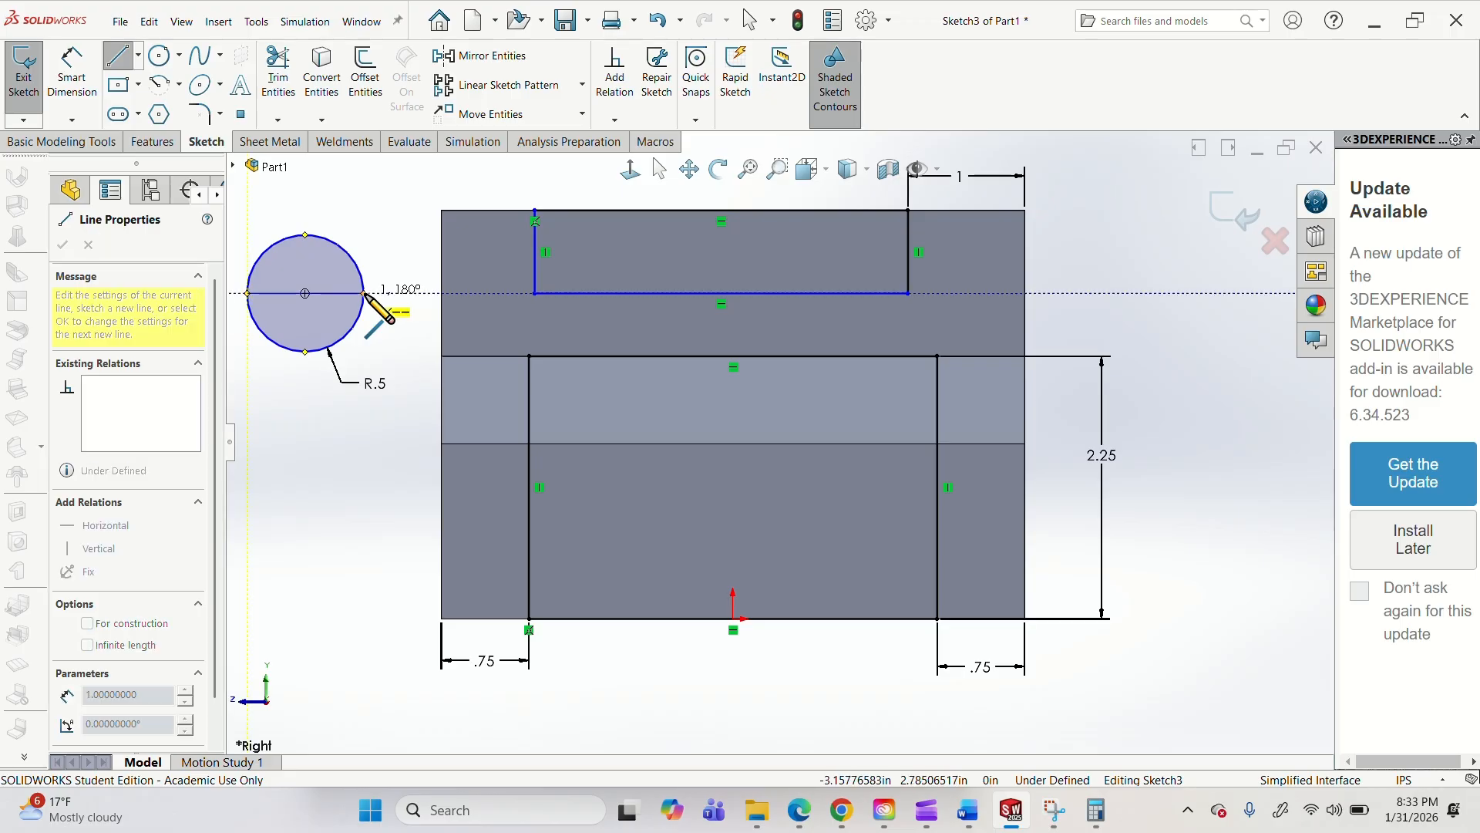
click(365, 293)
key(Escape)
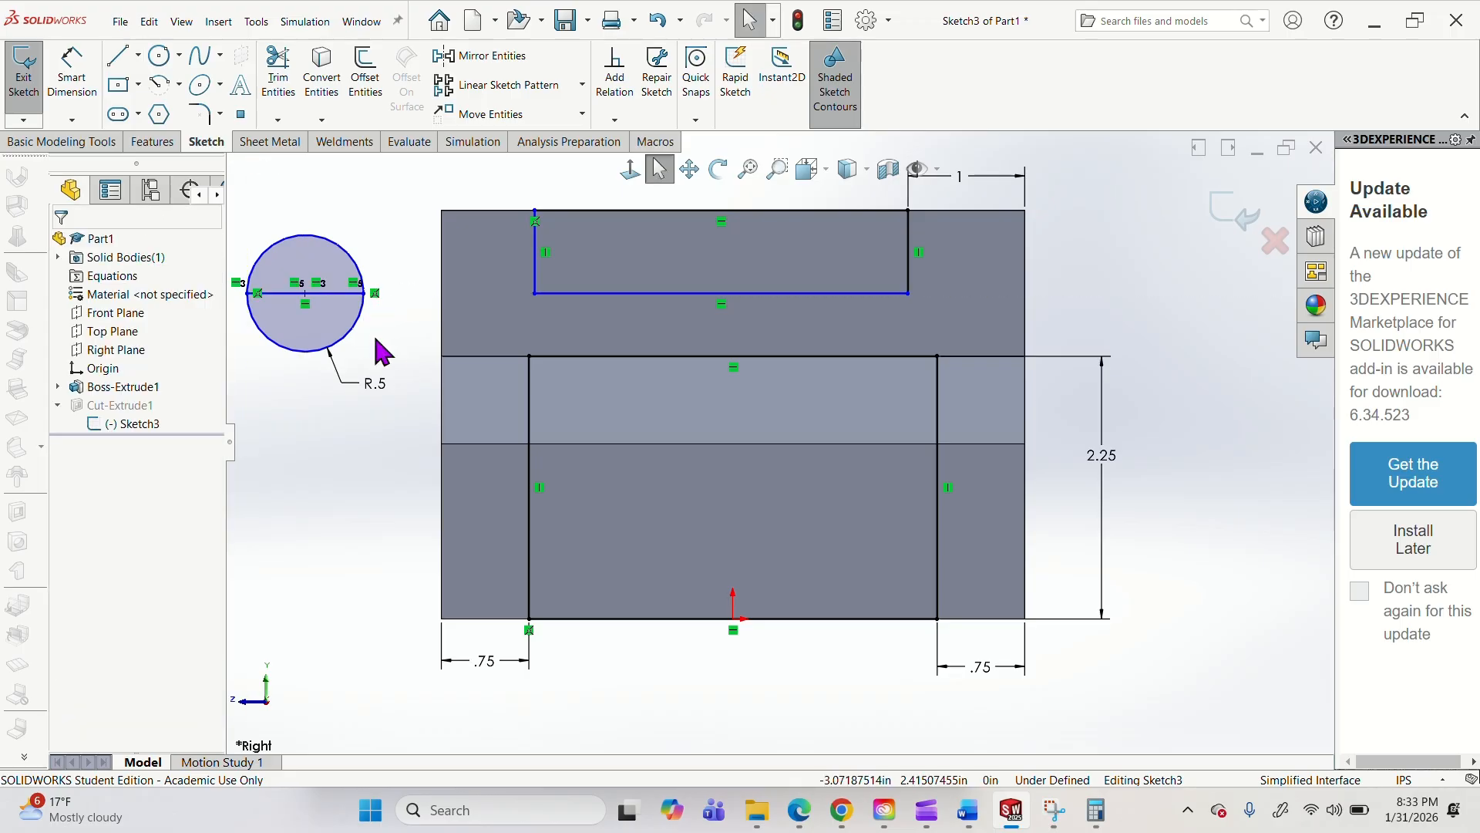
Measure the length of the horizontal line across the circle, and delete the circle together with its line and radius dimension.
click(409, 145)
click(205, 55)
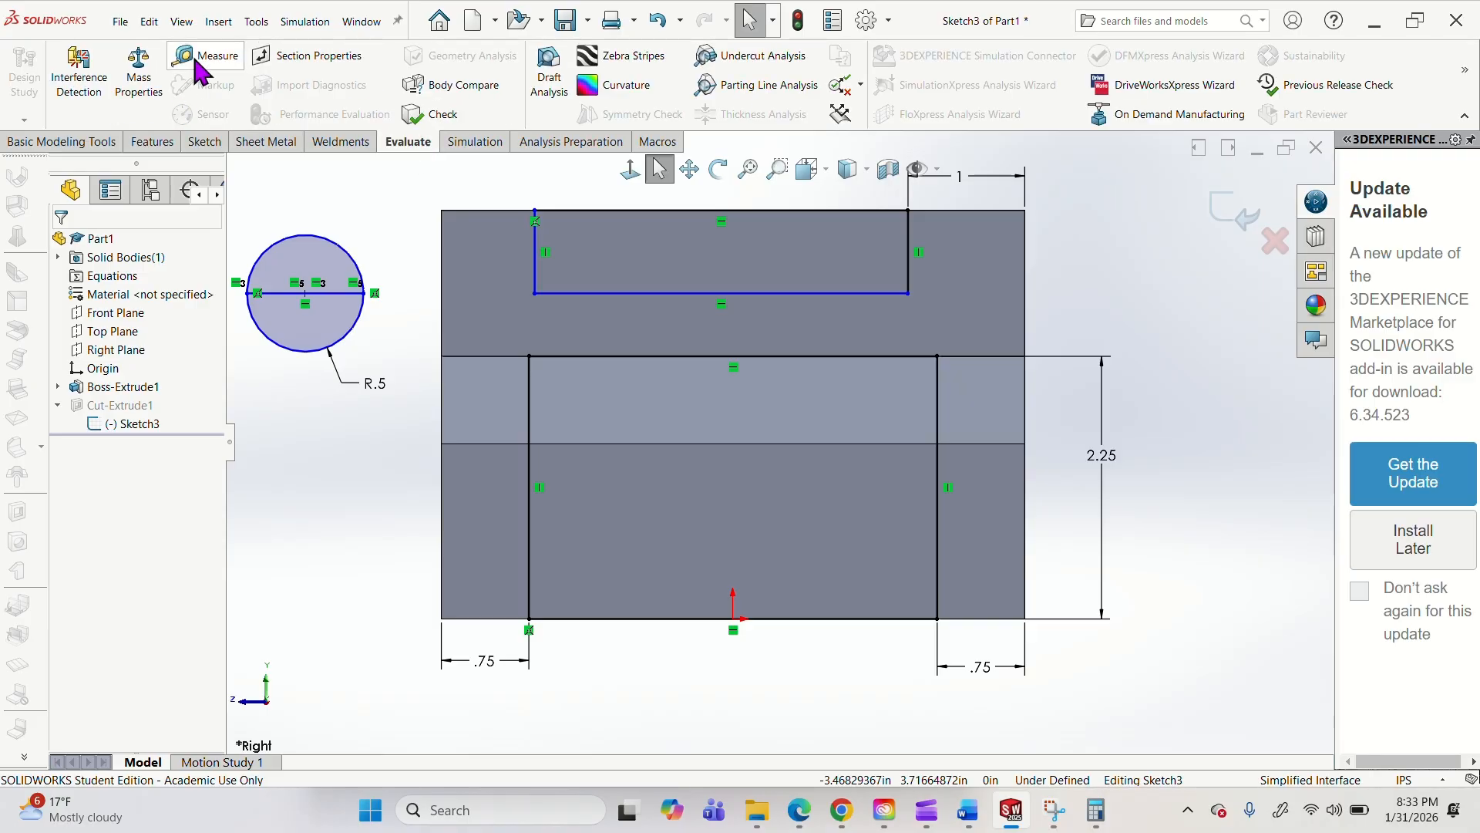
click(345, 294)
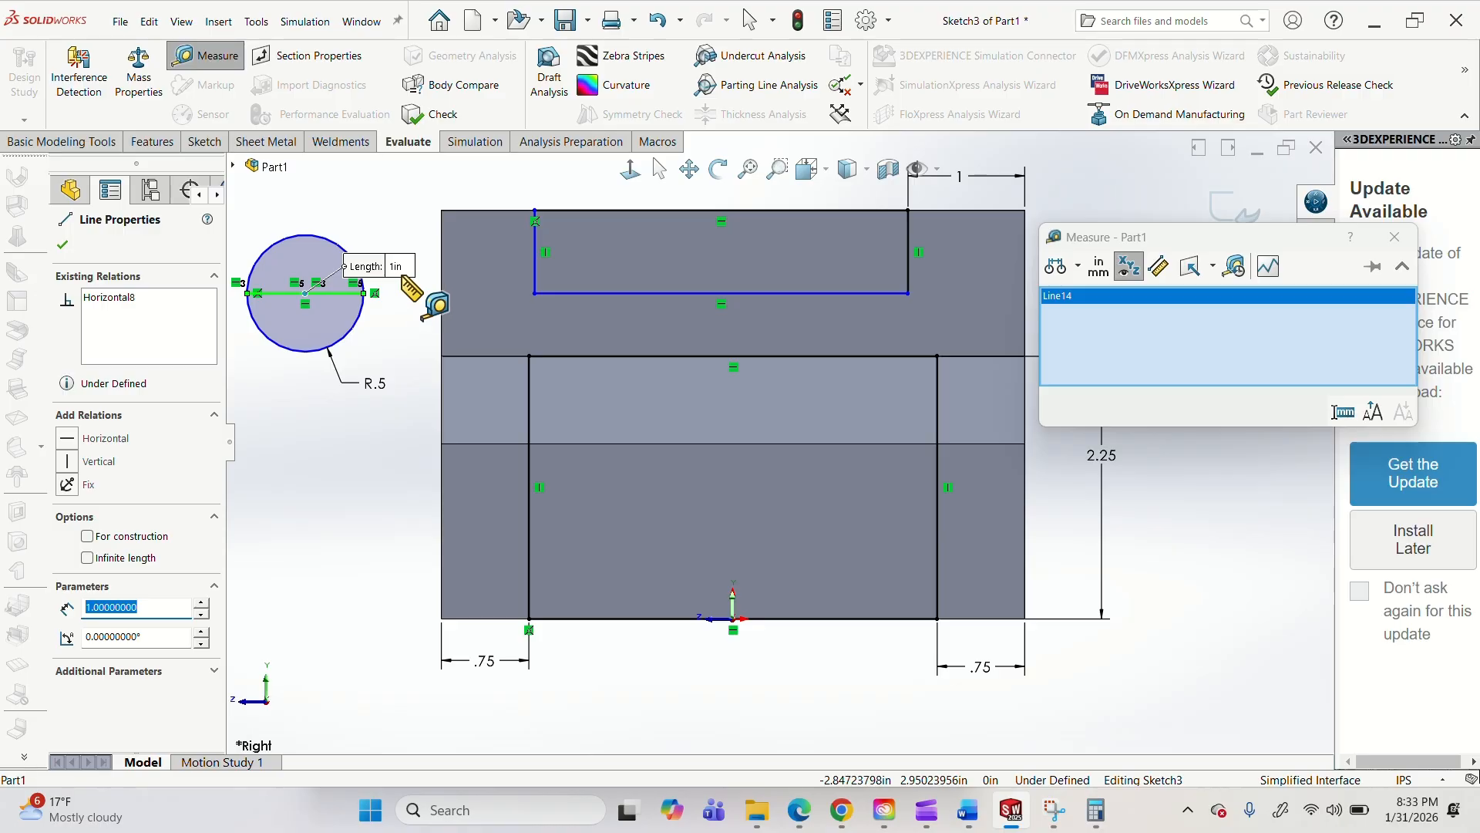
key(Escape)
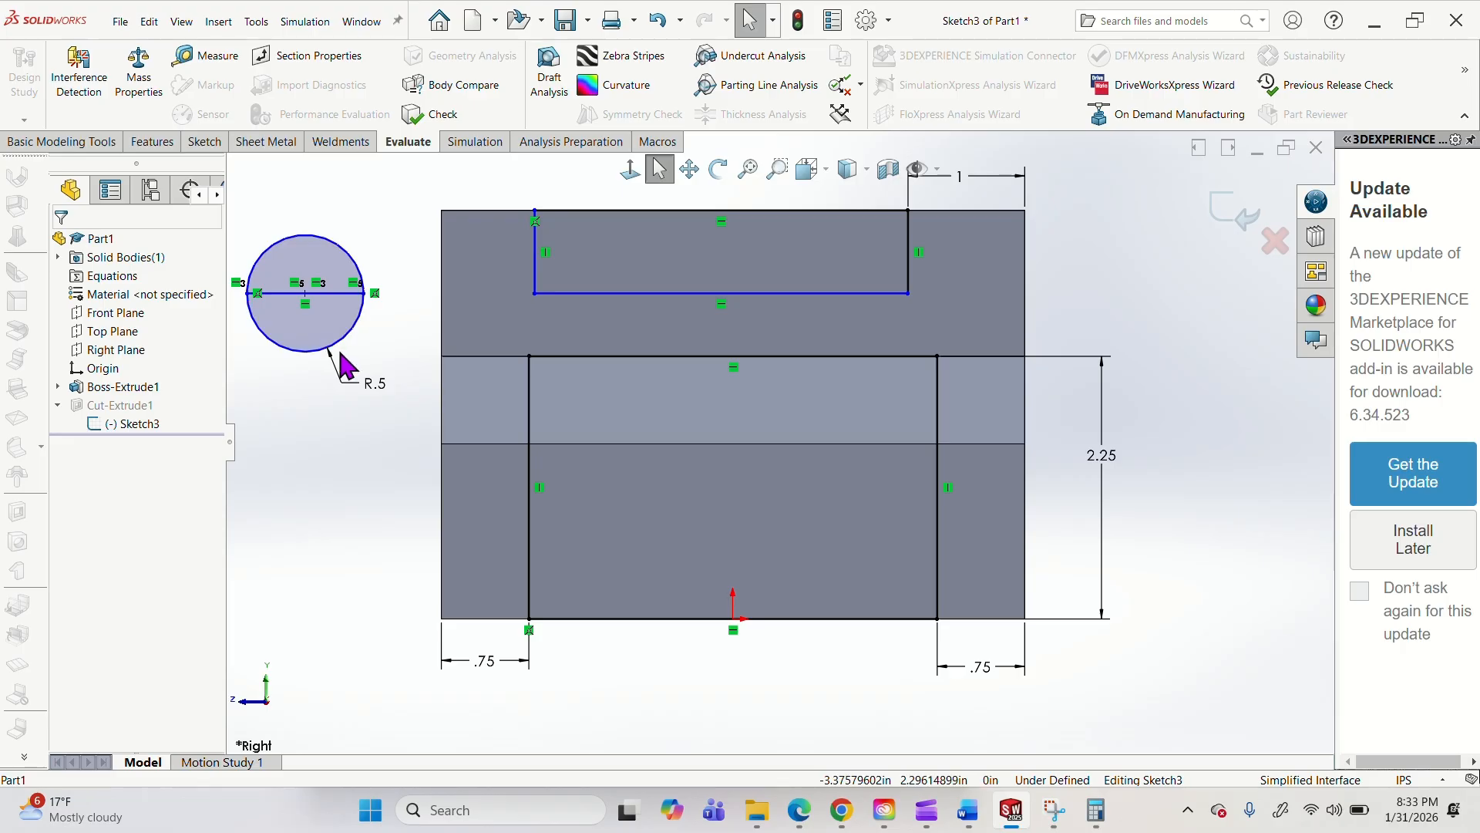
drag(388, 217, 297, 391)
key(Delete)
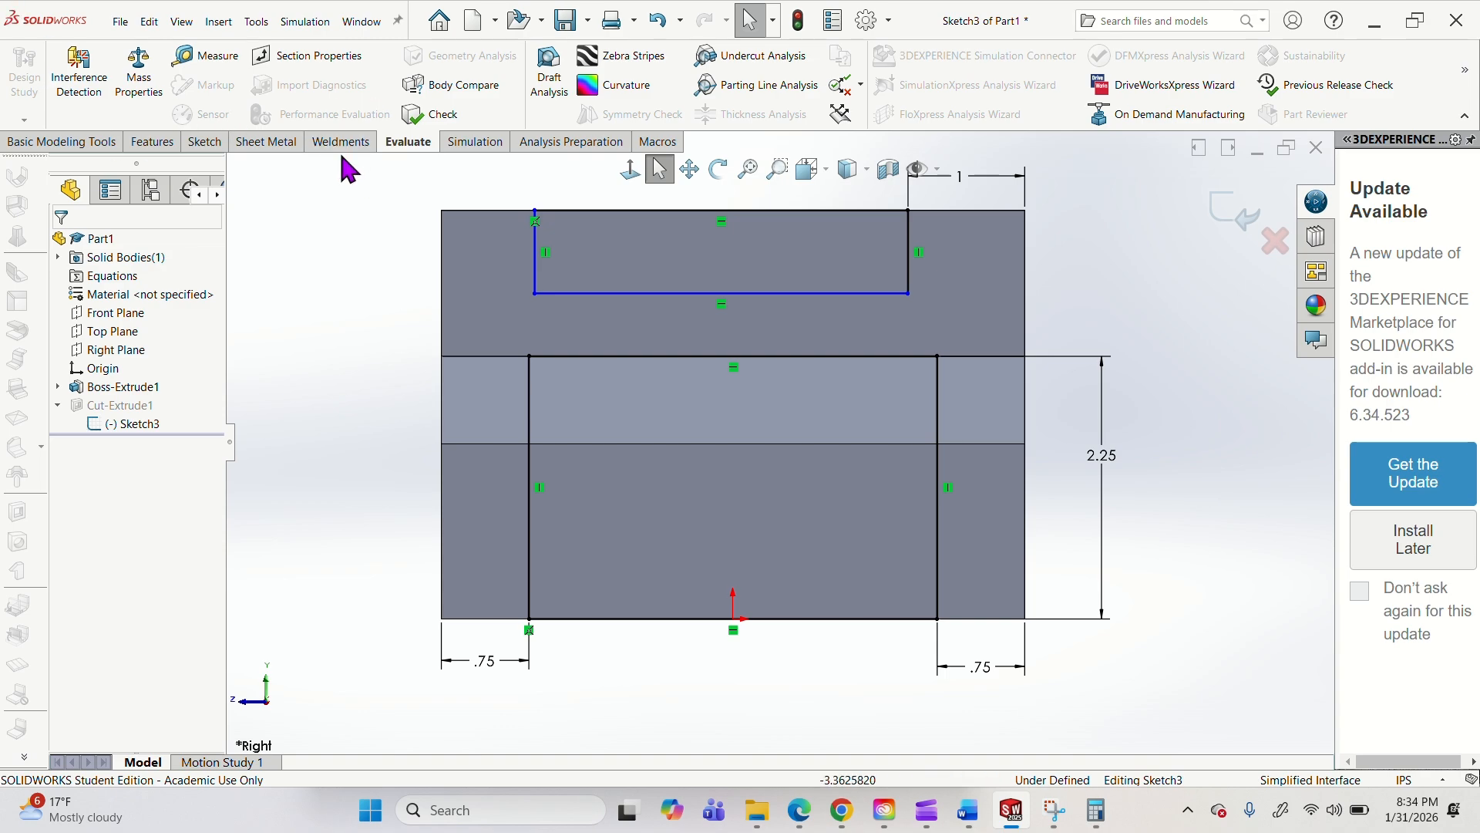
Sketch a circle about 0.83 in in diameter, centred on the body's top edge and passing through the body's upper-left corner.
click(205, 142)
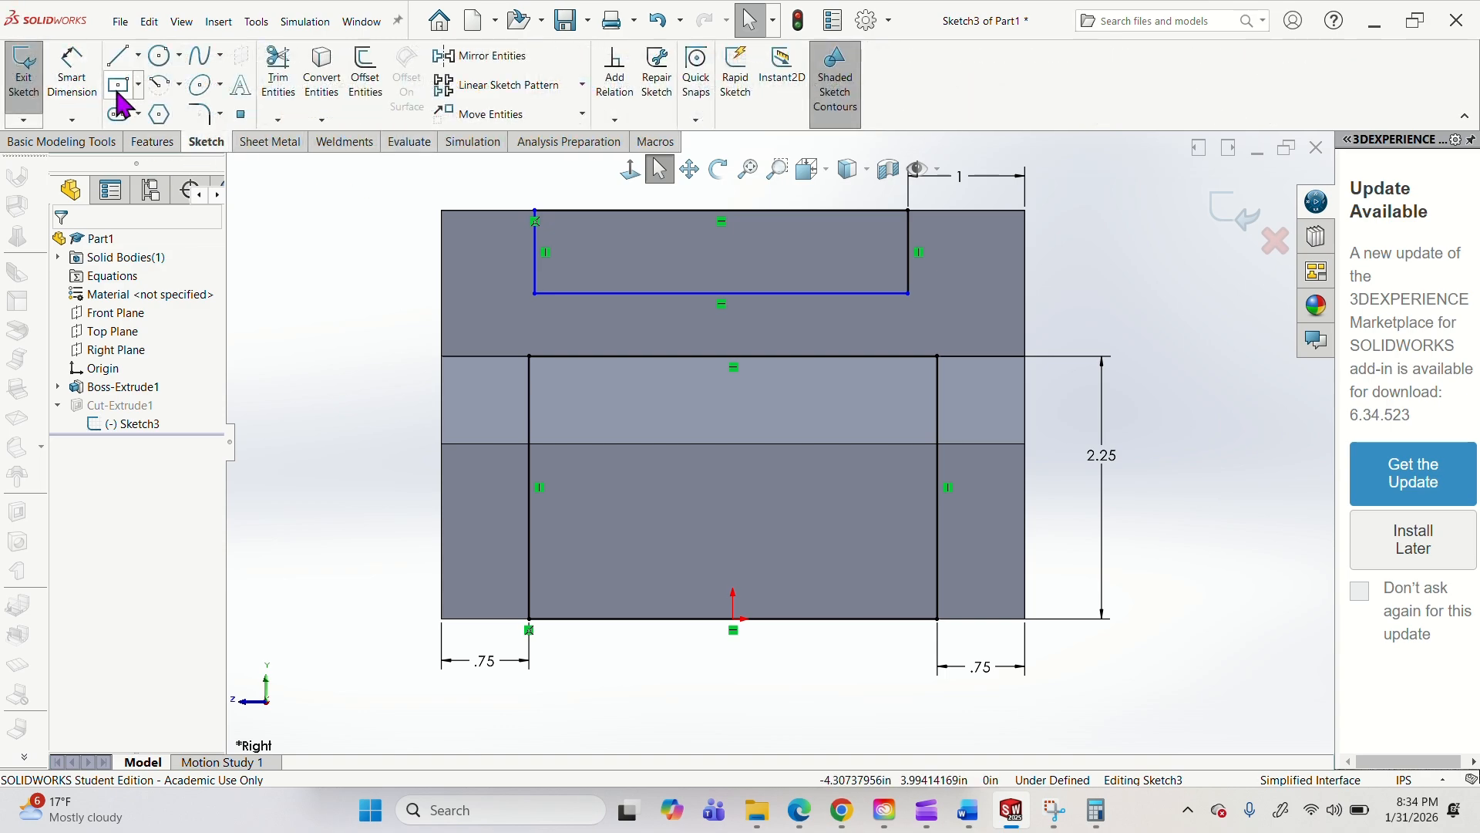
click(159, 59)
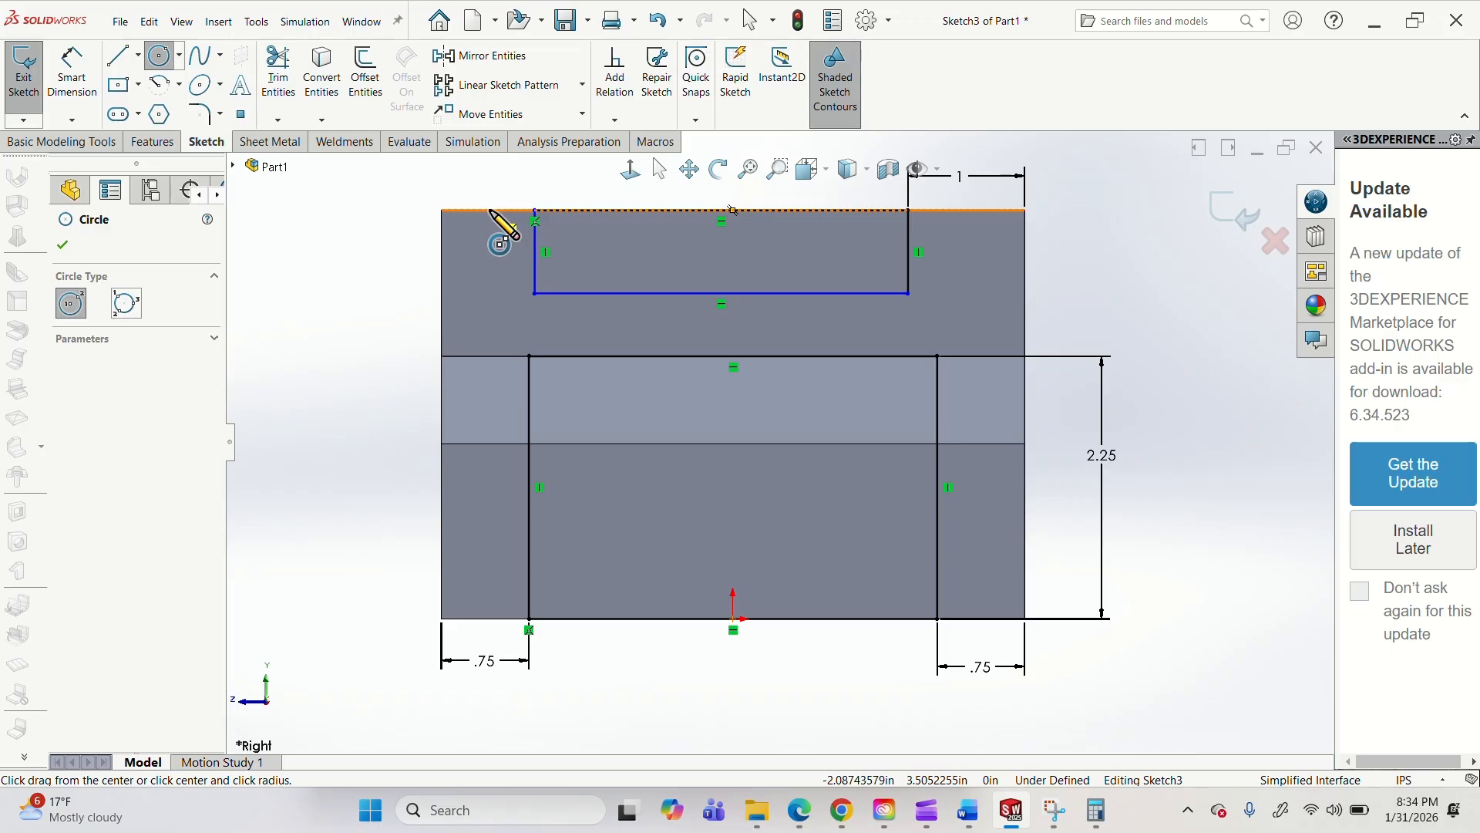
click(489, 211)
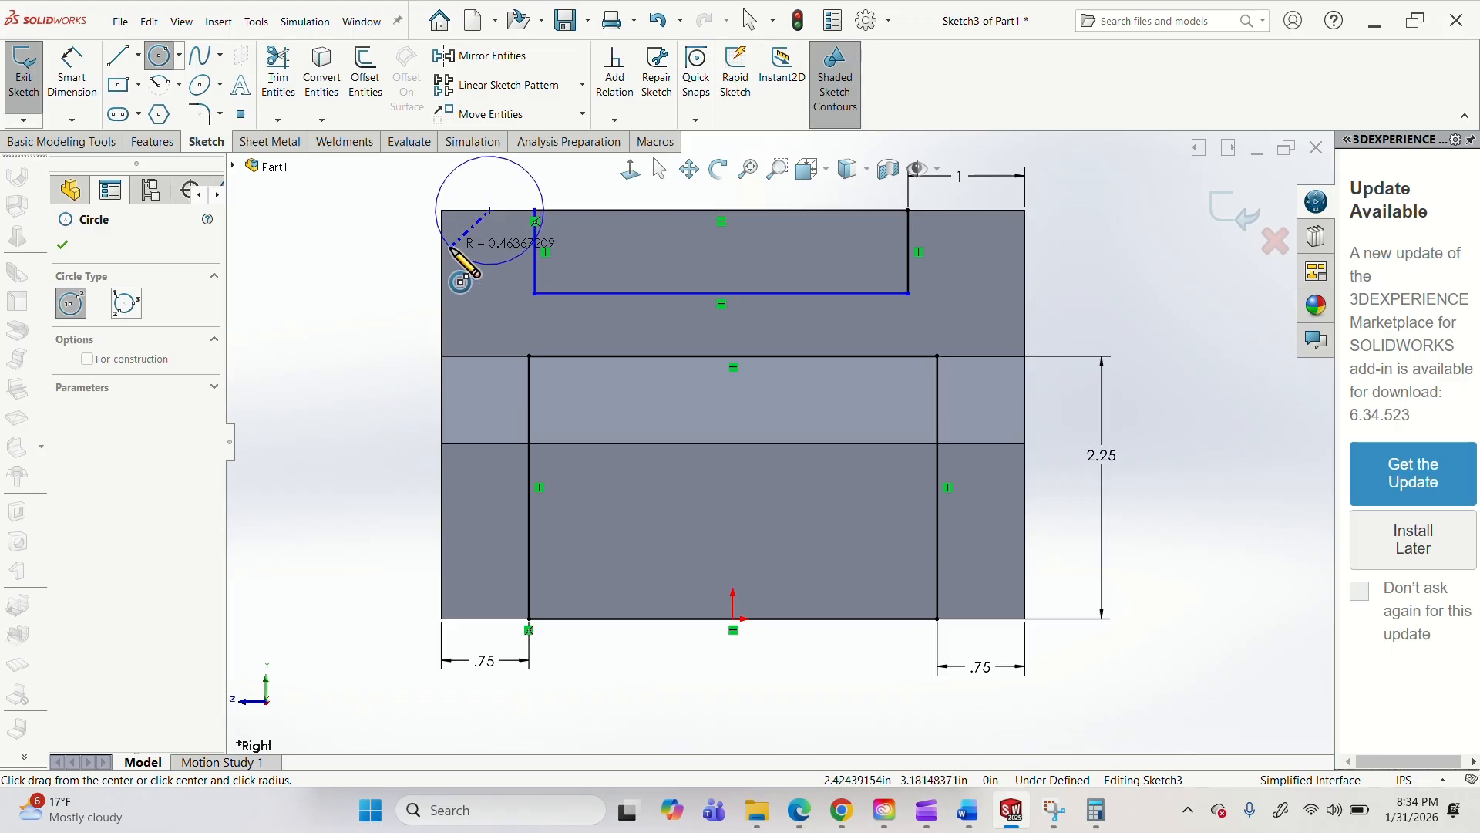
click(444, 211)
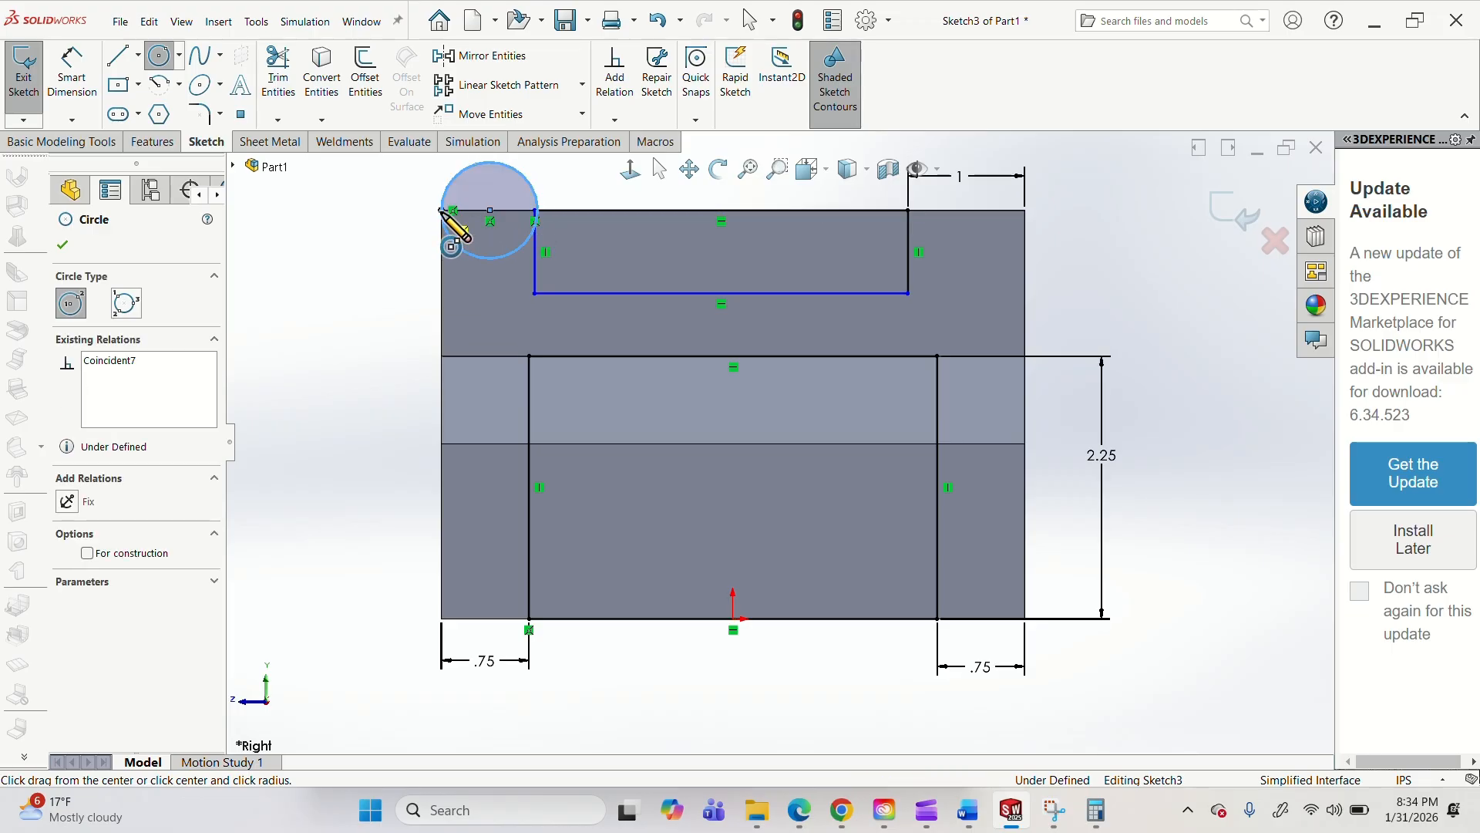
key(Escape)
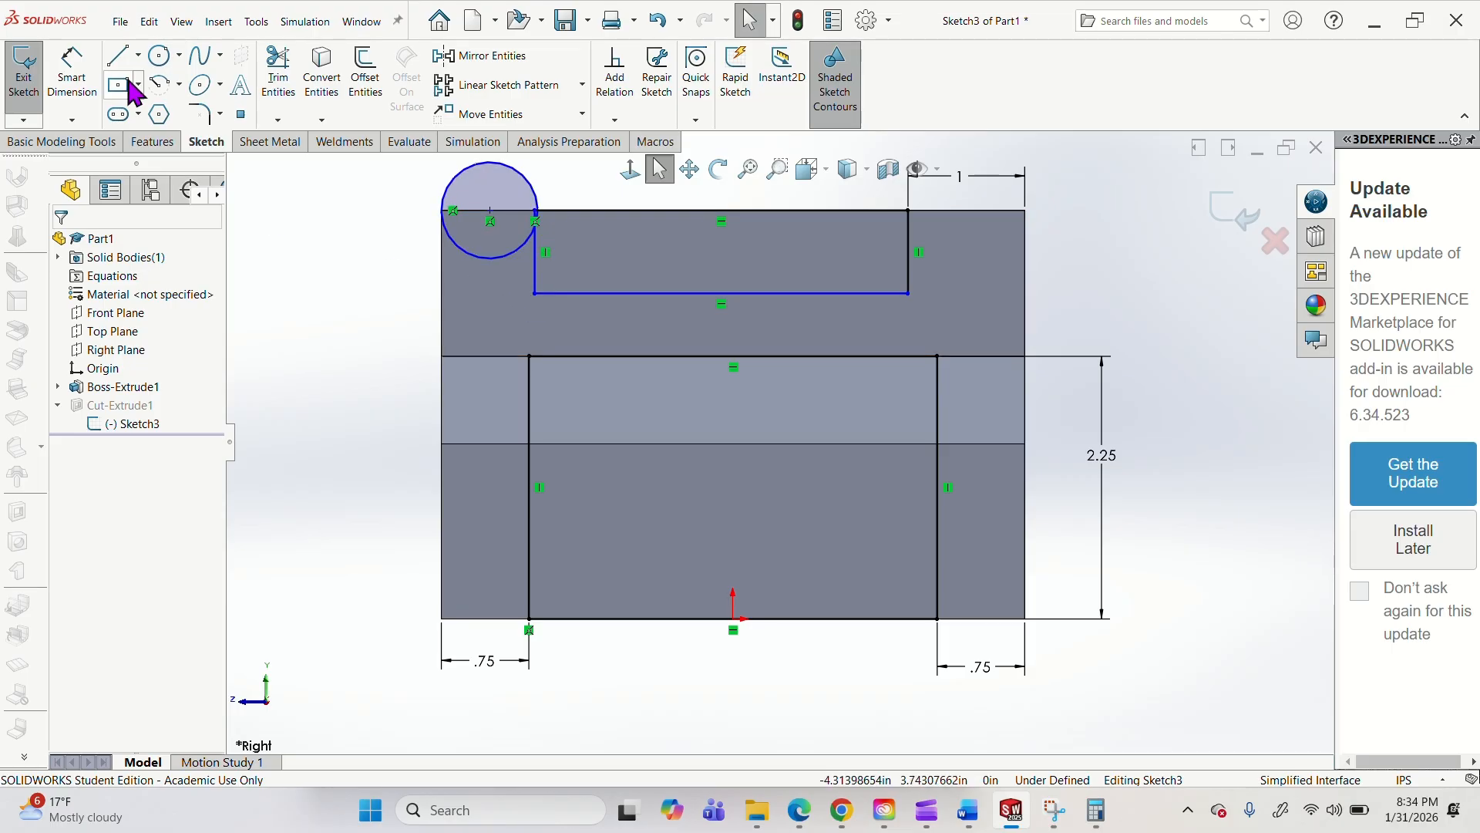
Dimension the corner circle's diameter as 1 in and display that dimension as a radius.
click(71, 73)
click(377, 182)
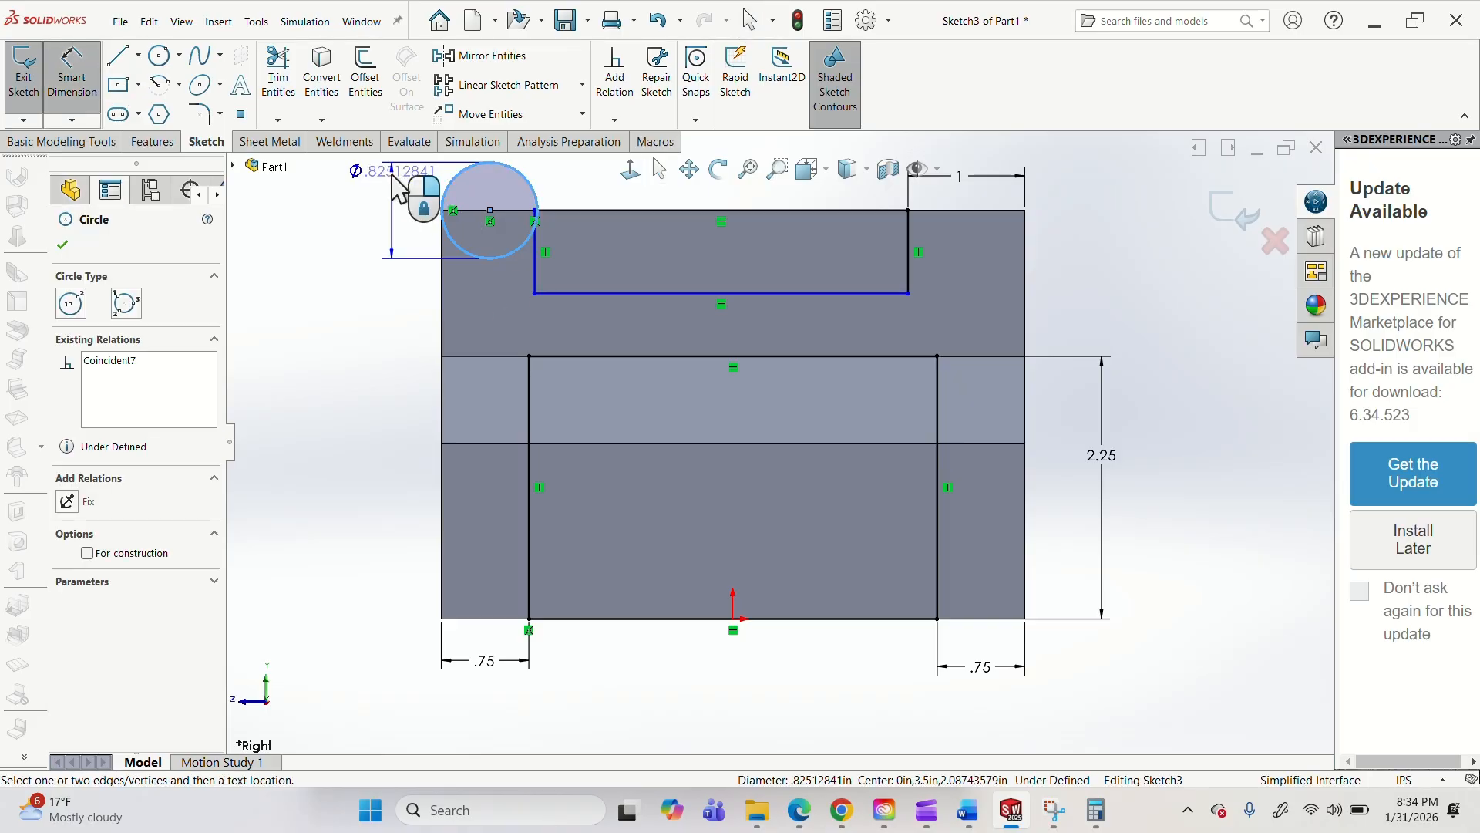
click(359, 285)
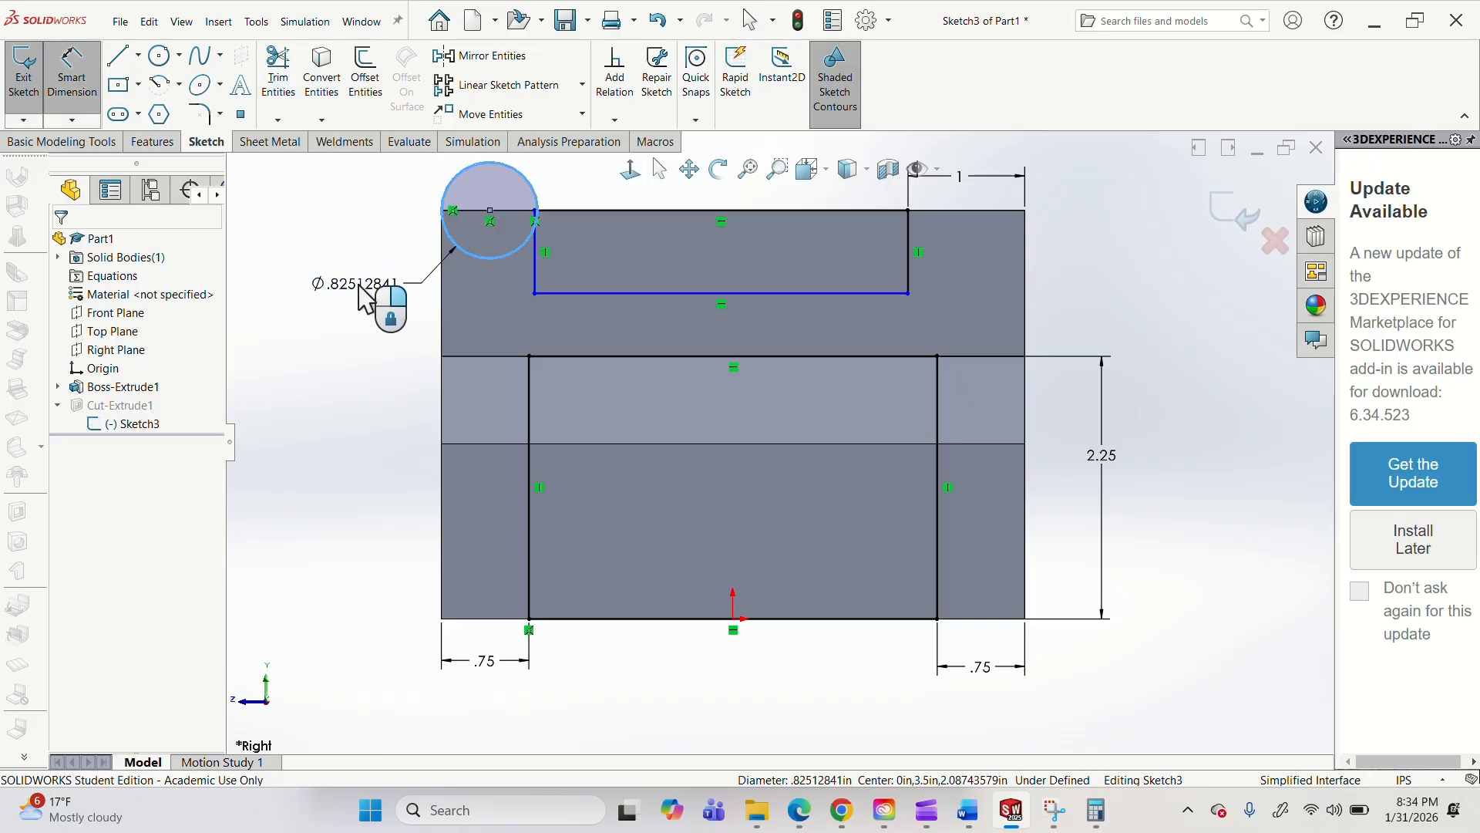
click(359, 285)
text(.5)
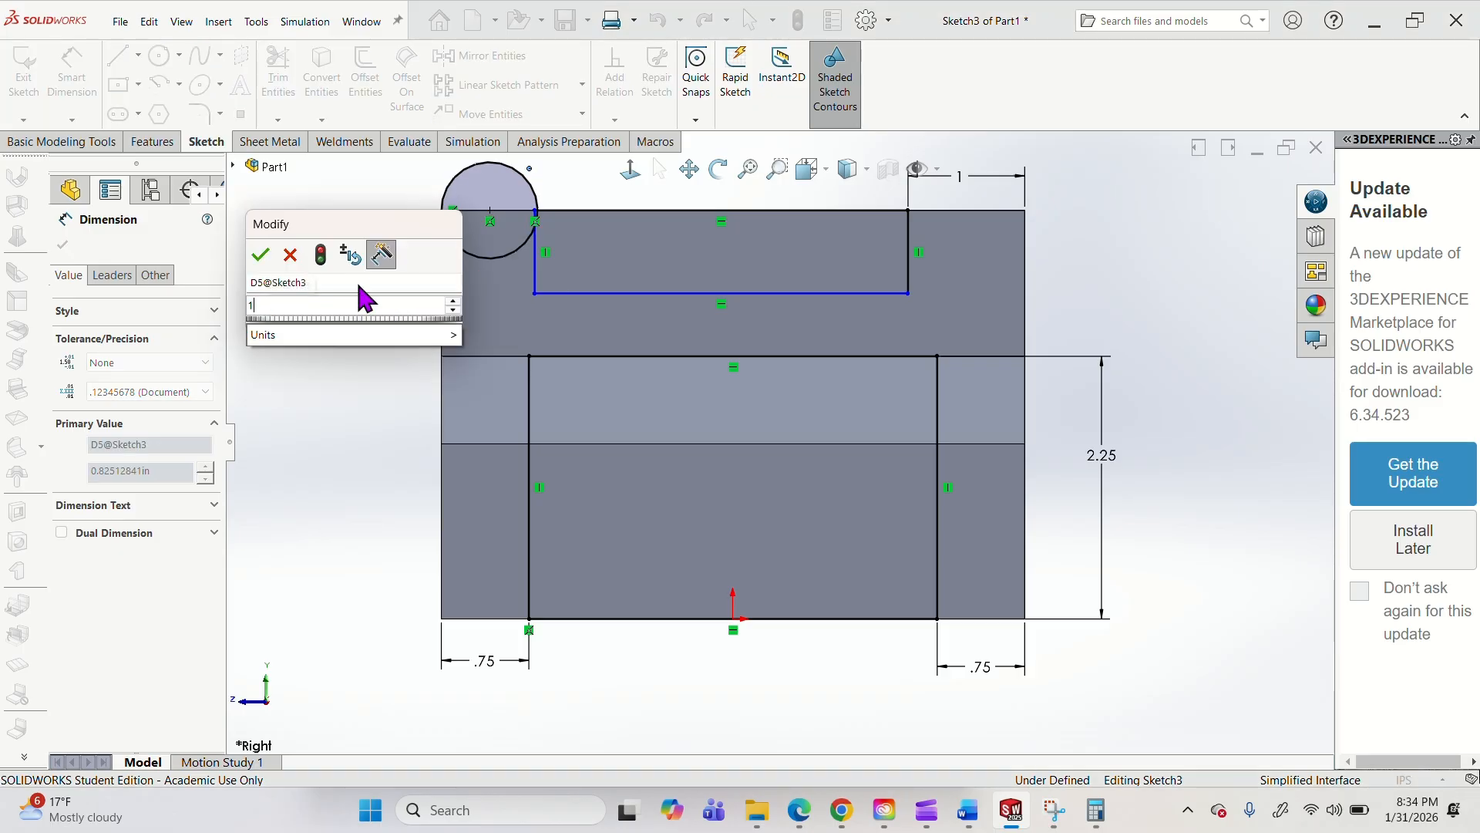
key(Return)
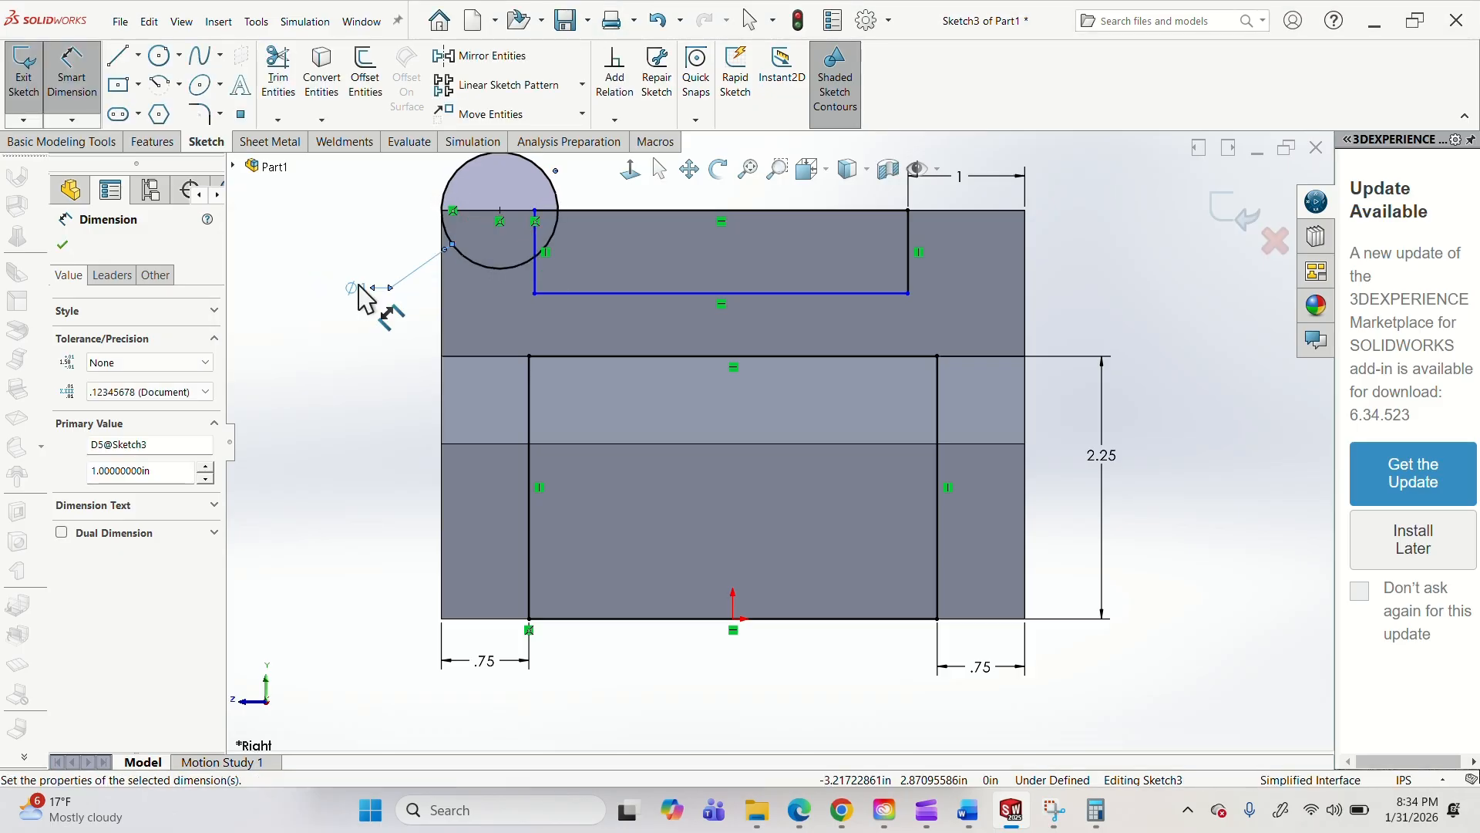
right_click(353, 286)
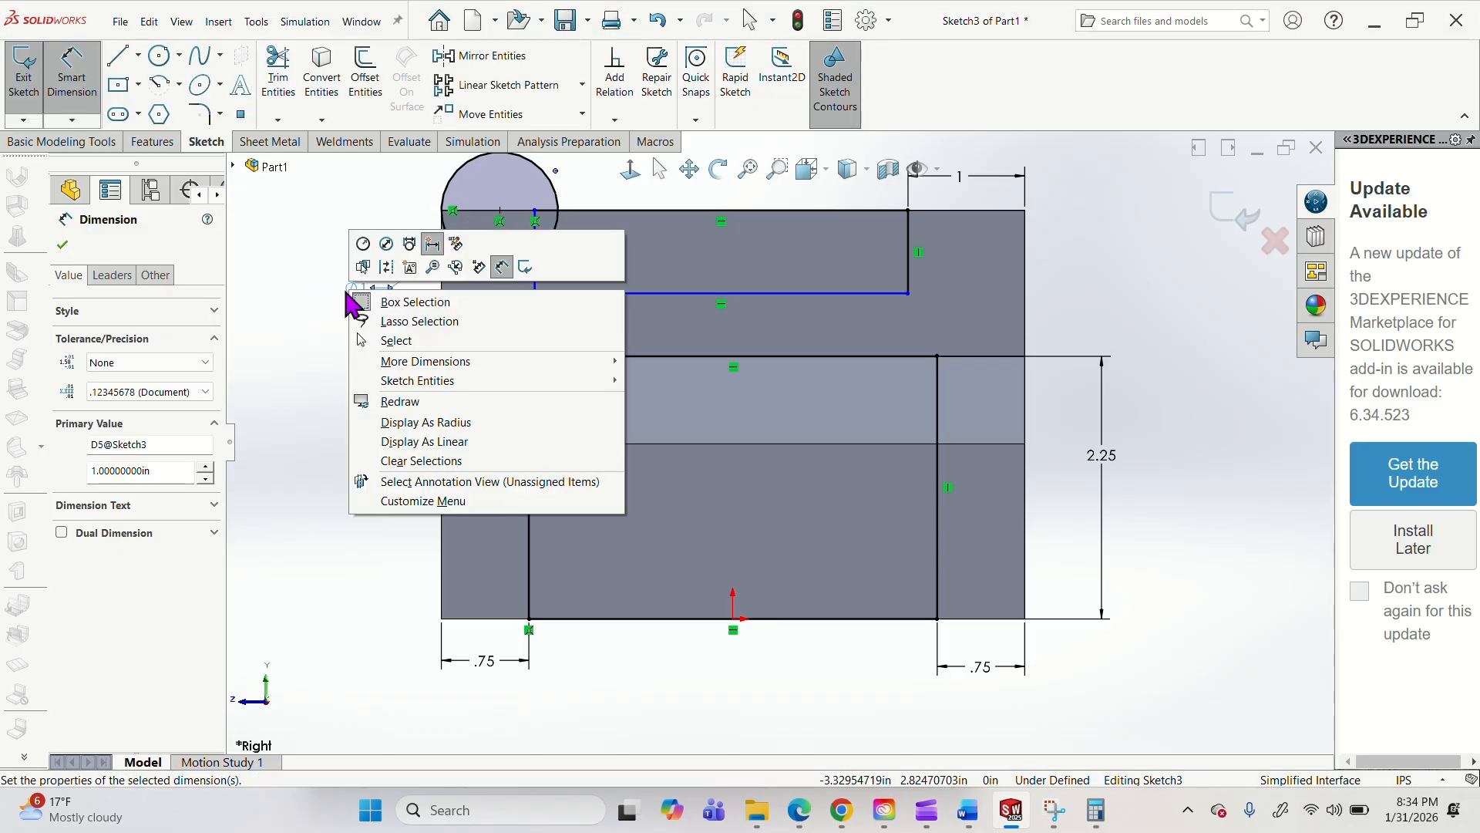
click(434, 422)
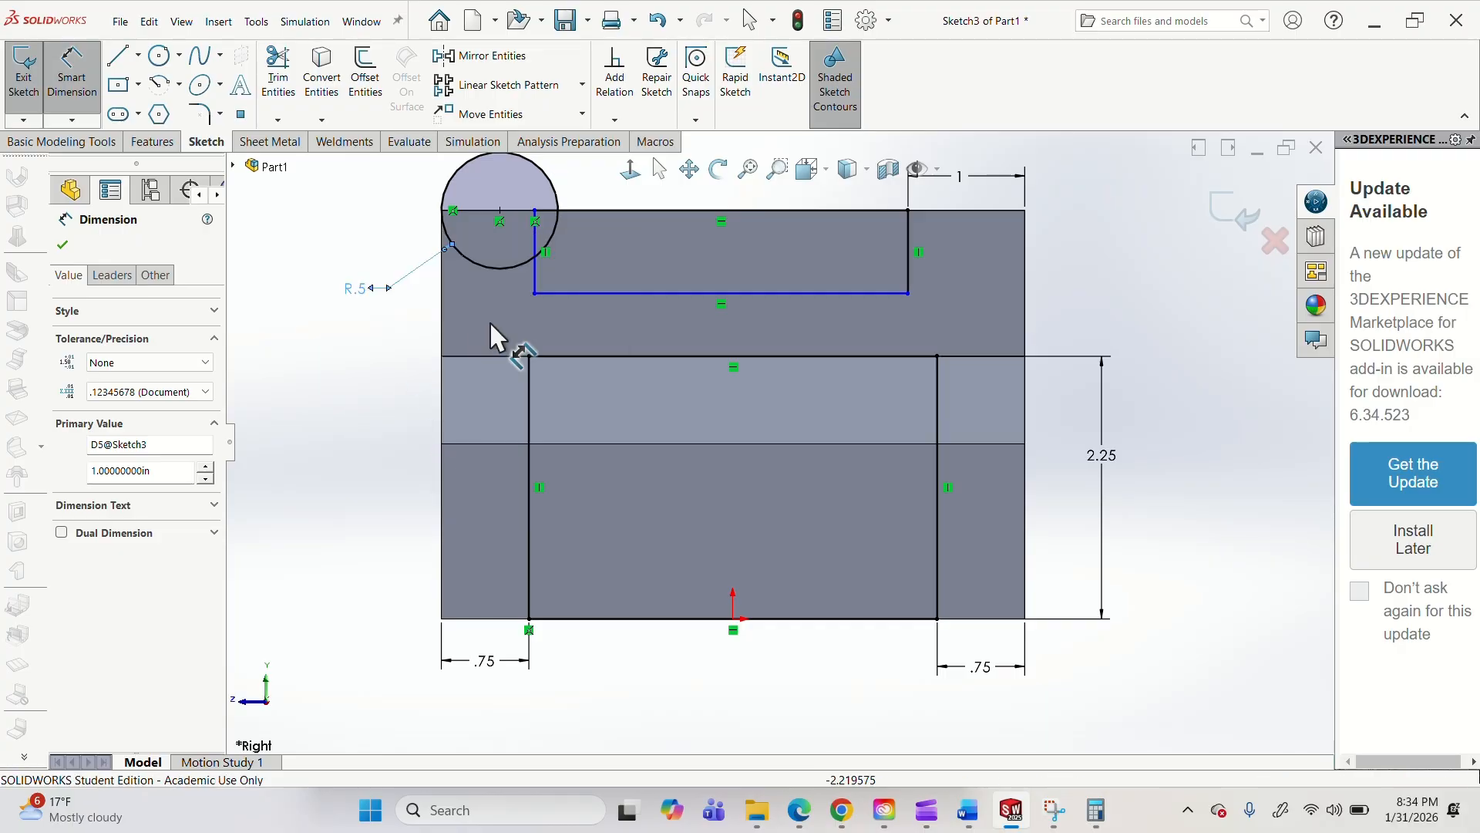
key(Escape)
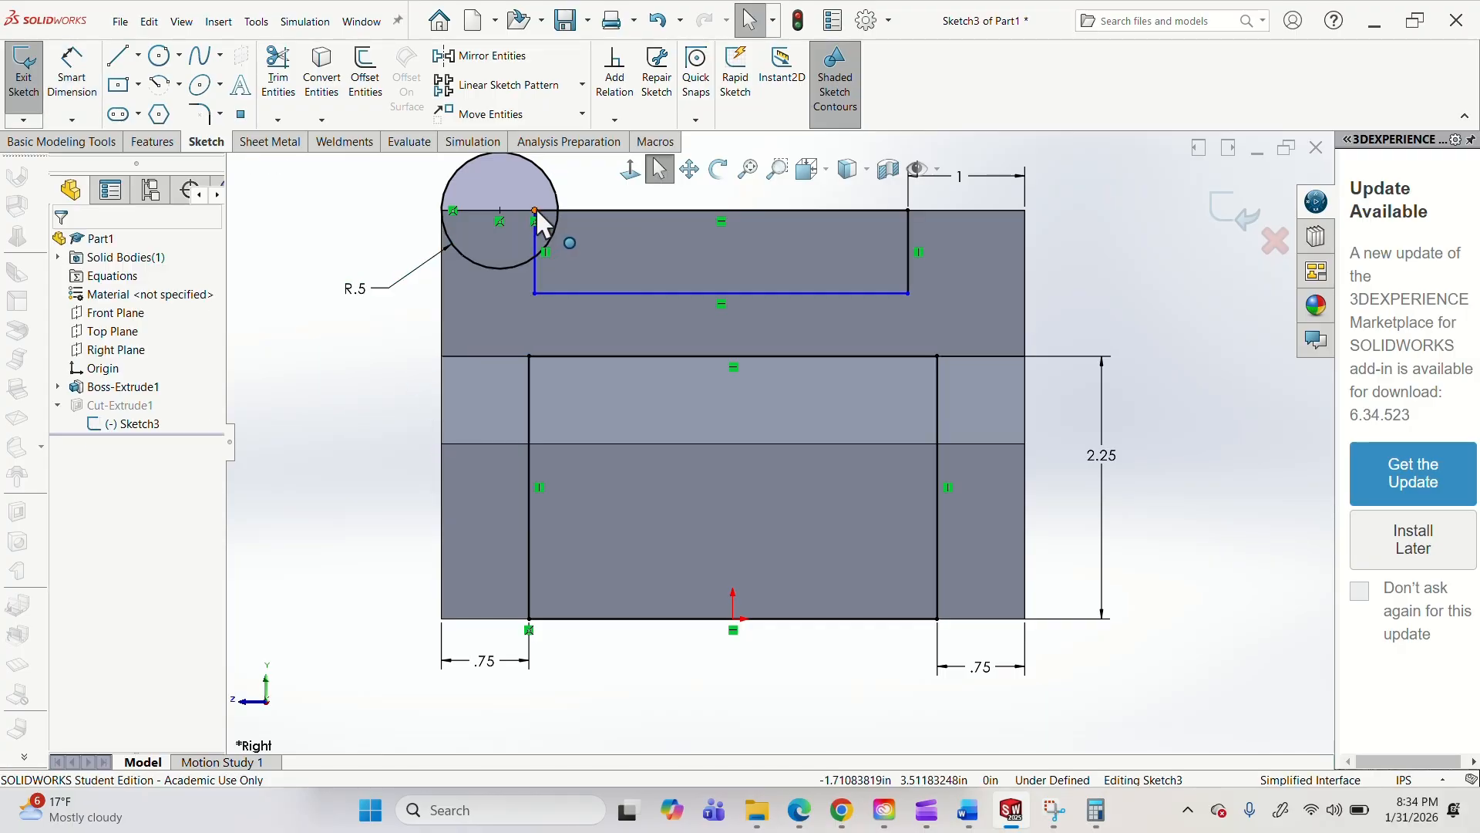
Snap the upper rectangle's top-left corner to the circle's right quadrant point on the top edge, and delete the circle.
drag(535, 209, 558, 210)
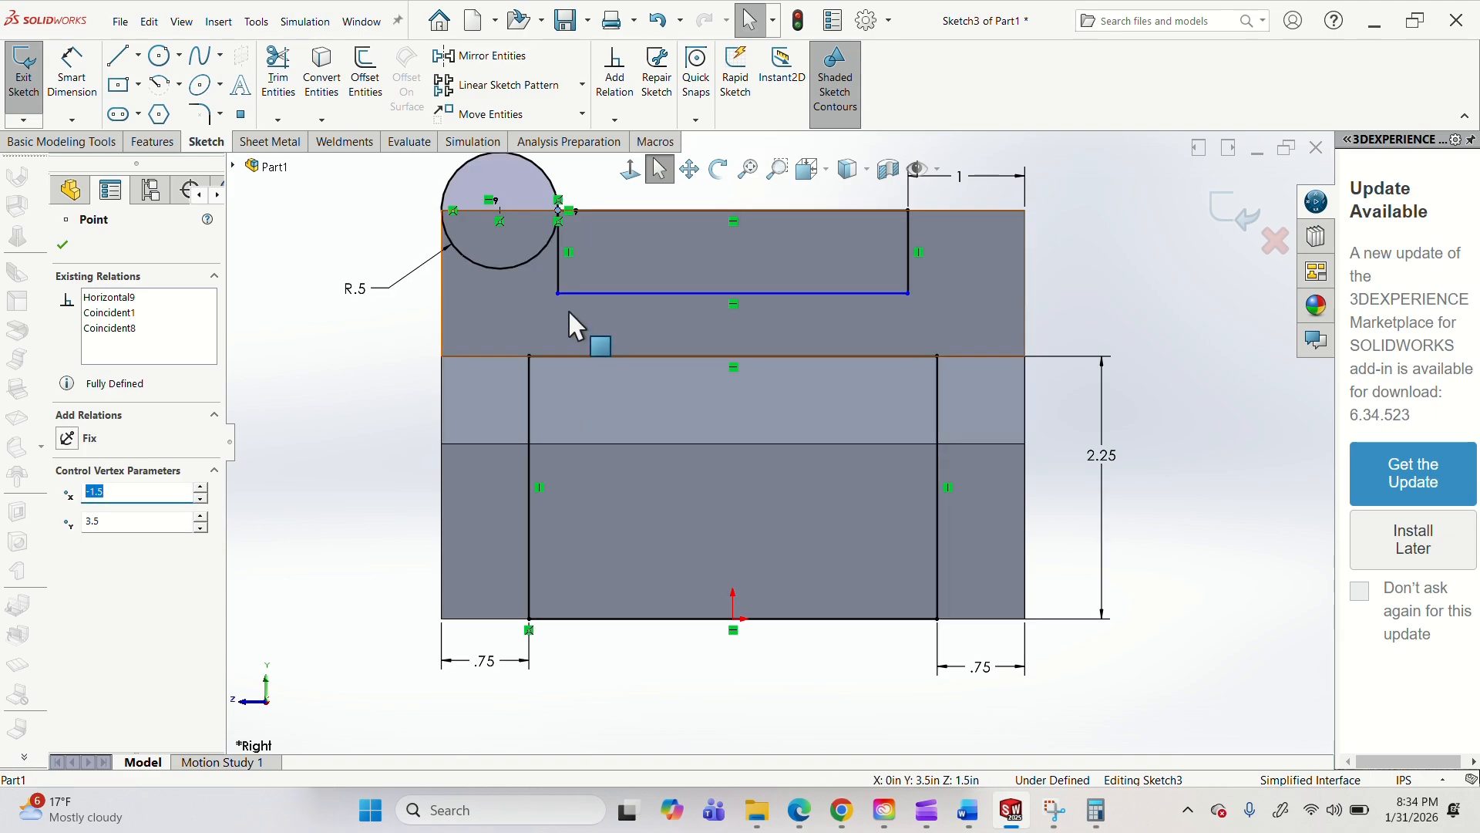
key(Escape)
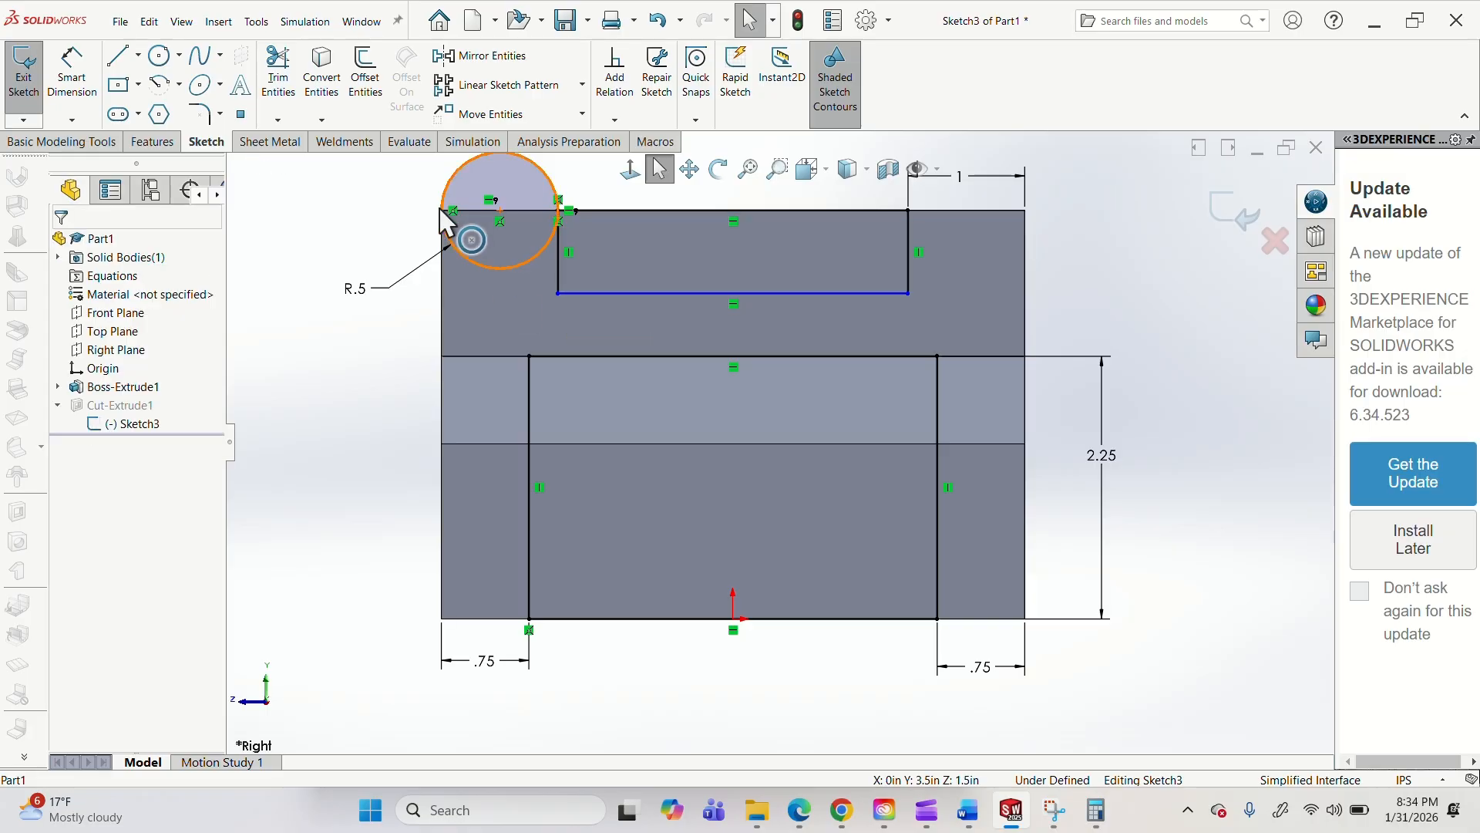
click(475, 261)
key(Delete)
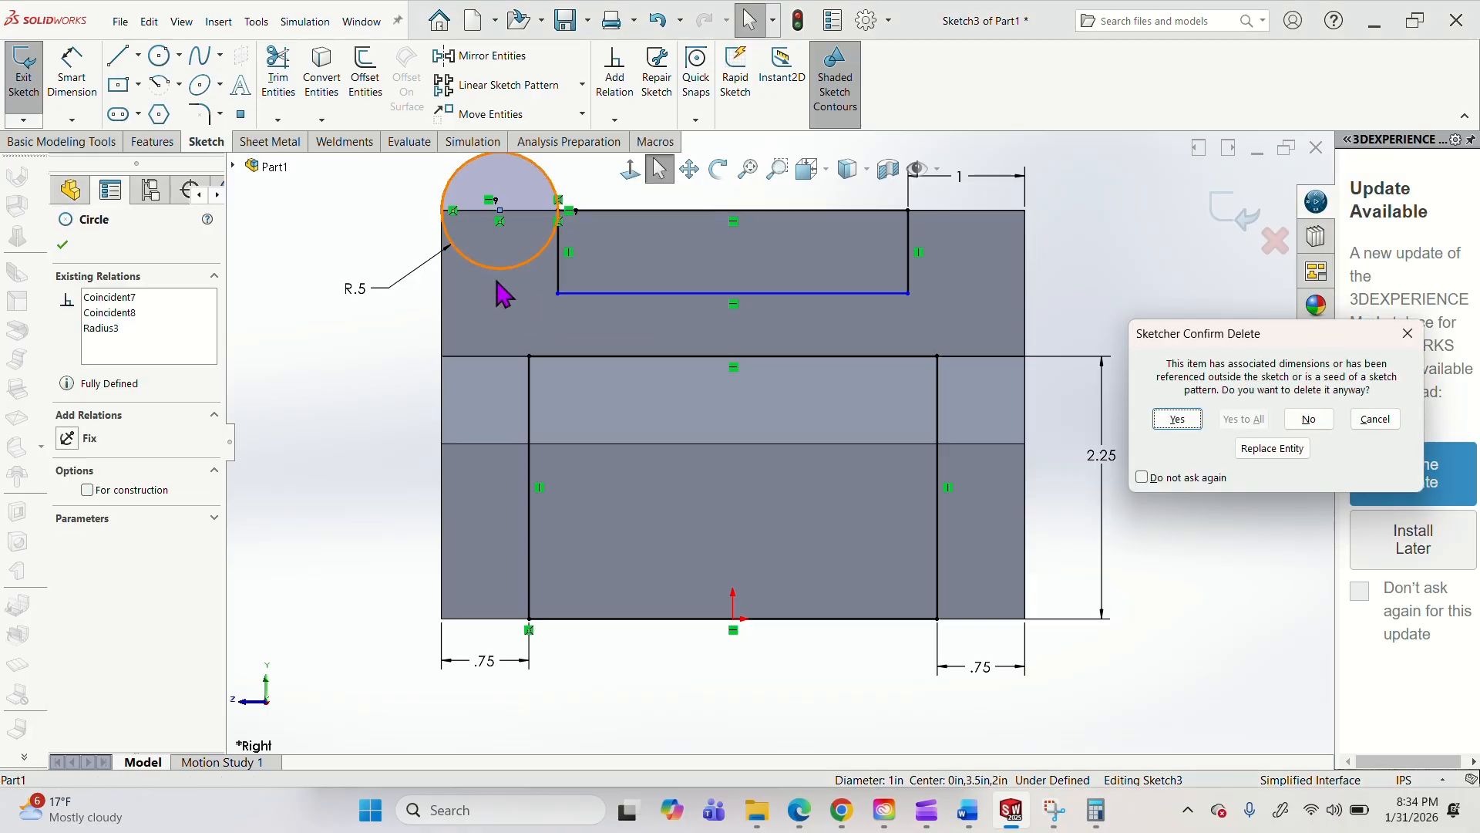
click(1180, 419)
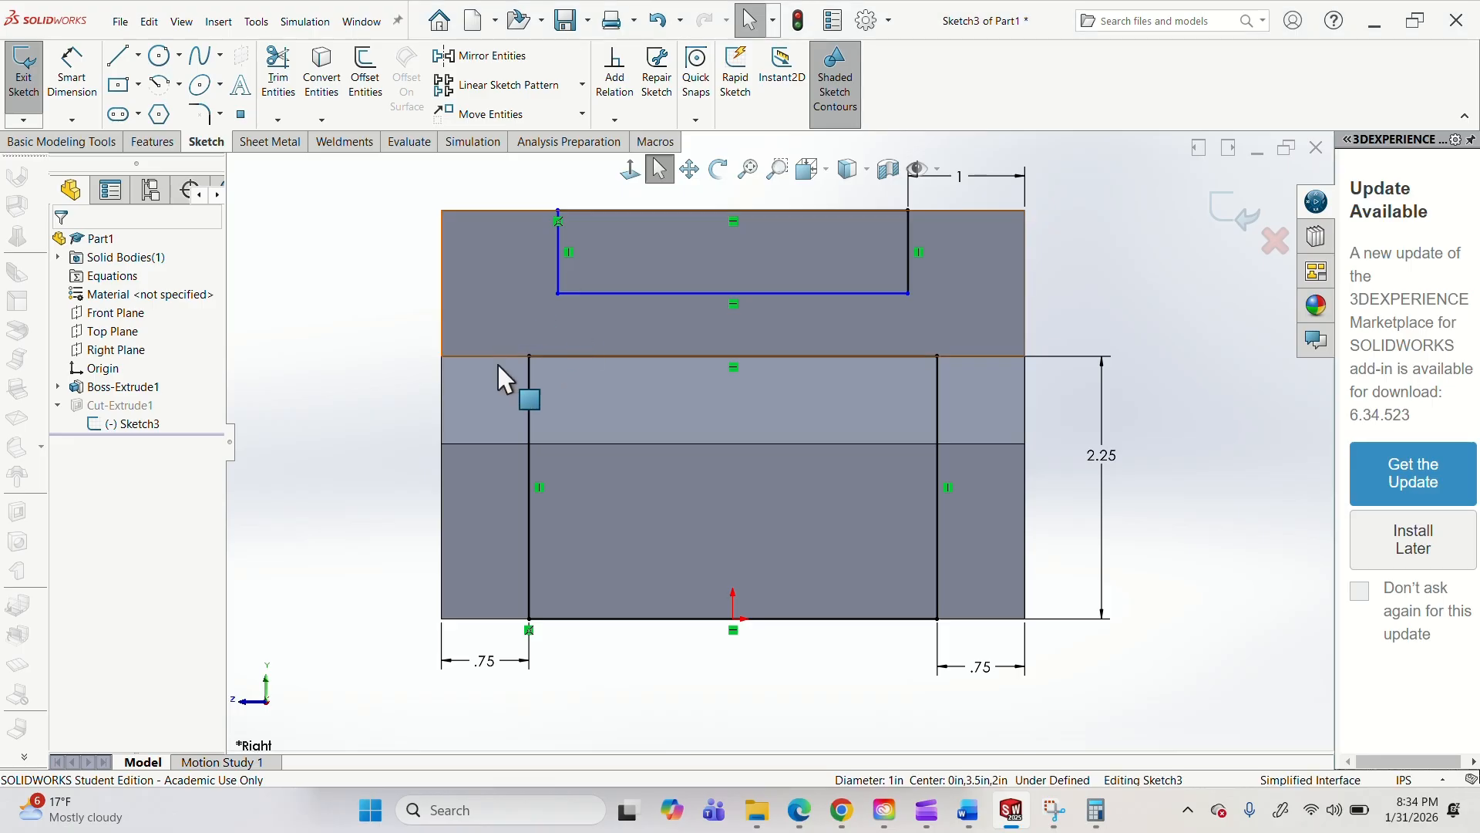
Dimension the distance from the upper rectangle's left side to the body's left vertical edge as 1 in.
click(71, 73)
click(557, 246)
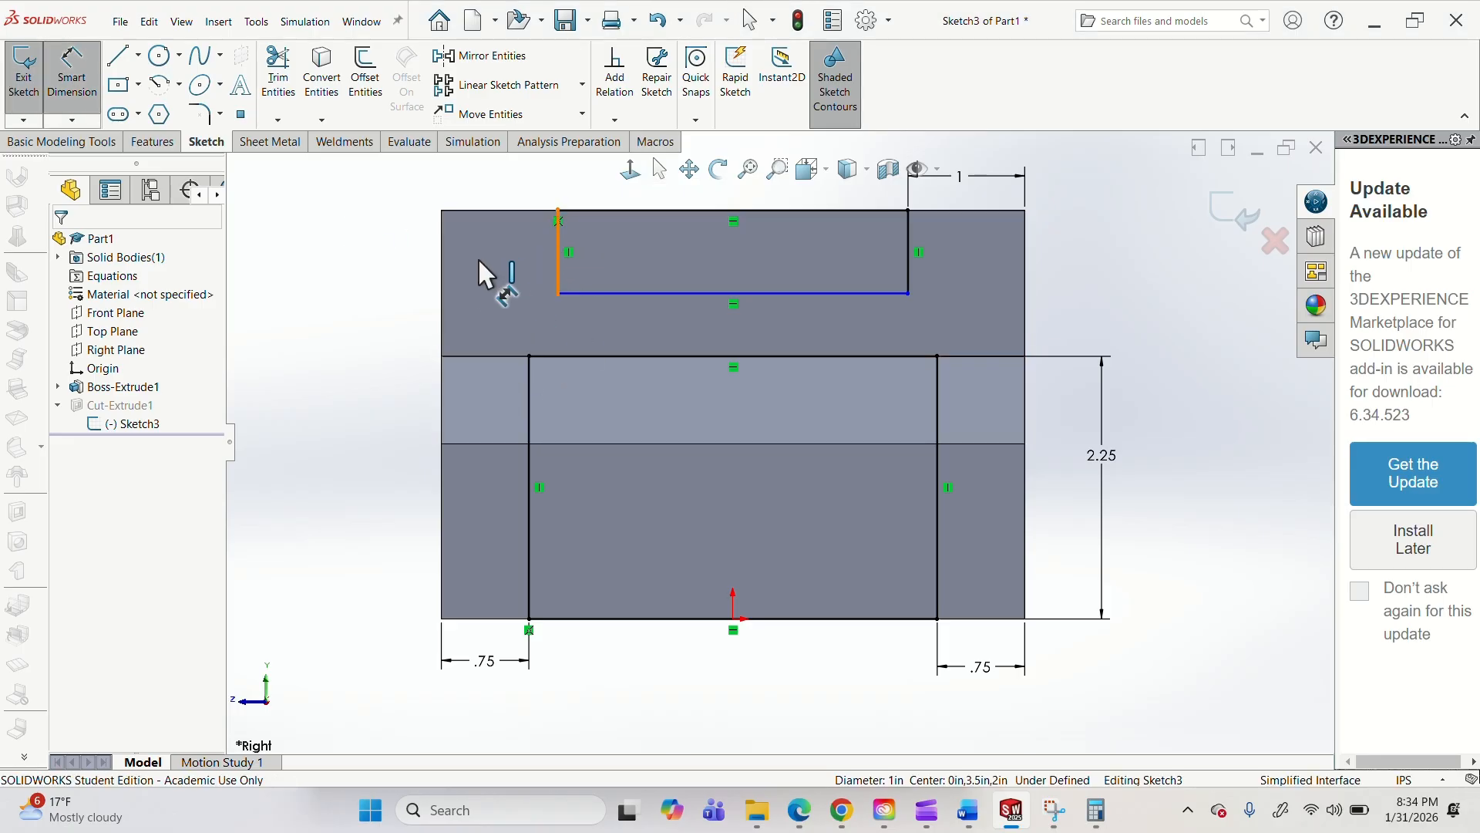
click(442, 265)
click(501, 184)
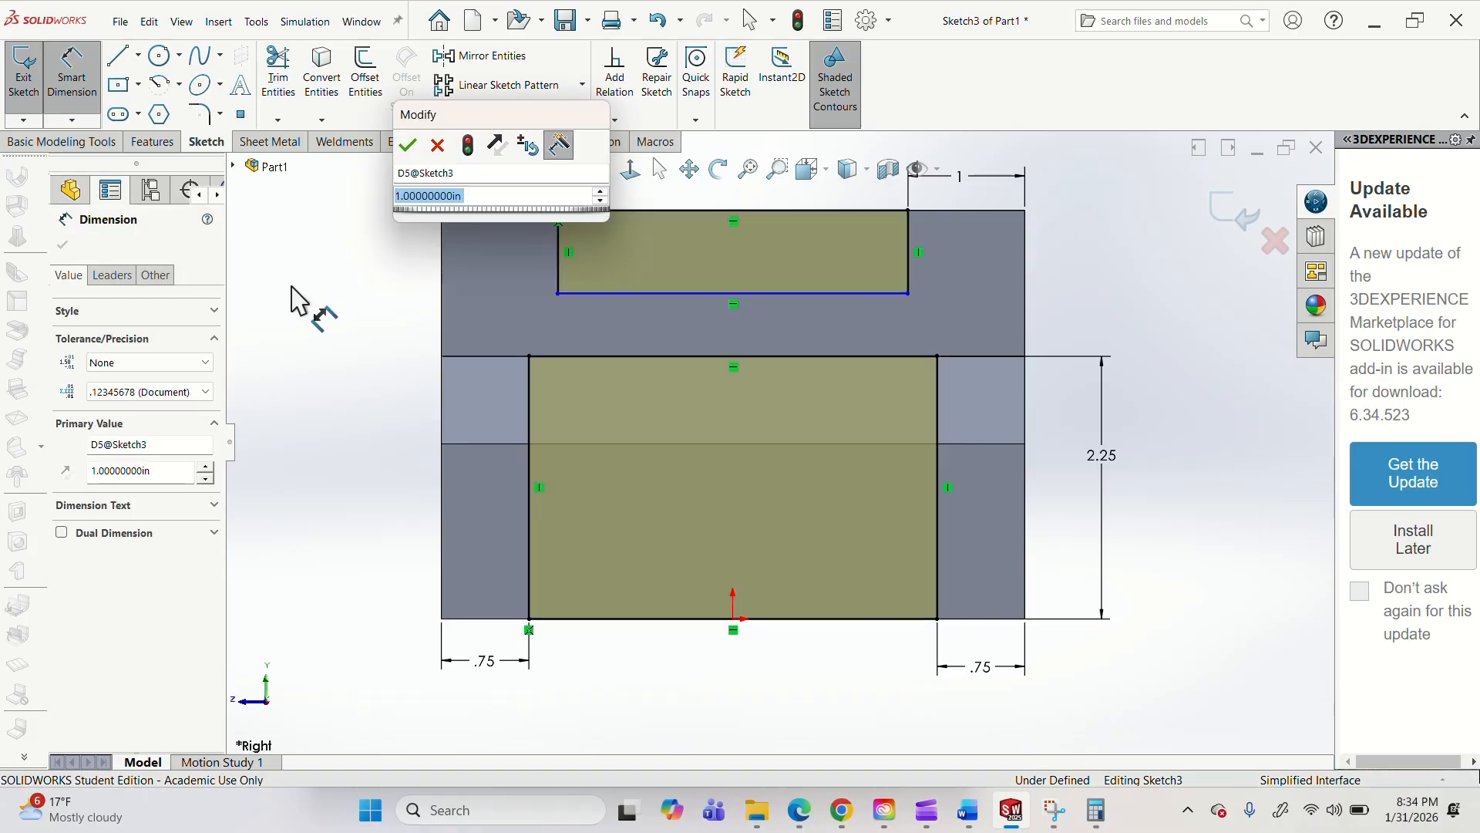
click(409, 148)
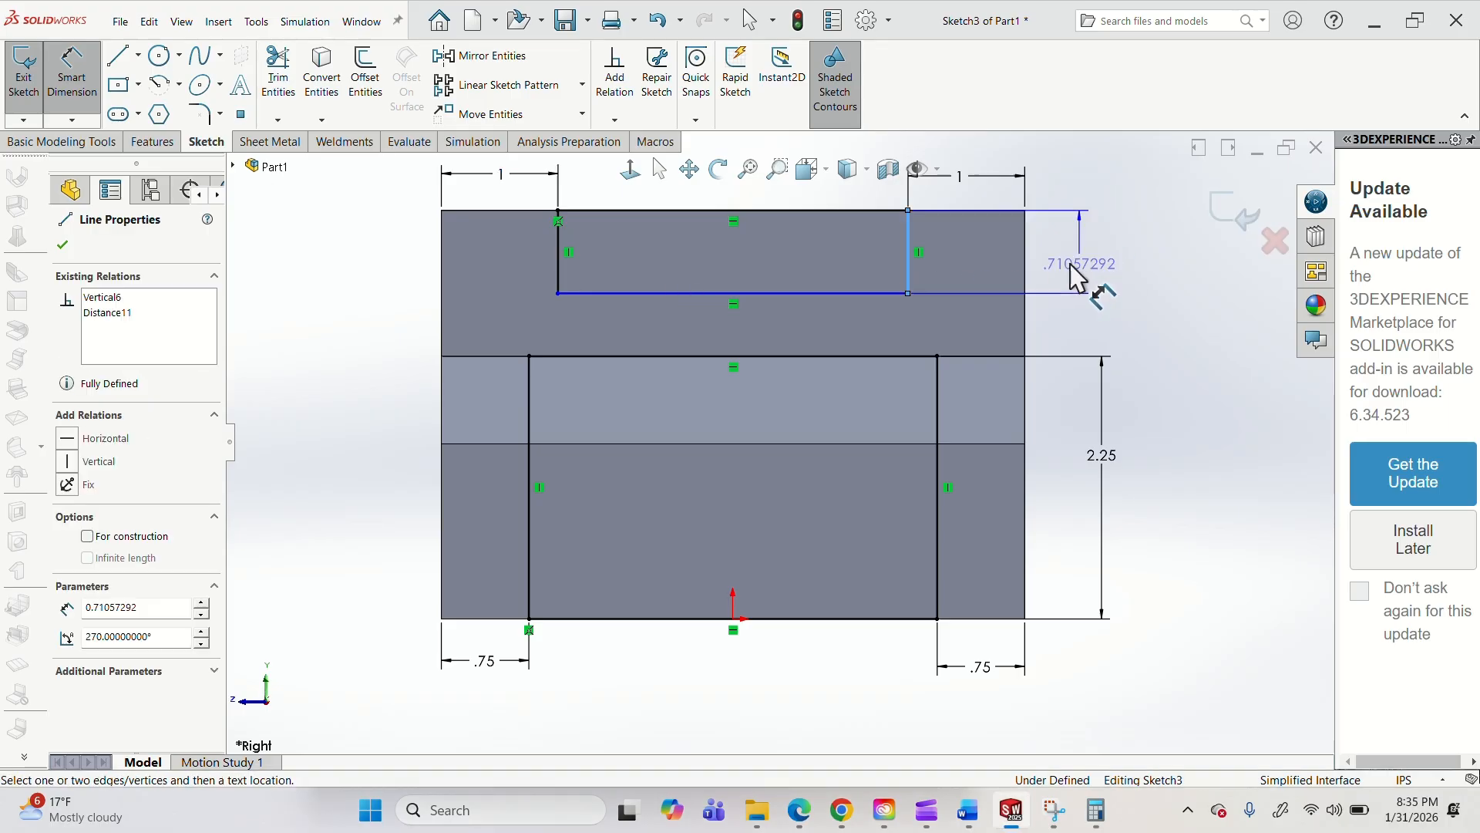
Dimension the upper rectangle's height as 0.5 in and exit the sketch to rebuild the cut.
click(1072, 262)
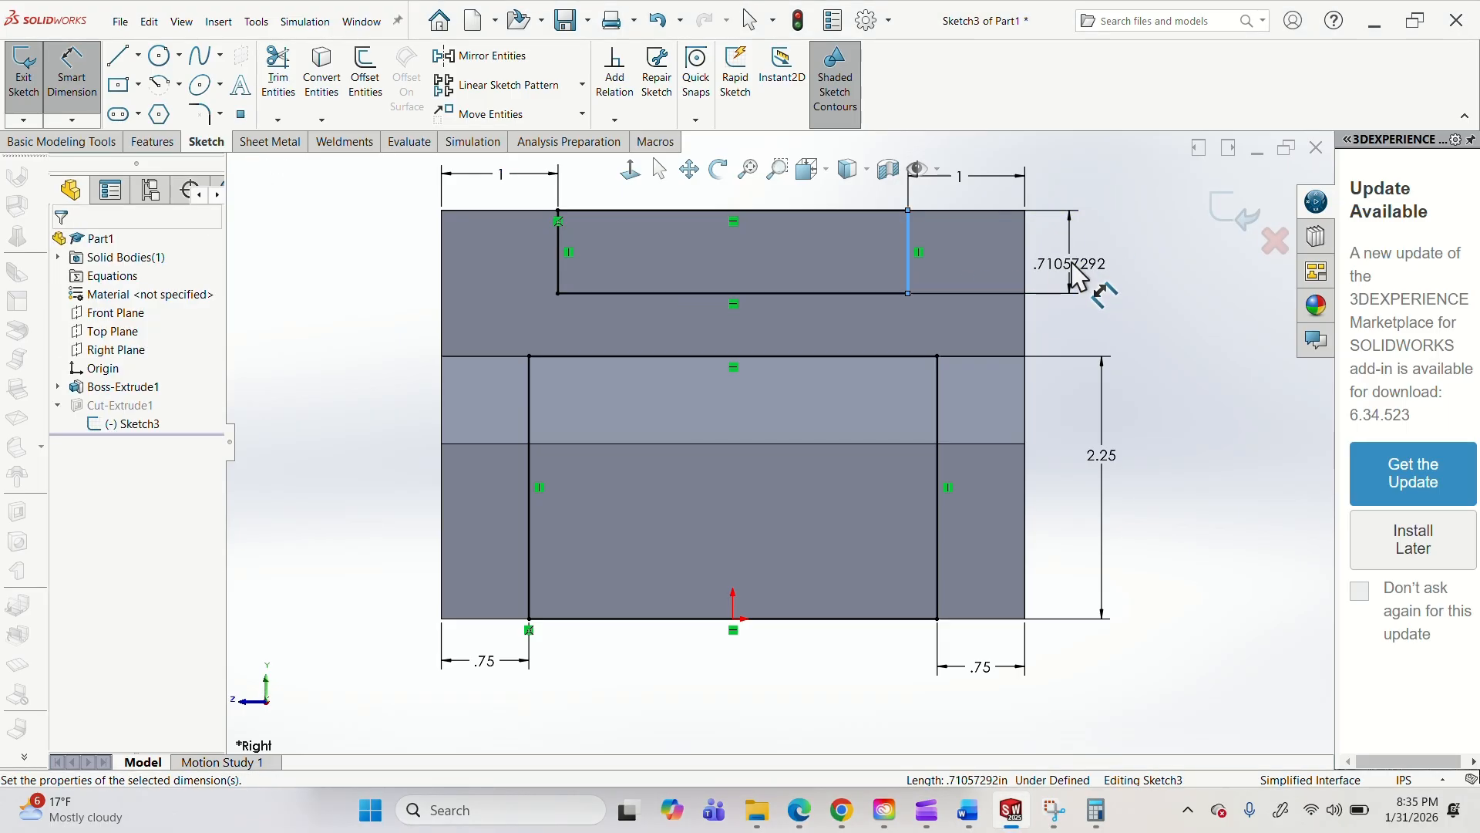
key(Return)
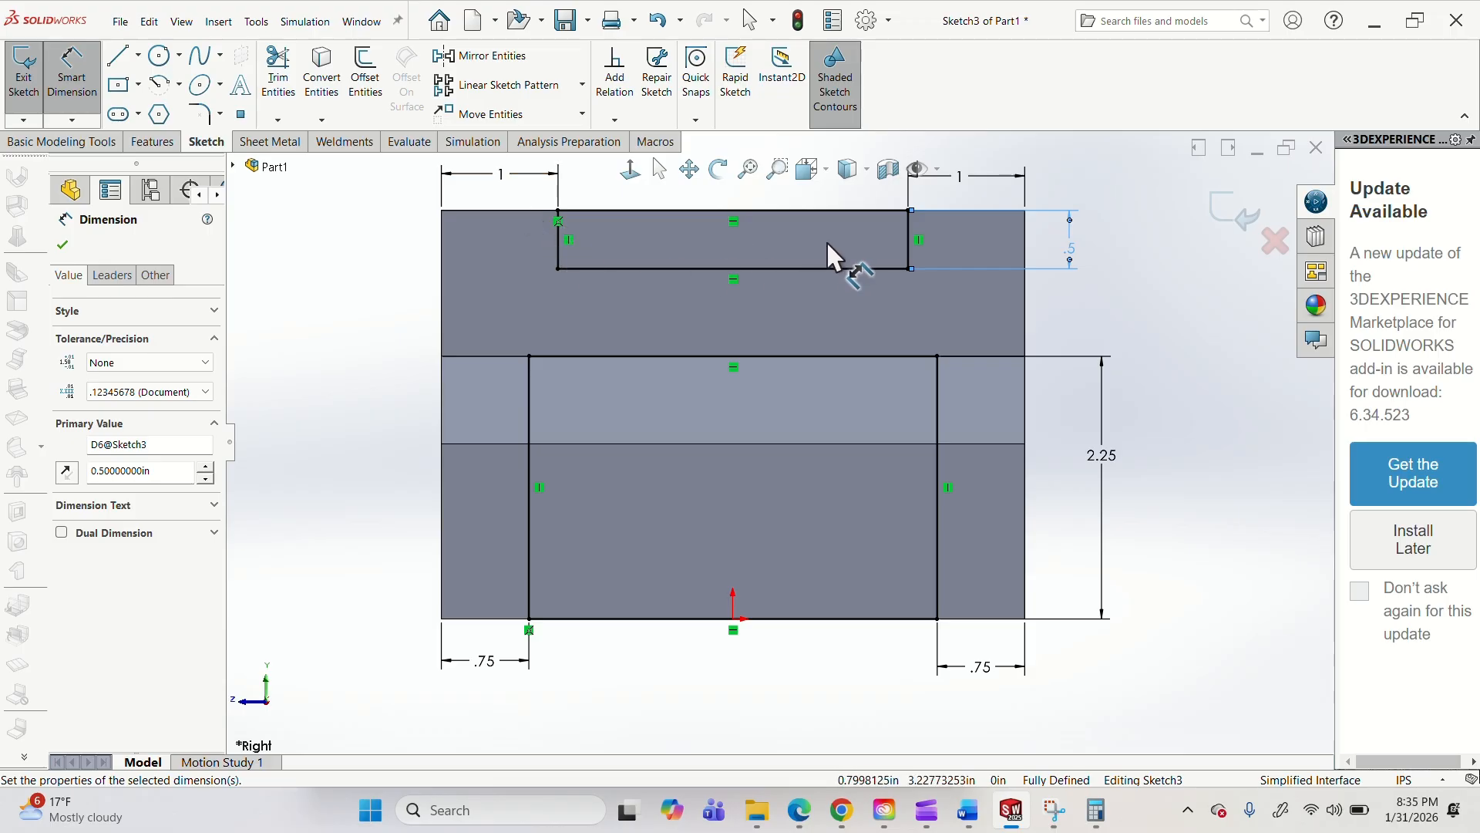
click(1253, 235)
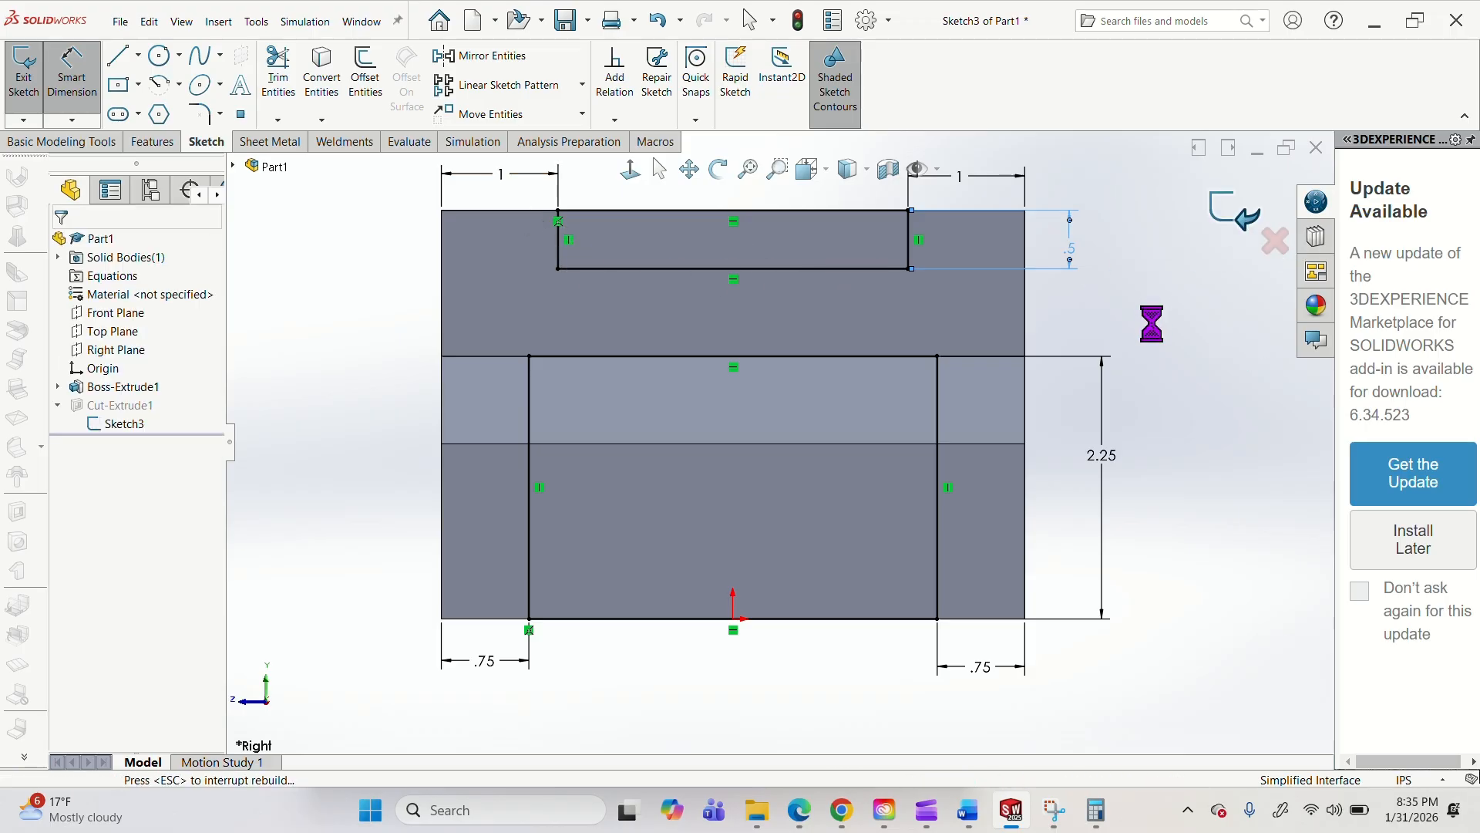
Edit the Cut-Extrude1 feature so that both the lower and the upper rectangle are selected as contours.
middle_drag(761, 368, 844, 461)
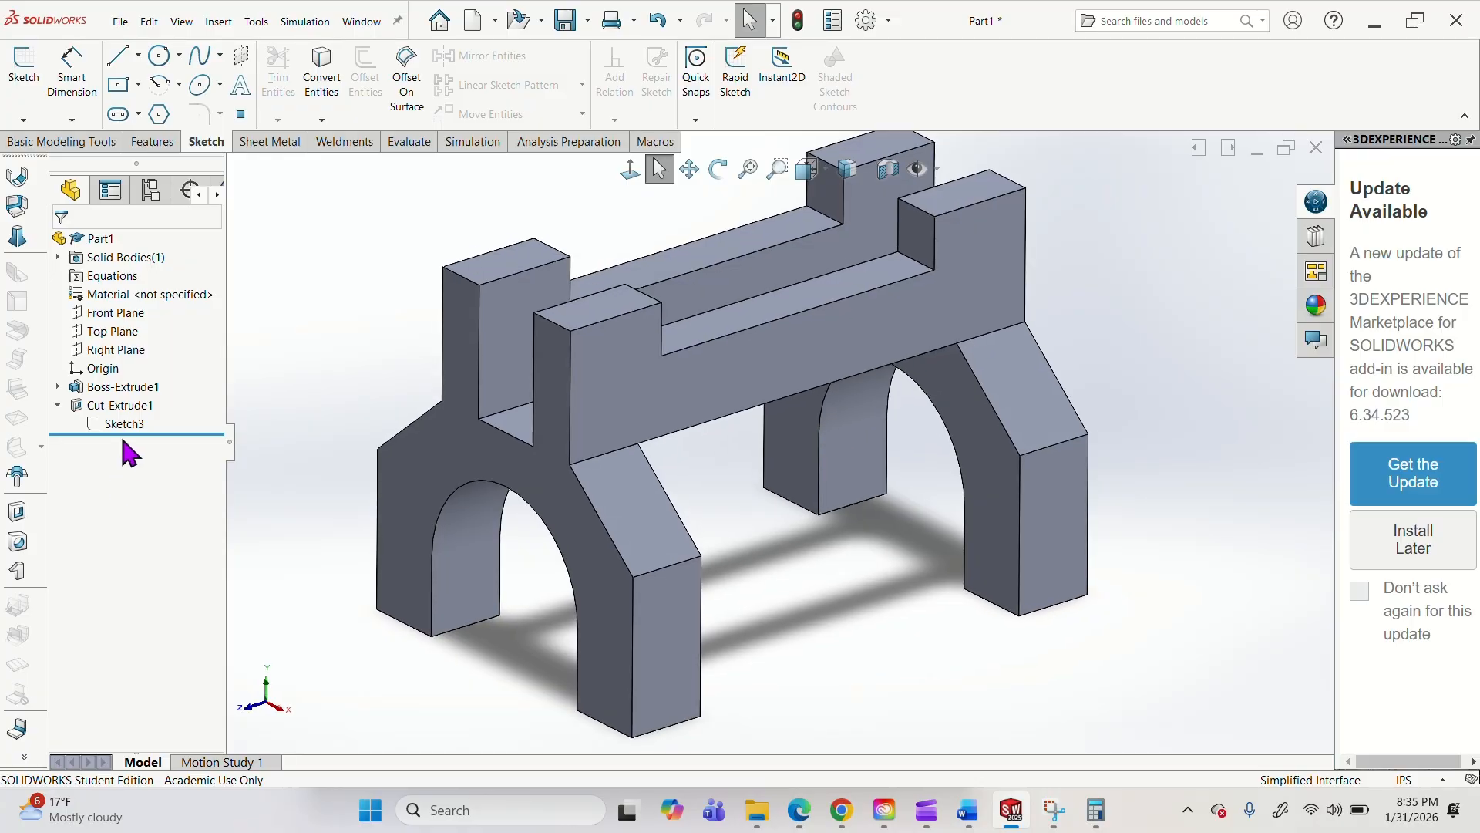
right_click(124, 406)
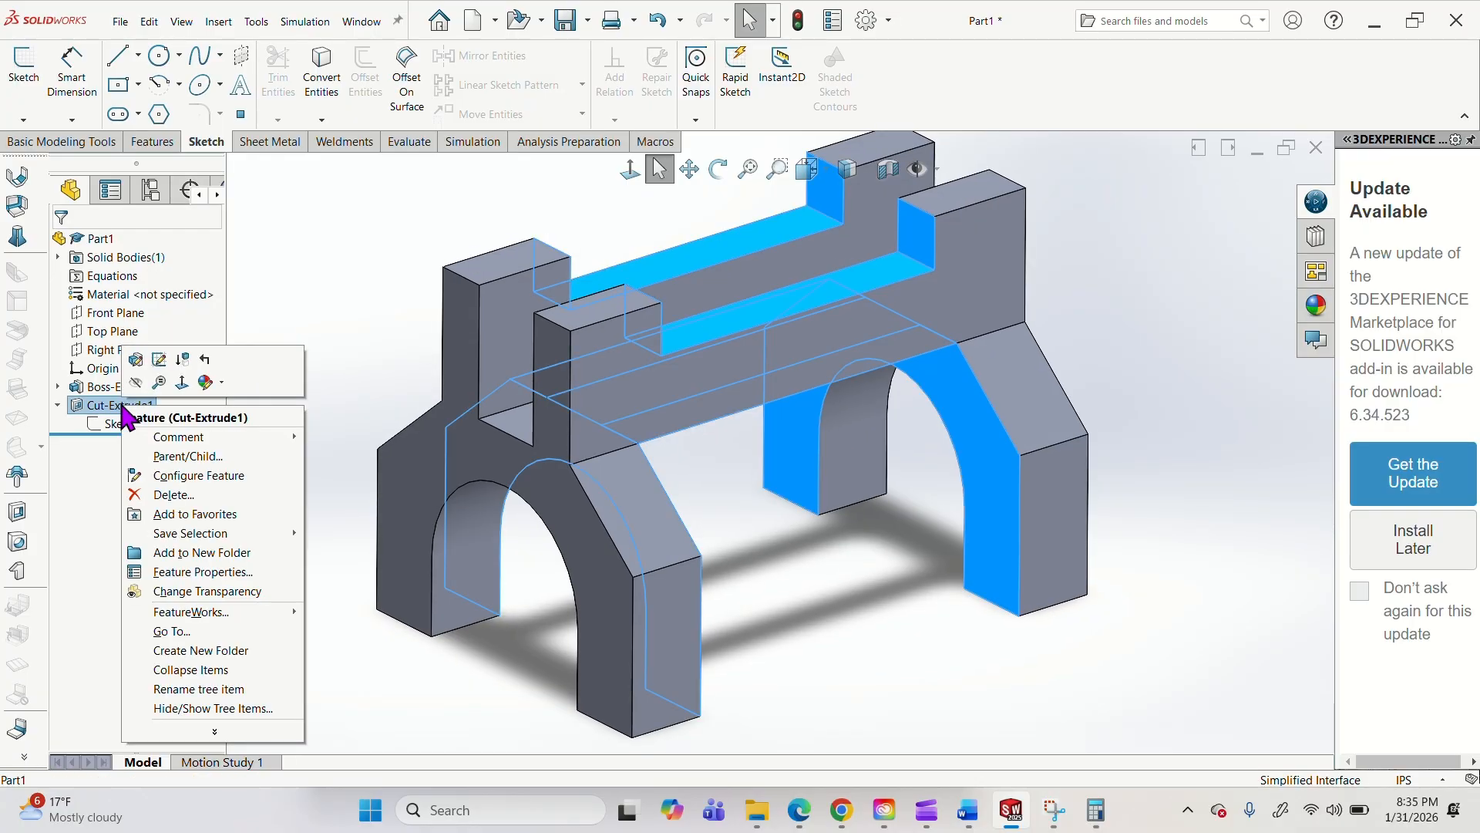
click(137, 360)
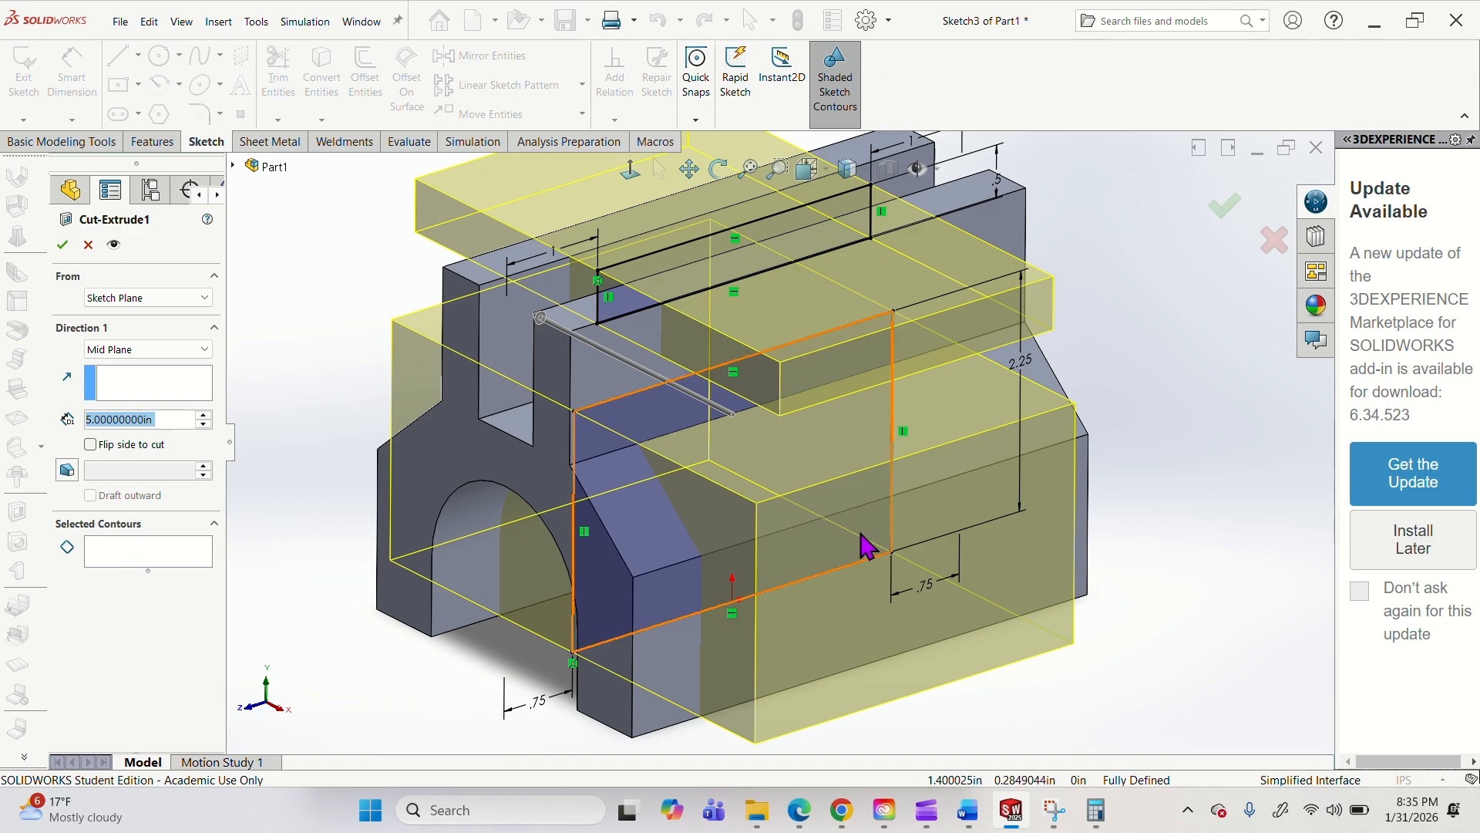
click(744, 260)
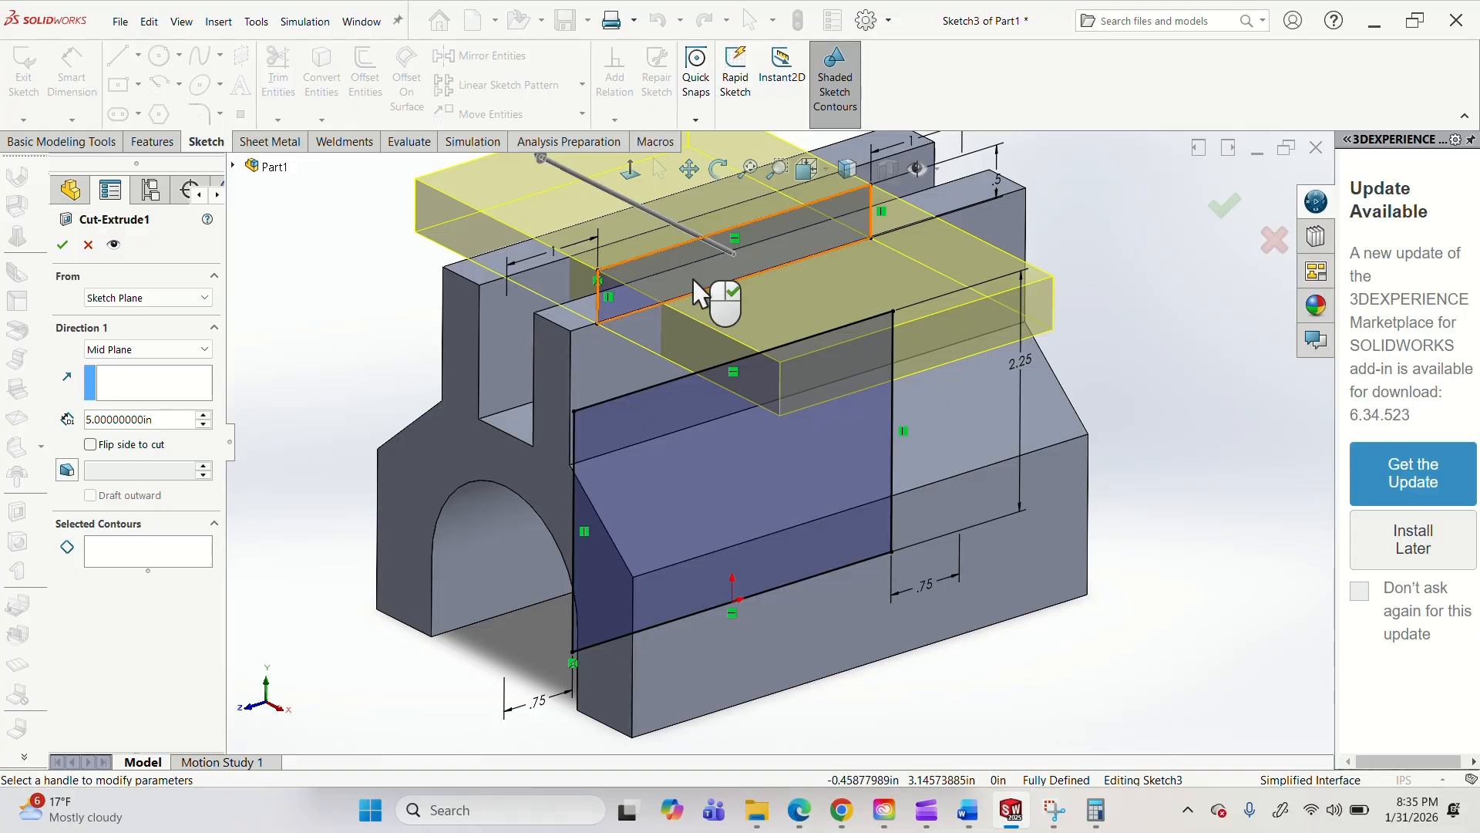
click(756, 532)
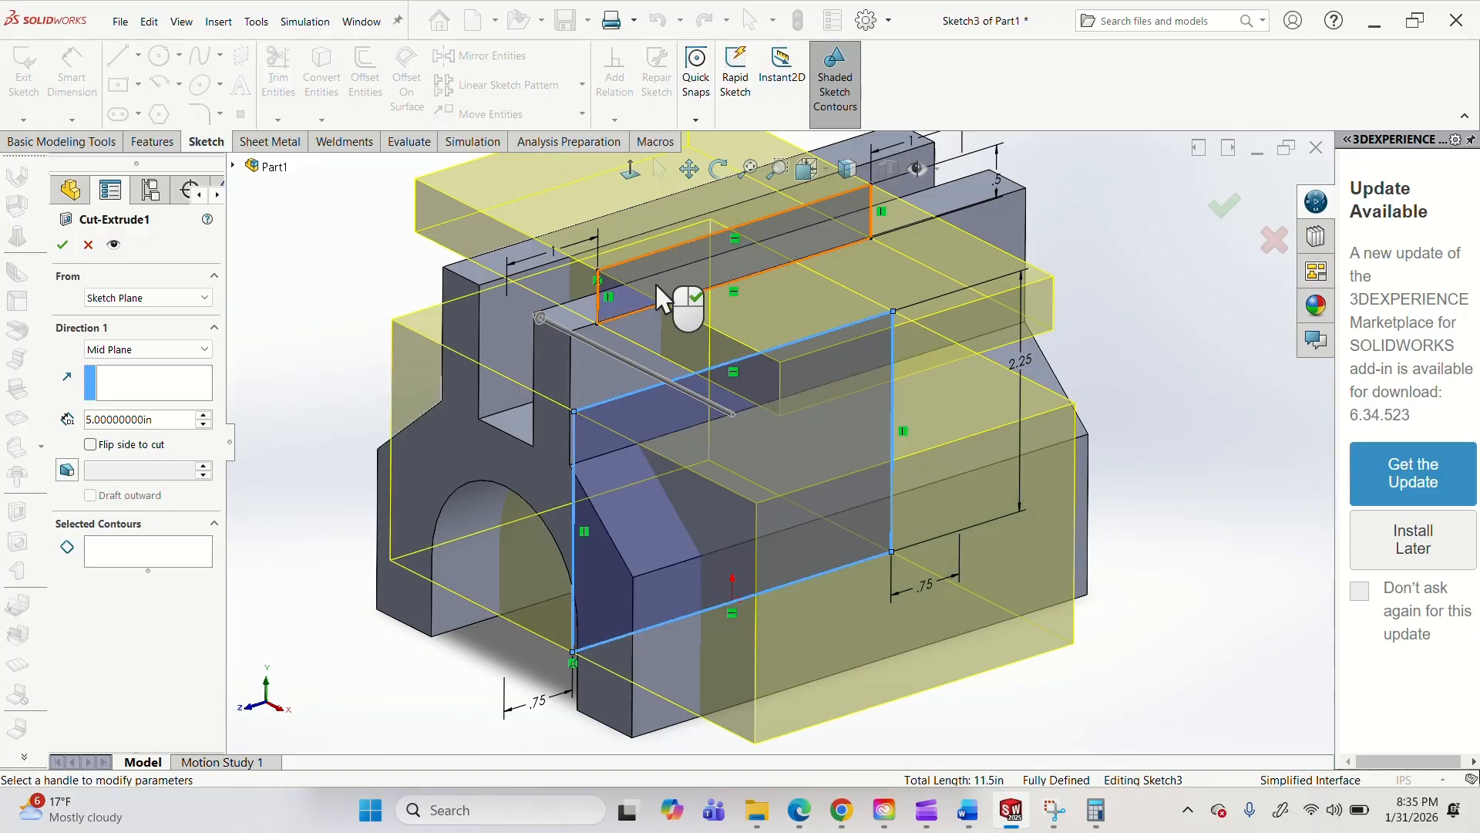
click(660, 293)
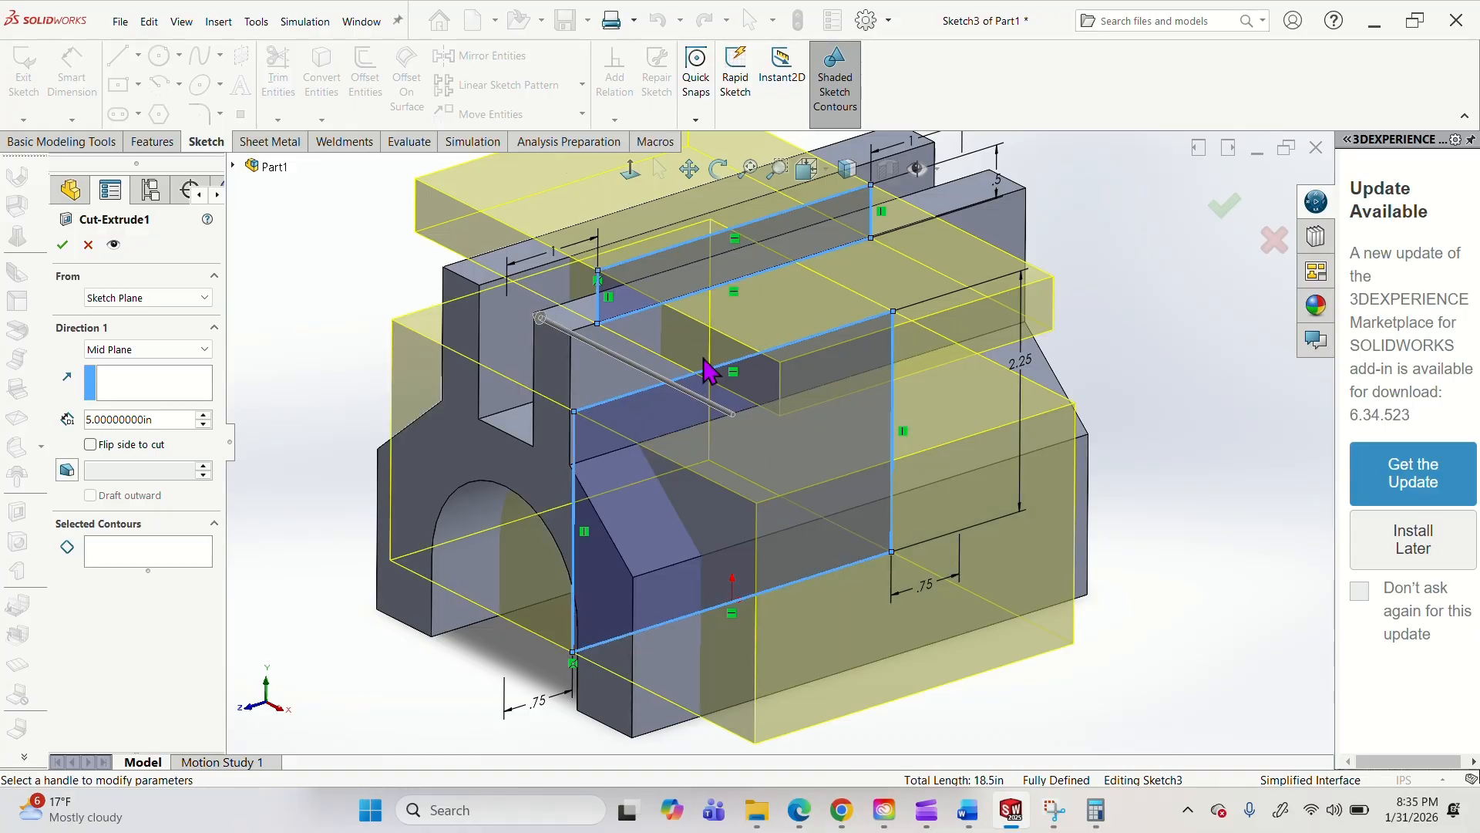
click(660, 290)
mouse_move(895, 373)
middle_down()
mouse_move(859, 393)
mouse_move(880, 376)
middle_up()
click(1224, 212)
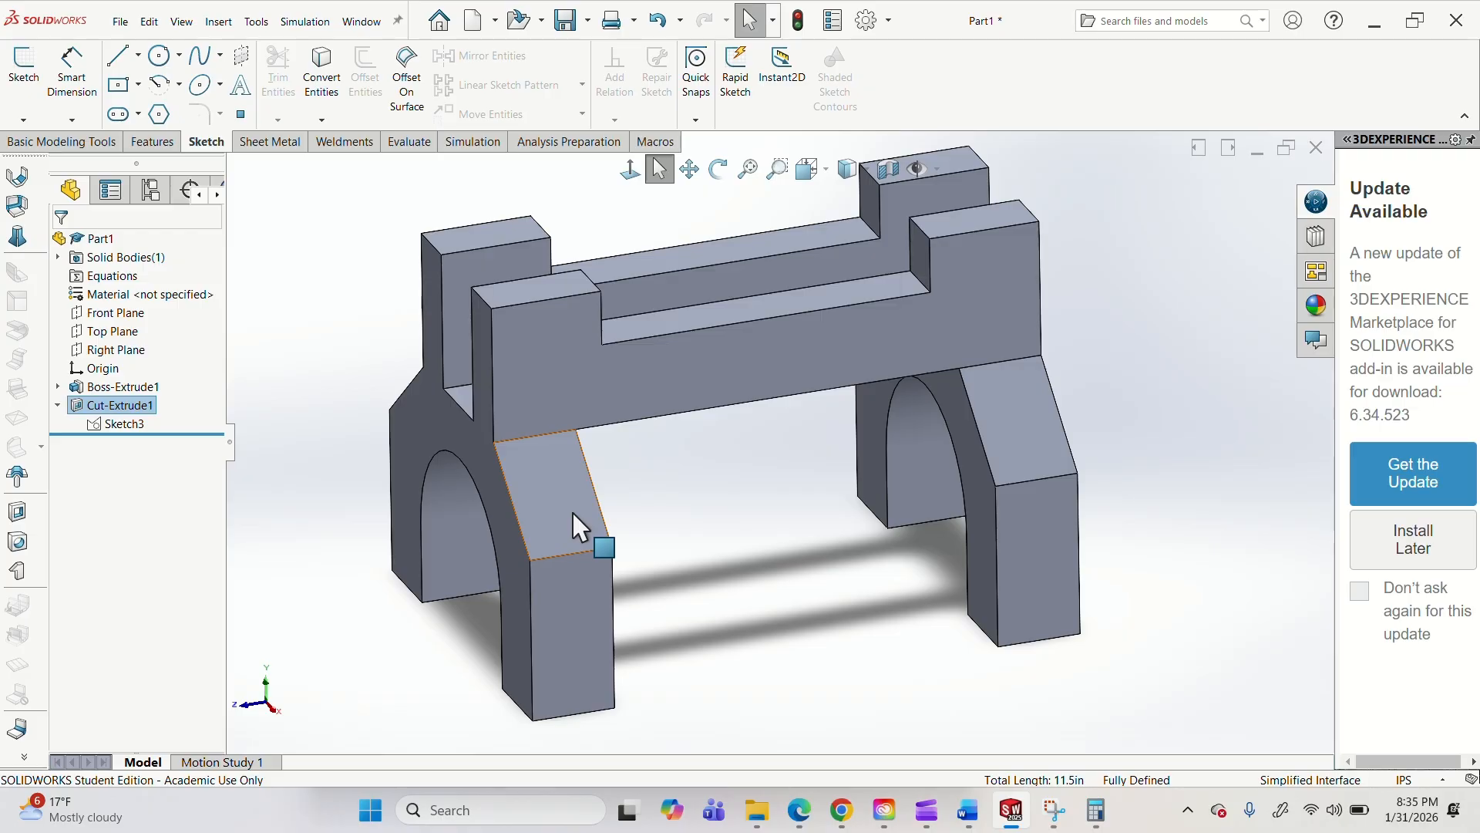
Edit Cut-Extrude1, remove the upper rectangle's contour from the selection, and reselect that rectangle as a region alongside the lower contour.
right_click(124, 411)
click(145, 360)
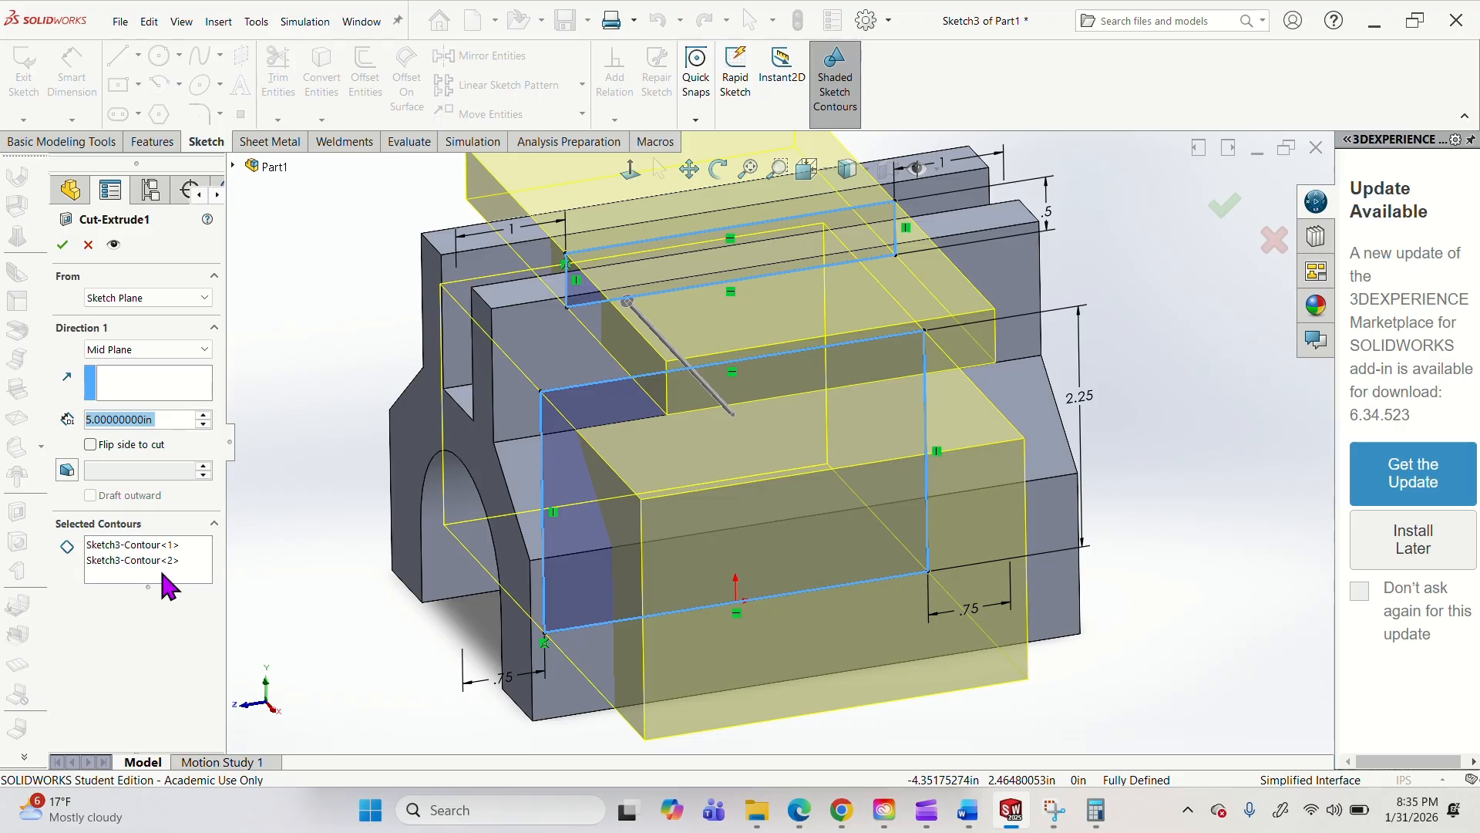
click(147, 546)
click(152, 560)
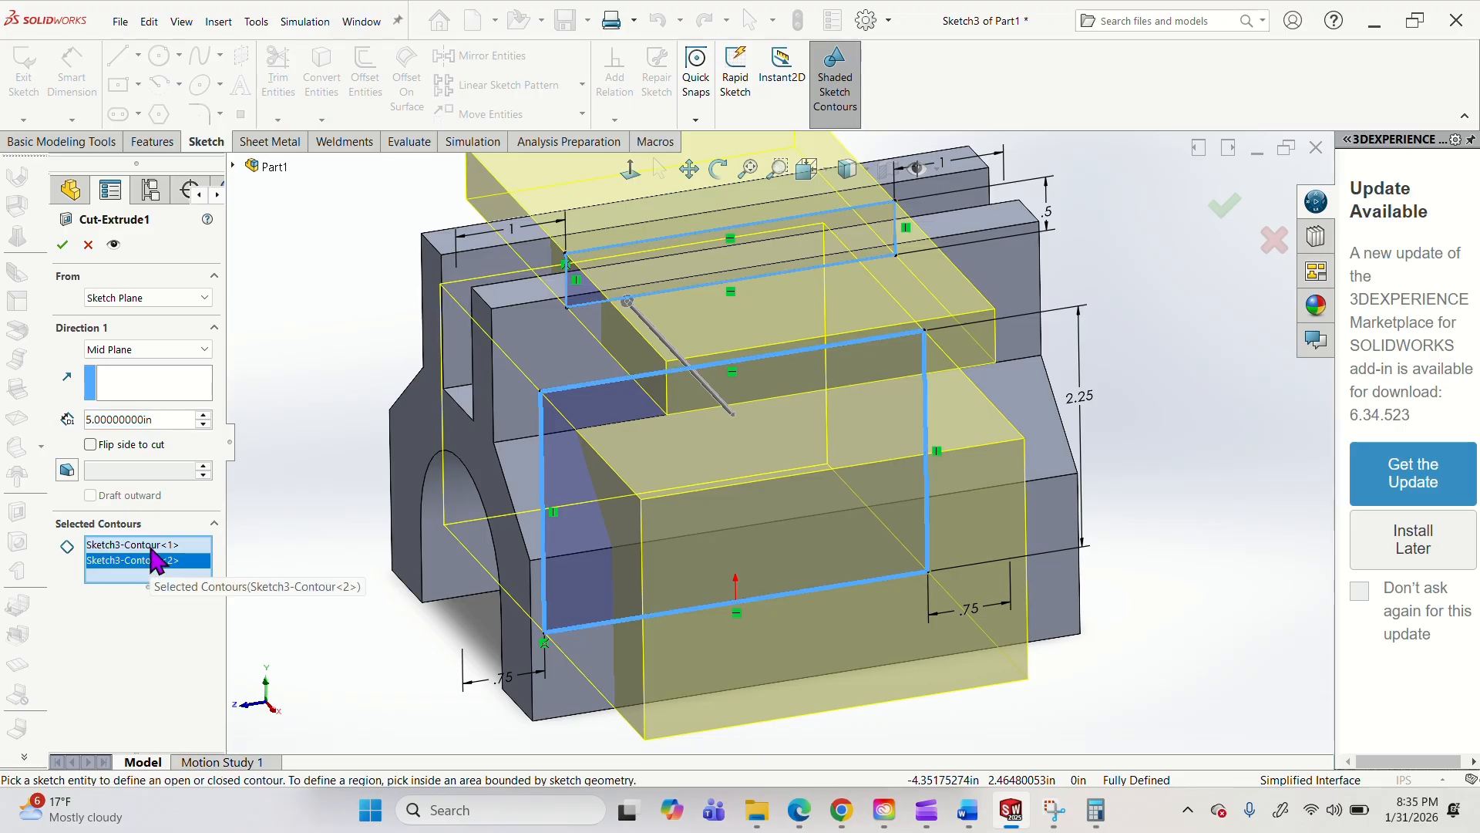
click(151, 546)
right_click(150, 546)
click(184, 571)
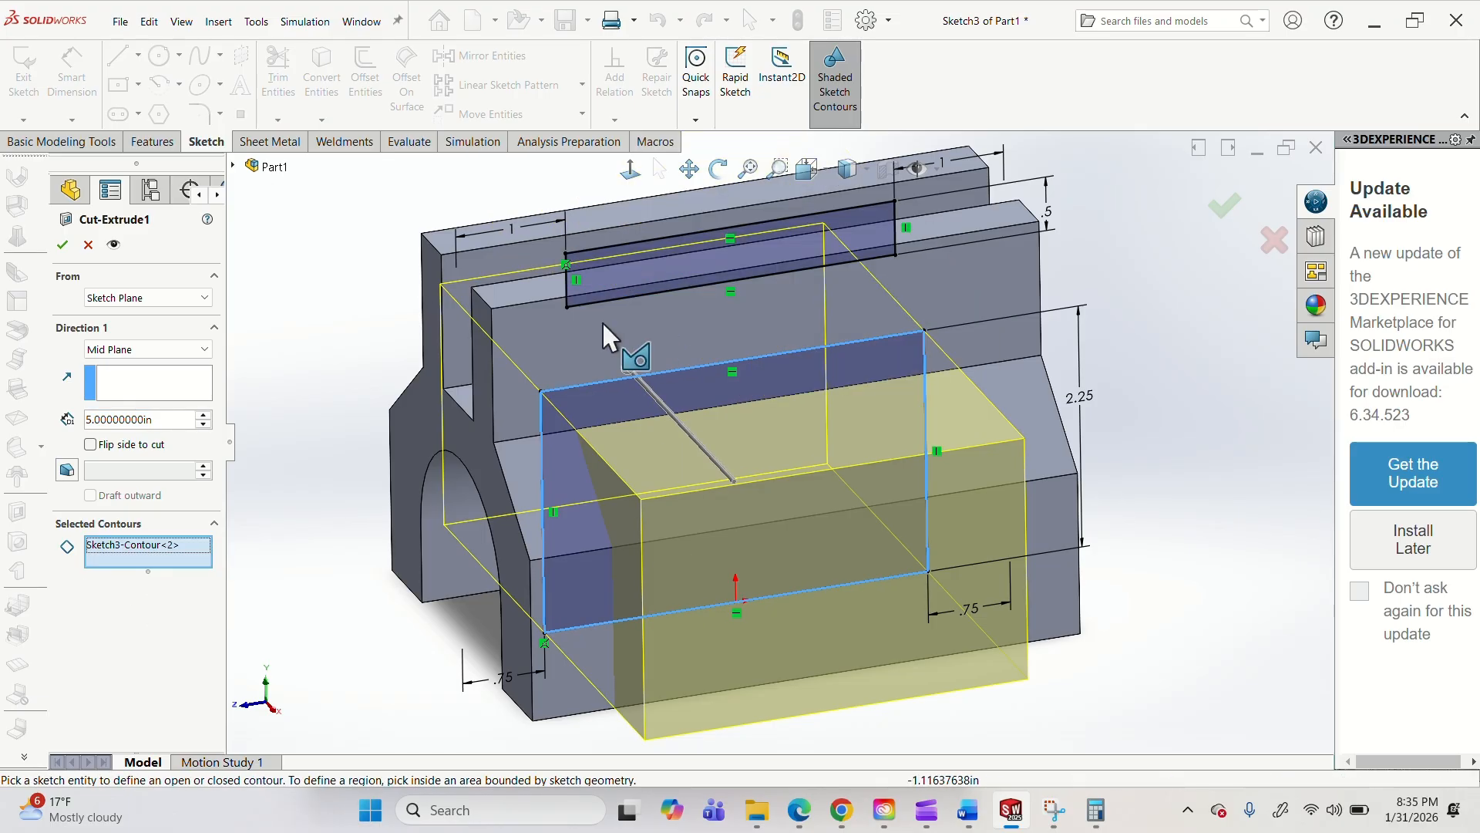
mouse_move(876, 614)
middle_down()
mouse_move(913, 524)
mouse_move(849, 568)
mouse_move(886, 588)
middle_up()
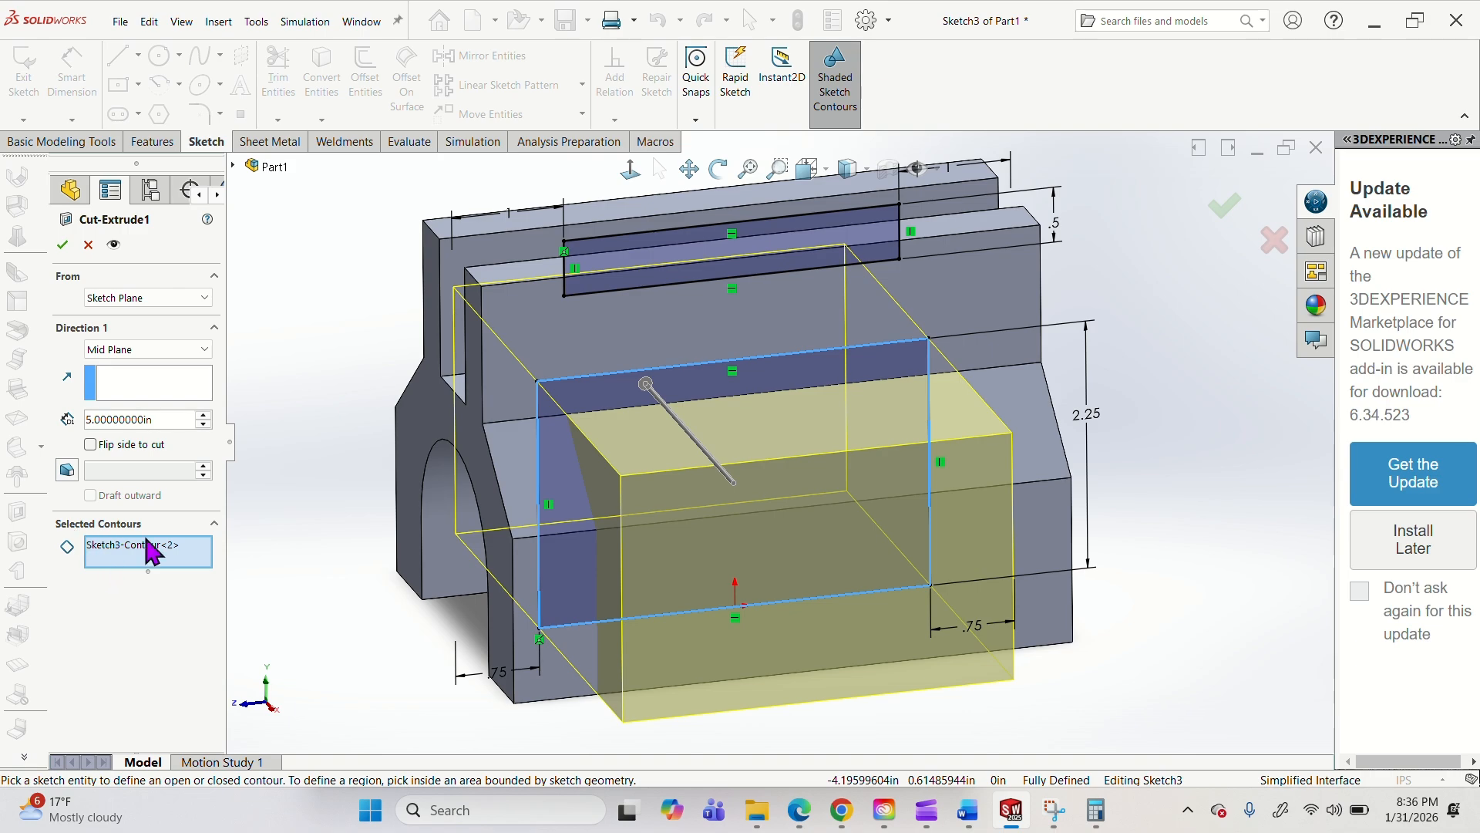
click(701, 254)
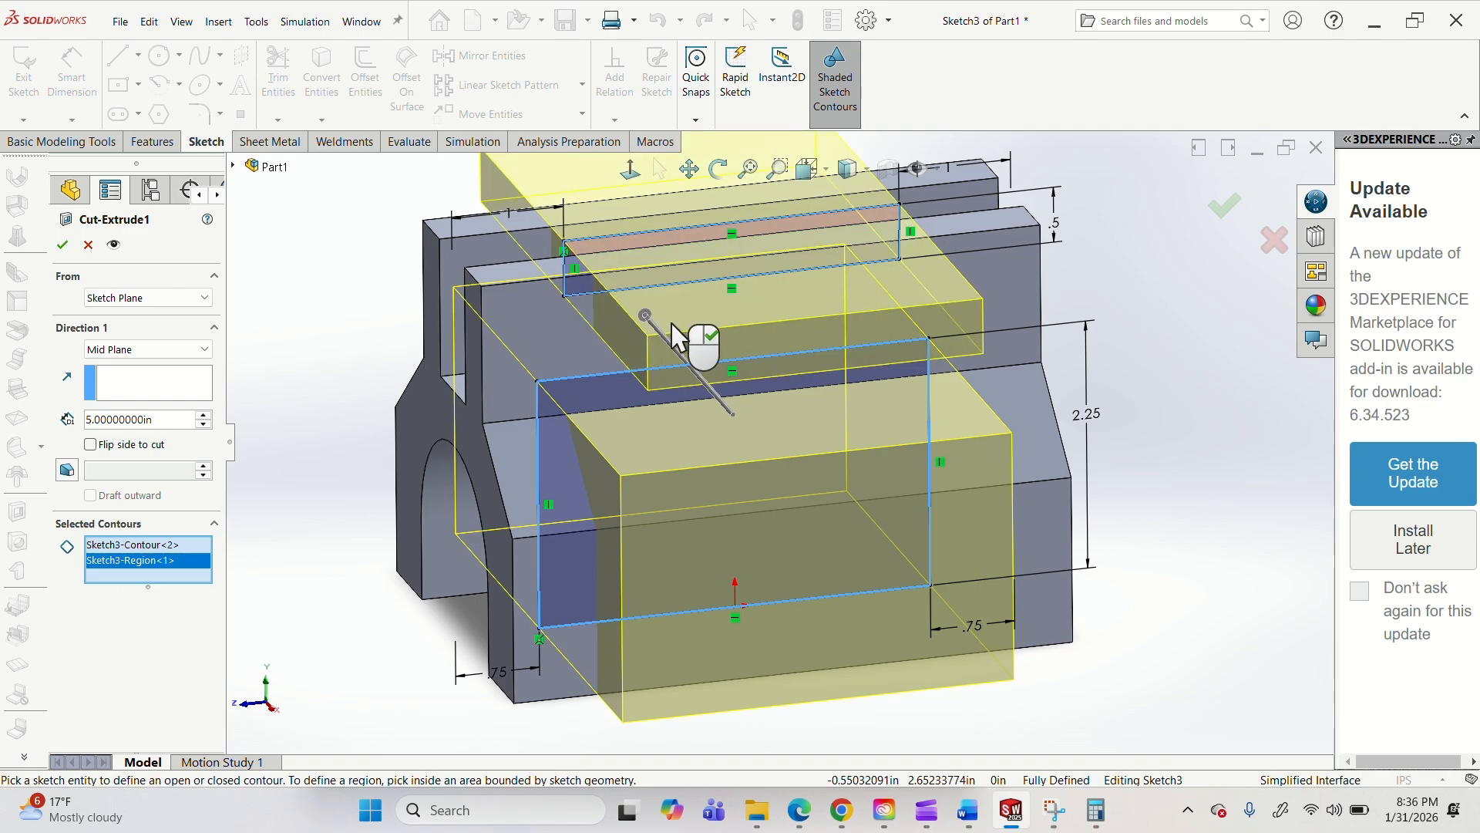
click(63, 244)
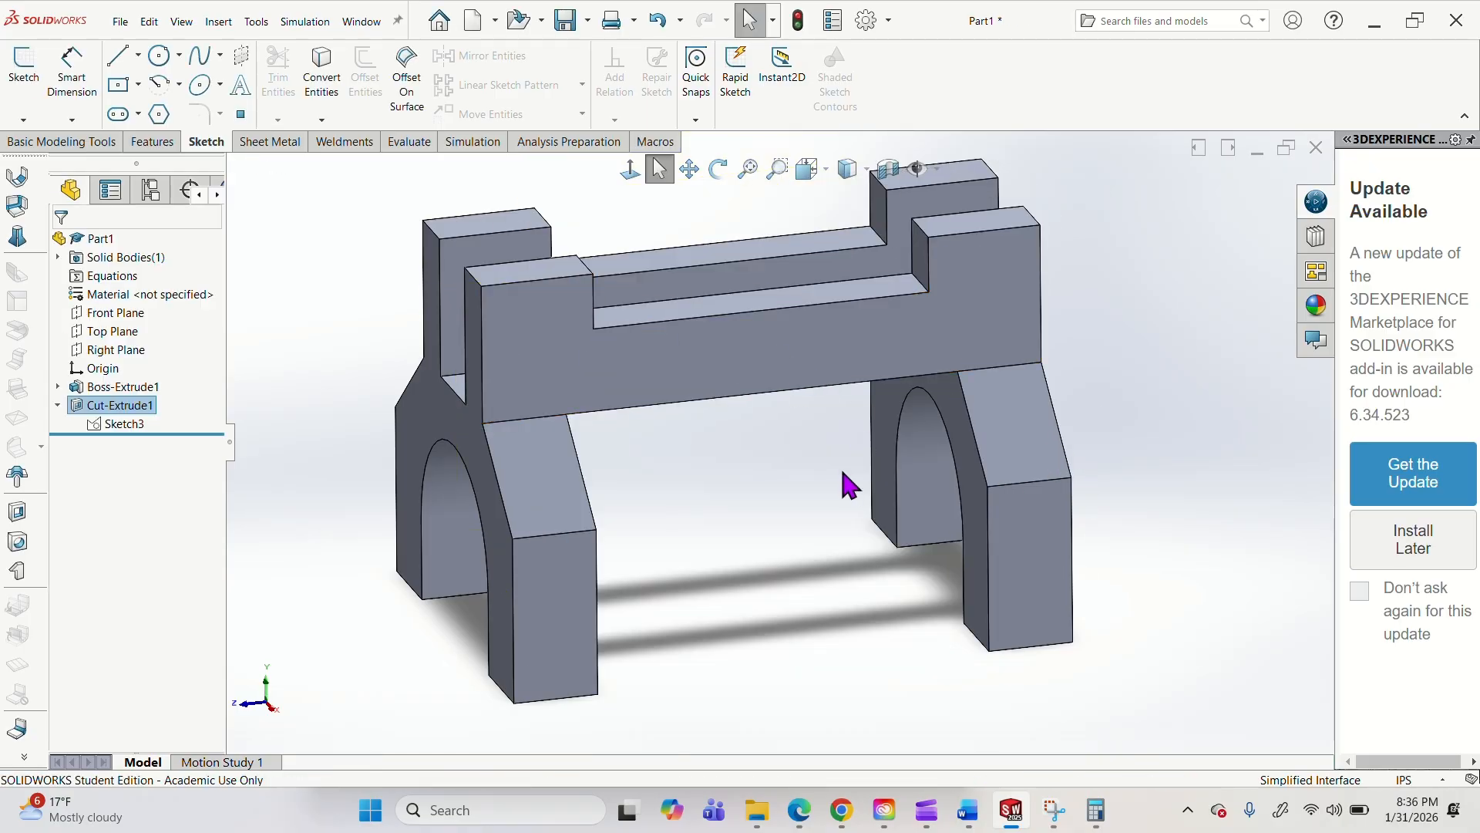
Examine where the Right Plane passes between the fork's upright arms, using the Front view and an angled view.
middle_drag(842, 473, 824, 586)
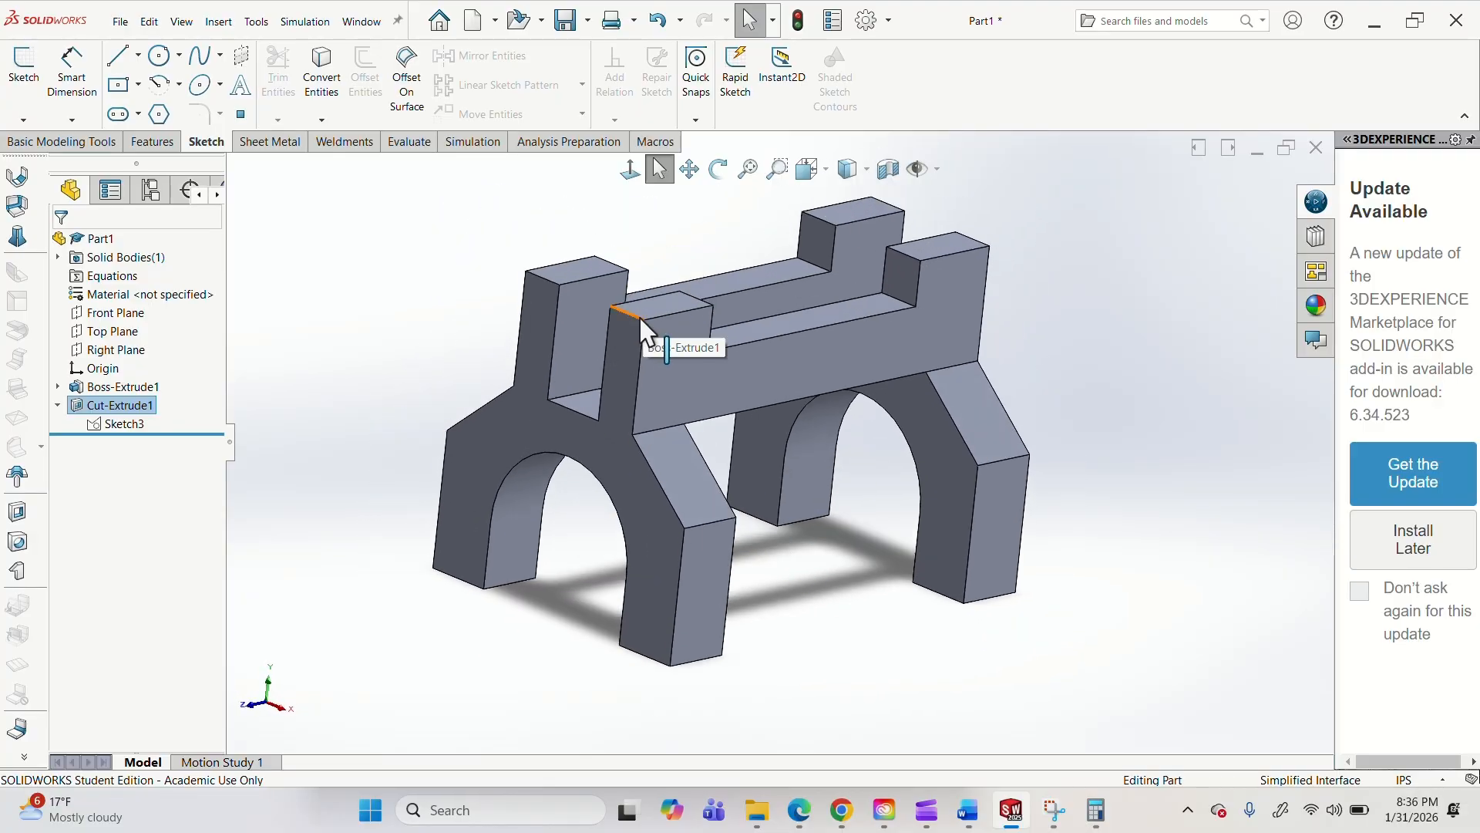
mouse_move(634, 363)
middle_down()
mouse_move(656, 306)
mouse_move(691, 354)
mouse_move(707, 340)
mouse_move(594, 317)
mouse_move(639, 385)
mouse_move(803, 289)
mouse_move(756, 368)
middle_up()
click(756, 367)
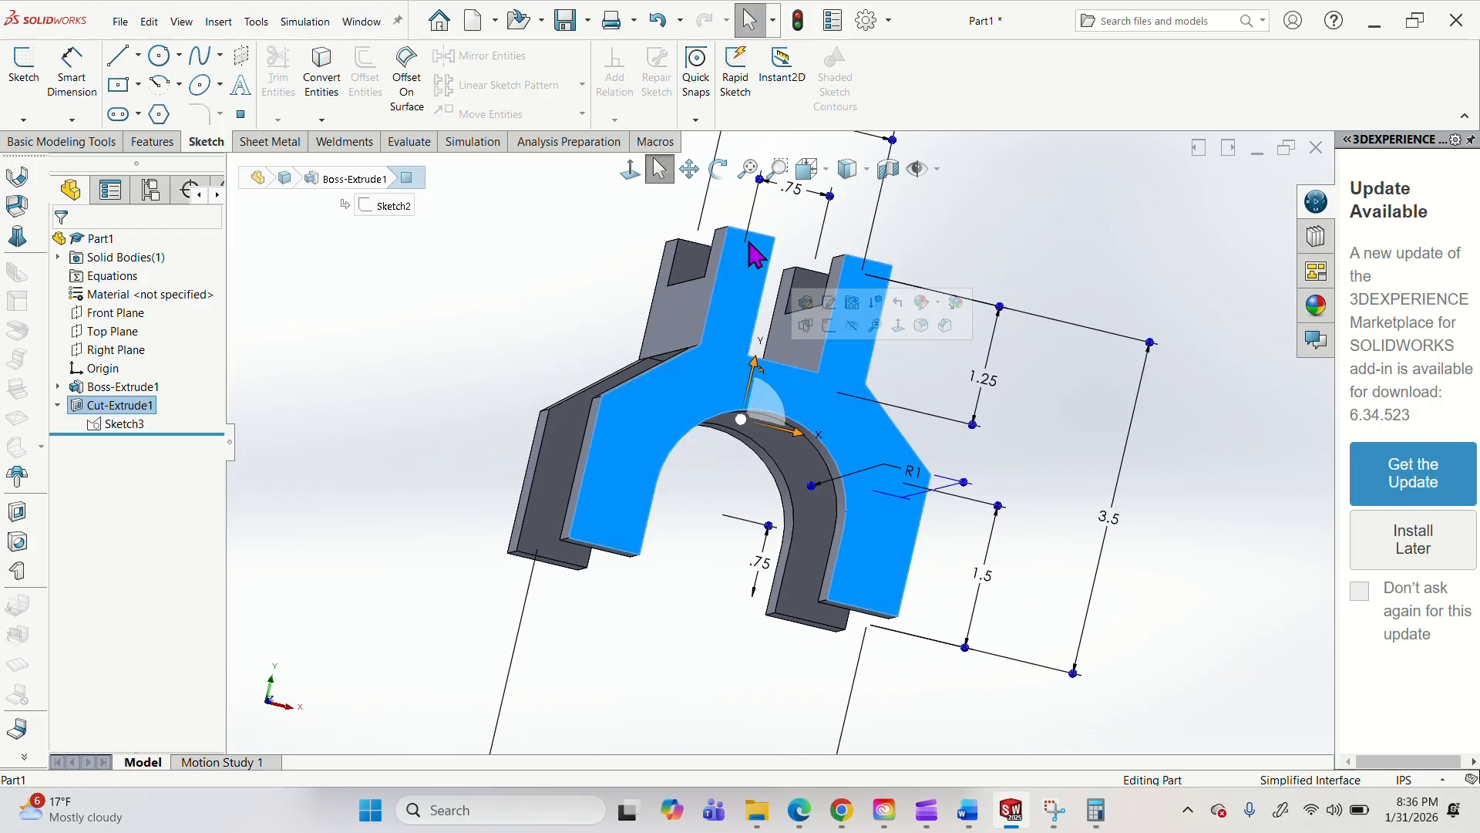
click(826, 170)
click(836, 265)
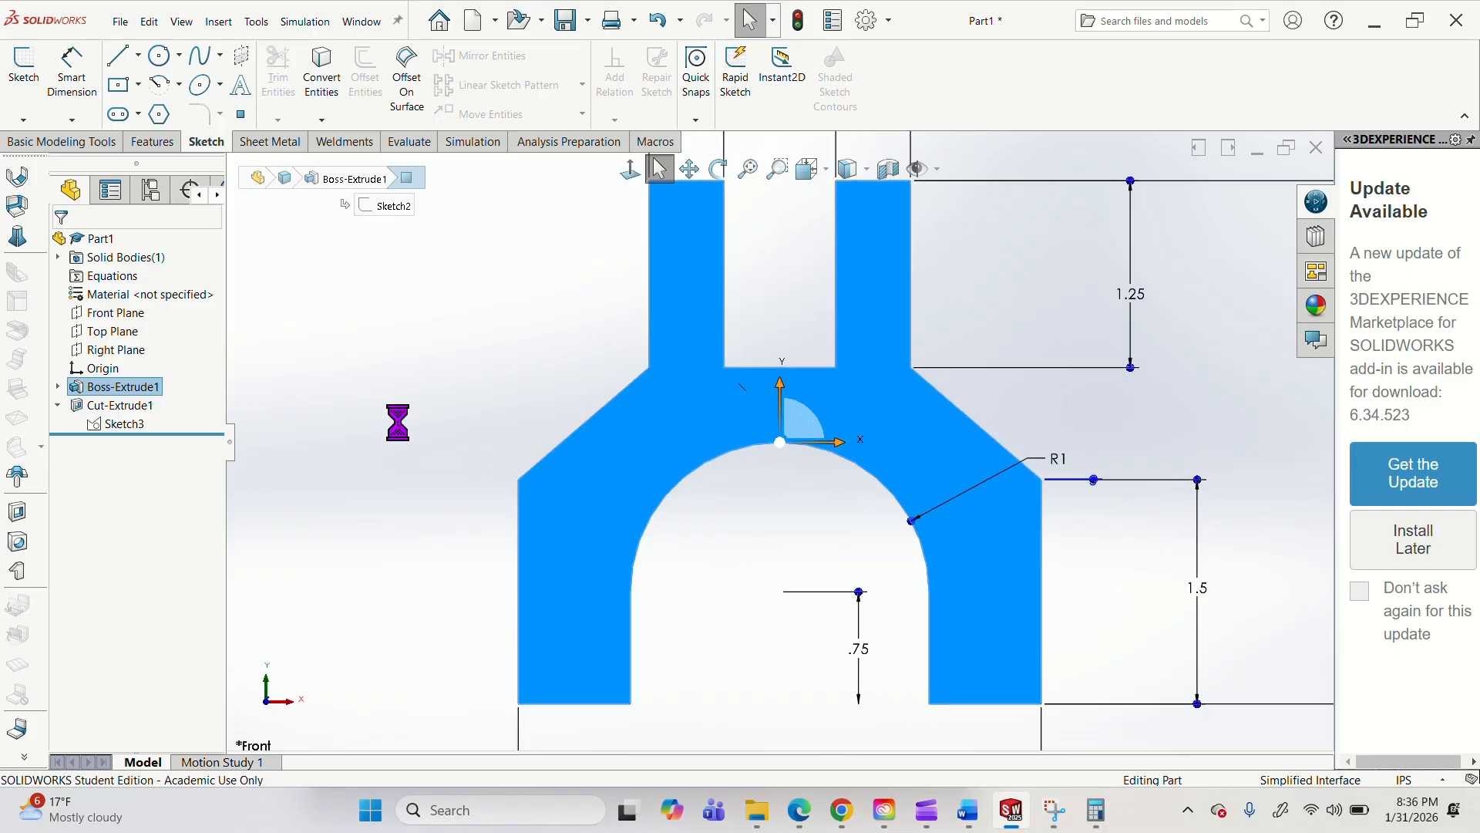
click(115, 349)
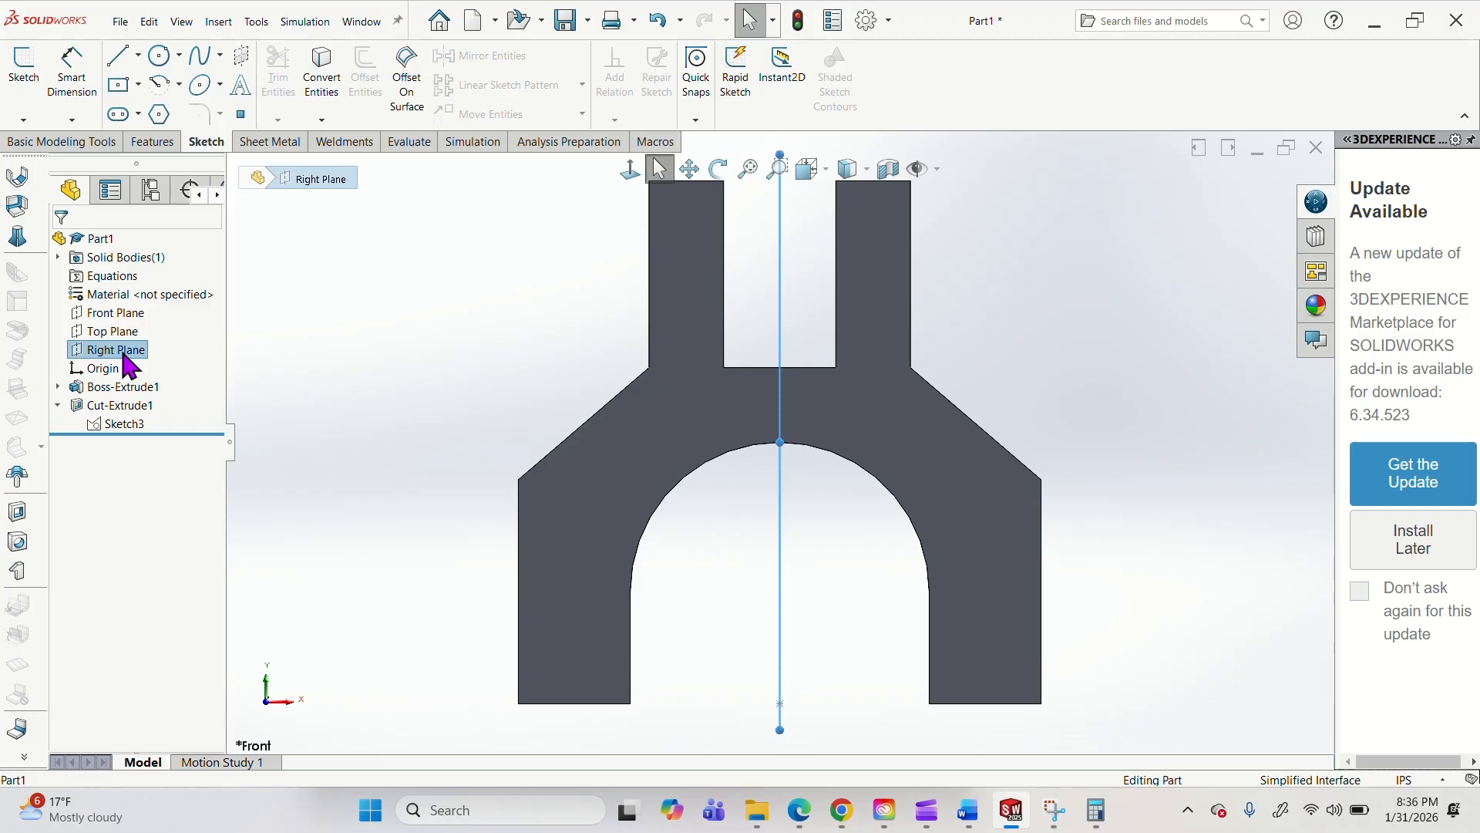
middle_drag(780, 346, 868, 363)
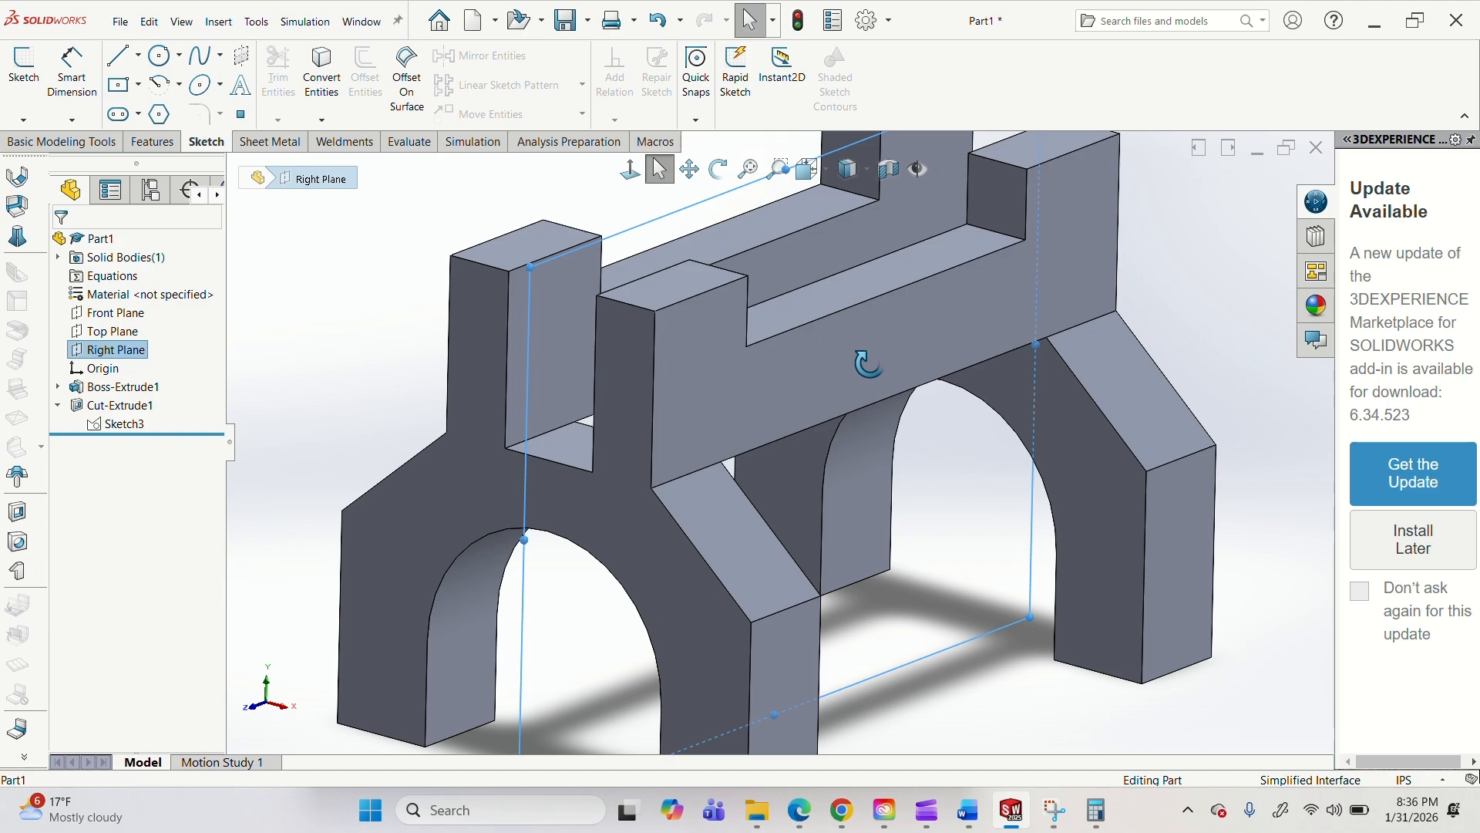
Sketch a circle of 0.5 in radius on the upper body's outer side face, centered on the front upright's top edge midpoint and reaching its corner.
click(692, 353)
click(757, 293)
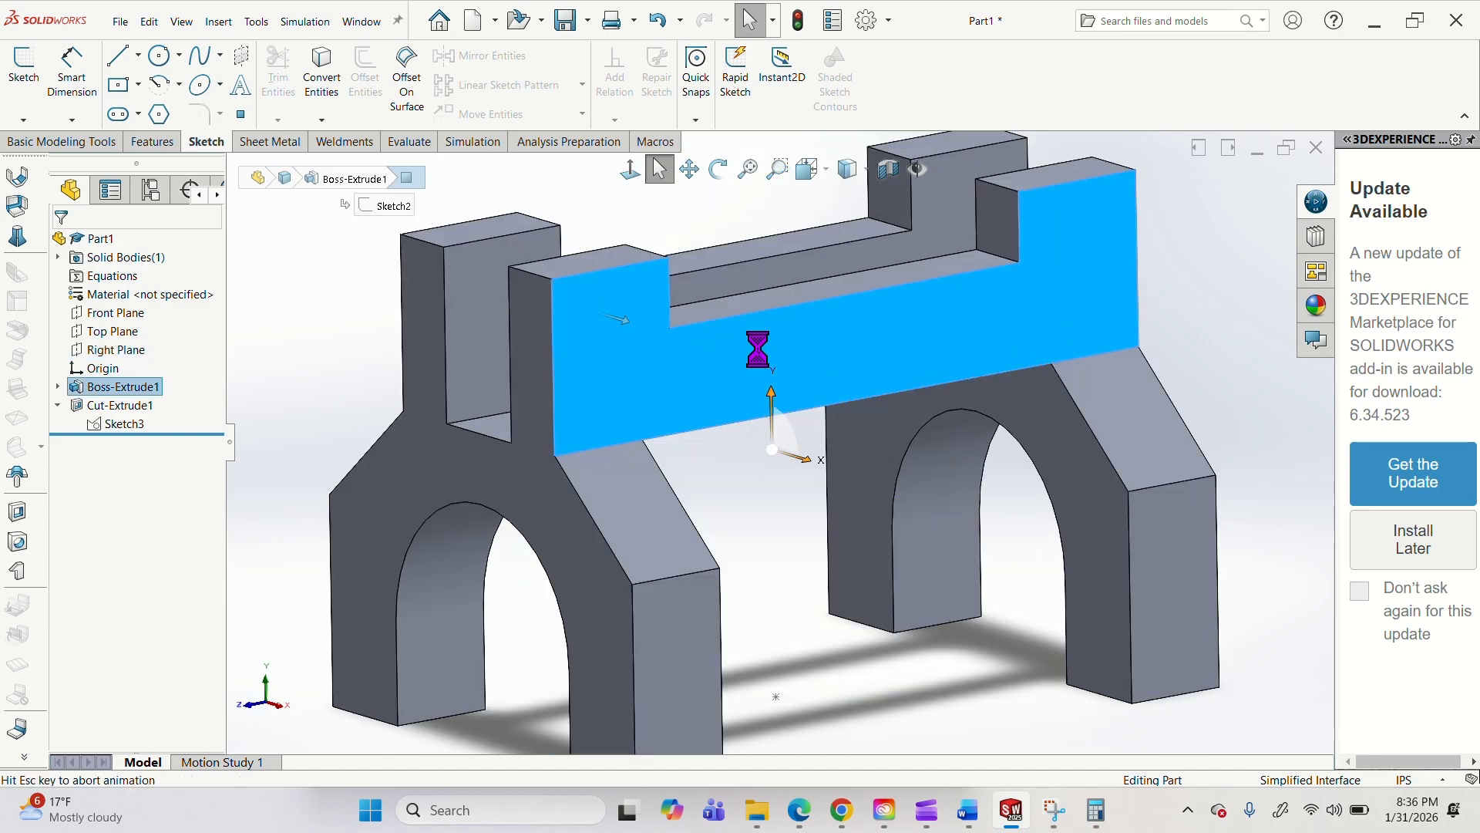
click(162, 59)
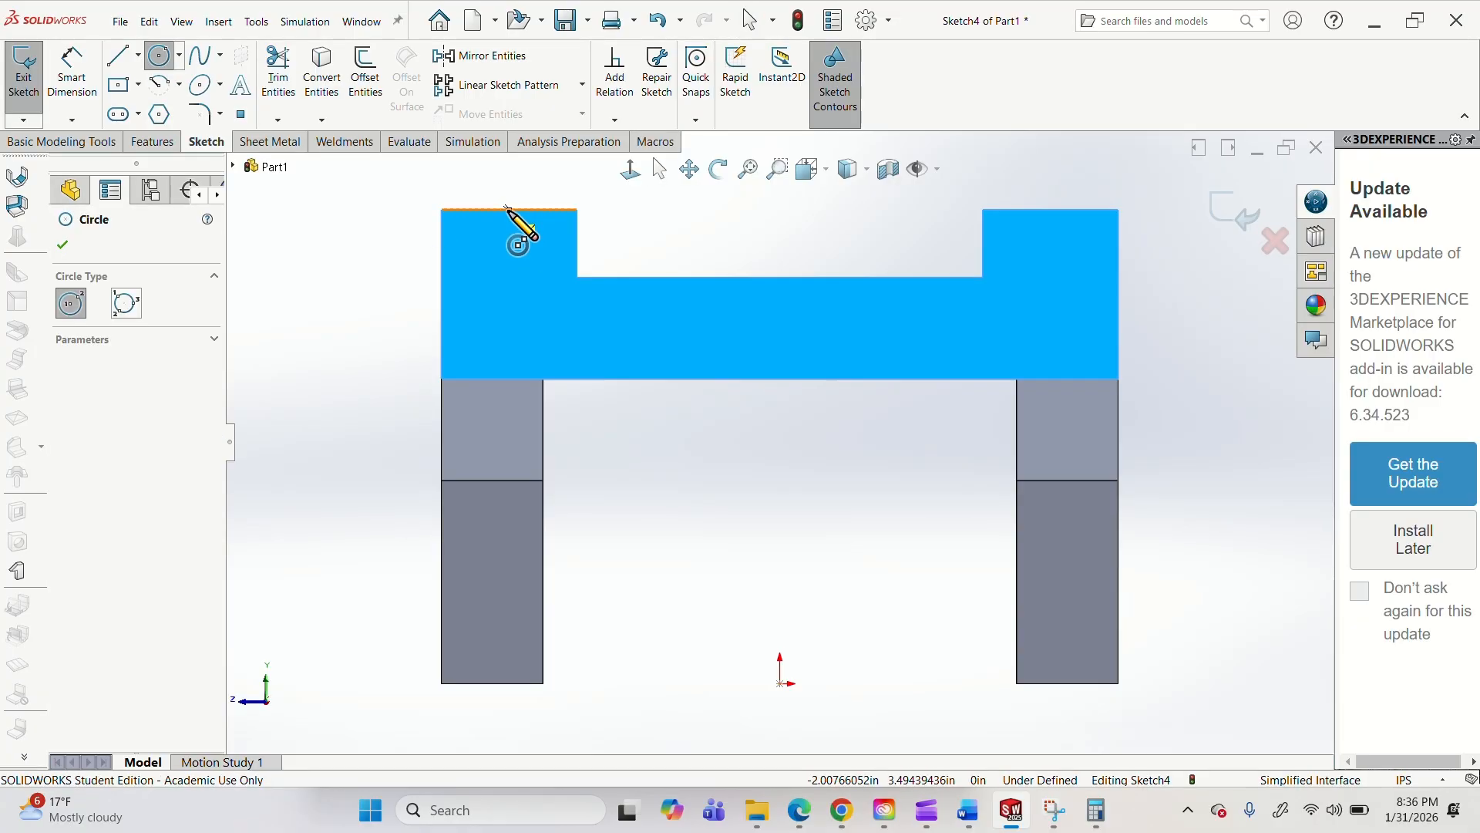
click(508, 209)
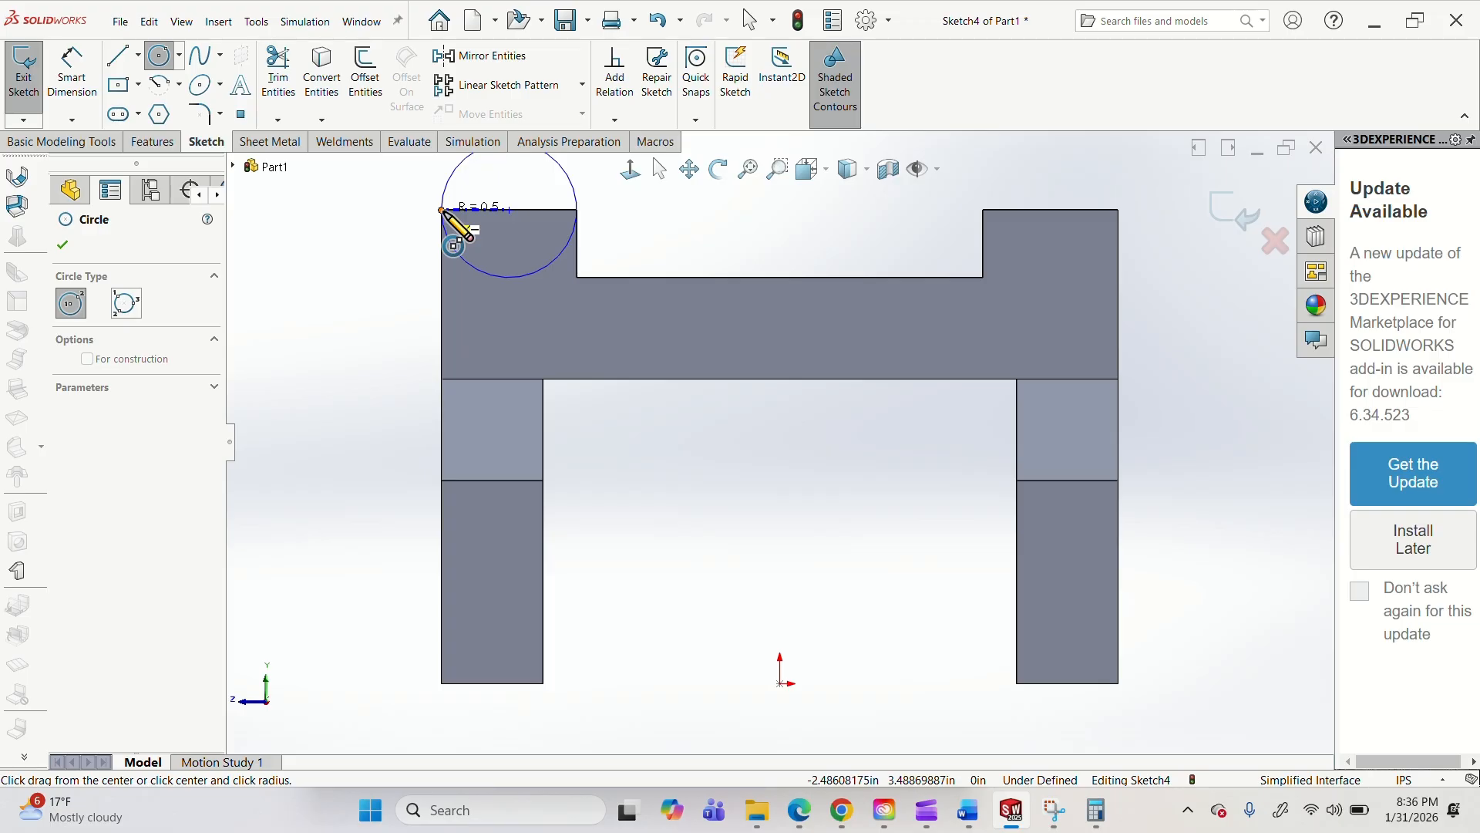
click(442, 209)
key(Escape)
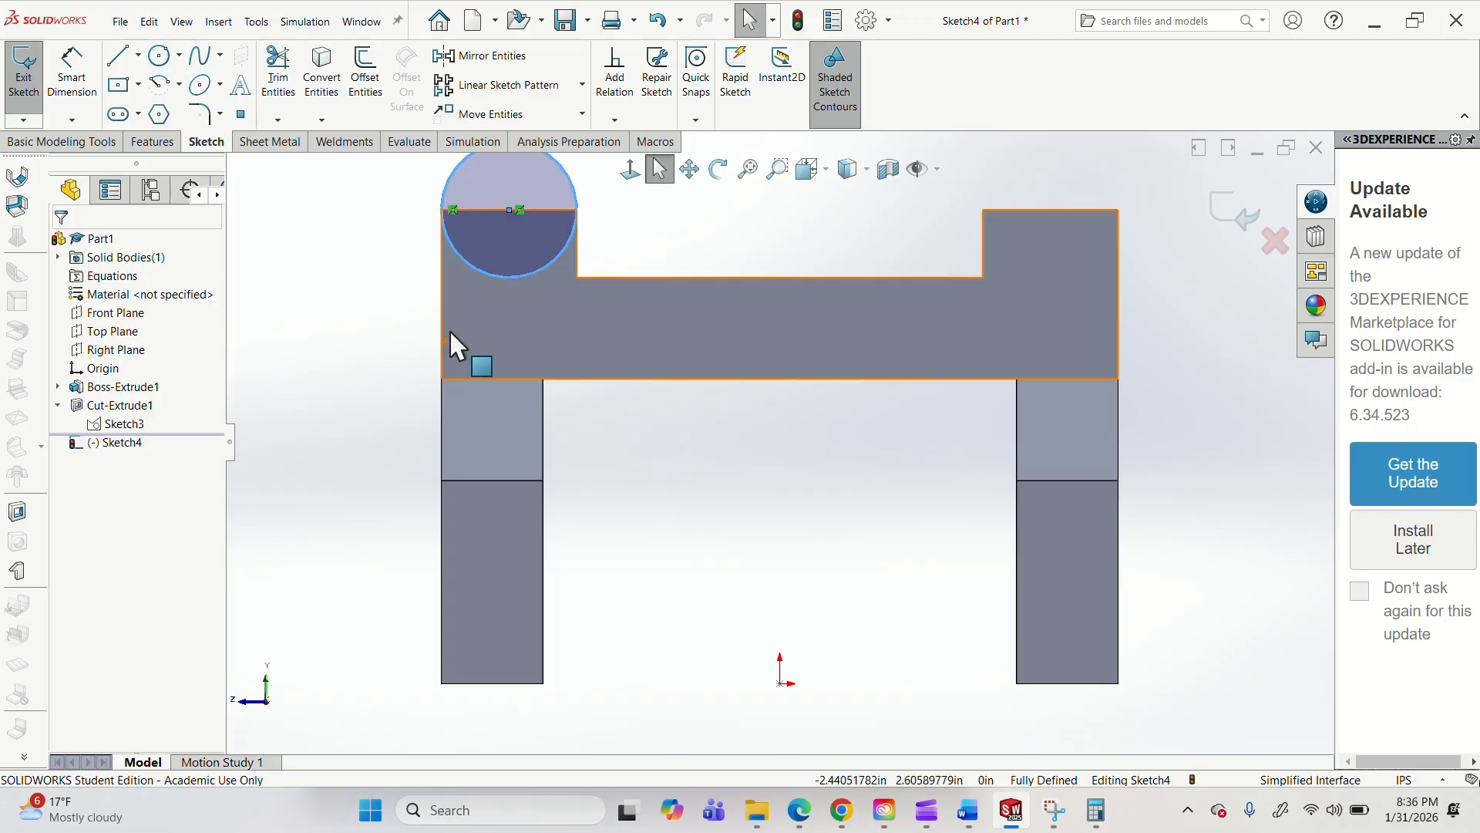
scroll(626, 318, up, 3)
scroll(627, 320, down, 4)
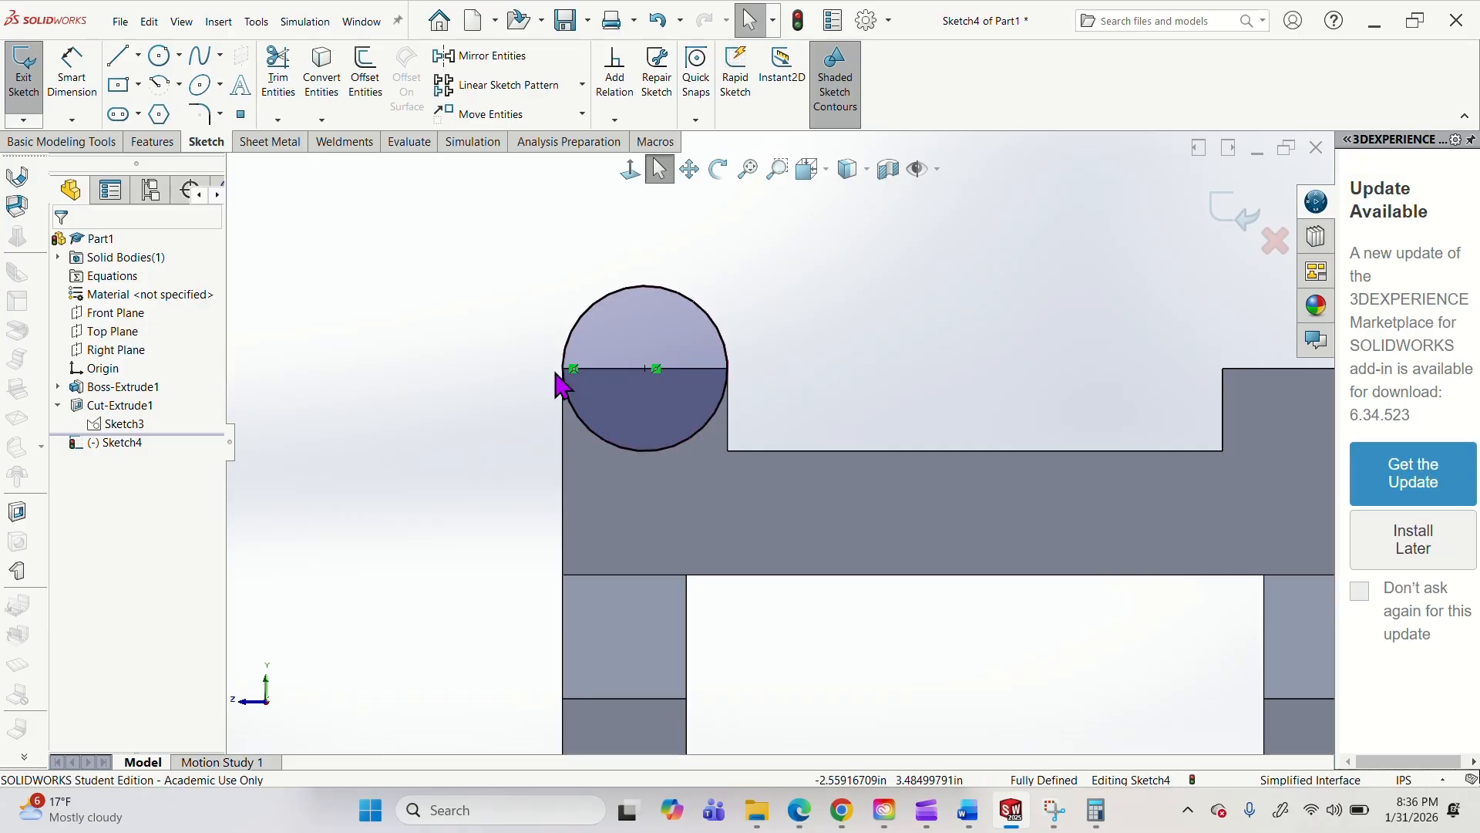
middle_drag(565, 369, 633, 404)
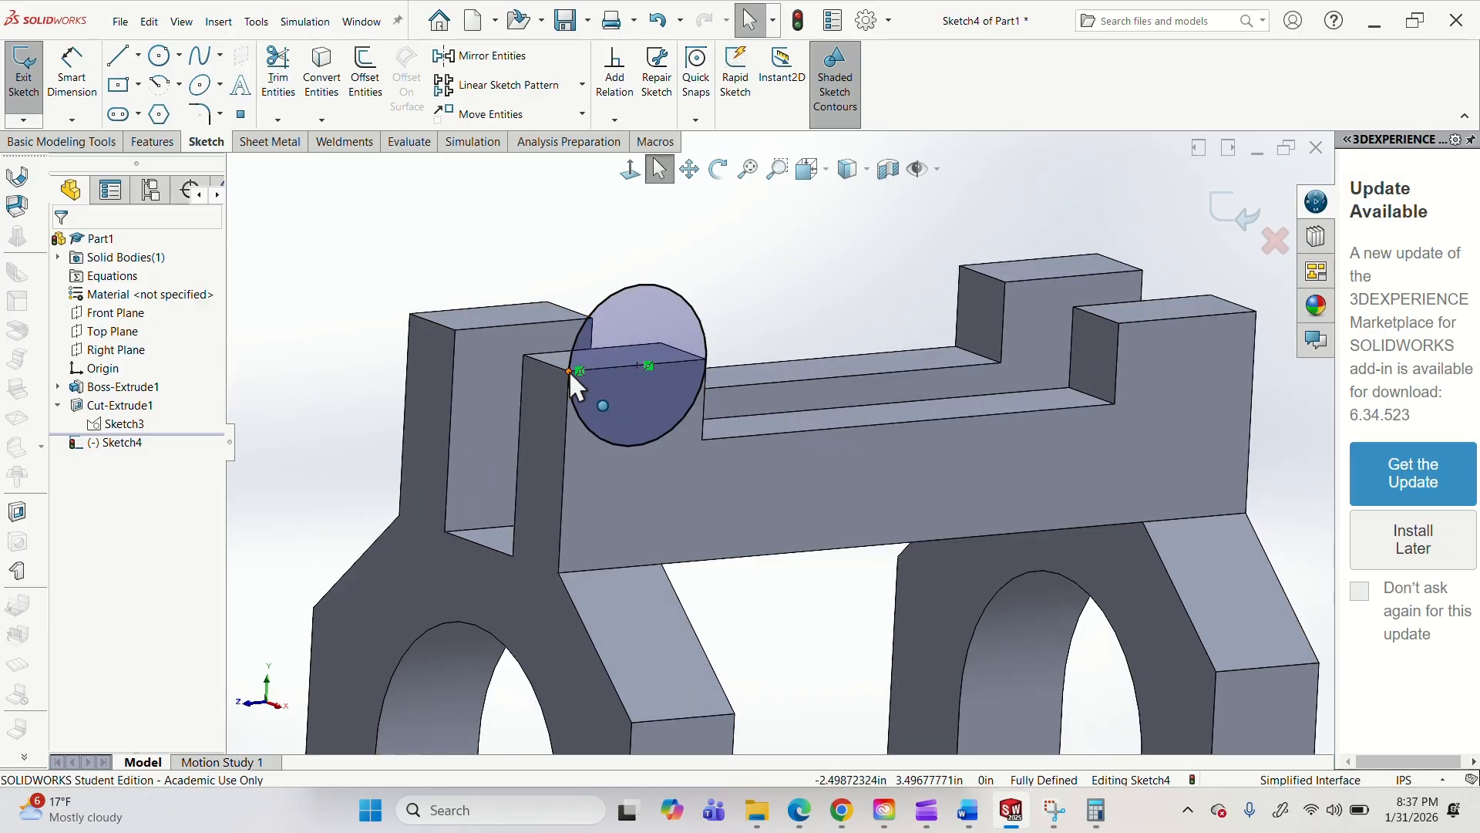
middle_drag(569, 370, 611, 412)
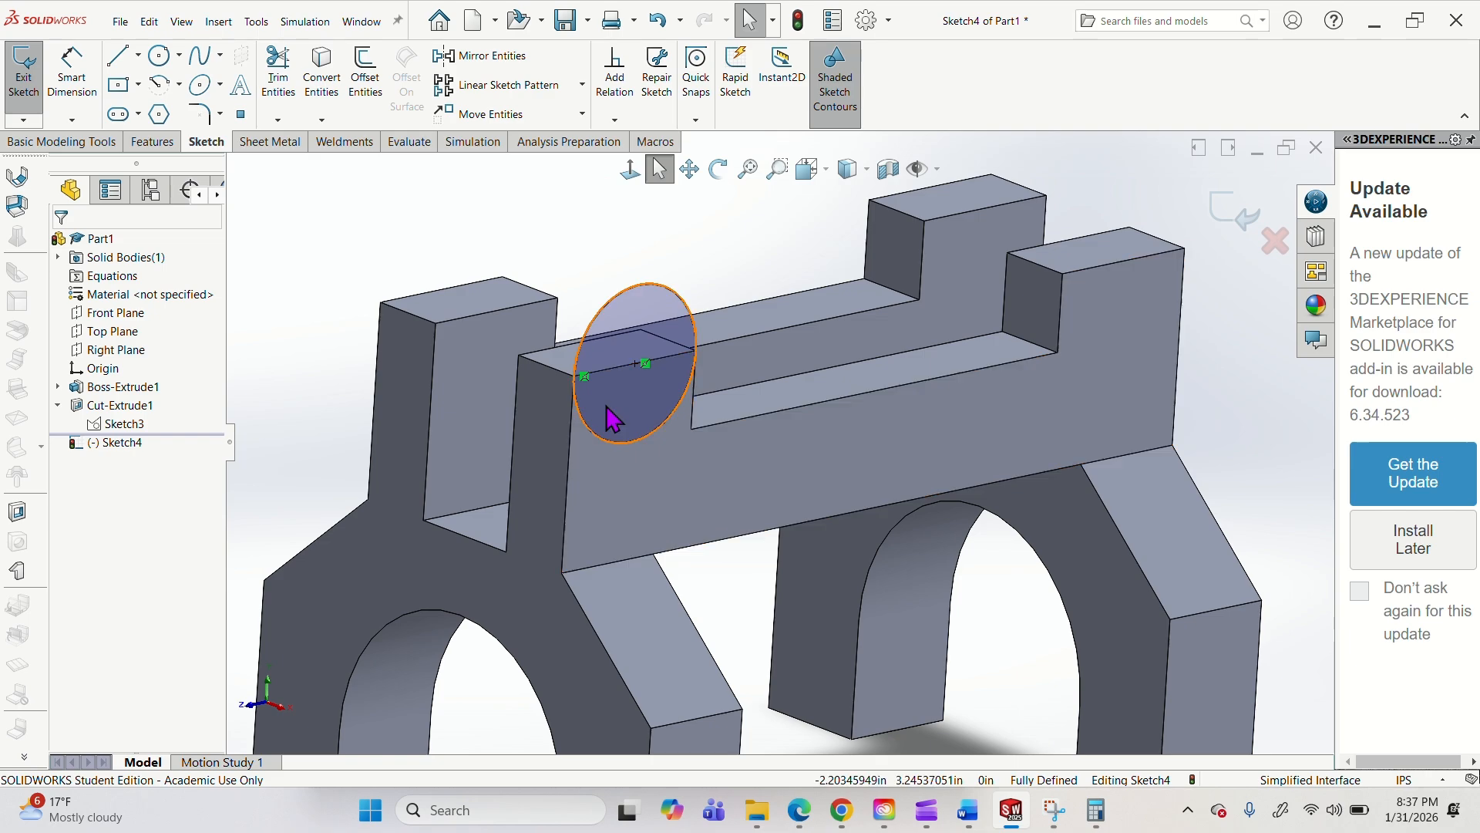
click(152, 141)
click(31, 77)
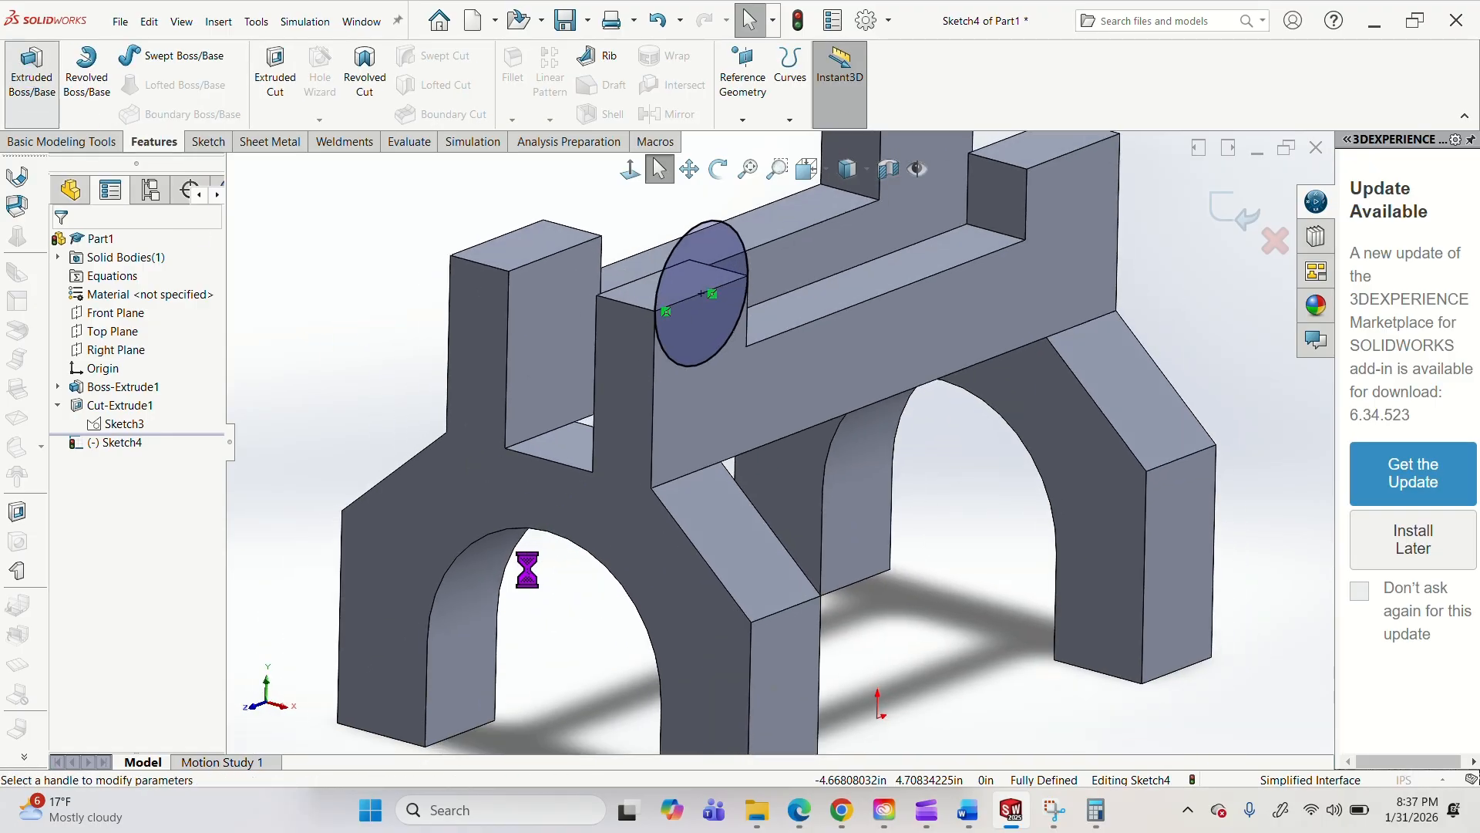
click(139, 349)
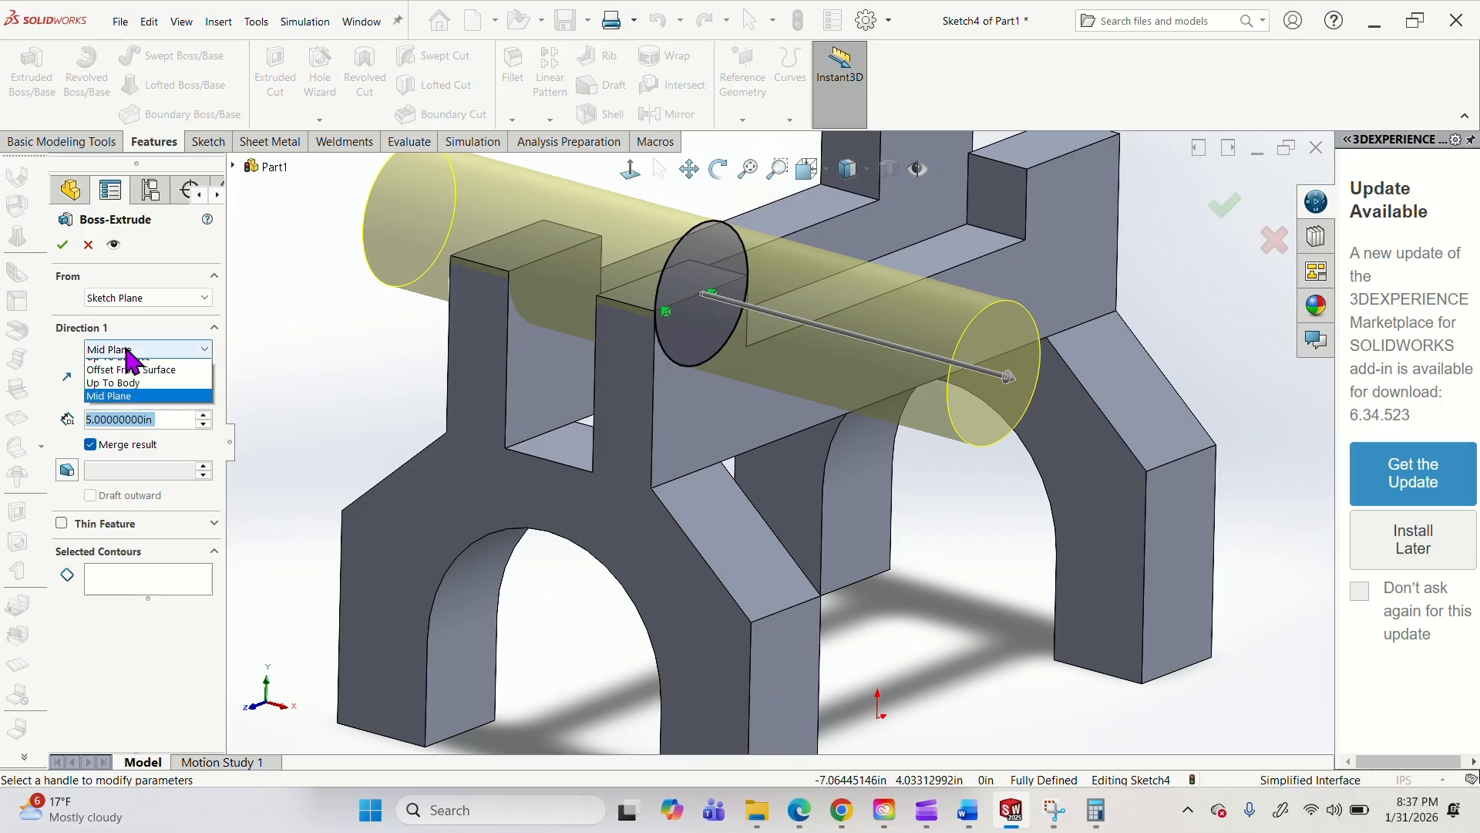
click(135, 362)
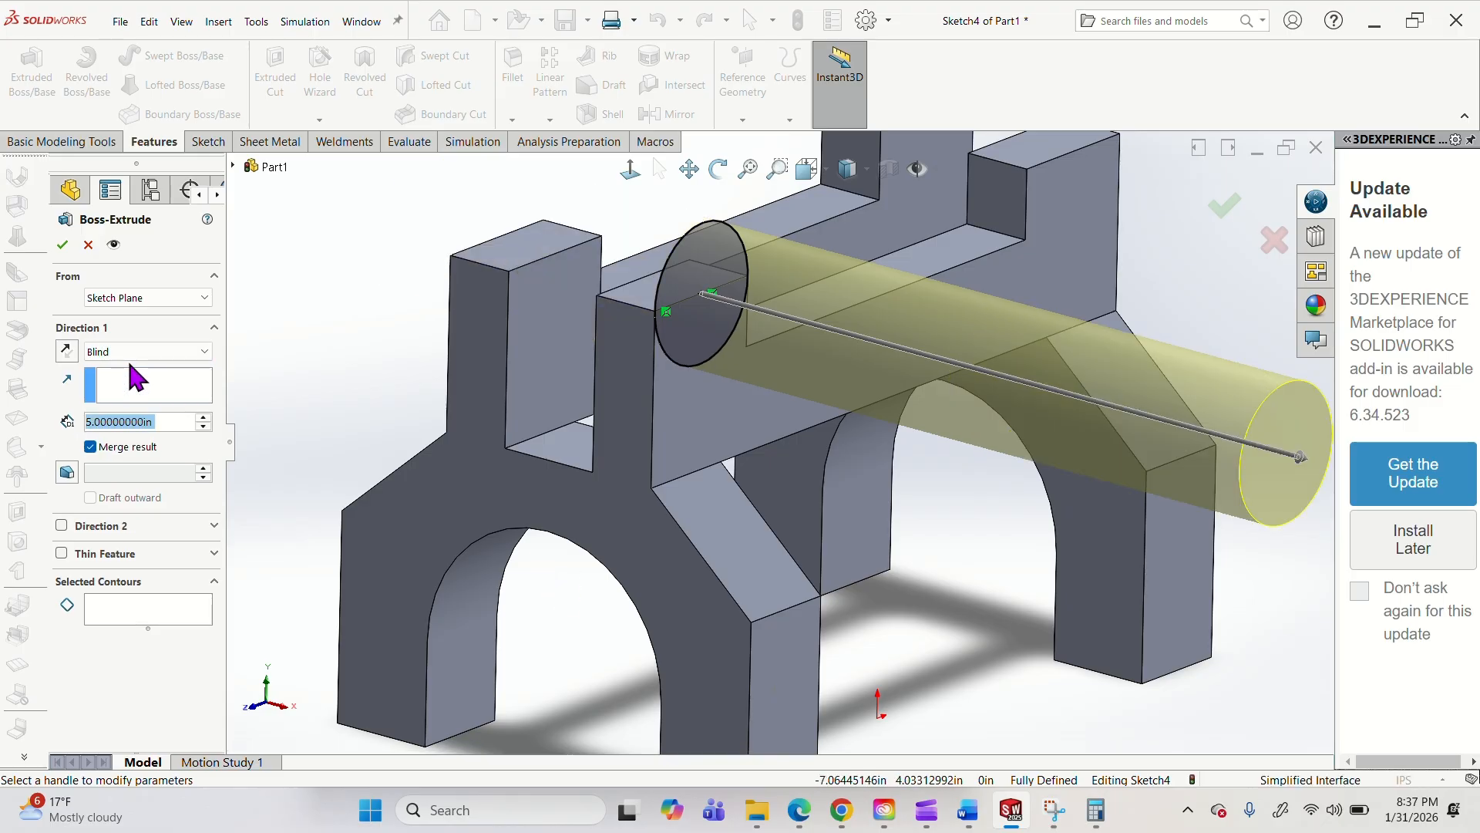
click(66, 351)
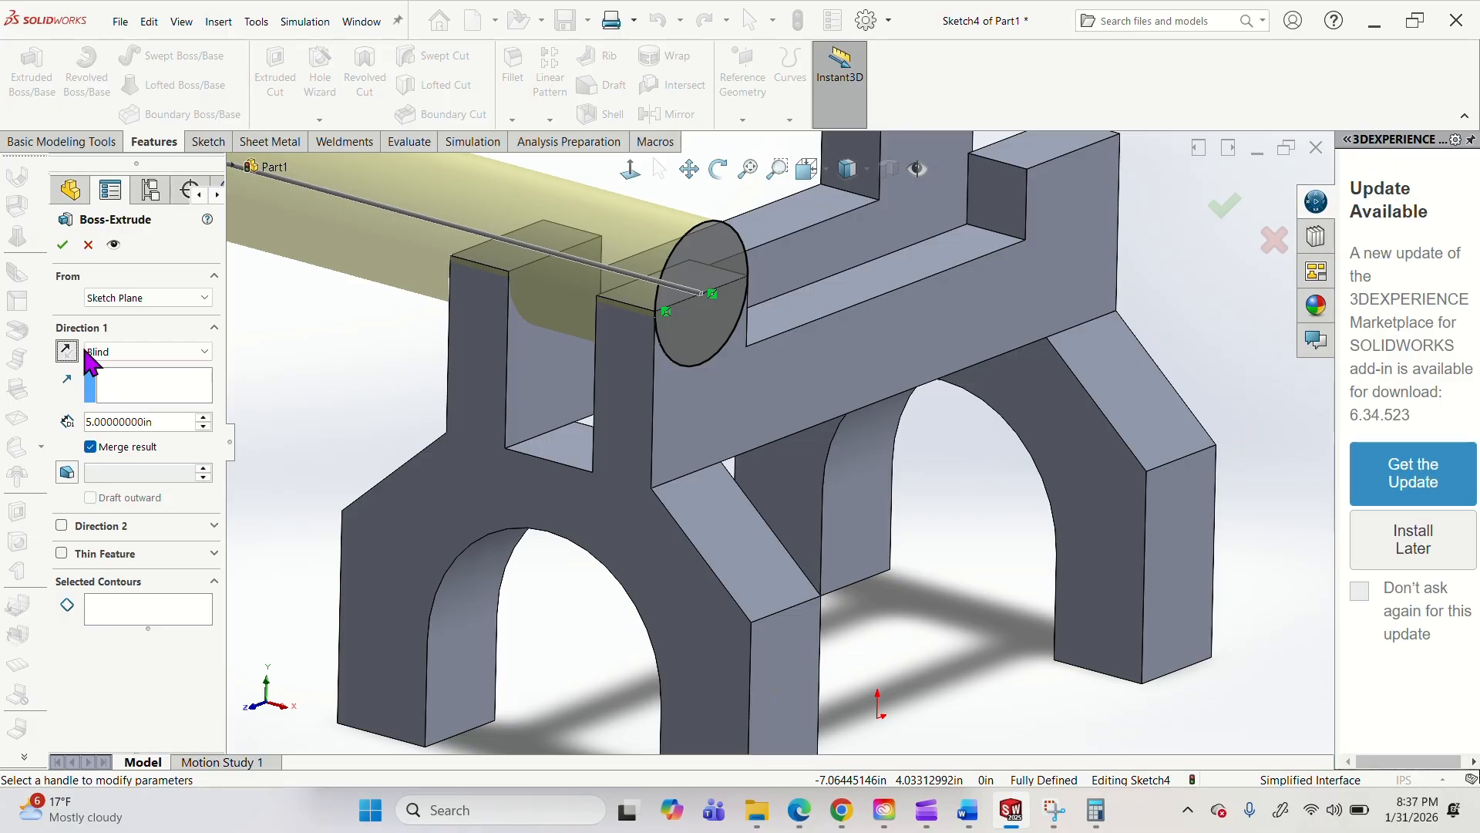
middle_drag(786, 339, 853, 331)
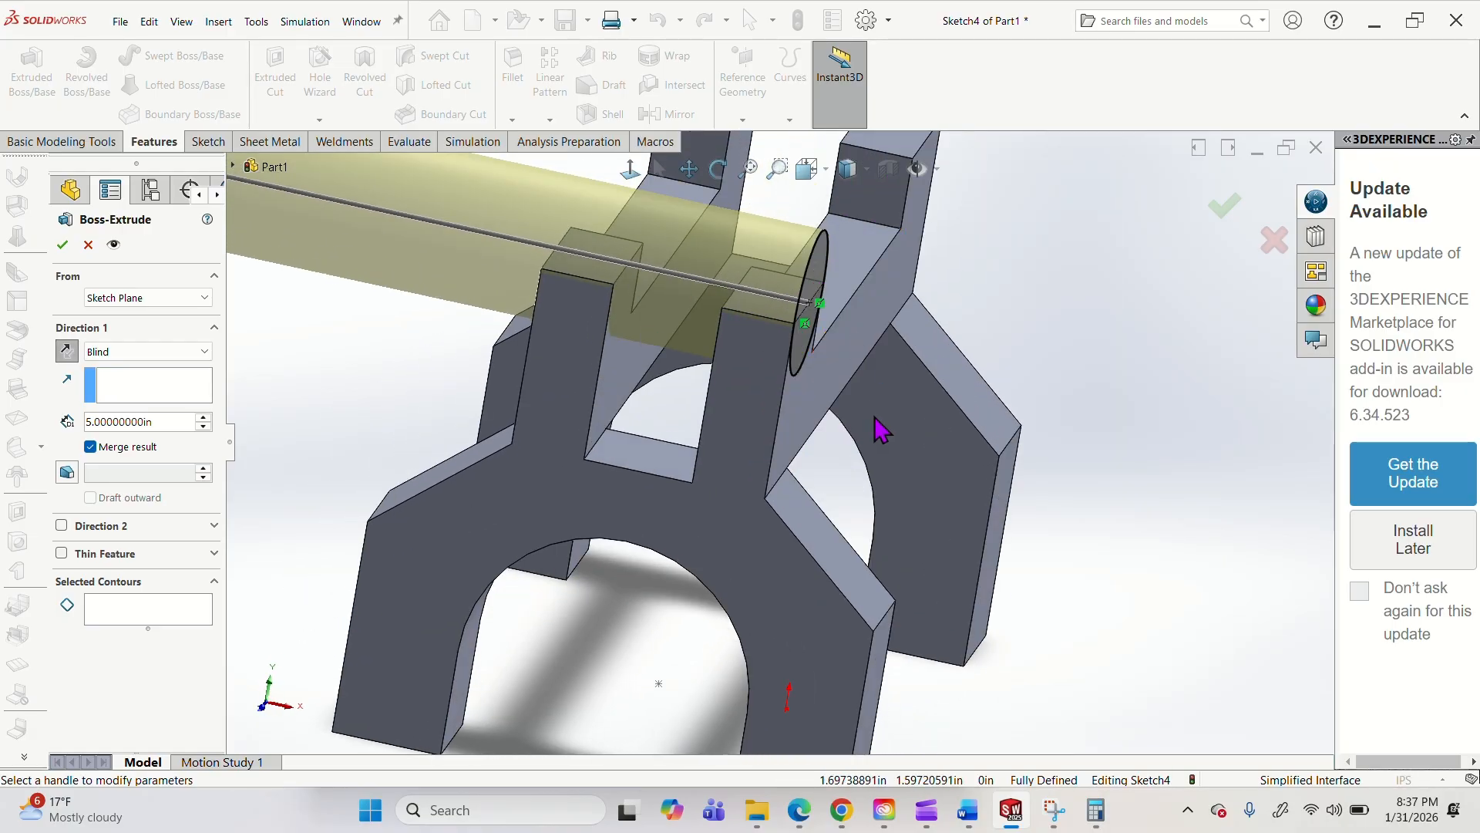
mouse_move(879, 426)
middle_down()
mouse_move(869, 416)
mouse_move(884, 442)
middle_up()
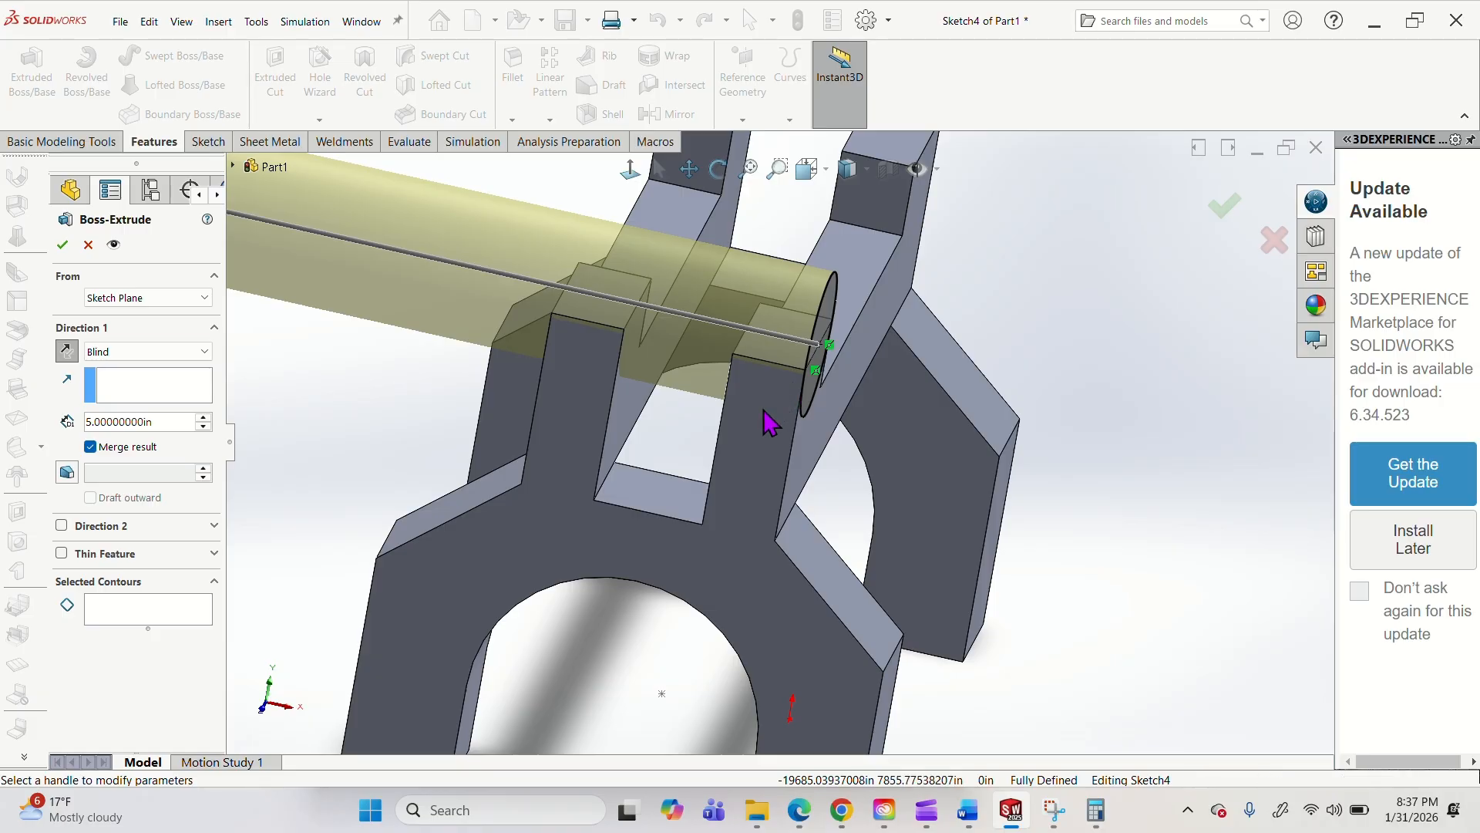
click(761, 359)
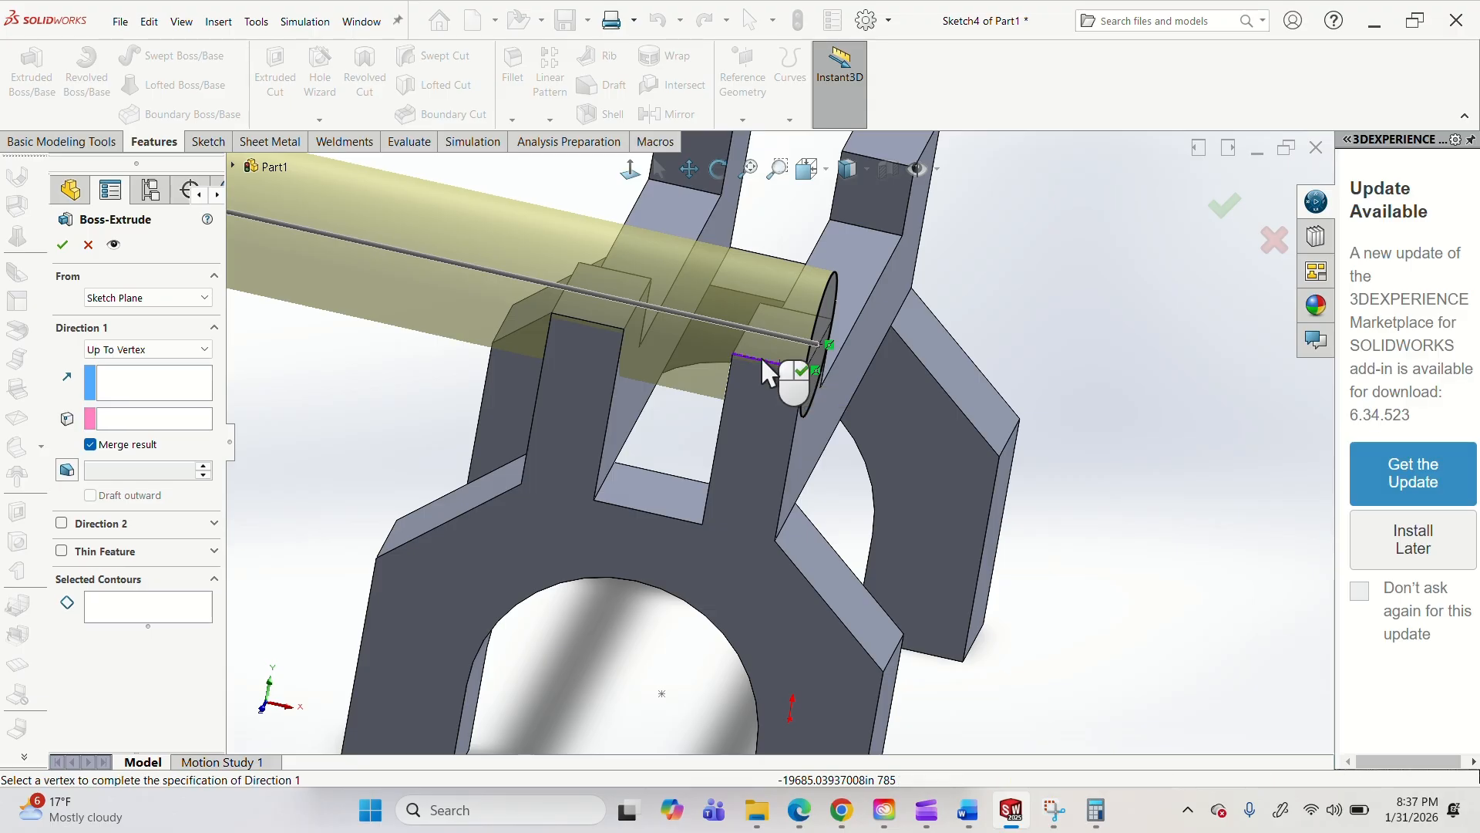
key(Escape)
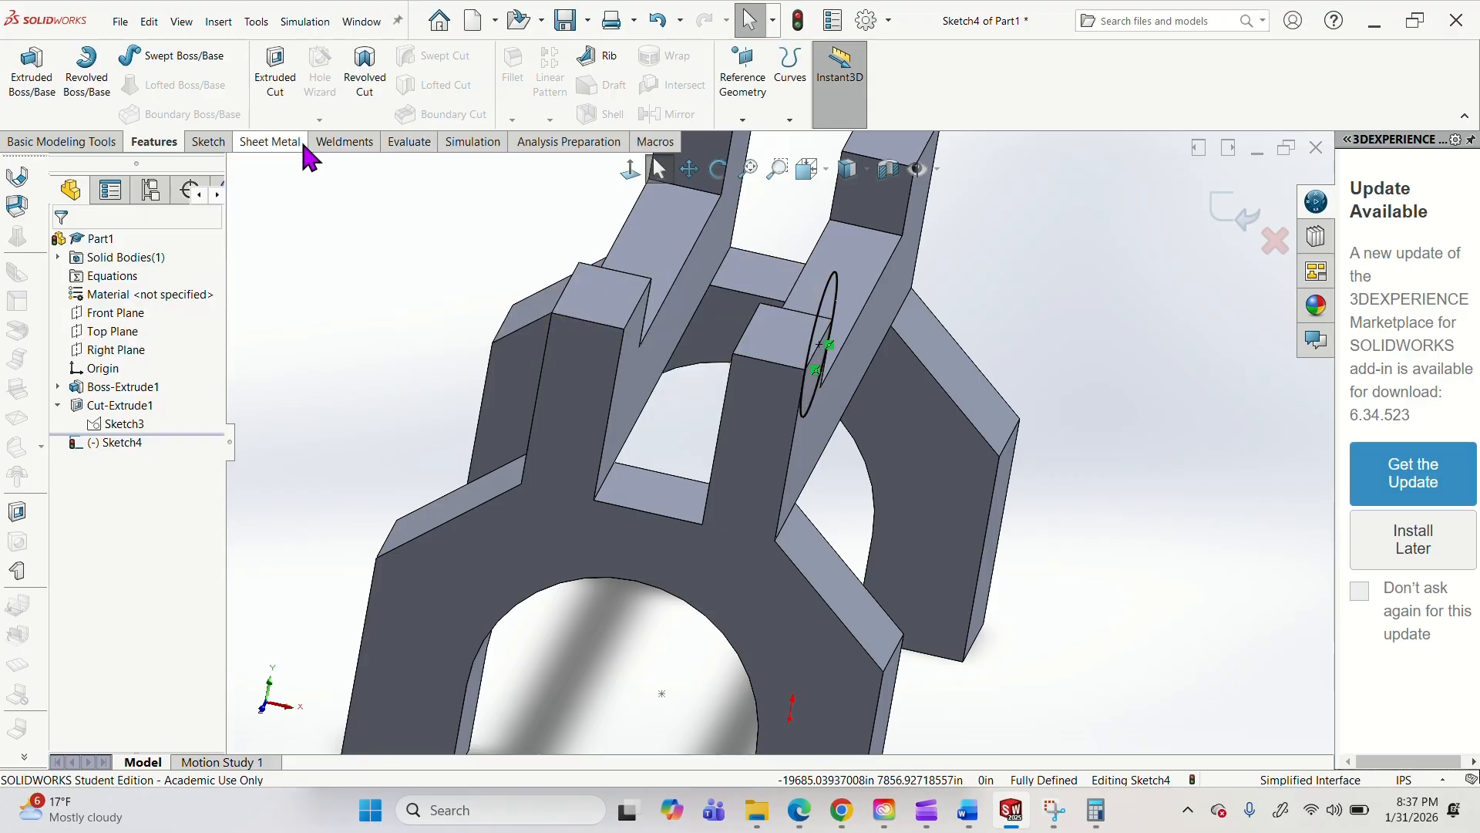
Measure the short top edge of the upright beside the circle to find its thickness.
click(408, 142)
click(202, 56)
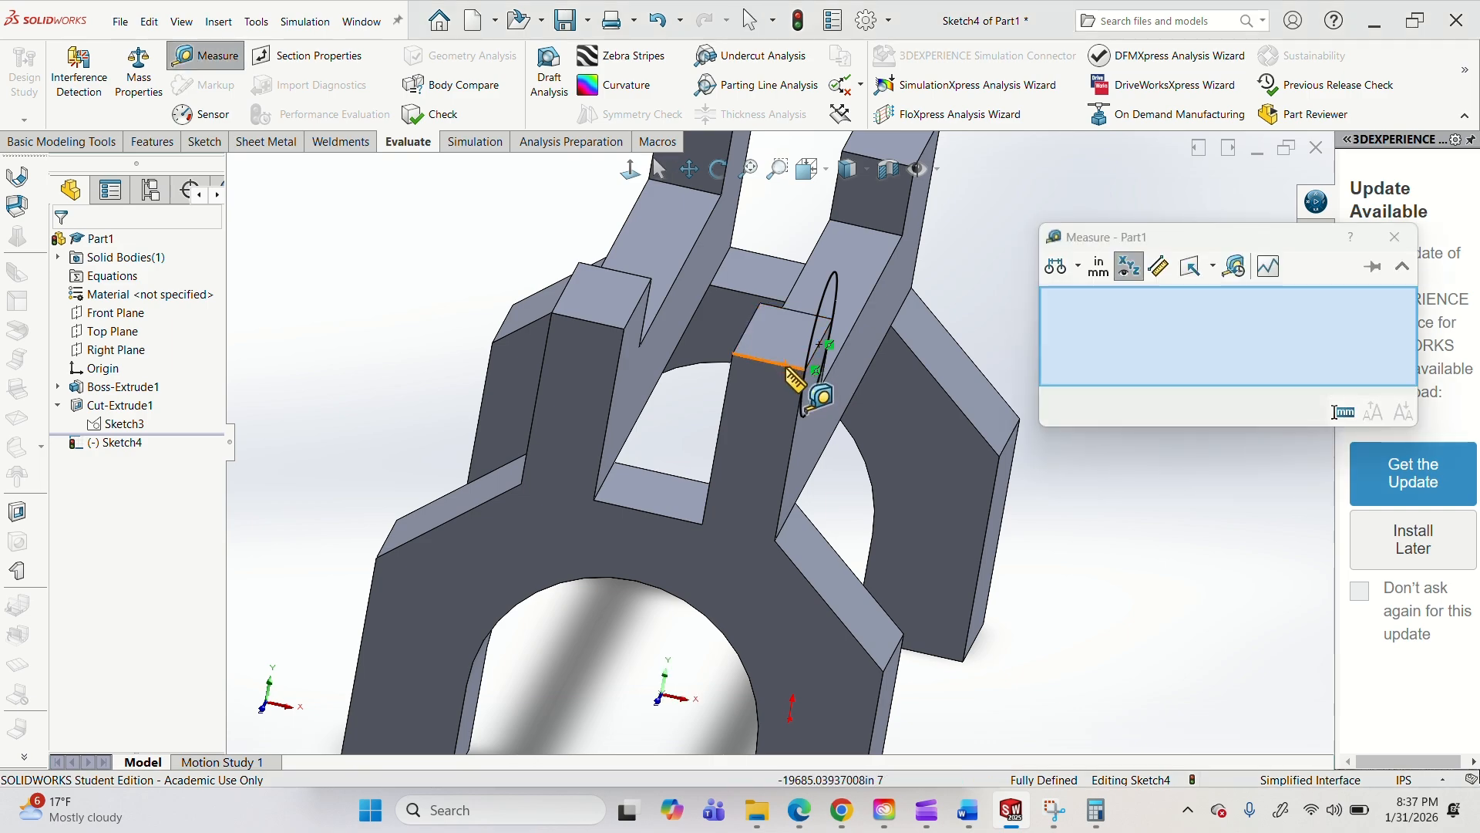
click(805, 369)
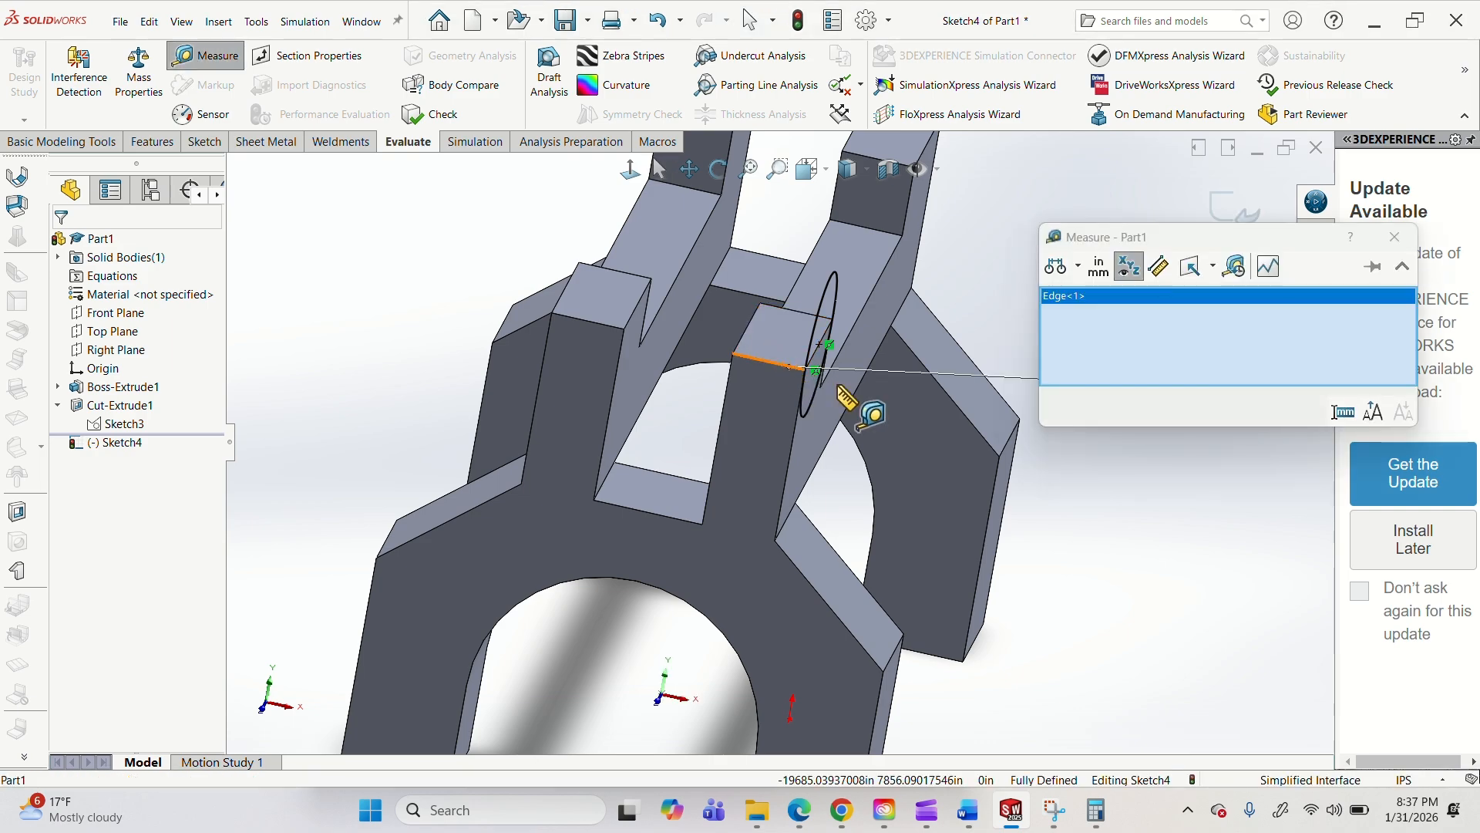
middle_drag(848, 390, 1003, 271)
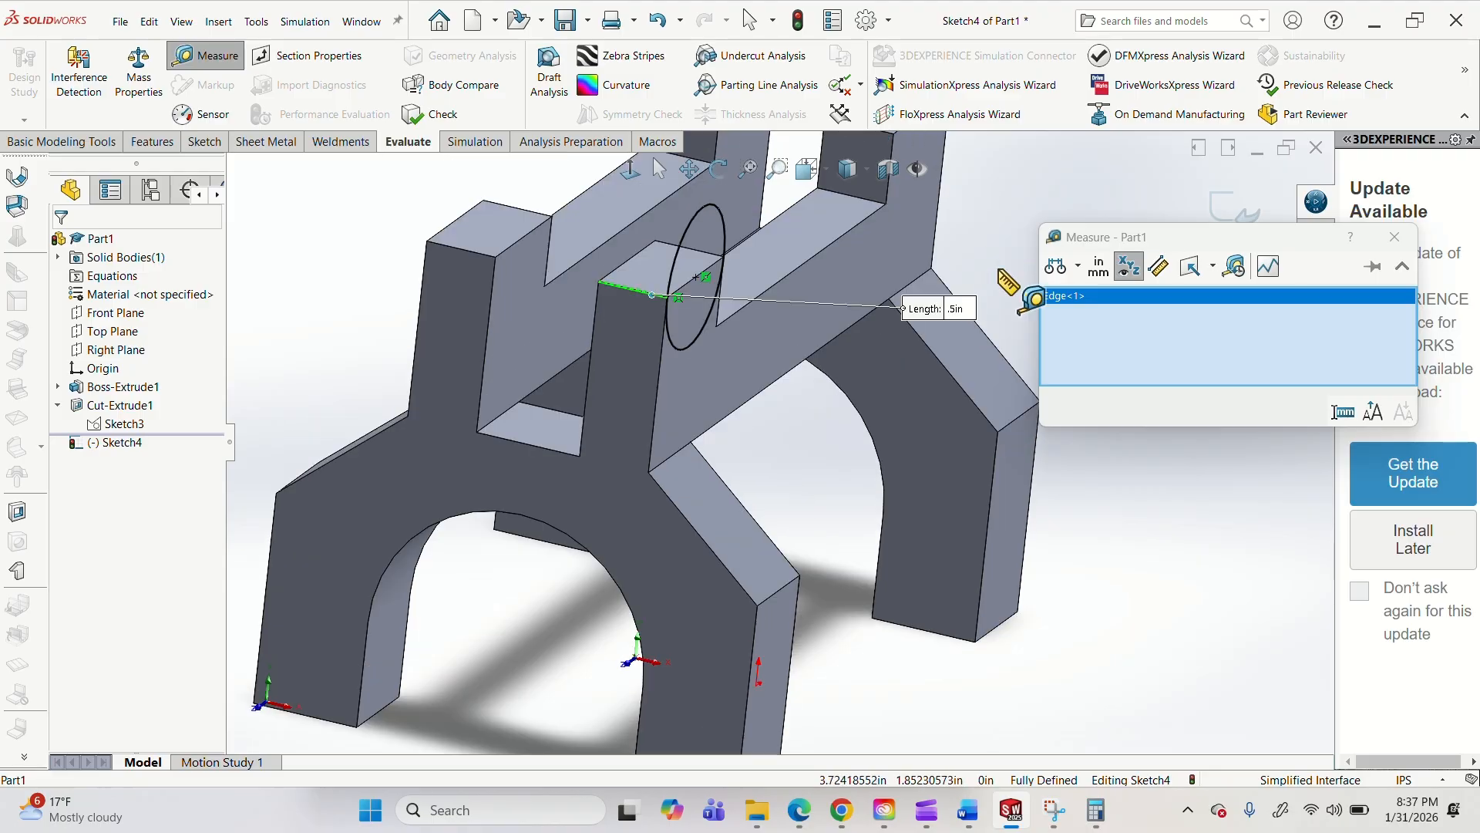
click(1394, 236)
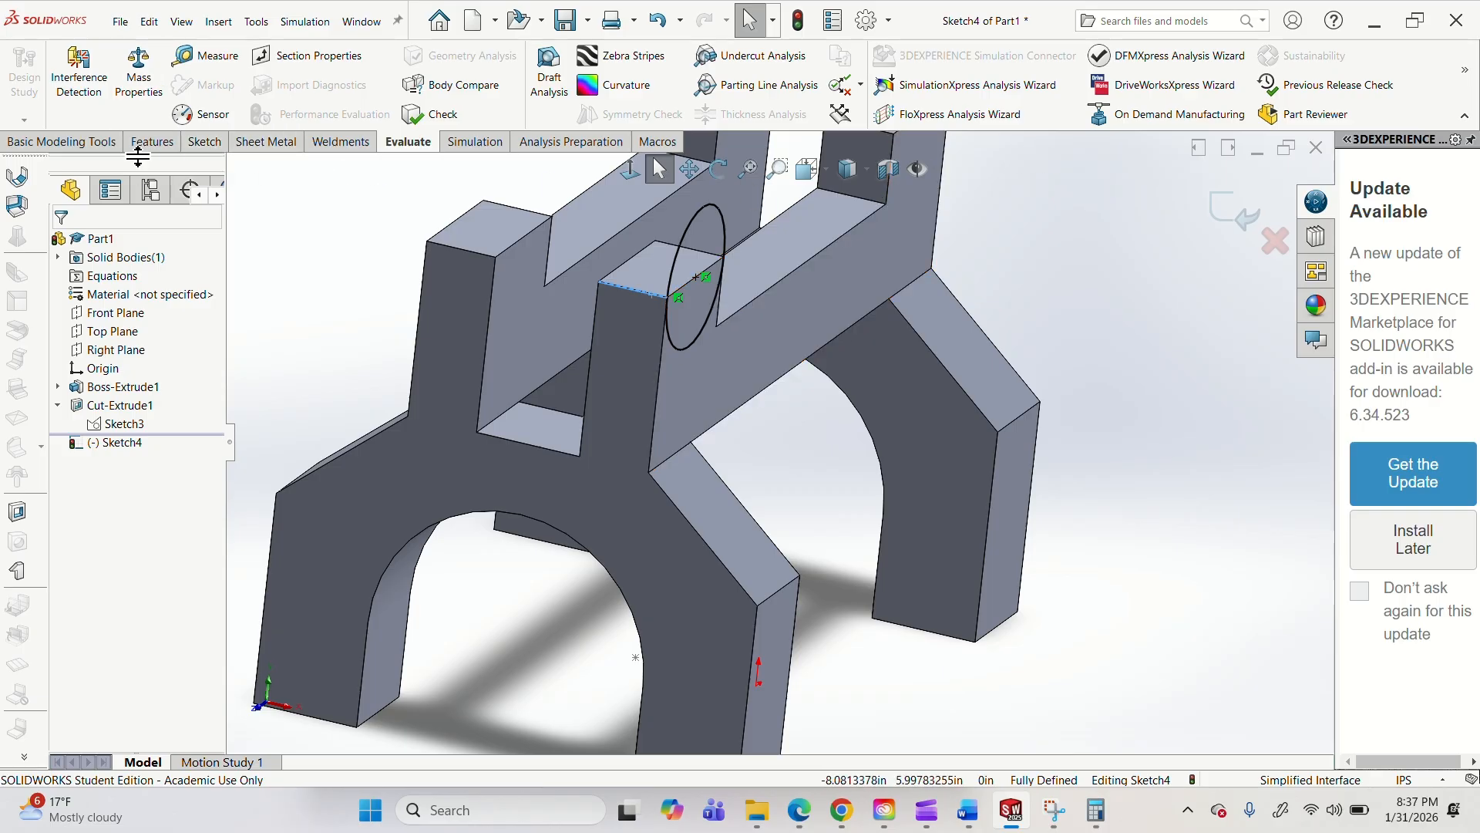
Set up a Blind boss extrusion of the circle, reversed toward the body, with a depth of 0.5 in.
click(153, 141)
click(32, 73)
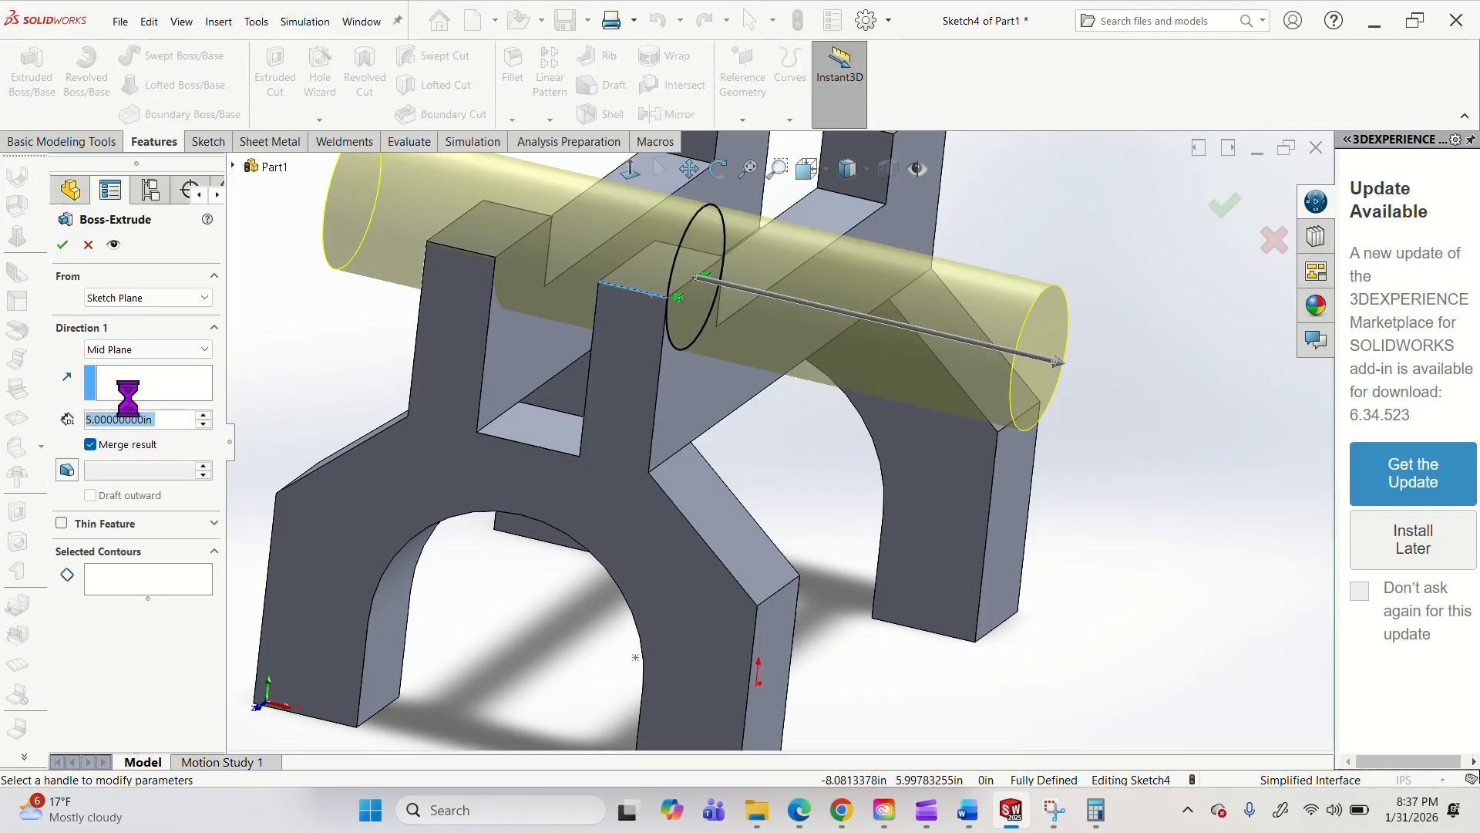
click(118, 350)
click(121, 367)
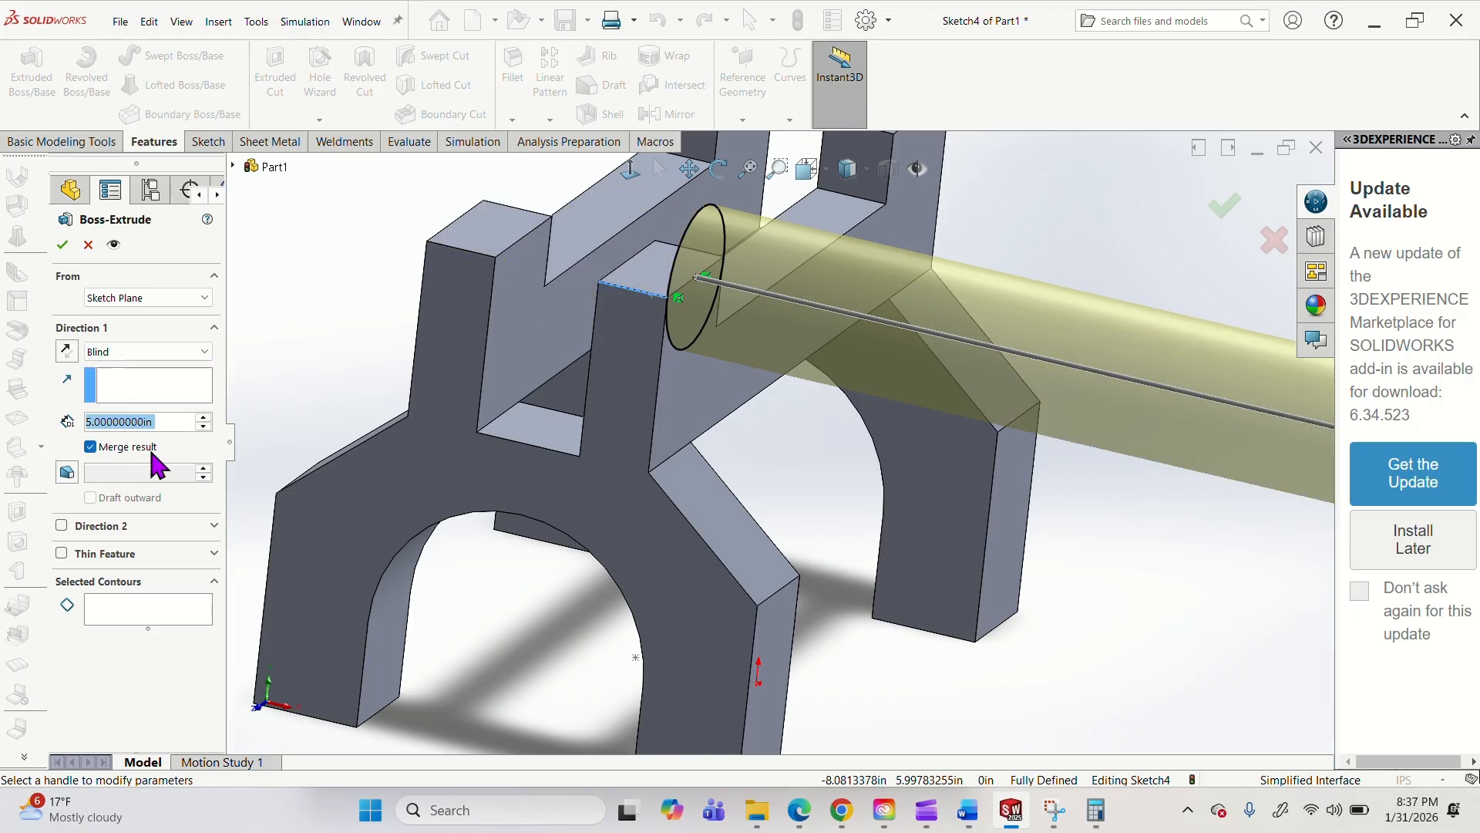
click(66, 352)
drag(100, 428, 85, 423)
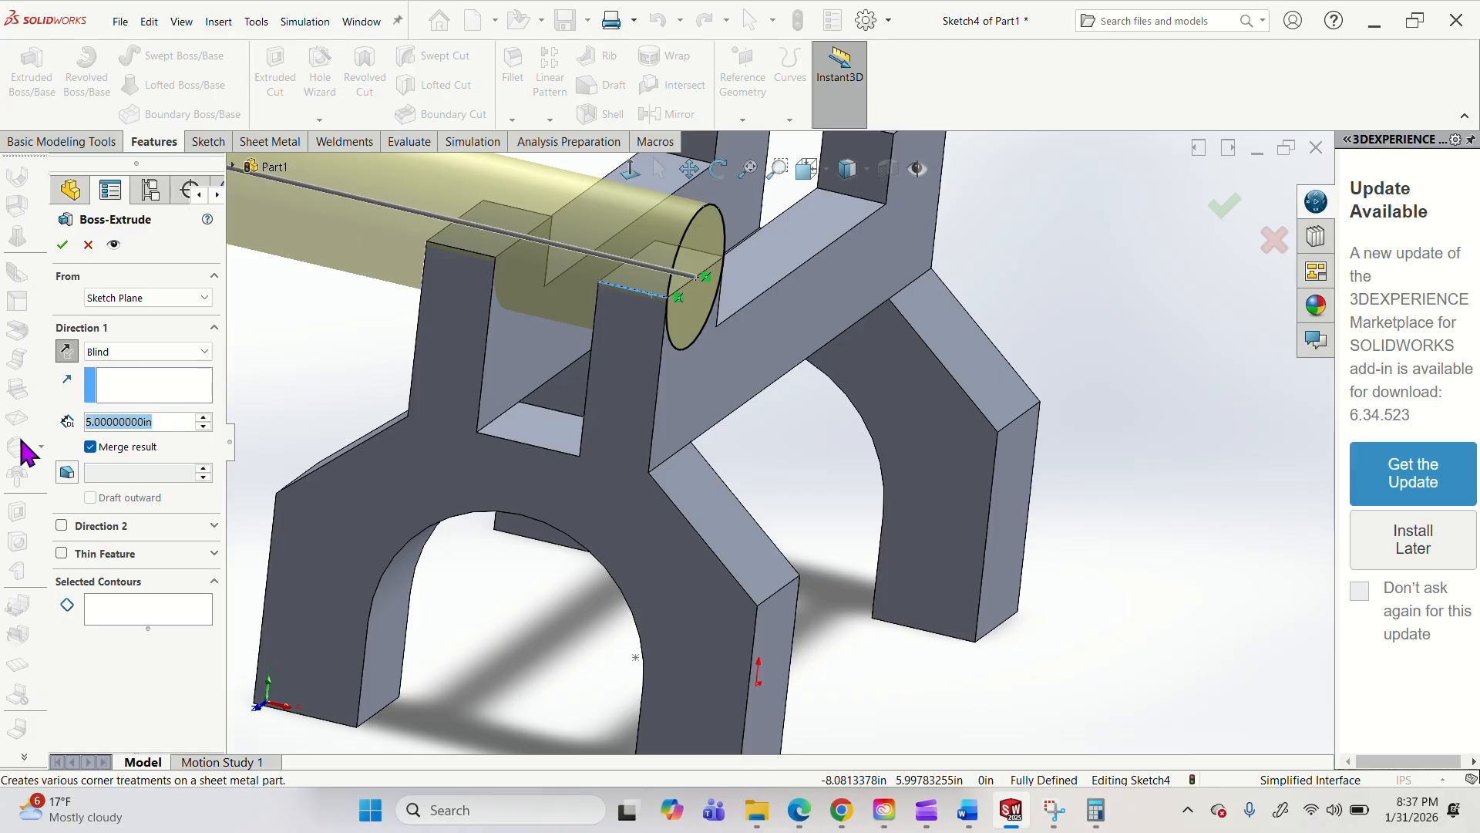
text(.5)
key(Return)
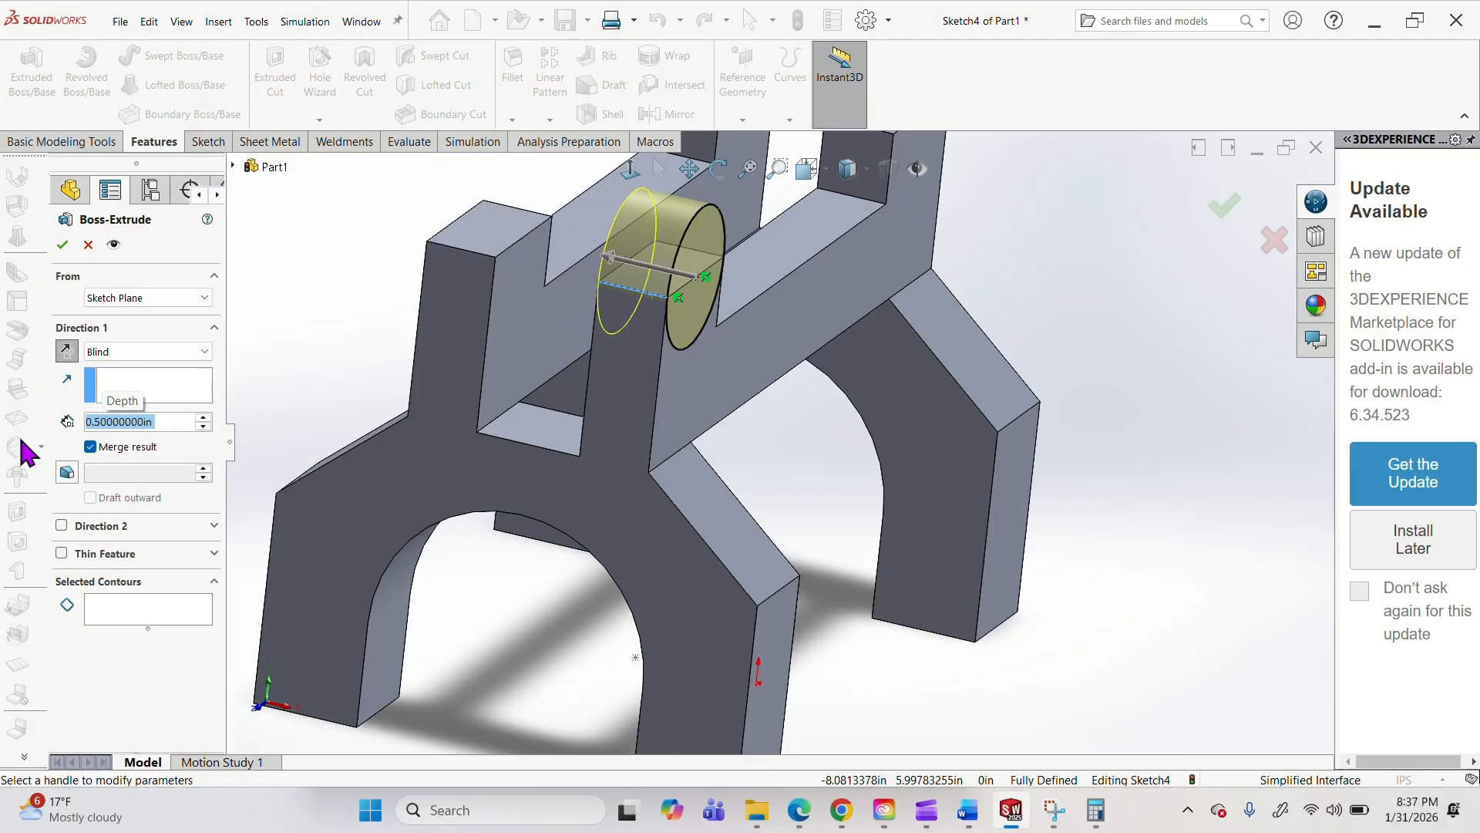
Try the circle's boss extrusion with the Through All end condition and as Blind with a depth of 1.5 in.
click(127, 352)
click(127, 371)
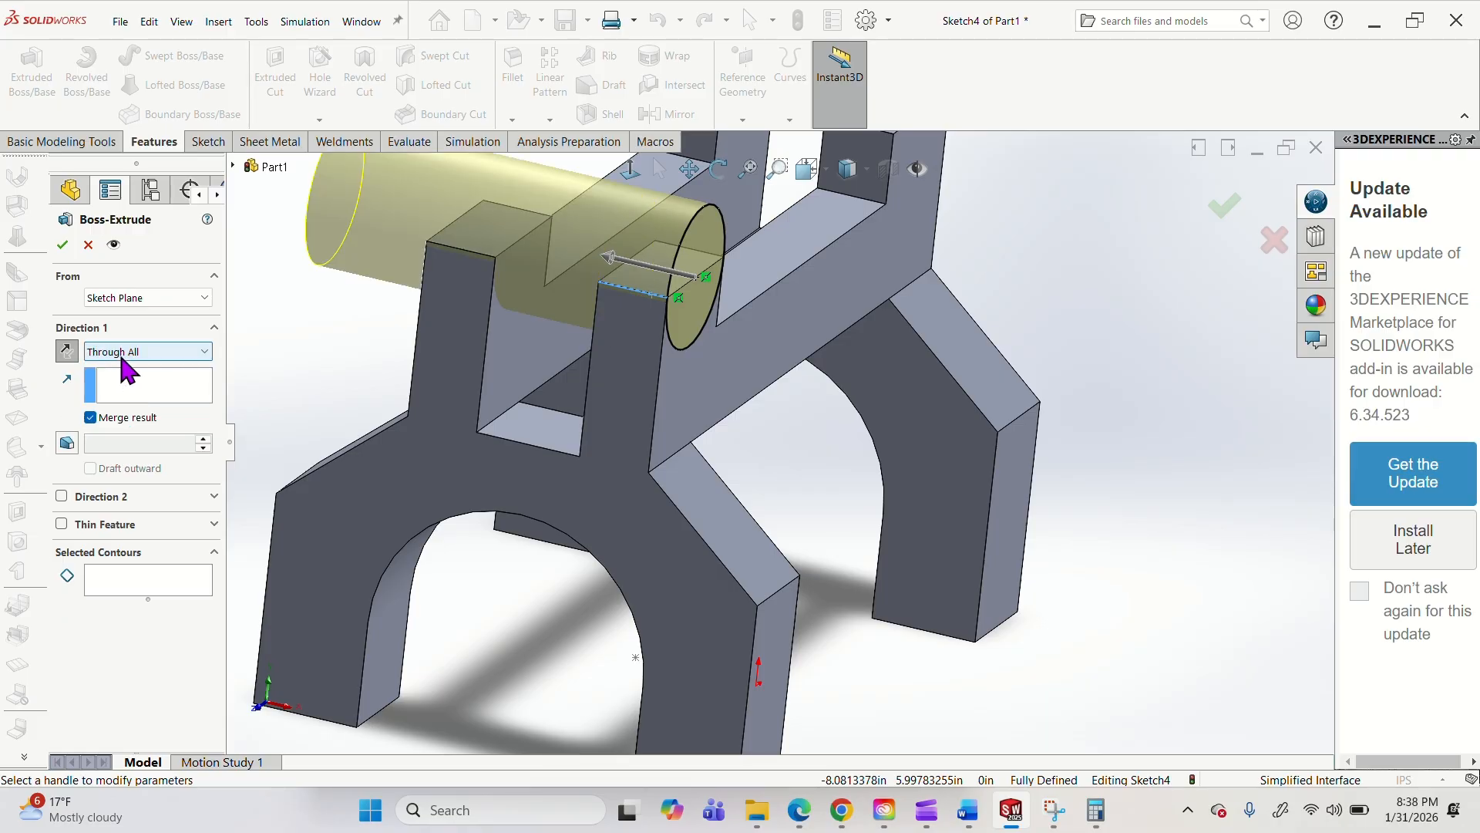
click(127, 351)
click(124, 361)
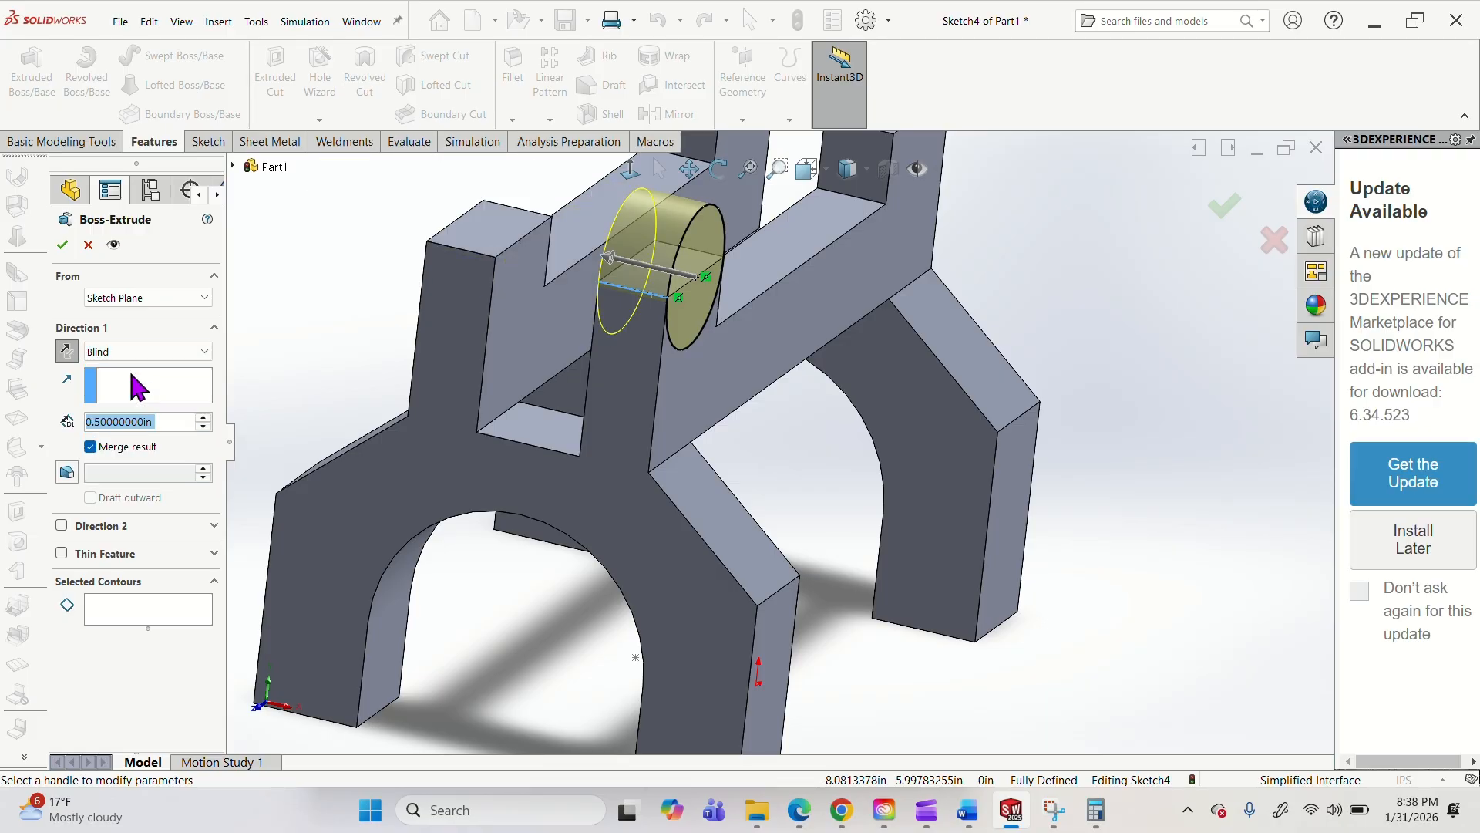
click(205, 418)
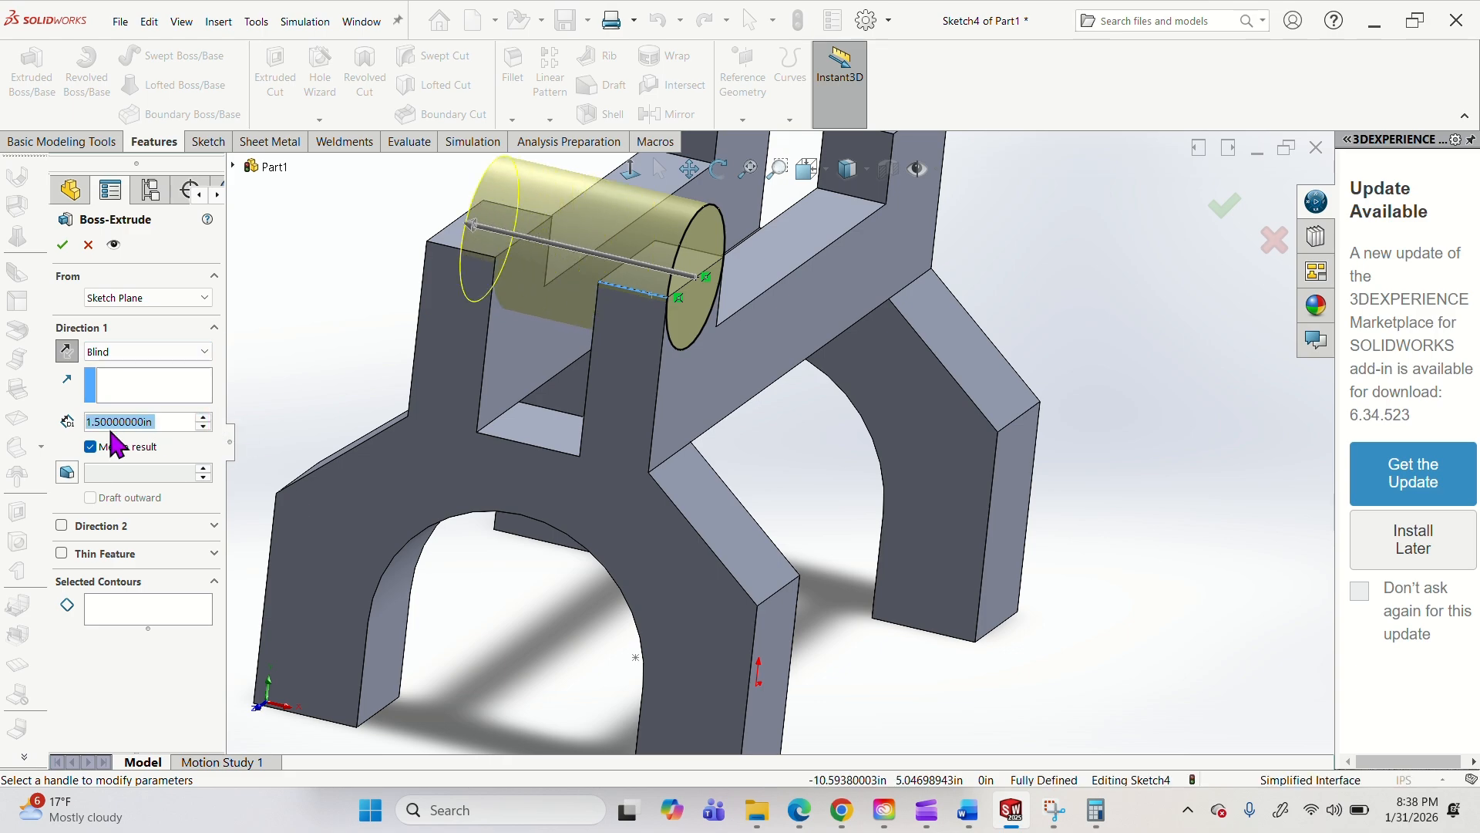
Try ending the boss extrusion with Up To Surface at the inner side face of the circle's upright.
click(125, 353)
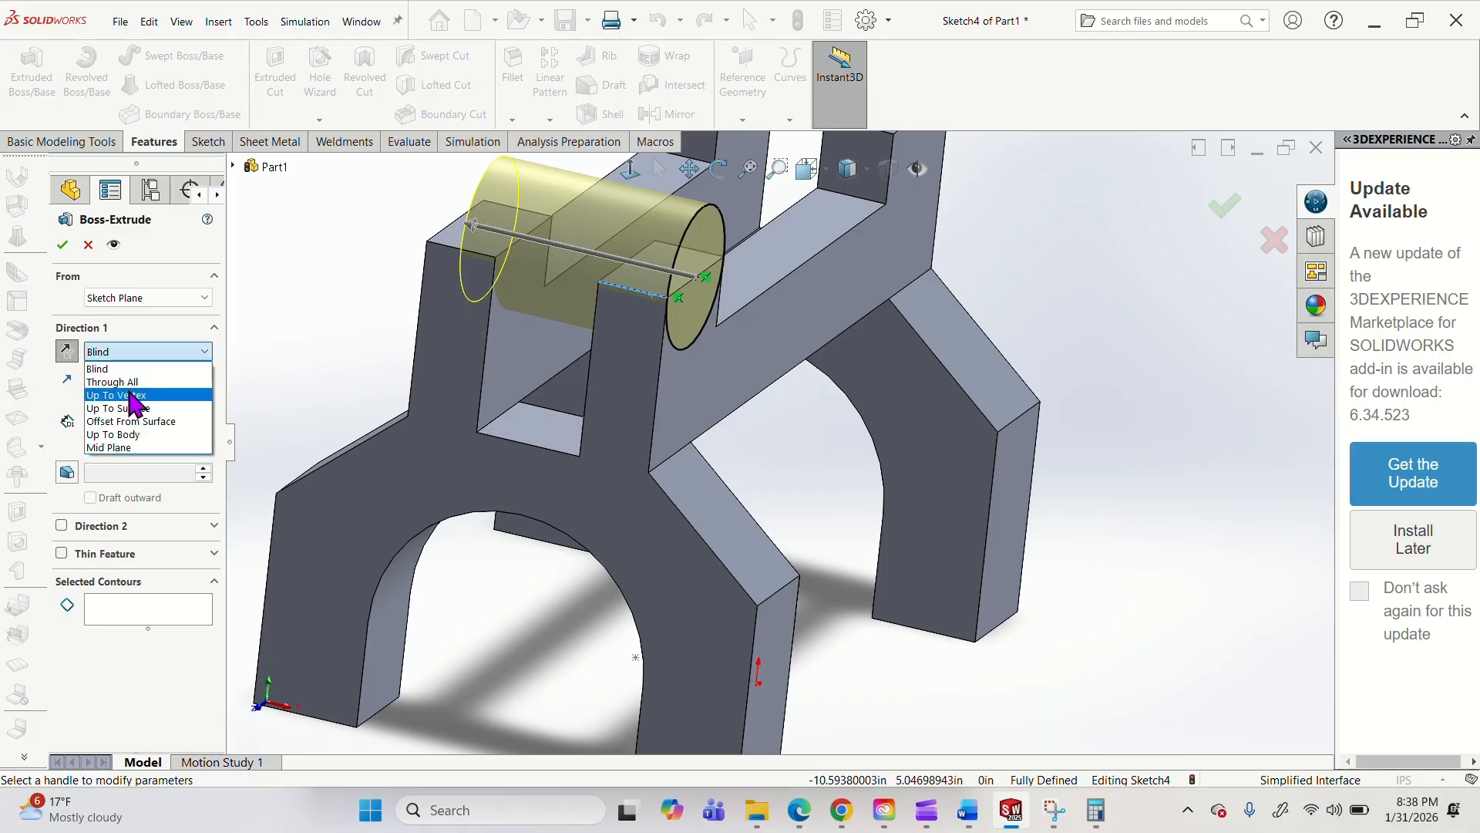
click(174, 409)
scroll(622, 356, down, 3)
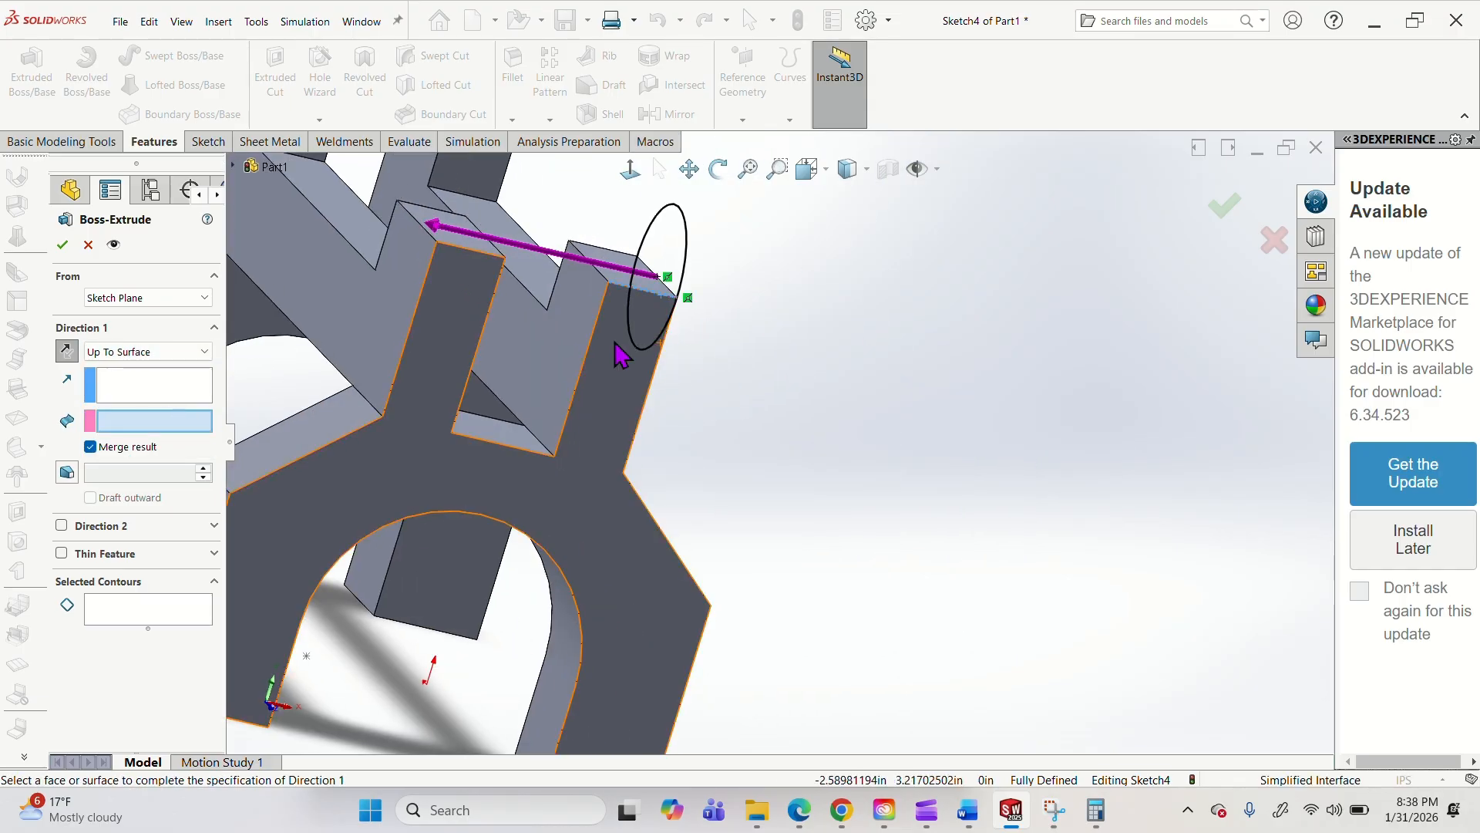
click(621, 356)
middle_drag(704, 420, 592, 409)
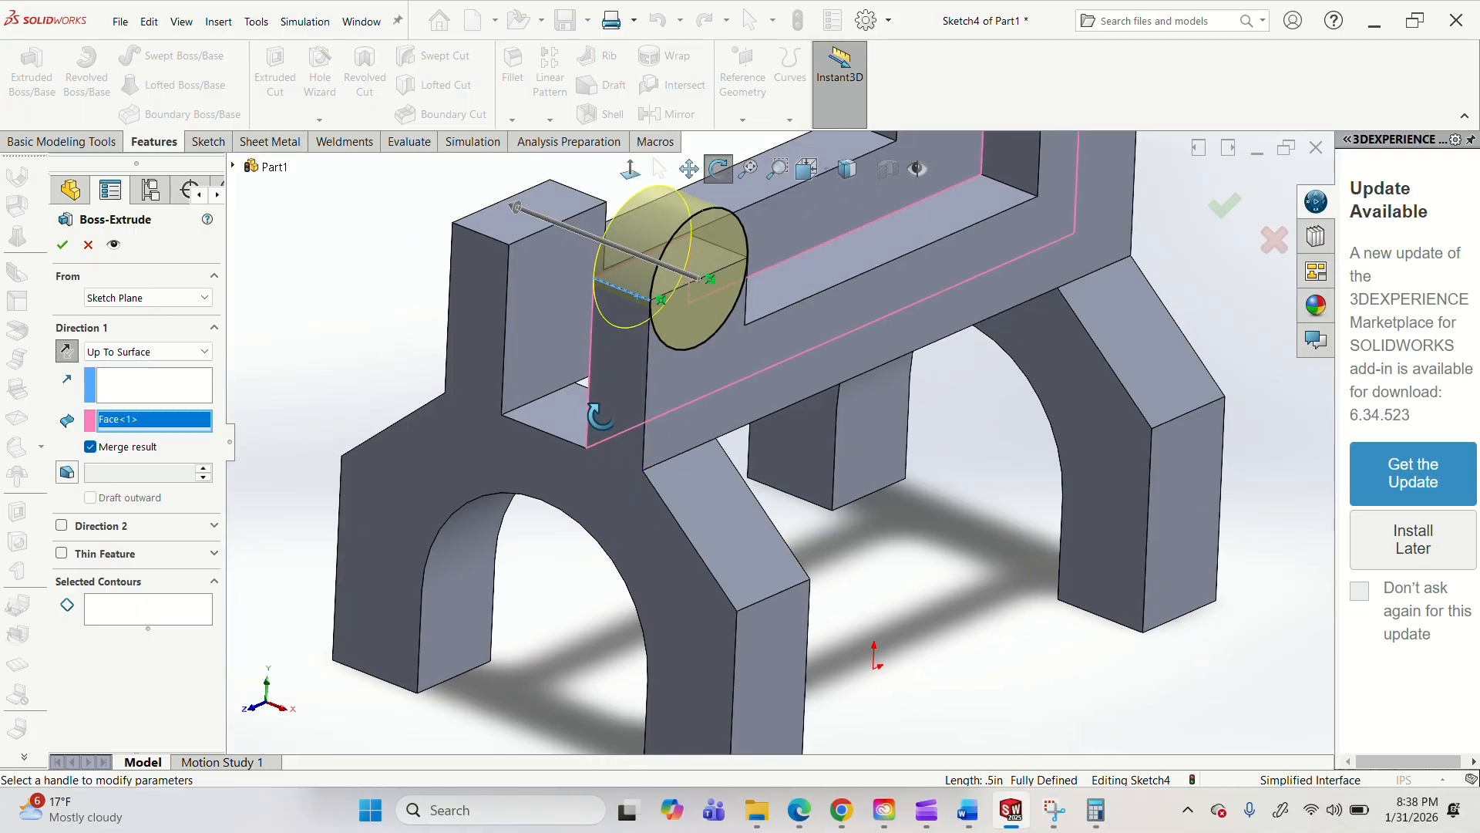
Try ending the boss extrusion with Up To Vertex at the inner top corner of the same upright.
click(151, 354)
click(115, 395)
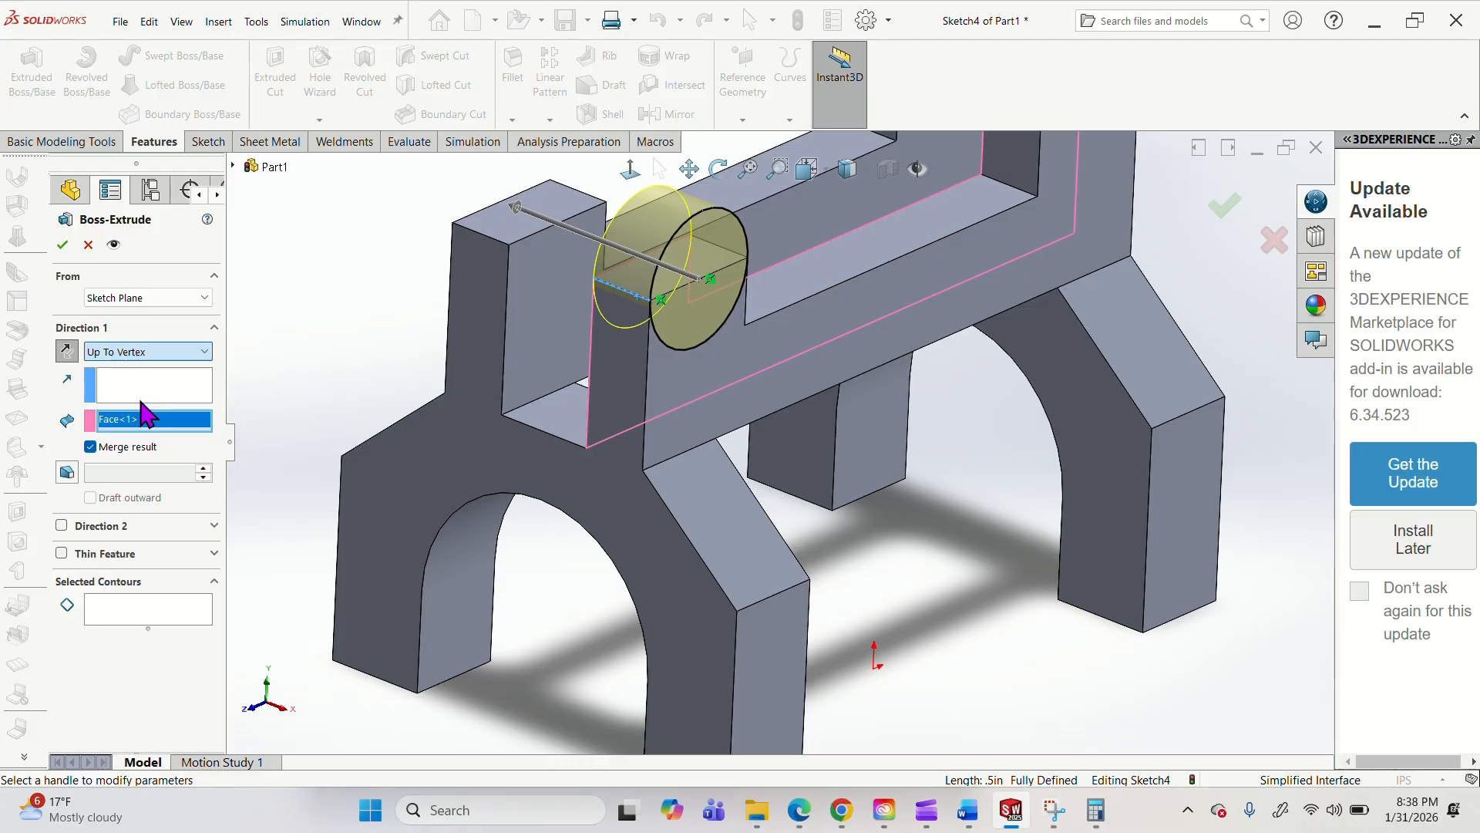
middle_drag(787, 363, 694, 323)
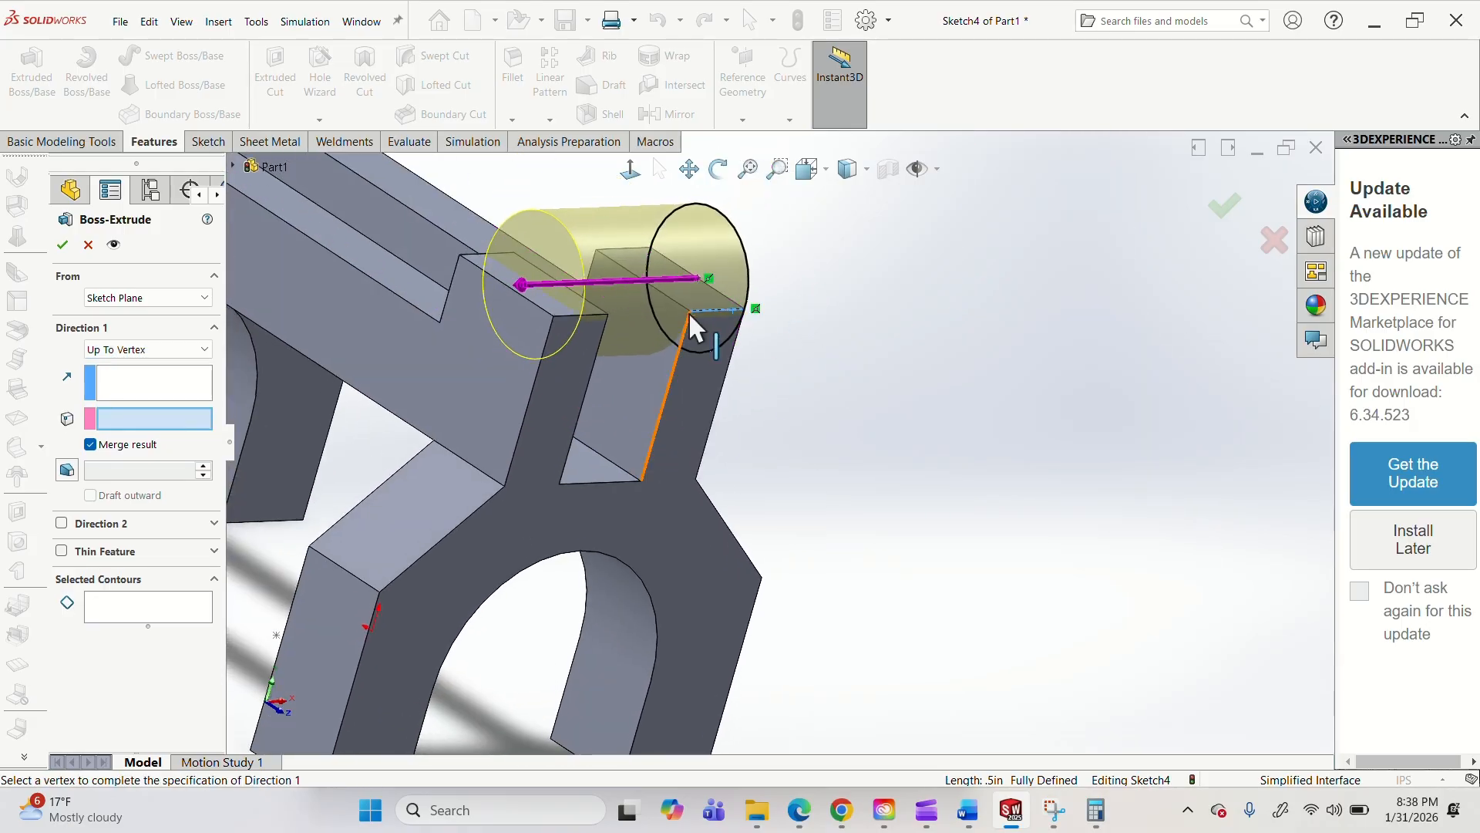
click(694, 322)
middle_drag(727, 406, 633, 324)
Extrude the circle as a boss with Up To Surface, ending at the upright's inner side face.
click(137, 350)
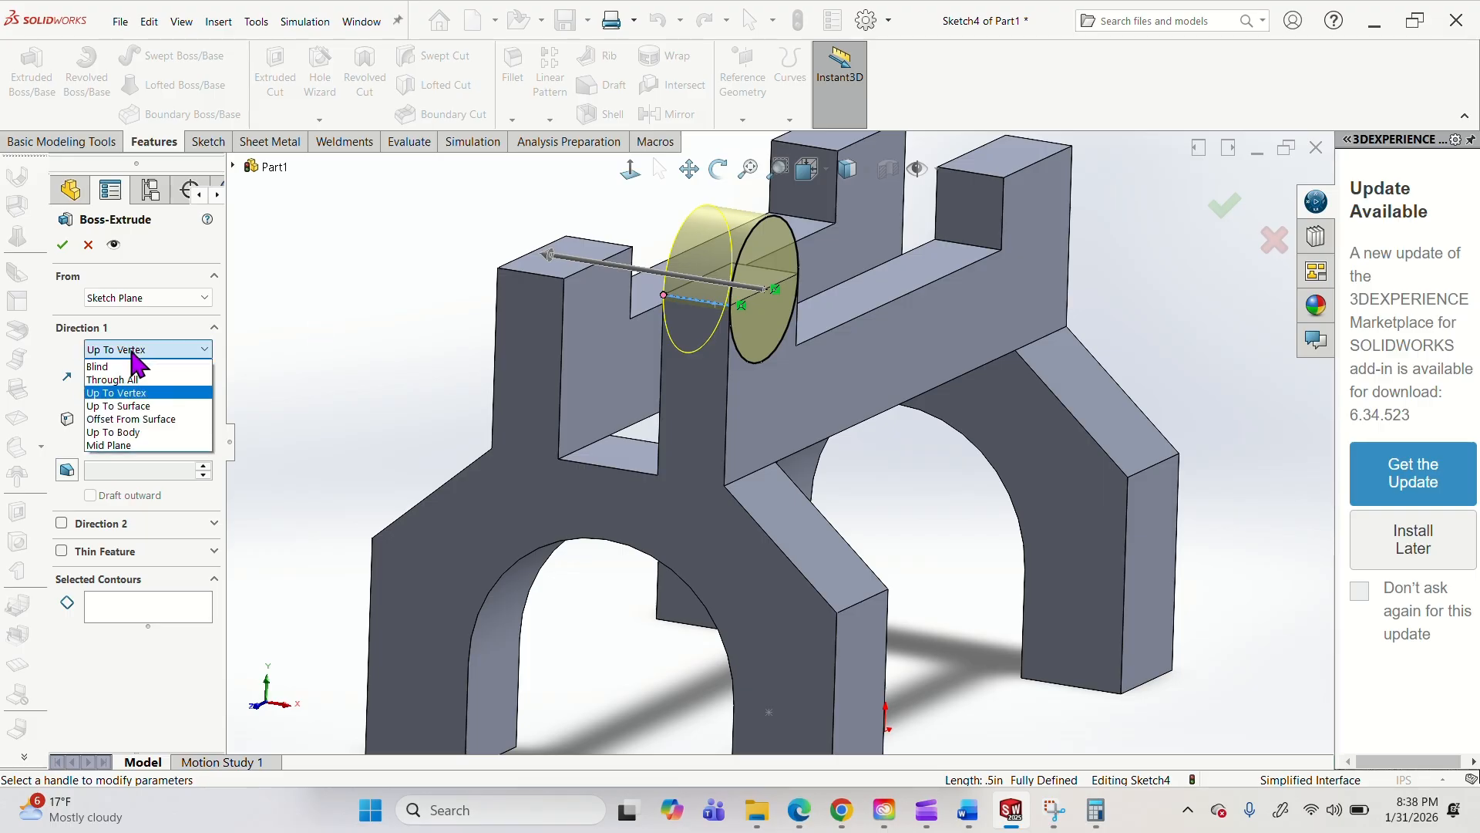
click(158, 406)
middle_drag(678, 393, 817, 382)
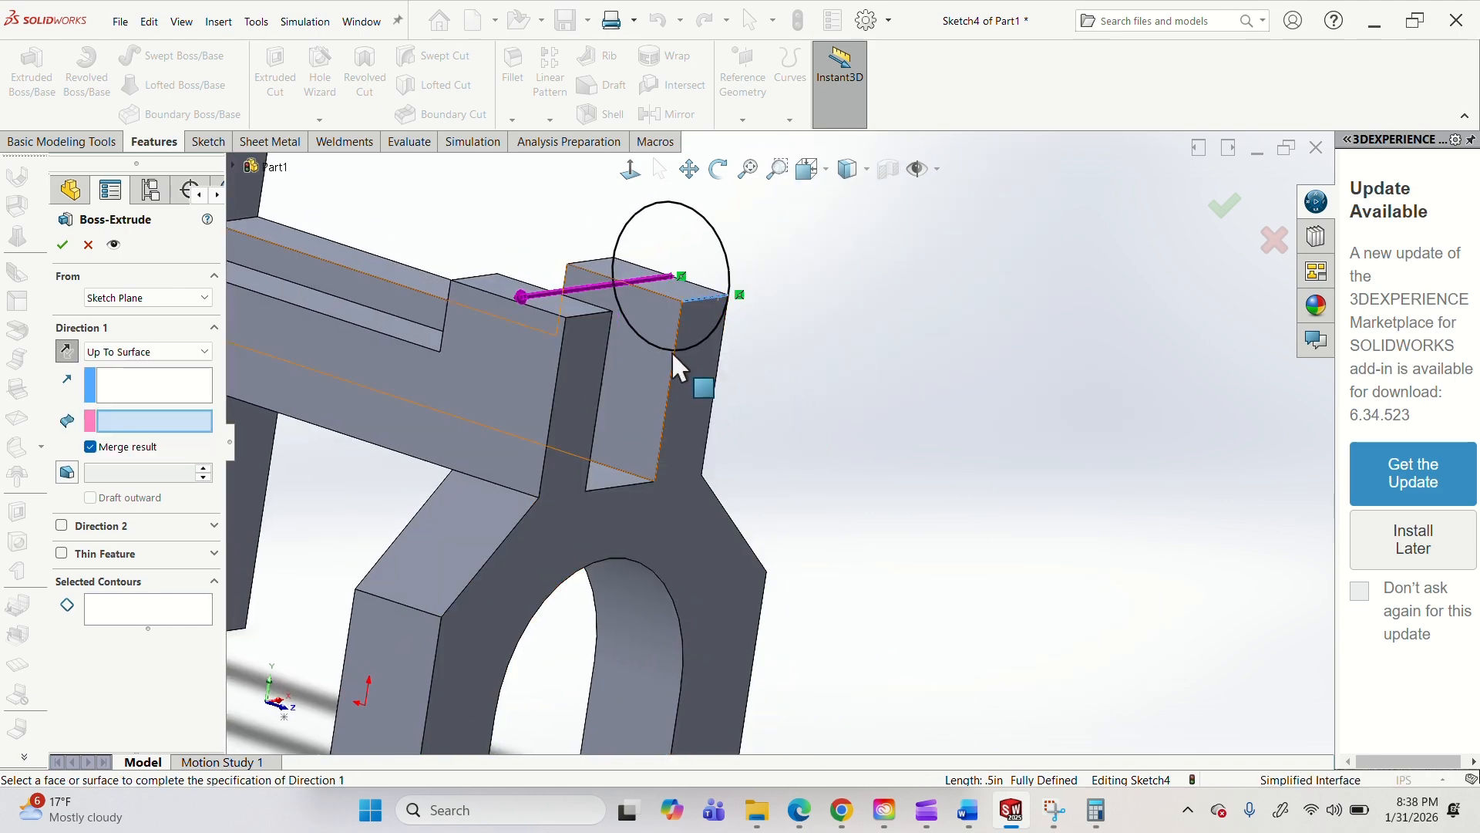
click(669, 364)
middle_drag(671, 299, 681, 314)
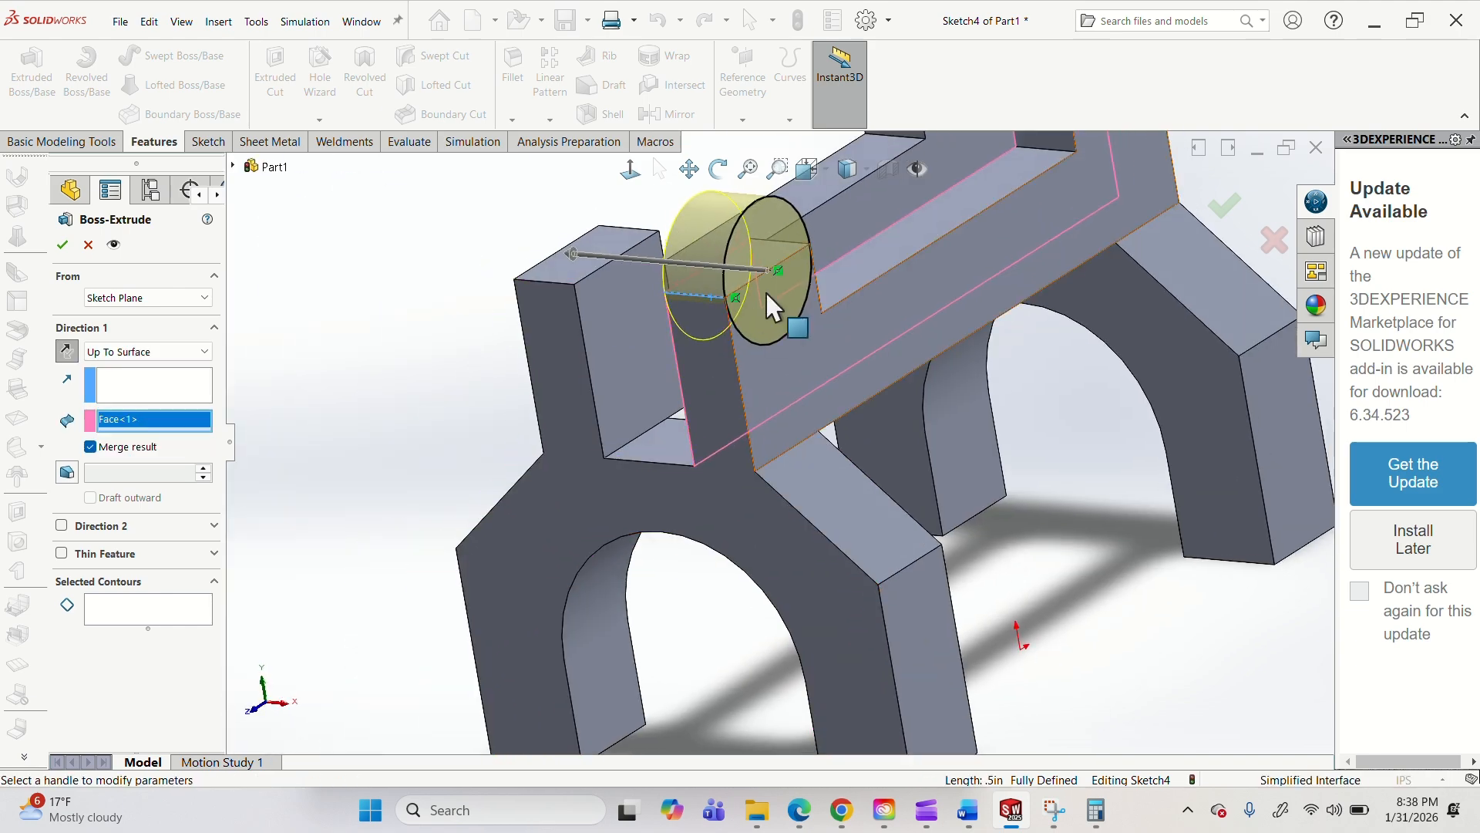
middle_drag(771, 312, 617, 416)
click(62, 245)
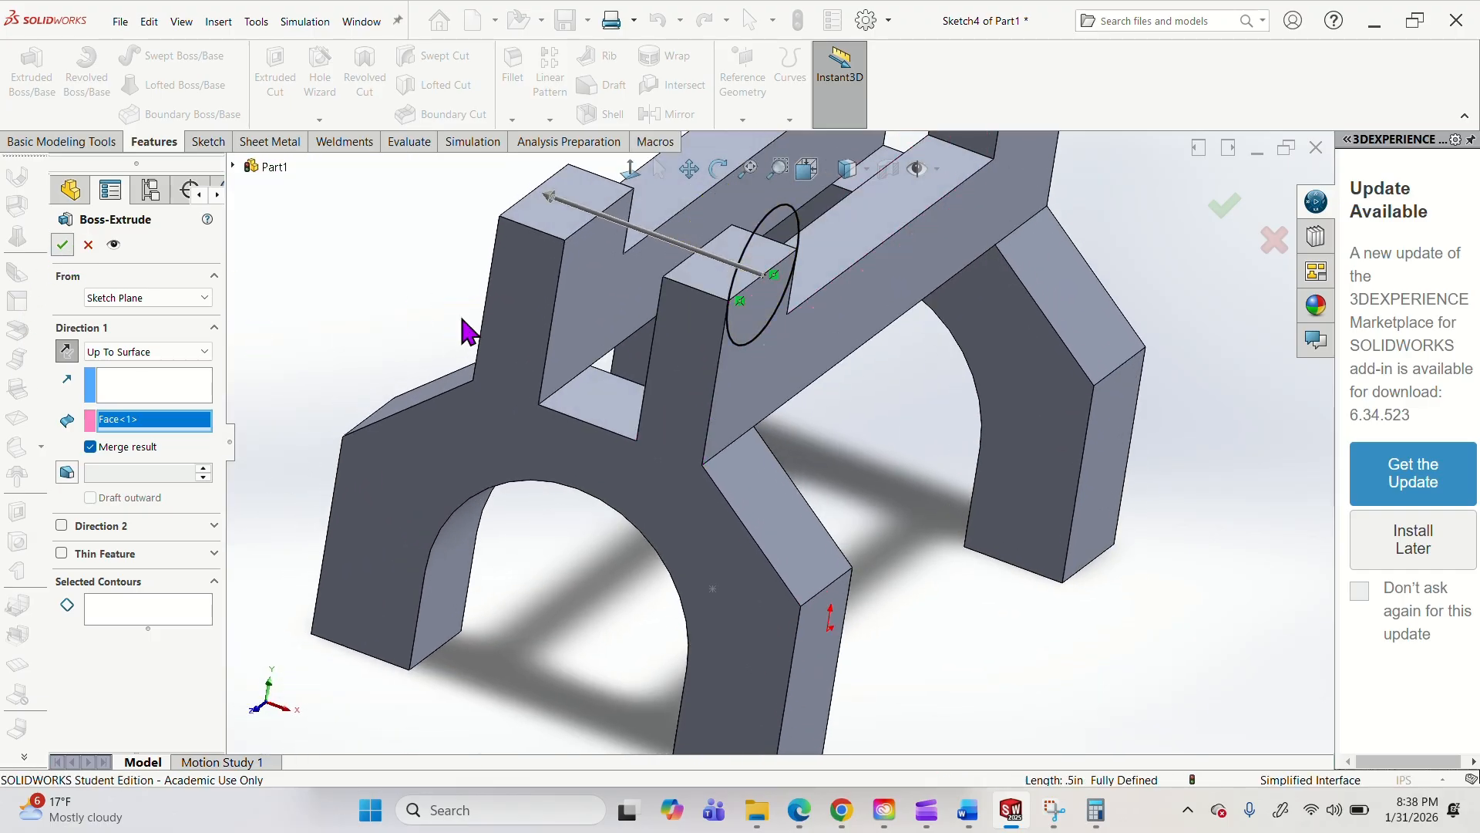
Start a sketch on the outer side face of the upper body that carries the rounded boss.
scroll(786, 373, up, 6)
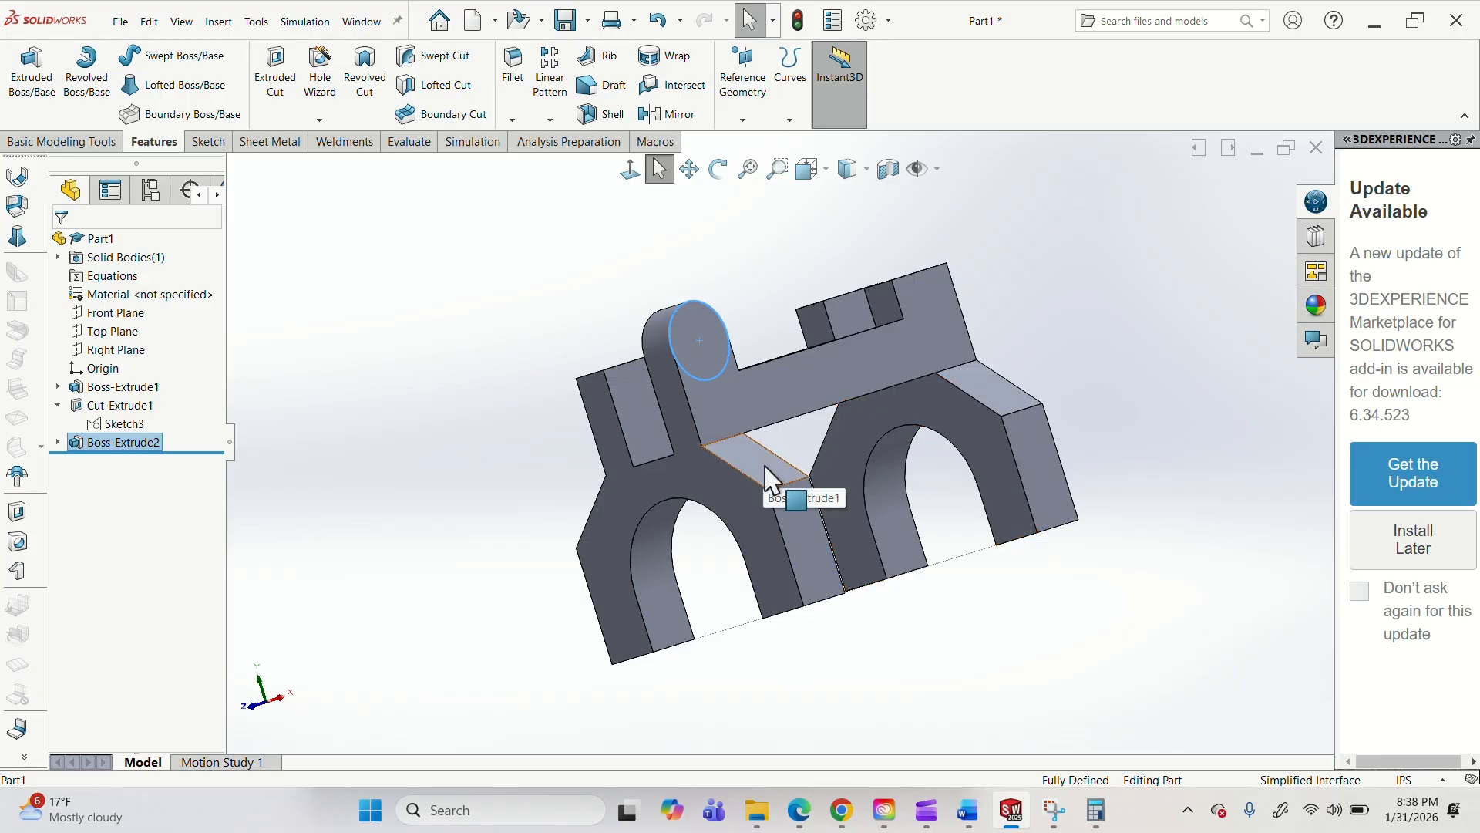
middle_drag(793, 496, 654, 409)
click(655, 398)
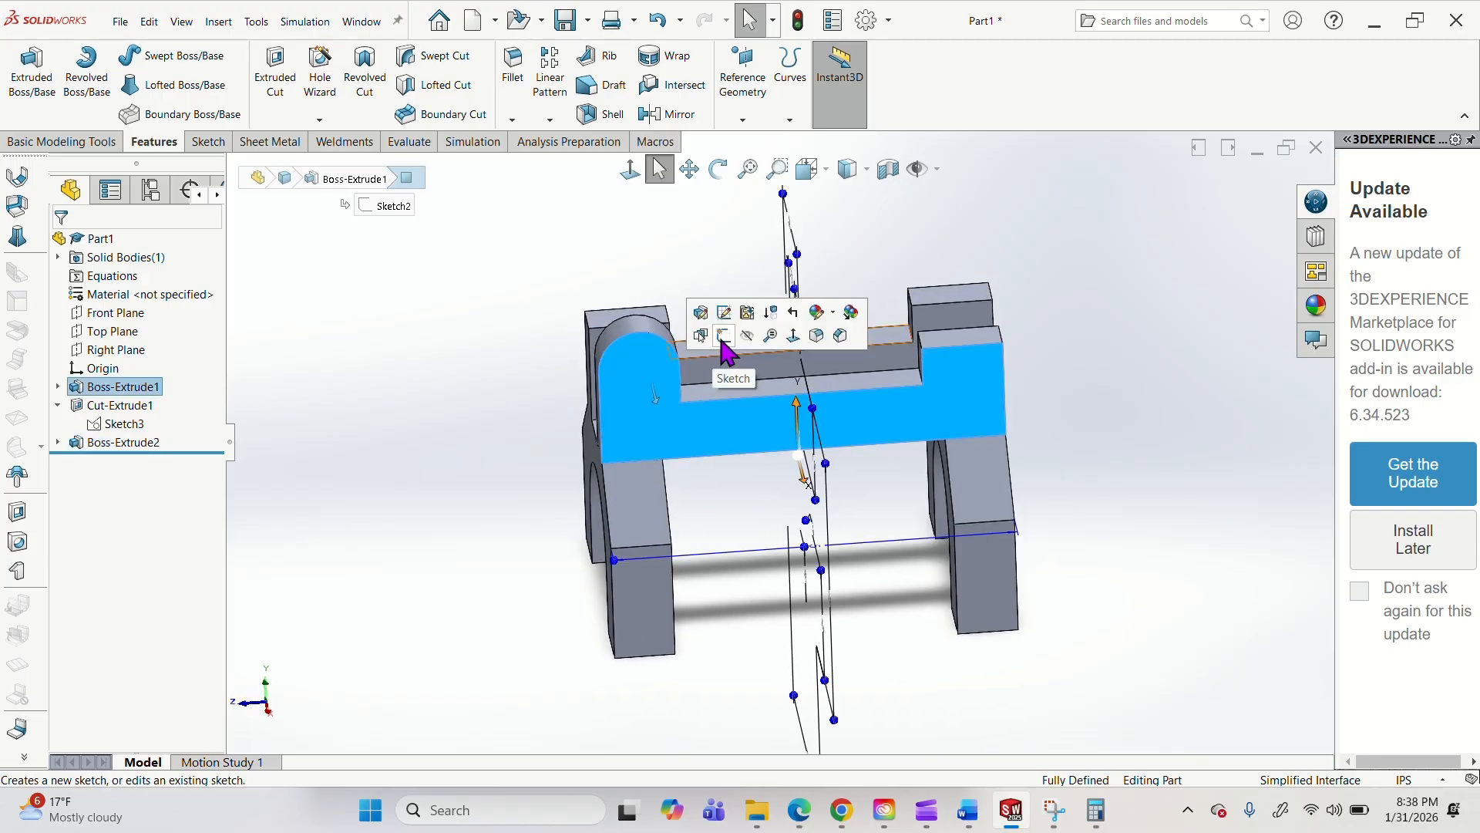
click(723, 336)
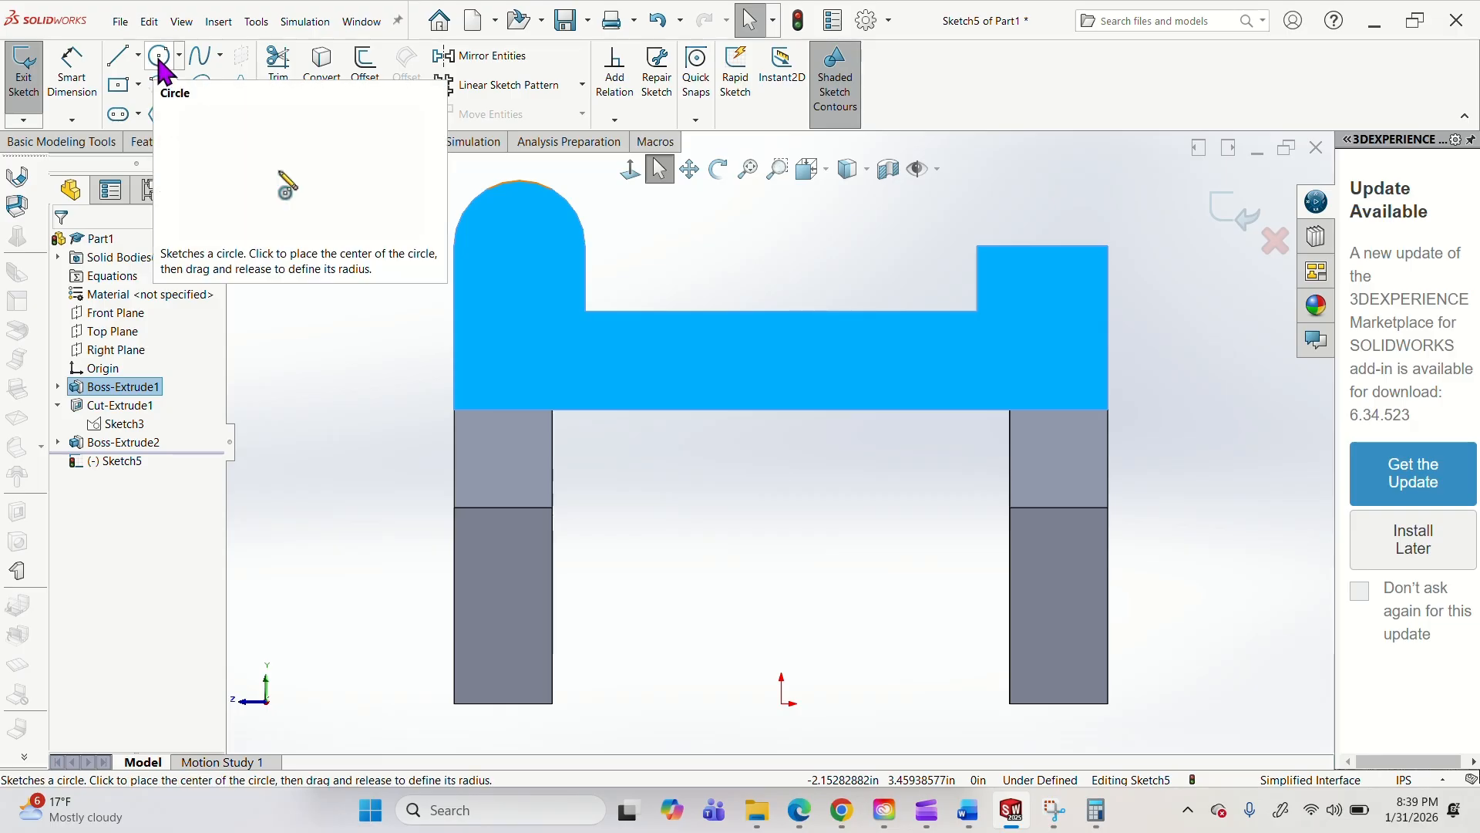
click(159, 60)
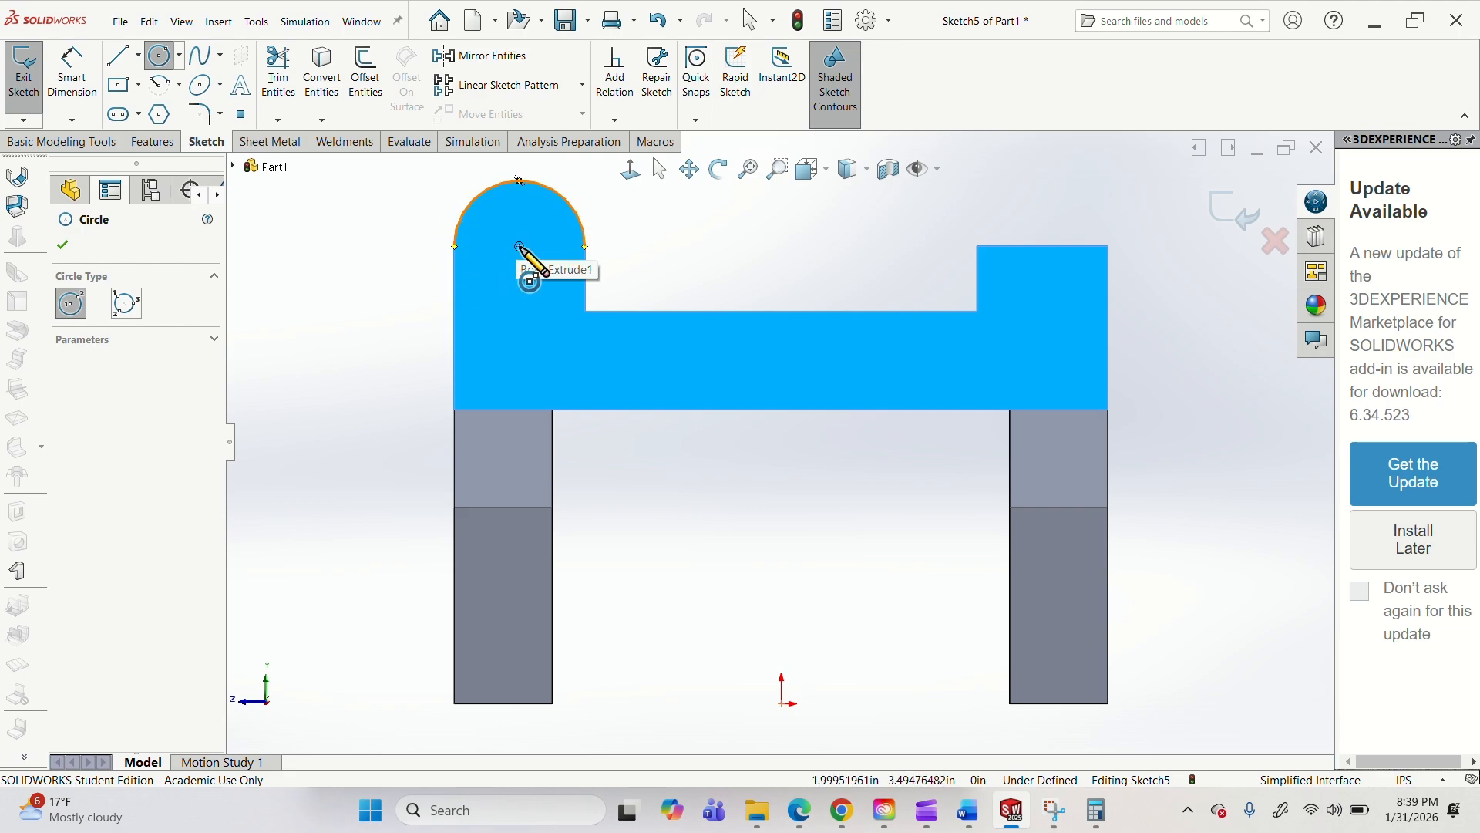
drag(520, 247, 494, 264)
click(72, 71)
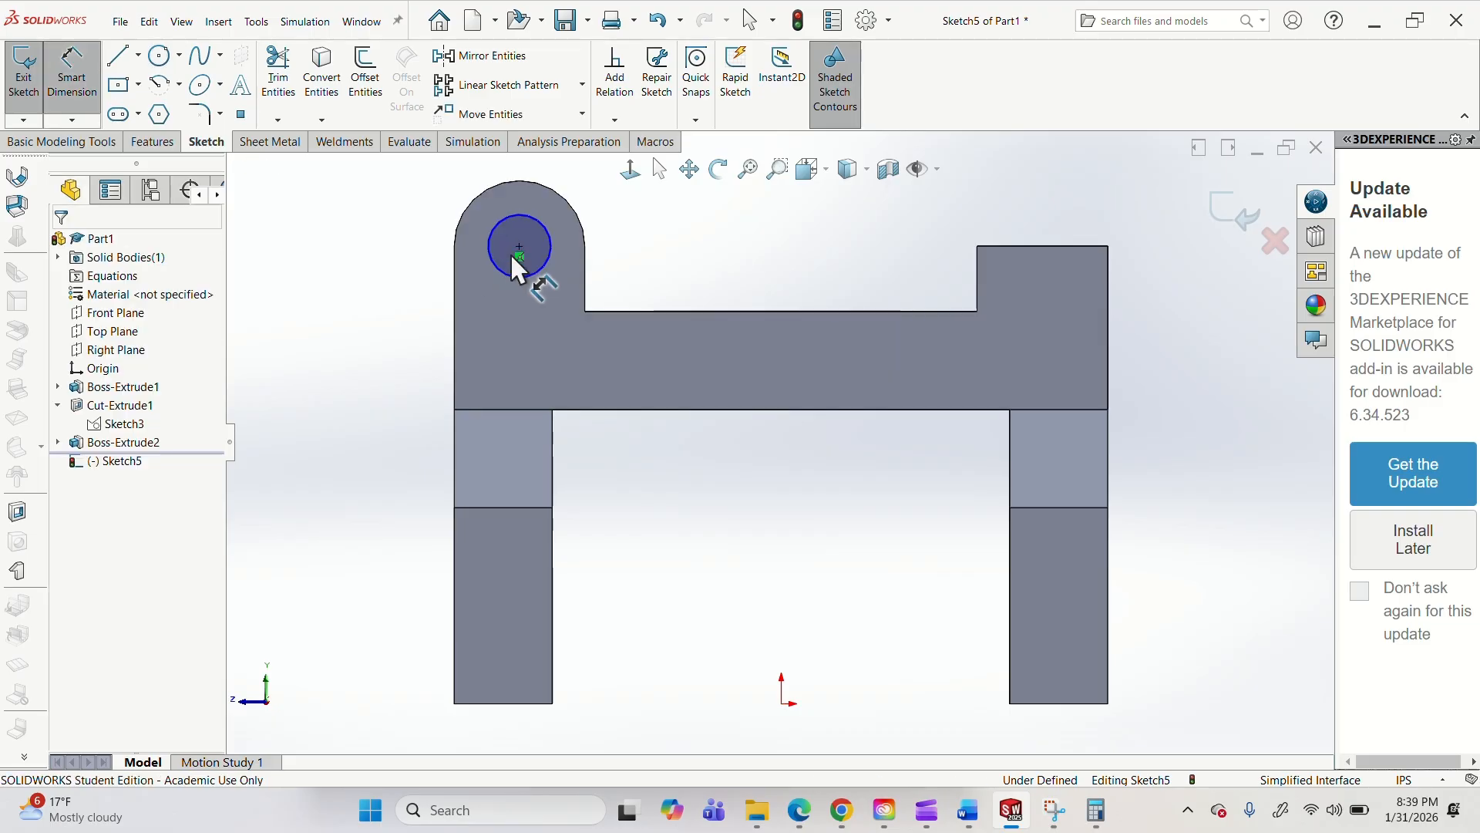
click(588, 229)
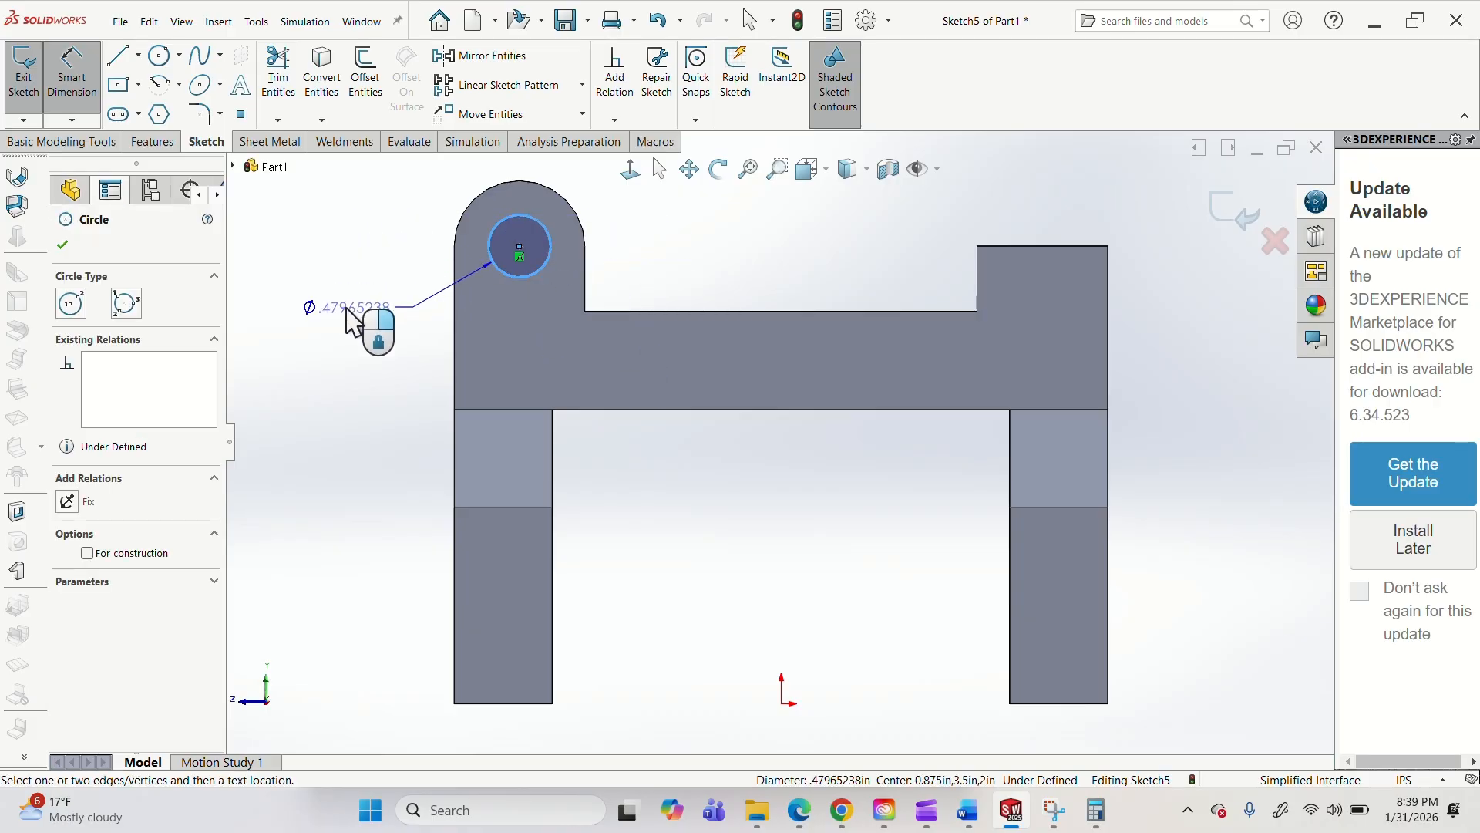
key(Escape)
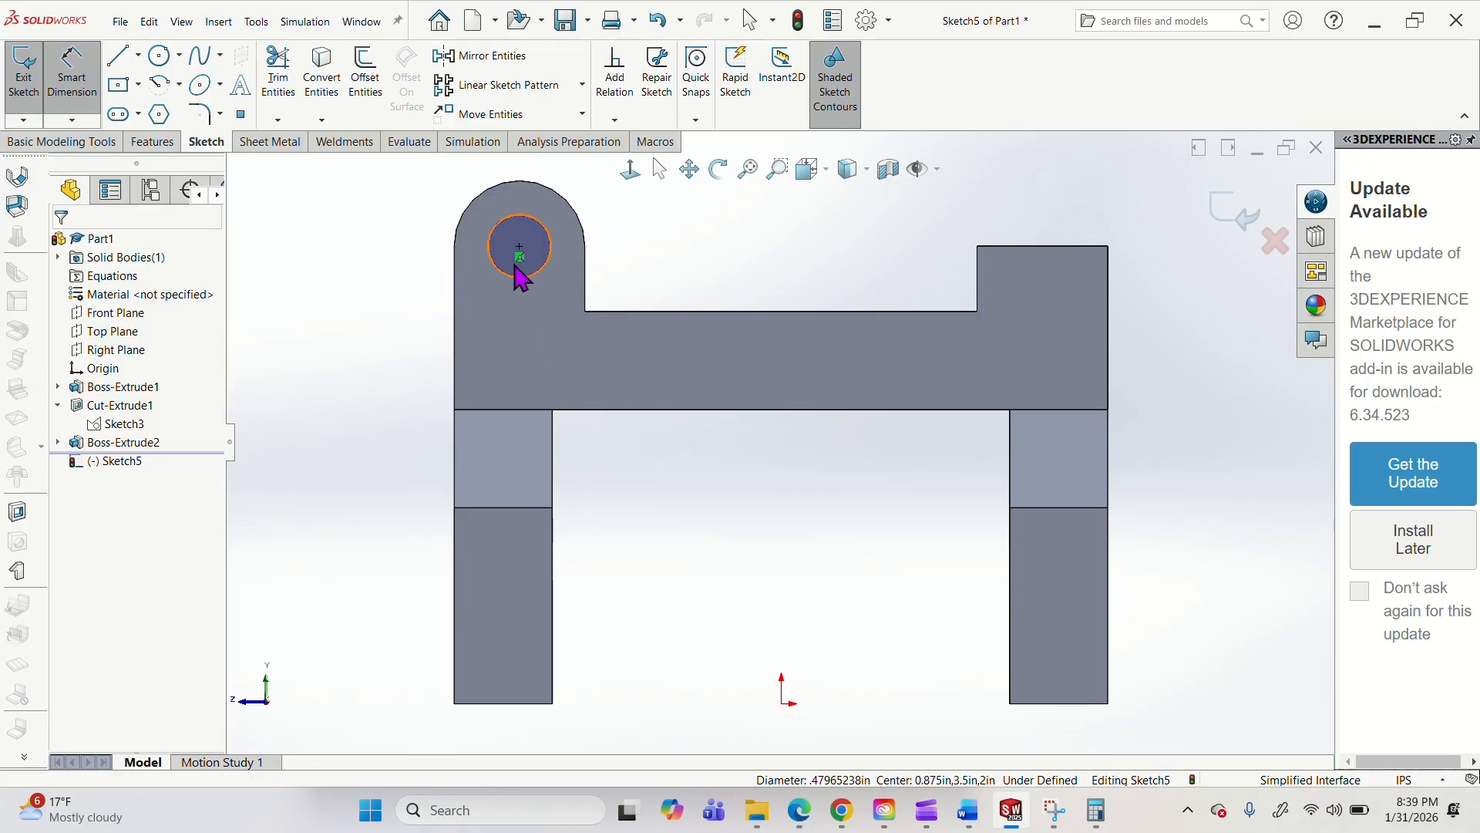
key(Escape)
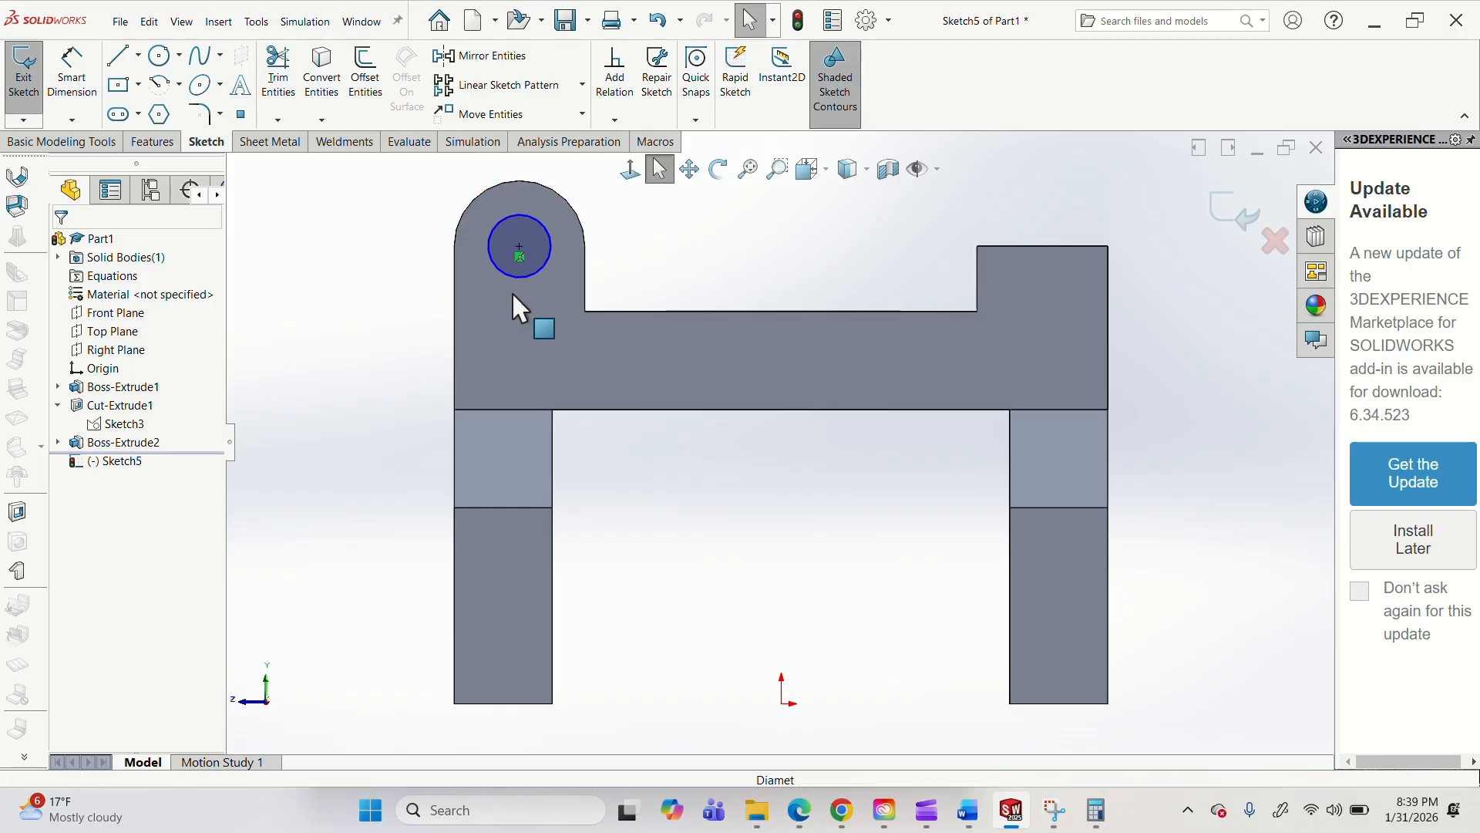
key(ctrl+z)
Sketch a circle centered on the rounded boss's arc and dimension its diameter to 0.5 in.
click(159, 56)
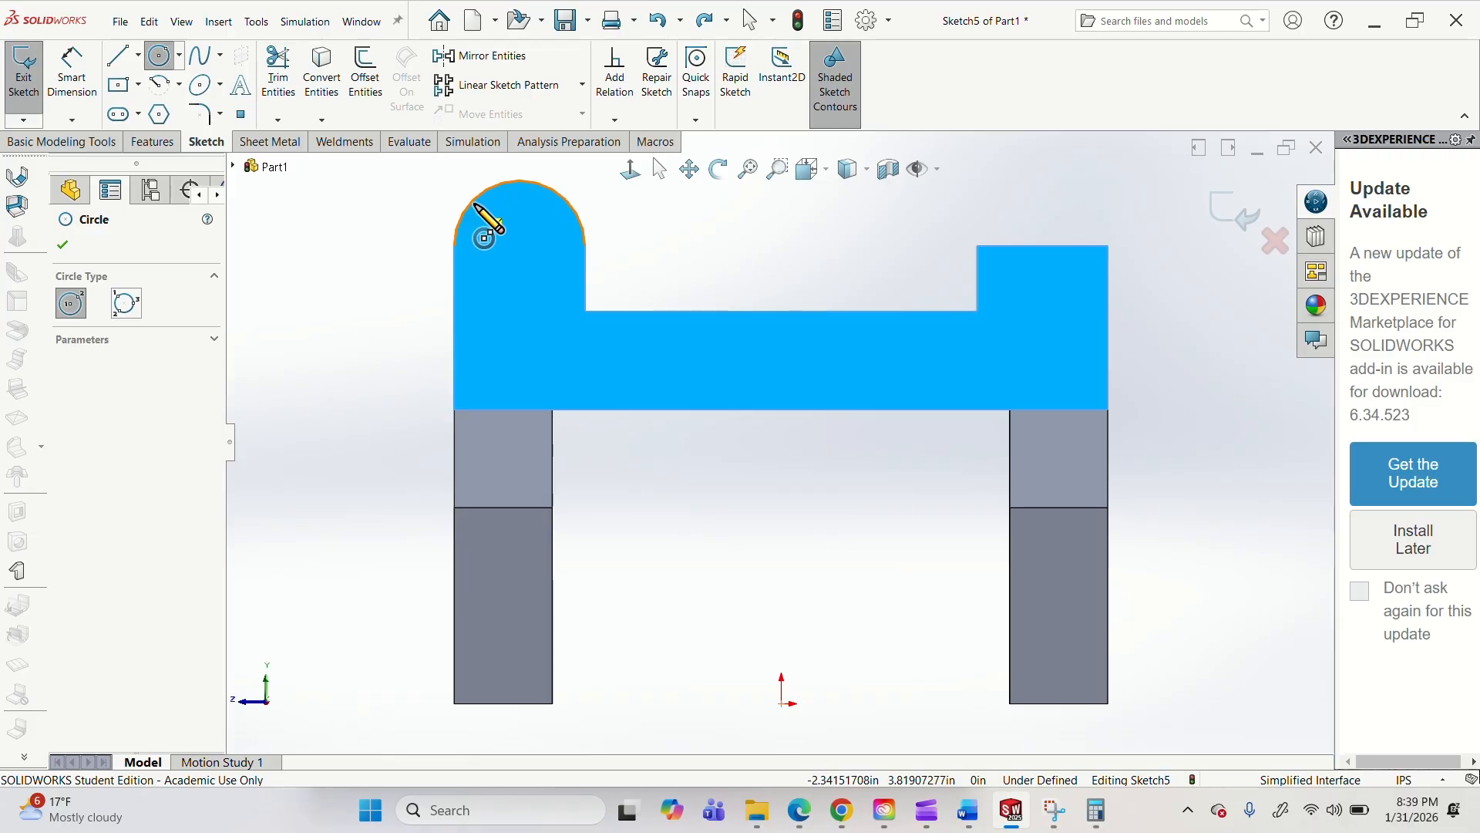
click(520, 247)
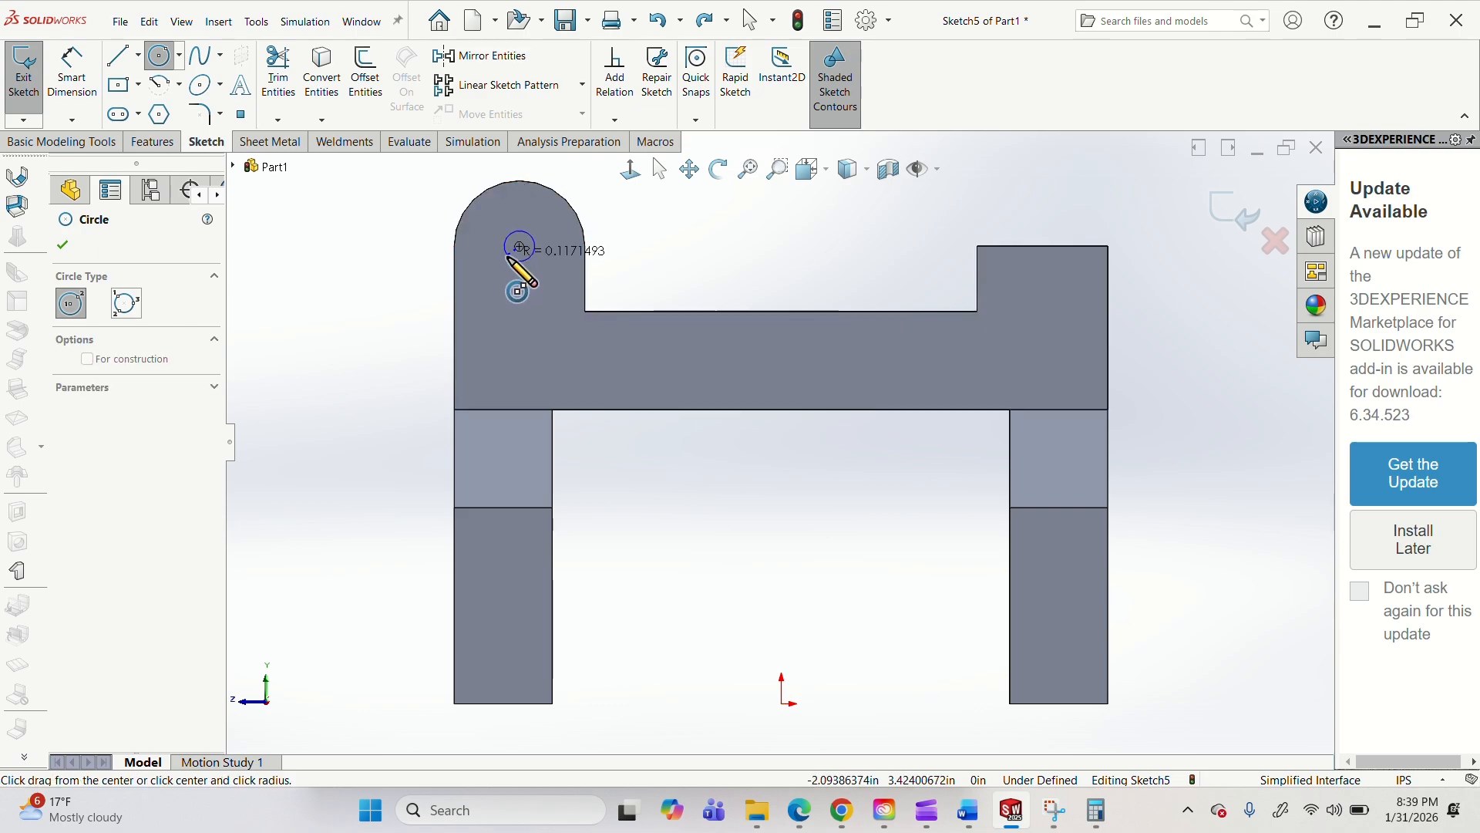
click(489, 256)
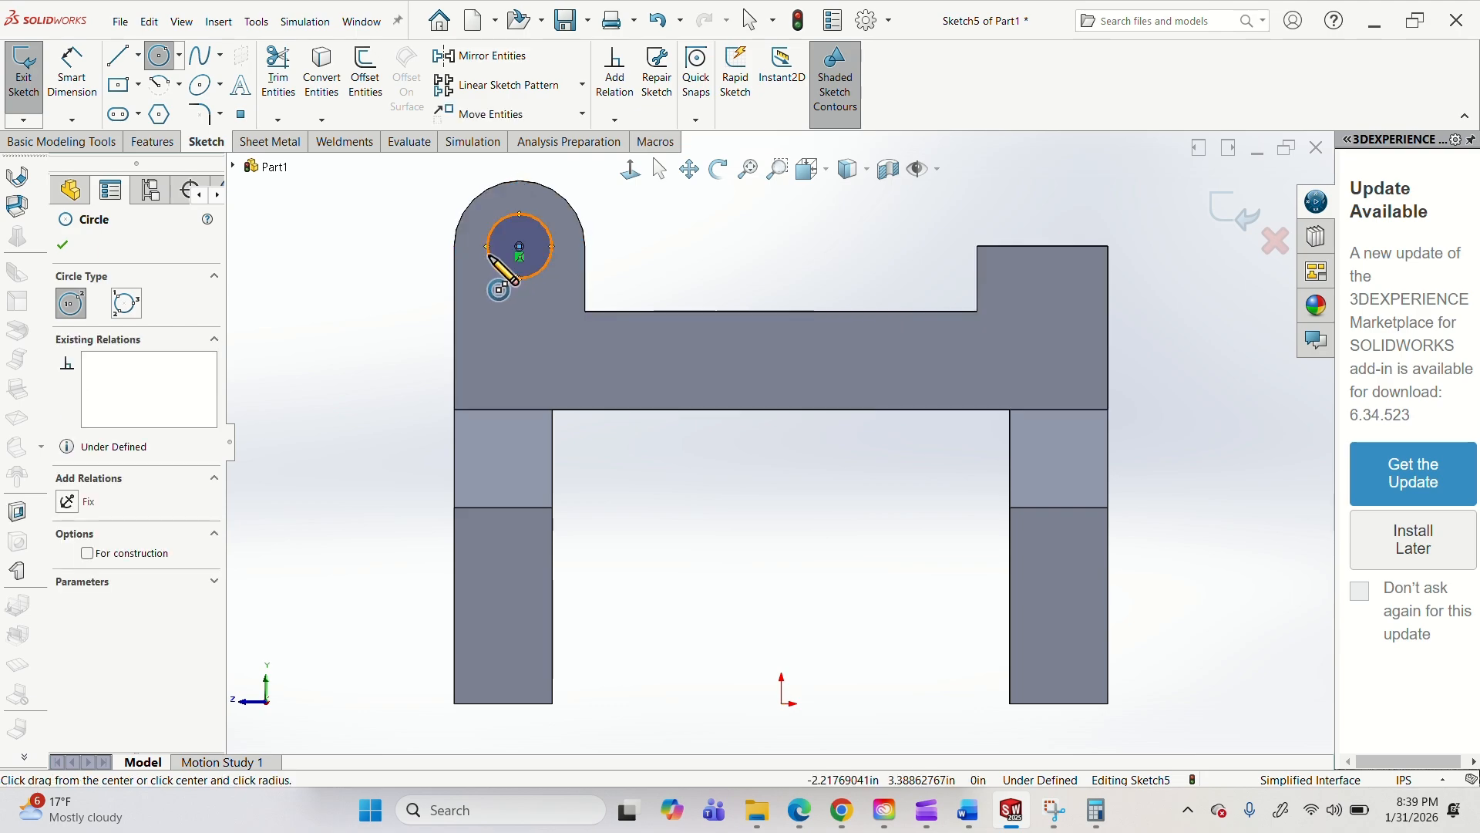
click(81, 76)
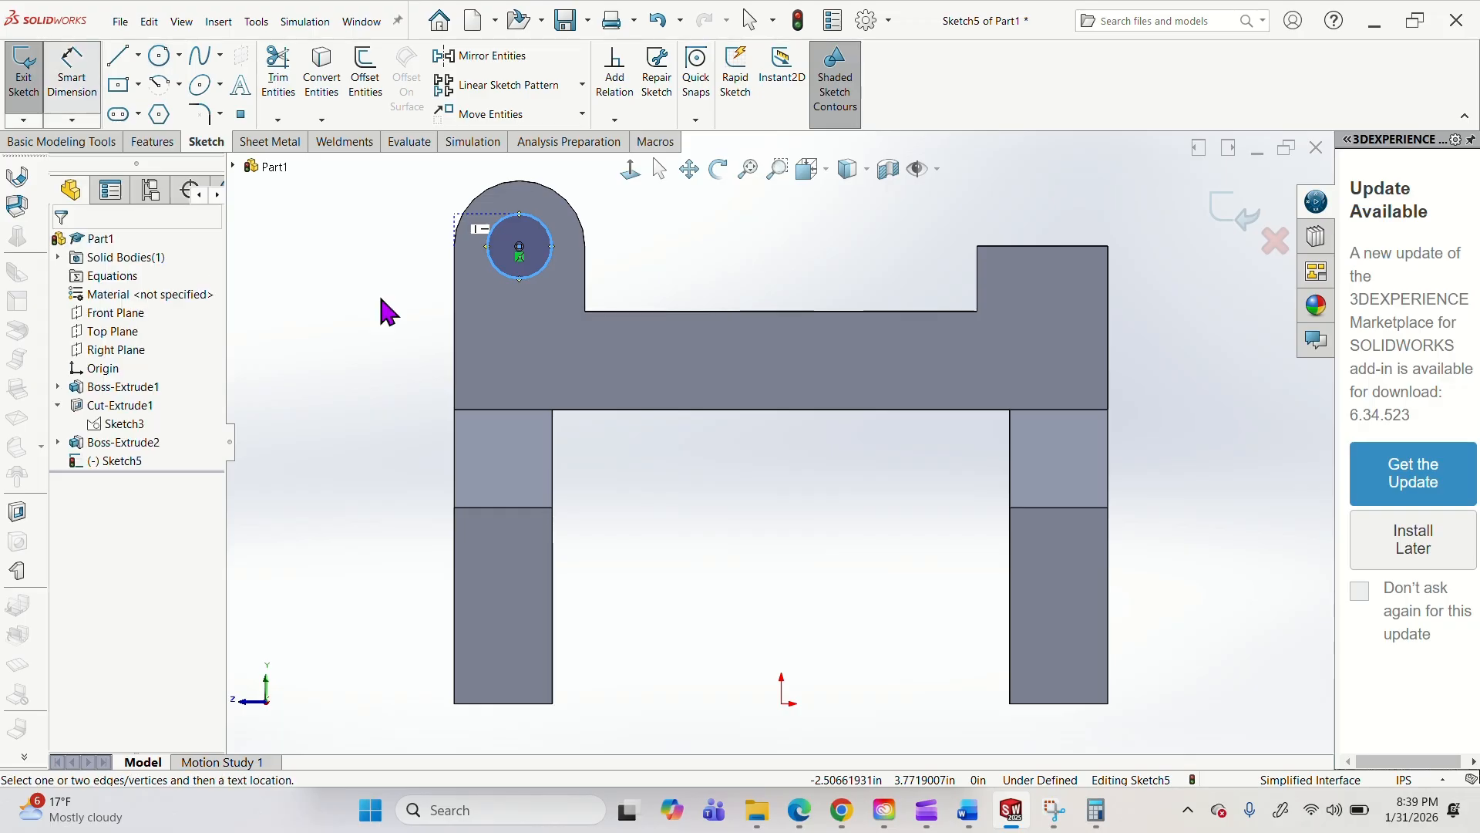
click(494, 272)
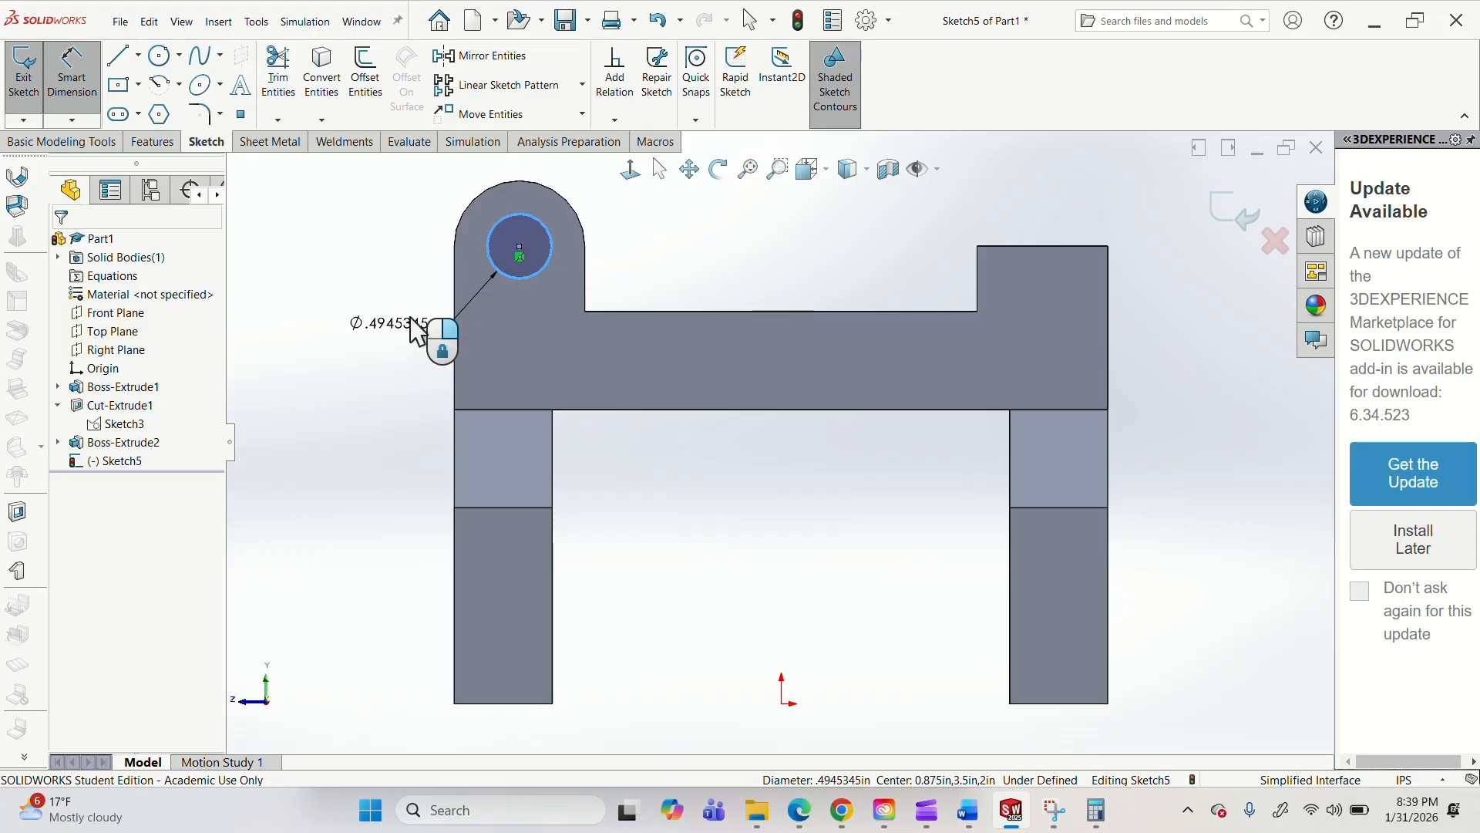
click(413, 329)
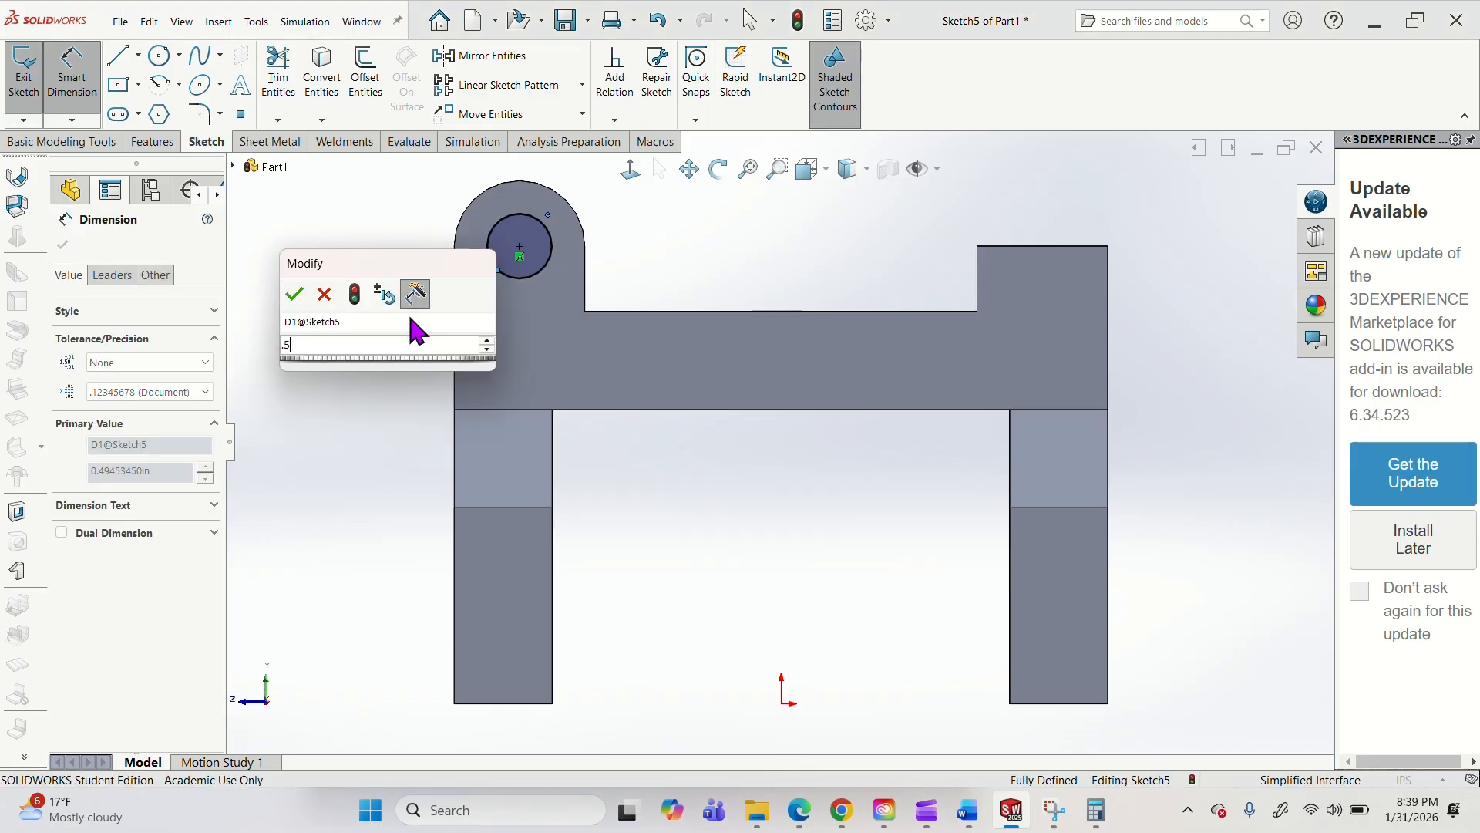
key(Return)
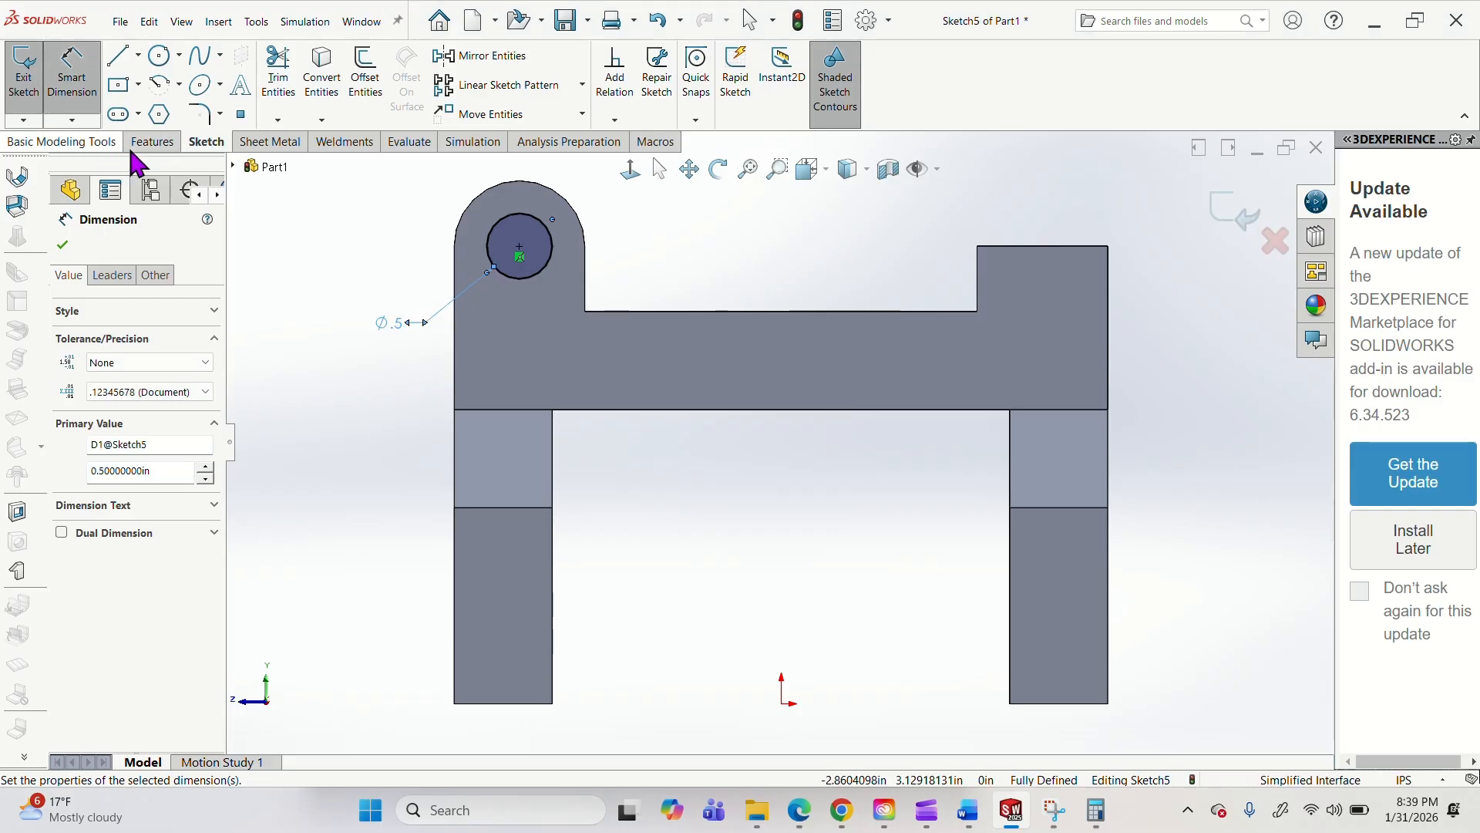
Cut the 0.5 in circle through the rounded boss with Up To Surface, ending at the upright's inner side face.
click(154, 142)
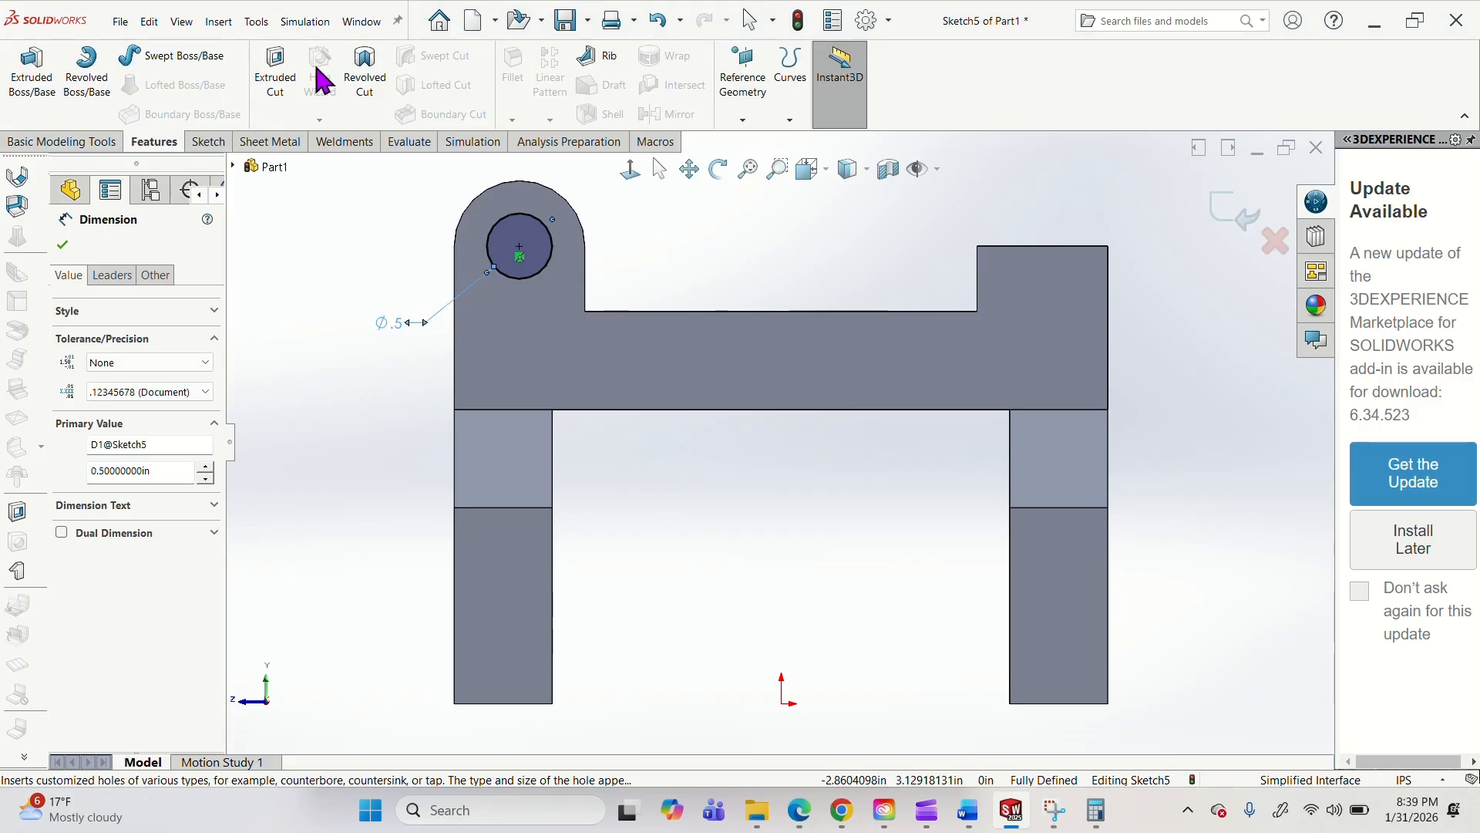
click(275, 73)
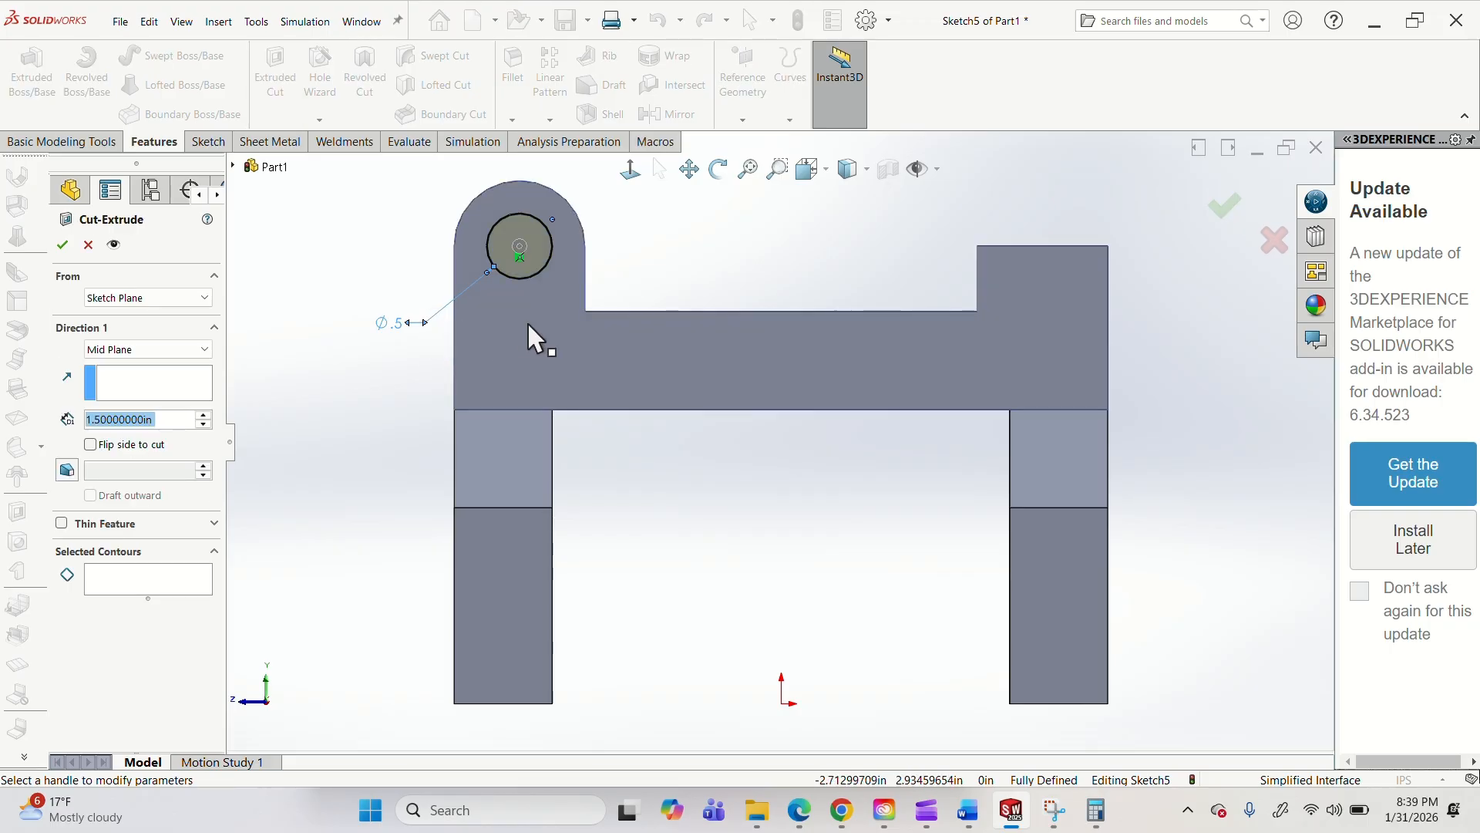
middle_drag(812, 289, 766, 362)
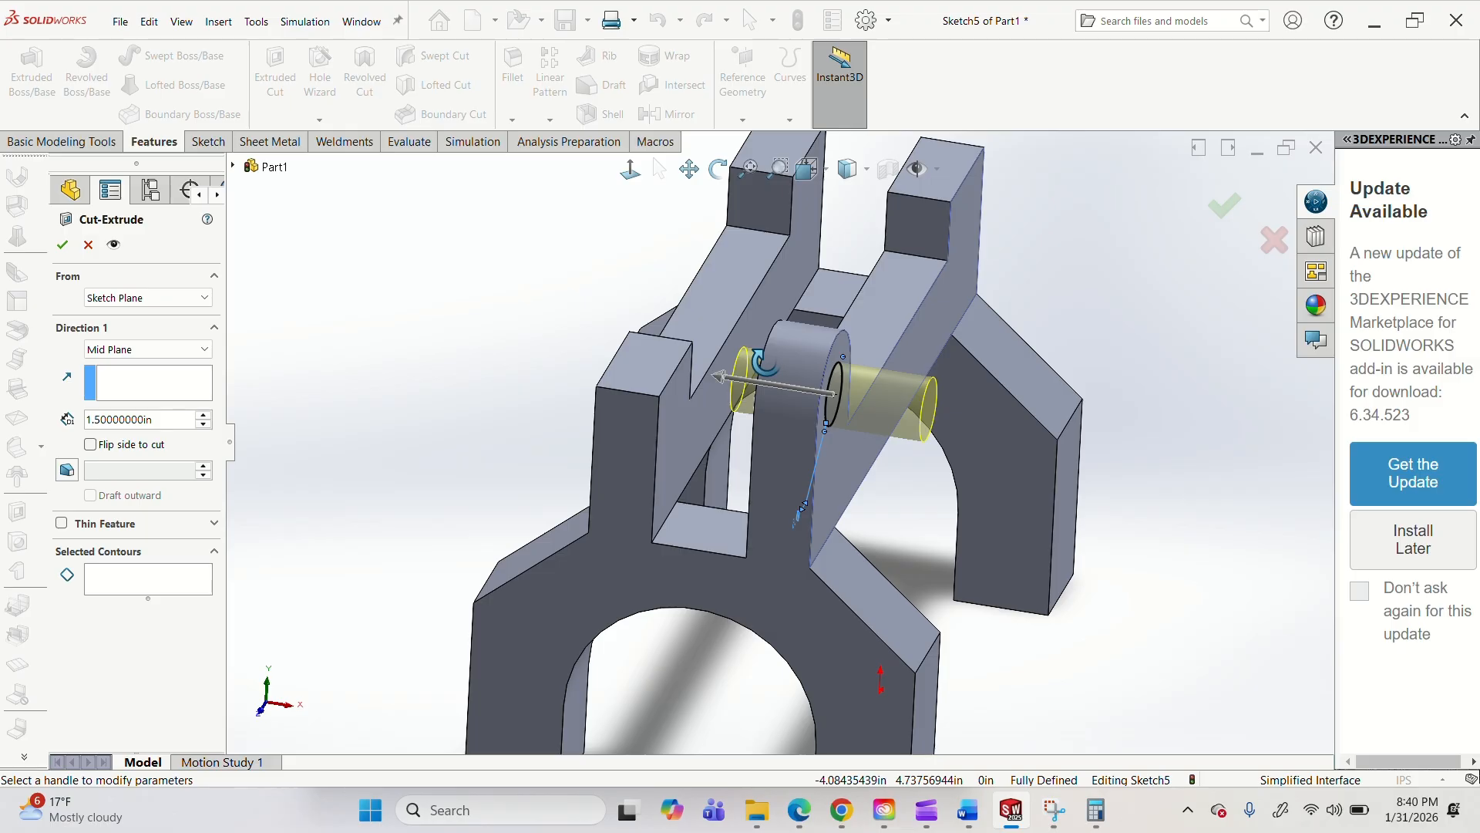
click(115, 349)
click(116, 360)
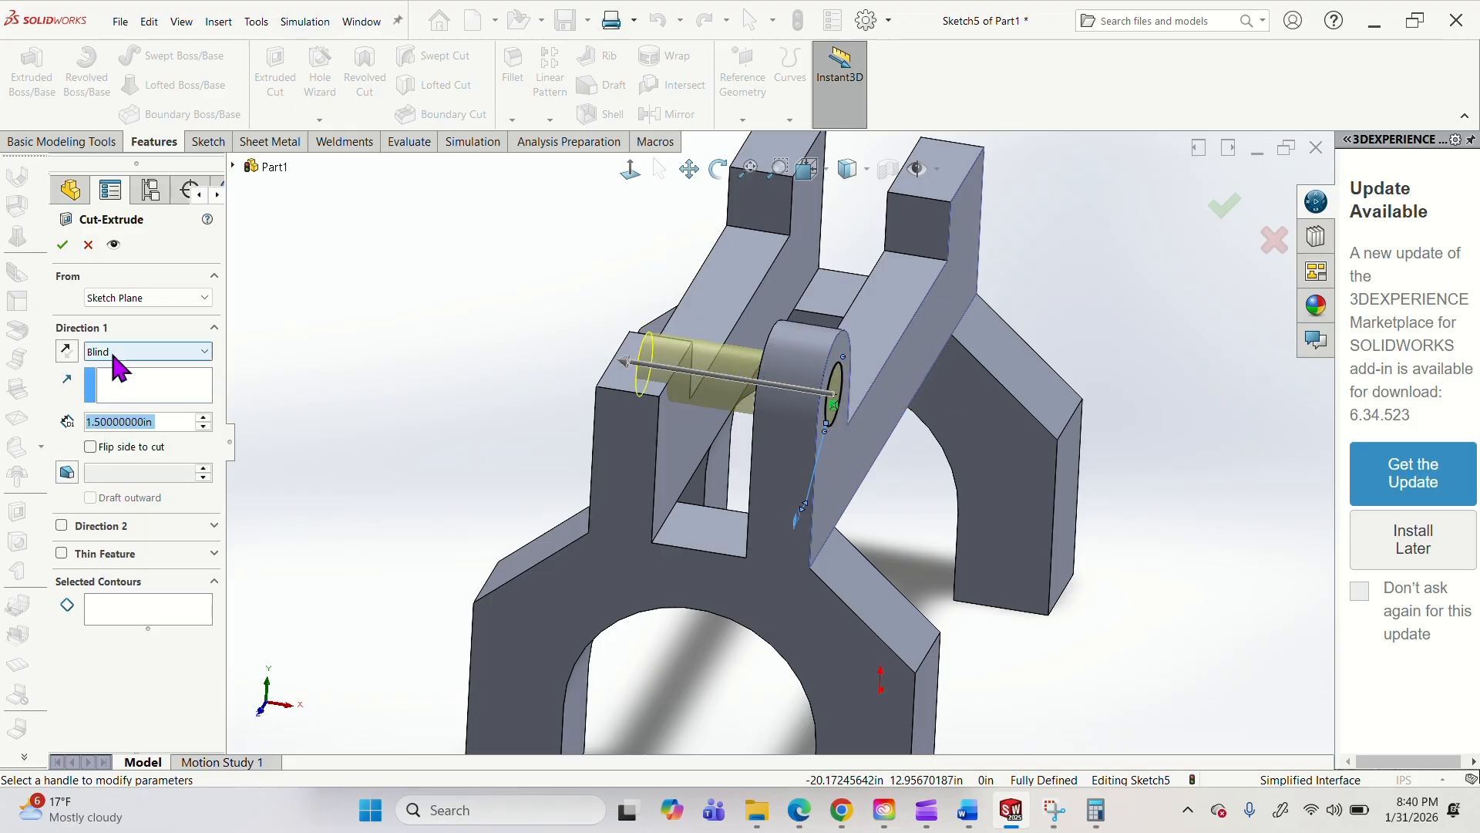
click(115, 352)
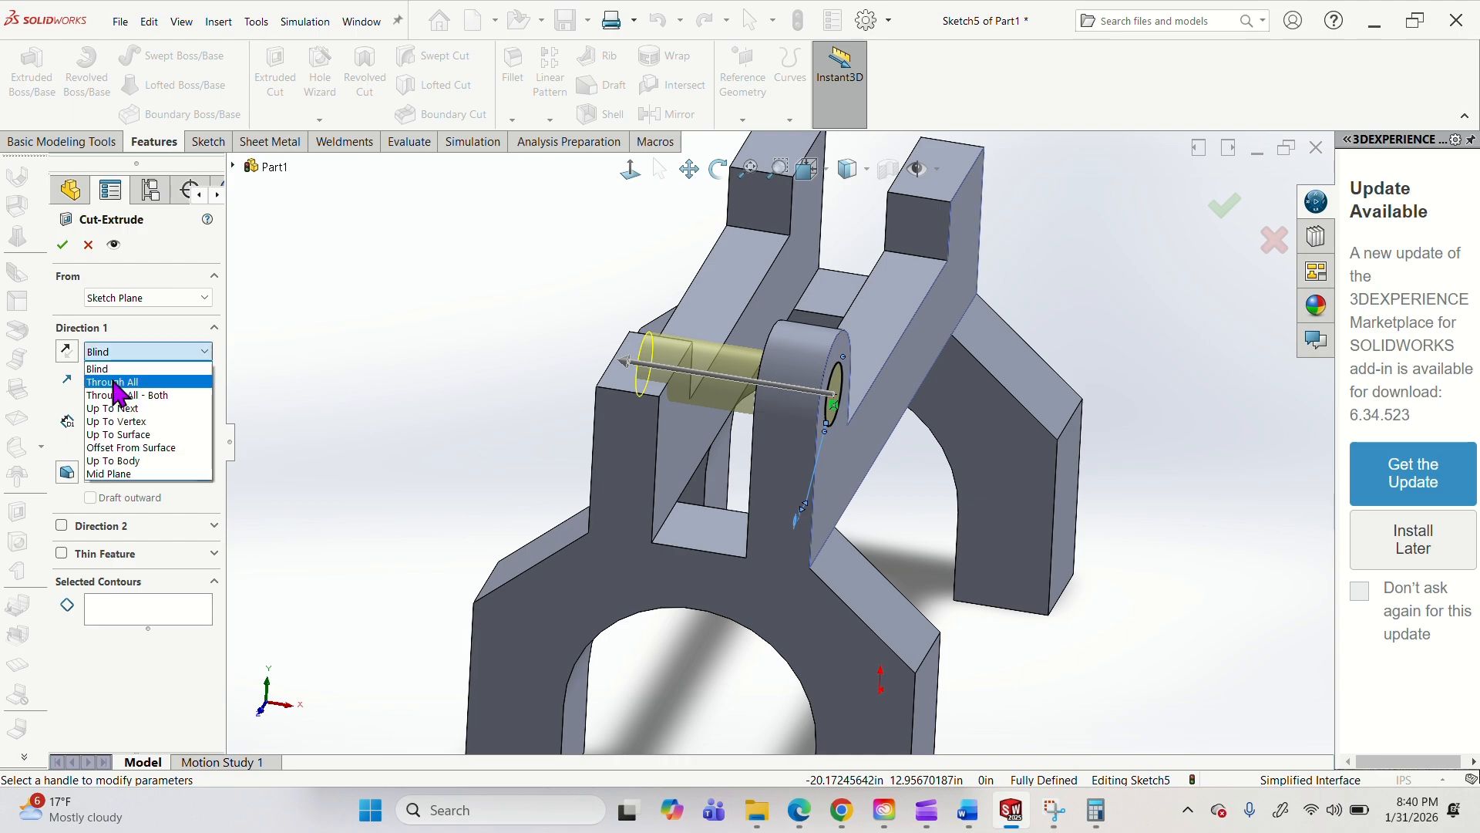
click(137, 437)
middle_drag(915, 419, 983, 421)
click(984, 431)
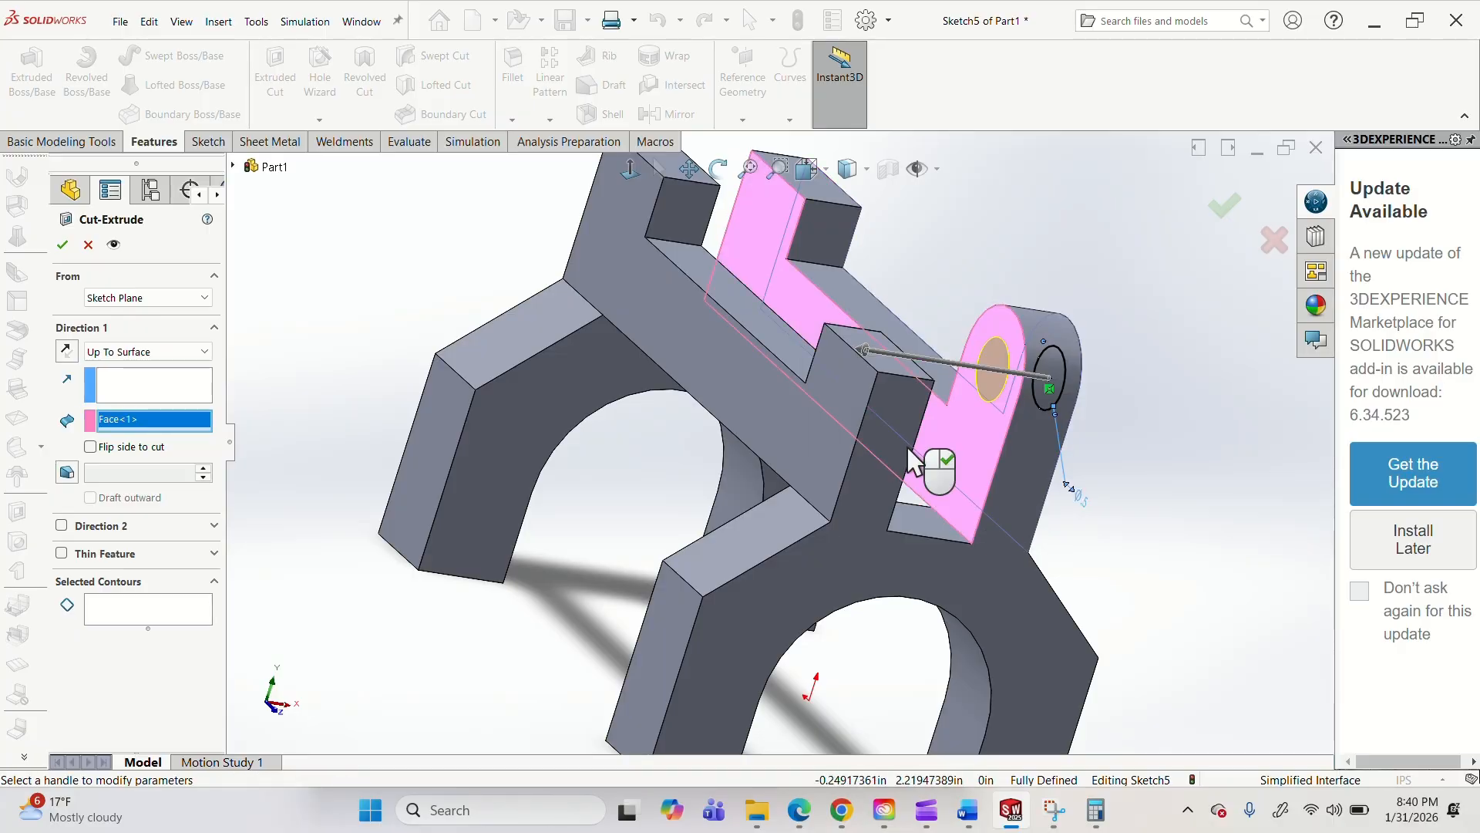
click(61, 247)
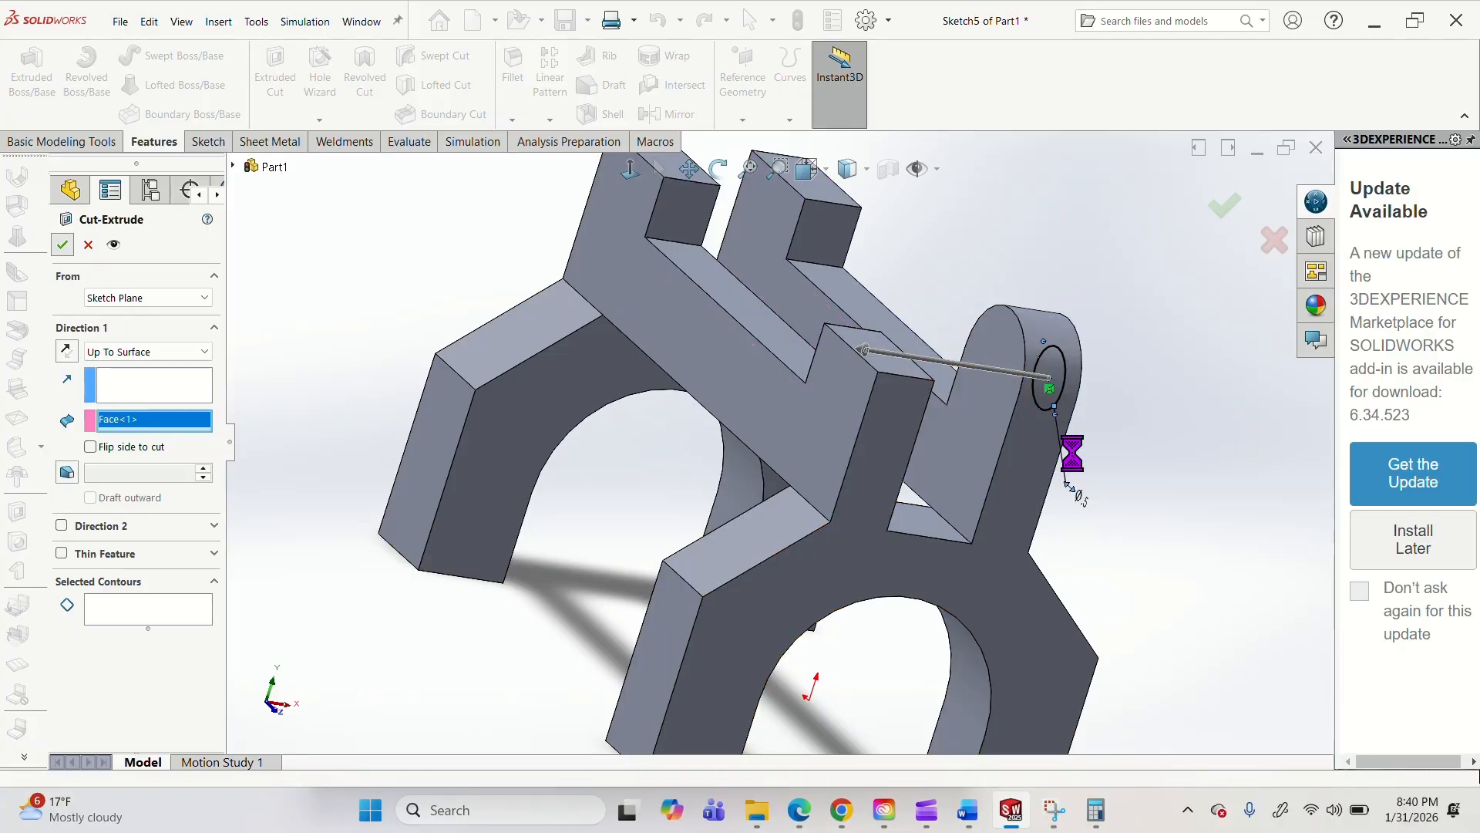
middle_drag(1071, 451, 964, 494)
scroll(1033, 530, up, 4)
scroll(1017, 425, down, 2)
middle_drag(1018, 424, 1044, 364)
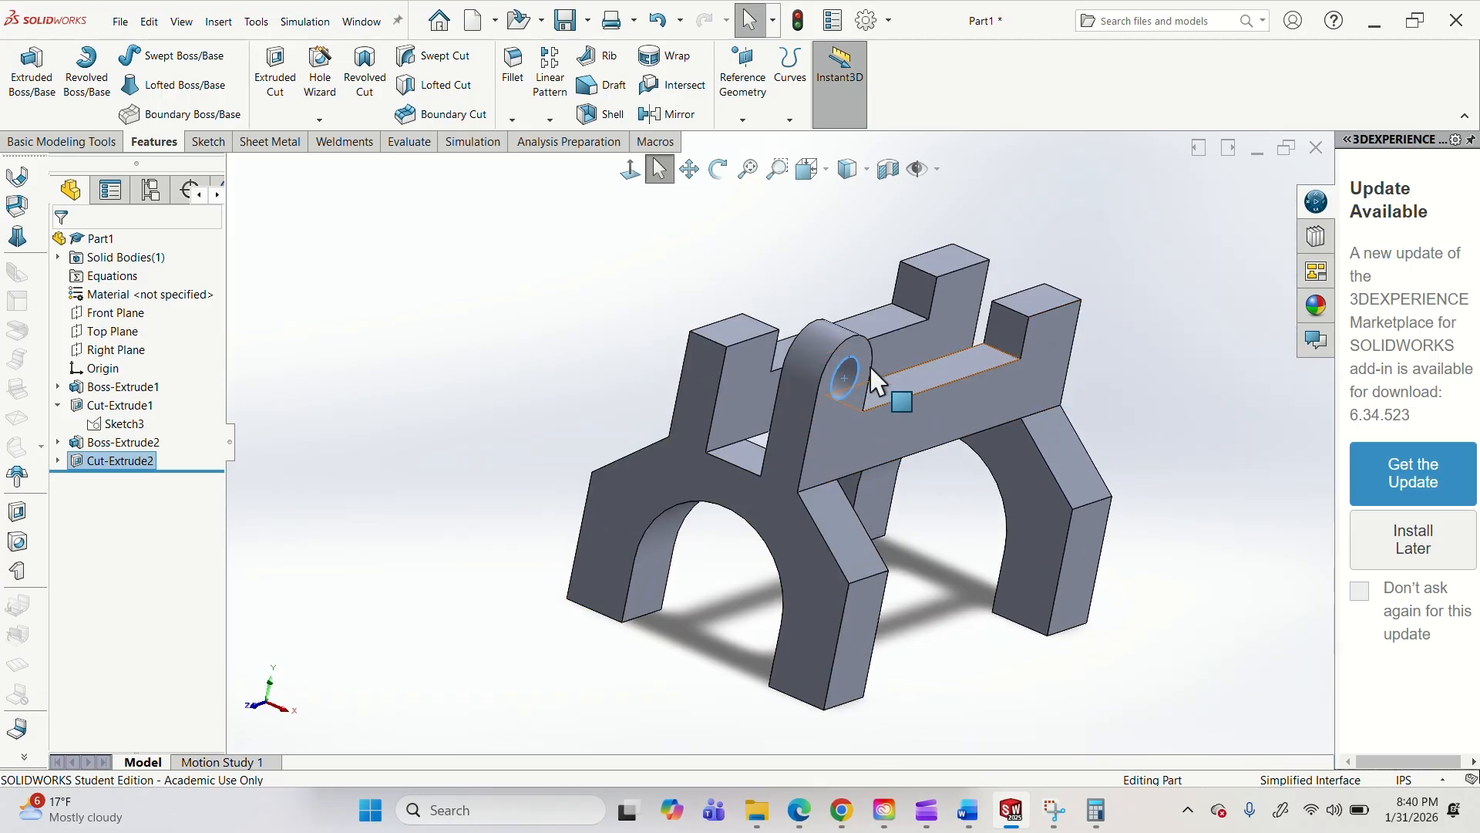
Mirror the rounded boss extrusion and its 0.5 in hole cut about the Right Plane onto the opposite upright.
middle_drag(875, 377, 959, 363)
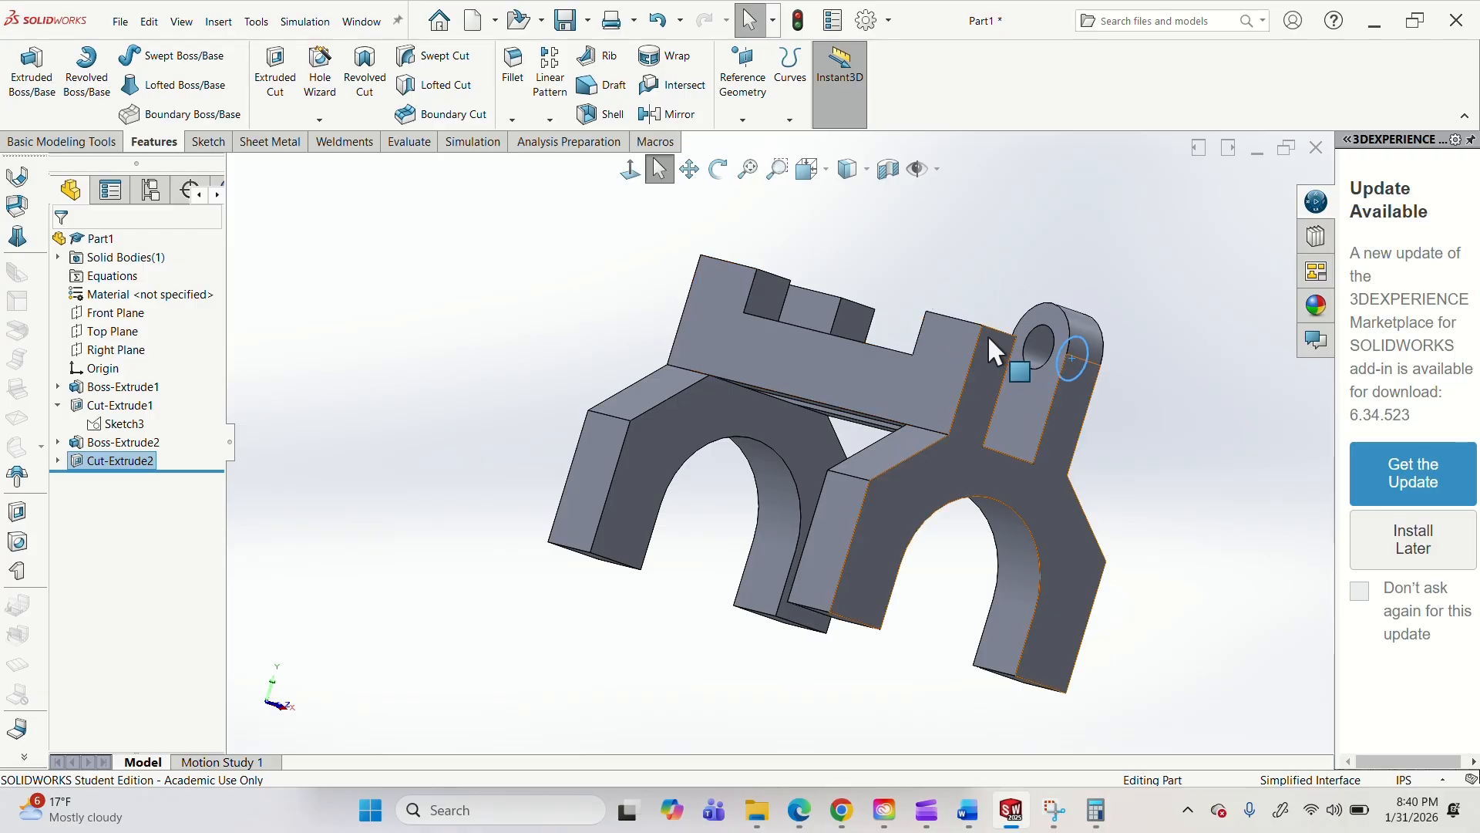
middle_drag(1034, 363, 894, 352)
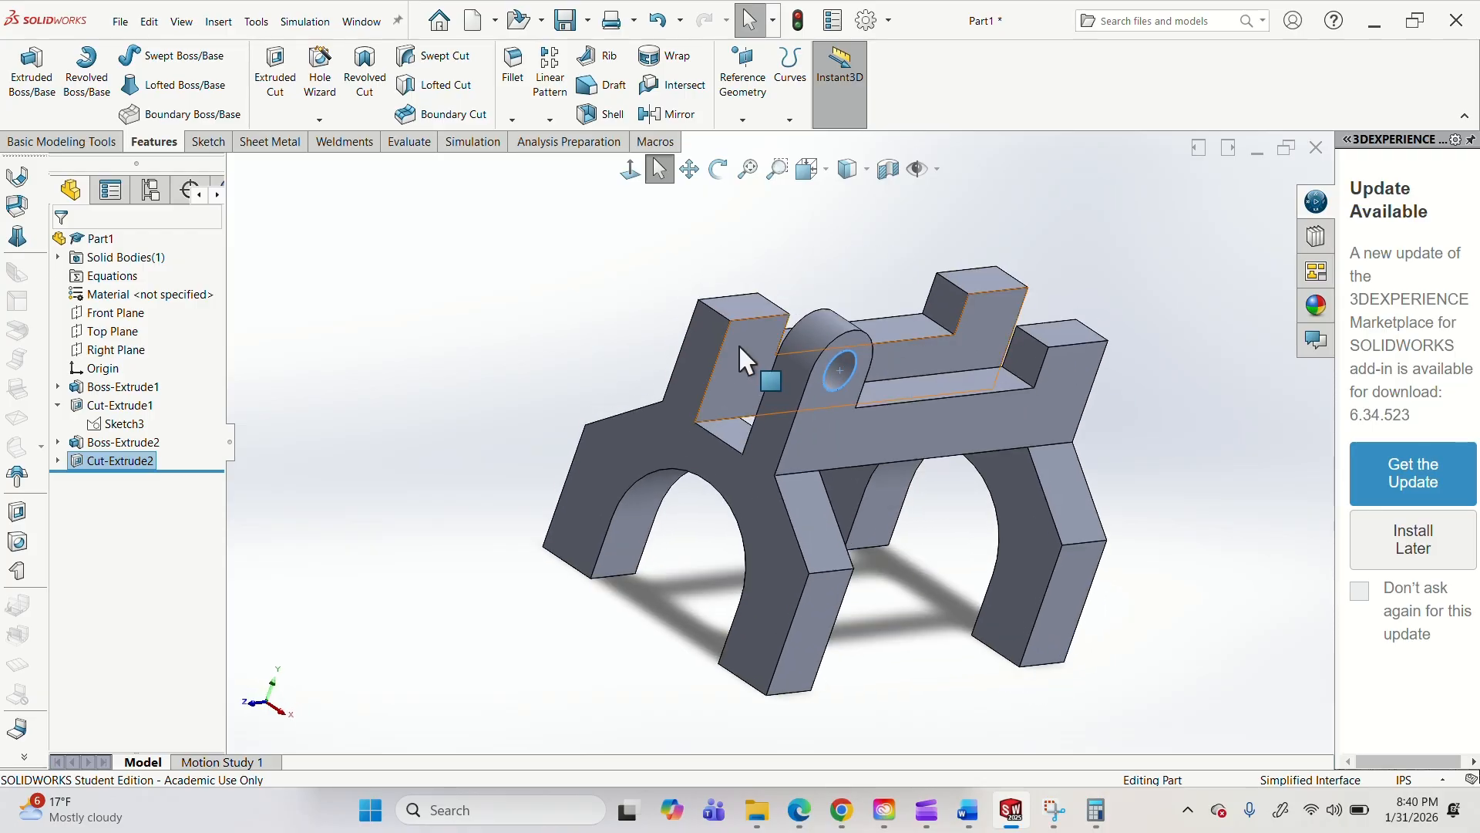
middle_drag(739, 344, 831, 375)
middle_drag(932, 405, 555, 340)
click(557, 328)
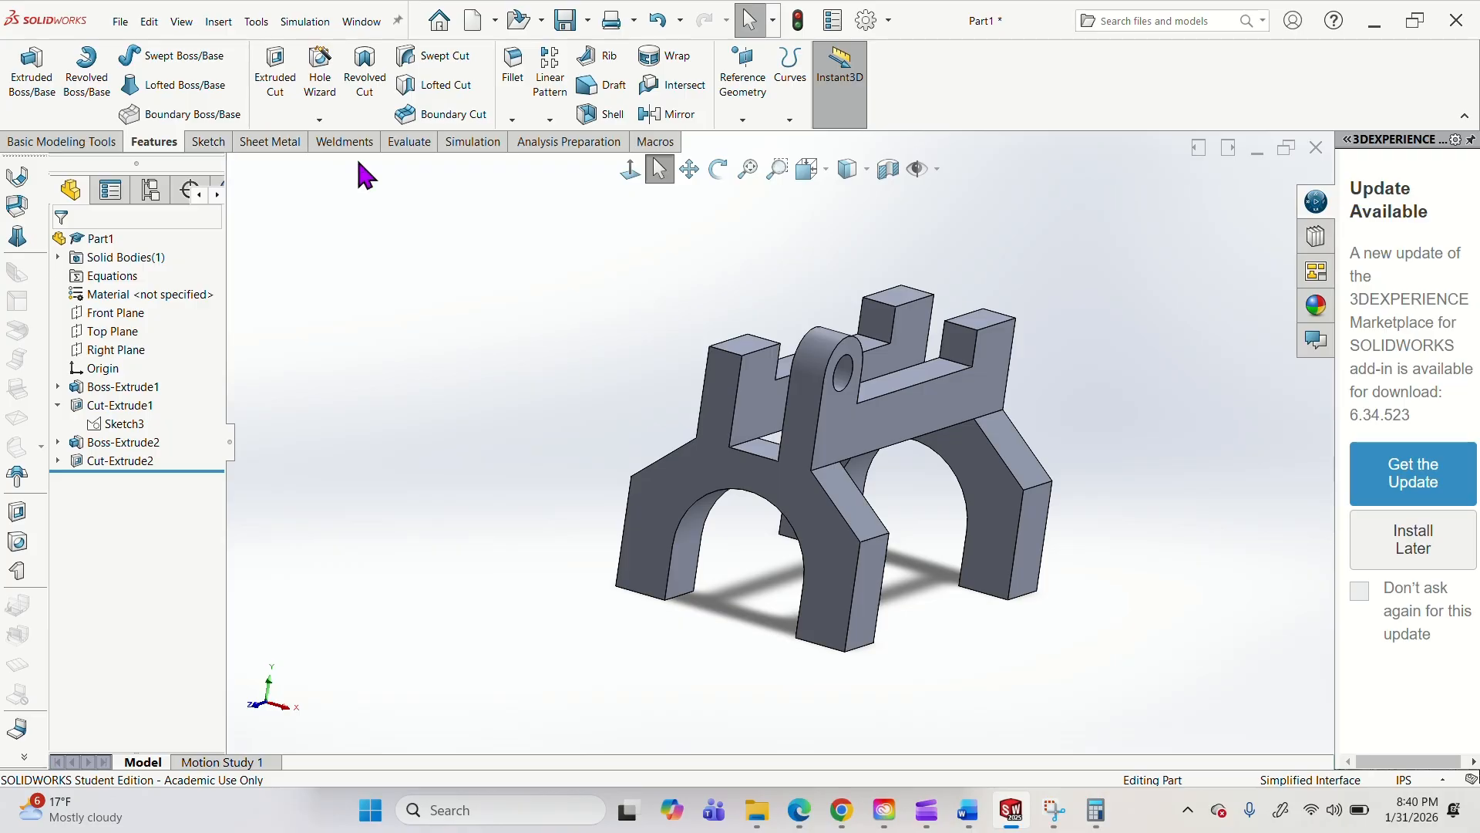
click(677, 117)
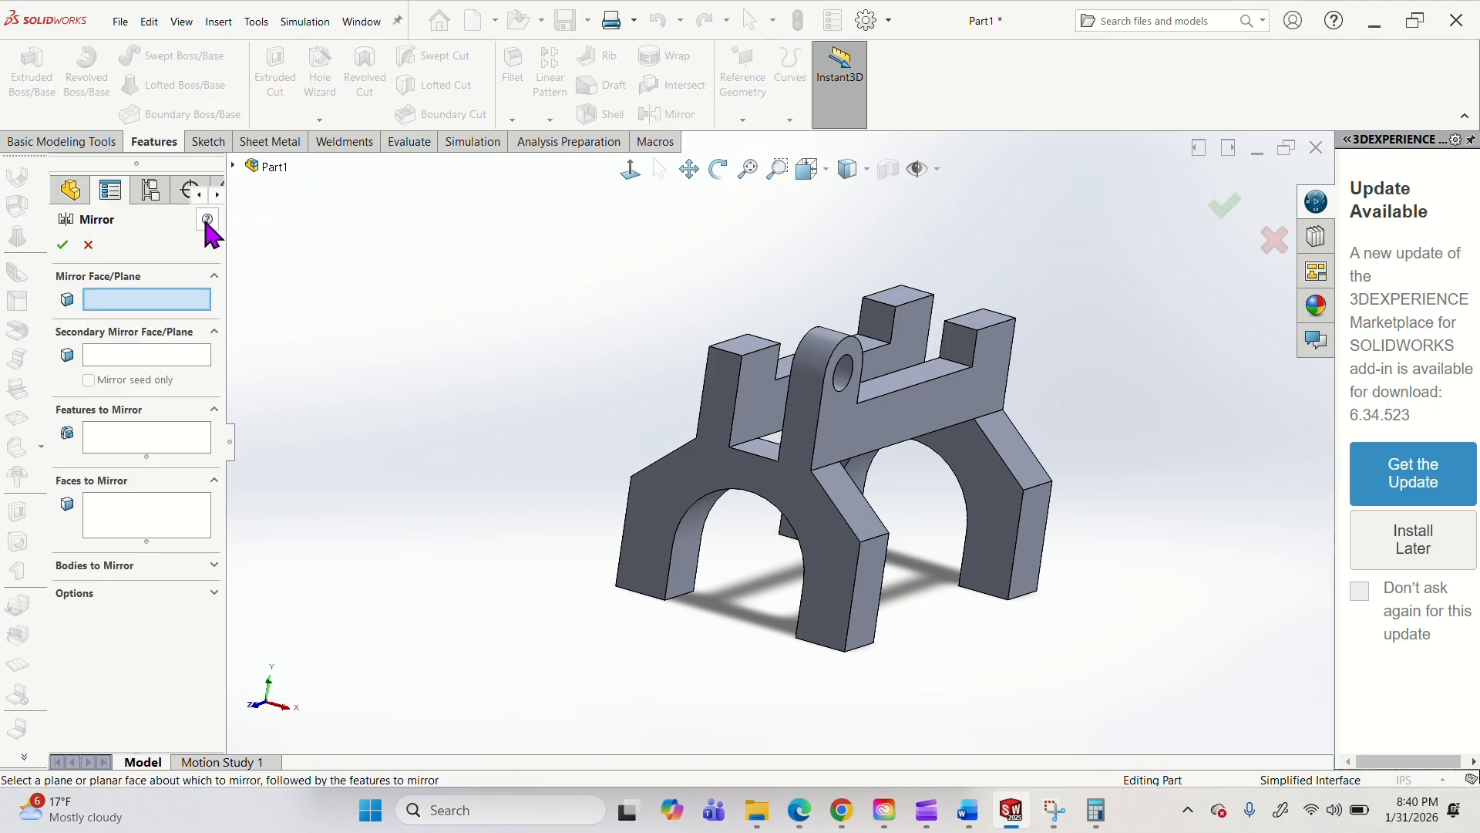
click(234, 166)
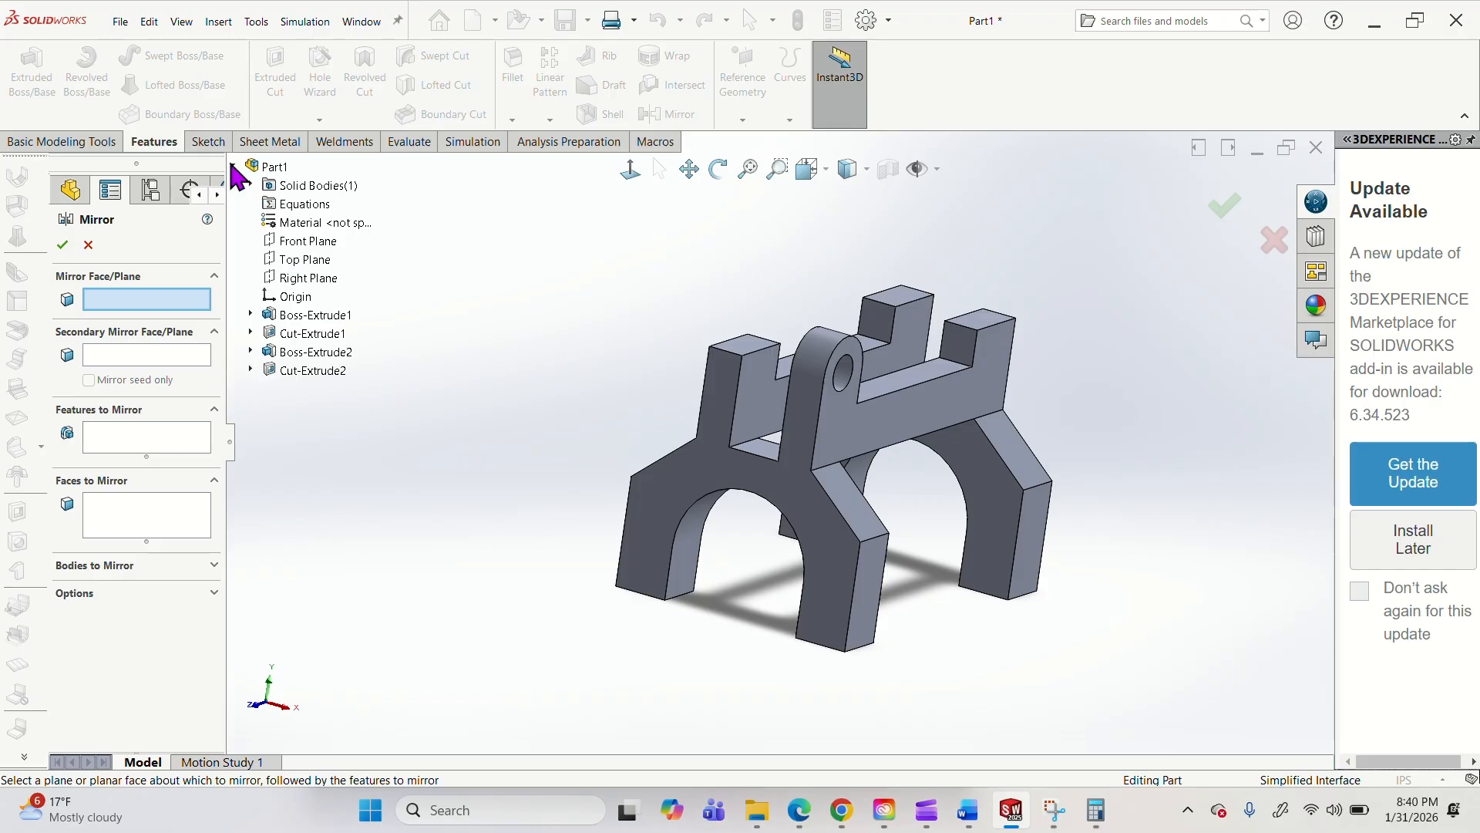
click(308, 279)
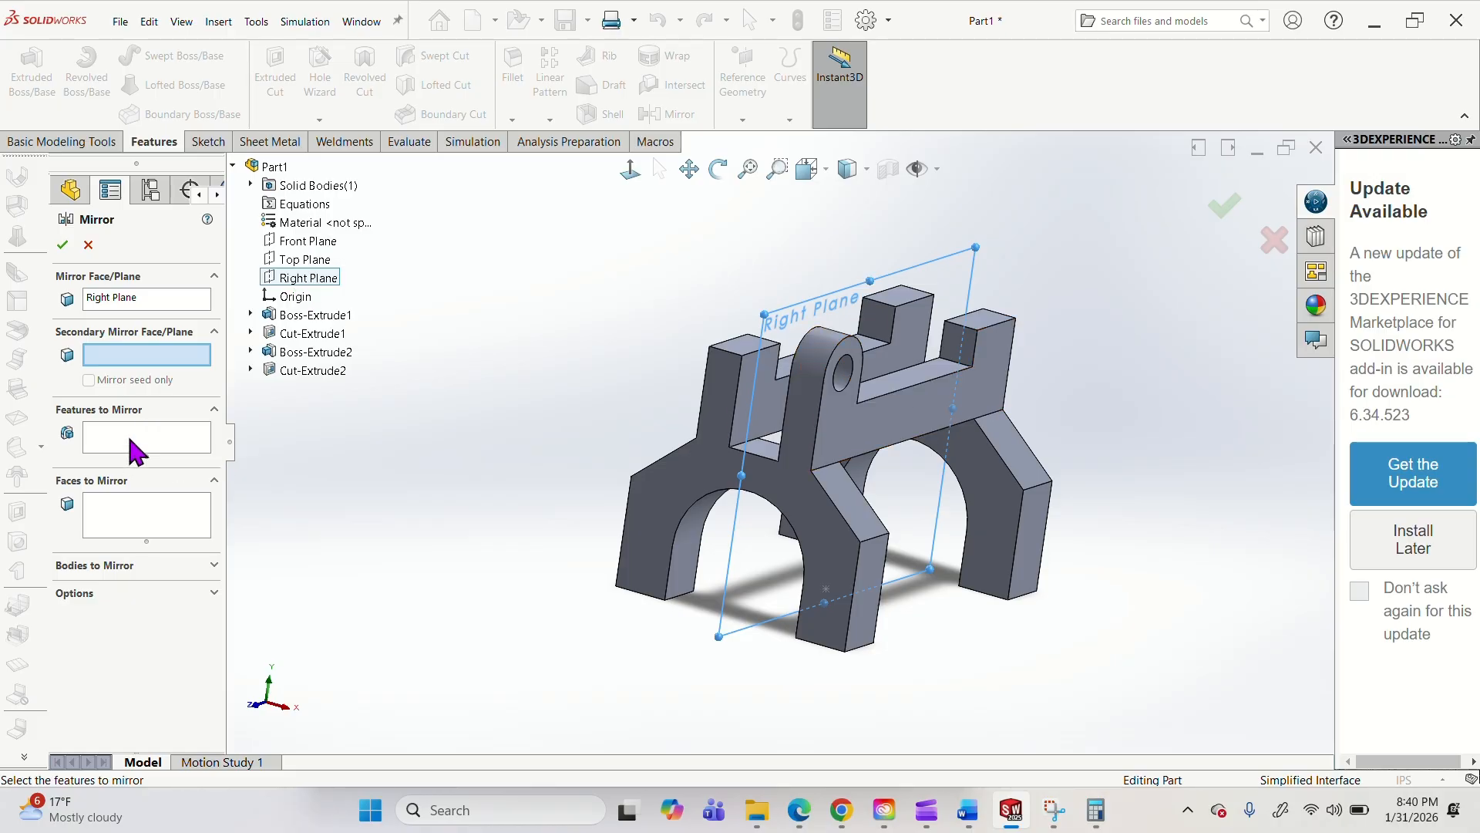
click(316, 353)
click(315, 370)
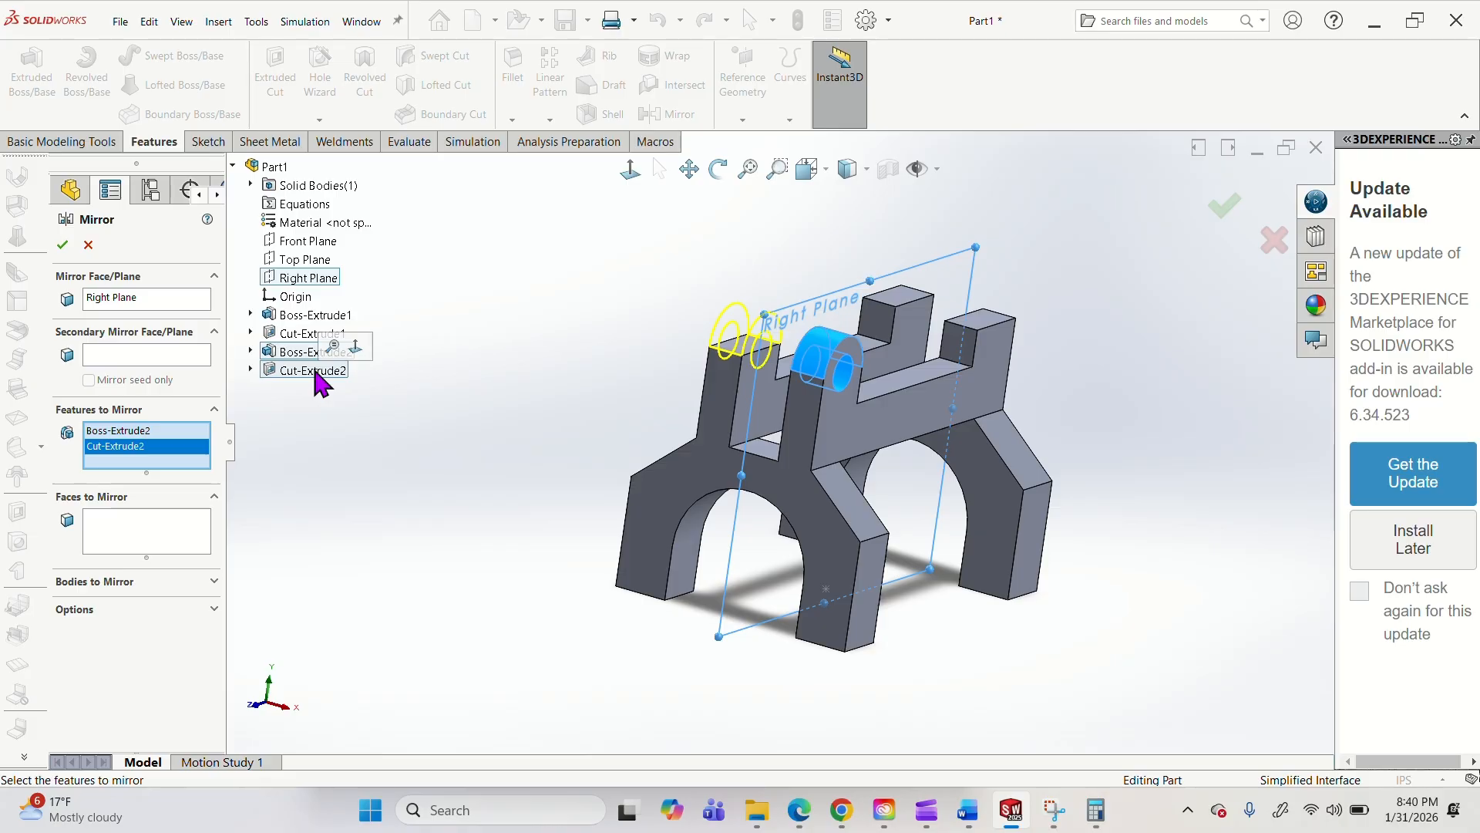
click(63, 244)
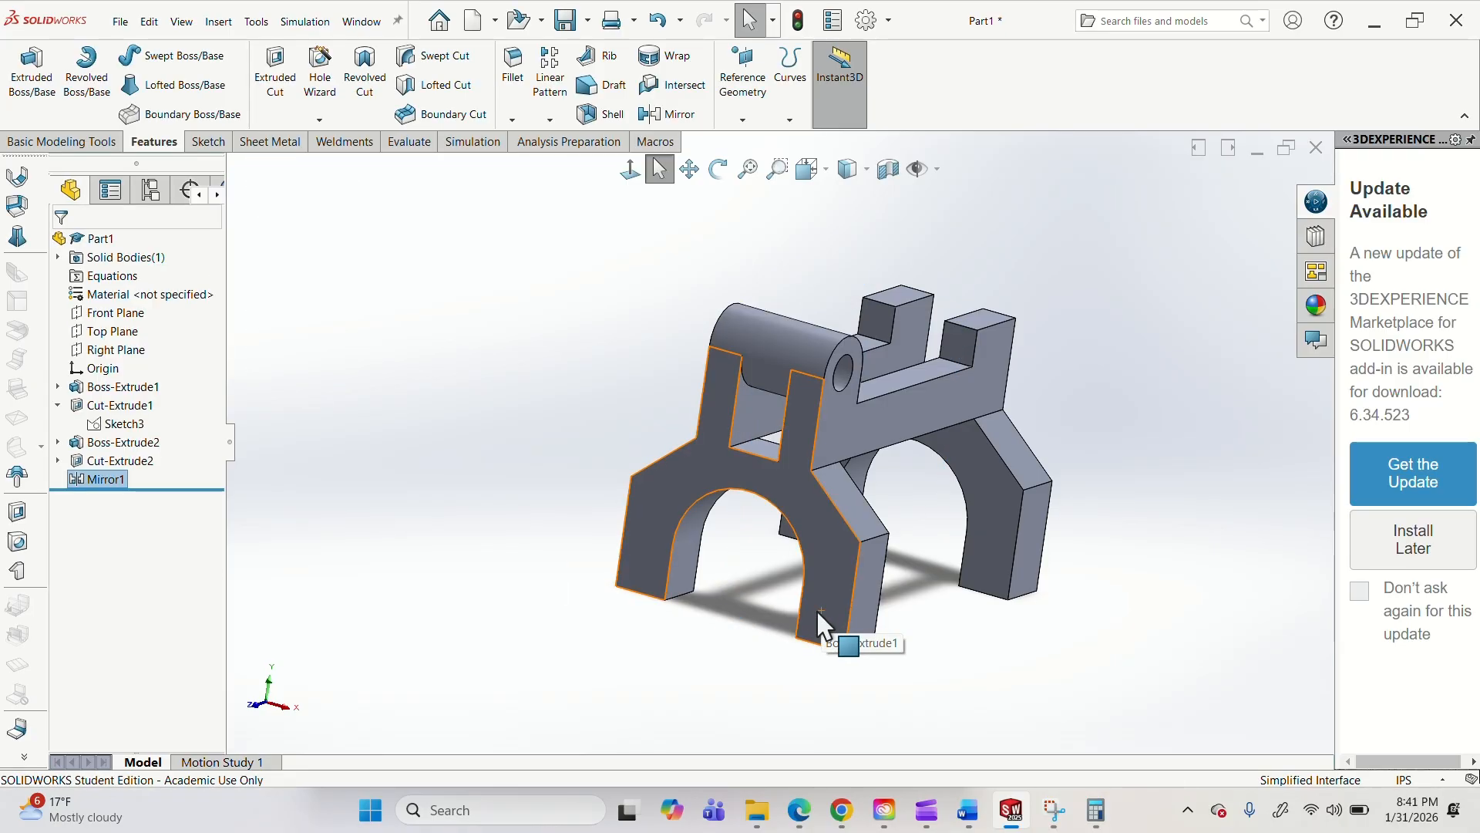
Reopen the mirror feature's definition to review its mirror plane and the features selected for mirroring.
right_click(115, 486)
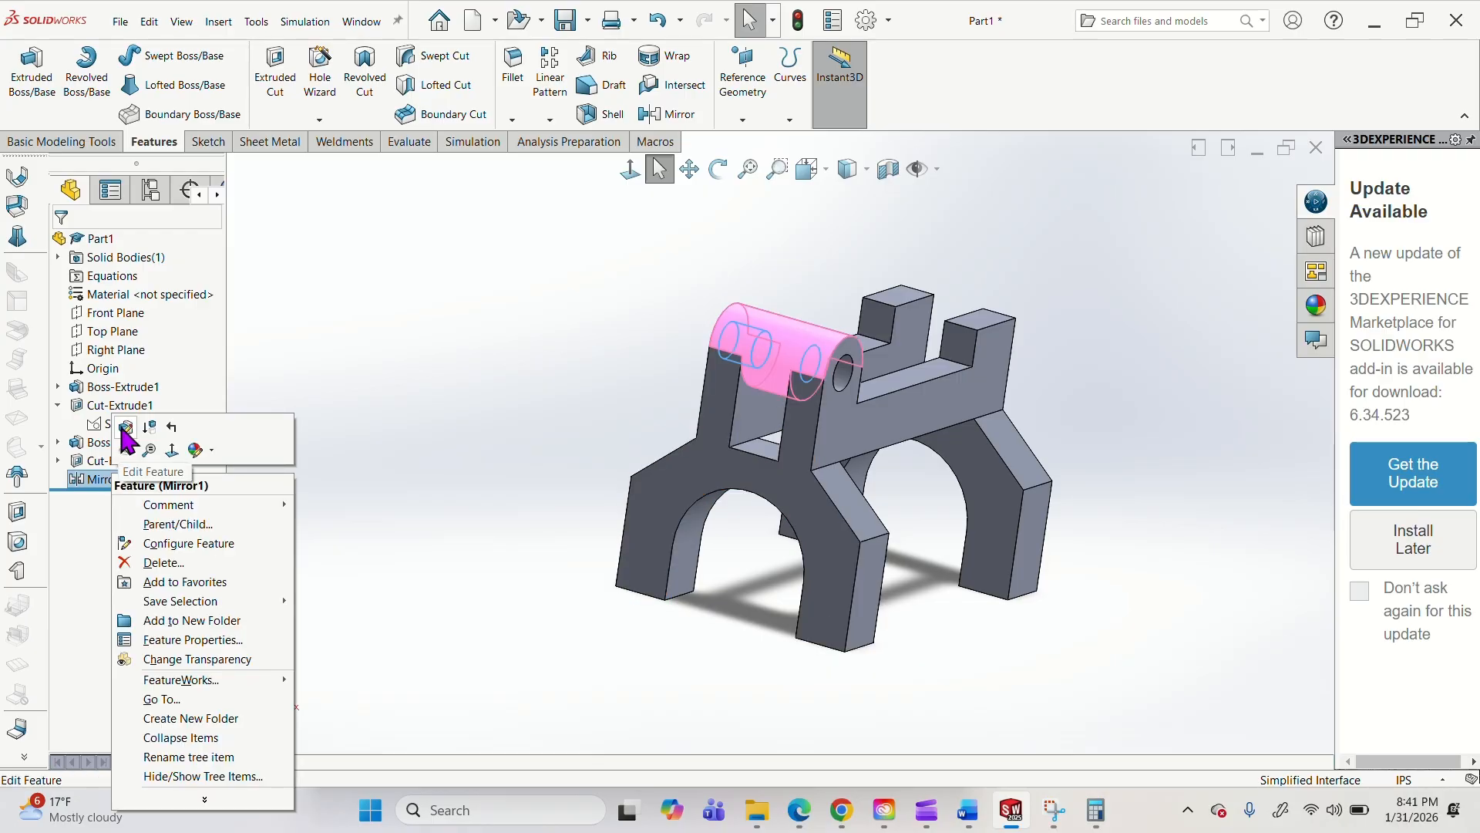
click(123, 429)
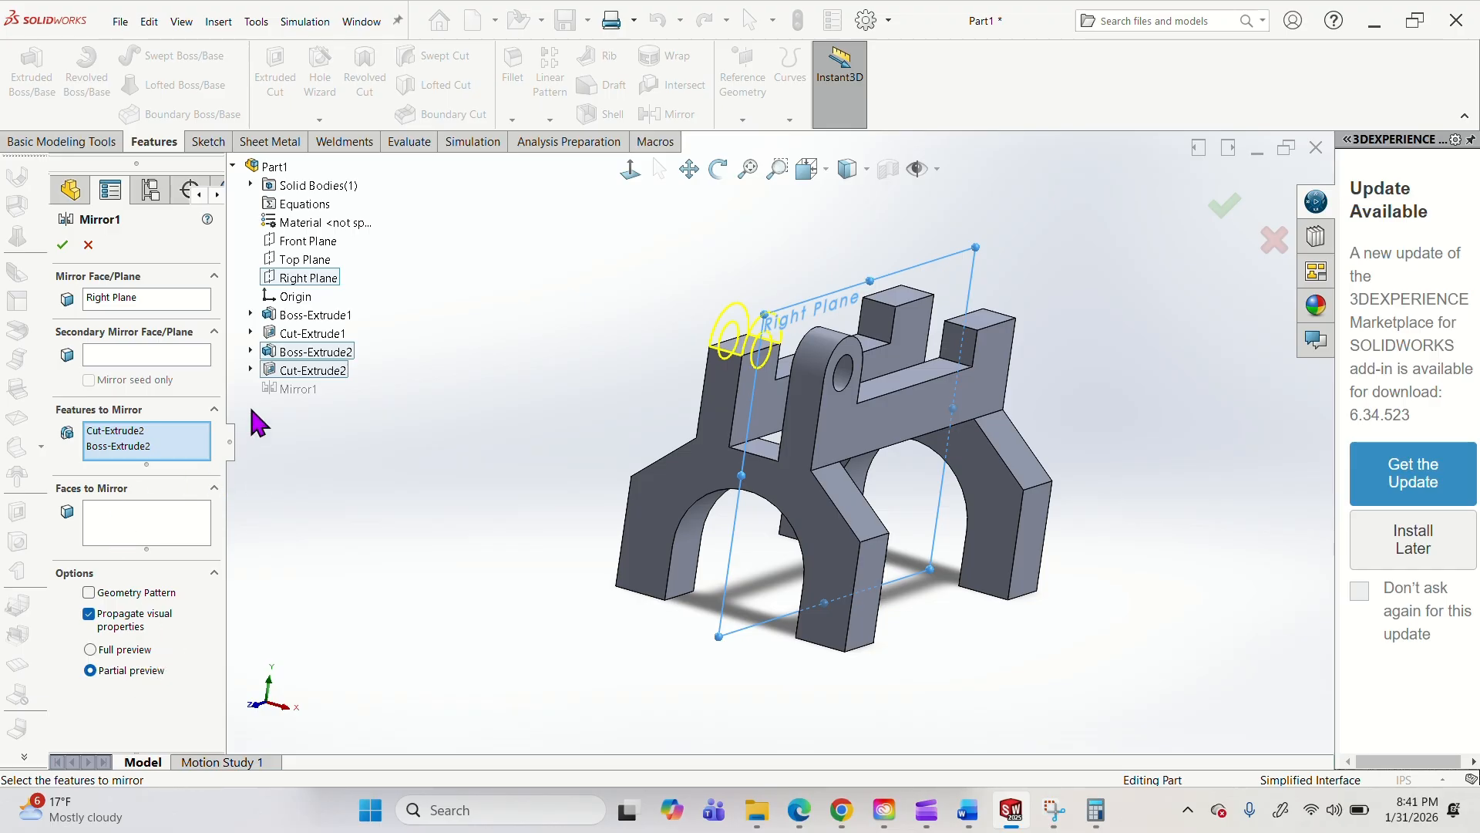
middle_drag(334, 498, 299, 488)
click(62, 245)
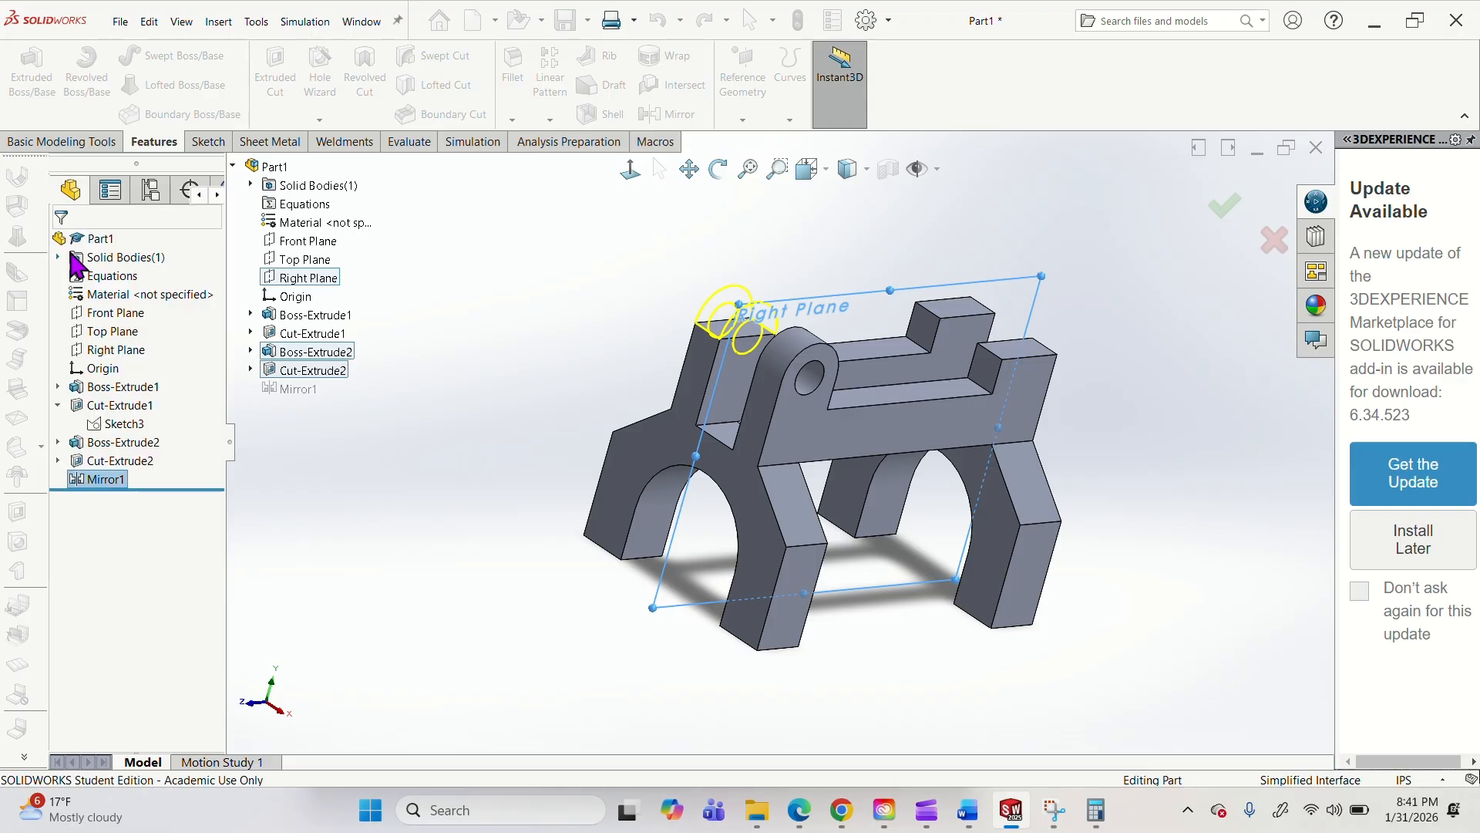
click(443, 470)
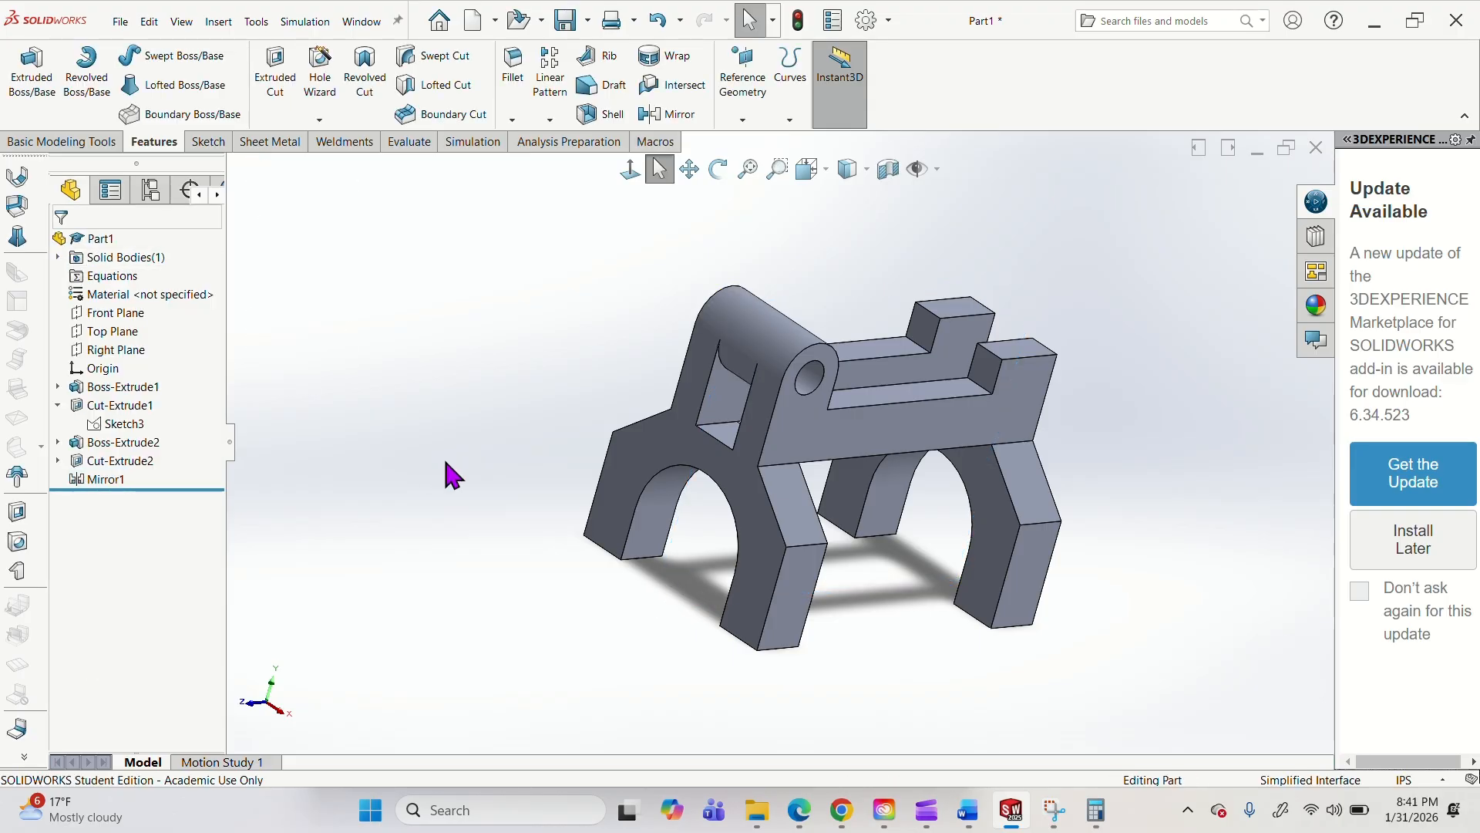
Edit the rounded boss extrusion, changing its end condition from Up To Surface to Blind with a 0.5 in depth.
middle_drag(762, 396, 789, 409)
click(126, 445)
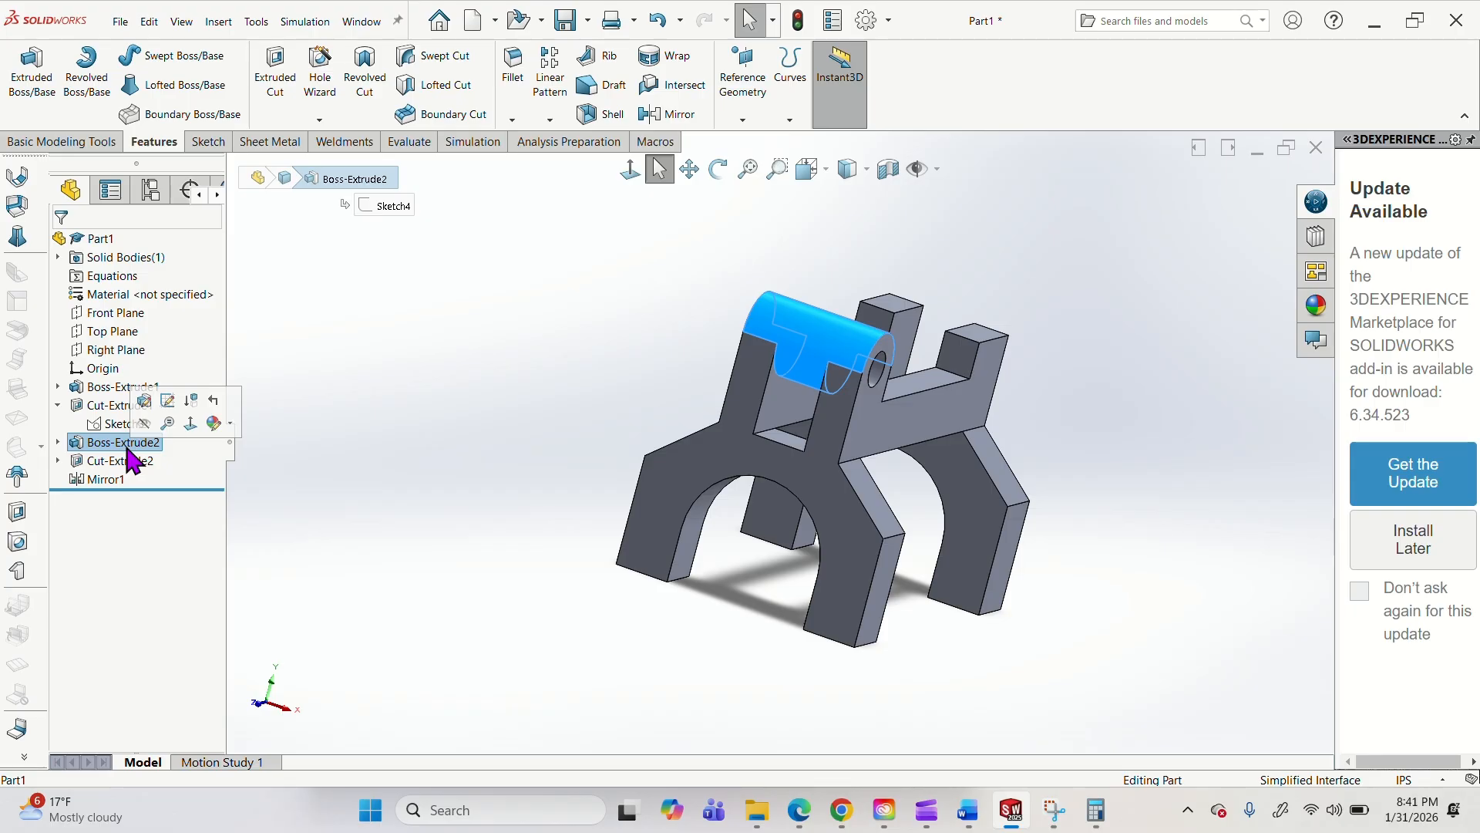
click(145, 400)
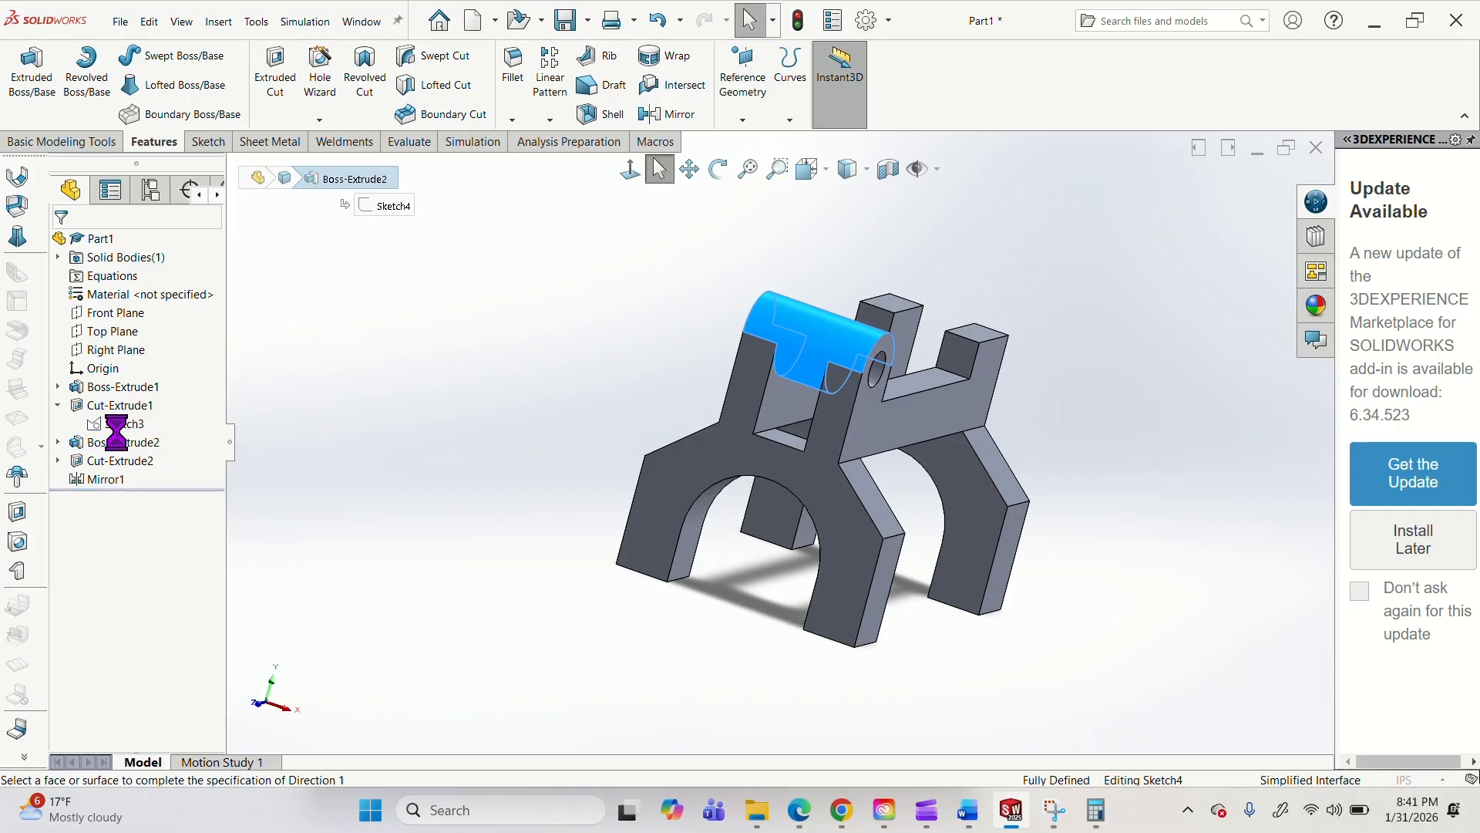
click(142, 354)
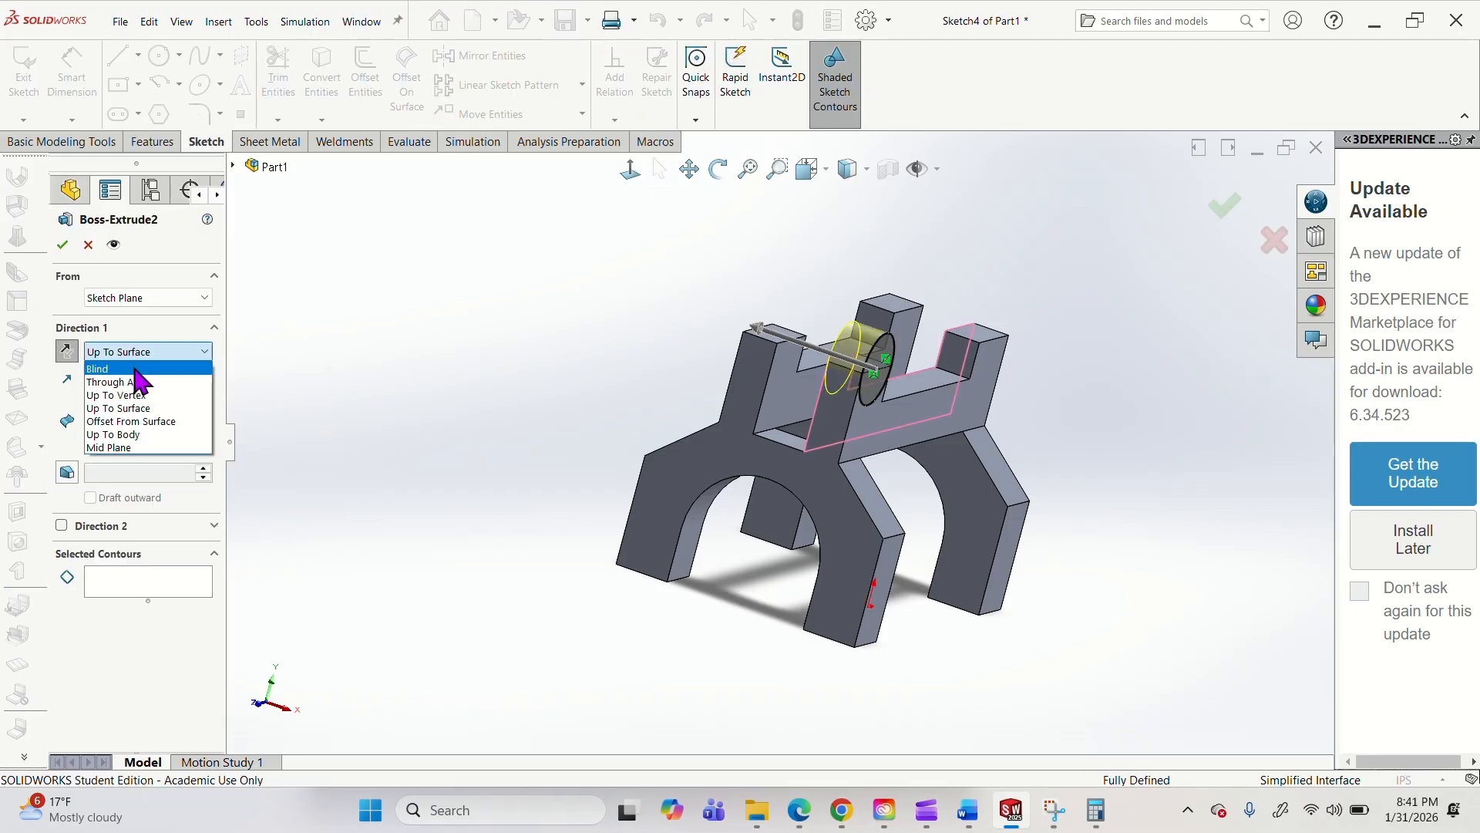
click(137, 369)
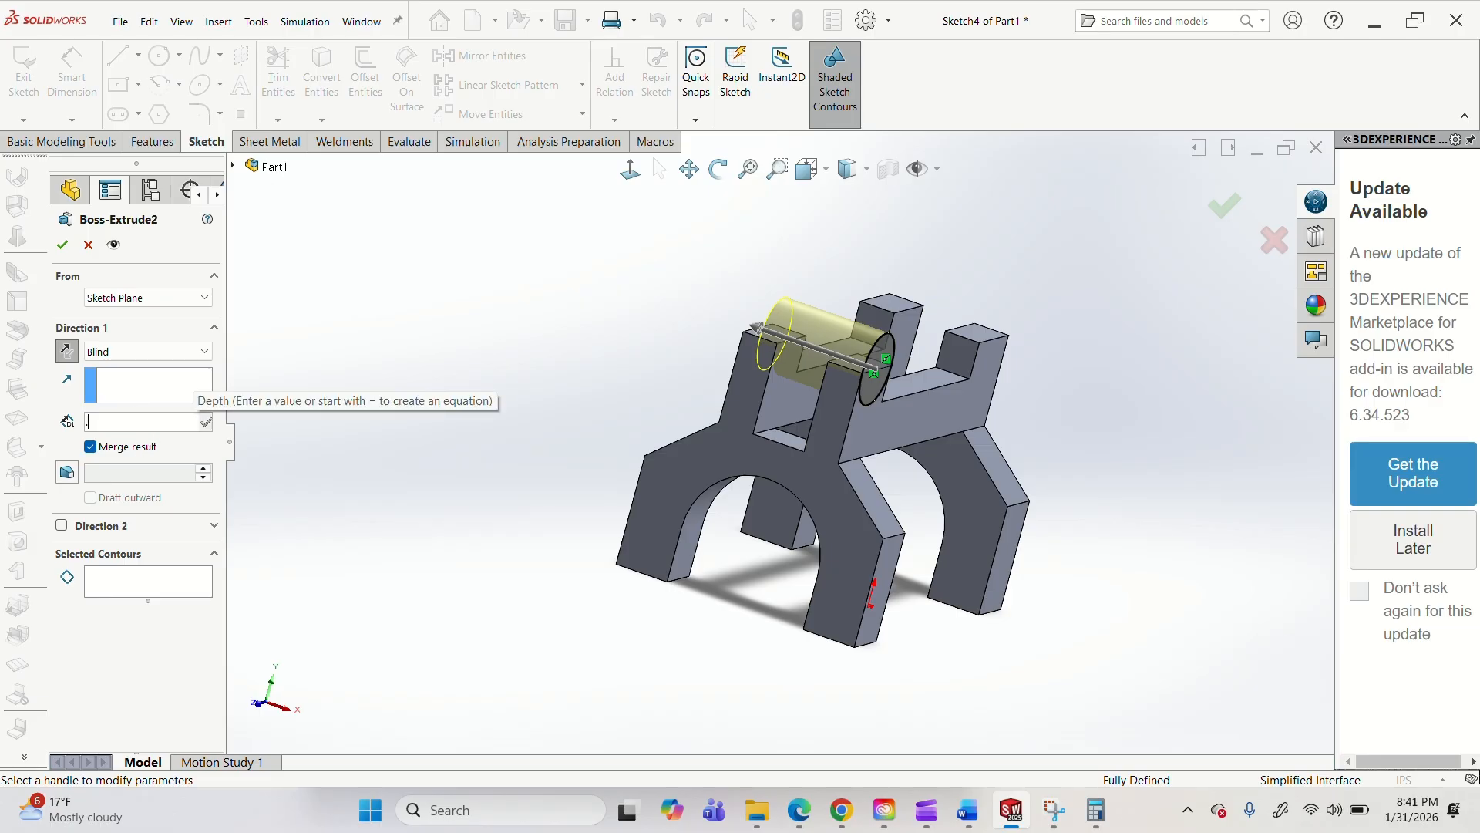
text(.5)
key(Return)
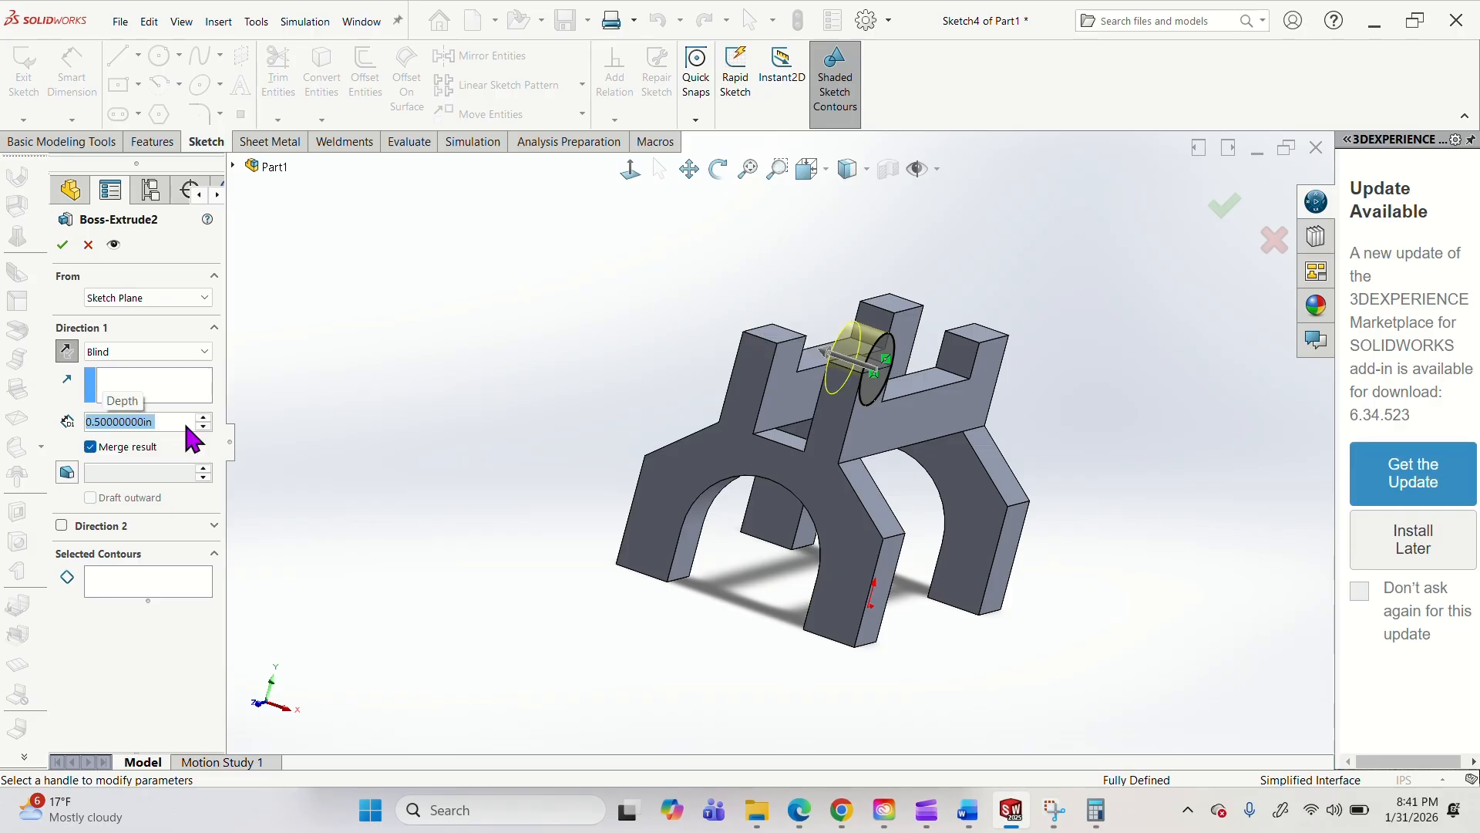
click(63, 245)
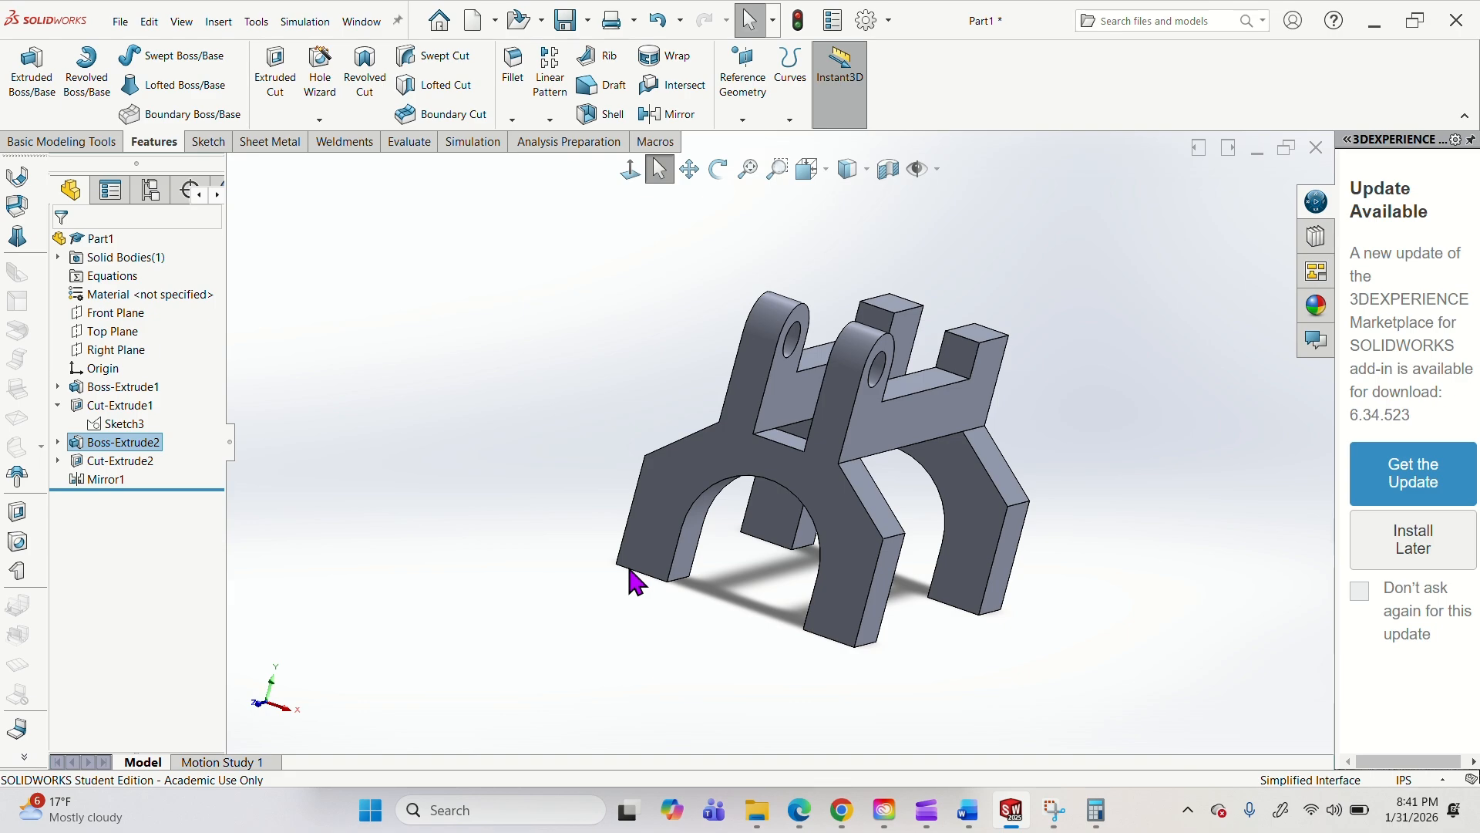
middle_drag(888, 449, 970, 499)
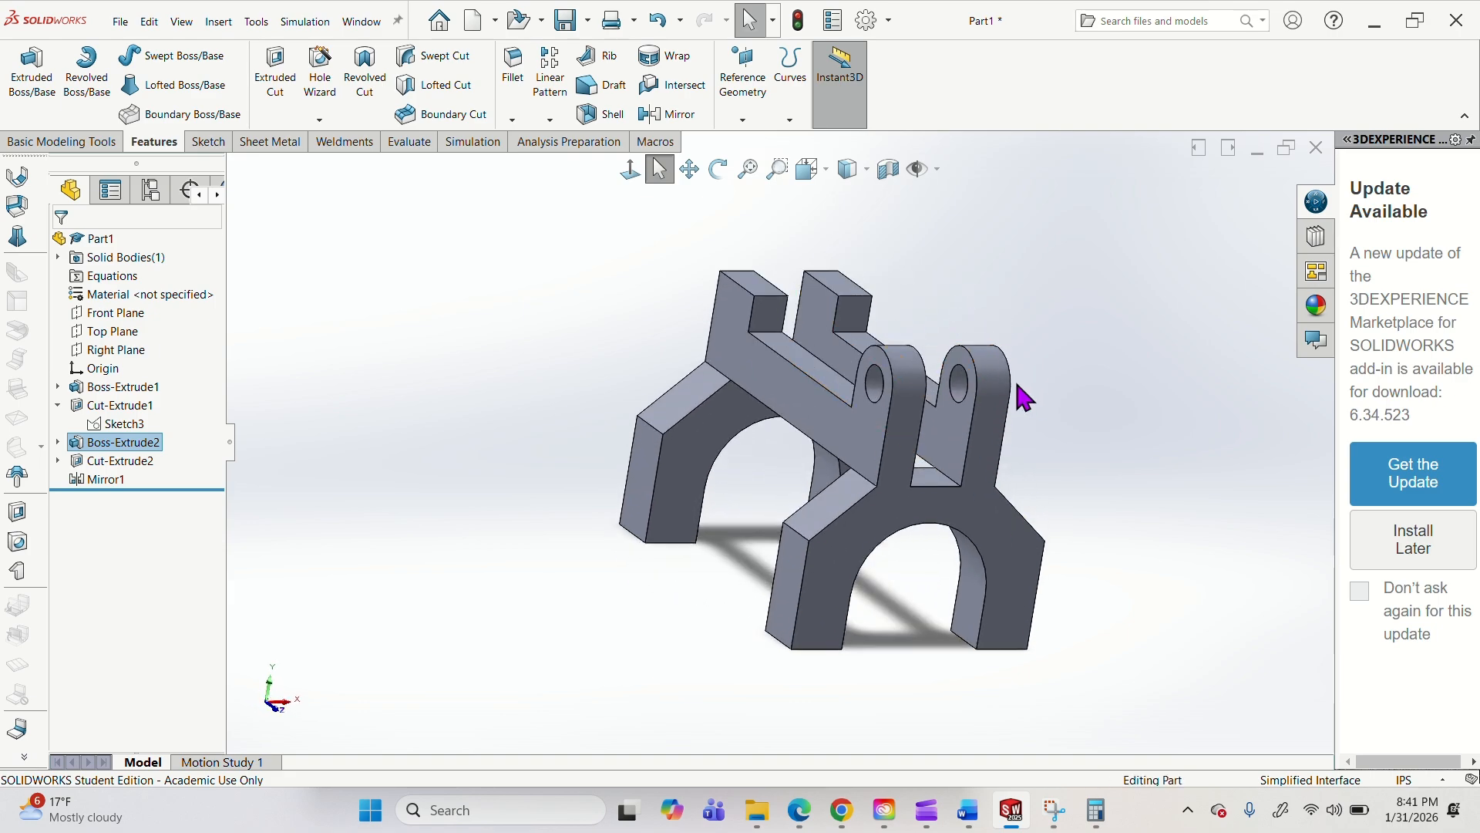
middle_drag(1010, 432, 852, 470)
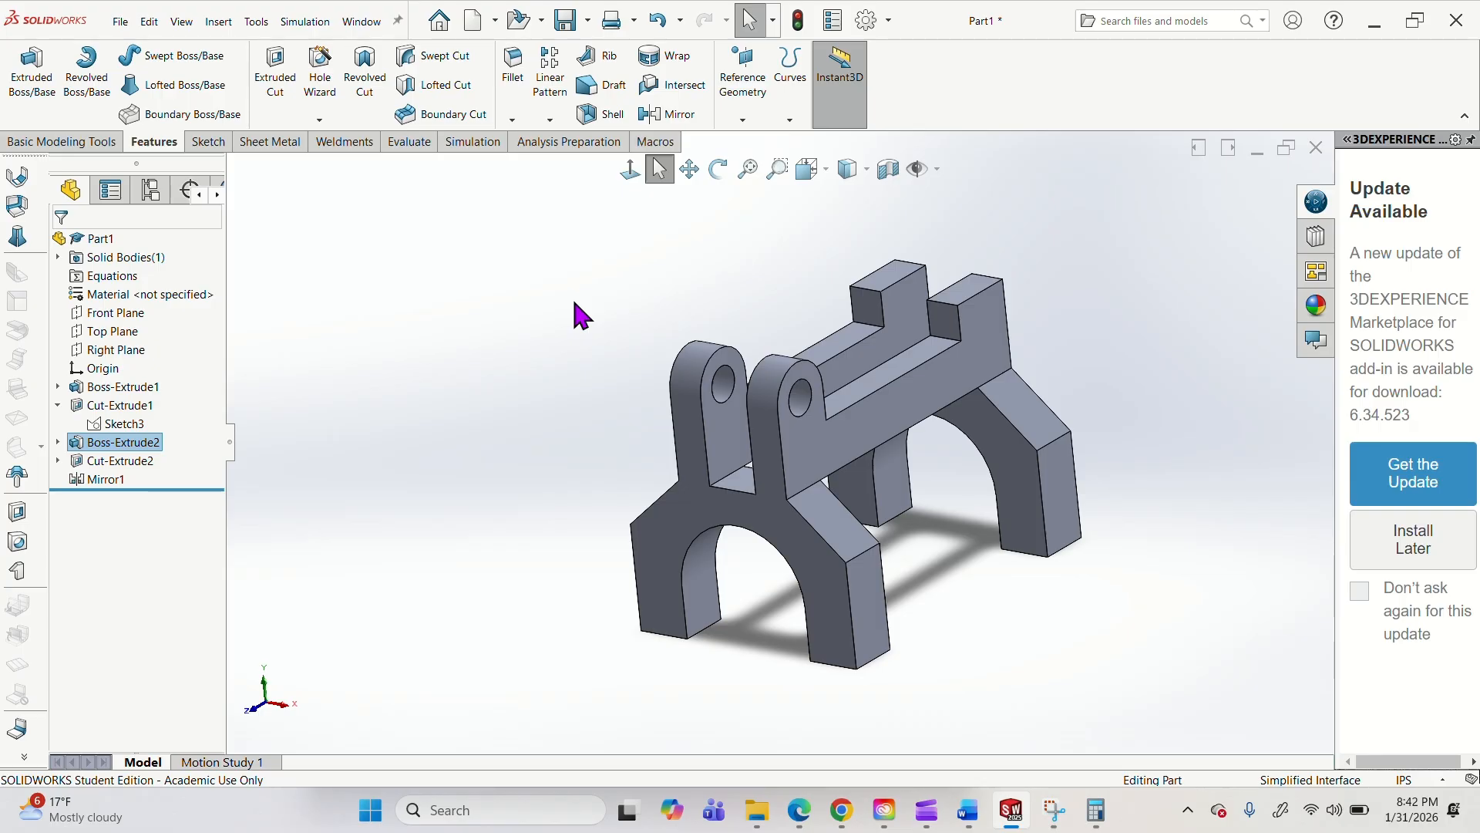
Open the part's material editor and browse the SOLIDWORKS Materials library, examining the Steel grades and the other material categories.
right_click(146, 294)
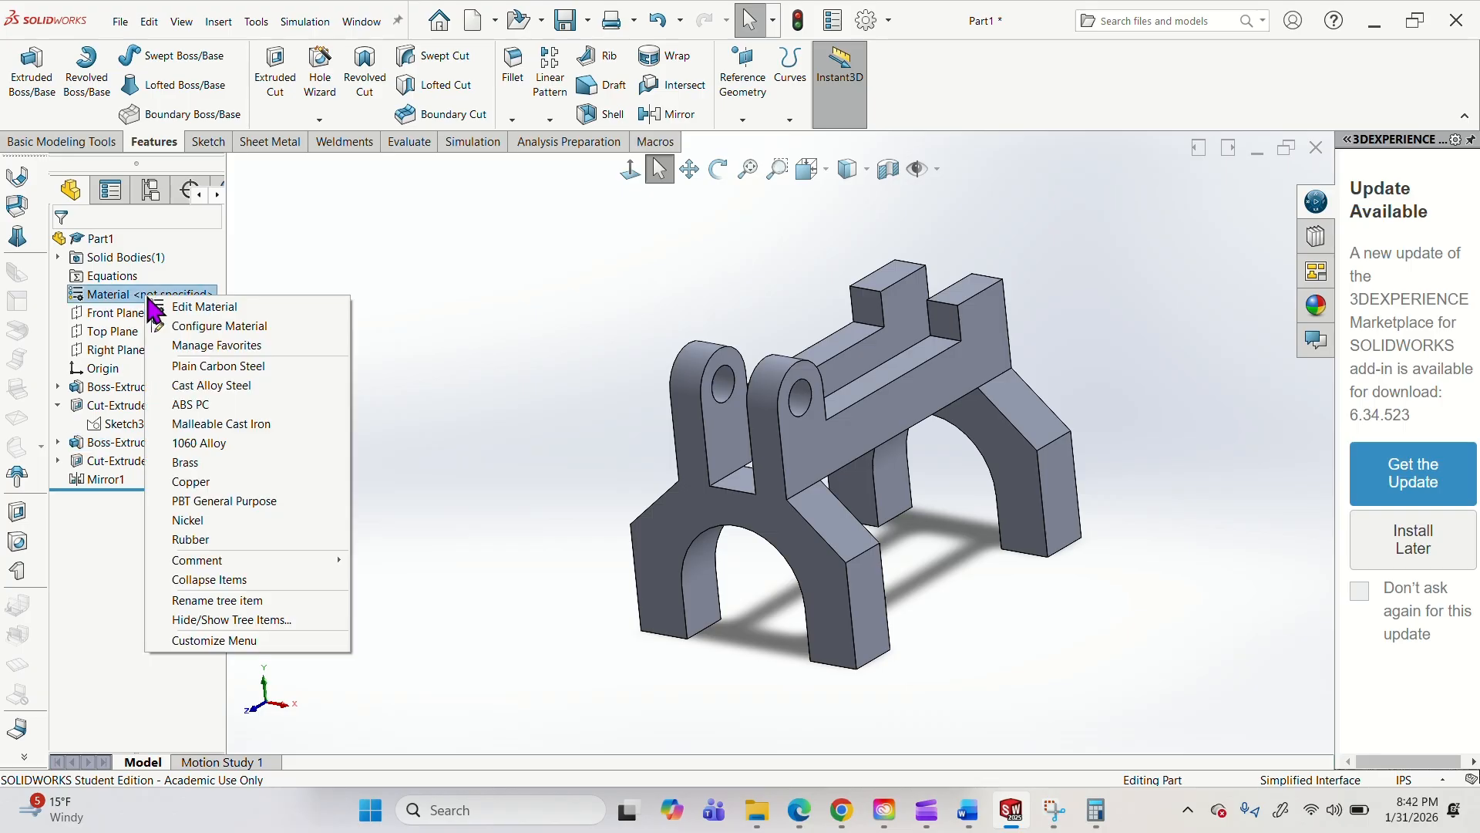
click(932, 356)
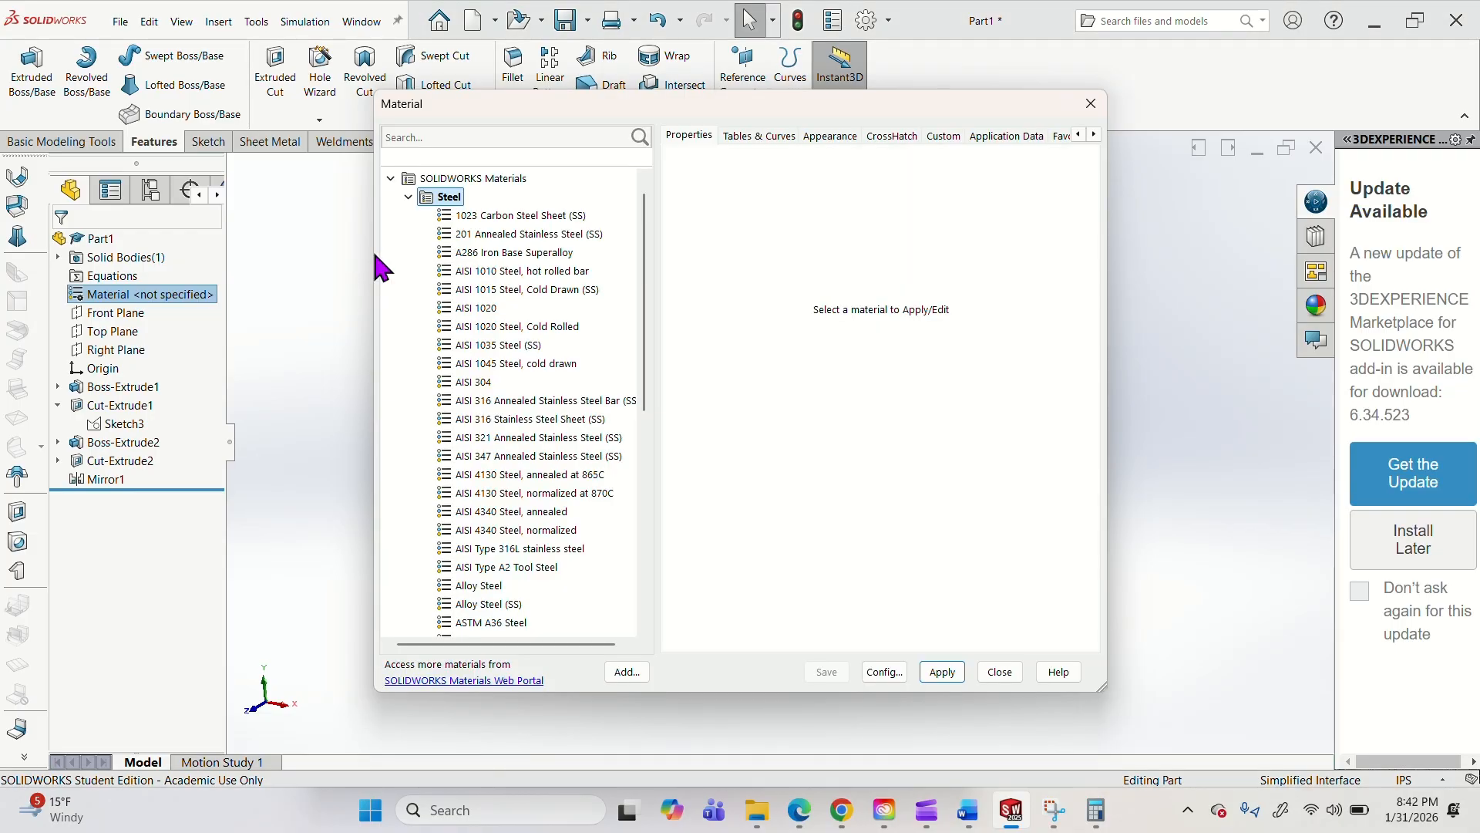
click(408, 197)
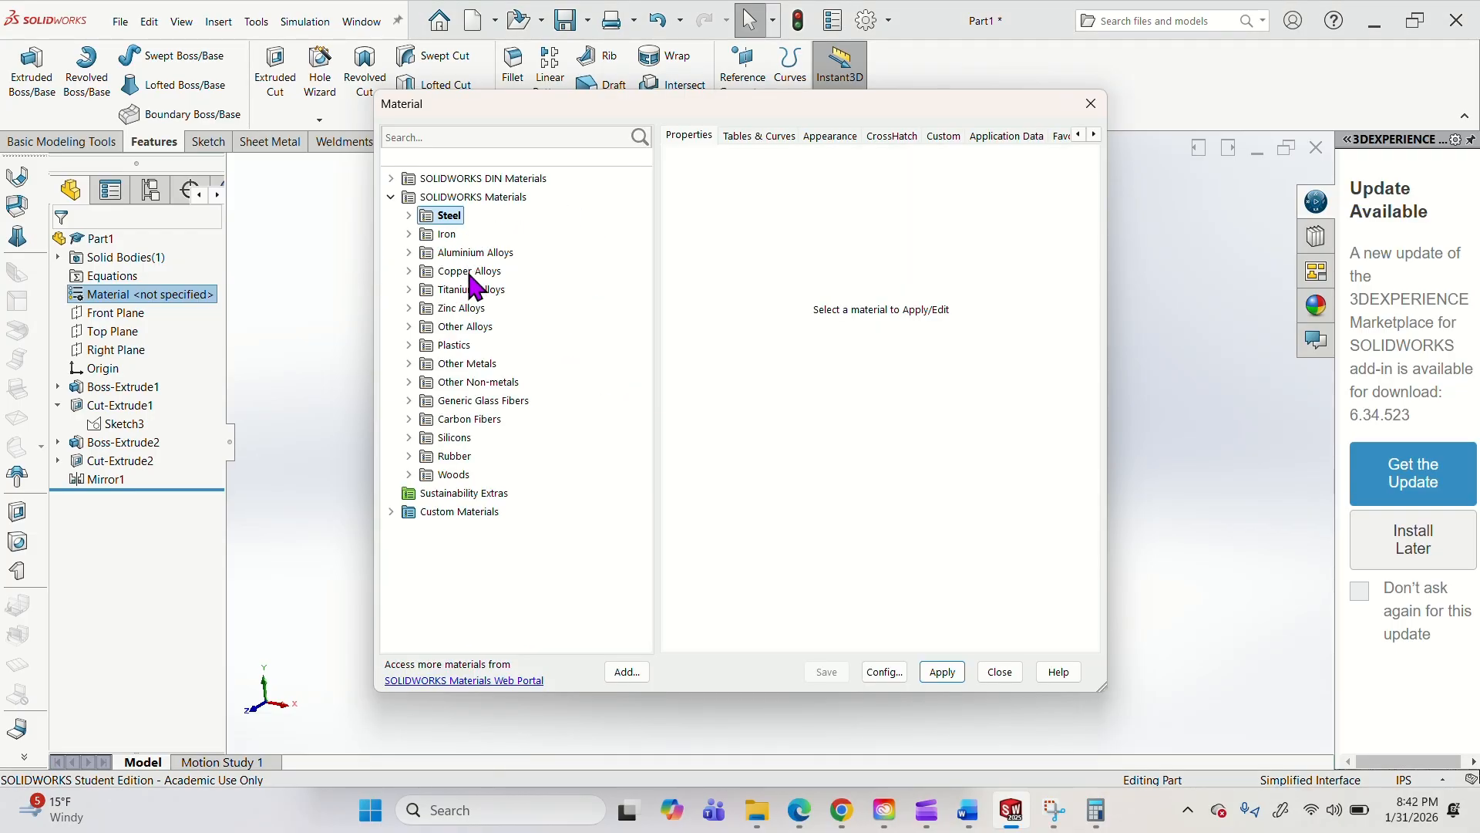
click(409, 215)
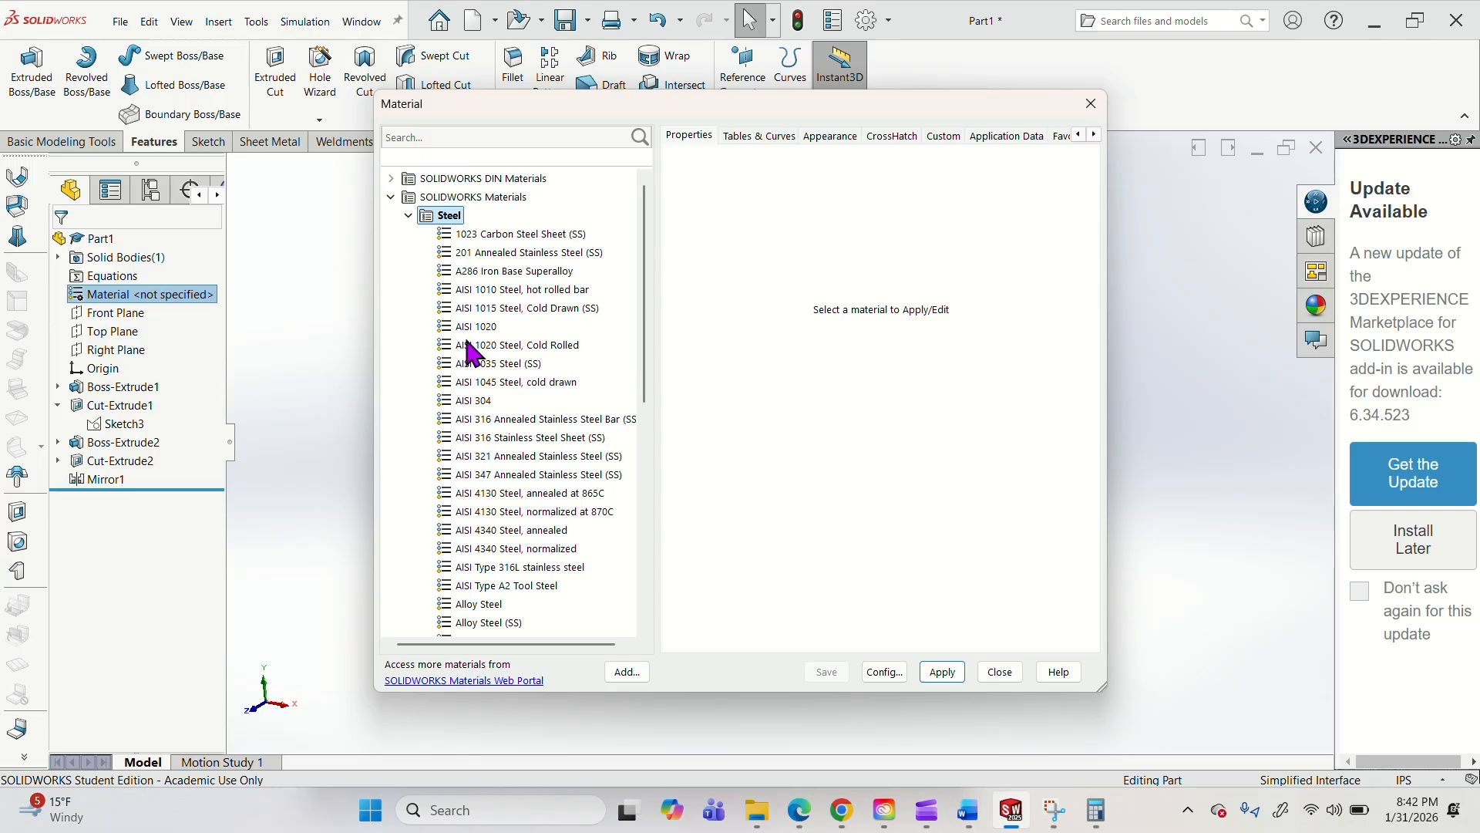
click(409, 215)
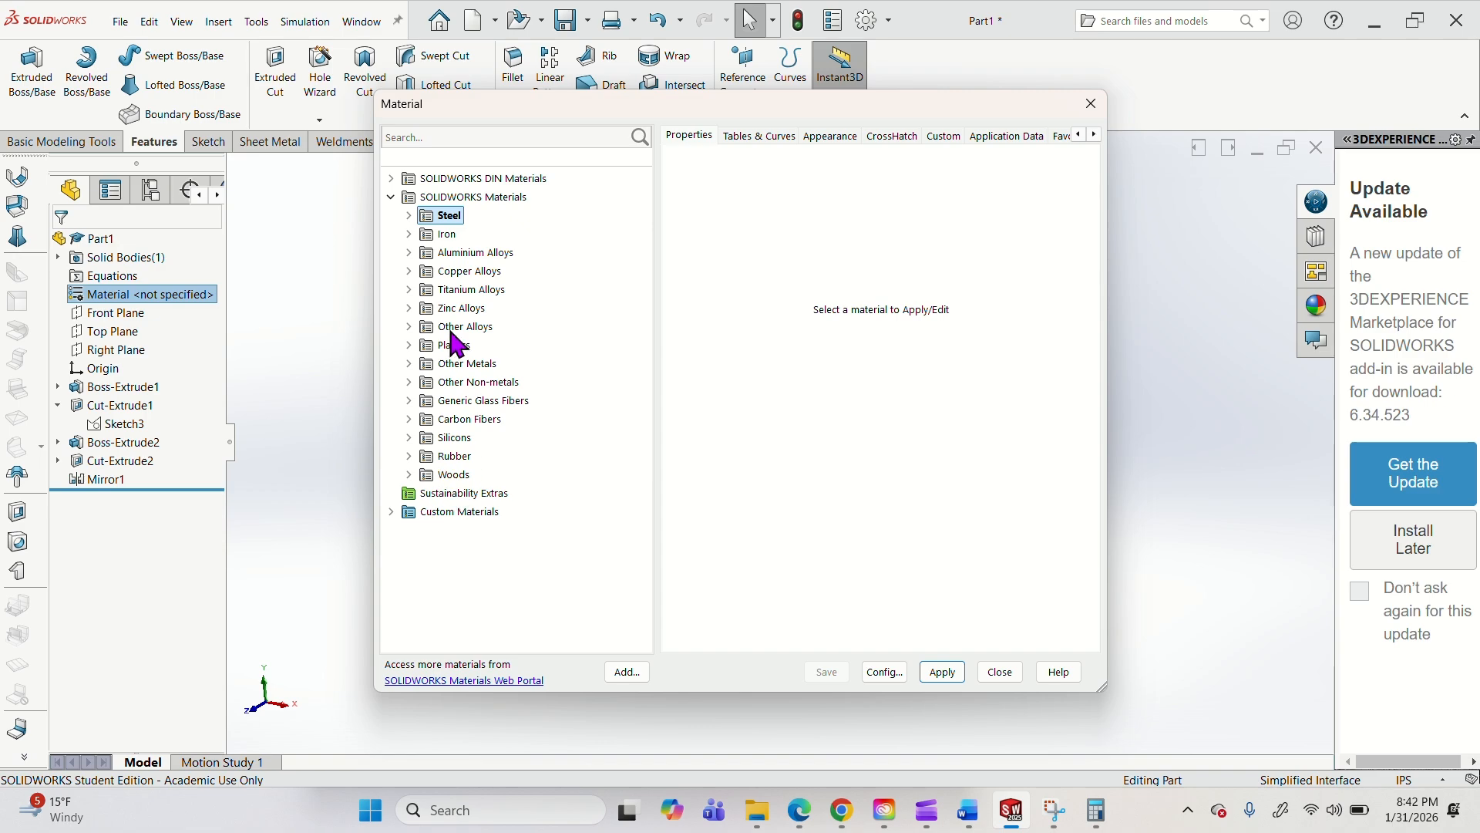
click(408, 215)
scroll(512, 328, down, 3)
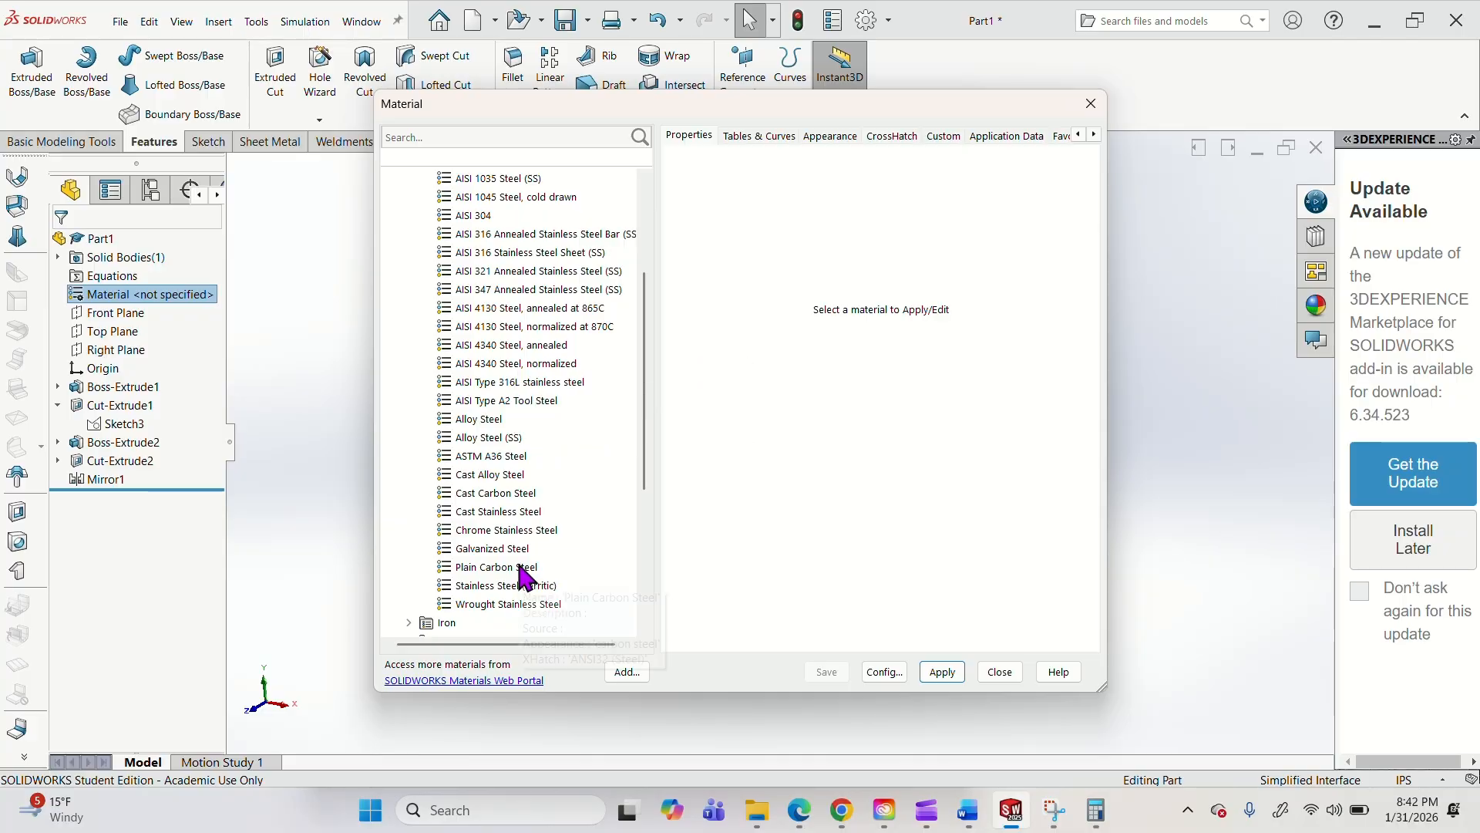
scroll(512, 486, up, 4)
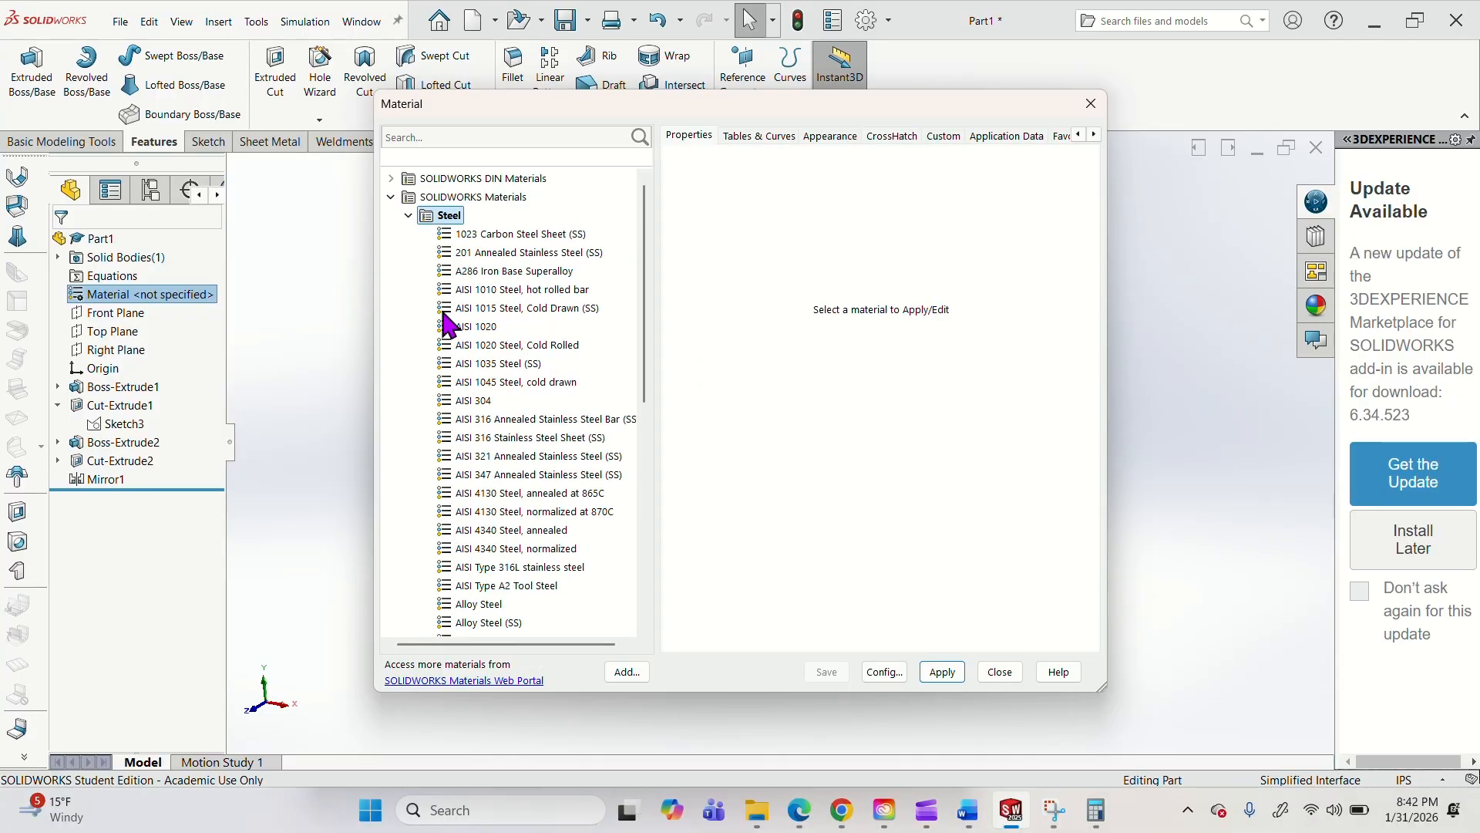
click(408, 216)
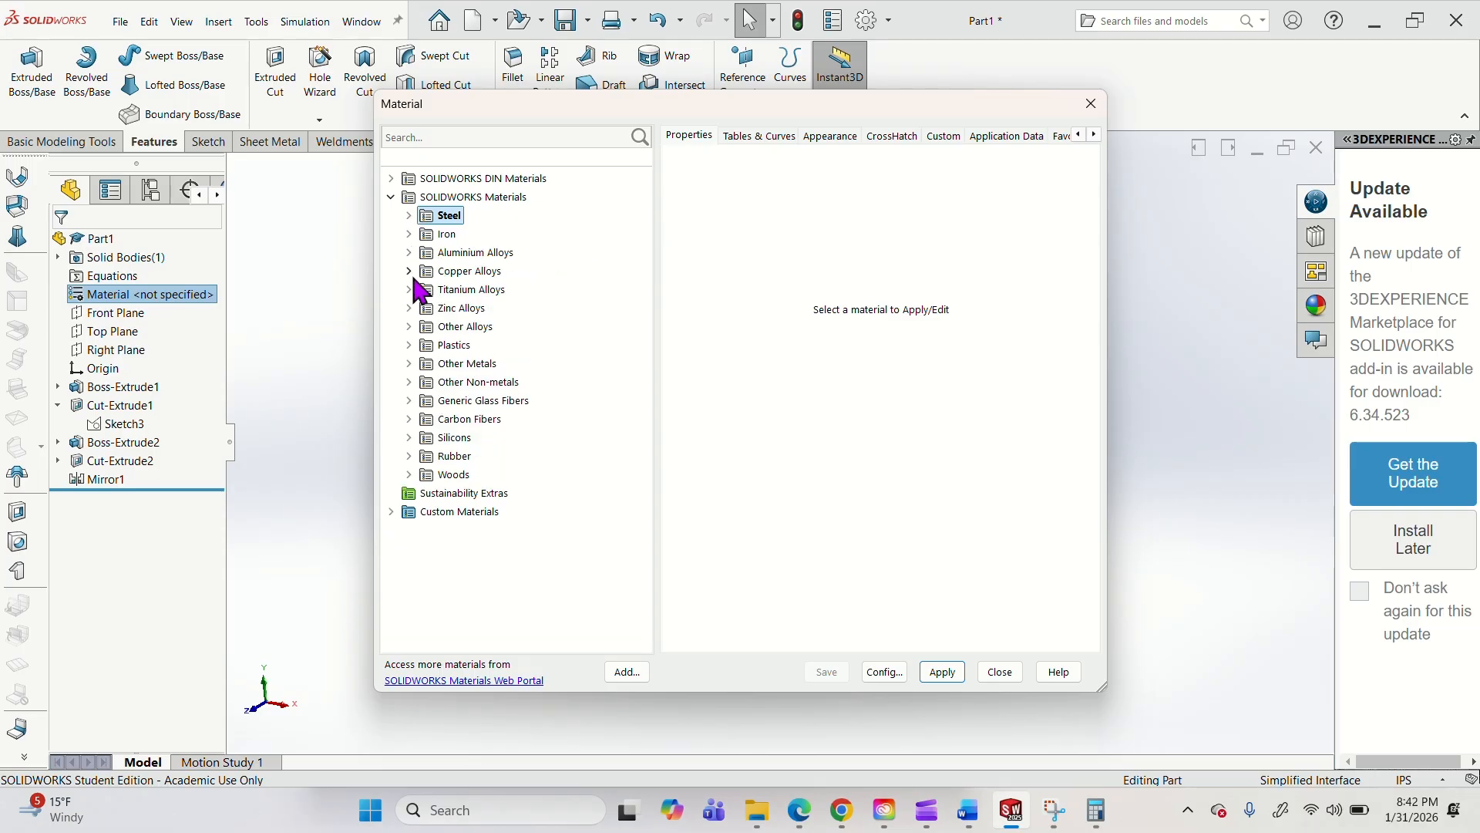
click(414, 324)
click(414, 323)
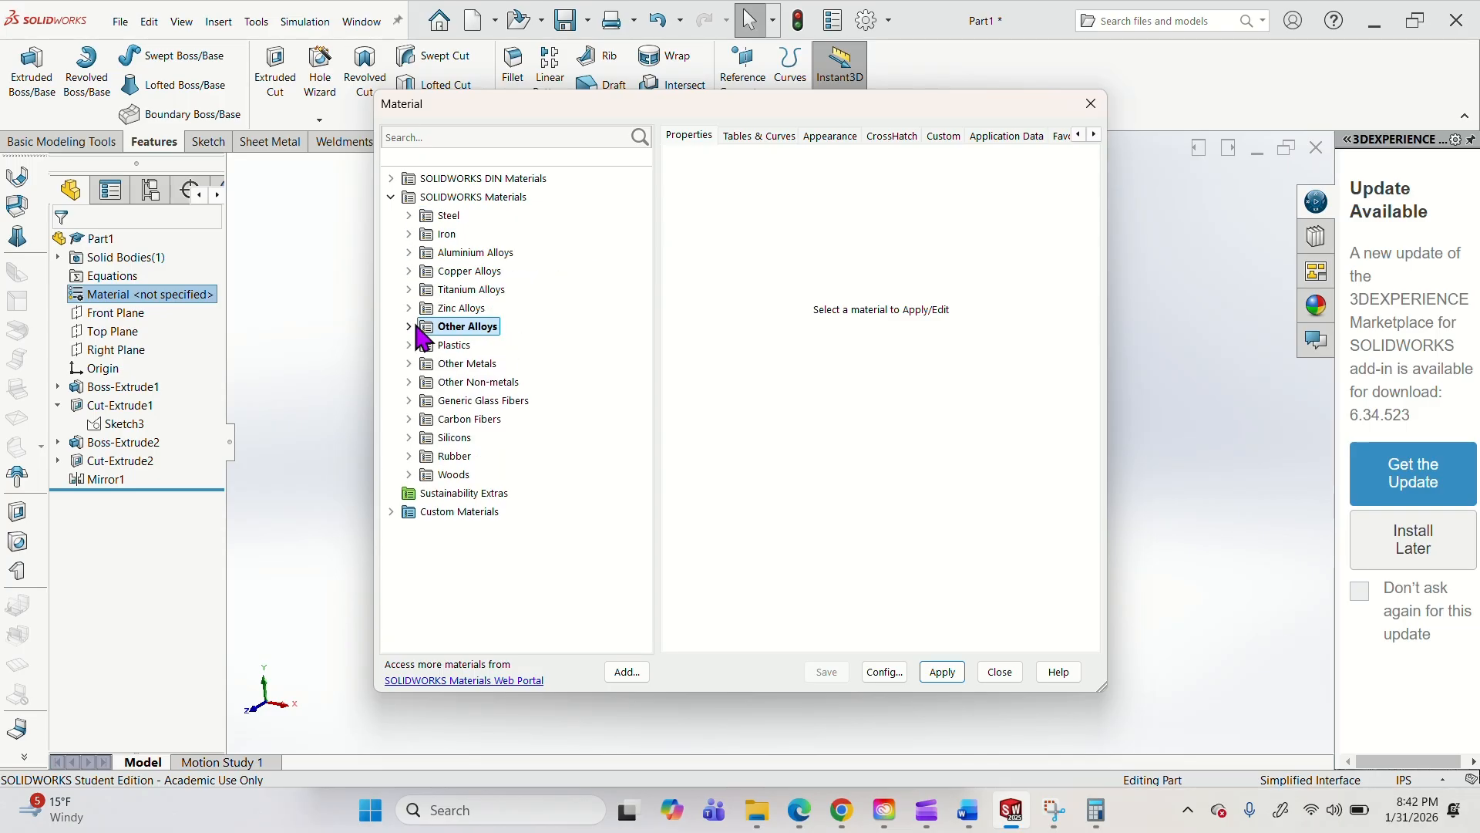
Apply Gray Cast Iron from the Iron category as the part's material and close the material library.
click(407, 234)
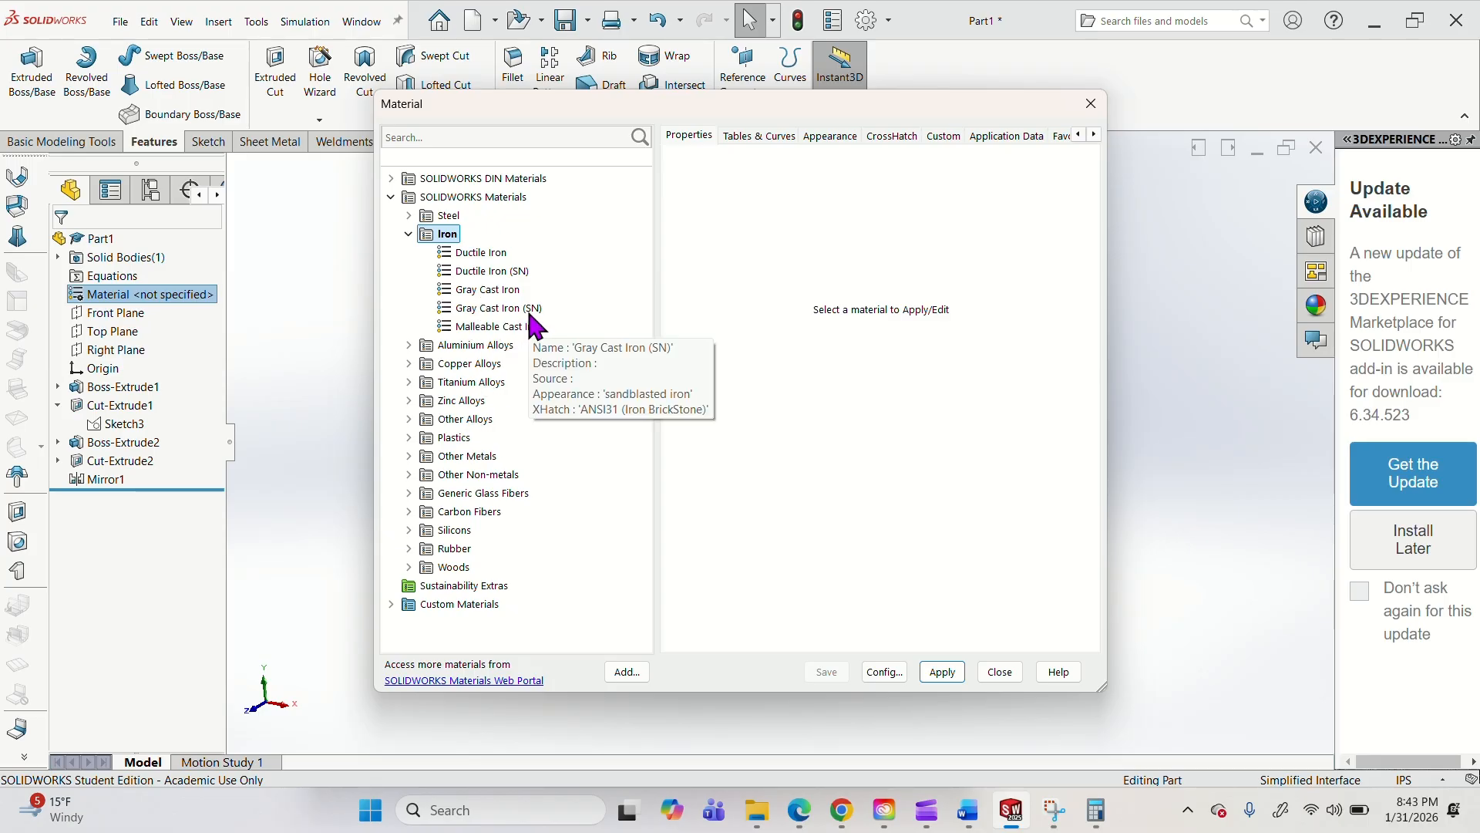
click(489, 291)
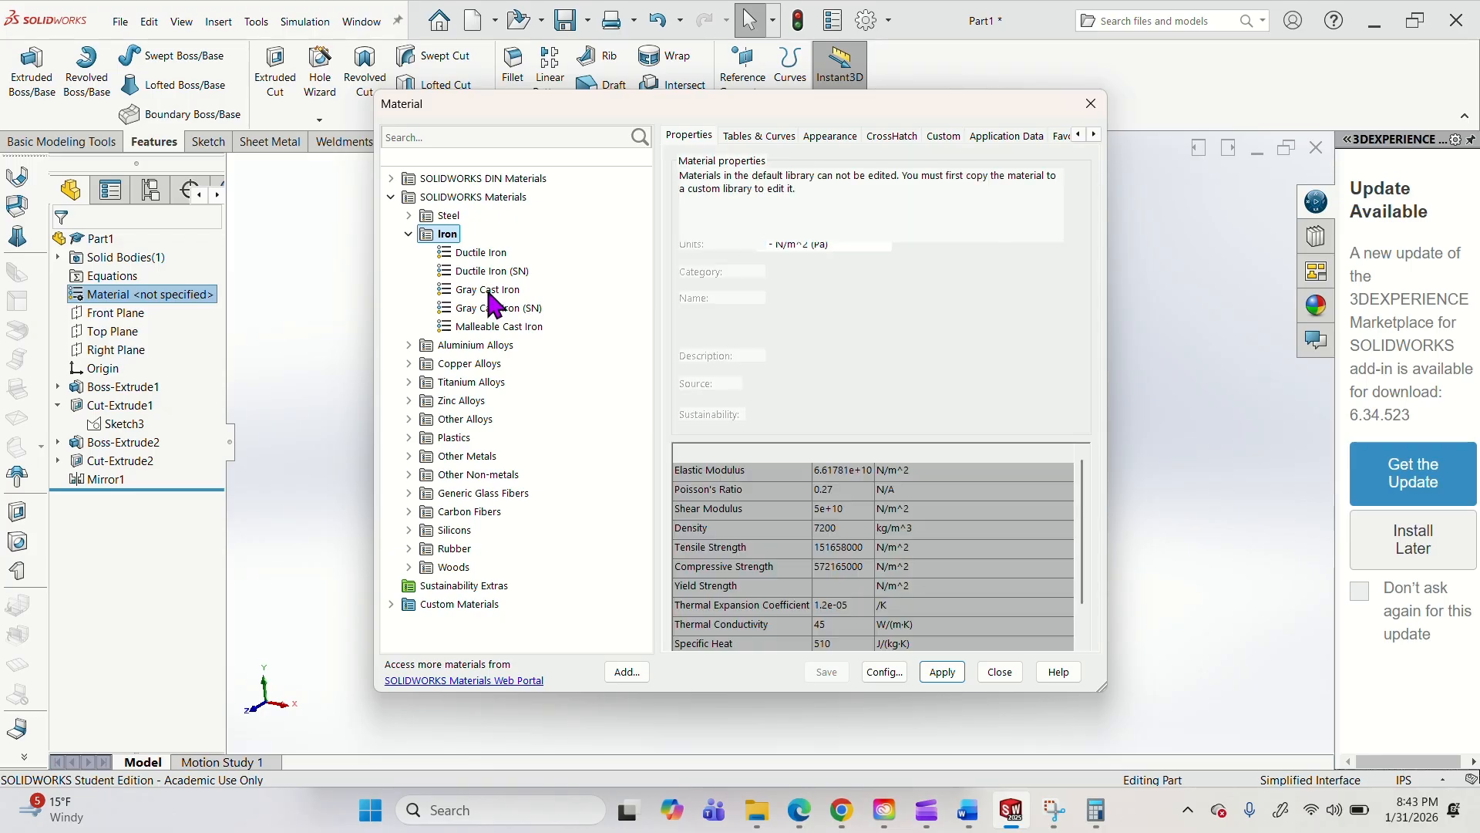
click(942, 673)
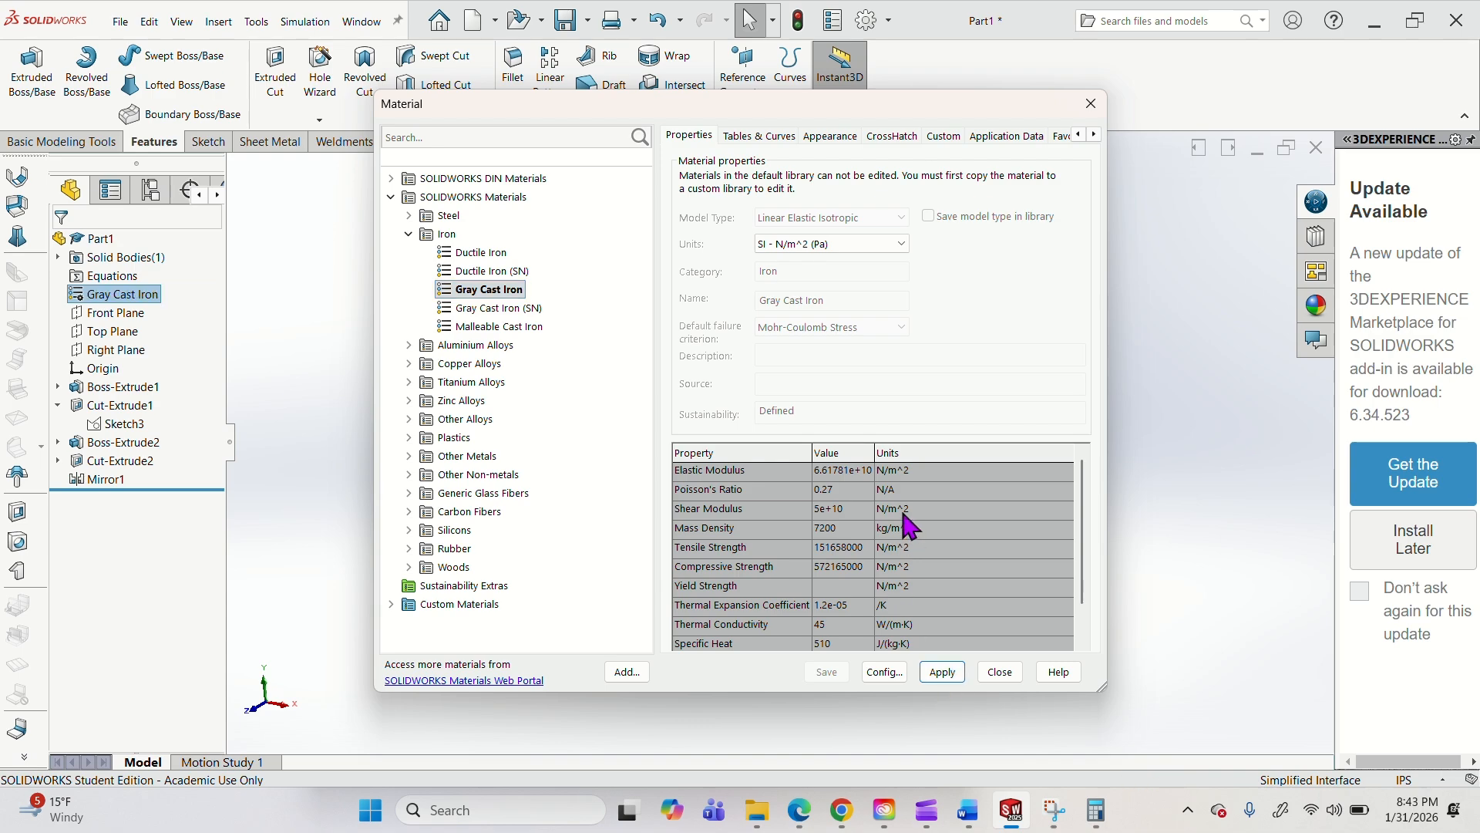
click(1000, 673)
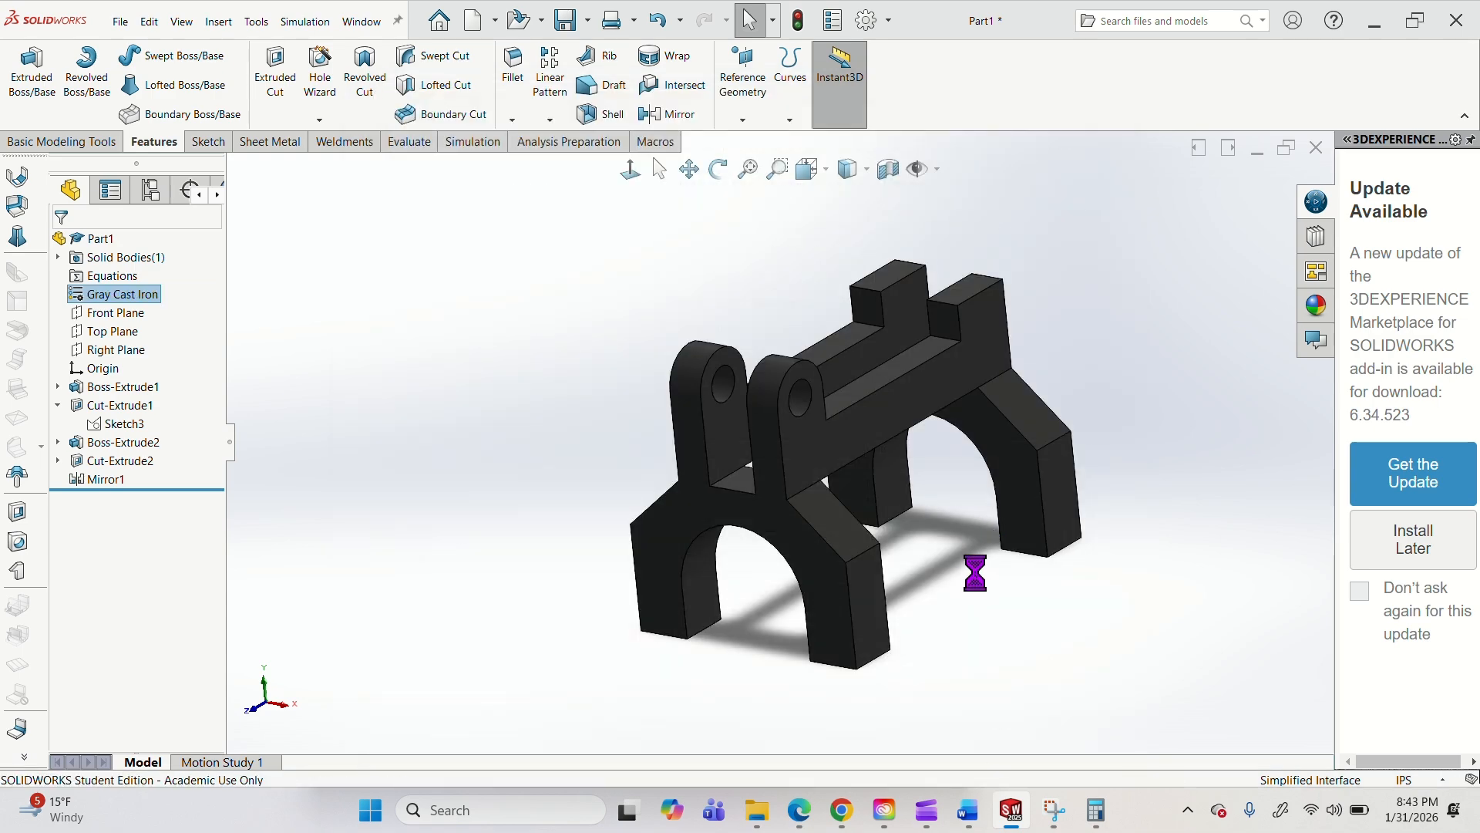
middle_drag(909, 472, 945, 555)
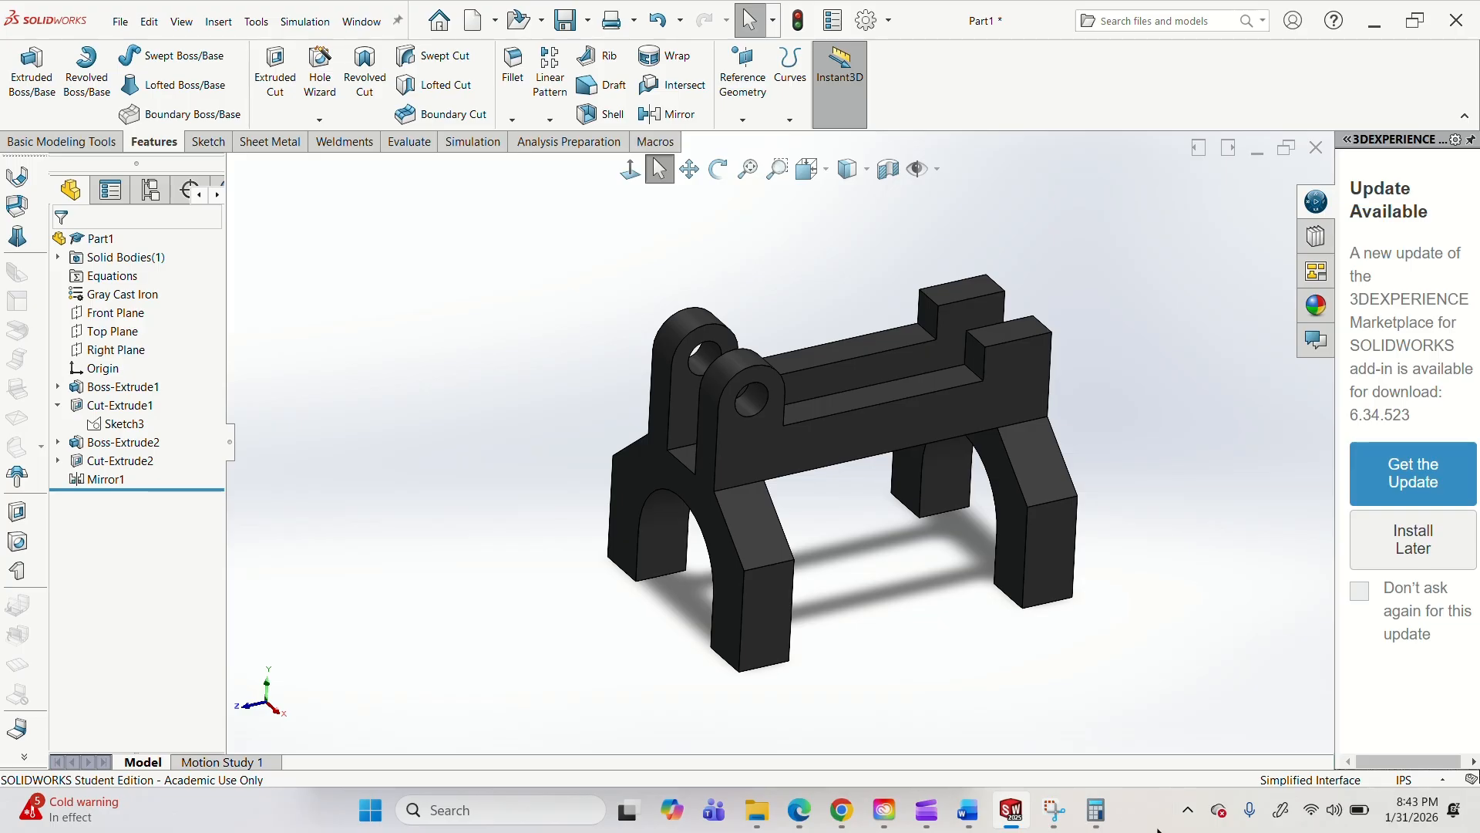
middle_drag(802, 592, 853, 569)
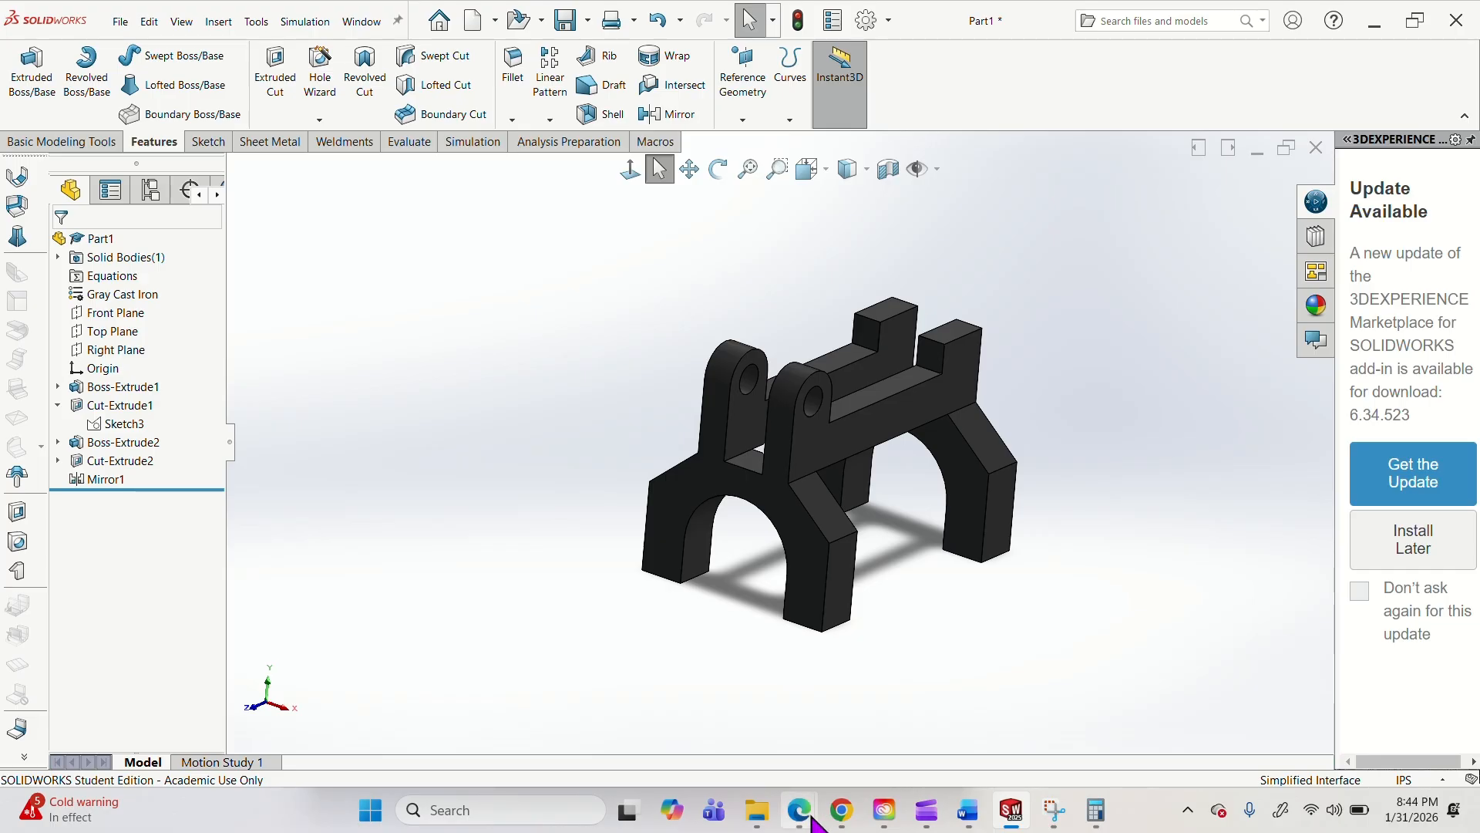
Switch to the Transfer Fork PDF in Edge and erase the blue ink lines and handwritten 2.25 beside the drawing.
mouse_move(799, 809)
click(1107, 704)
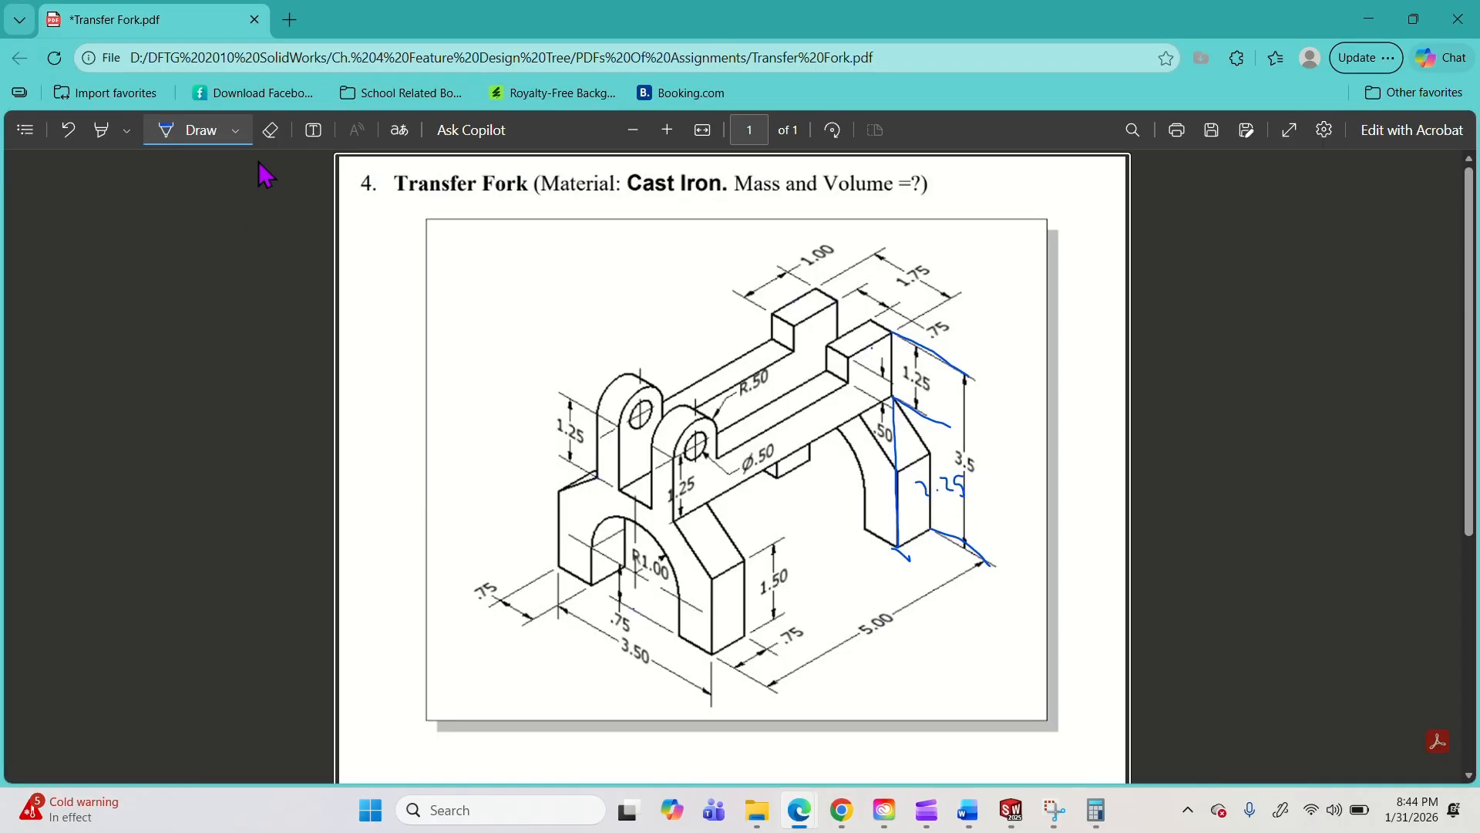
click(270, 141)
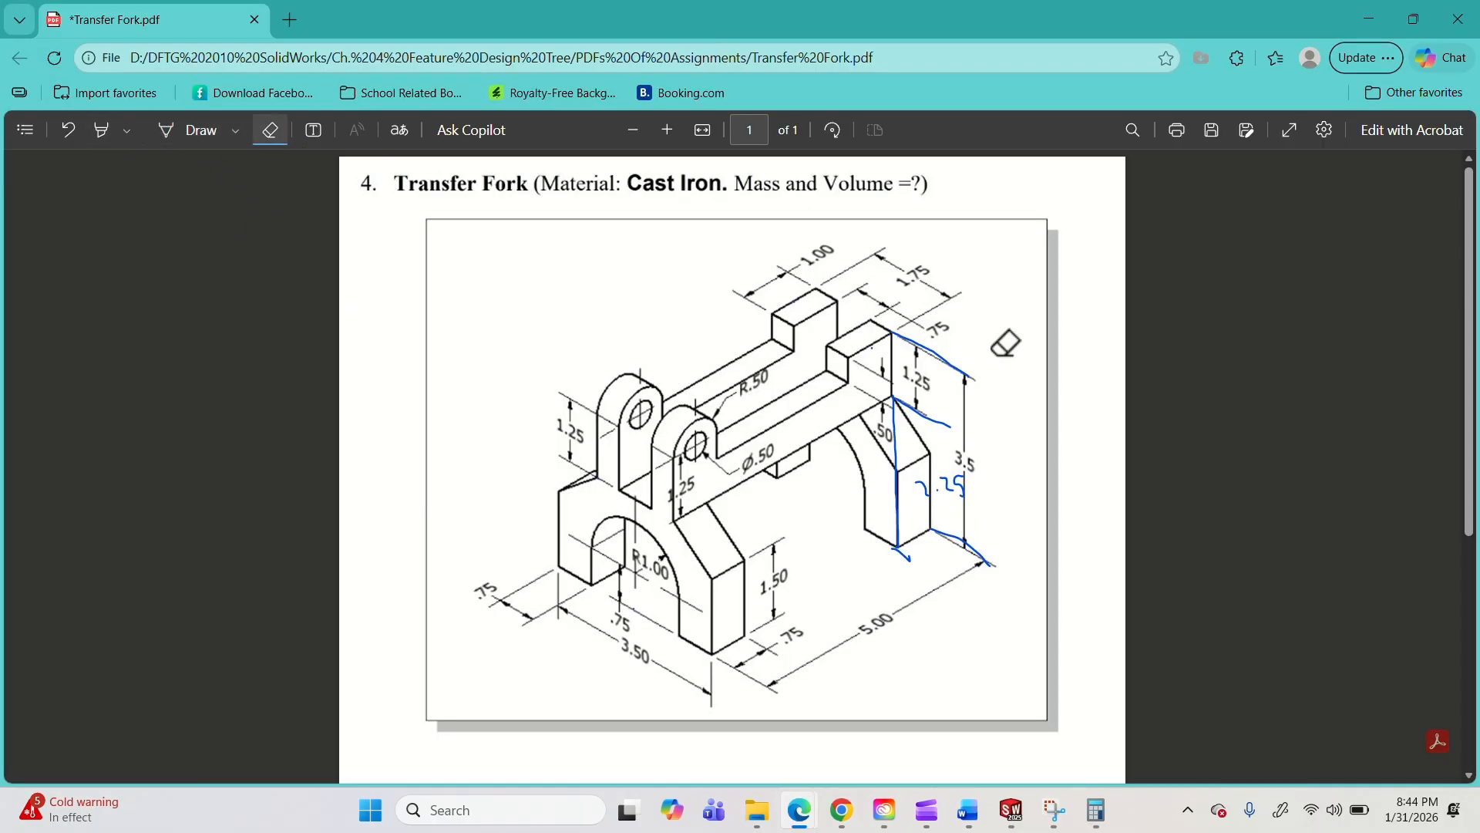
mouse_move(944, 557)
mouse_down()
mouse_move(910, 464)
mouse_move(897, 553)
mouse_move(899, 495)
mouse_up()
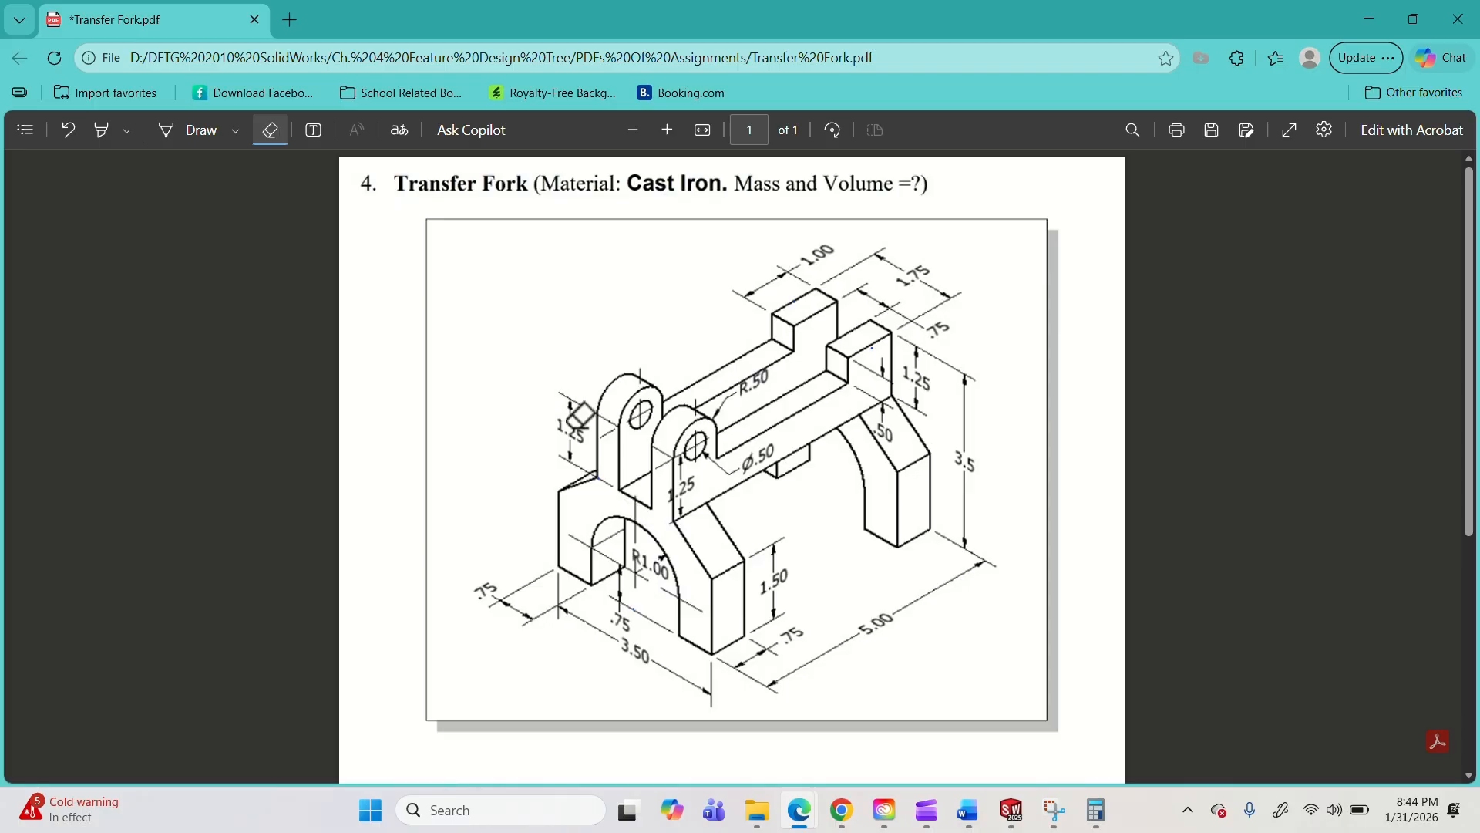
Highlight the two 1.25 height dimensions and the R1.00 arch radius on the Transfer Fork drawing.
click(103, 130)
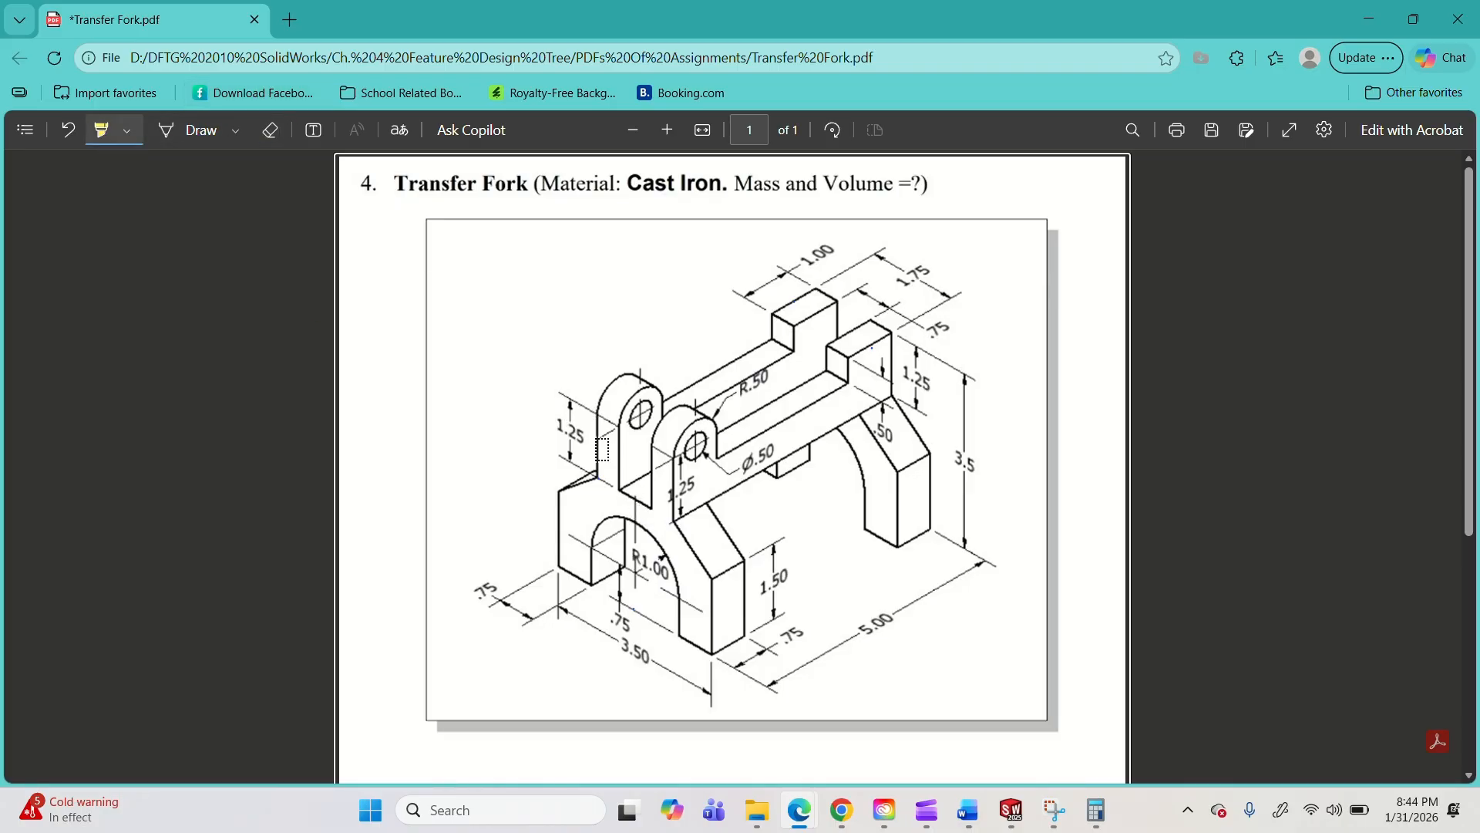
drag(555, 421, 595, 437)
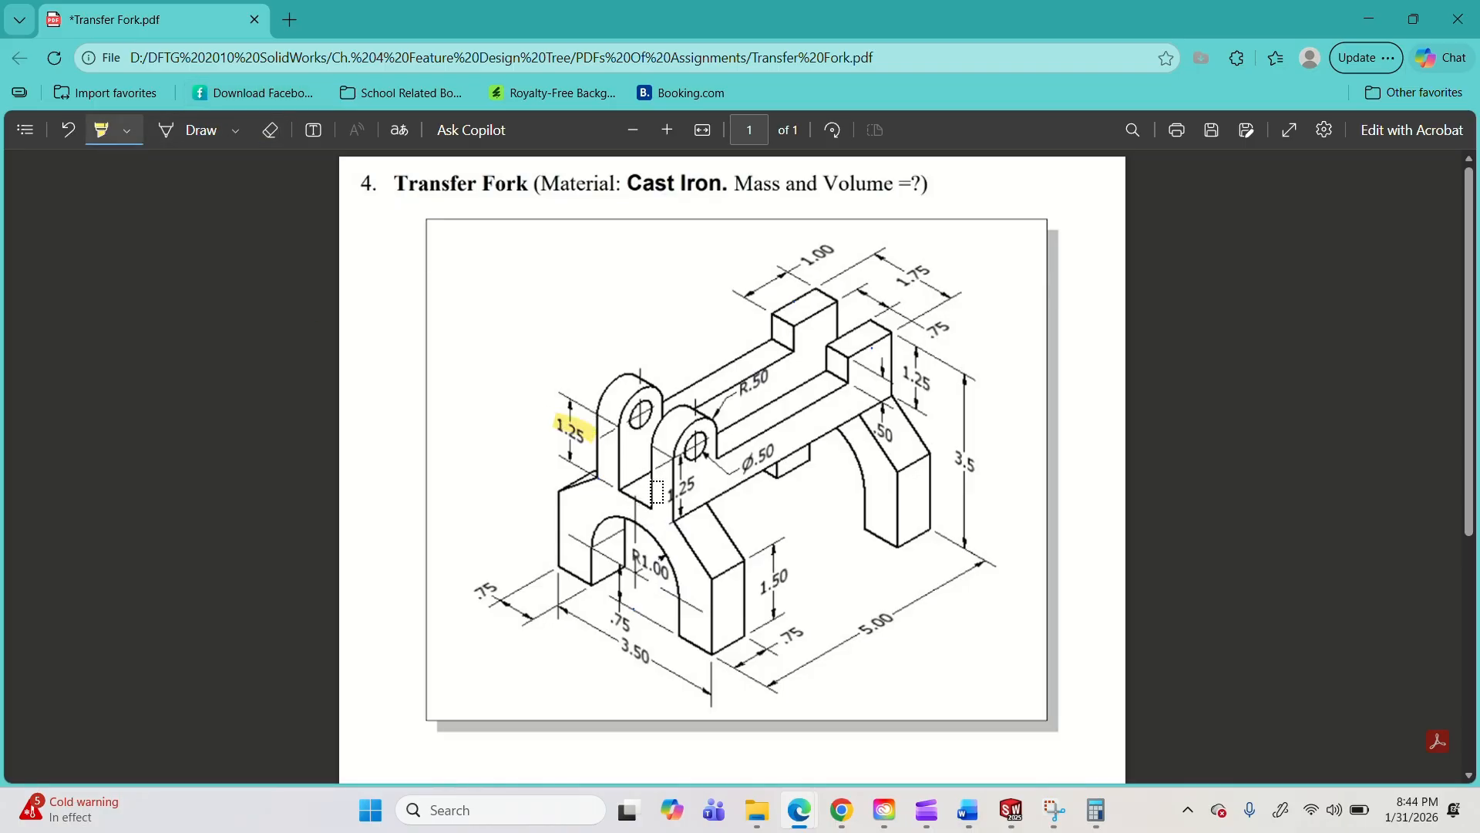
drag(661, 495, 697, 481)
drag(634, 552, 678, 571)
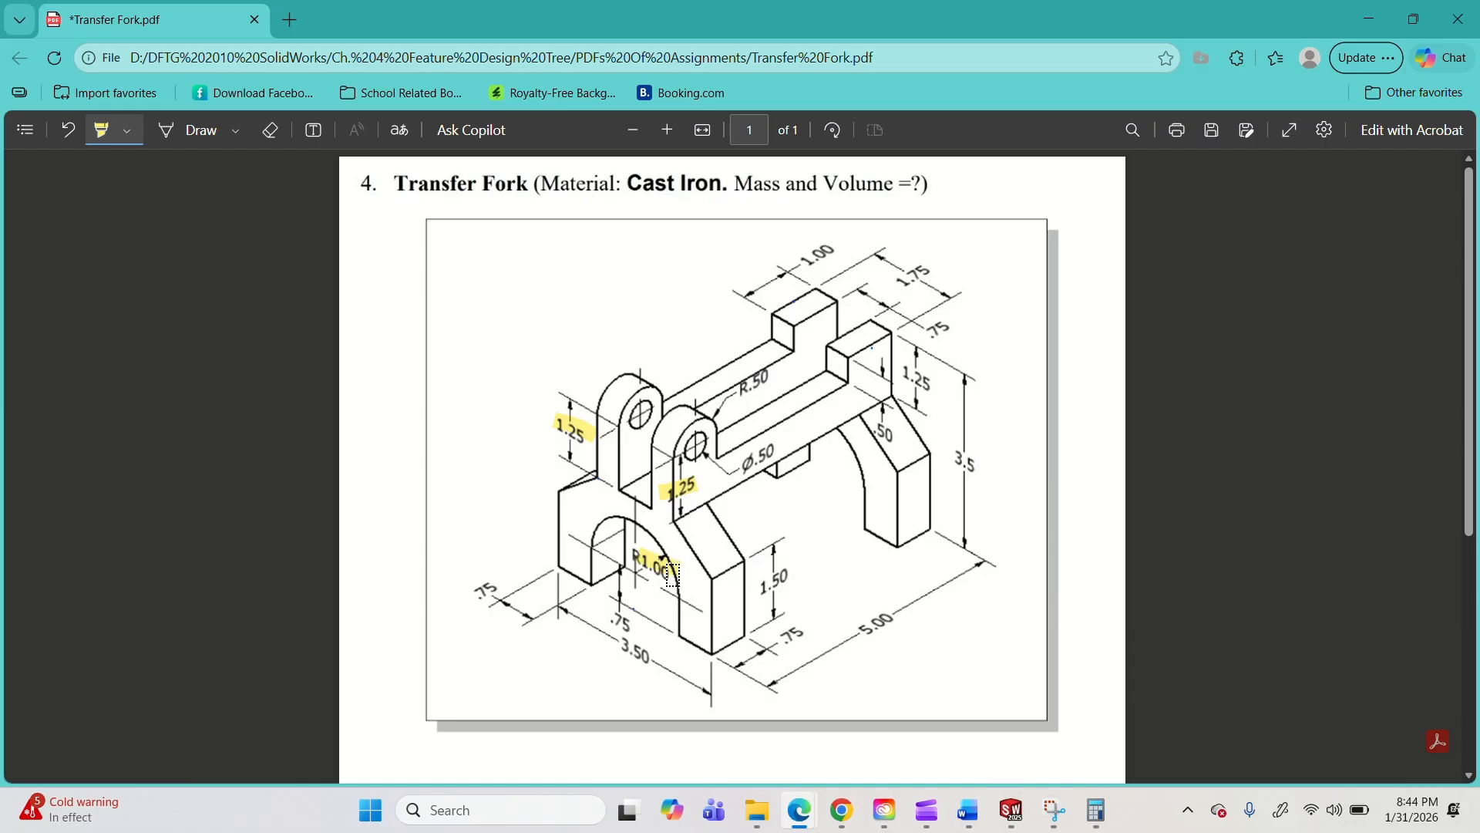
Erase the yellow highlights from the drawing's dimensions and minimize the PDF window.
click(270, 131)
click(685, 492)
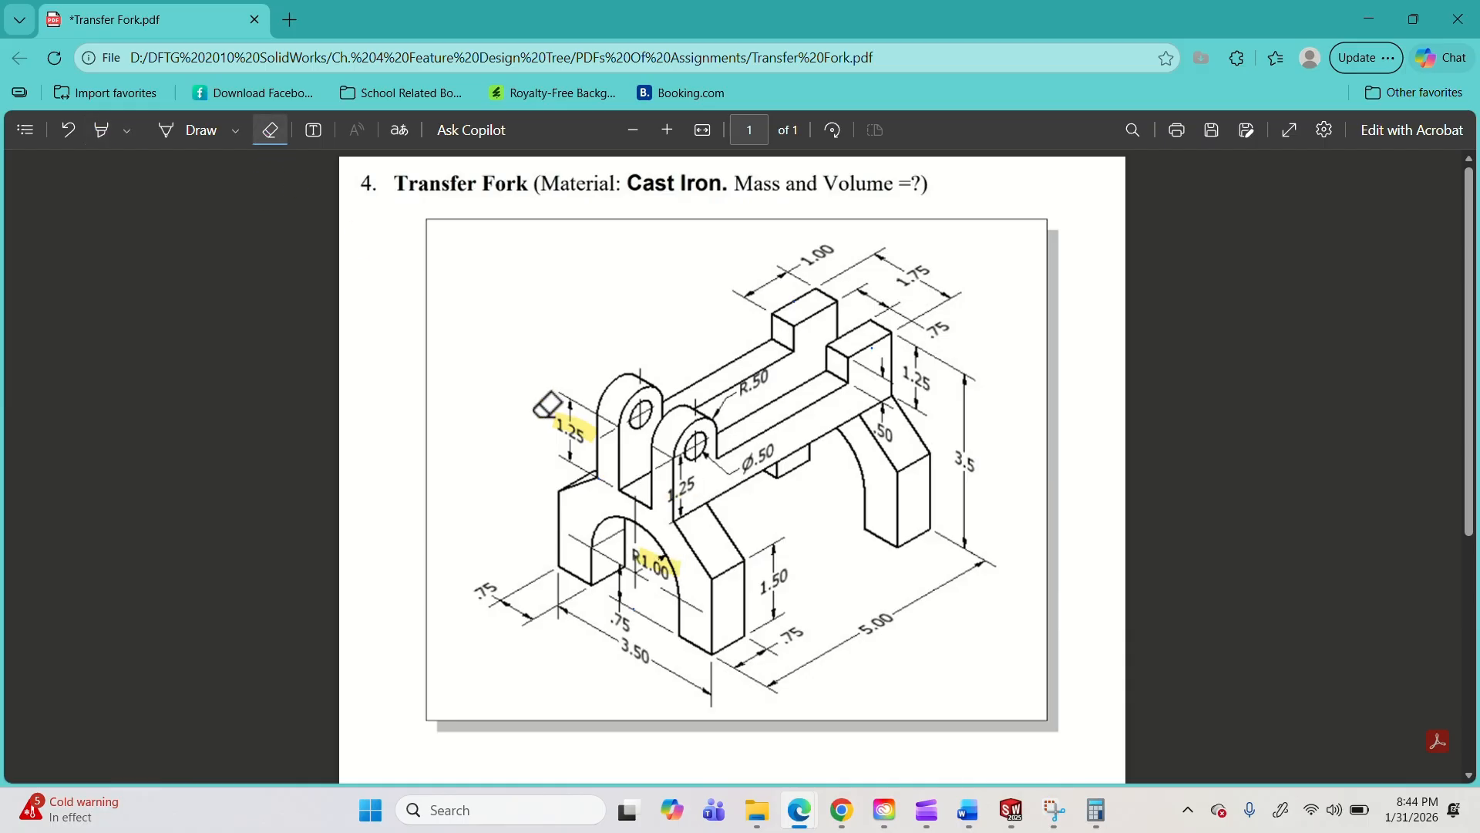
click(590, 433)
click(663, 549)
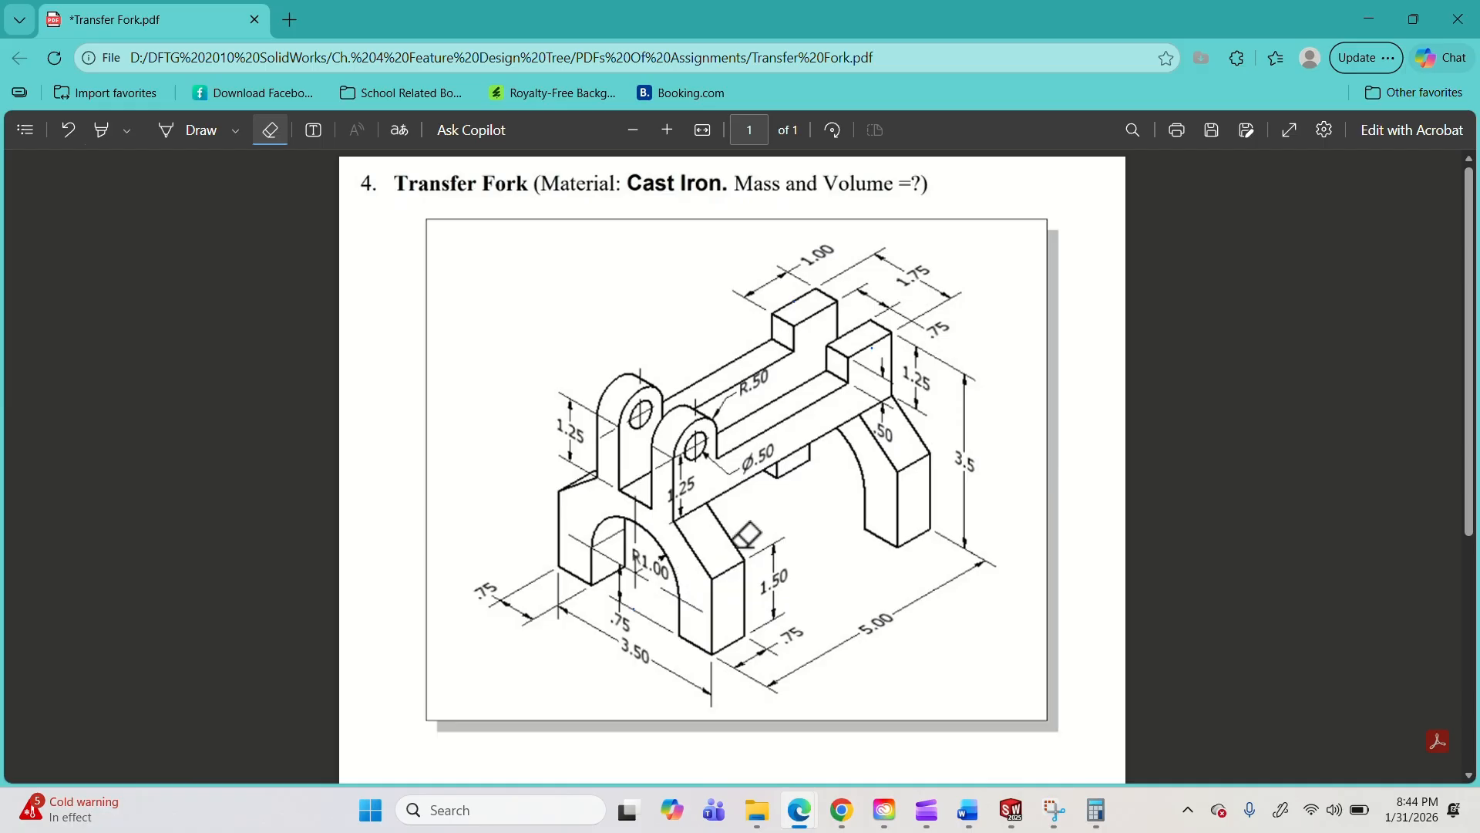
click(1369, 20)
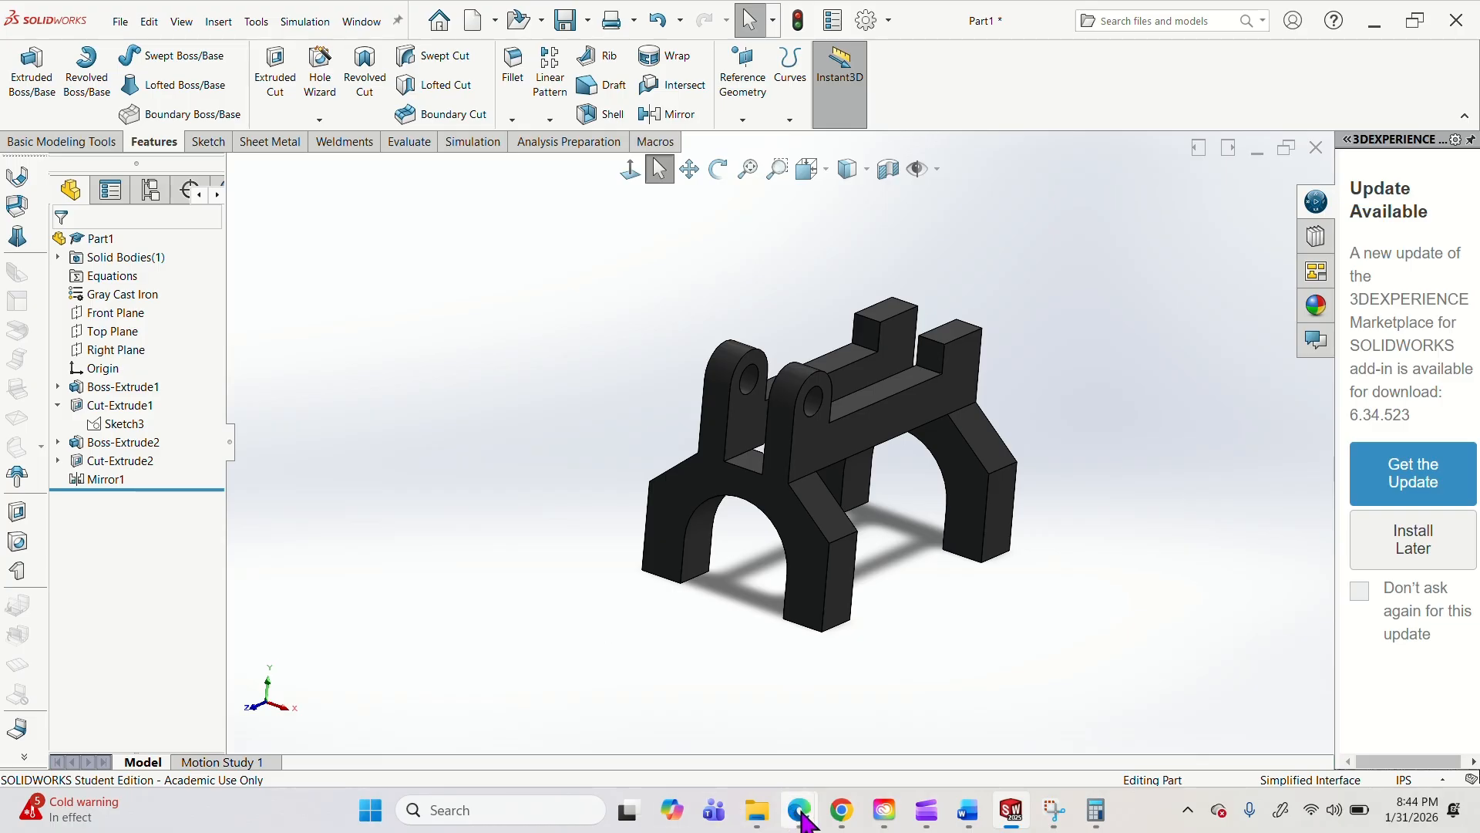
Open the Chapter 04 Exercise 4: Transfer Fork assignment from the Blackboard gradebook, view its instructions, and return to SOLIDWORKS.
mouse_move(794, 808)
click(733, 747)
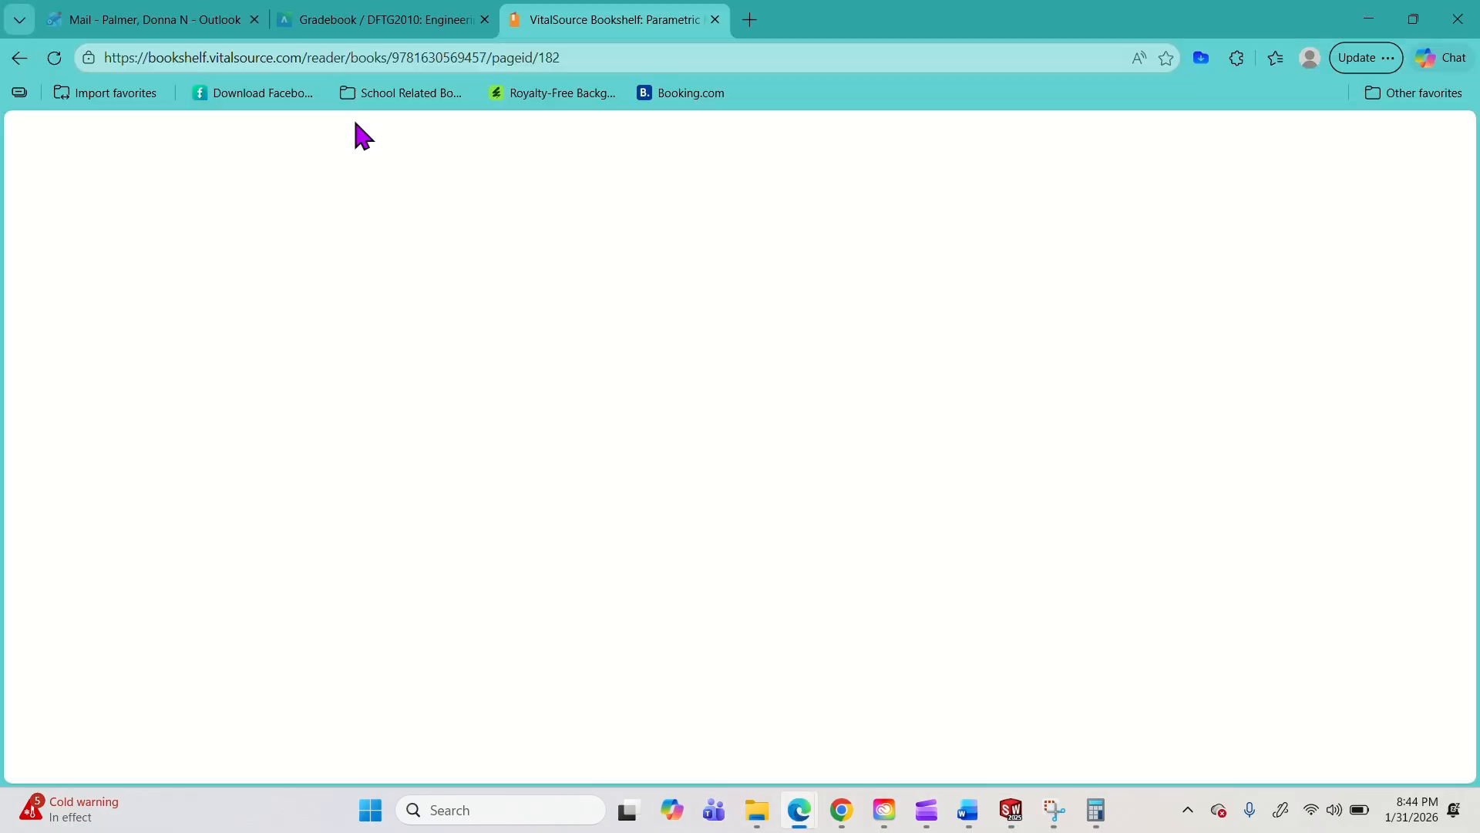
click(348, 21)
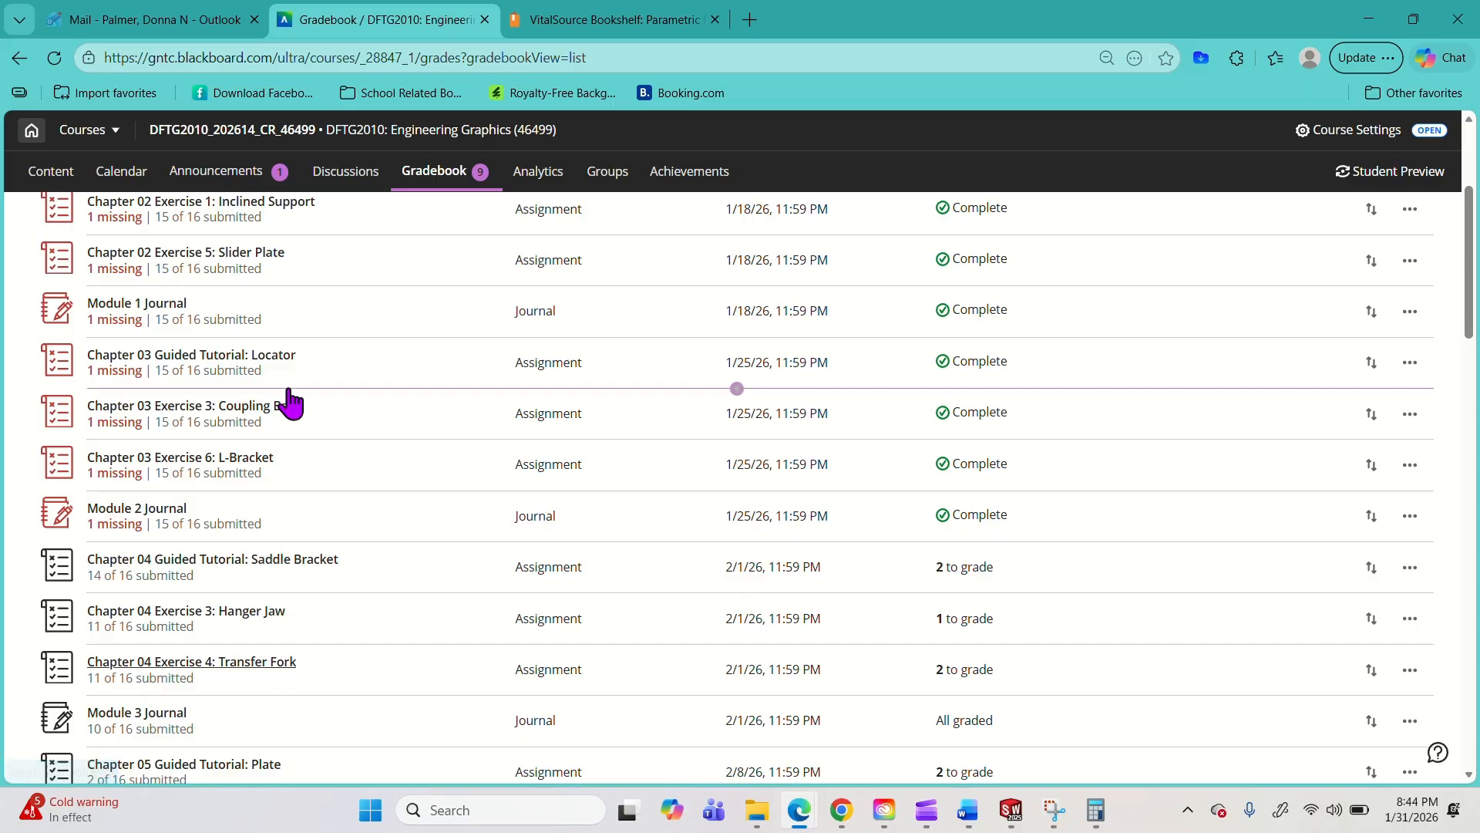
click(282, 671)
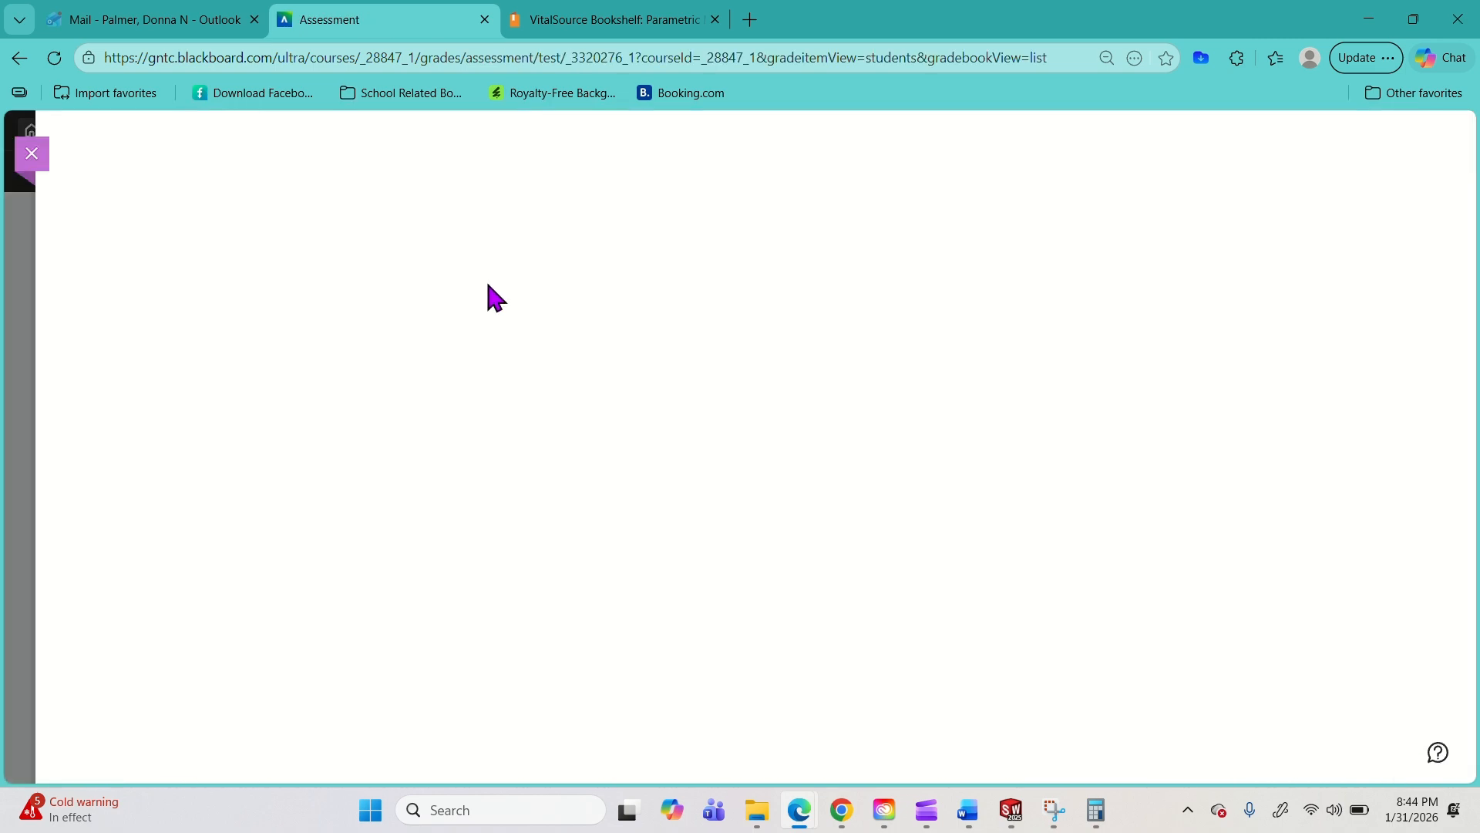
click(144, 227)
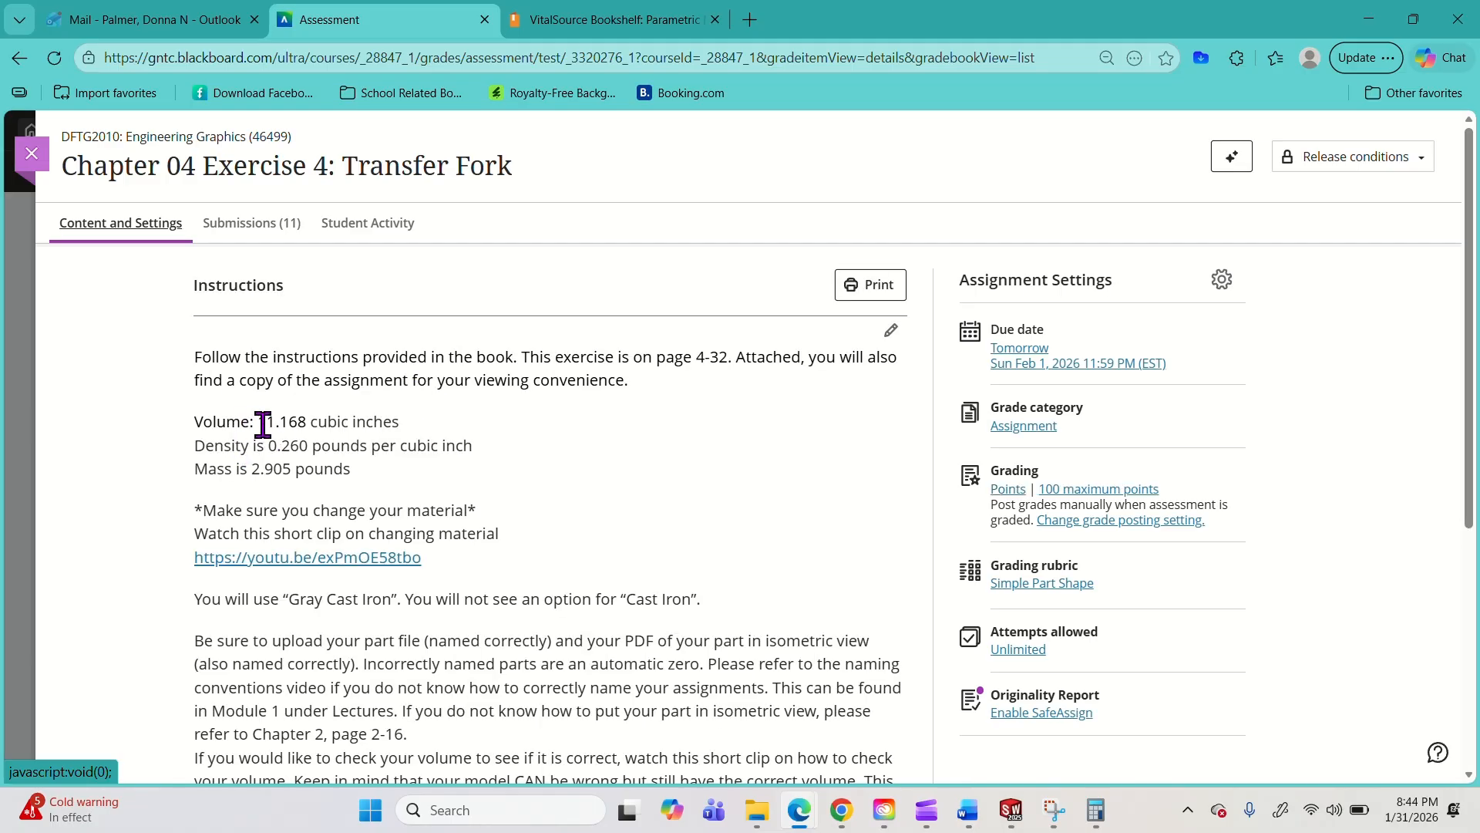
click(1369, 19)
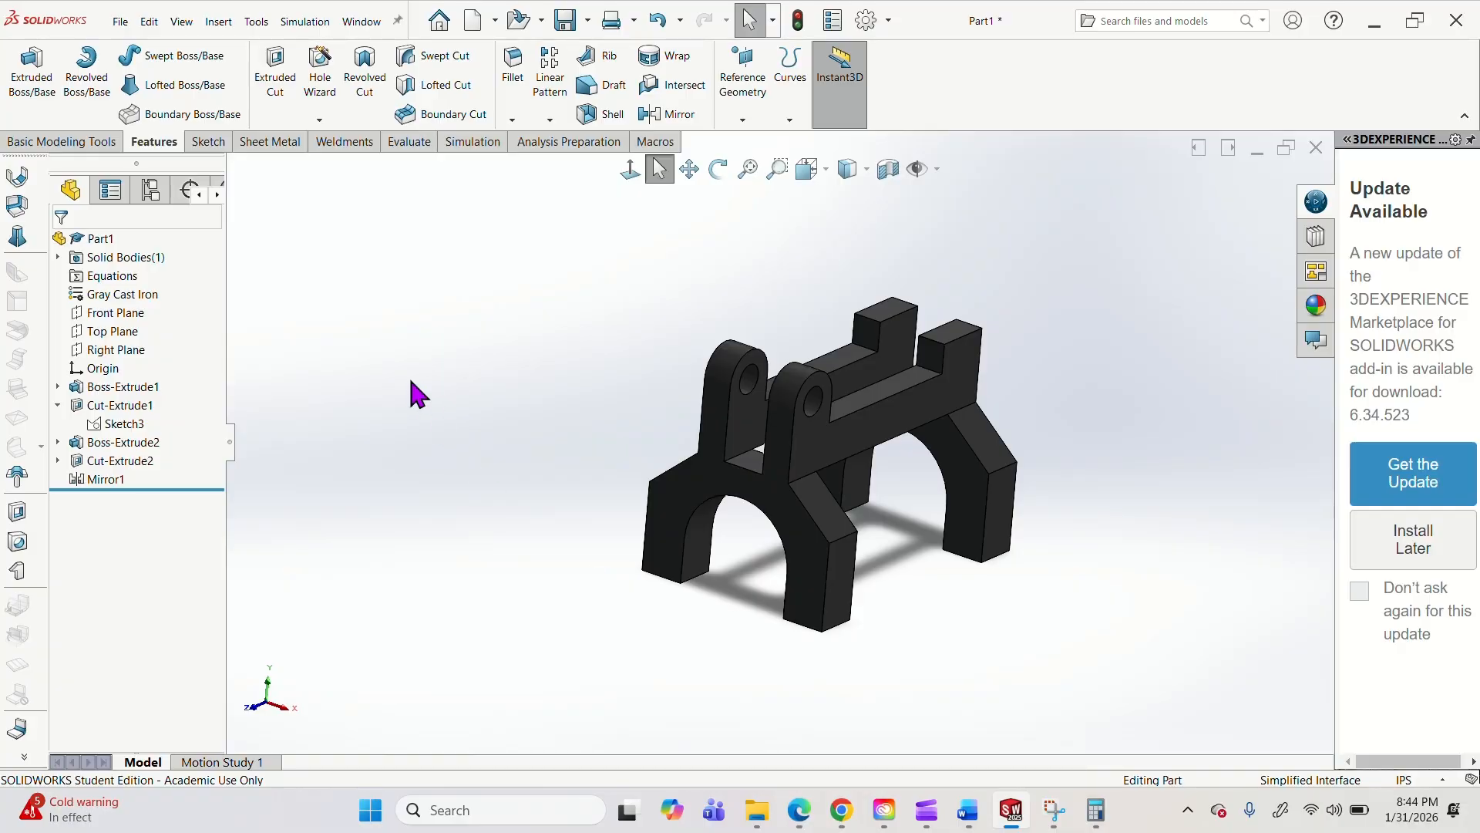
Evaluate the part's mass properties, compare density, mass and volume with the Blackboard assignment instructions, and close the results.
click(409, 142)
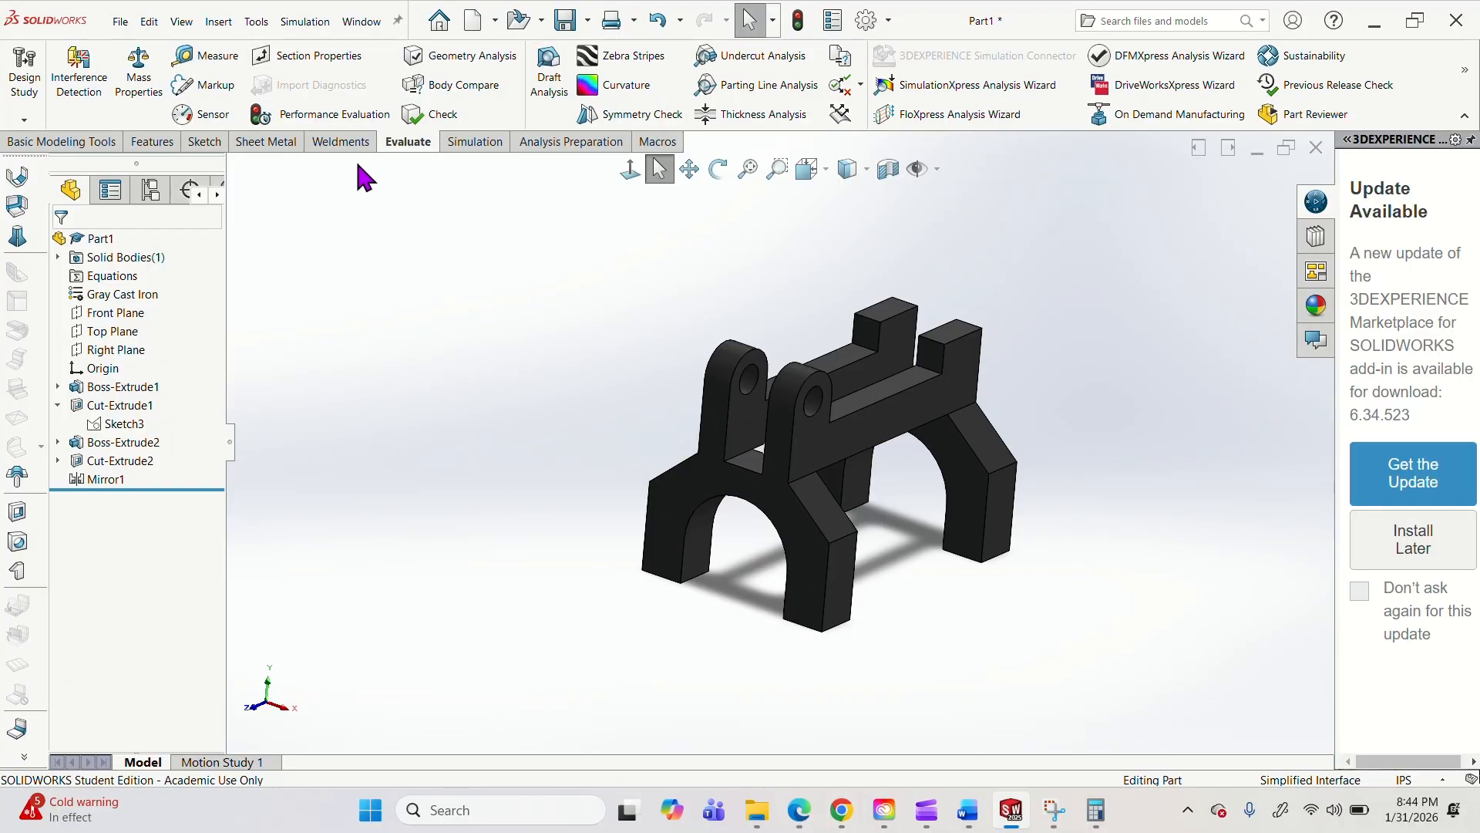
click(139, 71)
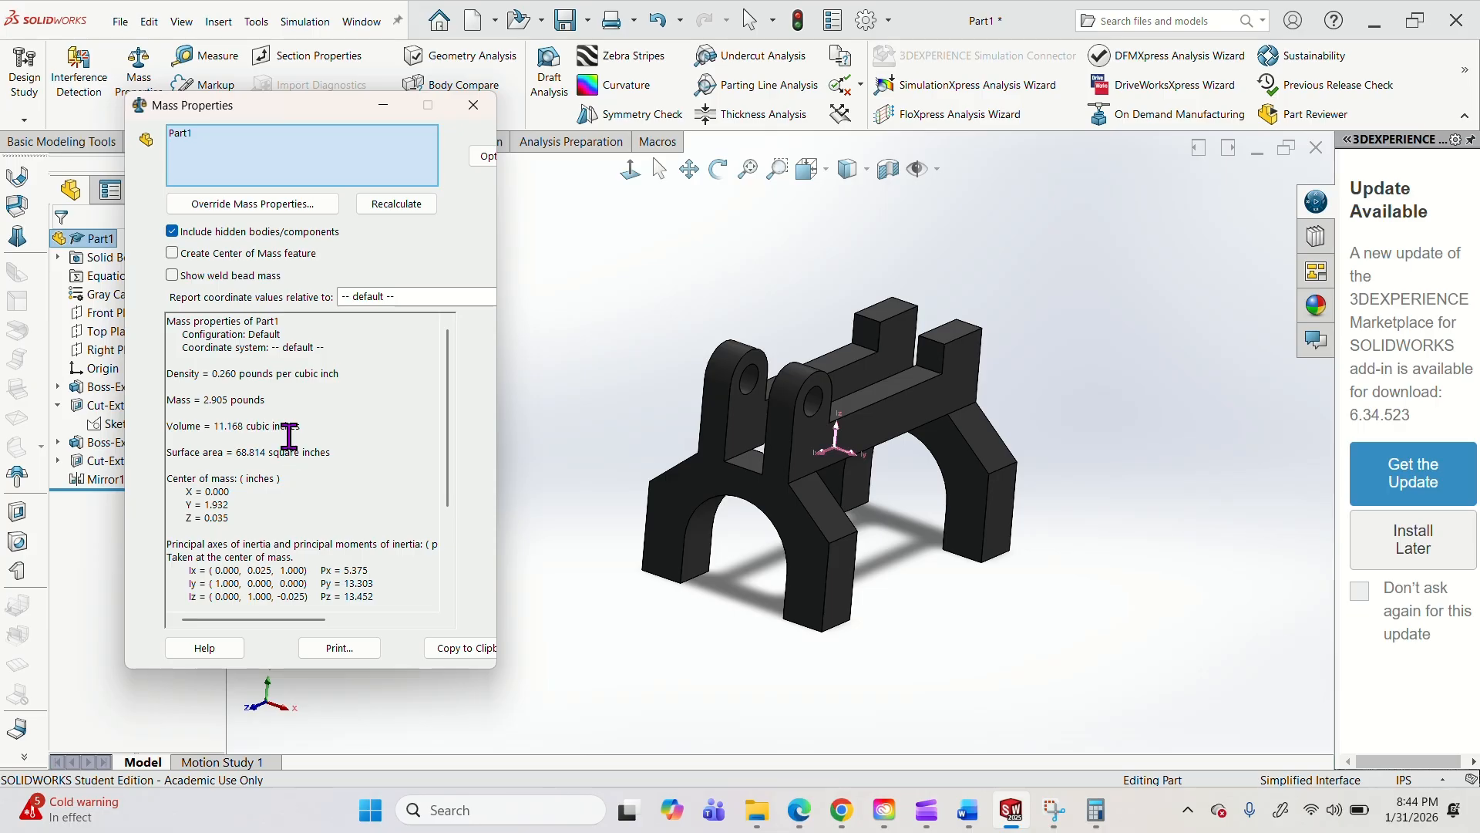
click(802, 814)
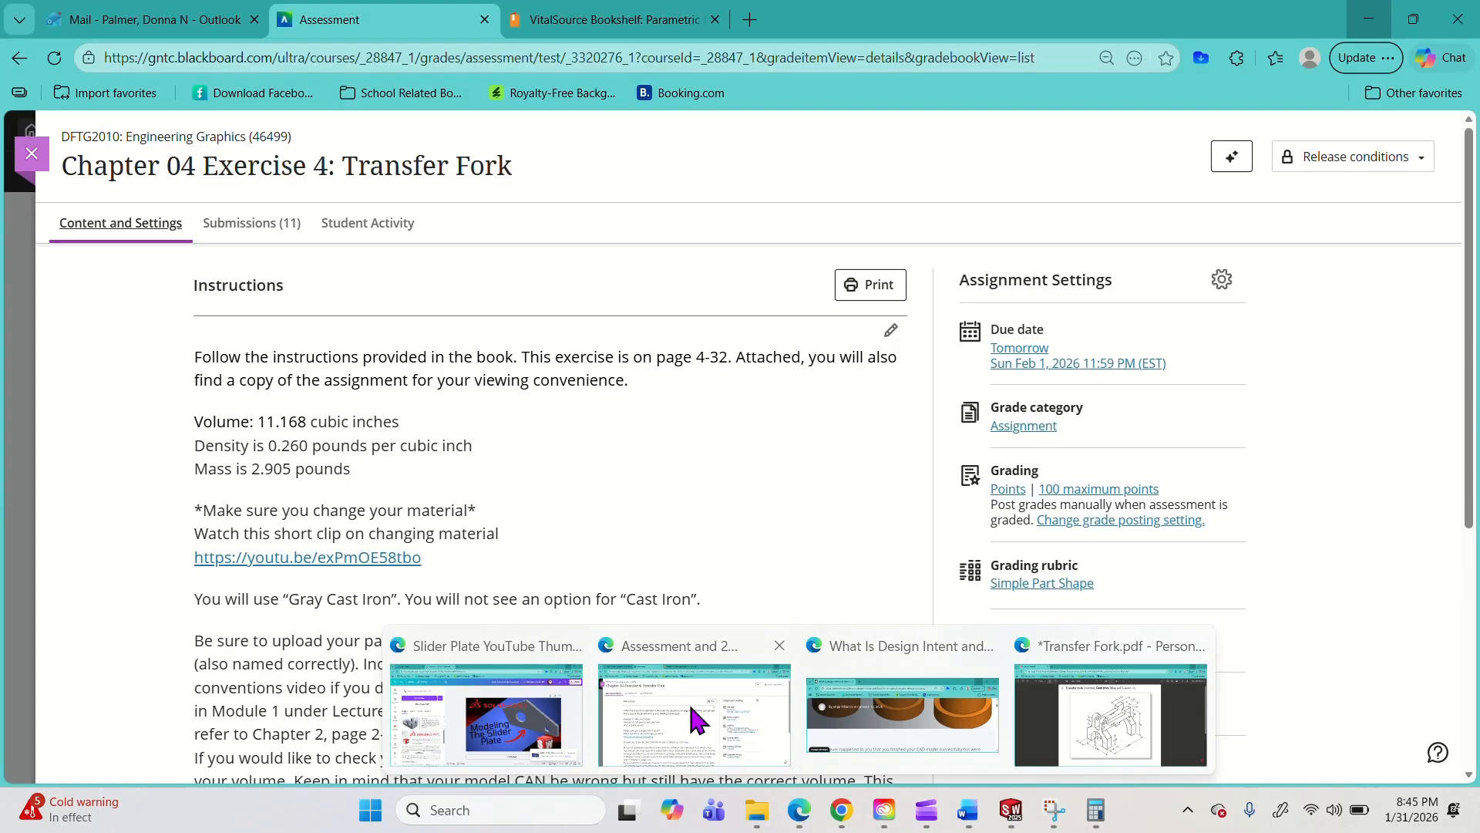
click(690, 703)
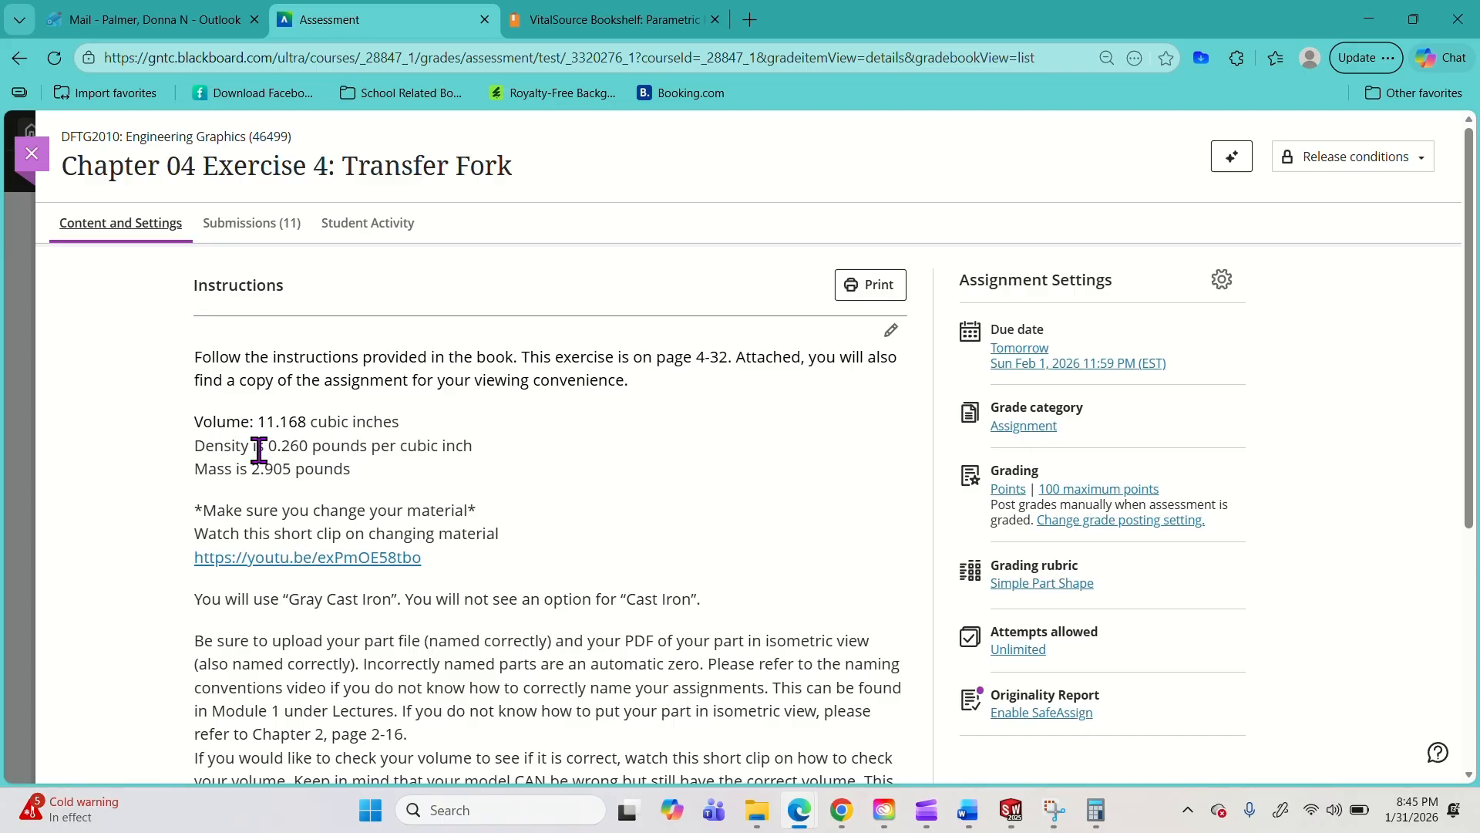
click(1369, 19)
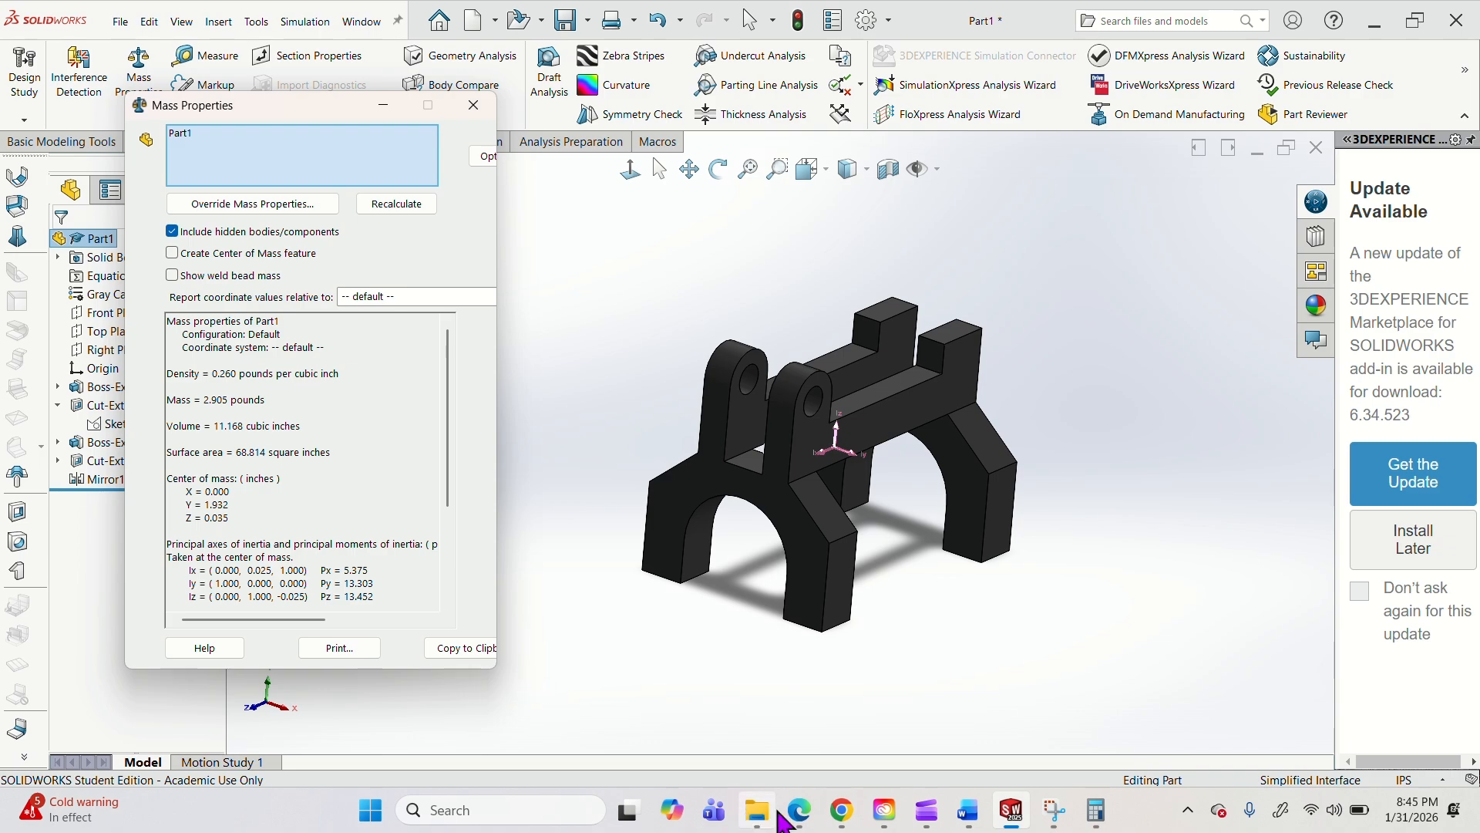
click(796, 812)
click(706, 663)
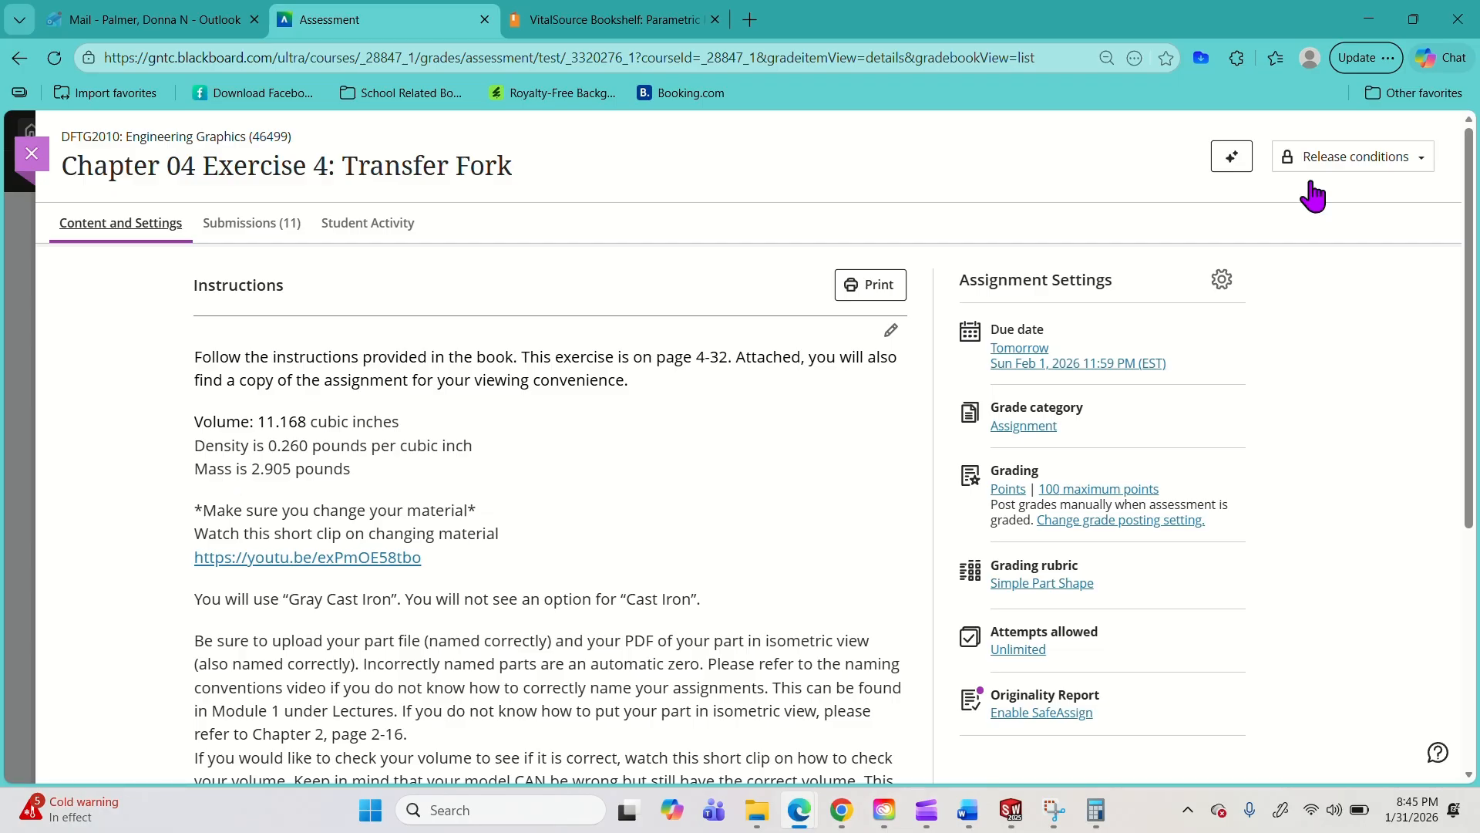
click(1367, 22)
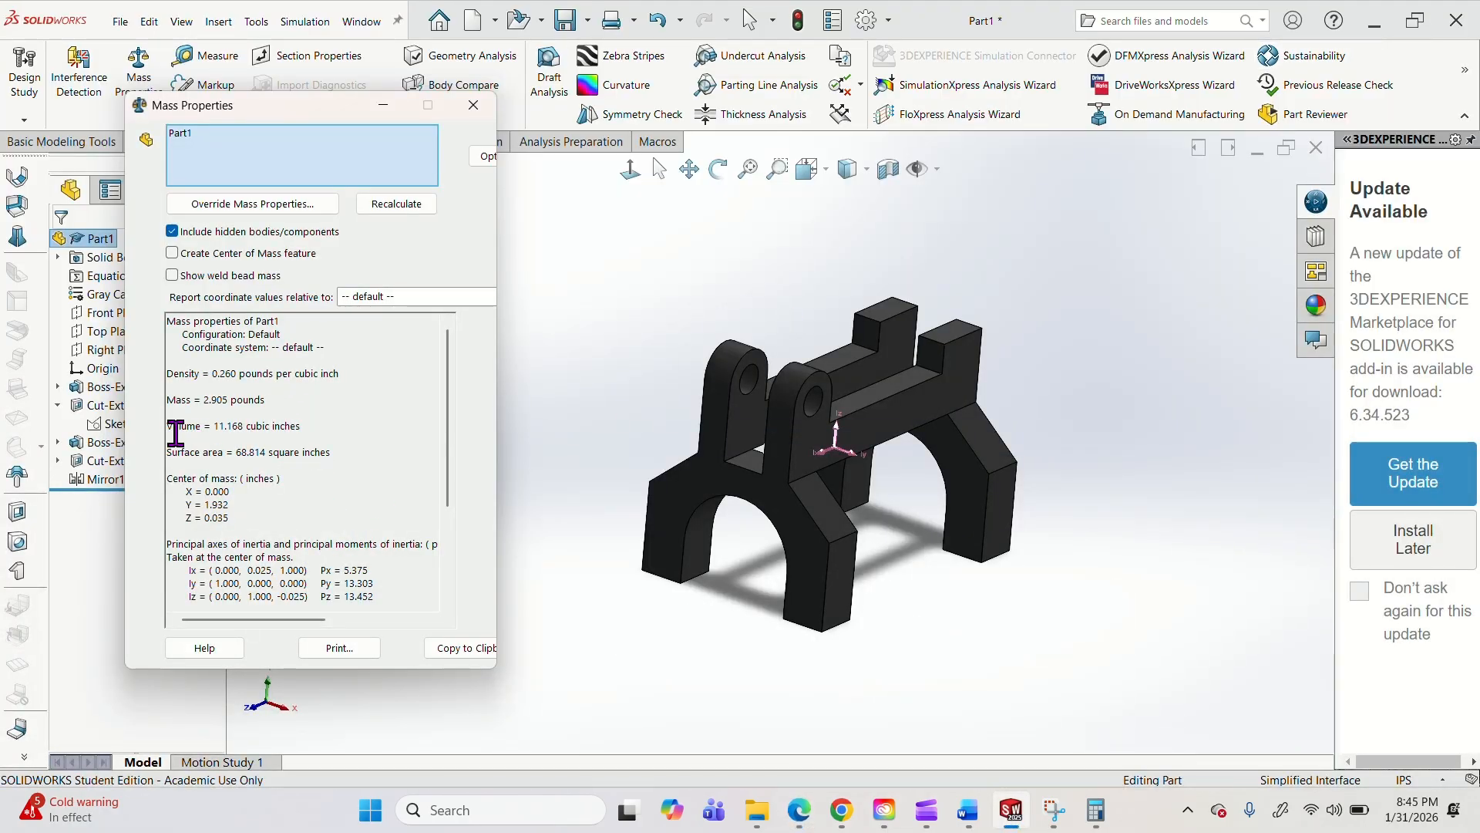
drag(199, 404, 312, 405)
click(646, 260)
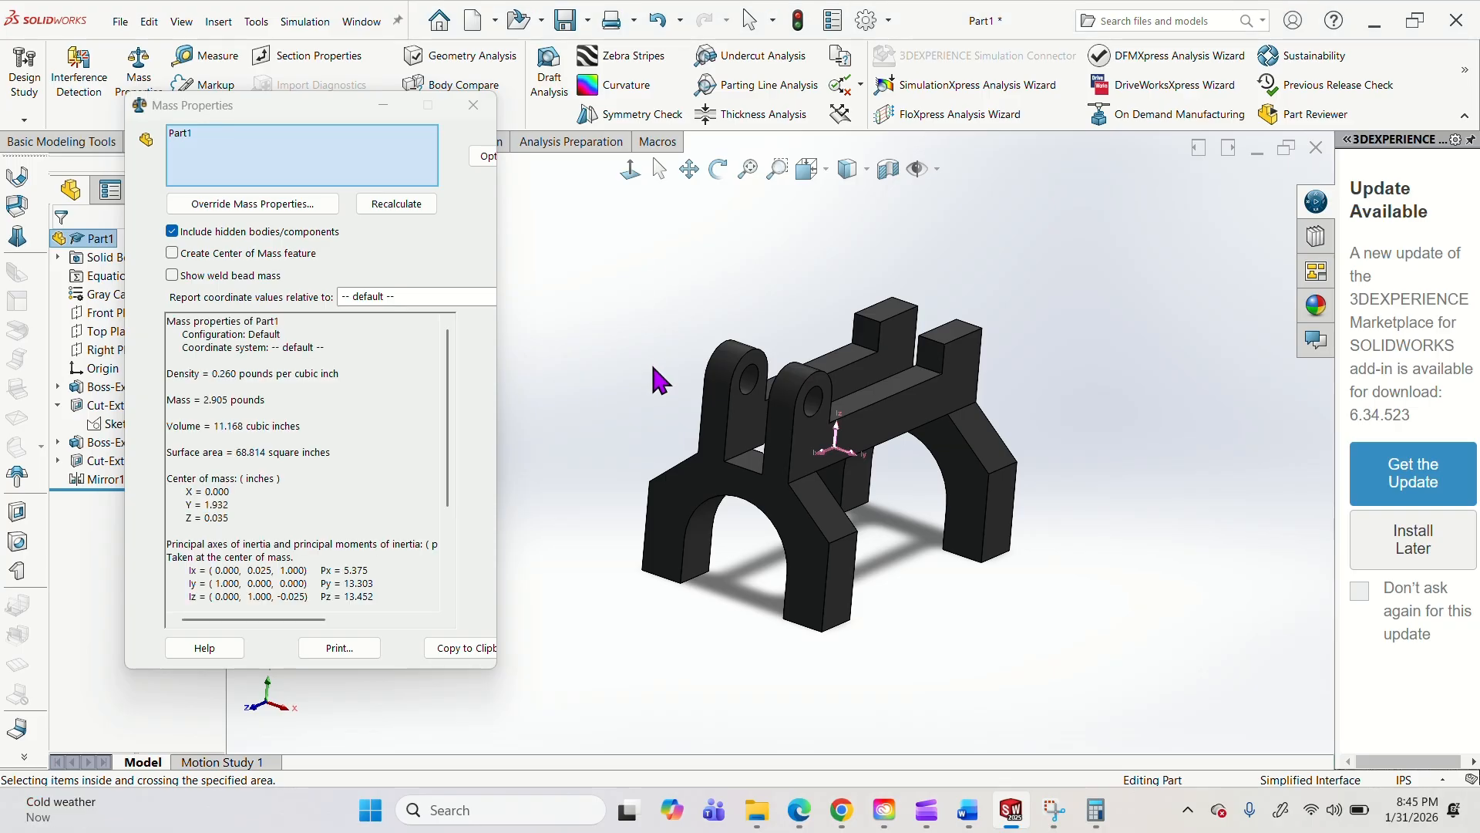
click(473, 105)
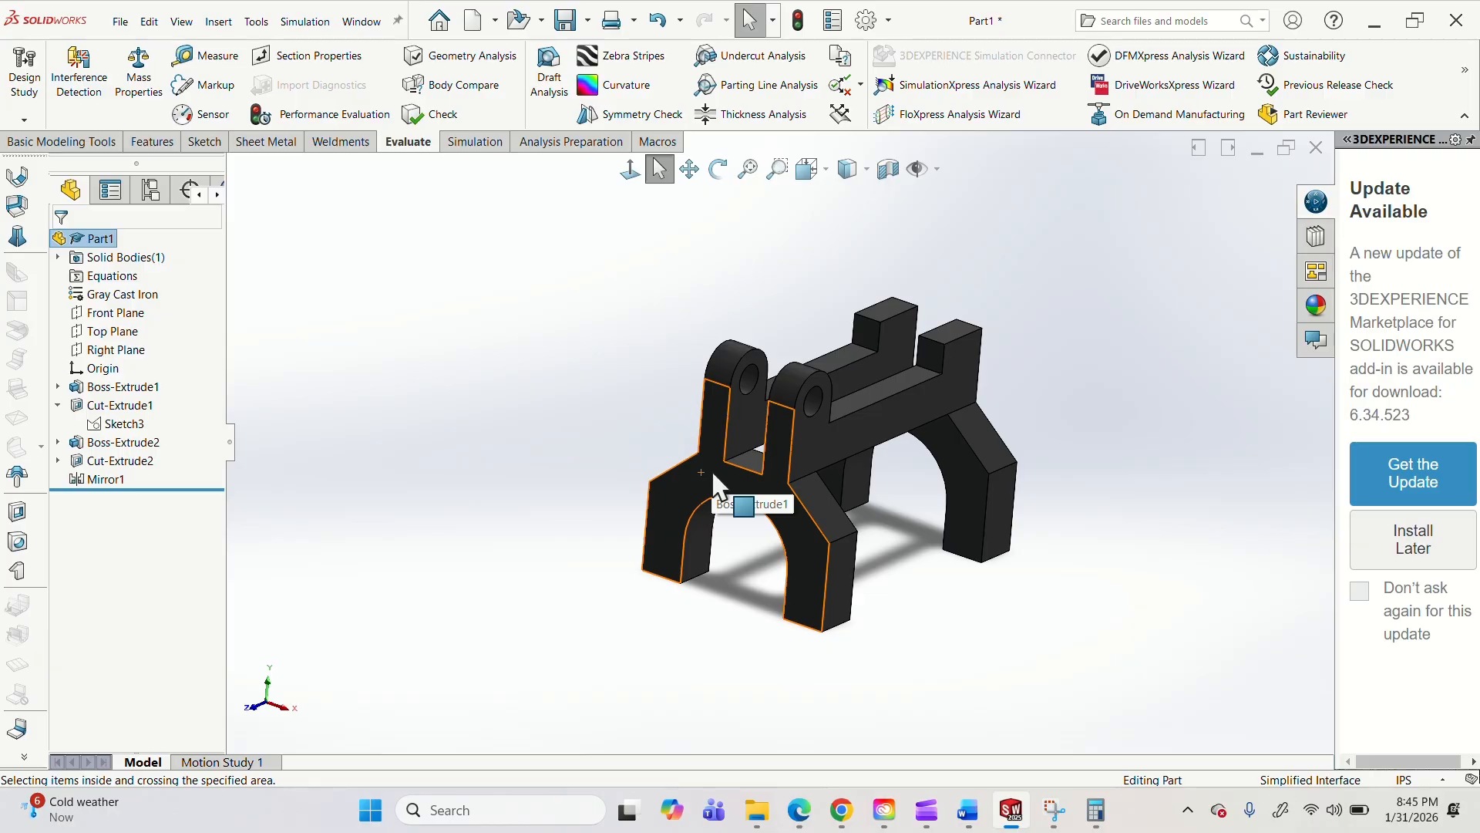
Switch to the VitalSource textbook in Edge and look over the opening page of Chapter 6, Geometric Construction Tools.
mouse_move(799, 809)
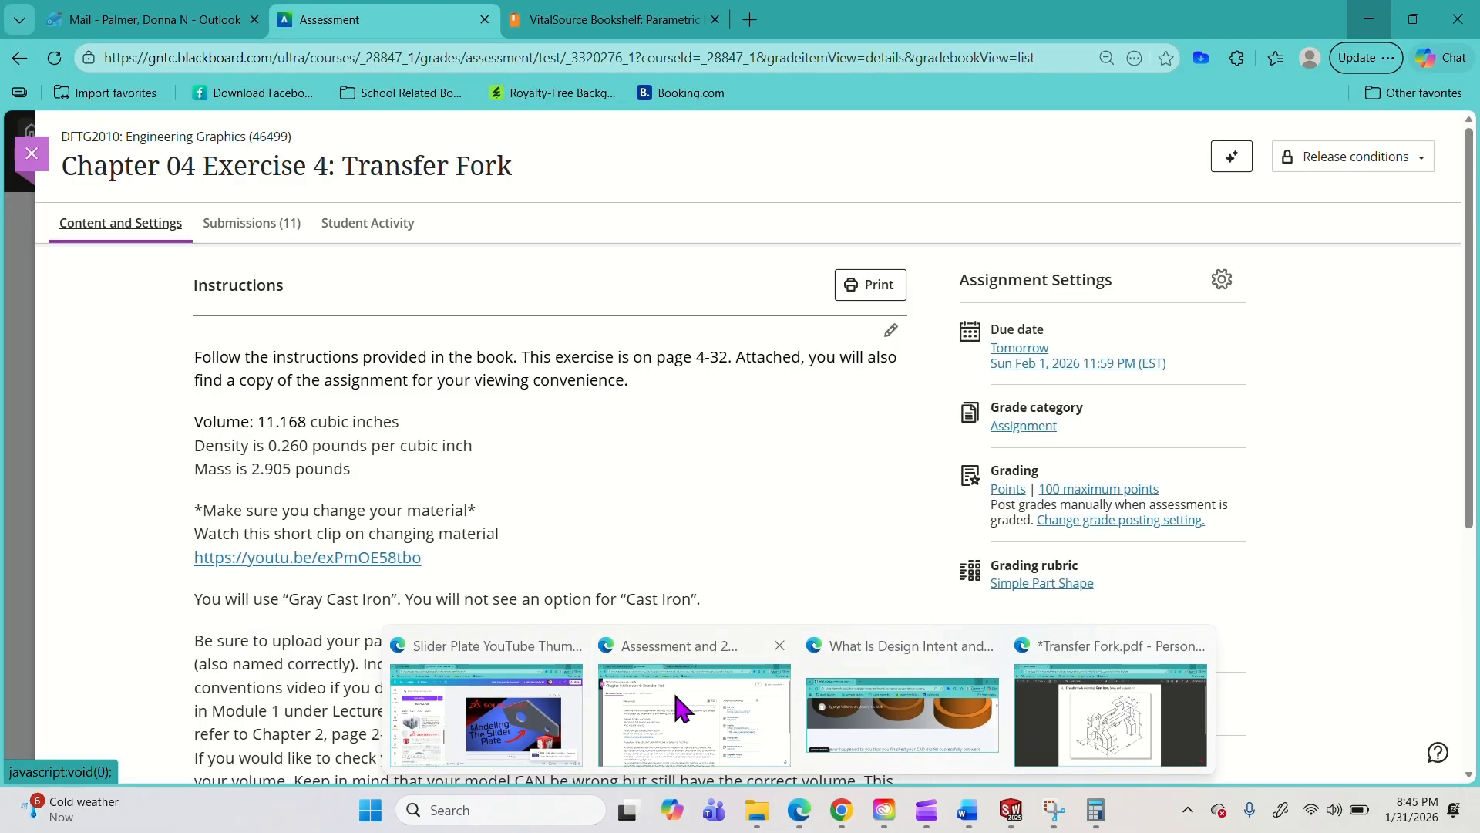
click(672, 692)
click(545, 29)
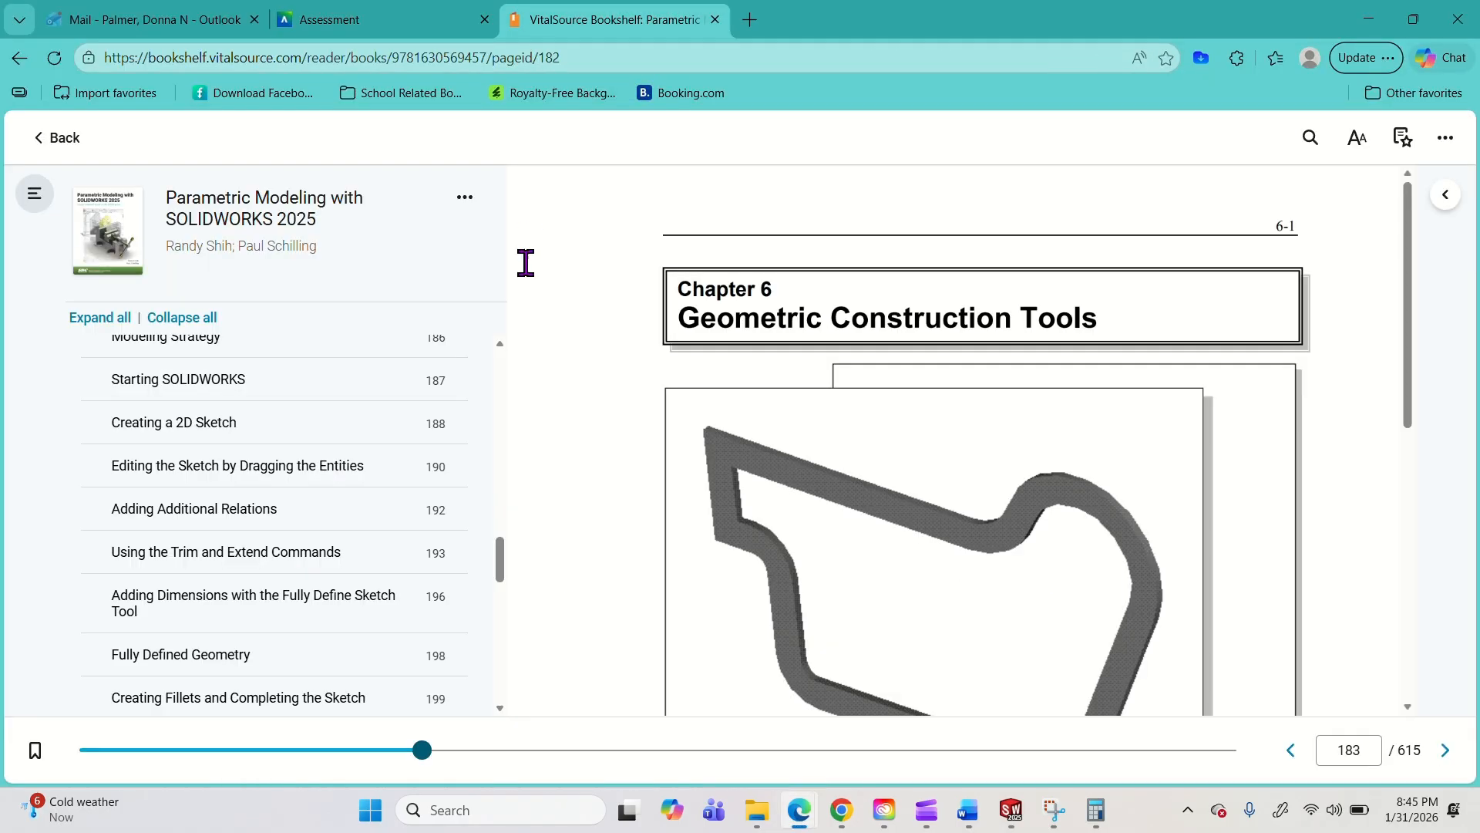
scroll(1002, 443, down, 3)
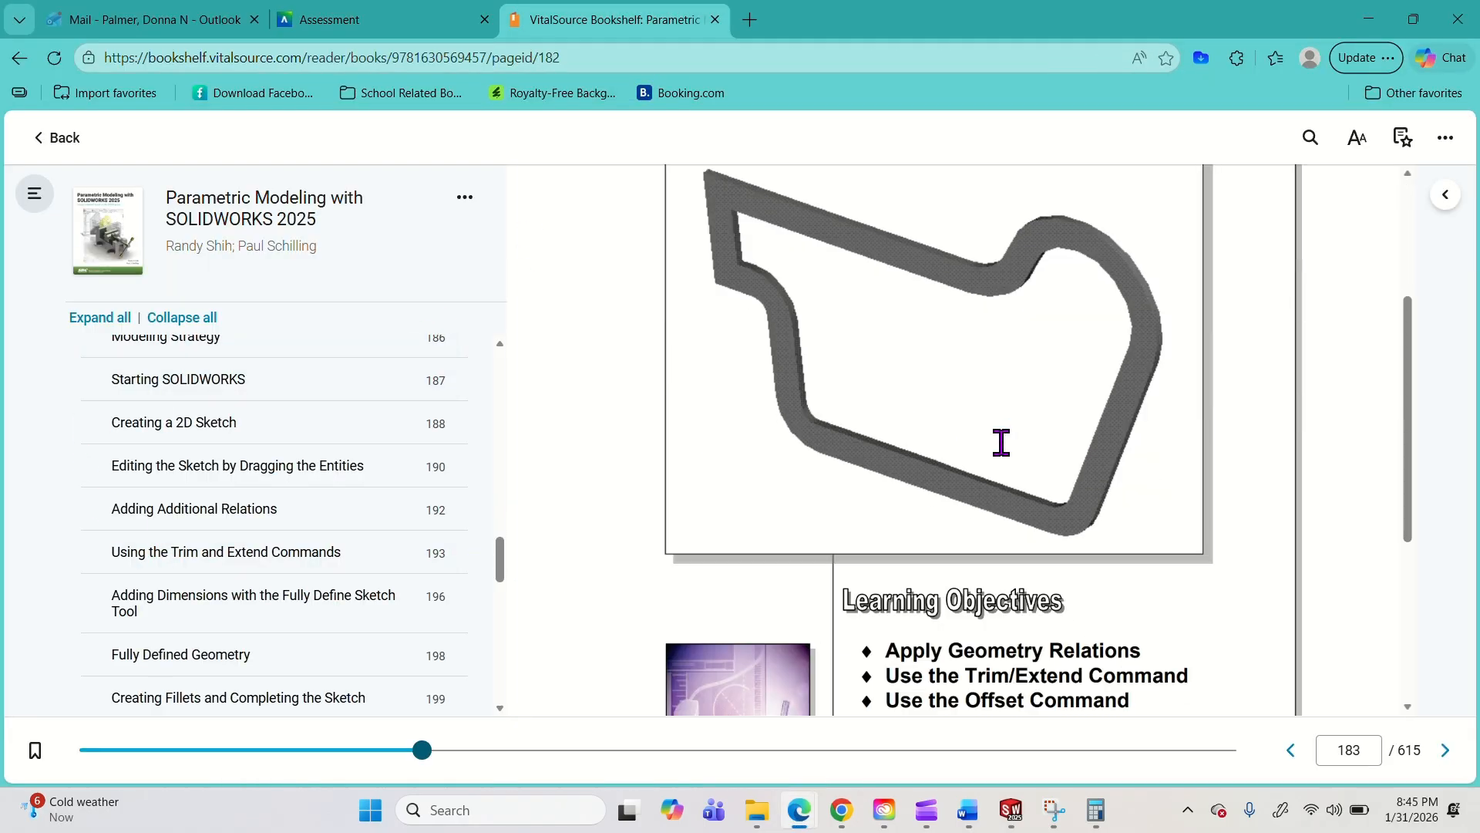
scroll(954, 406, up, 3)
scroll(659, 376, down, 3)
scroll(677, 291, up, 3)
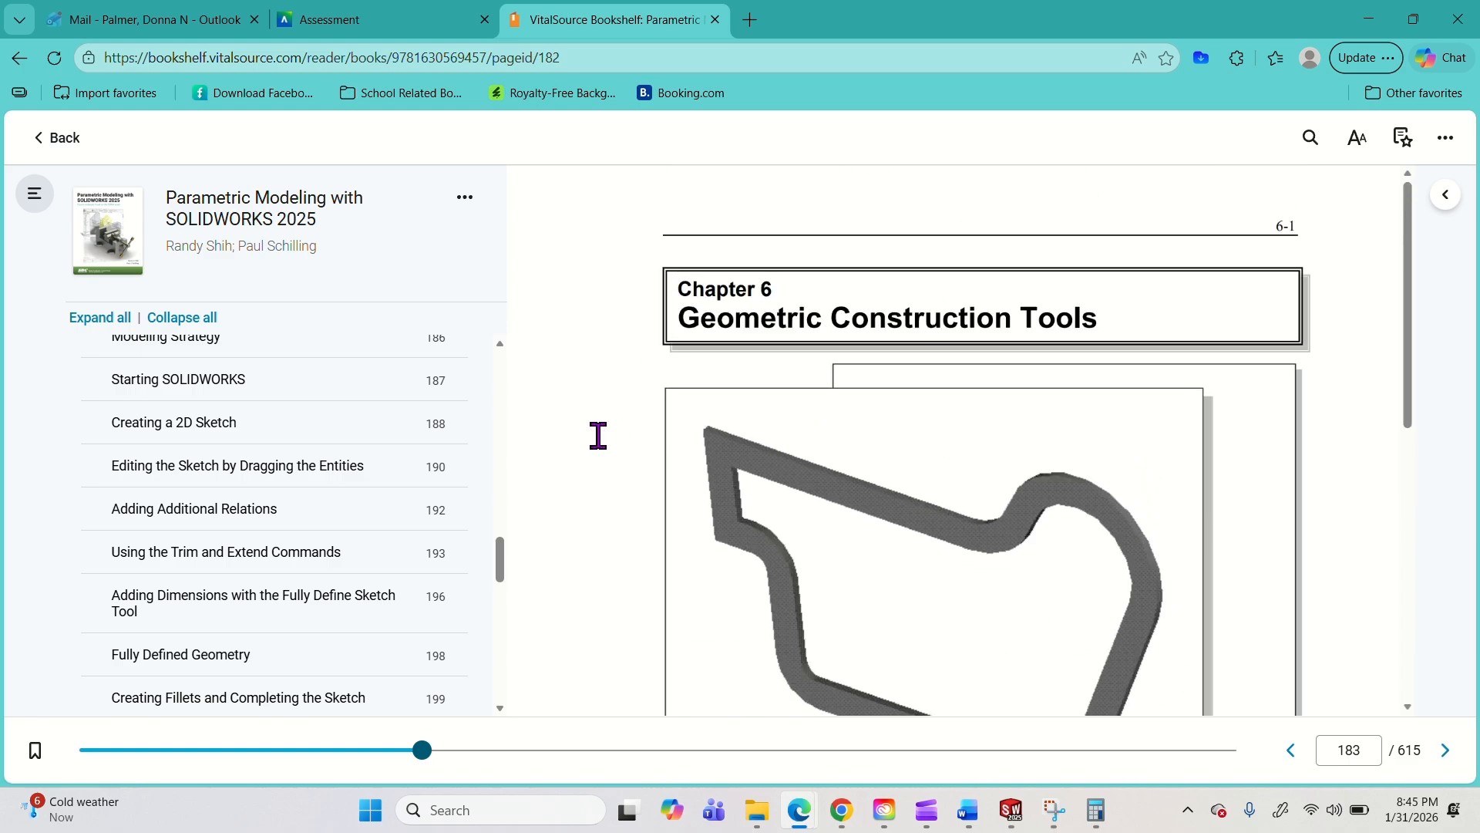
scroll(951, 443, down, 3)
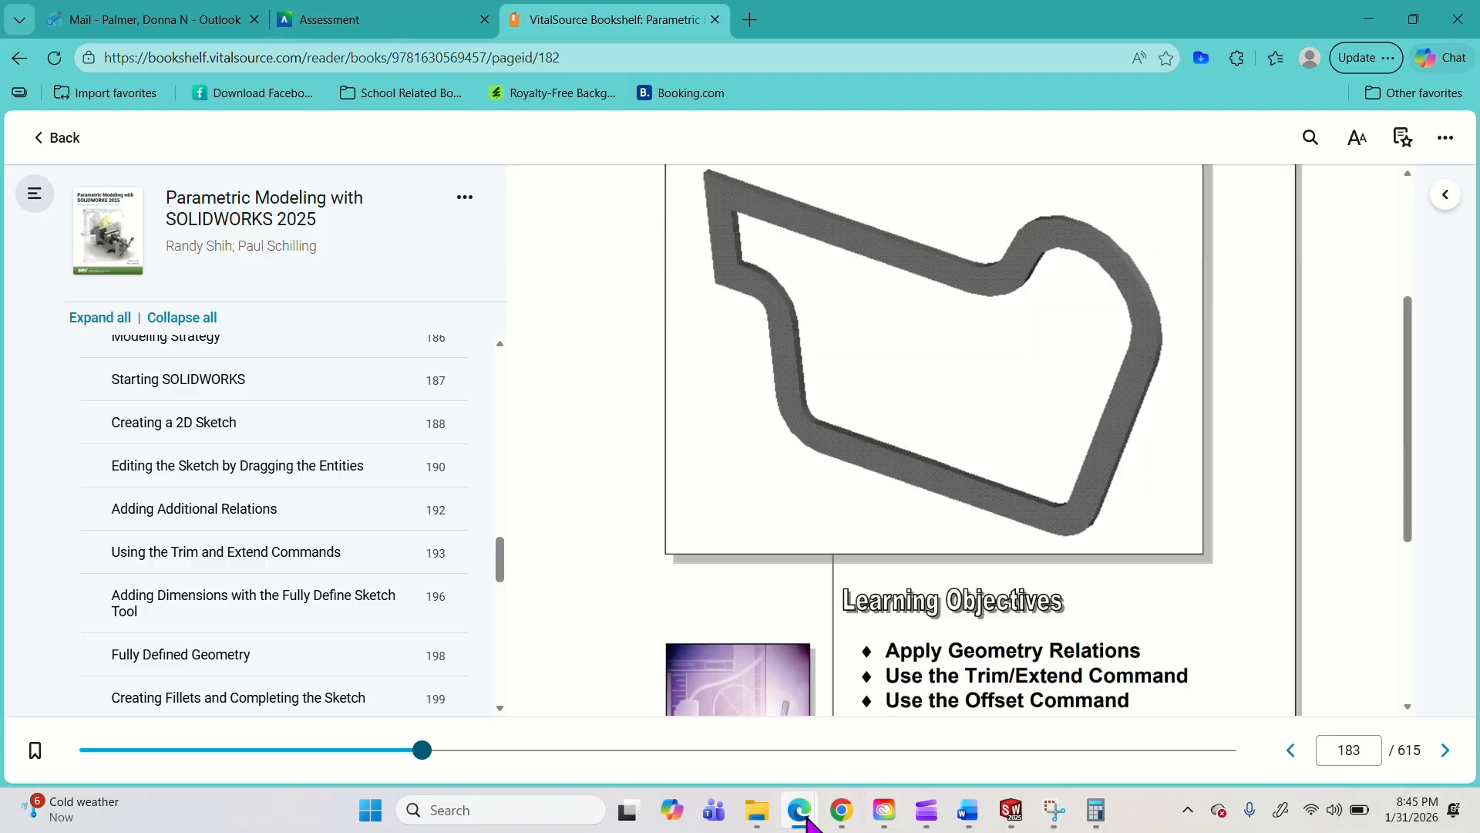
Review the cleaned Transfer Fork drawing PDF once more and return to SOLIDWORKS.
mouse_move(802, 817)
click(1131, 719)
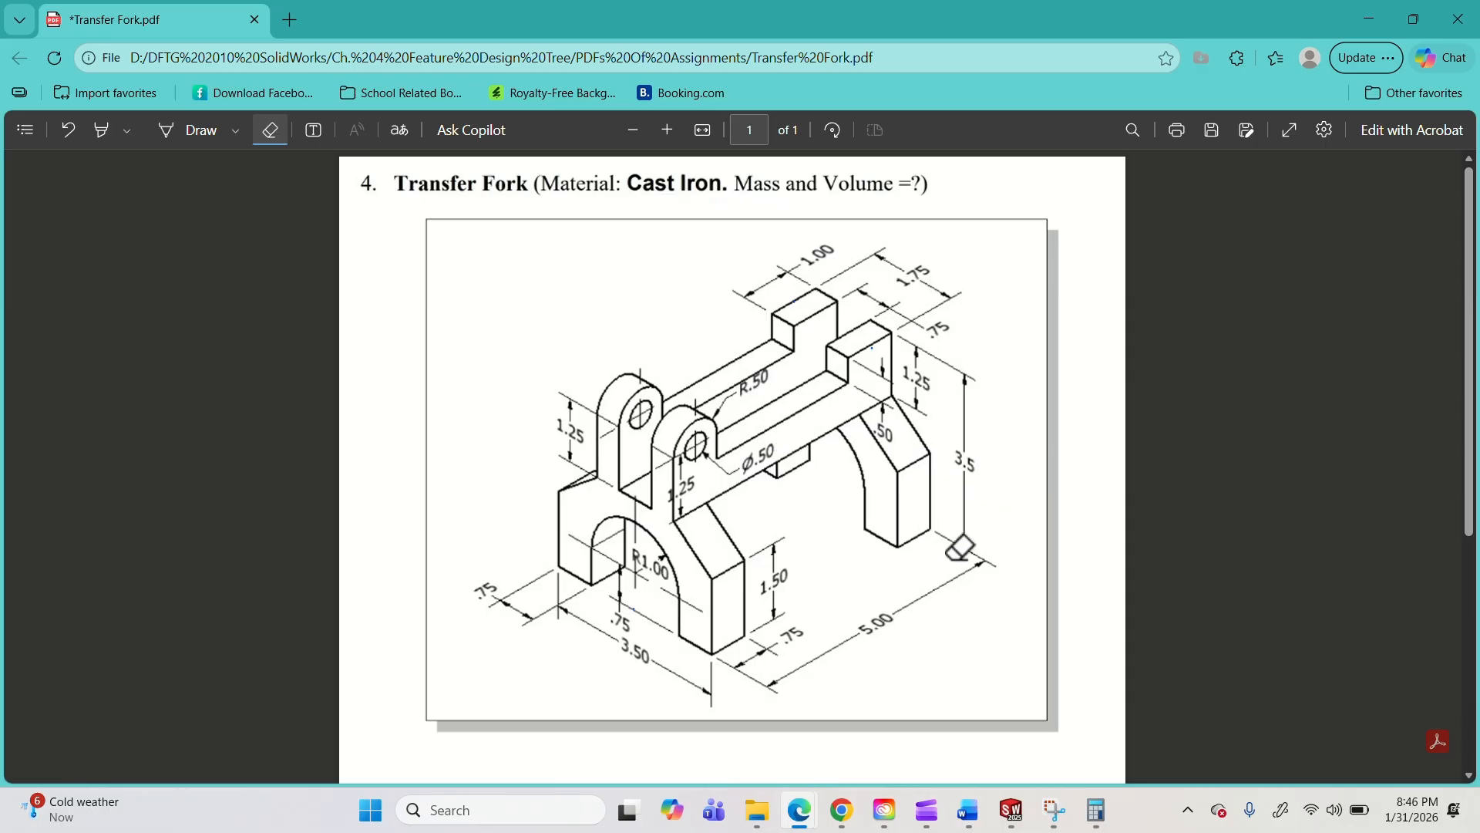
click(1371, 19)
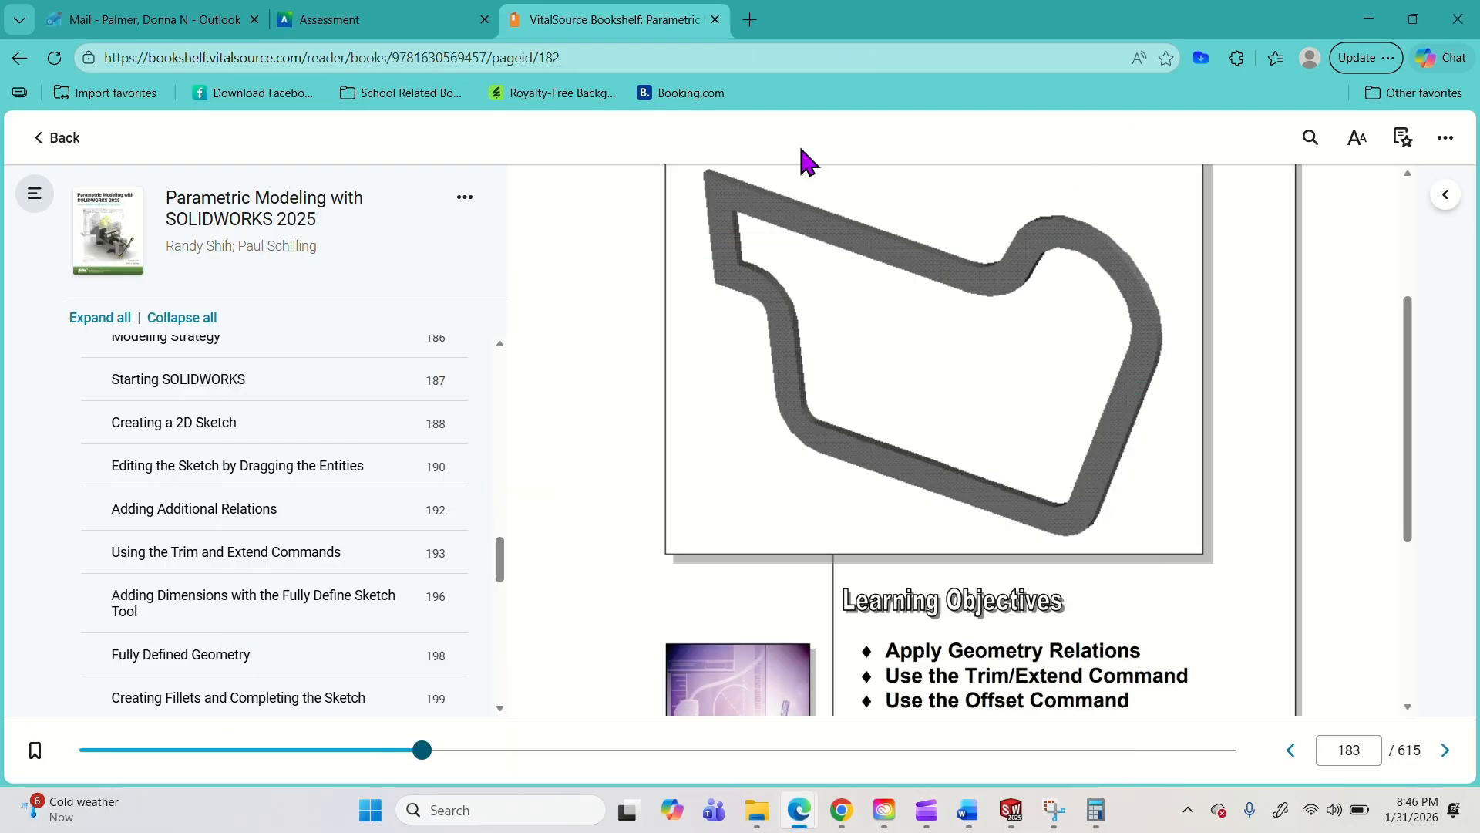
click(1370, 19)
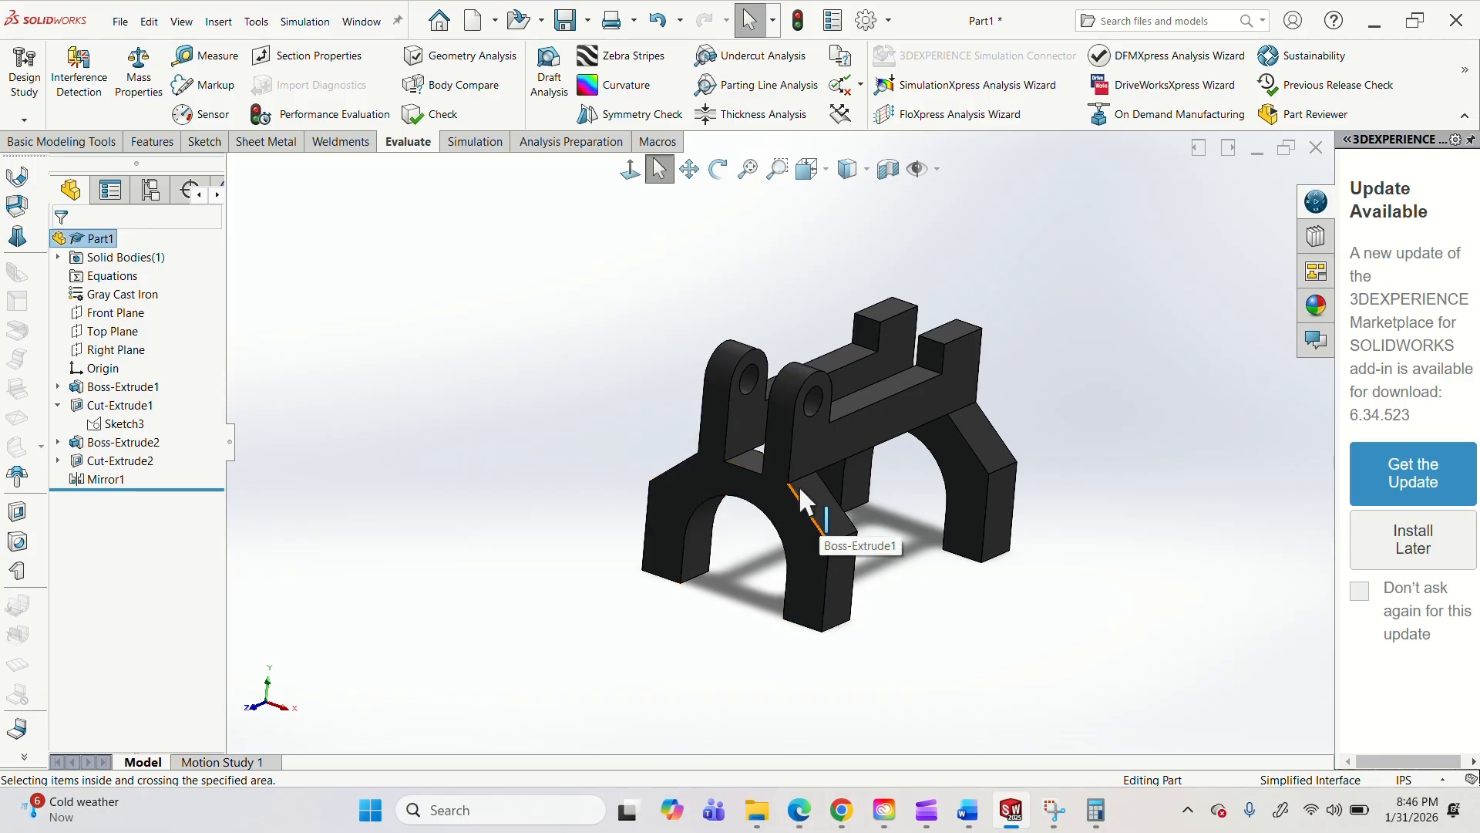
Open the sketch of the first boss extrusion, examine its profile, dimensions and relations, and exit the sketch.
click(58, 386)
double_click(113, 405)
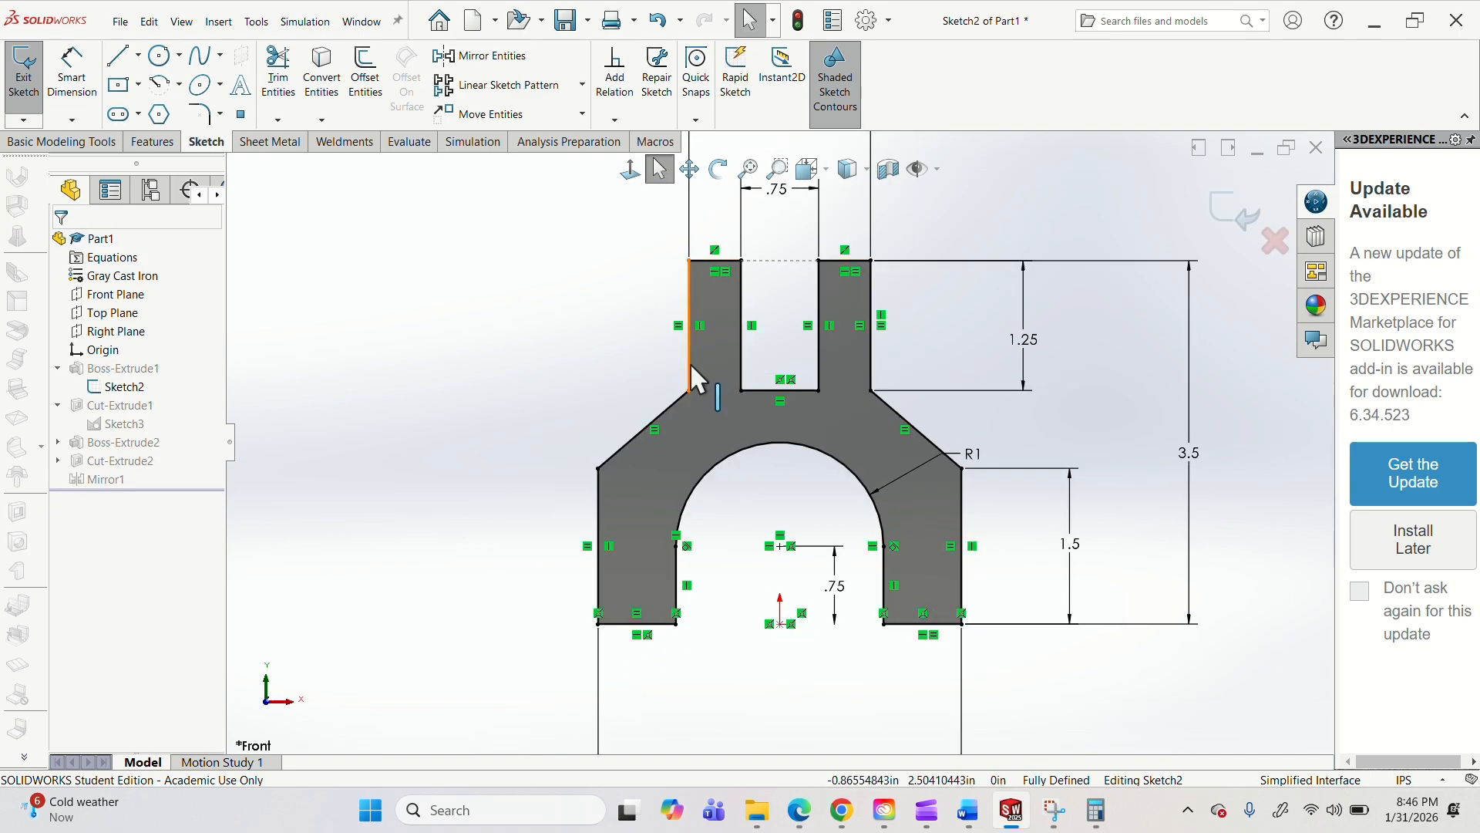
scroll(833, 496, up, 3)
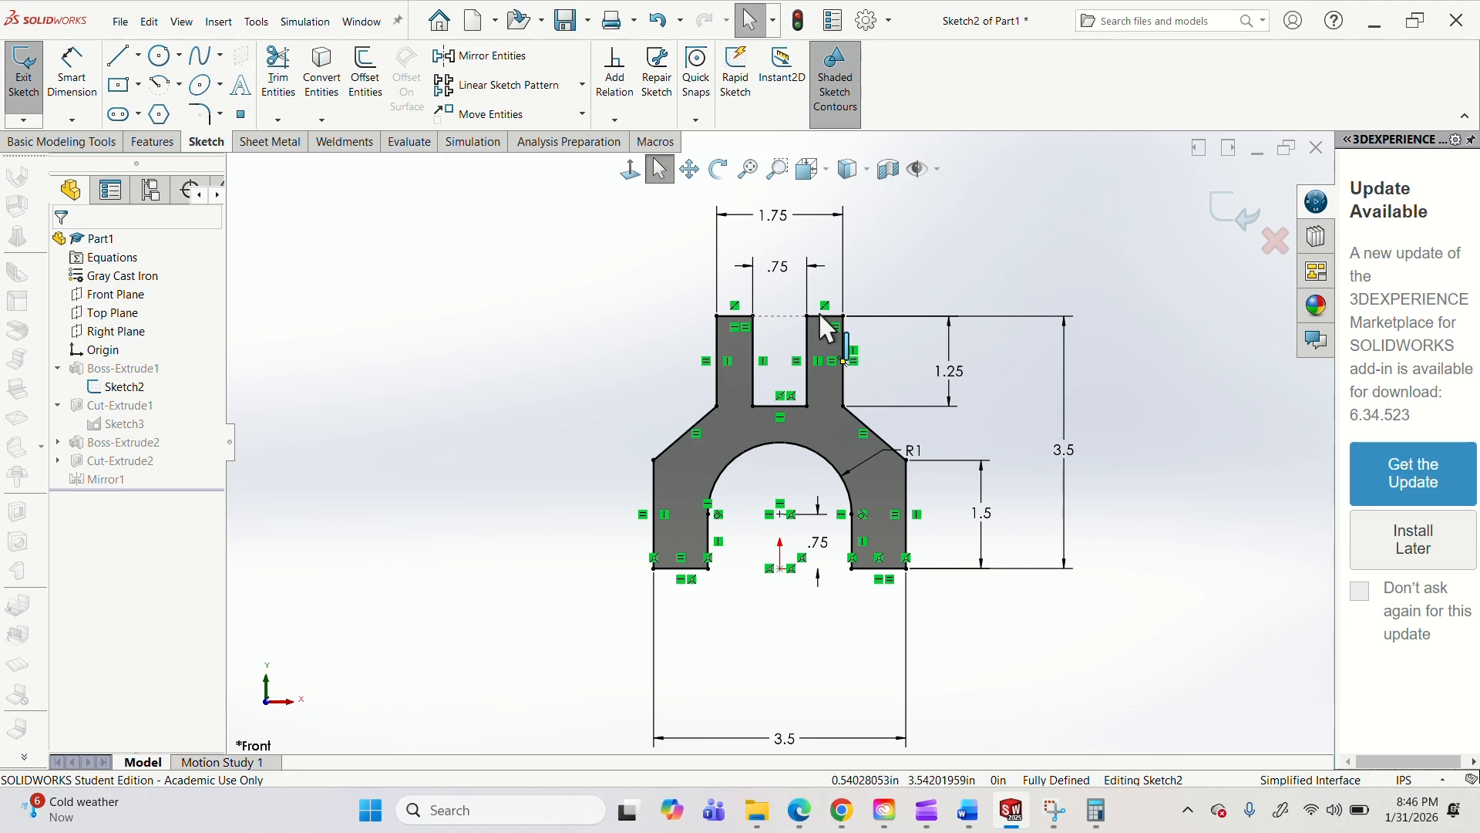
click(1226, 219)
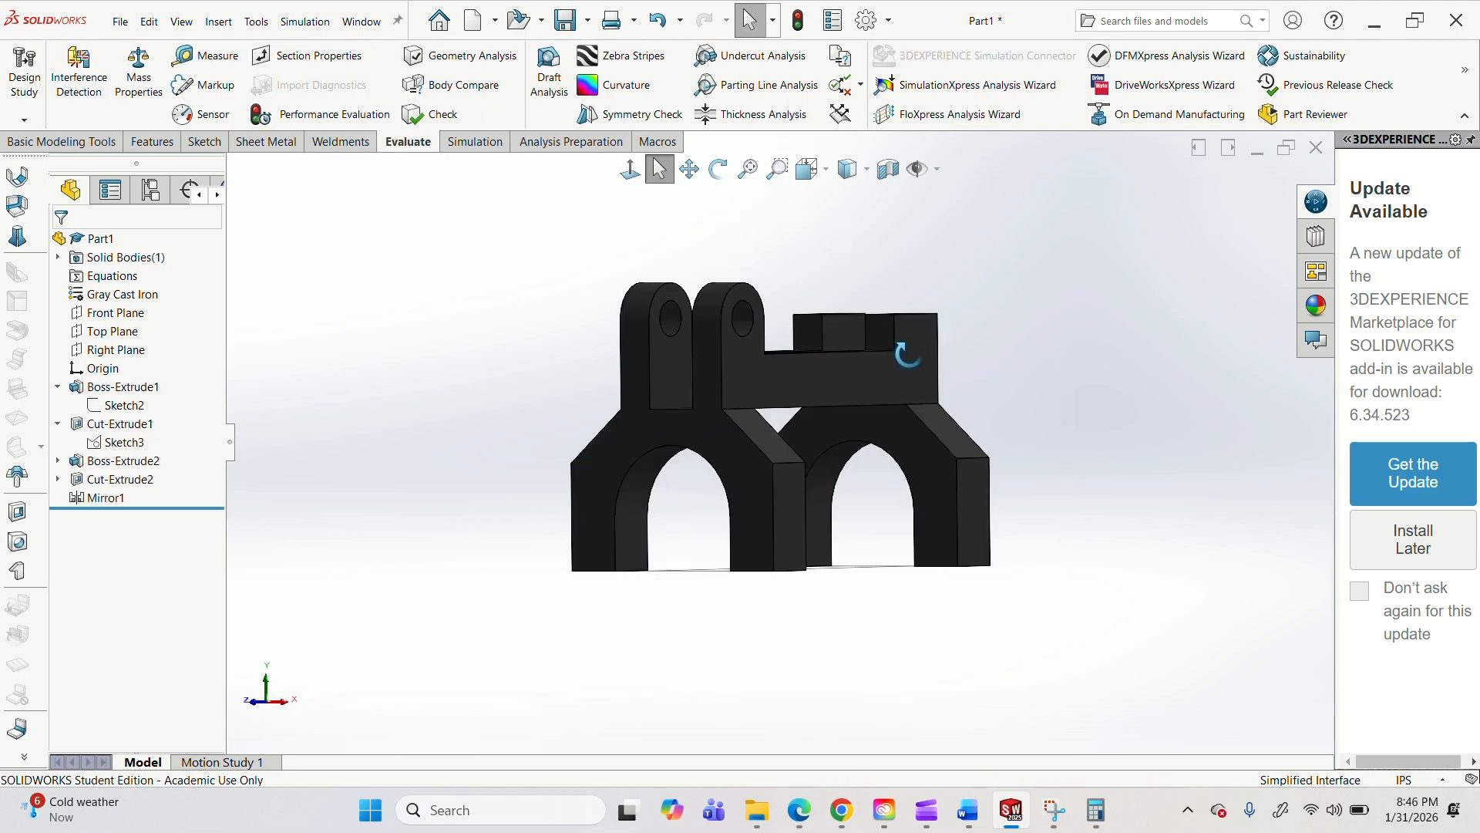